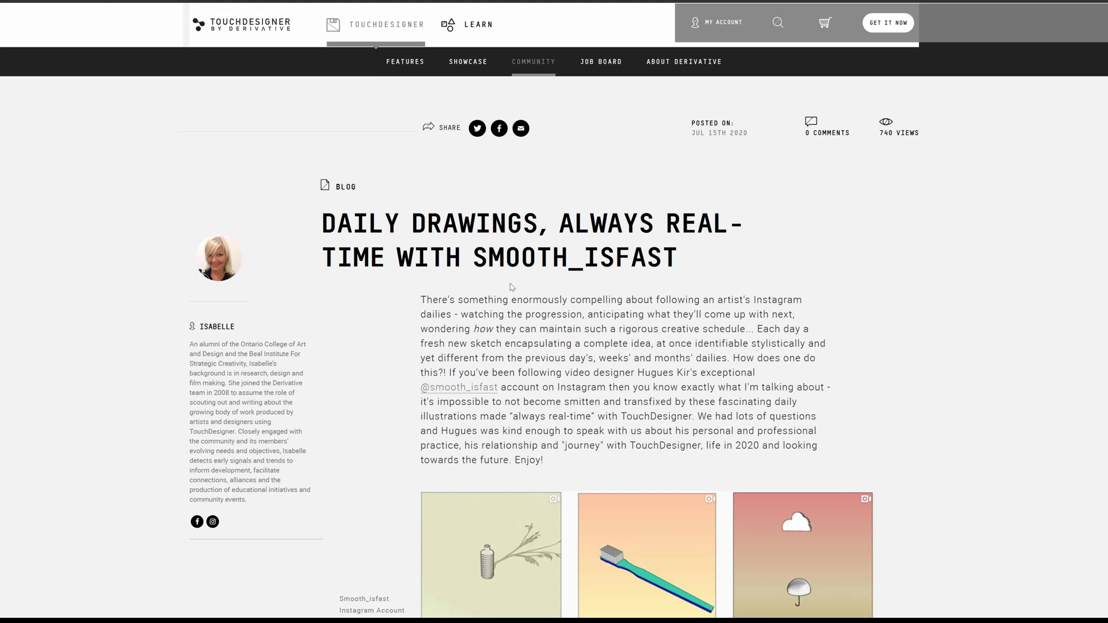
# Read through the blog interview about the daily real-time drawings of smooth_isfast, including its embedded posts
pyautogui.scroll(-15, 511, 287)
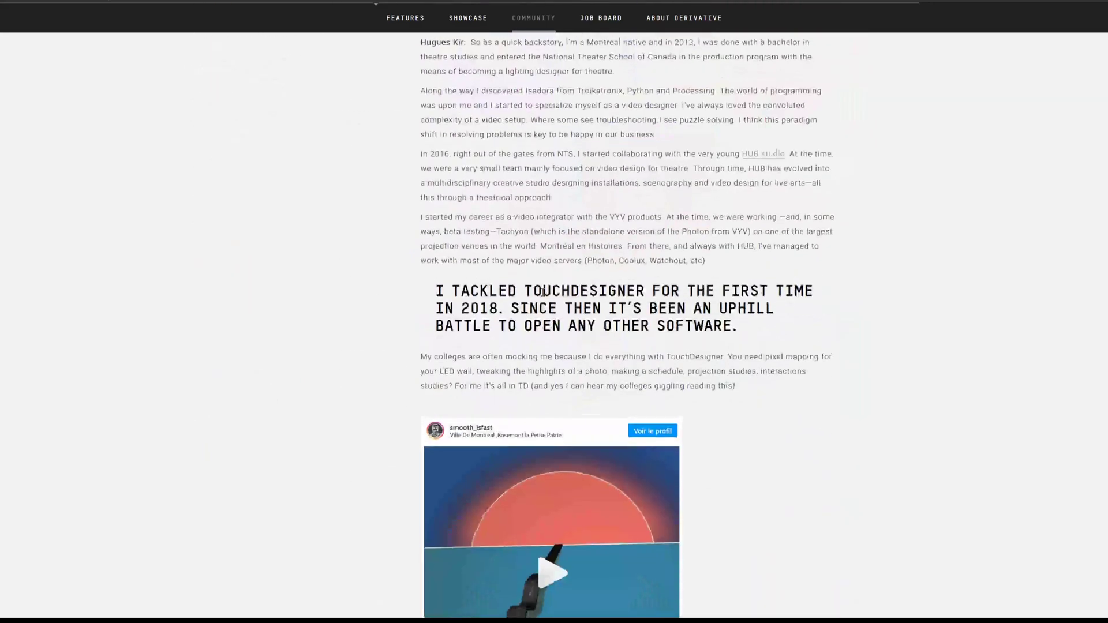
pyautogui.scroll(-10, 542, 292)
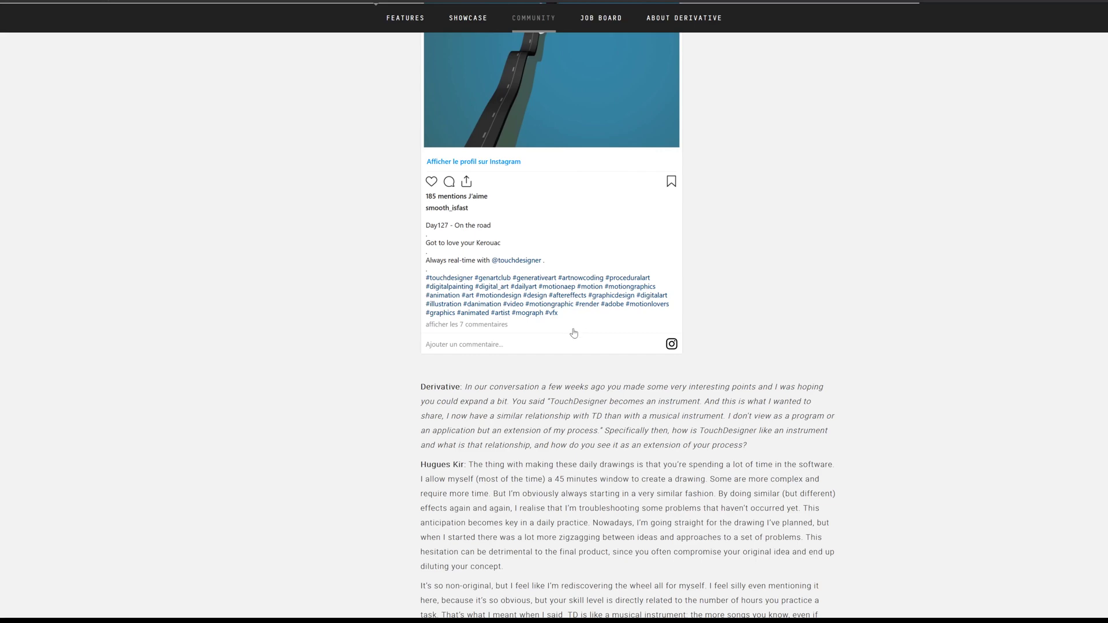
pyautogui.scroll(-10, 574, 333)
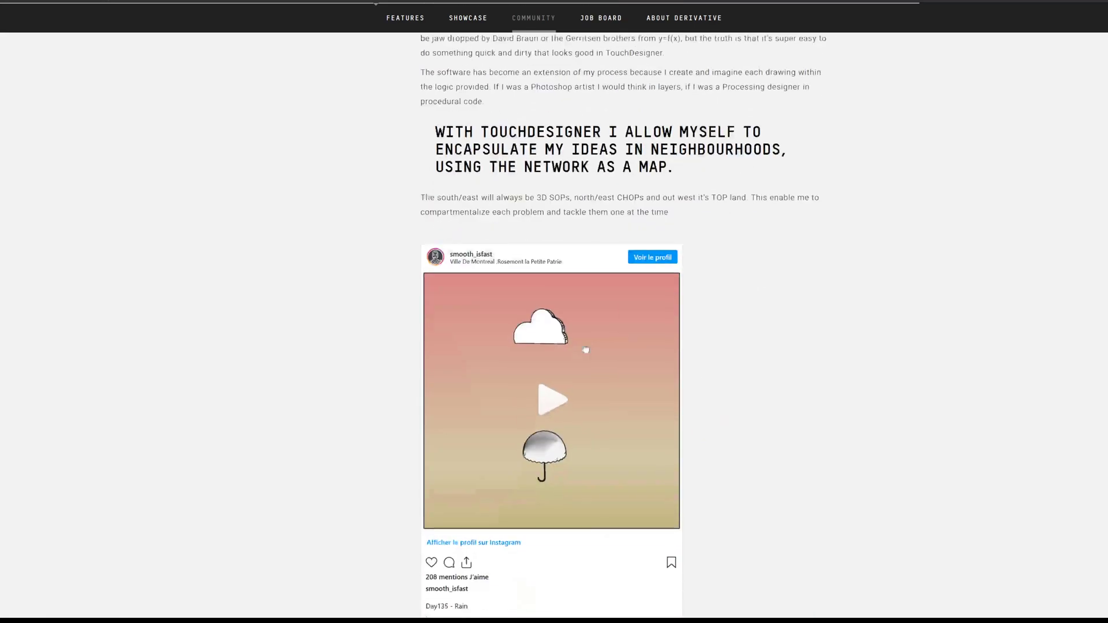
pyautogui.scroll(-4, 580, 341)
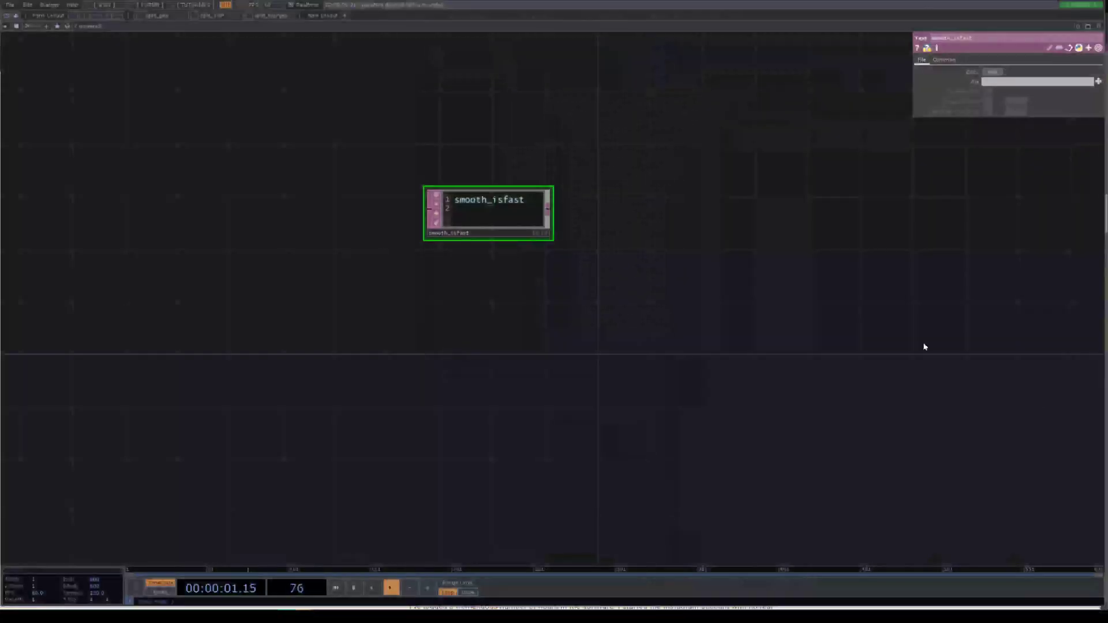
# Switch to TouchDesigner and move the smooth_isfast text node up and away from the centre of the network
pyautogui.hotkey('ctrl', 'v')
pyautogui.moveTo(443, 151); pyautogui.dragTo(430, 151)
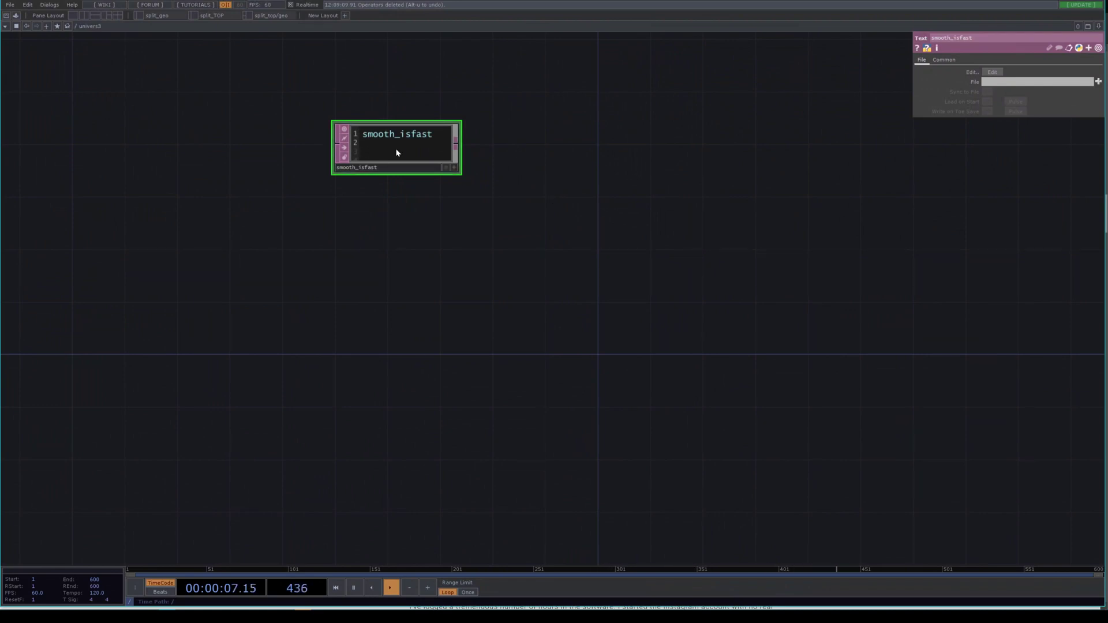
pyautogui.moveTo(396, 154); pyautogui.dragTo(240, 141)
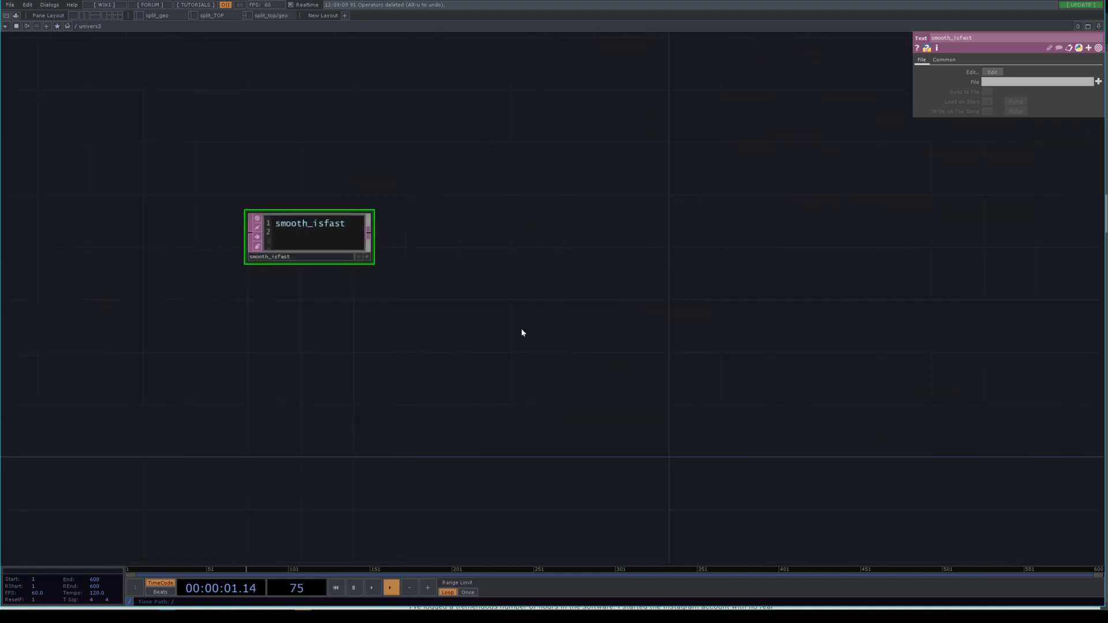
# Add a Constant CHOP beside the smooth_isfast text node and name it var
pyautogui.press('Tab')
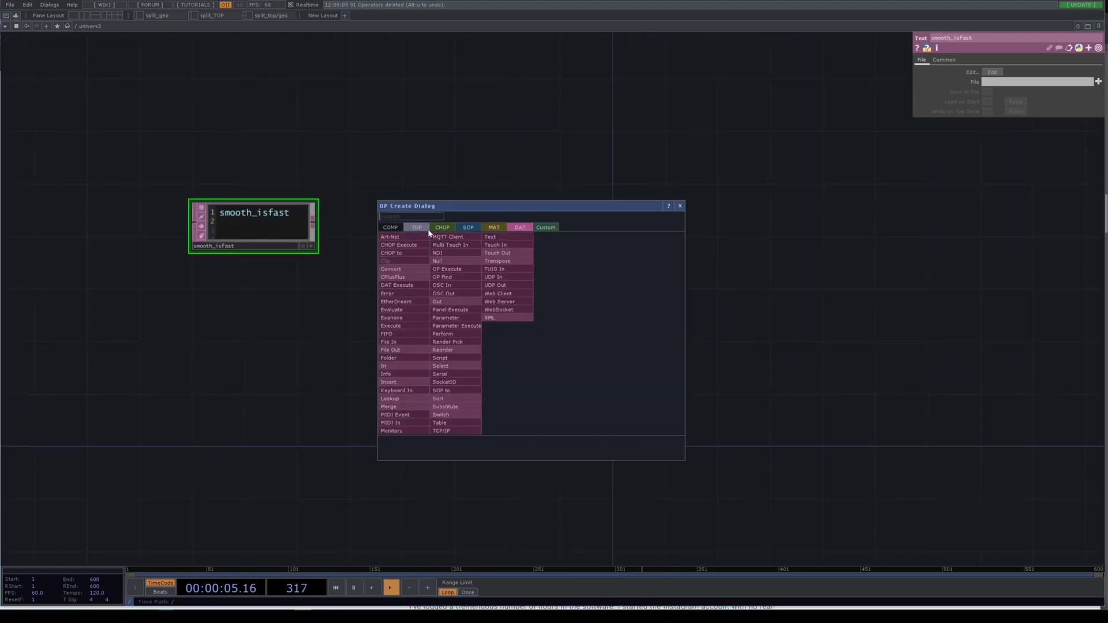
pyautogui.click(442, 227)
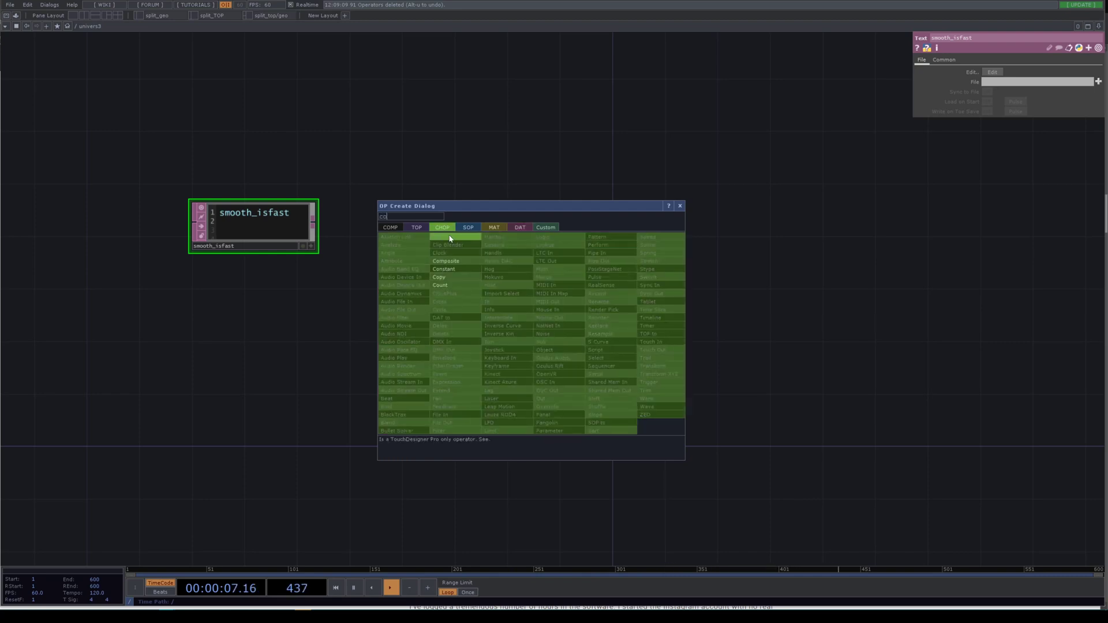
pyautogui.click(443, 269)
pyautogui.click(469, 261)
pyautogui.click(444, 259)
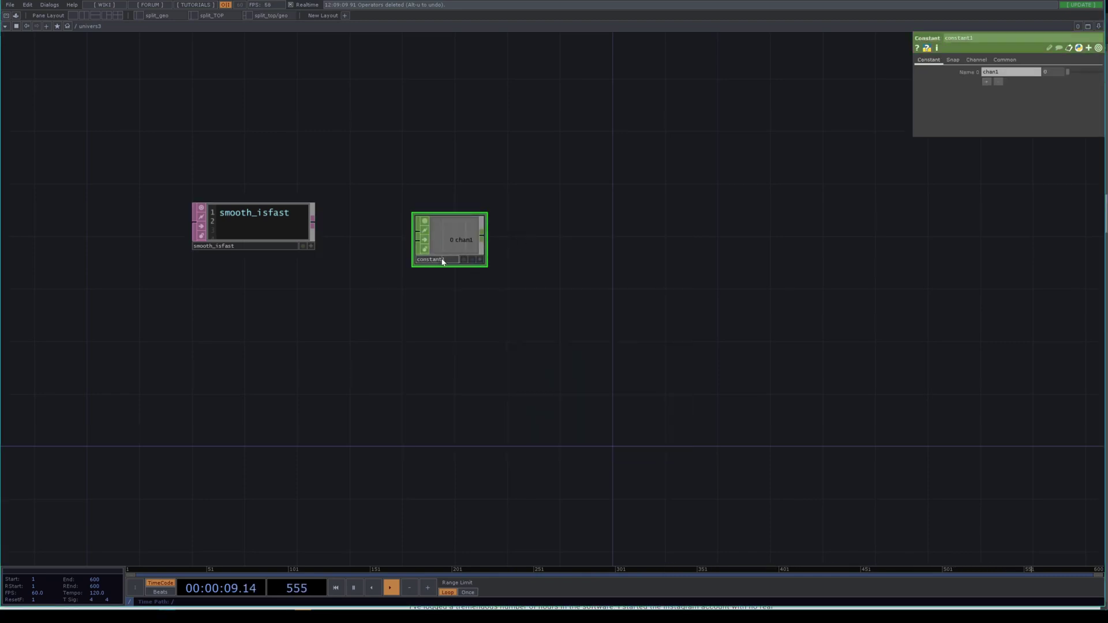
pyautogui.write('var')
pyautogui.press('Return')
# Add a Null CHOP fed by the var node and name it var_s
pyautogui.hotkey('ctrl', 'alt', 'n')
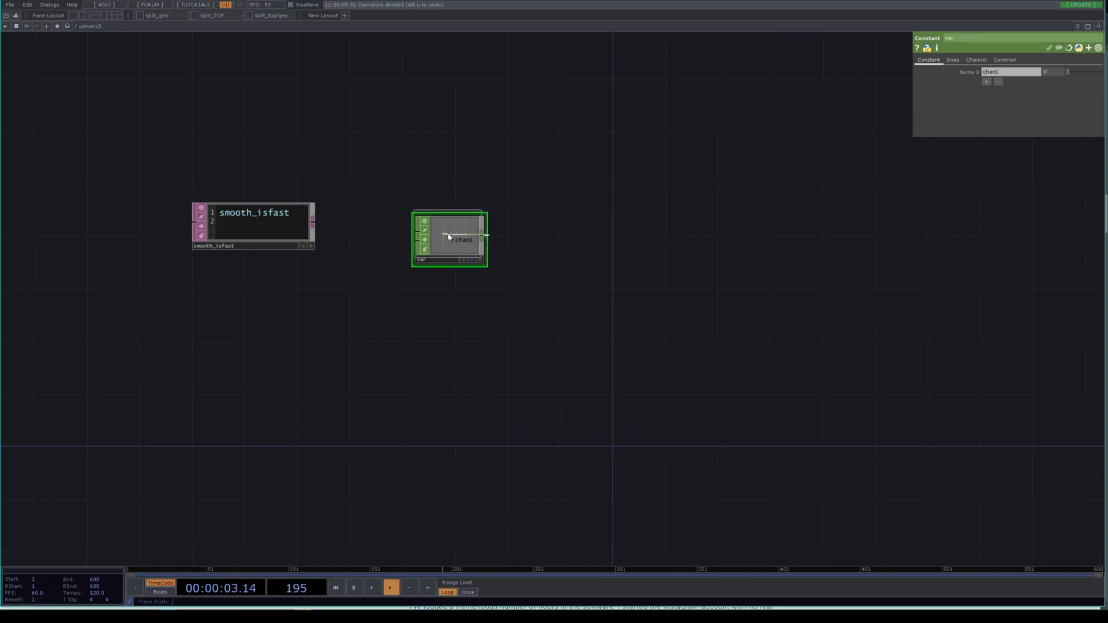
pyautogui.click(633, 236)
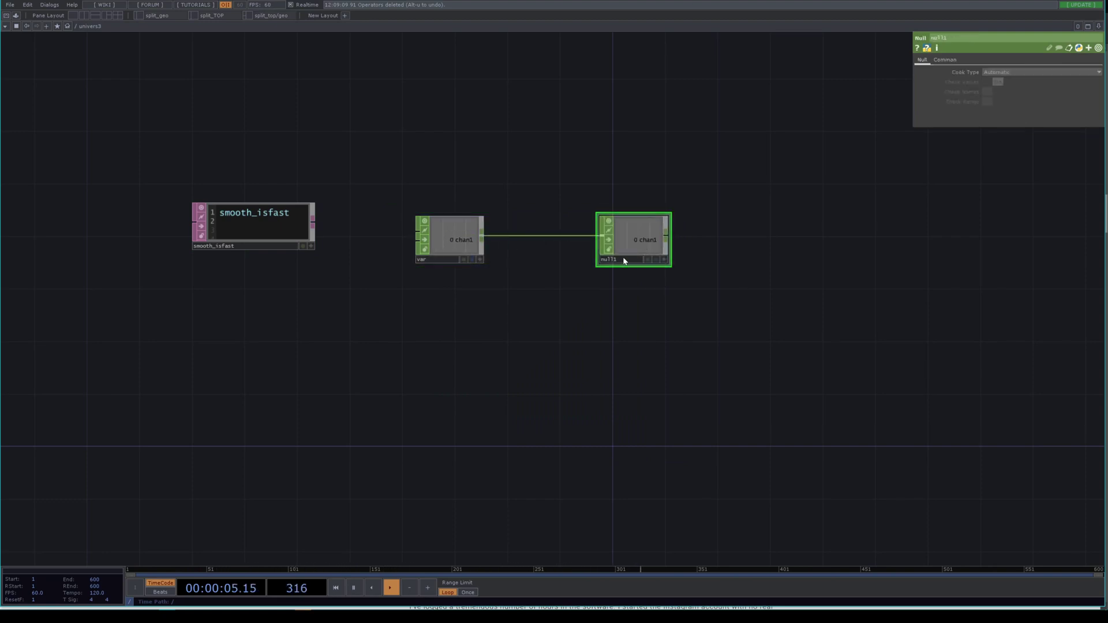
pyautogui.click(624, 261)
pyautogui.write('var_s')
pyautogui.press('Return')
pyautogui.click(649, 299)
pyautogui.press('Tab')
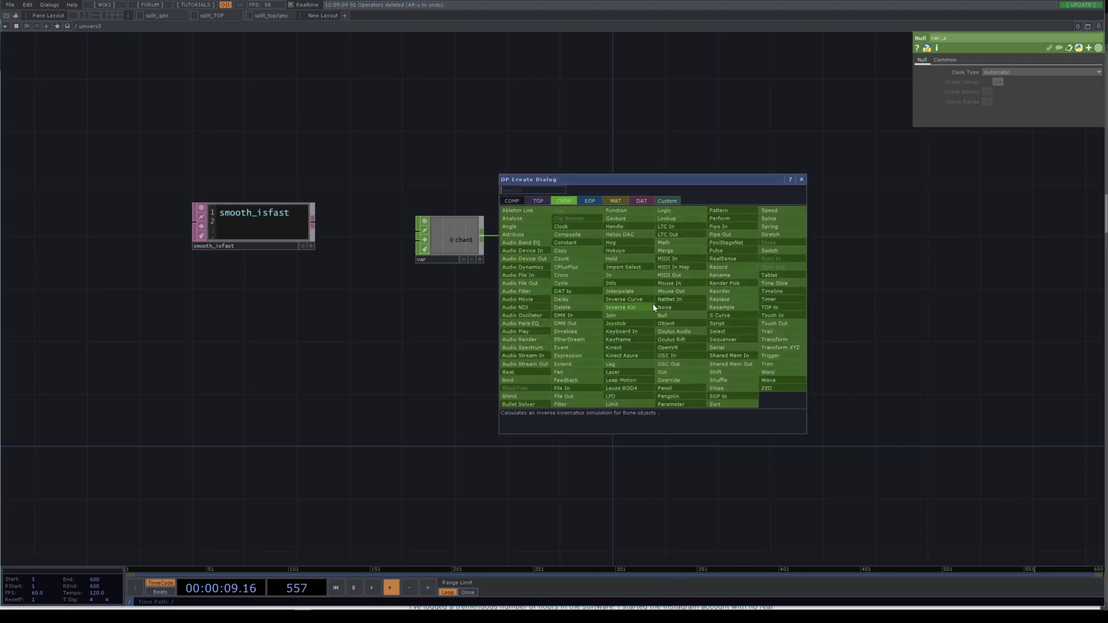
pyautogui.press('Tab')
pyautogui.press('Escape')
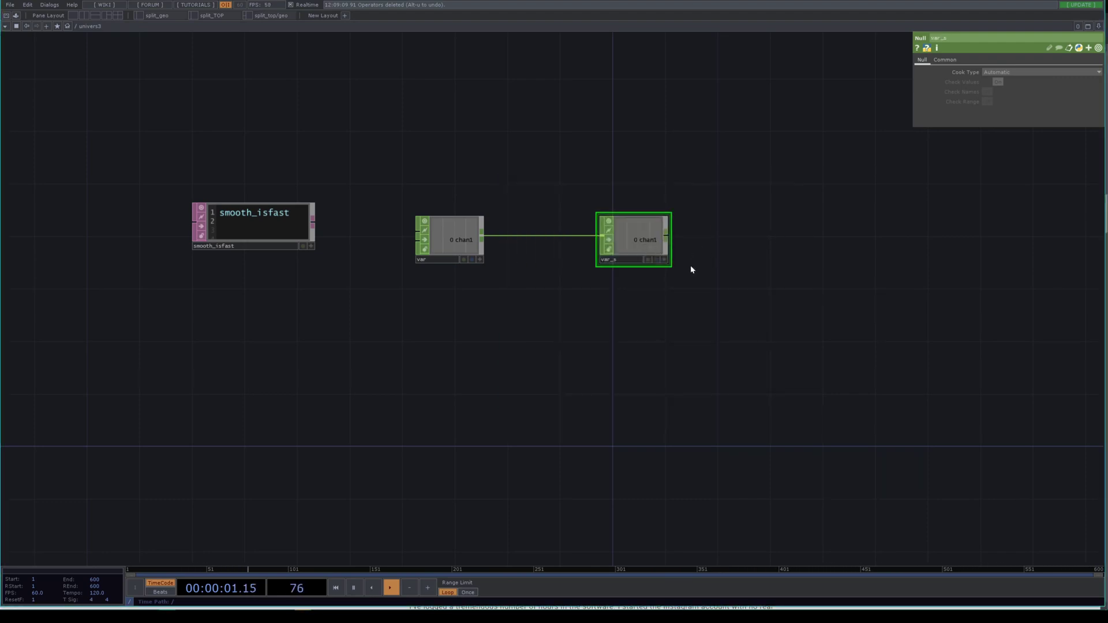
pyautogui.press('Tab')
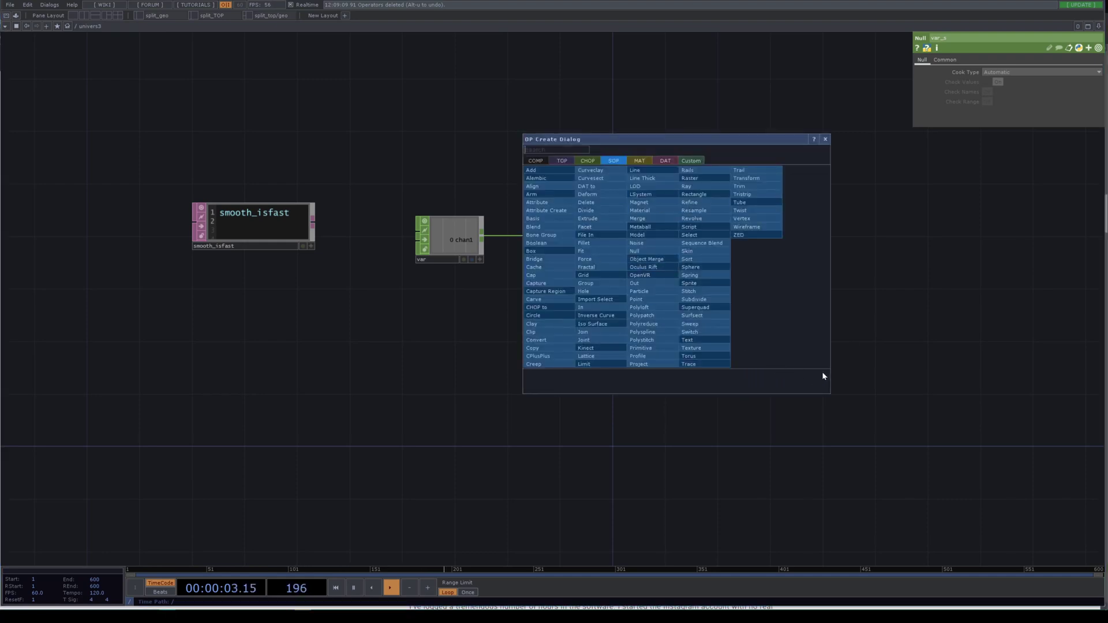
pyautogui.press('Escape')
pyautogui.click(460, 244)
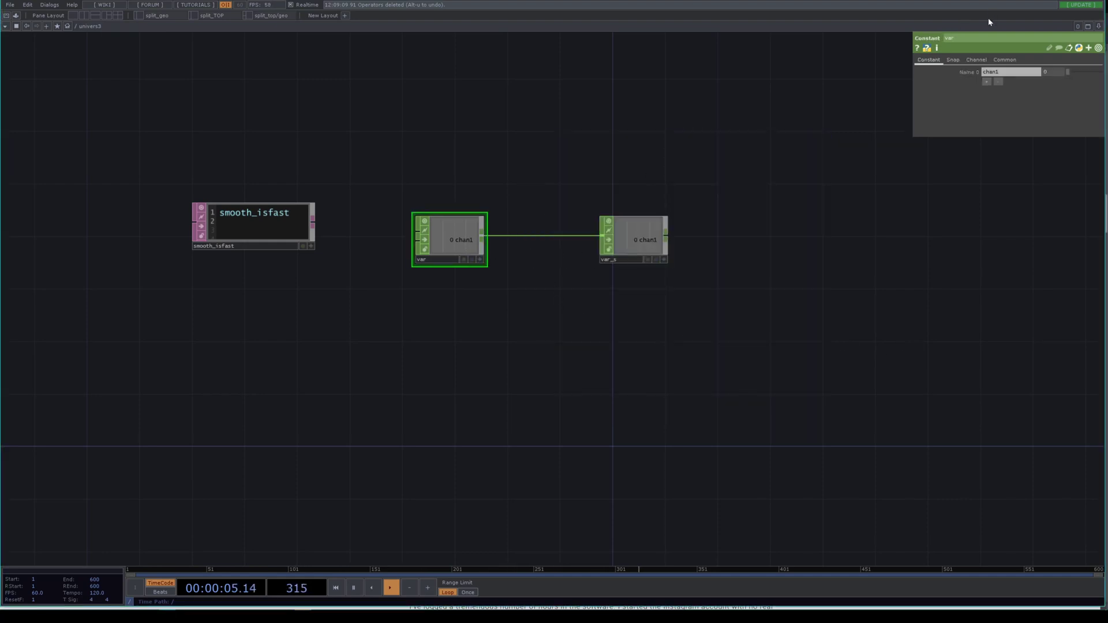
pyautogui.write('samples')
pyautogui.press('Return')
# Move var_s closer to var and line the two nodes up in one row
pyautogui.moveTo(650, 235); pyautogui.dragTo(599, 263)
pyautogui.scroll(-3, 651, 269)
pyautogui.scroll(2, 547, 304)
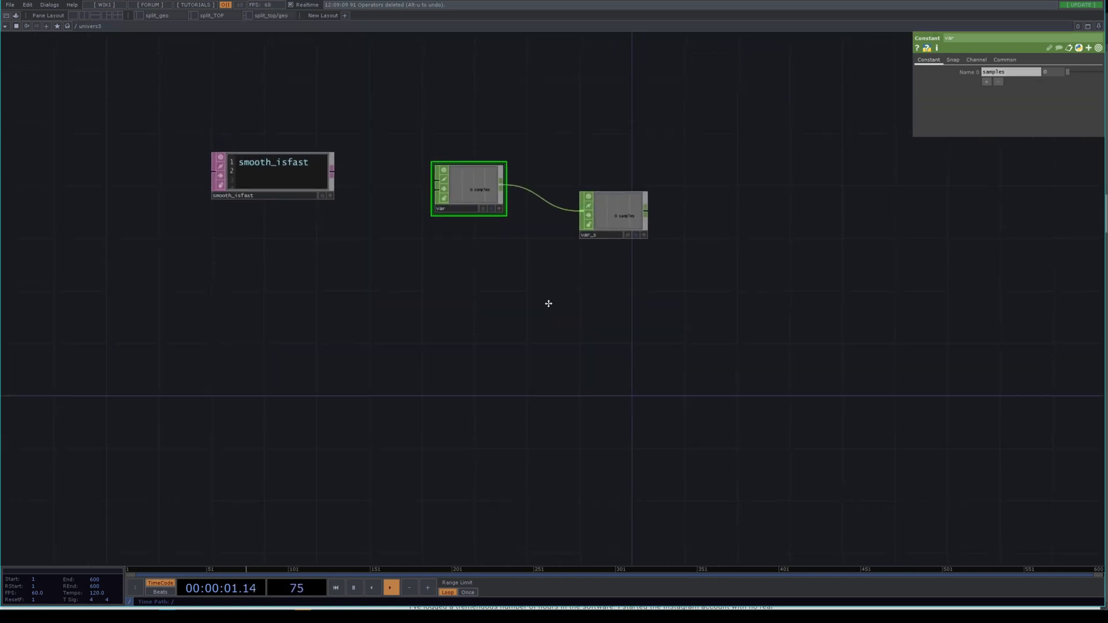
pyautogui.moveTo(467, 210); pyautogui.dragTo(467, 236)
pyautogui.moveTo(517, 331); pyautogui.dragTo(564, 275)
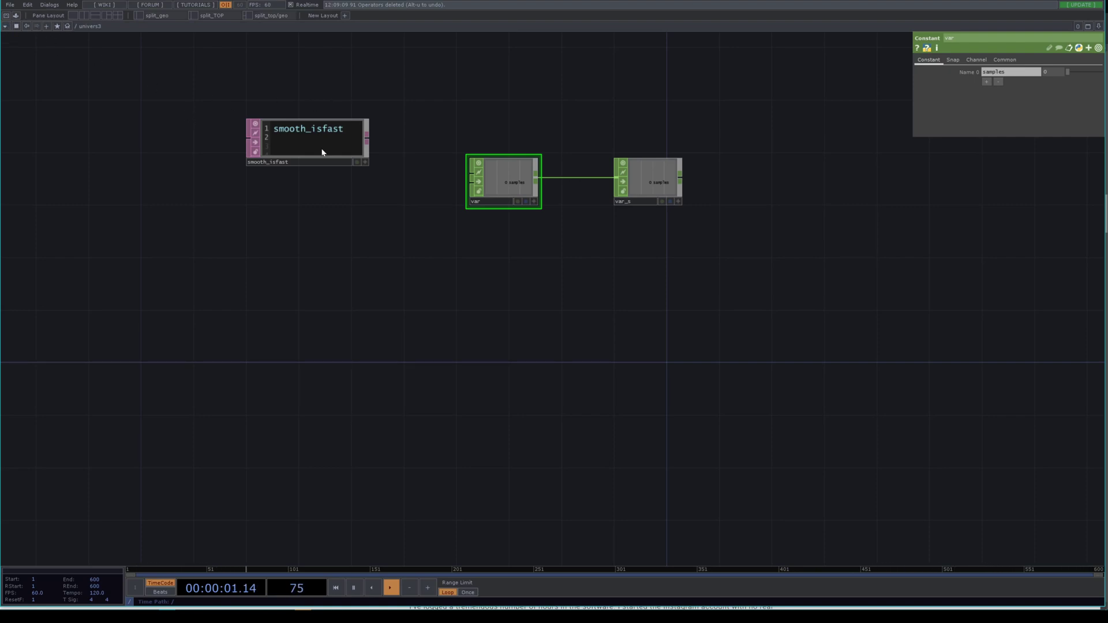
# Add a Pattern CHOP to the network directly below the var node
pyautogui.press('Tab')
pyautogui.write('patter')
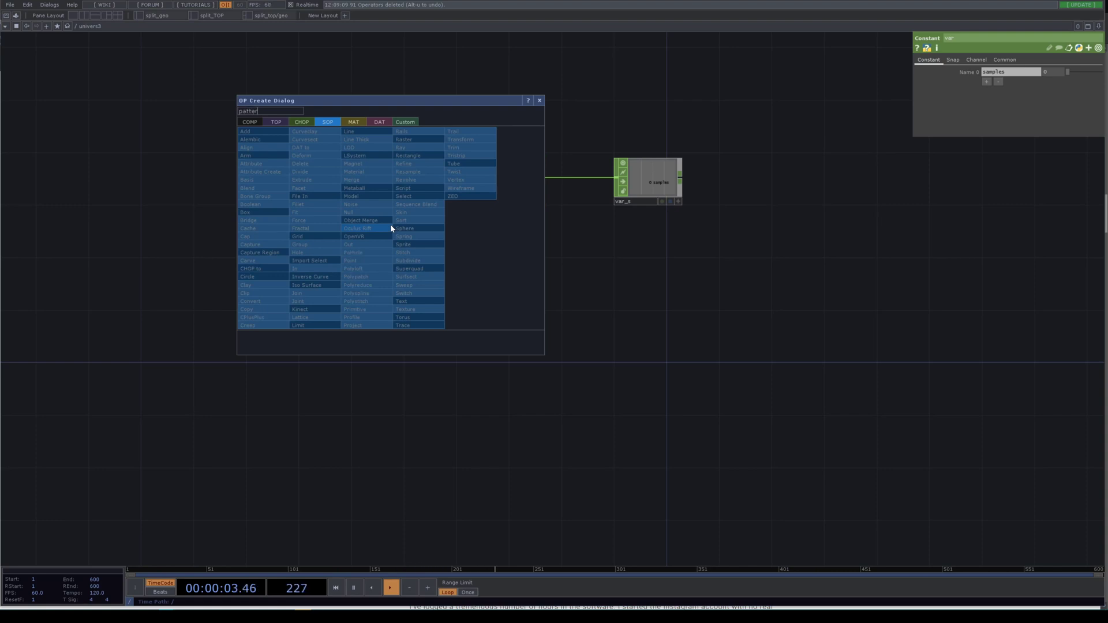
pyautogui.click(301, 122)
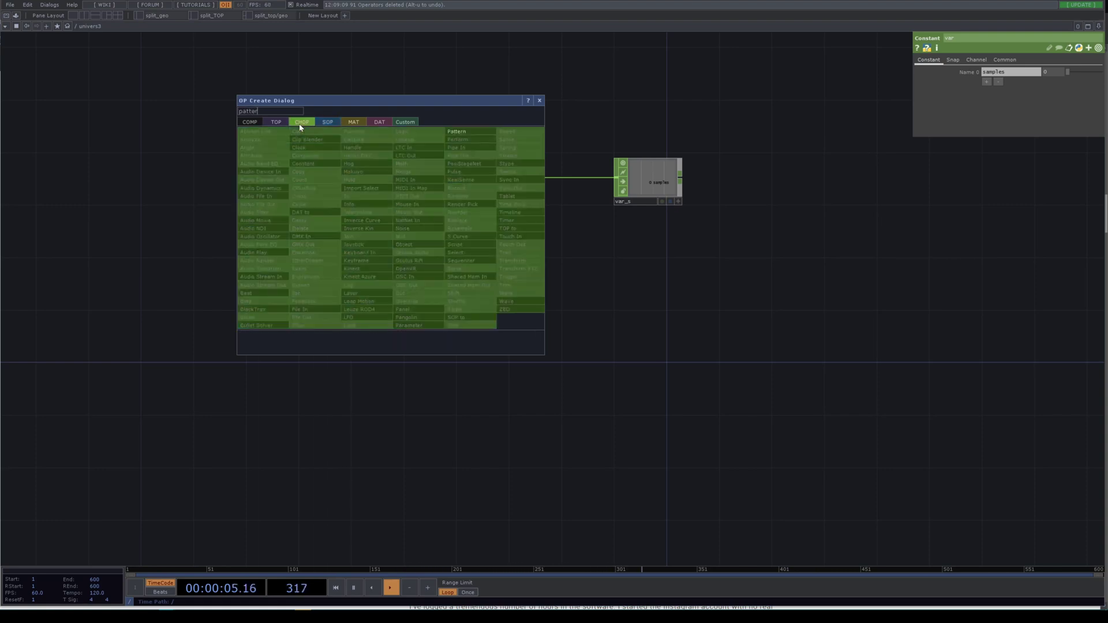
pyautogui.click(457, 132)
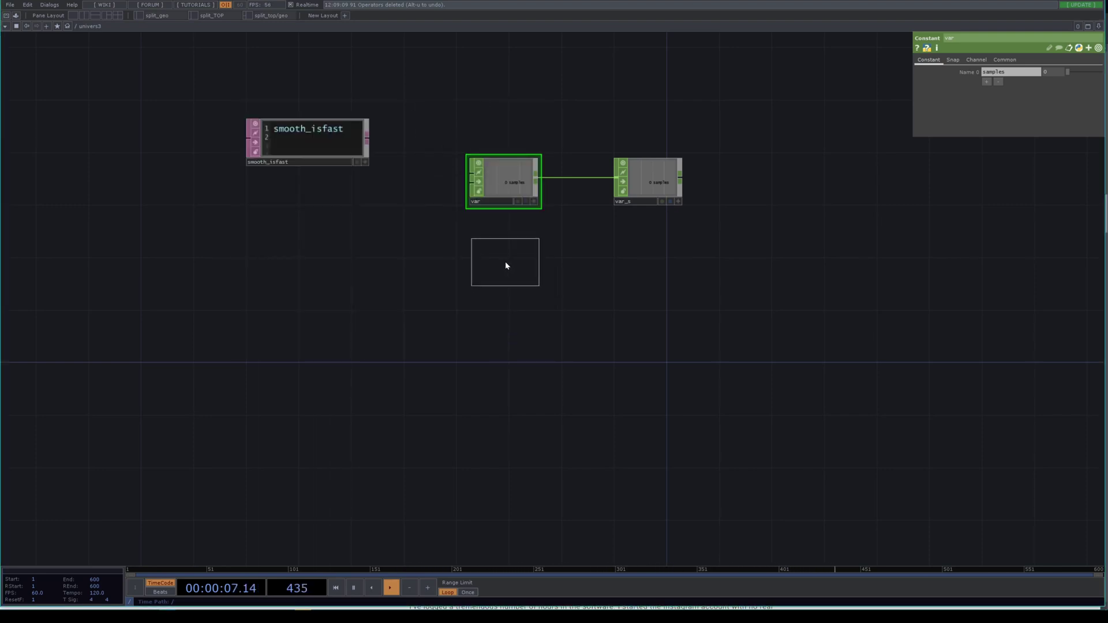
pyautogui.click(504, 261)
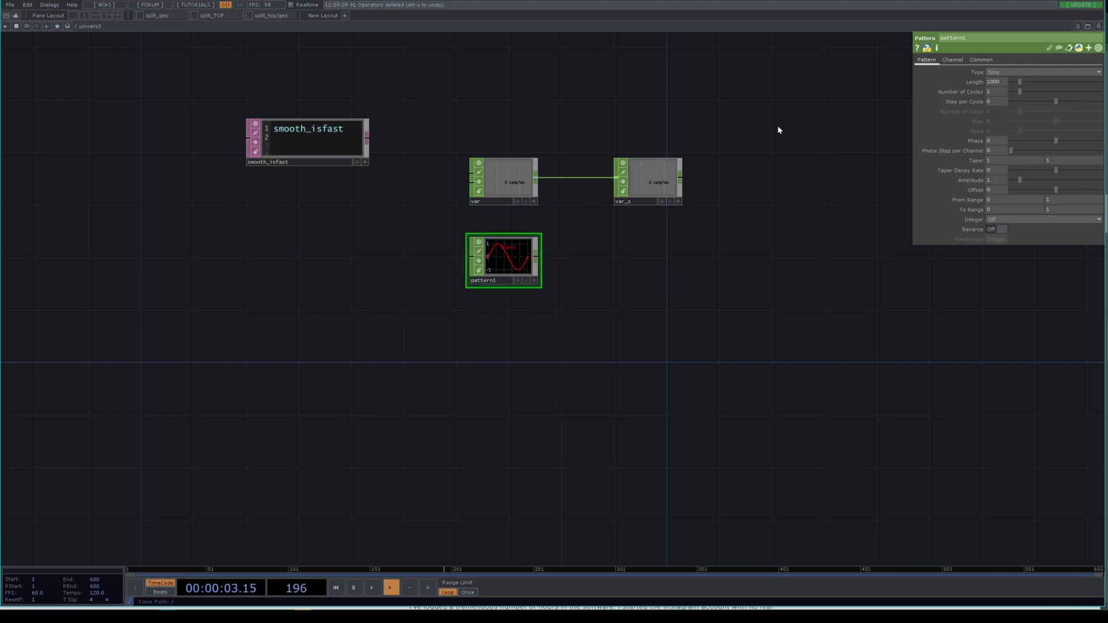
# Set the Pattern node's Channel Names parameter to the expression me.name
pyautogui.click(952, 60)
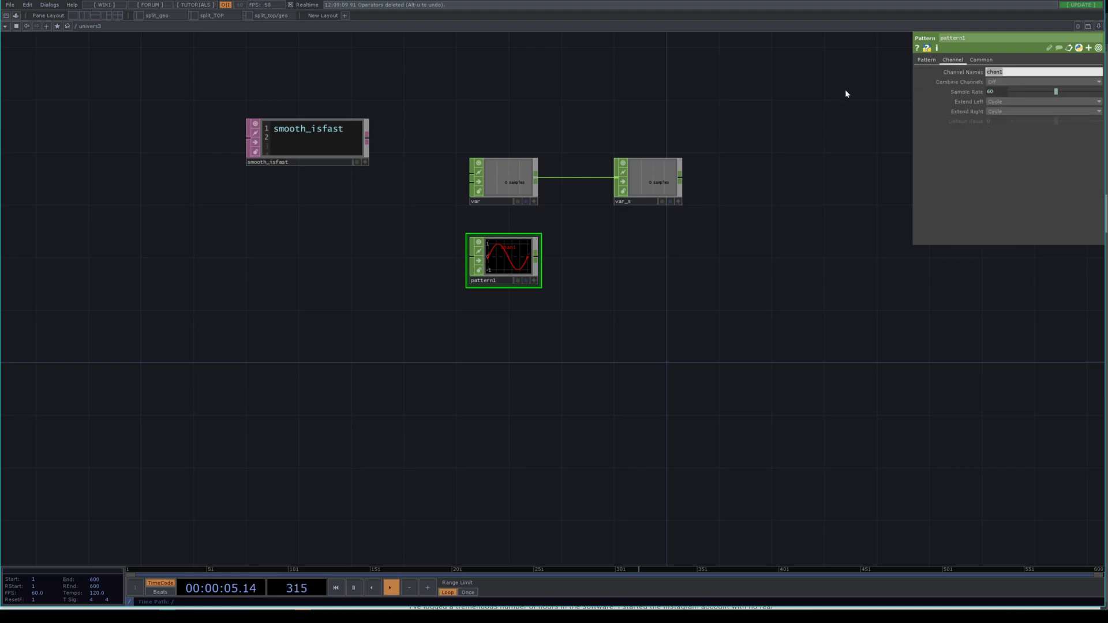
pyautogui.write('k')
pyautogui.write('me.name')
pyautogui.click(967, 73)
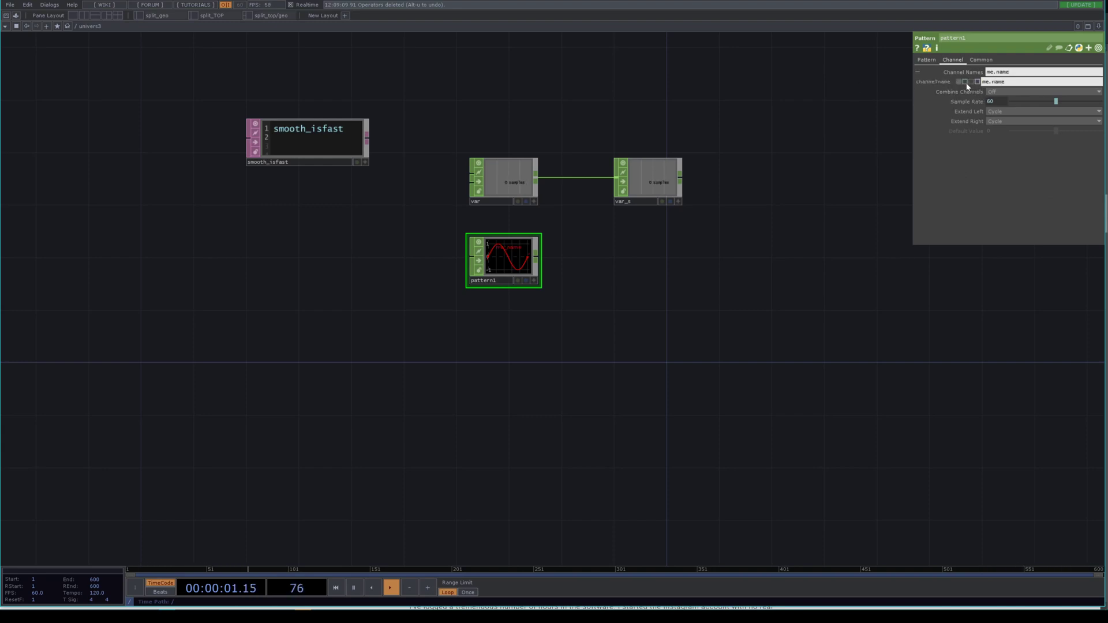
pyautogui.moveTo(396, 220); pyautogui.dragTo(611, 304)
# Rename the Pattern node as tx
pyautogui.click(492, 281)
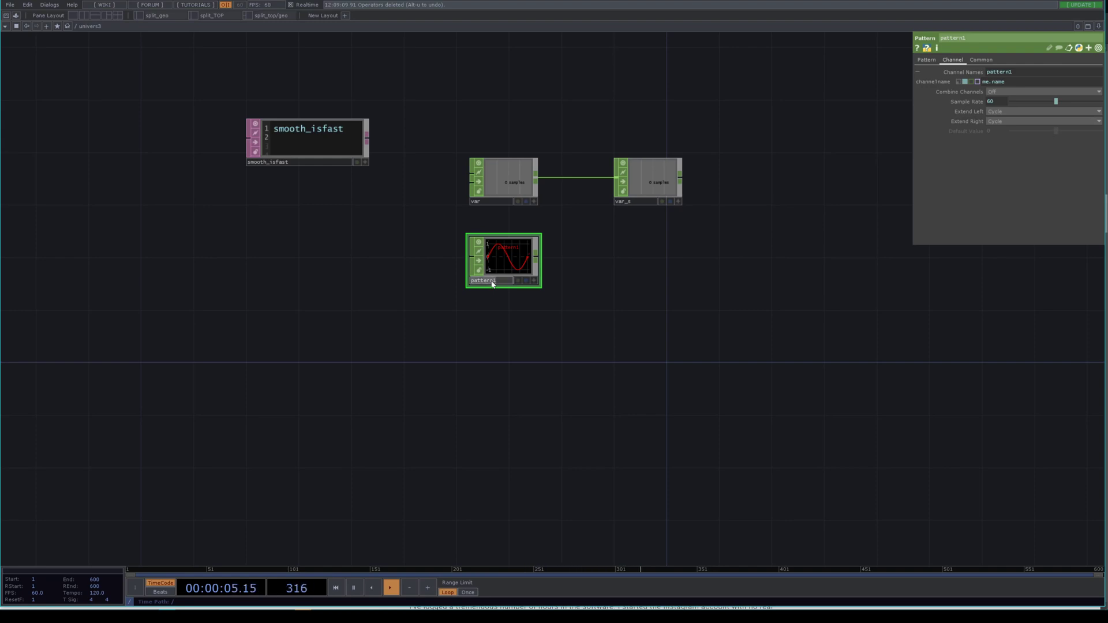
pyautogui.write('tx')
pyautogui.press('Return')
# Duplicate the tx Pattern node twice, name the copies ty and tz, and space them evenly in a column below it
pyautogui.hotkey('ctrl', 'c')
pyautogui.hotkey('ctrl', 'v')
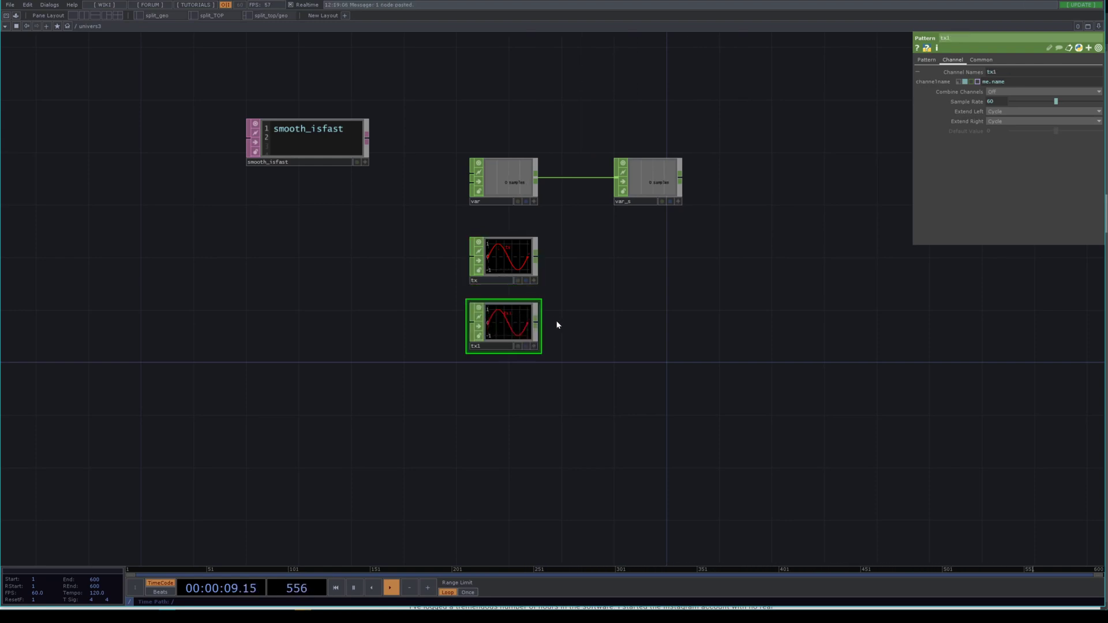
pyautogui.hotkey('ctrl', 'v')
pyautogui.click(495, 346)
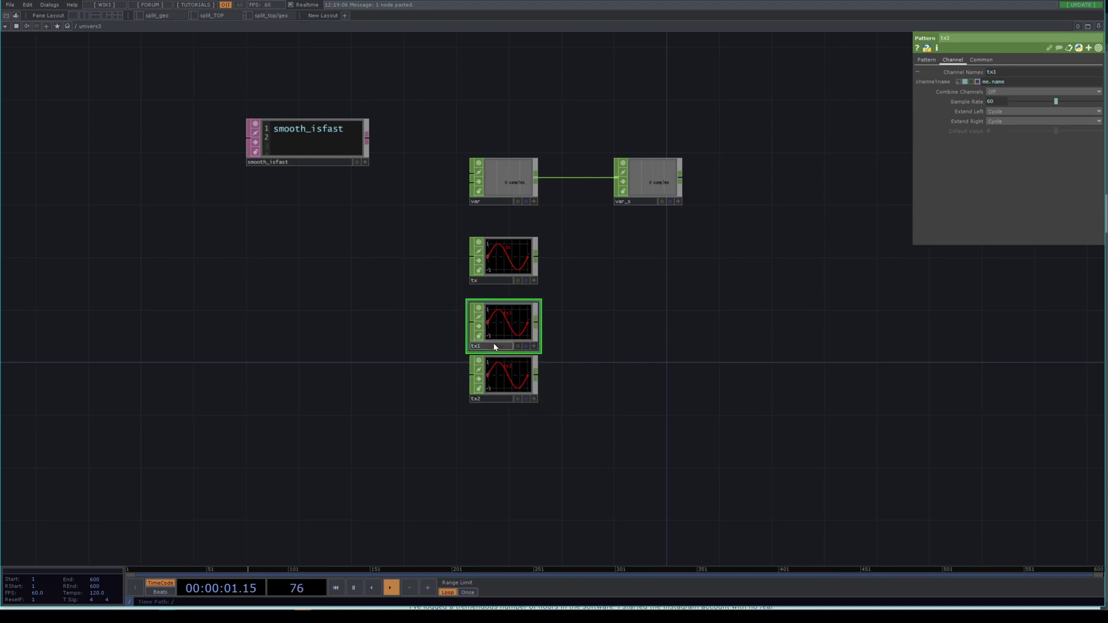
pyautogui.write('ty')
pyautogui.press('Return')
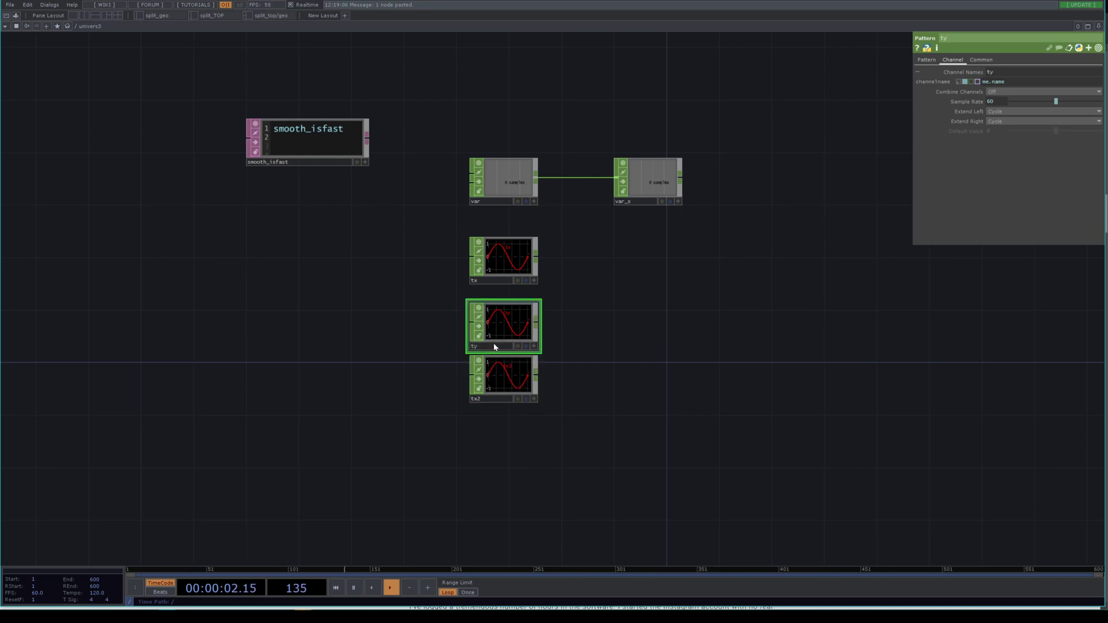
pyautogui.click(503, 397)
pyautogui.write('tz')
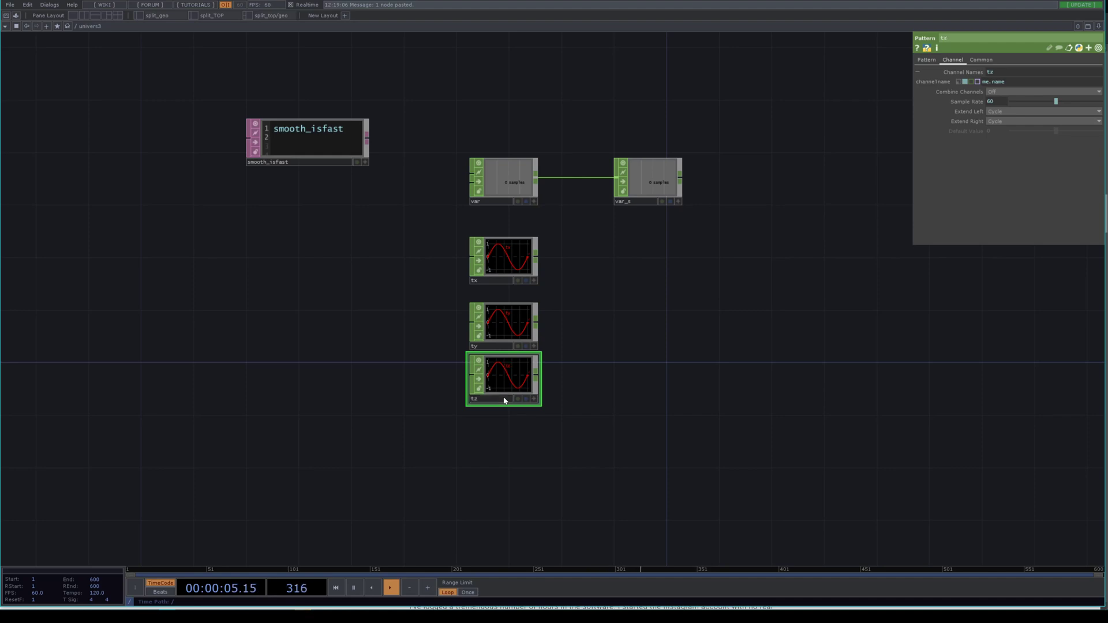
pyautogui.press('Return')
pyautogui.moveTo(492, 381); pyautogui.dragTo(492, 394)
# Export the samples channel of var_s to the Length of tx, ty and tz together, and set samples in var to 200
pyautogui.moveTo(579, 437); pyautogui.dragTo(469, 236)
pyautogui.click(678, 202)
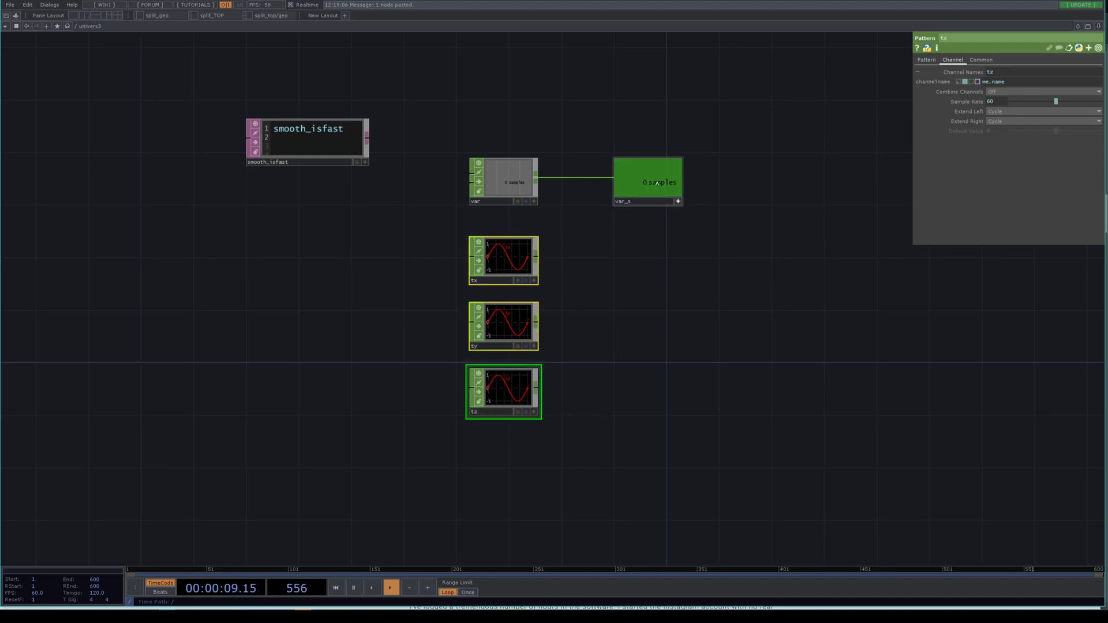
pyautogui.click(926, 59)
pyautogui.moveTo(928, 60); pyautogui.dragTo(997, 80)
pyautogui.click(1000, 78)
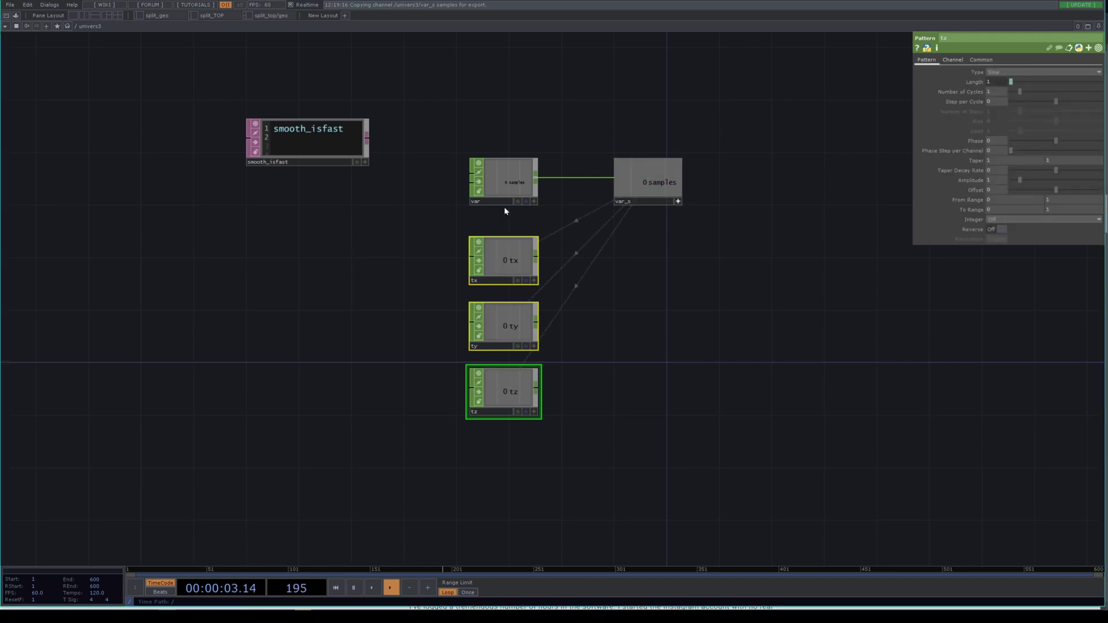
pyautogui.click(514, 181)
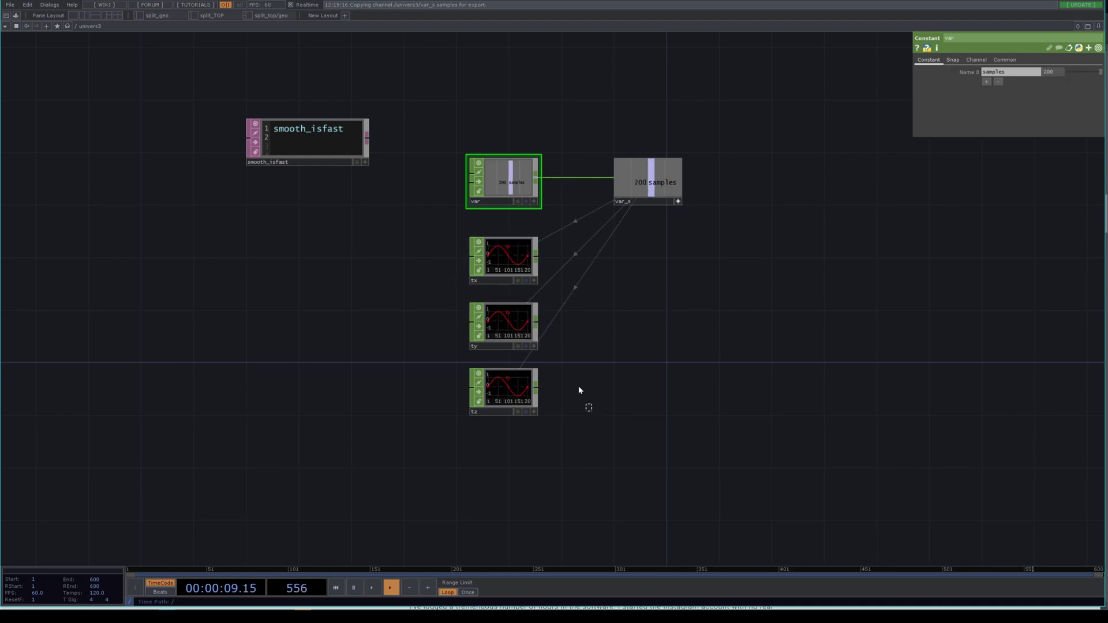
# Add a Math CHOP fed by the tx Pattern node and place it beside the pattern column
pyautogui.moveTo(579, 389); pyautogui.dragTo(537, 260)
pyautogui.press('Tab')
pyautogui.write('ma')
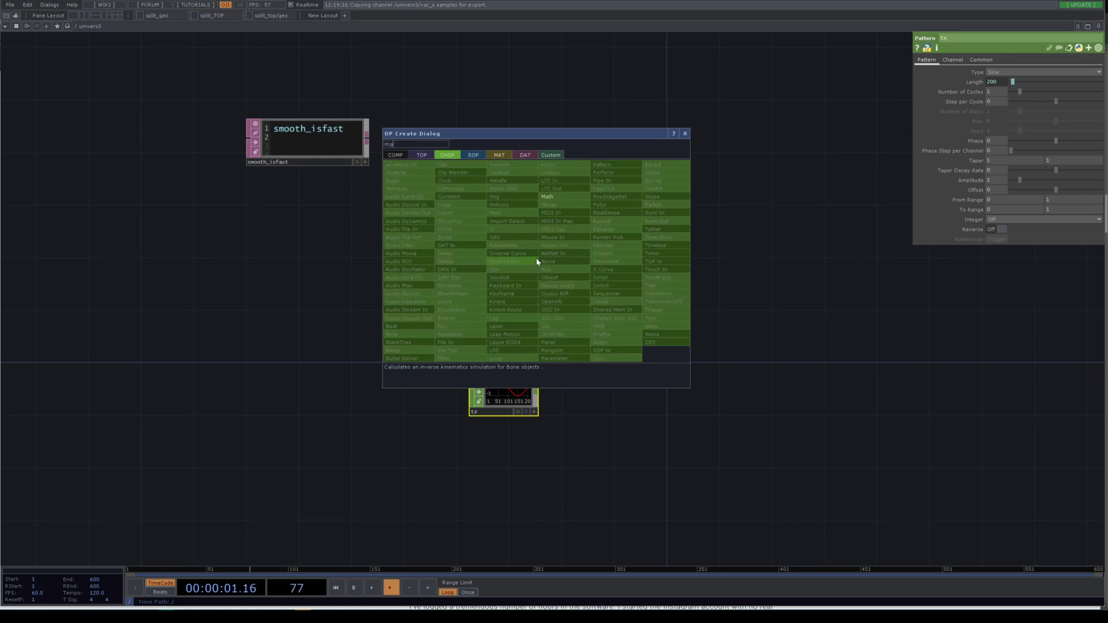
pyautogui.press('Return')
pyautogui.click(638, 300)
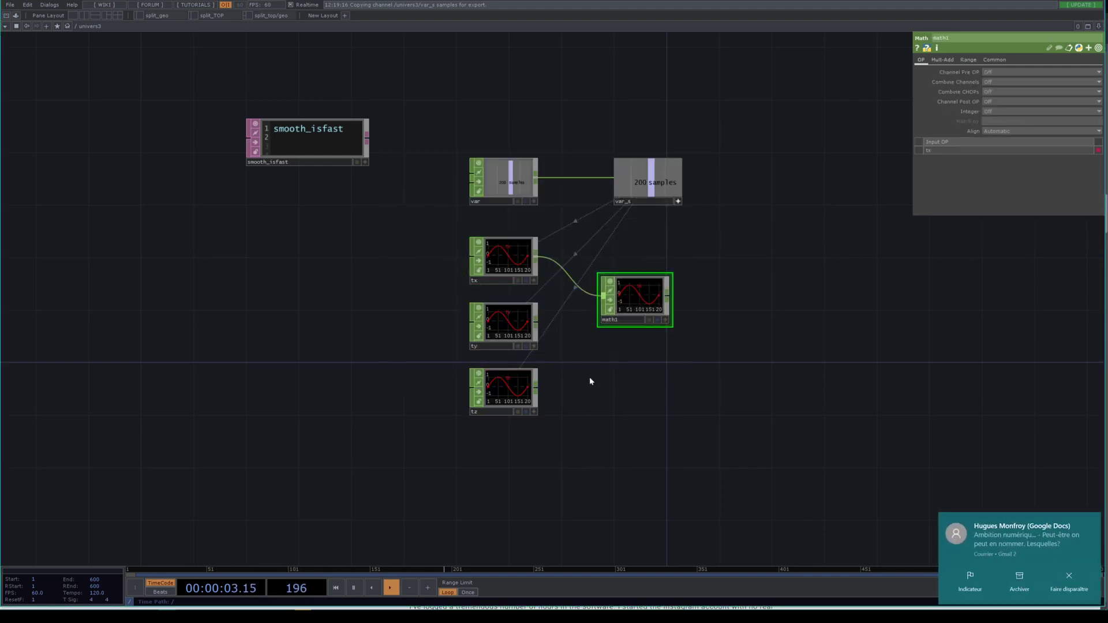
# Dismiss the mail notification and wire the ty and tz patterns into the Math node as well
pyautogui.click(1069, 574)
pyautogui.moveTo(584, 407); pyautogui.dragTo(603, 297)
pyautogui.click(1077, 593)
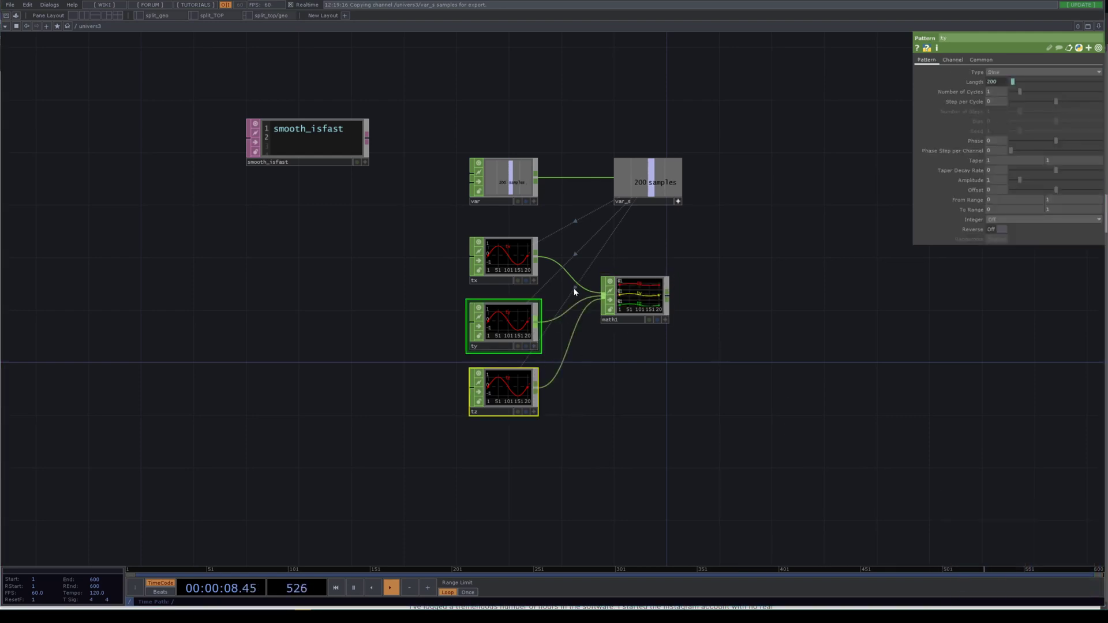
# Add a Null CHOP fed by the math1 node and place it beside that node
pyautogui.rightClick(668, 296)
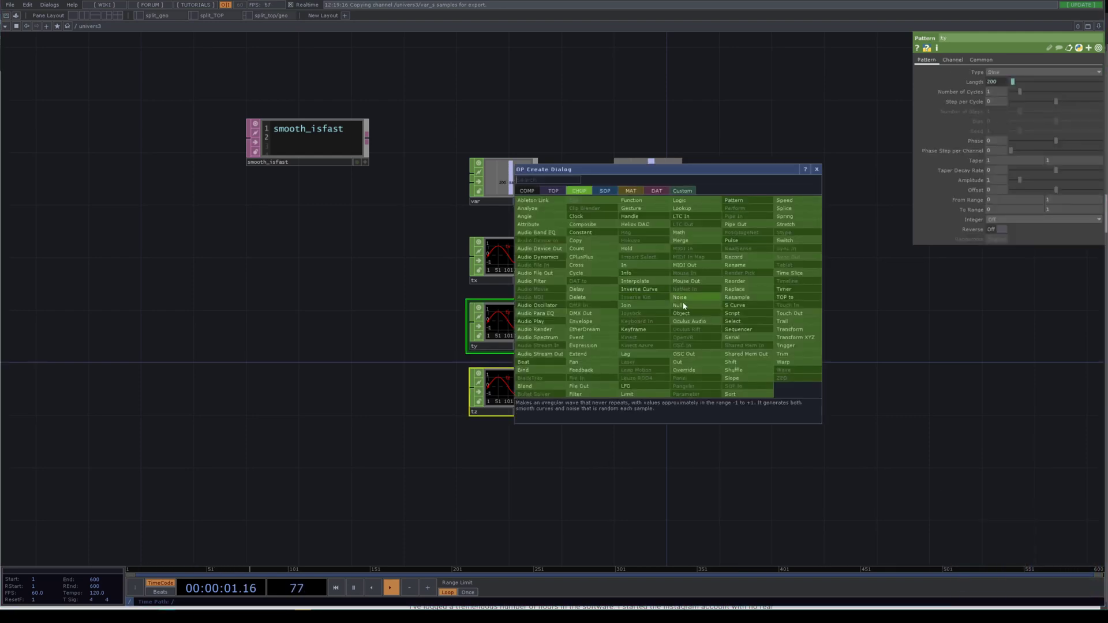
pyautogui.click(689, 308)
pyautogui.press('Escape')
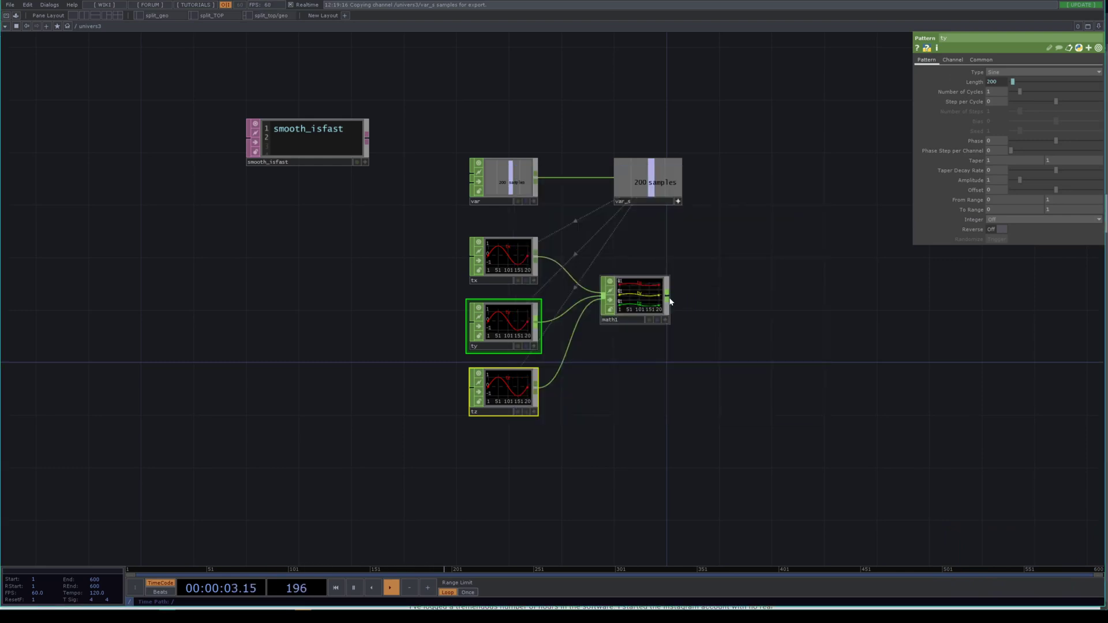
pyautogui.rightClick(668, 297)
pyautogui.click(692, 313)
pyautogui.click(780, 331)
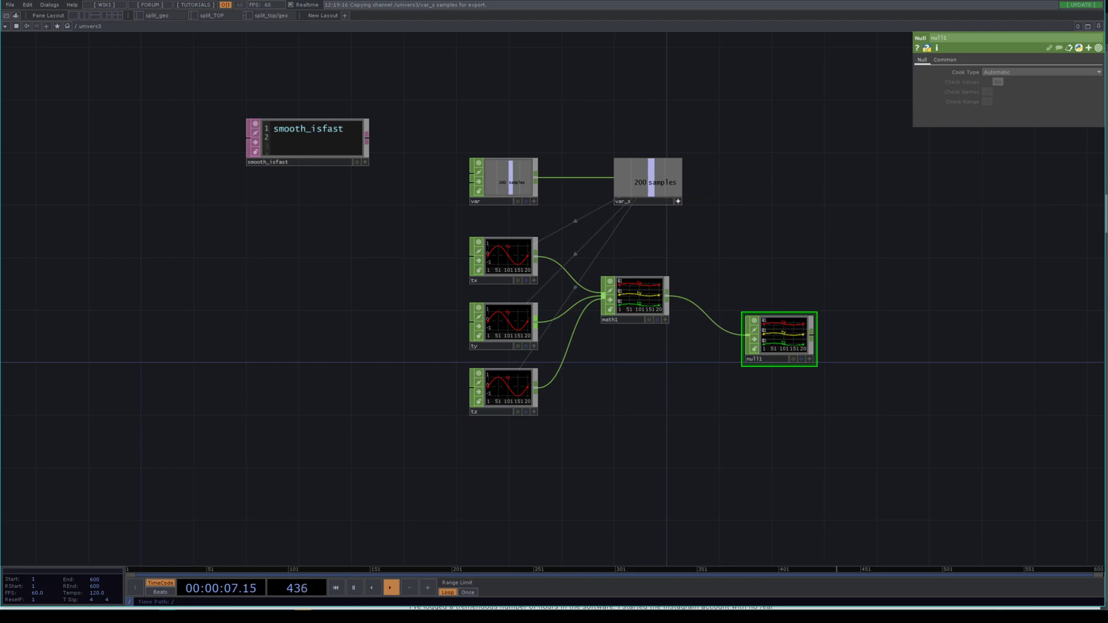
# Turn off the computer's Wi-Fi and return to the network
pyautogui.click(1000, 616)
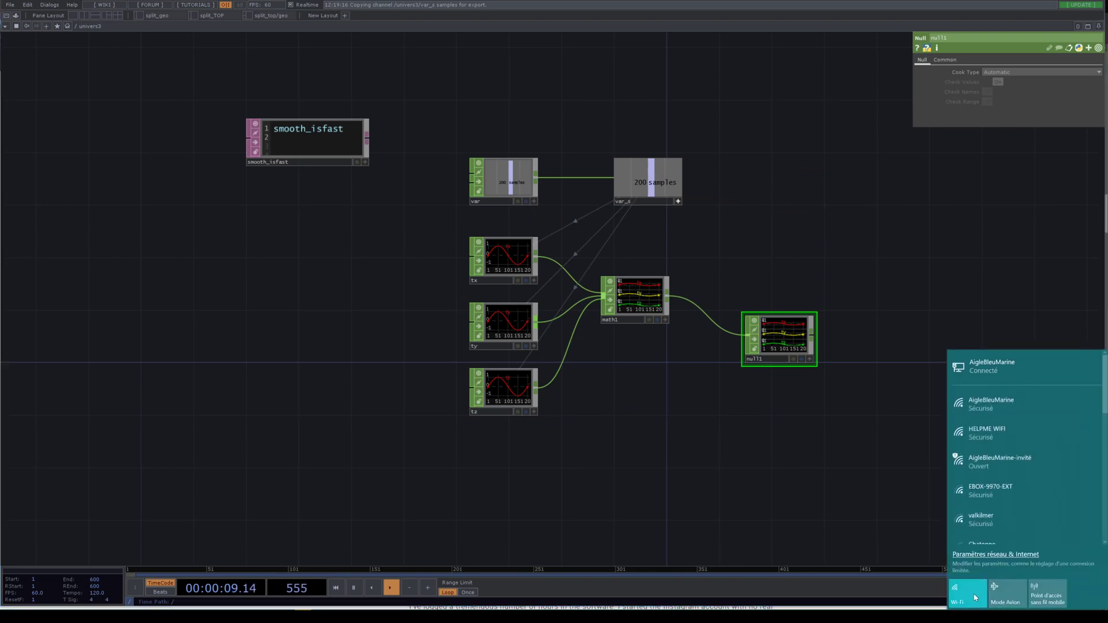
pyautogui.click(967, 594)
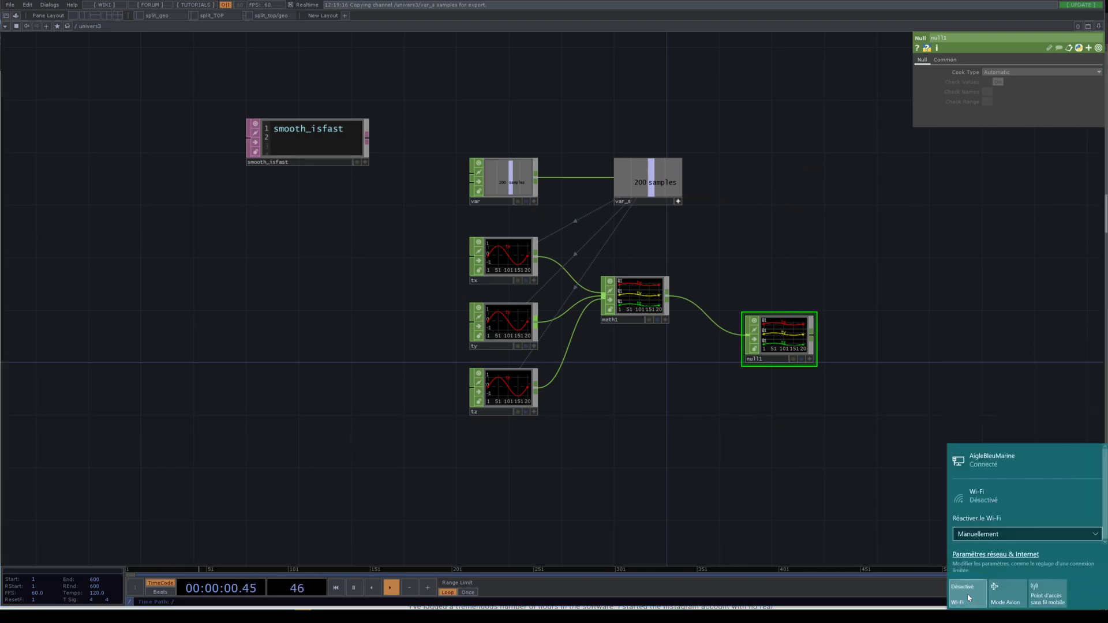
pyautogui.click(814, 433)
# Align the Null node level with math1 and rename it null_curve
pyautogui.moveTo(775, 364); pyautogui.dragTo(750, 325)
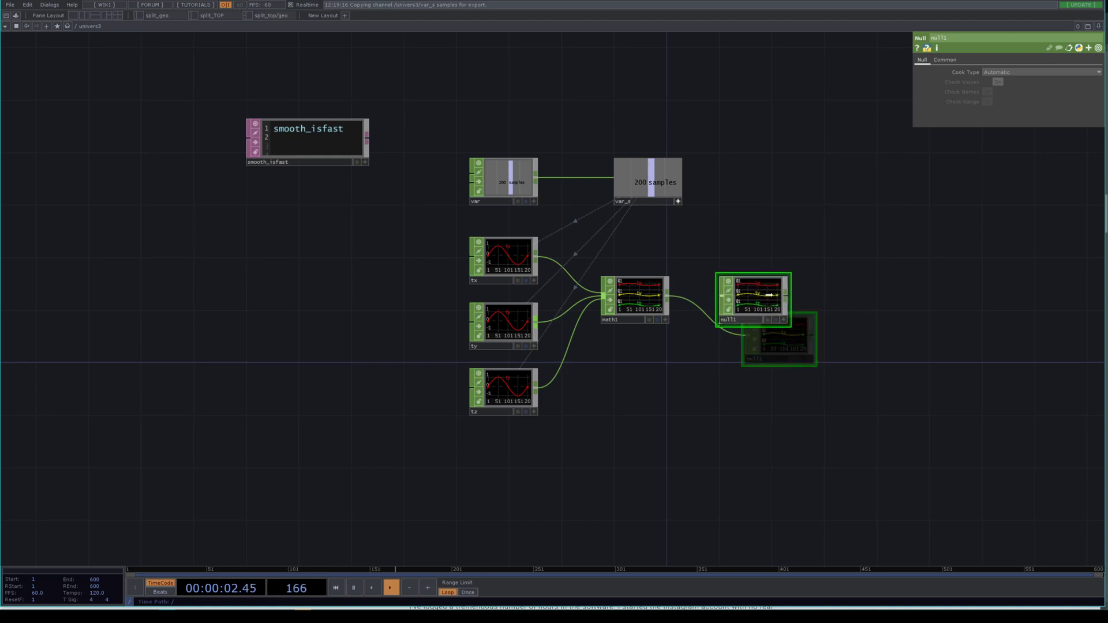
pyautogui.click(749, 325)
pyautogui.write('null_curve')
pyautogui.press('Return')
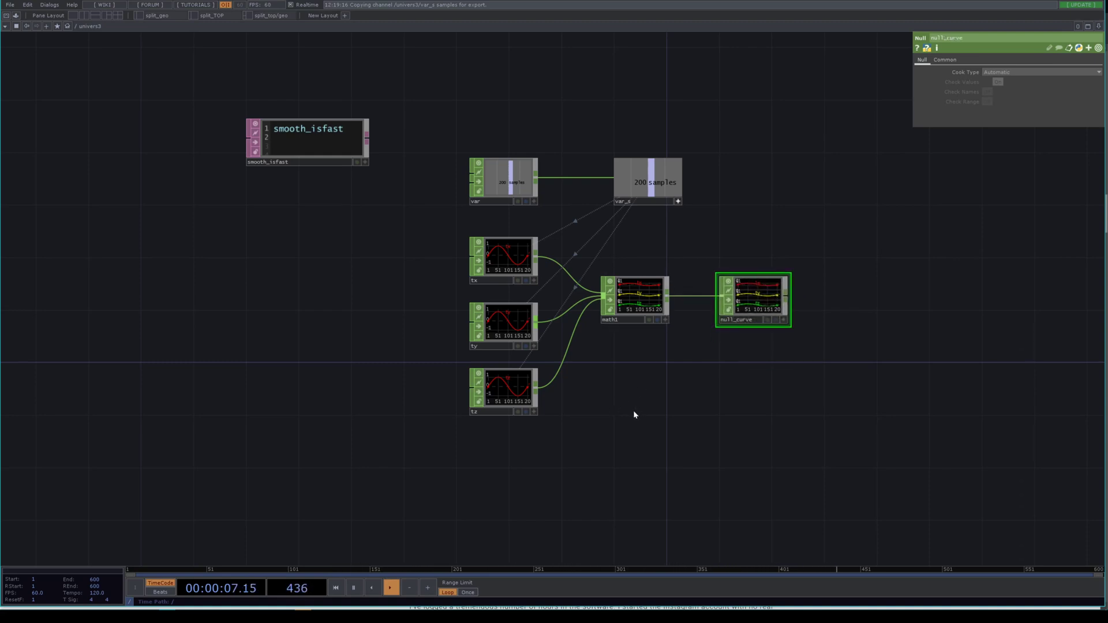
pyautogui.moveTo(632, 410); pyautogui.dragTo(667, 404)
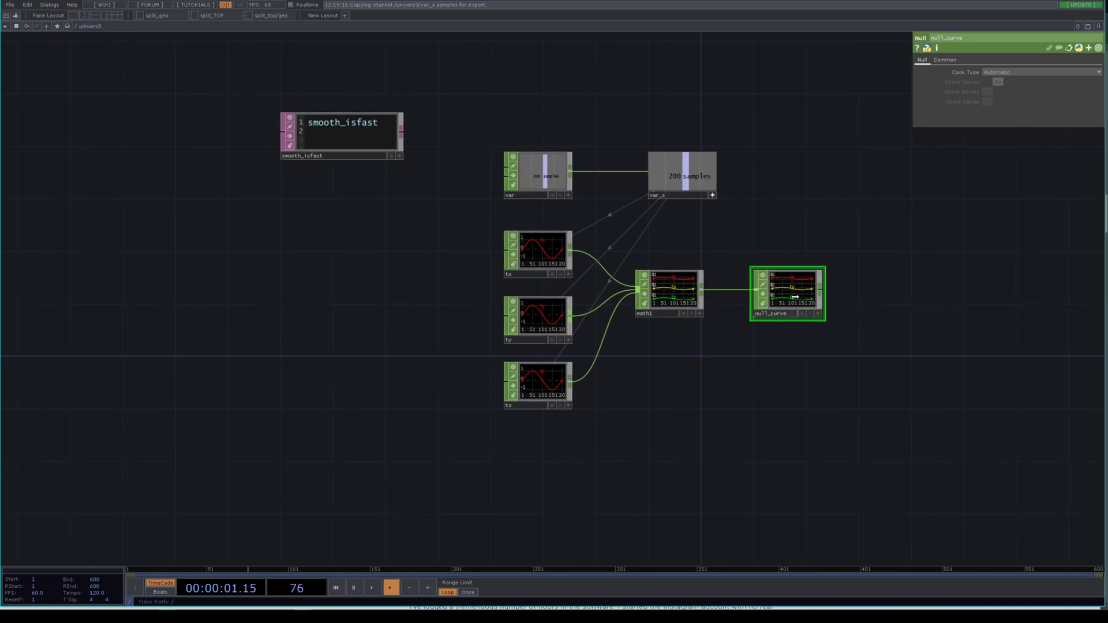
# Split the workspace into two side-by-side panes and turn the first one into a Geometry Viewer
pyautogui.click(85, 15)
pyautogui.click(6, 26)
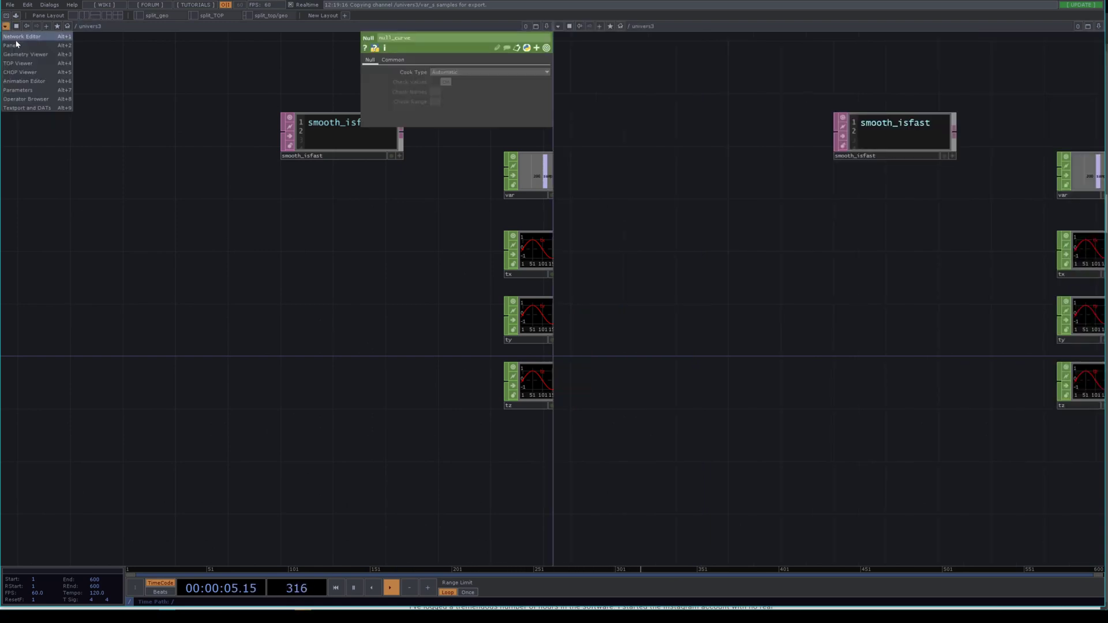
pyautogui.click(25, 55)
pyautogui.moveTo(167, 185); pyautogui.dragTo(220, 210)
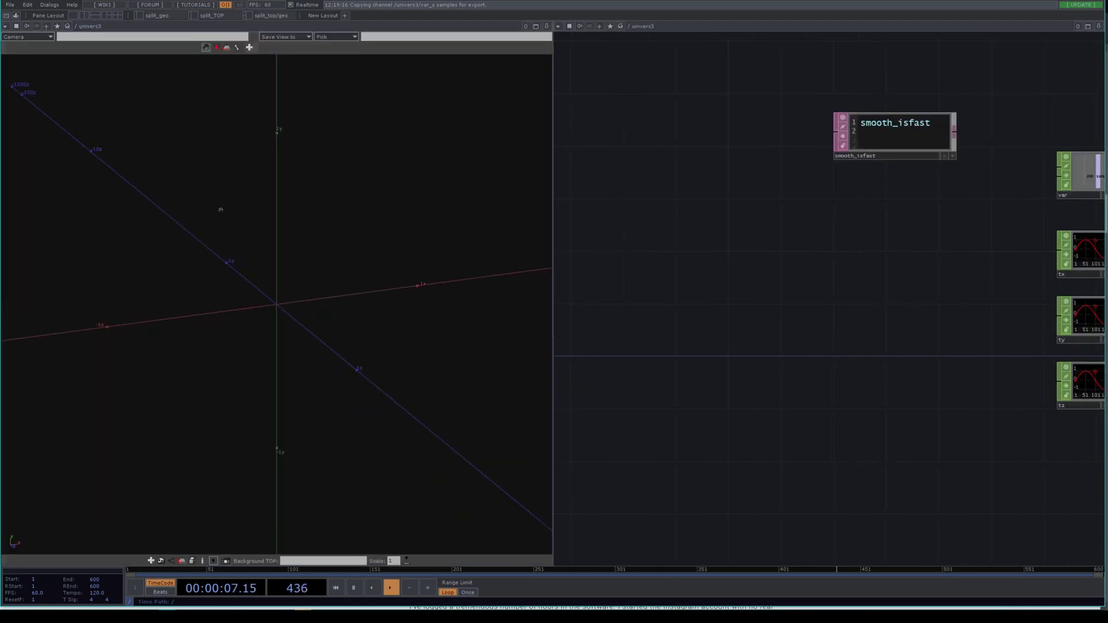
pyautogui.scroll(-3, 220, 210)
pyautogui.scroll(-8, 762, 326)
pyautogui.scroll(4, 839, 356)
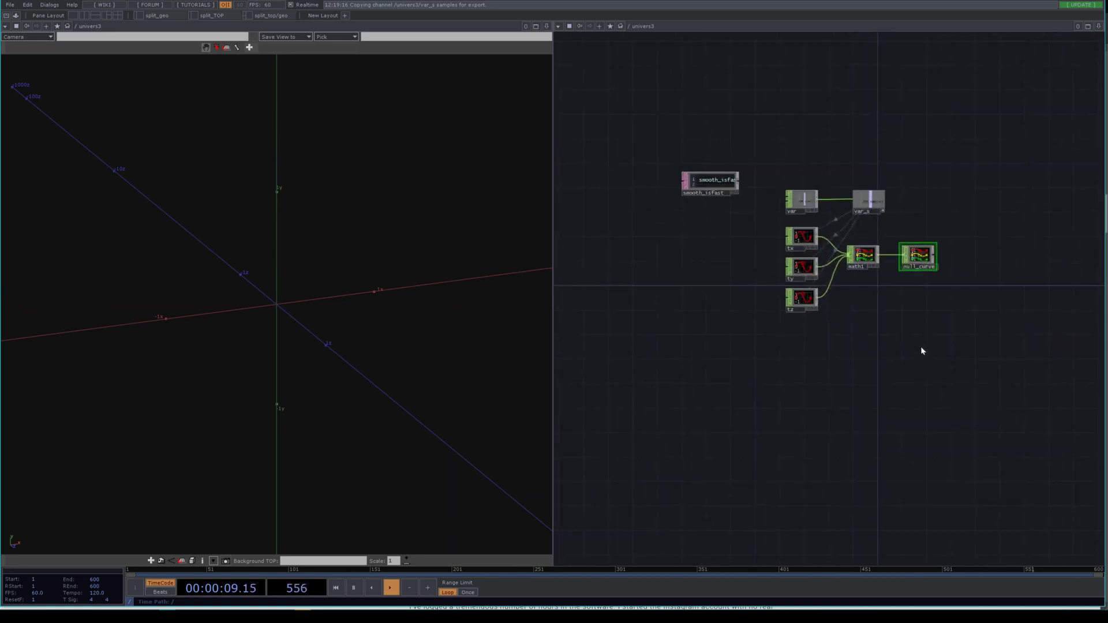
# Move null_curve farther away from math1 to make room for more nodes between them
pyautogui.moveTo(921, 351); pyautogui.dragTo(823, 466)
pyautogui.scroll(5, 841, 384)
pyautogui.moveTo(817, 354); pyautogui.dragTo(938, 354)
pyautogui.moveTo(825, 416); pyautogui.dragTo(828, 449)
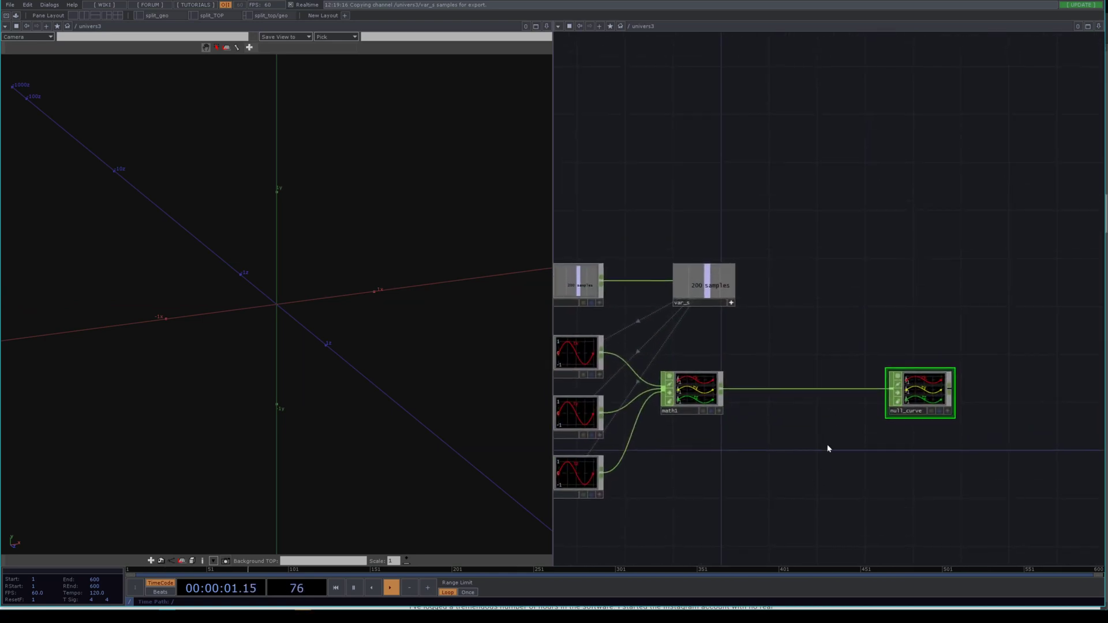
# Add a CHOP to SOP above null_curve and assign null_curve as its source CHOP
pyautogui.press('Tab')
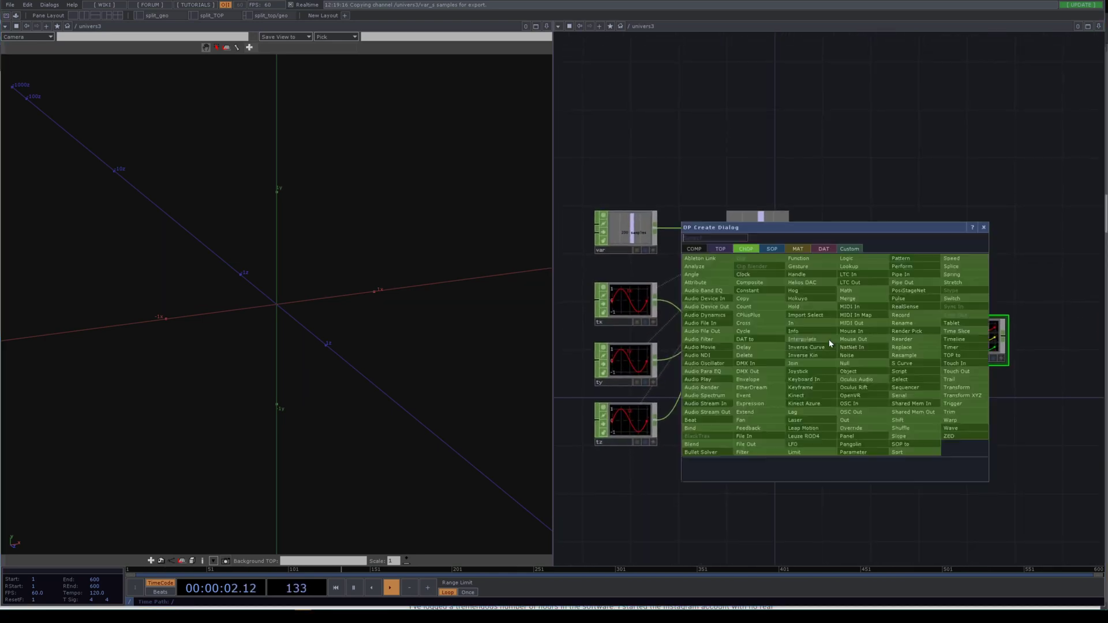
pyautogui.click(771, 250)
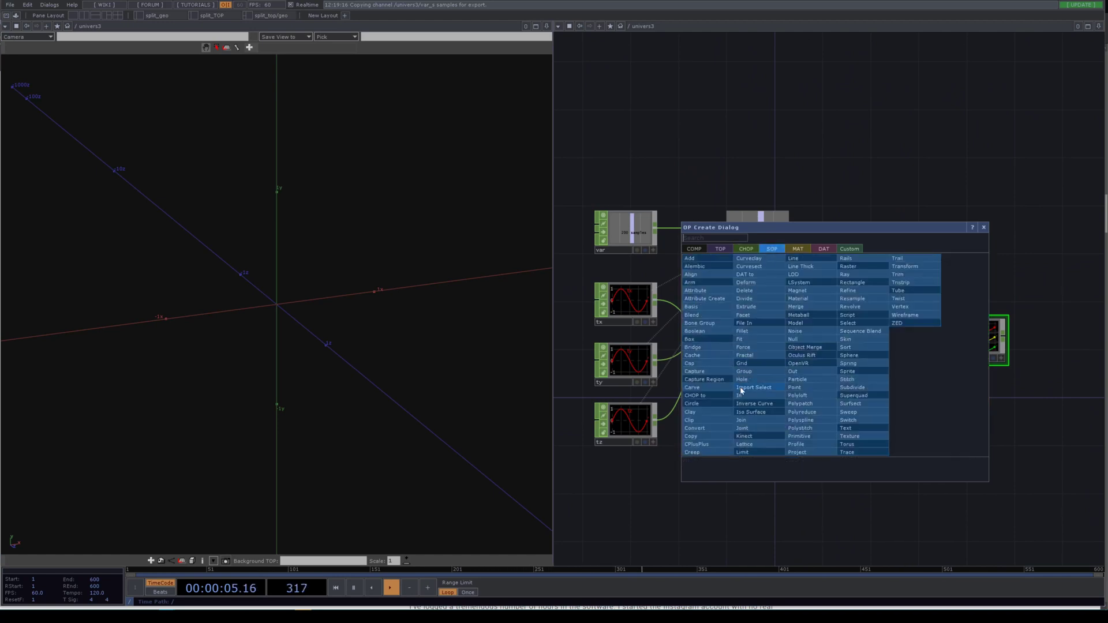
pyautogui.click(709, 395)
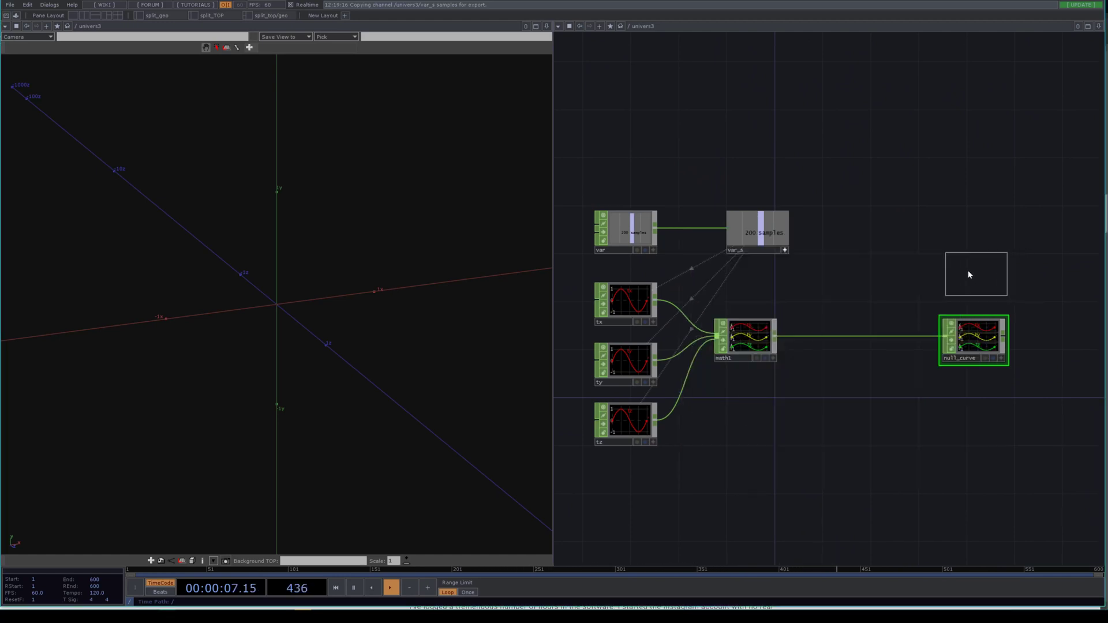
pyautogui.click(962, 268)
pyautogui.moveTo(980, 352); pyautogui.dragTo(969, 275)
pyautogui.moveTo(903, 297); pyautogui.dragTo(877, 353)
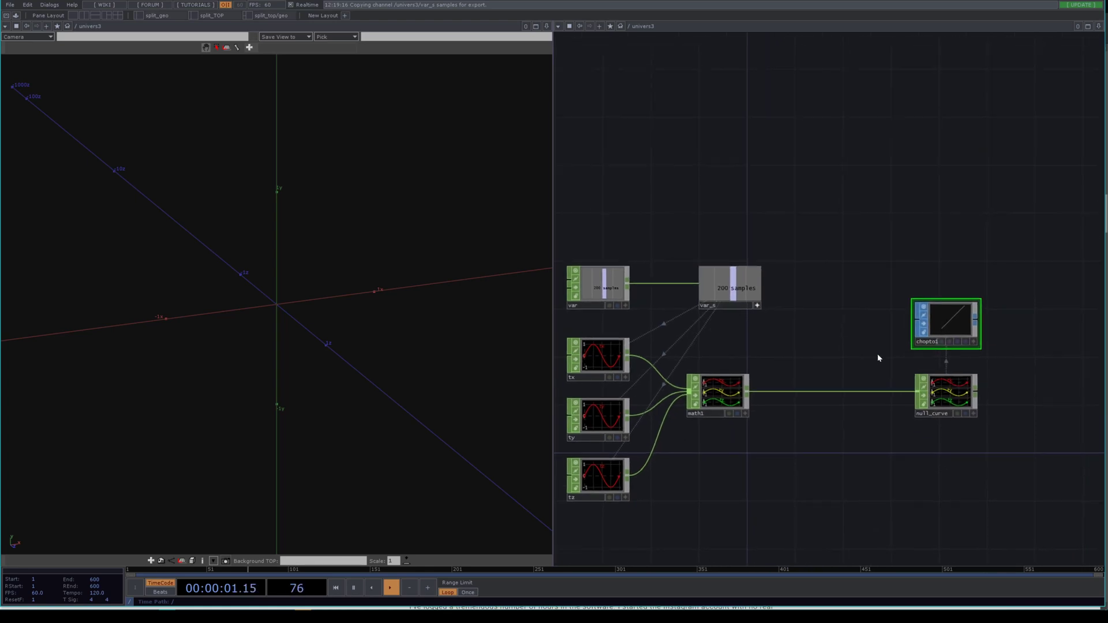
# Add a Line SOP beside the CHOP to node and wire it into that node's input
pyautogui.press('Tab')
pyautogui.write('line')
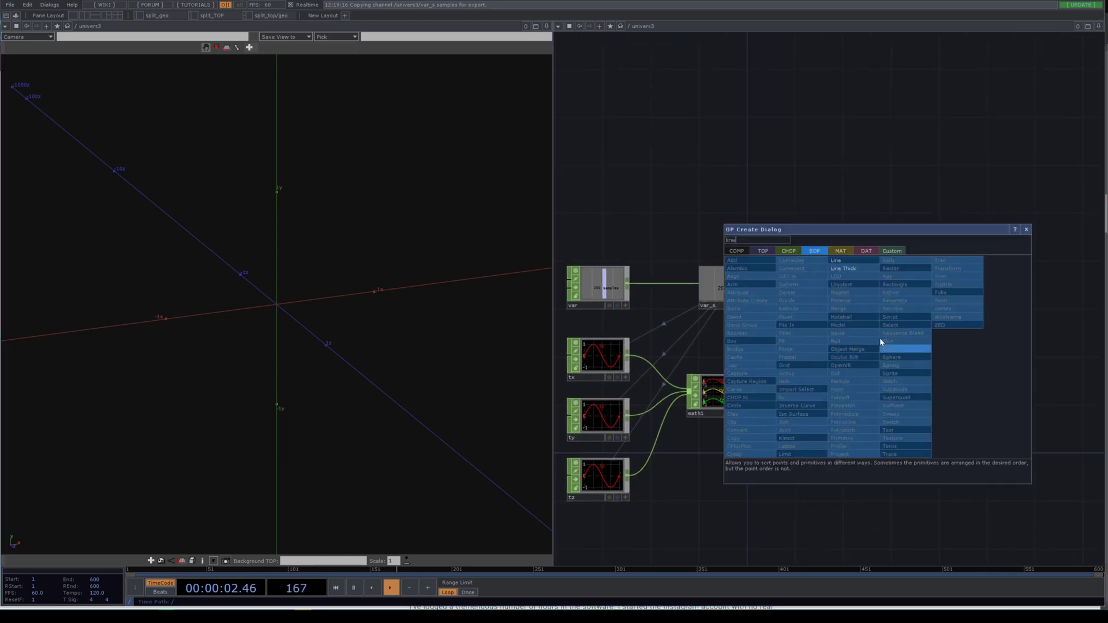
pyautogui.click(836, 260)
pyautogui.click(832, 316)
pyautogui.moveTo(832, 316); pyautogui.dragTo(941, 321)
pyautogui.scroll(5, 973, 333)
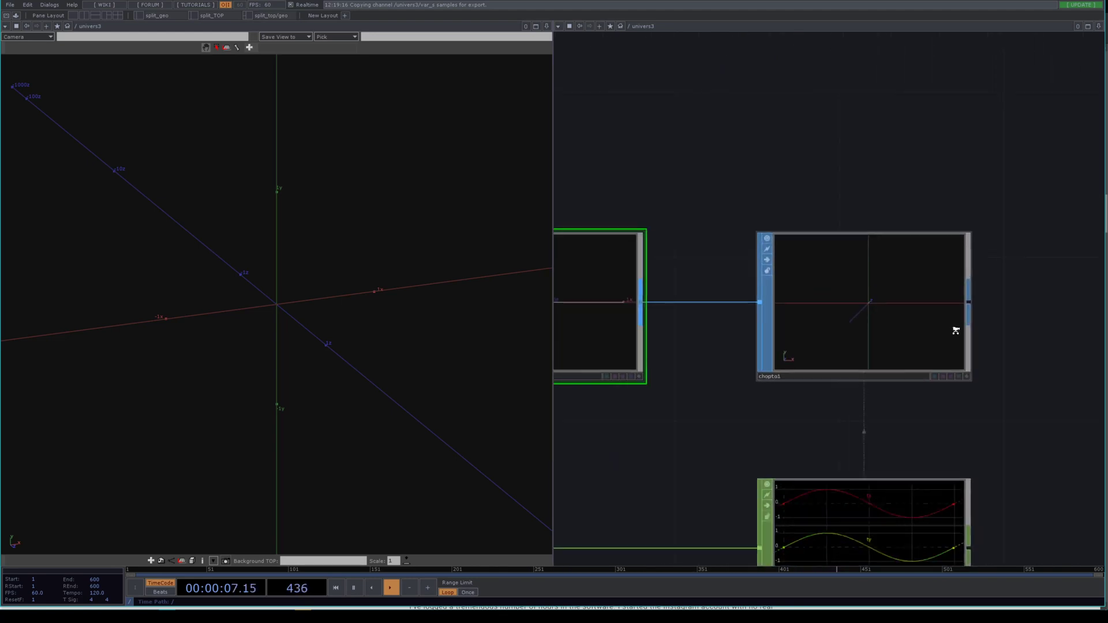
pyautogui.scroll(-4, 955, 324)
pyautogui.scroll(3, 892, 331)
pyautogui.scroll(-5, 793, 323)
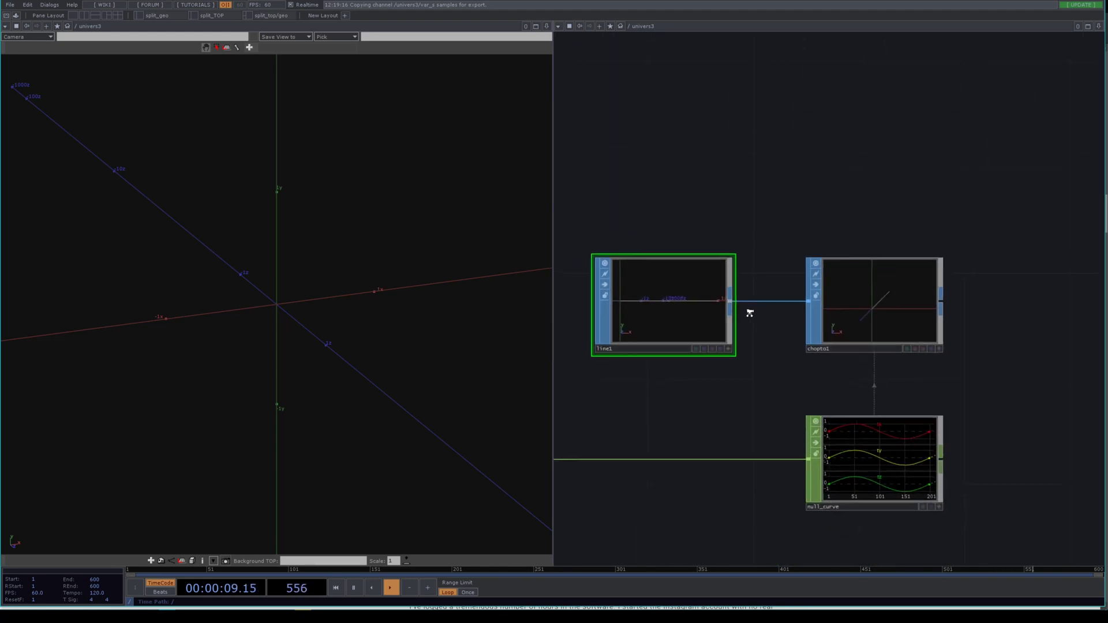
# Export the samples channel of var_s to the Number of Points of line1
pyautogui.scroll(1, 803, 298)
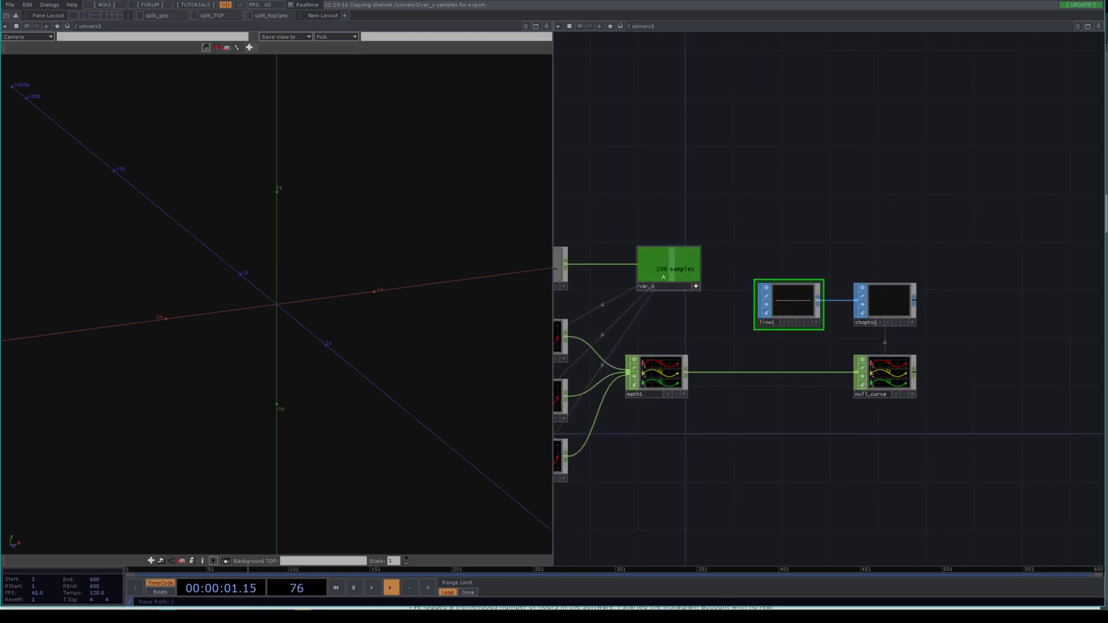
pyautogui.press('p')
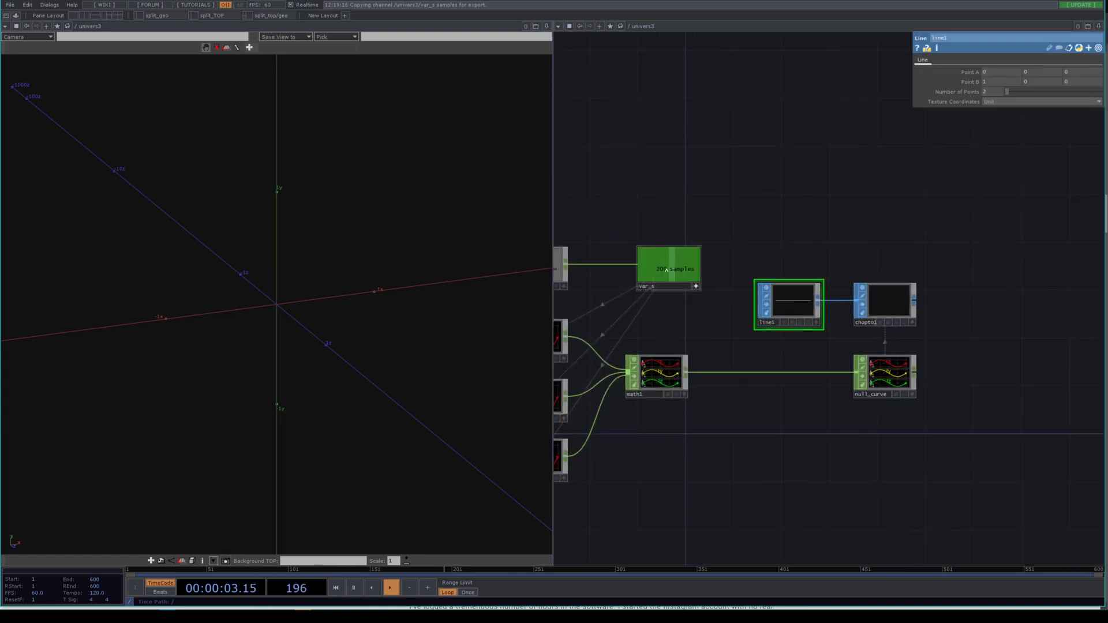
pyautogui.moveTo(990, 91); pyautogui.dragTo(992, 91)
pyautogui.click(999, 88)
pyautogui.scroll(5, 886, 303)
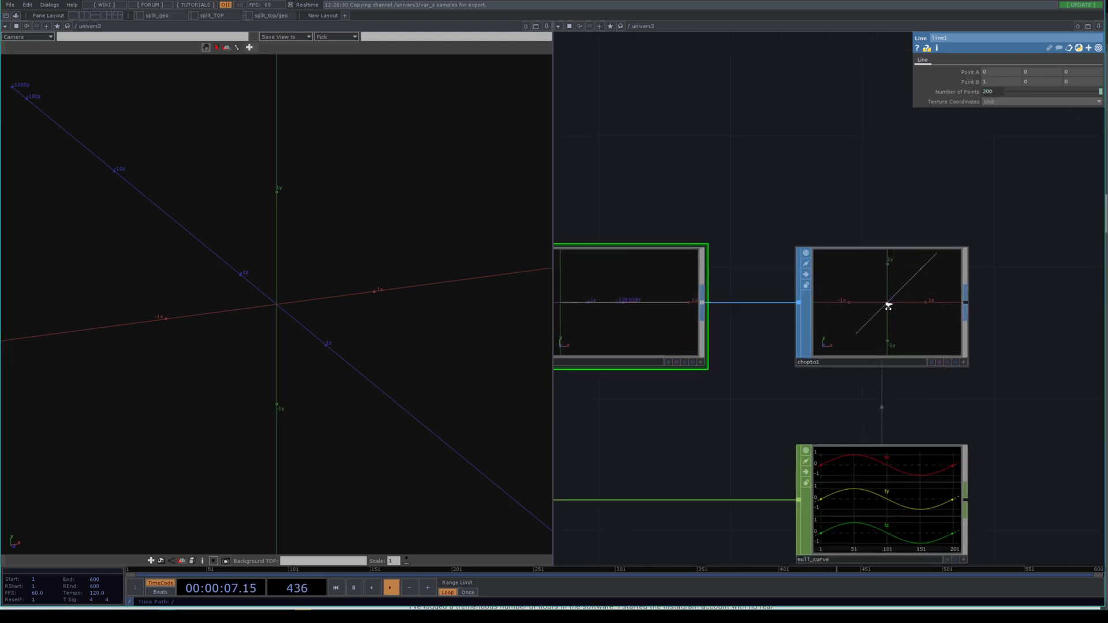
pyautogui.scroll(-5, 888, 306)
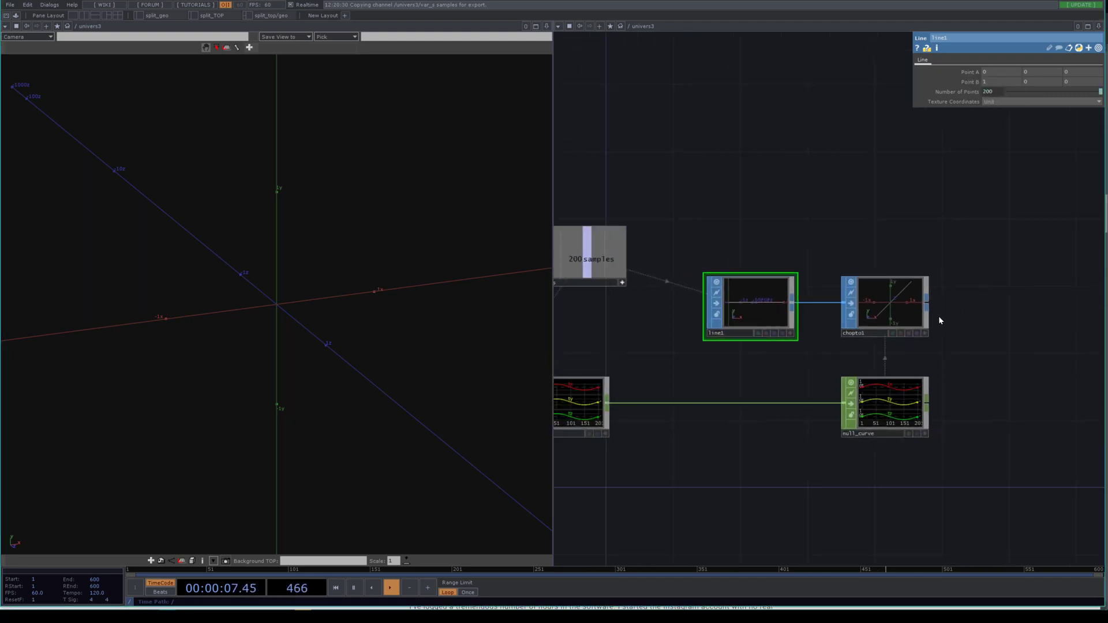
# Inspect the node info of line1 and null_curve to compare their point and sample counts
pyautogui.middleClick(755, 305)
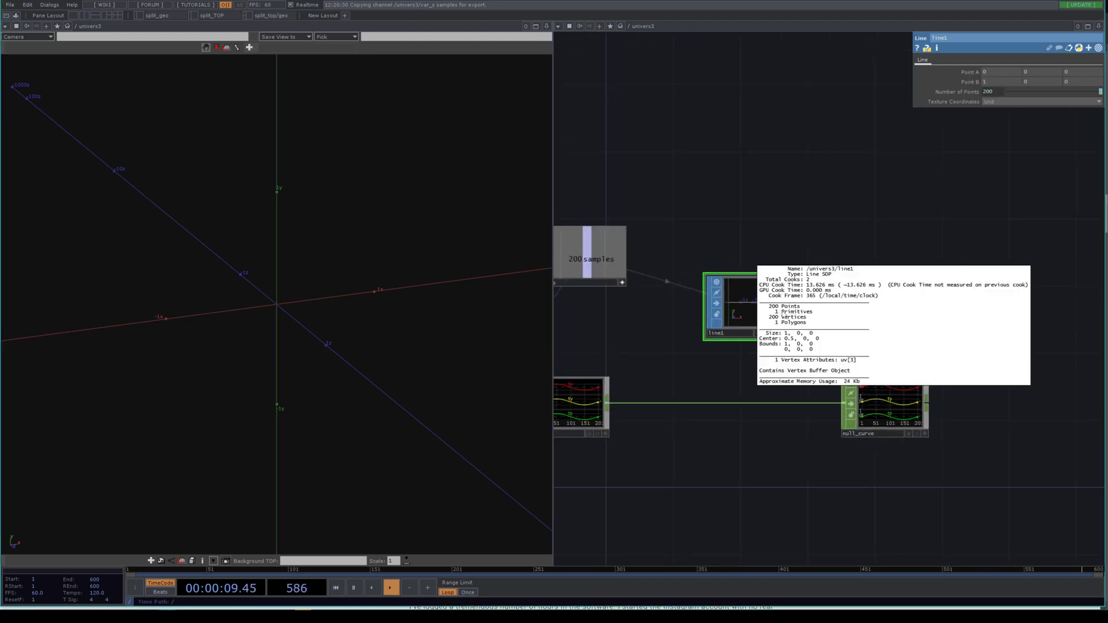
pyautogui.click(894, 406)
pyautogui.middleClick(894, 406)
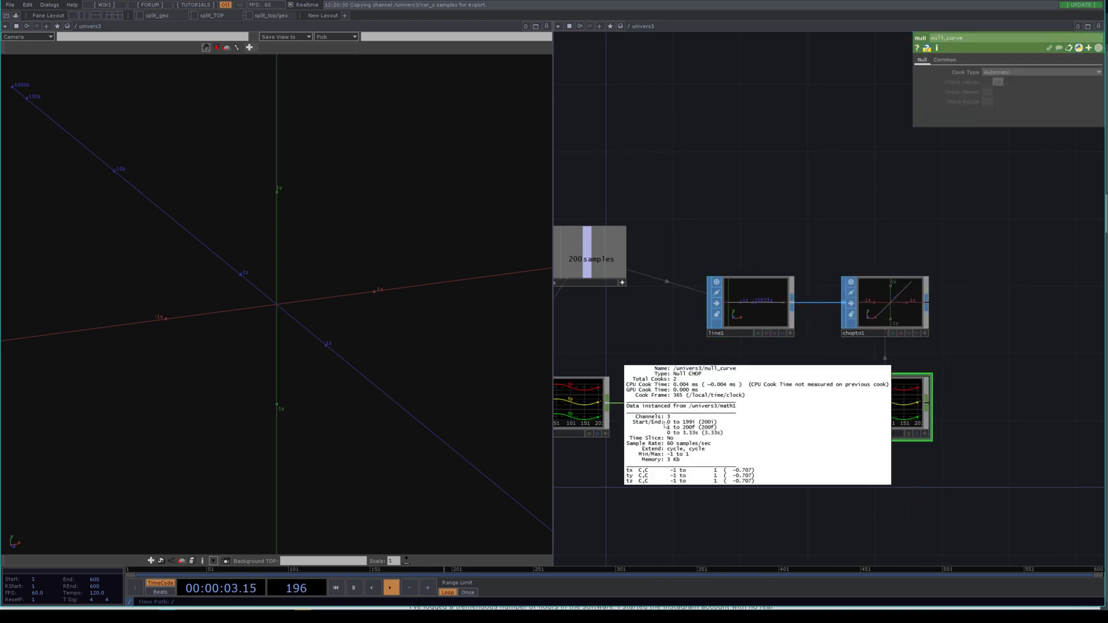
# Add a Geometry COMP fed by chopto1 and frame the resulting line in the Geometry Viewer
pyautogui.rightClick(925, 310)
pyautogui.click(917, 308)
pyautogui.click(925, 303)
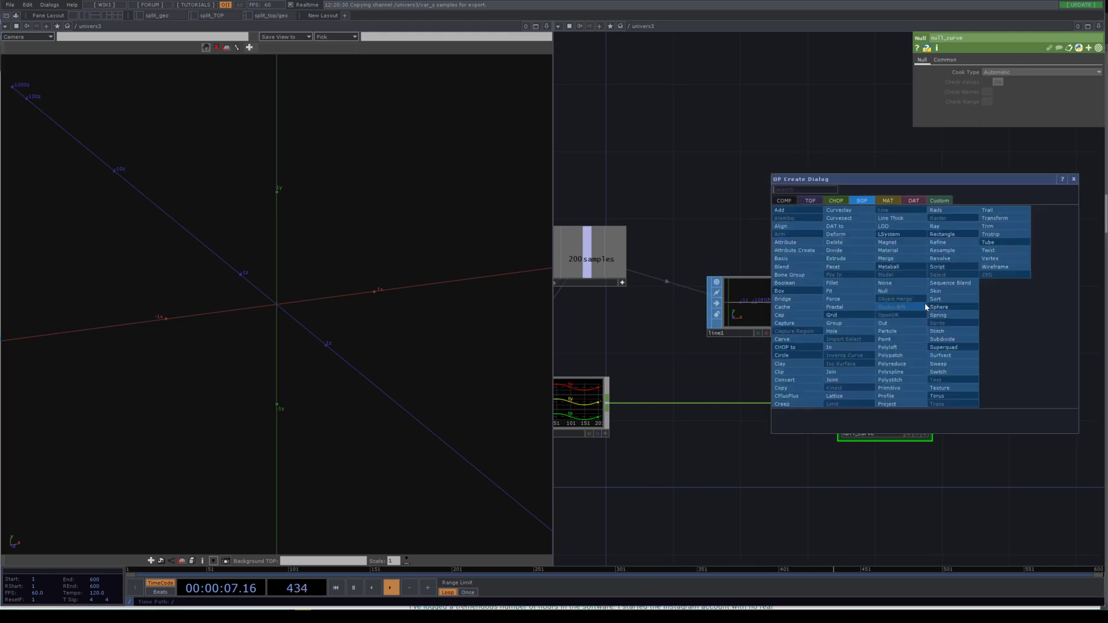
pyautogui.click(779, 201)
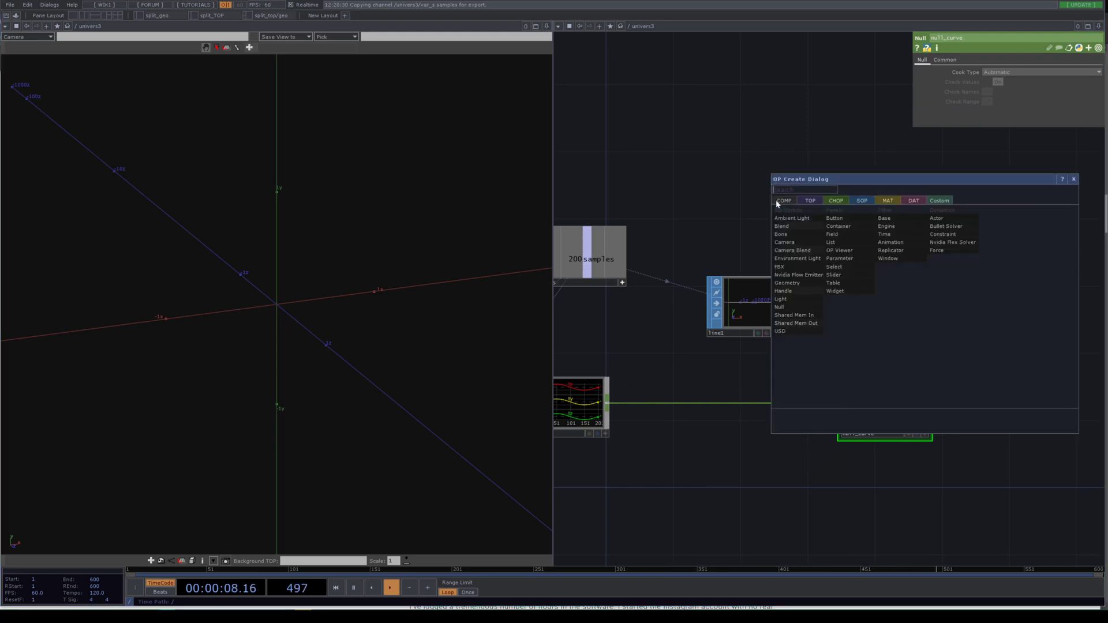
pyautogui.click(796, 283)
pyautogui.click(1012, 306)
pyautogui.moveTo(450, 231); pyautogui.dragTo(562, 247)
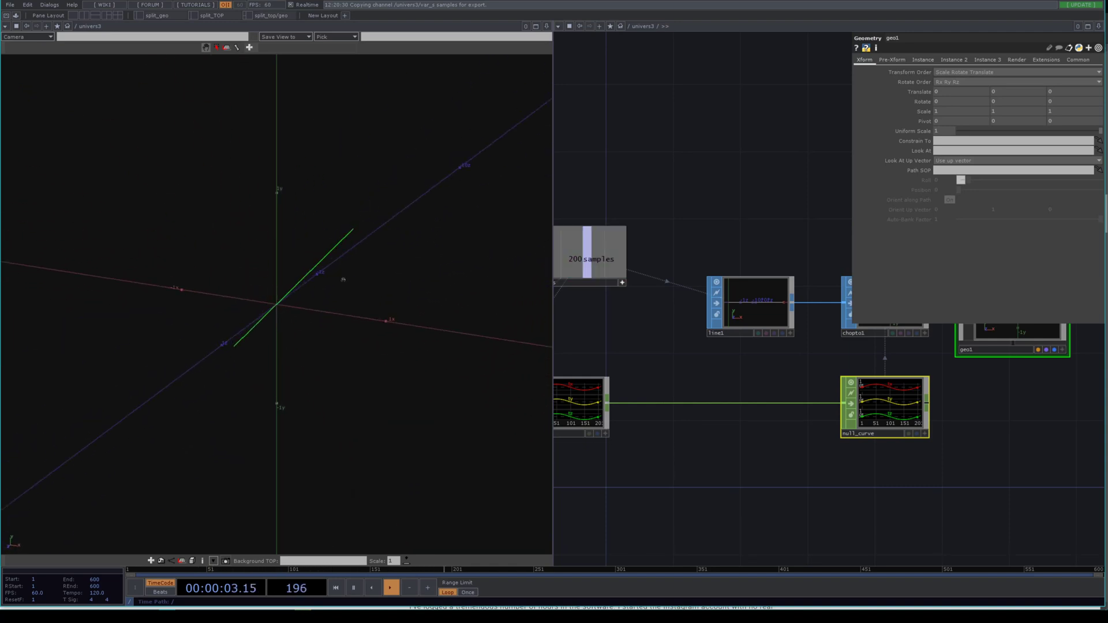
pyautogui.moveTo(344, 279); pyautogui.dragTo(349, 334)
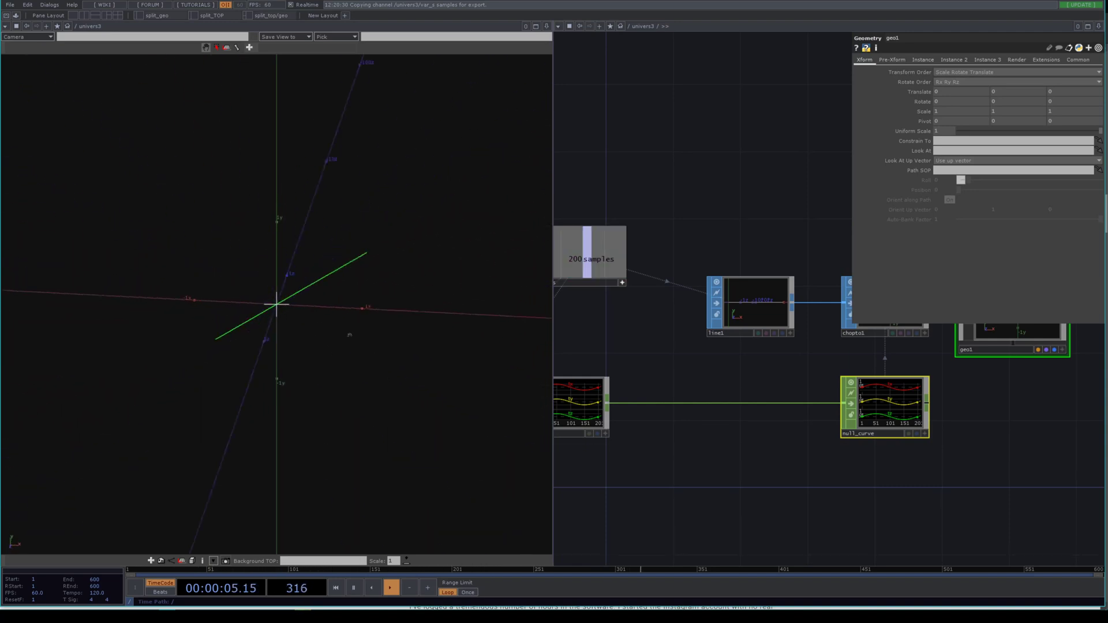
pyautogui.press('h')
# Add a Box SOP in the empty area above the line and geometry nodes
pyautogui.scroll(-2, 678, 202)
pyautogui.moveTo(677, 202); pyautogui.dragTo(678, 271)
pyautogui.press('Tab')
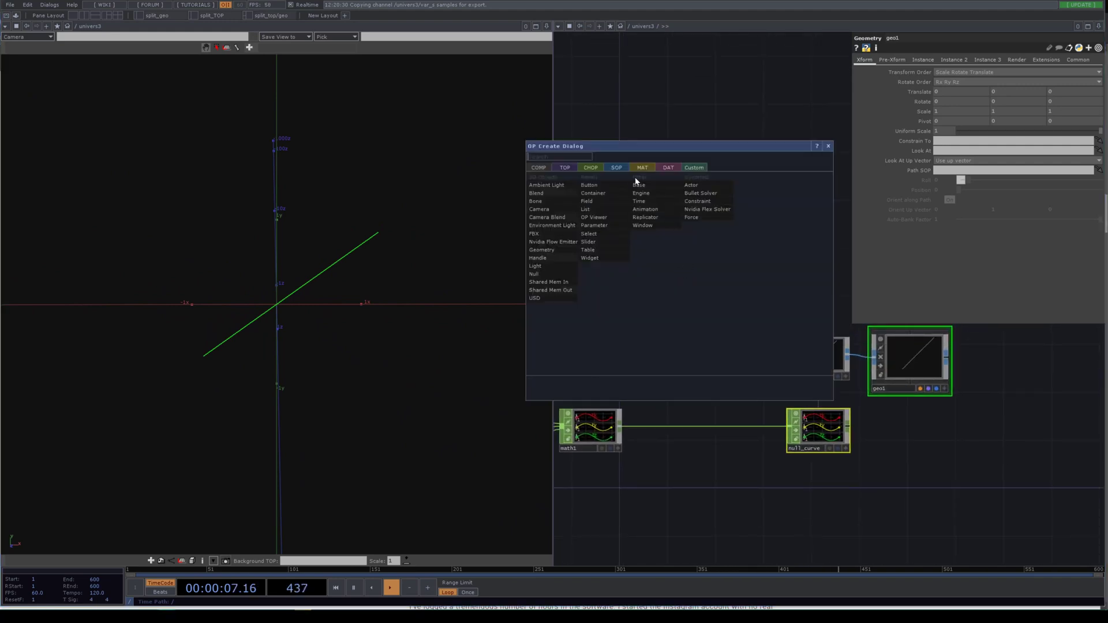
pyautogui.click(610, 168)
pyautogui.write('box')
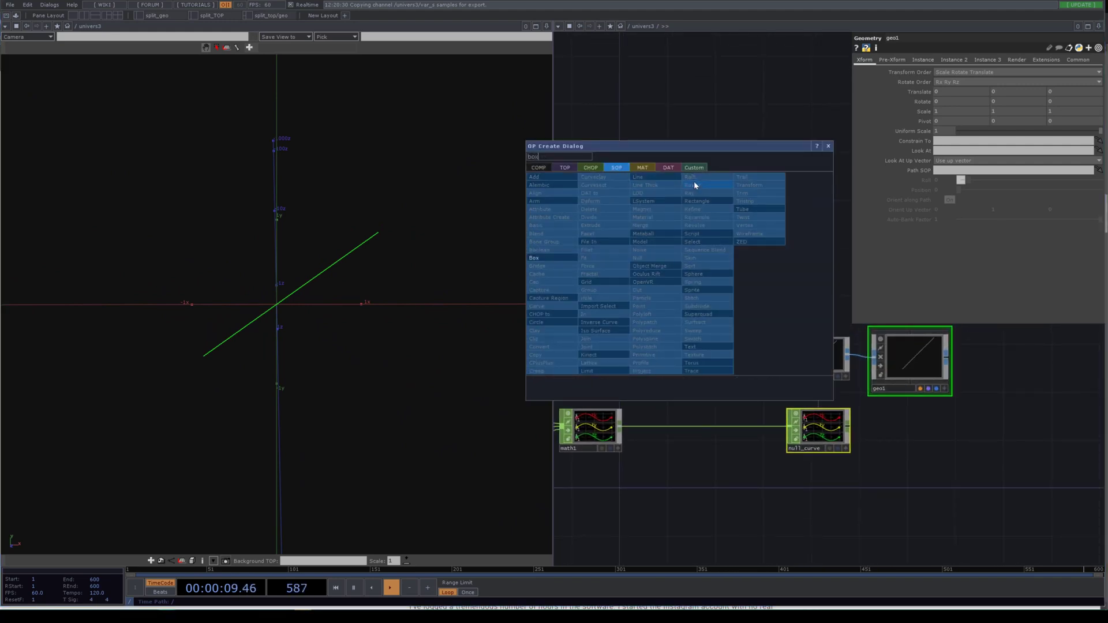
pyautogui.press('Return')
pyautogui.click(788, 202)
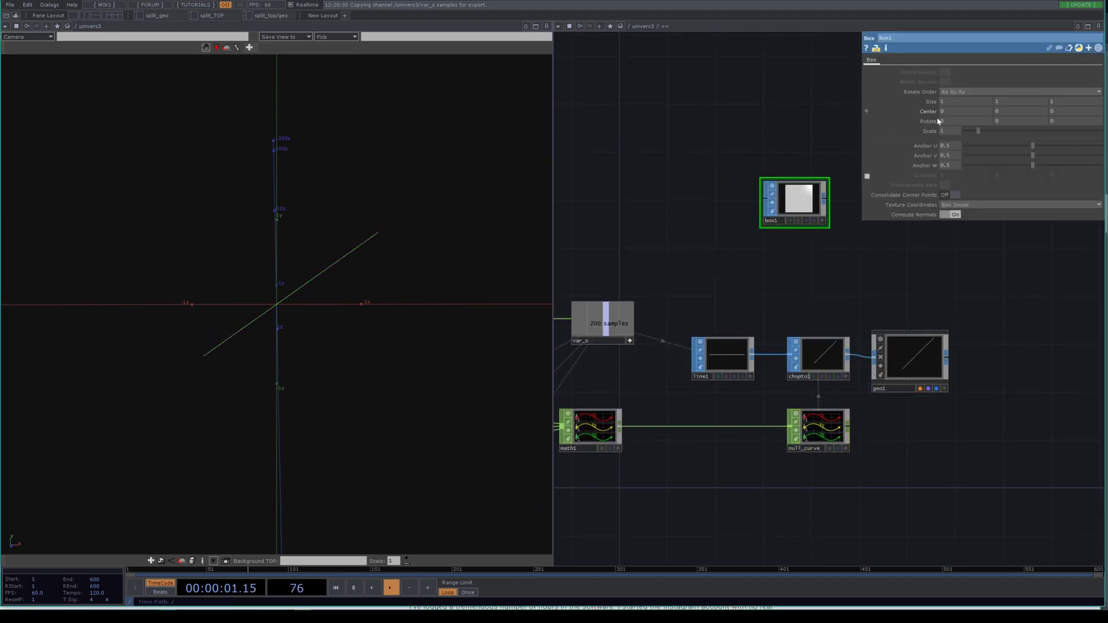
# Enable divisions on box1, set them to 1 on every axis, display the box, and set its size to 2 on all axes
pyautogui.click(867, 176)
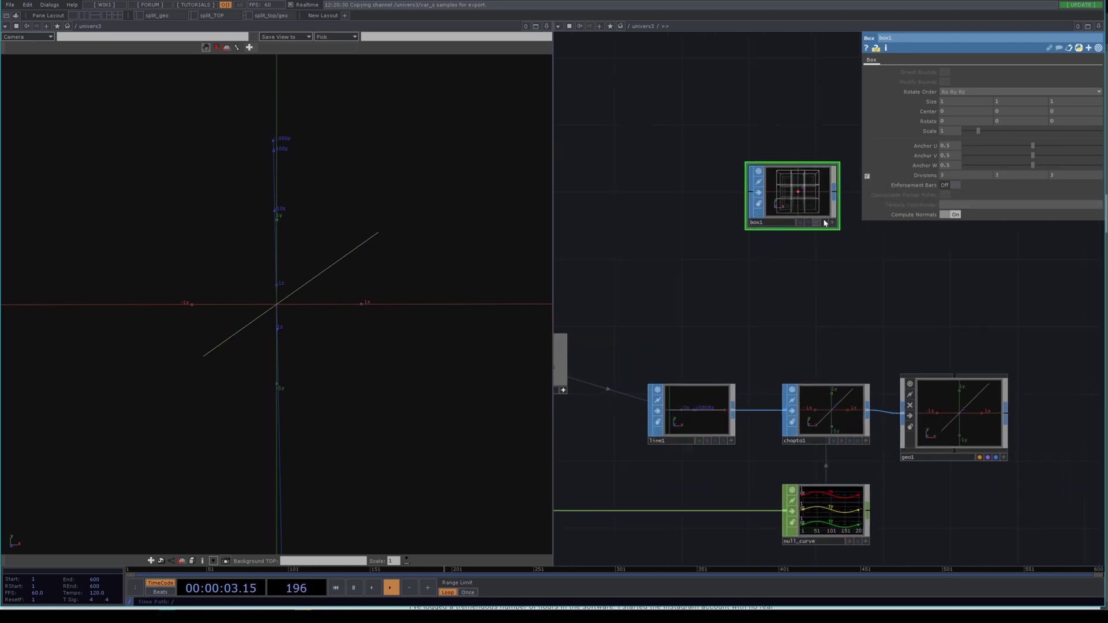
pyautogui.scroll(2, 825, 222)
pyautogui.click(827, 224)
pyautogui.moveTo(923, 176)
pyautogui.mouseDown(button='middle')
pyautogui.moveTo(908, 166)
pyautogui.moveTo(914, 182)
pyautogui.mouseUp(button='middle')
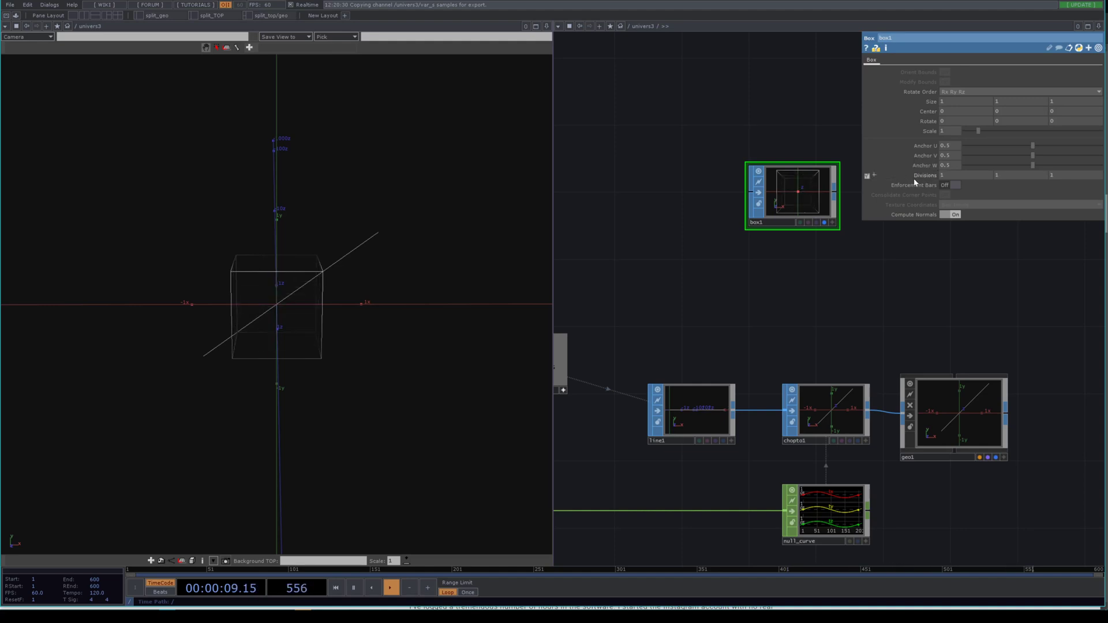
pyautogui.moveTo(932, 102)
pyautogui.mouseDown(button='middle')
pyautogui.moveTo(969, 96)
pyautogui.moveTo(952, 97)
pyautogui.mouseUp(button='middle')
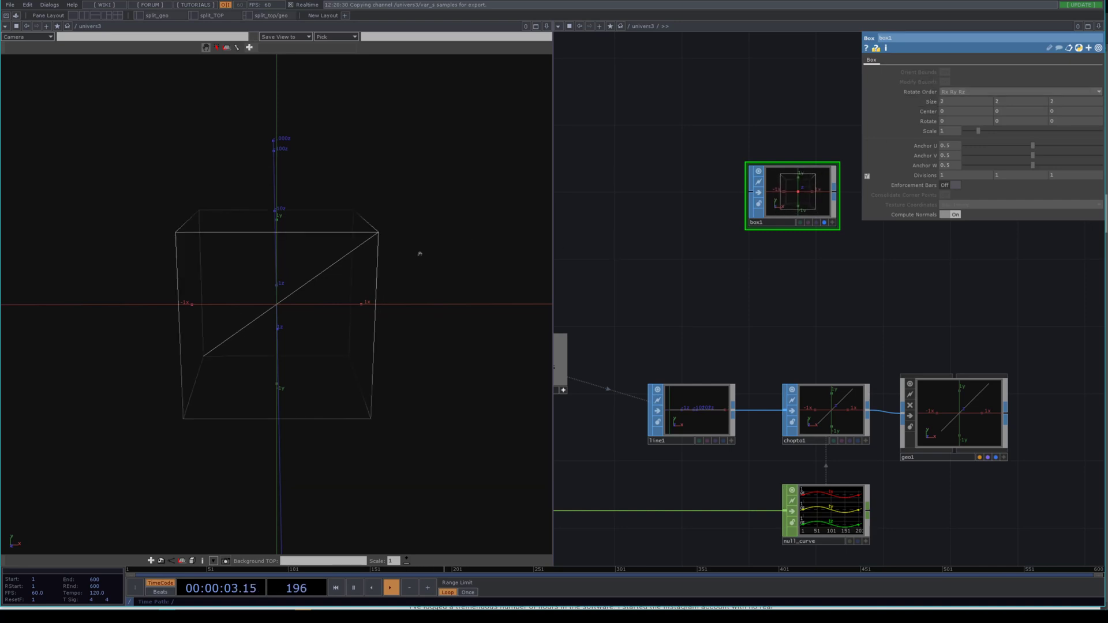
# Move the tx, ty and tz patterns down together and place math1 lower, beside them
pyautogui.moveTo(420, 250); pyautogui.dragTo(579, 290)
pyautogui.moveTo(645, 300); pyautogui.dragTo(807, 178)
pyautogui.scroll(-3, 814, 179)
pyautogui.moveTo(748, 393); pyautogui.dragTo(862, 371)
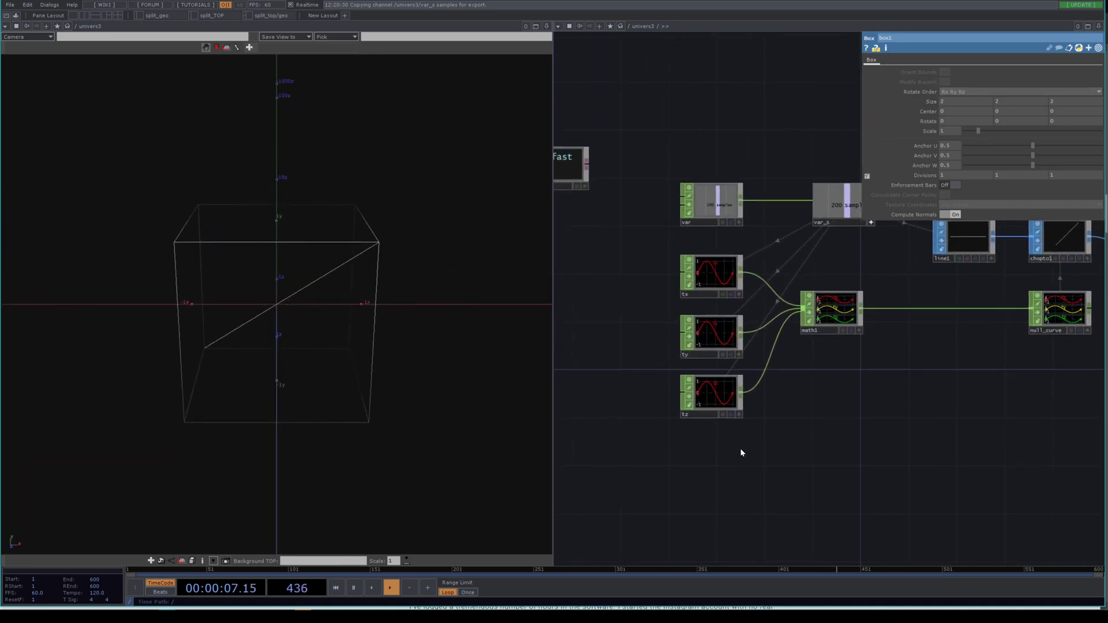
pyautogui.moveTo(740, 448); pyautogui.dragTo(697, 320)
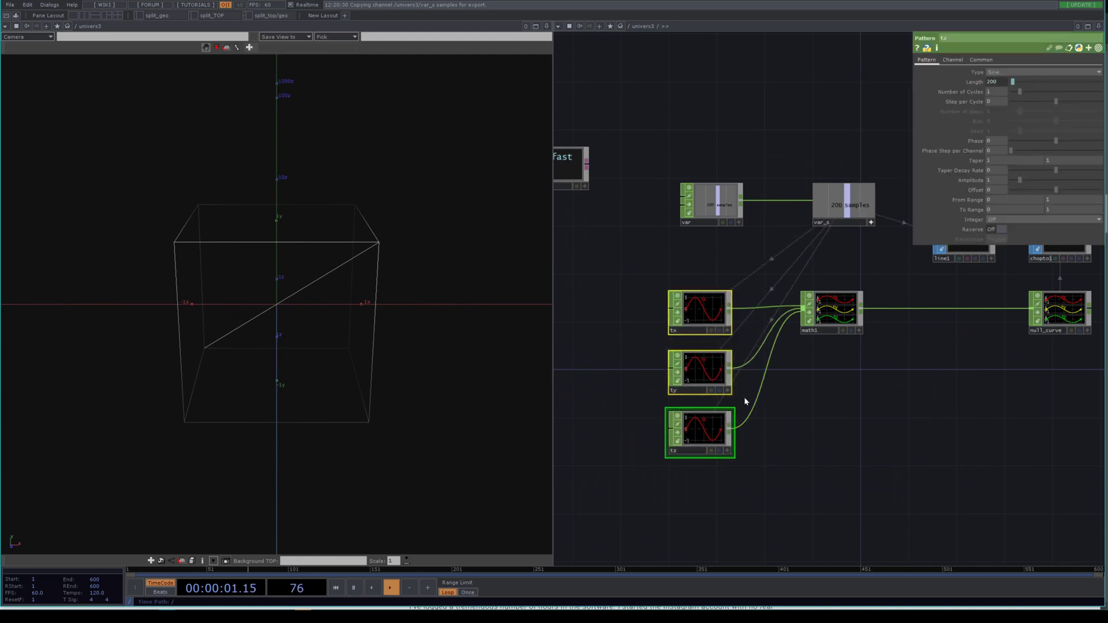
pyautogui.moveTo(285, 347); pyautogui.dragTo(286, 321)
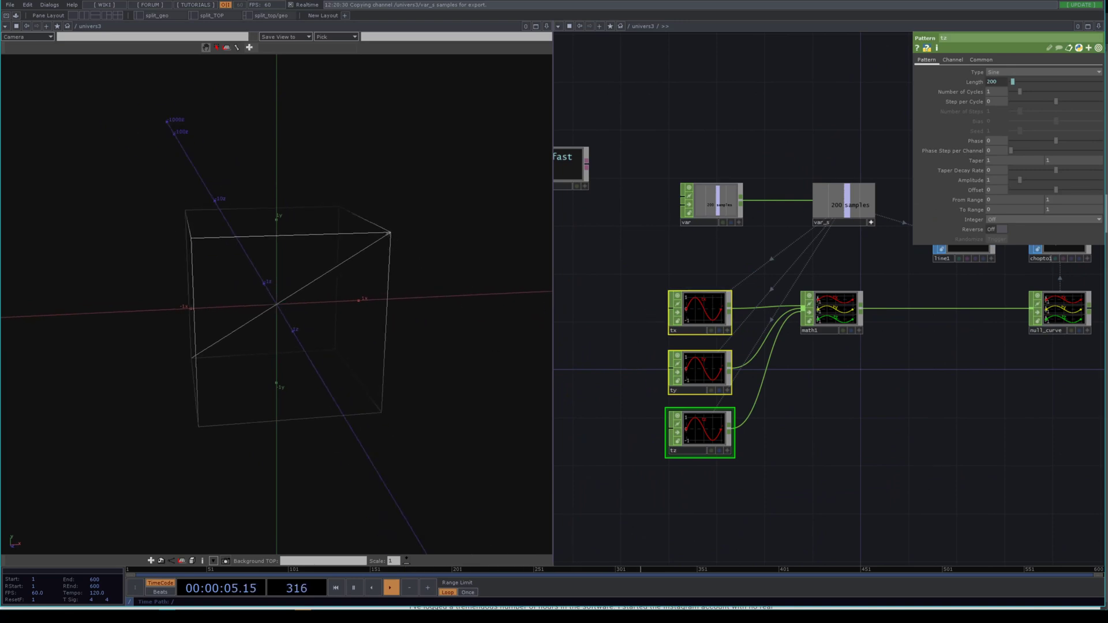
pyautogui.moveTo(390, 233); pyautogui.dragTo(381, 244)
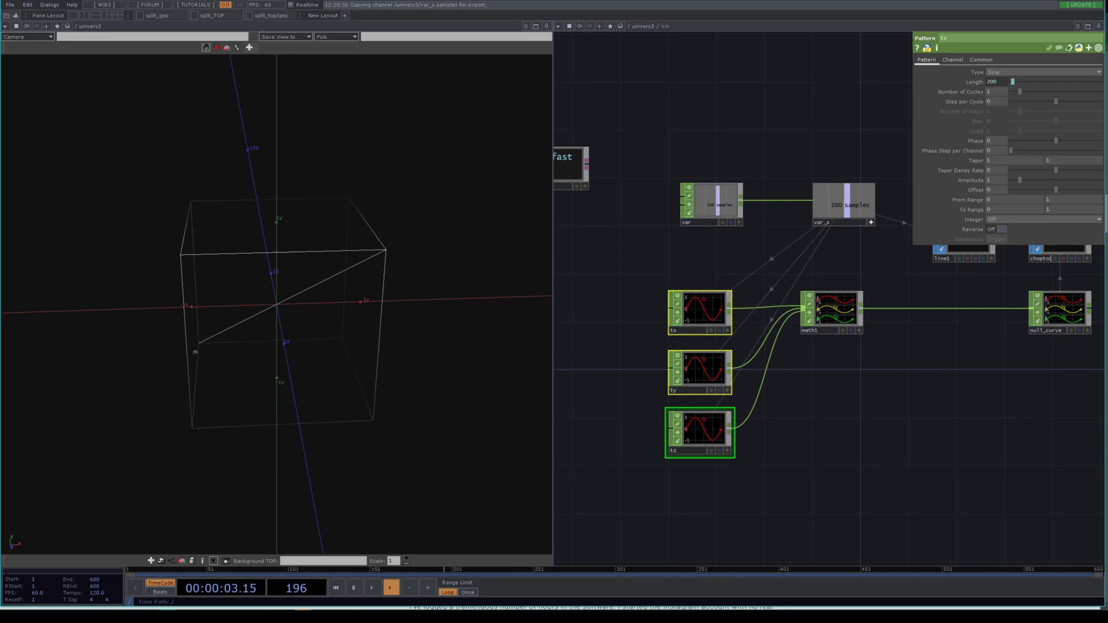
pyautogui.moveTo(195, 351); pyautogui.dragTo(285, 336)
pyautogui.moveTo(196, 380); pyautogui.dragTo(311, 363)
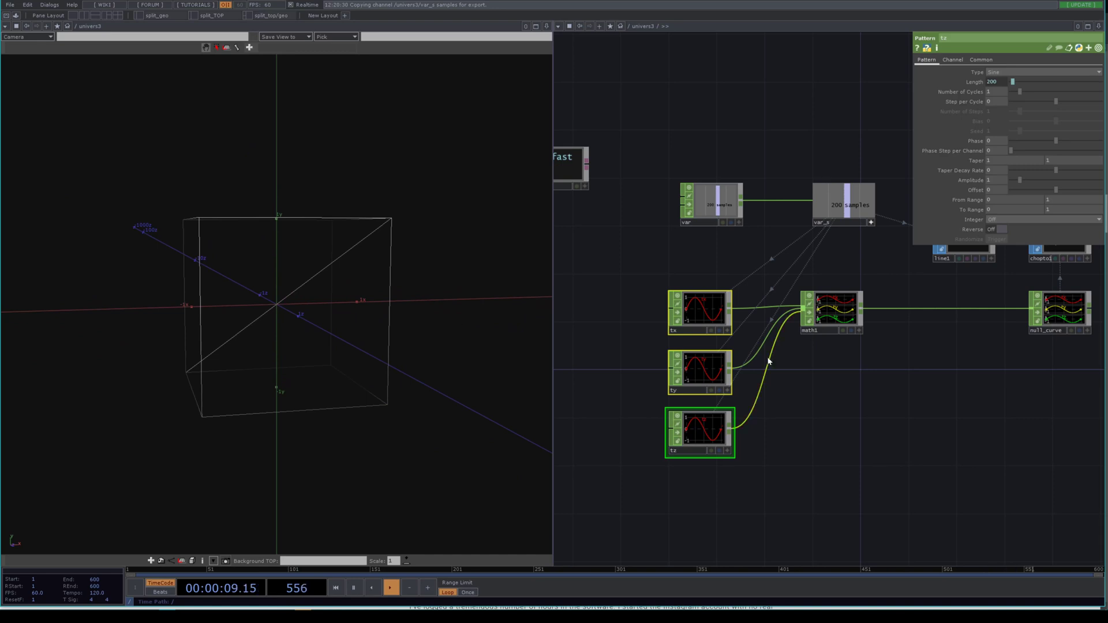
pyautogui.moveTo(831, 315); pyautogui.dragTo(916, 397)
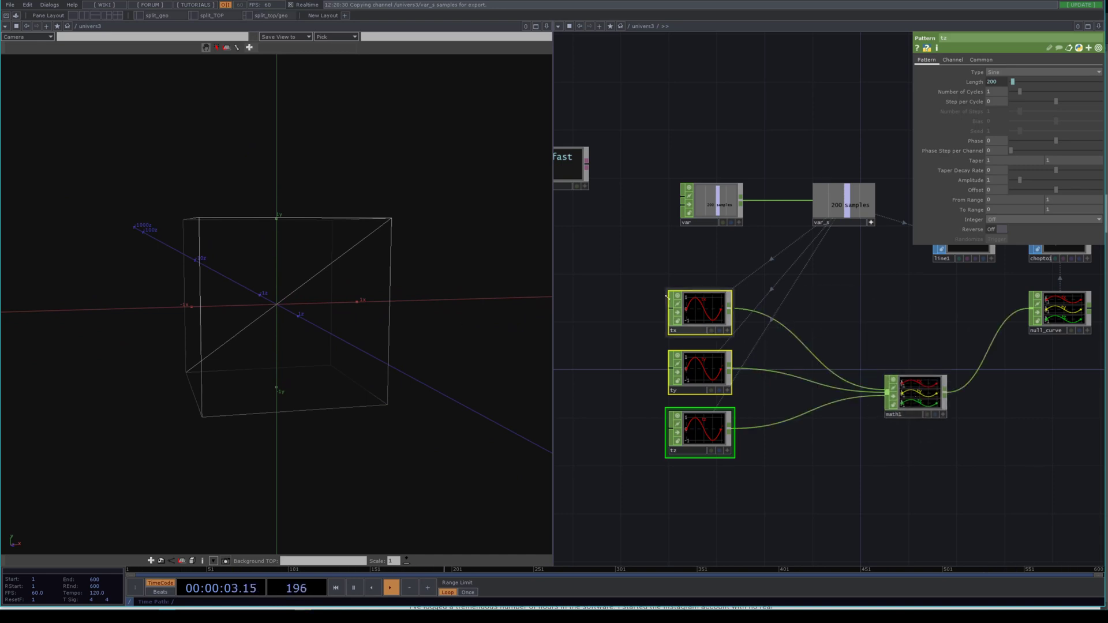
# Change the ty pattern type to Ramp and reduce its amplitude to 0
pyautogui.click(700, 309)
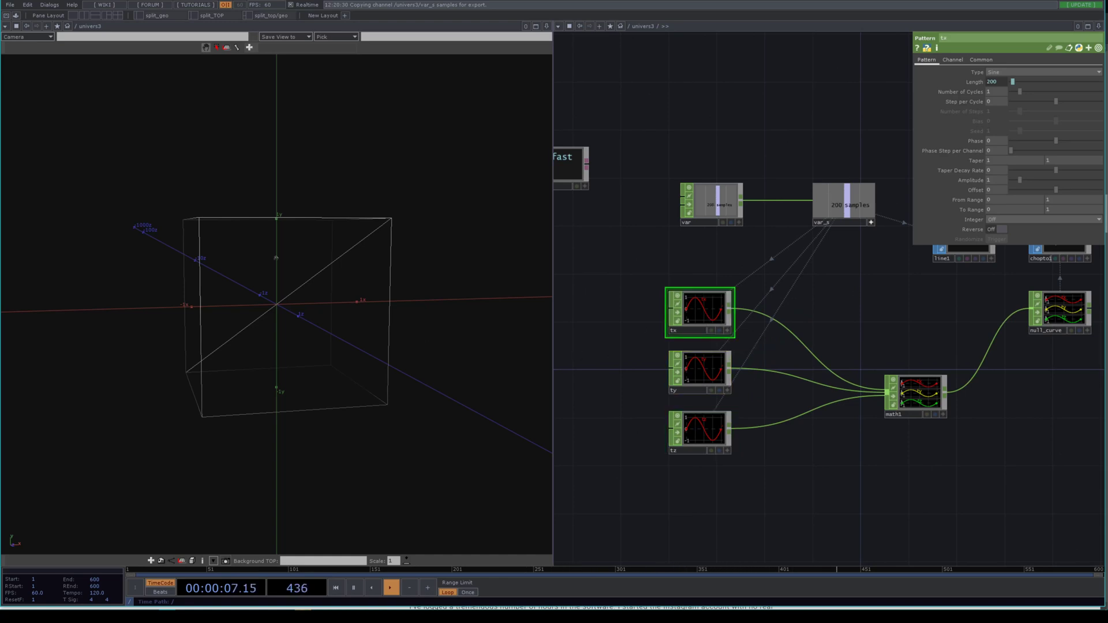
pyautogui.moveTo(271, 323); pyautogui.dragTo(254, 309)
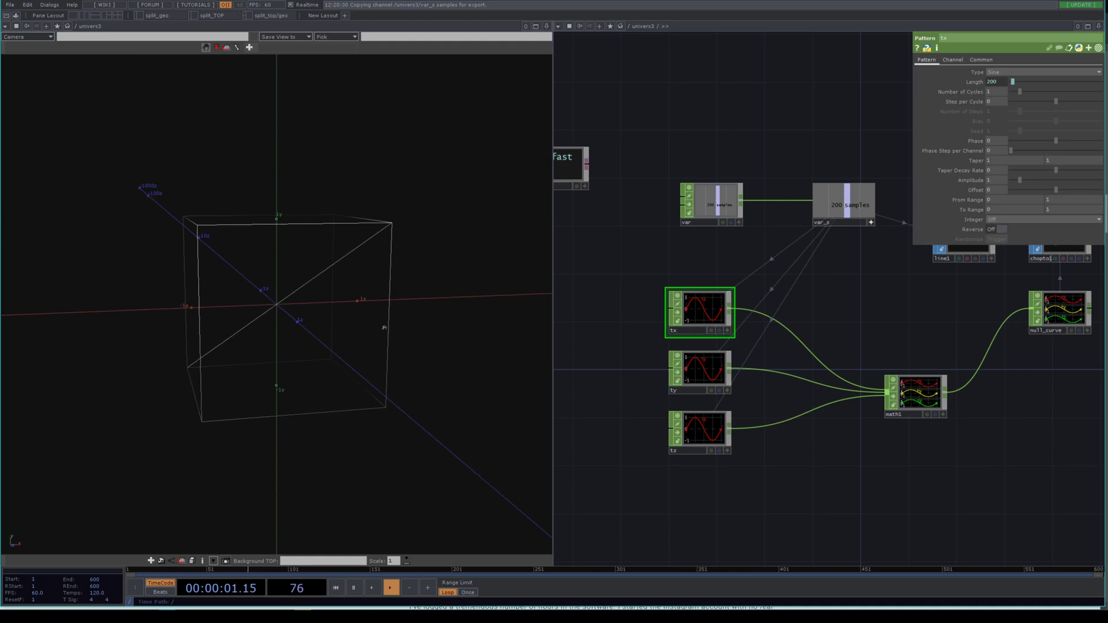
pyautogui.click(709, 376)
pyautogui.click(1008, 71)
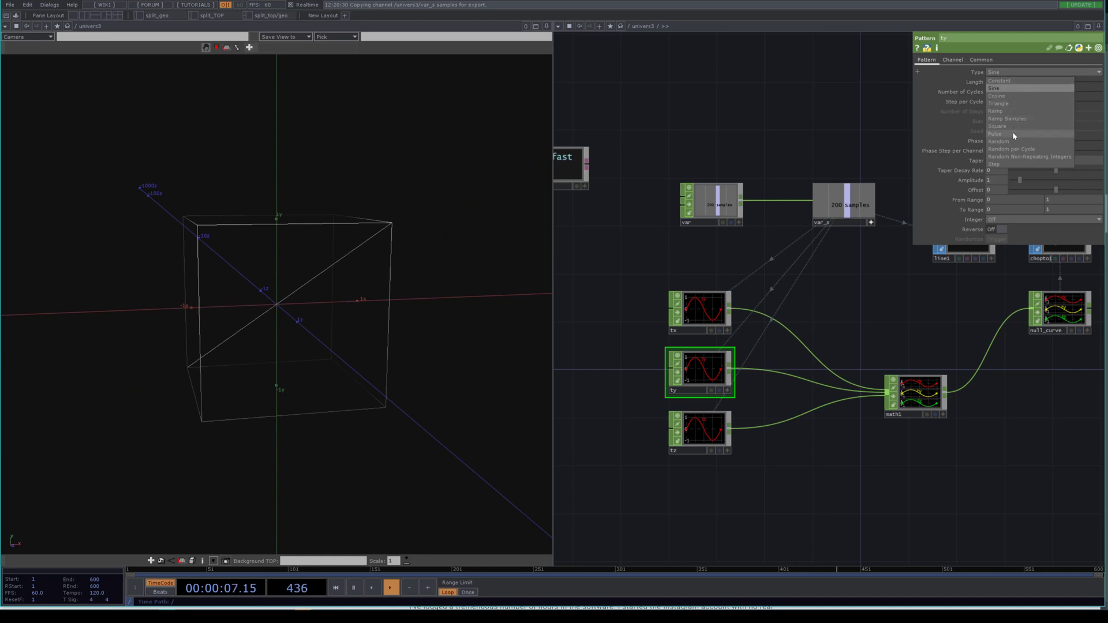
pyautogui.click(1017, 111)
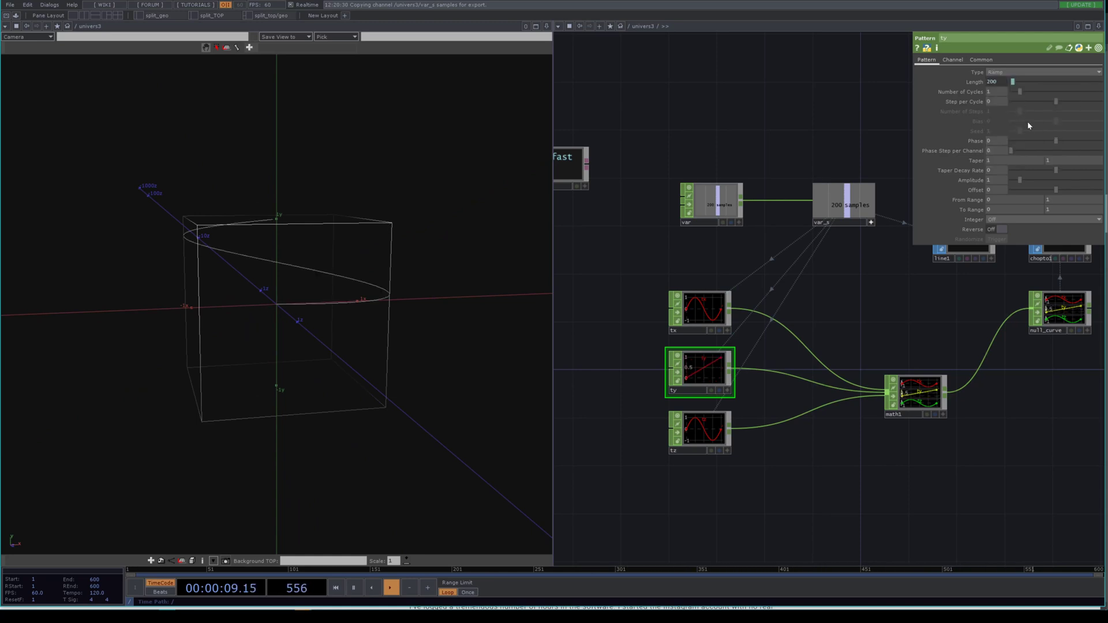
pyautogui.moveTo(1020, 181); pyautogui.dragTo(834, 171)
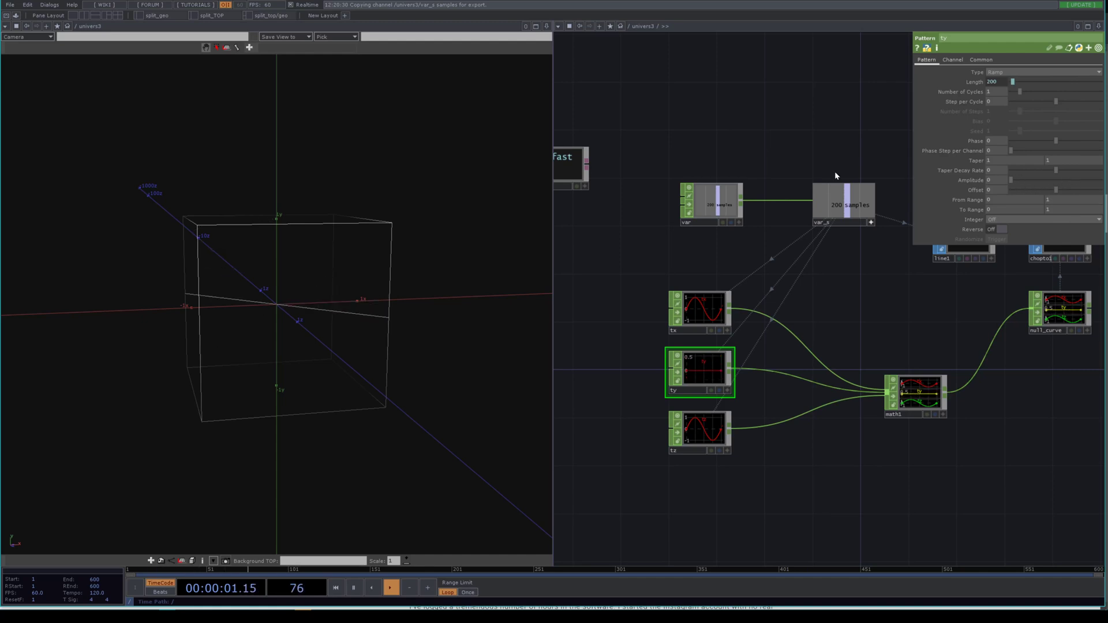
pyautogui.moveTo(337, 297); pyautogui.dragTo(317, 324)
# Rearrange the patterns so tz sits directly under tx, with ty below both
pyautogui.moveTo(691, 363); pyautogui.dragTo(703, 494)
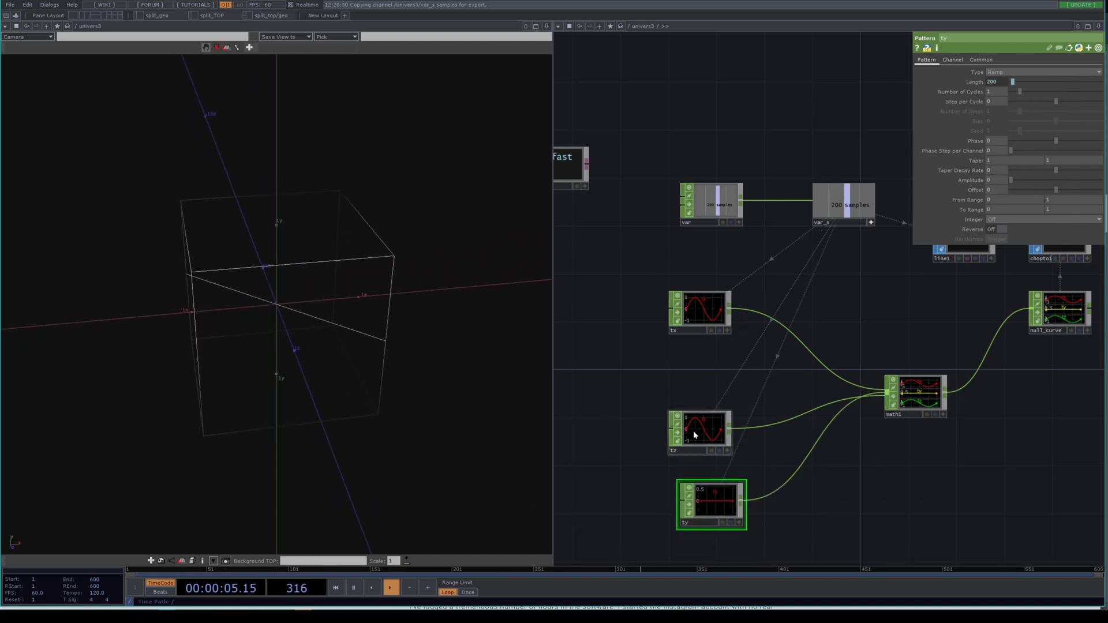
pyautogui.moveTo(695, 438); pyautogui.dragTo(695, 384)
pyautogui.moveTo(718, 494)
pyautogui.mouseDown()
pyautogui.moveTo(694, 434)
pyautogui.moveTo(715, 481)
pyautogui.mouseUp()
# Change the tz pattern type to Cosine, keeping tx as Sine, and check the curve from several angles
pyautogui.click(703, 332)
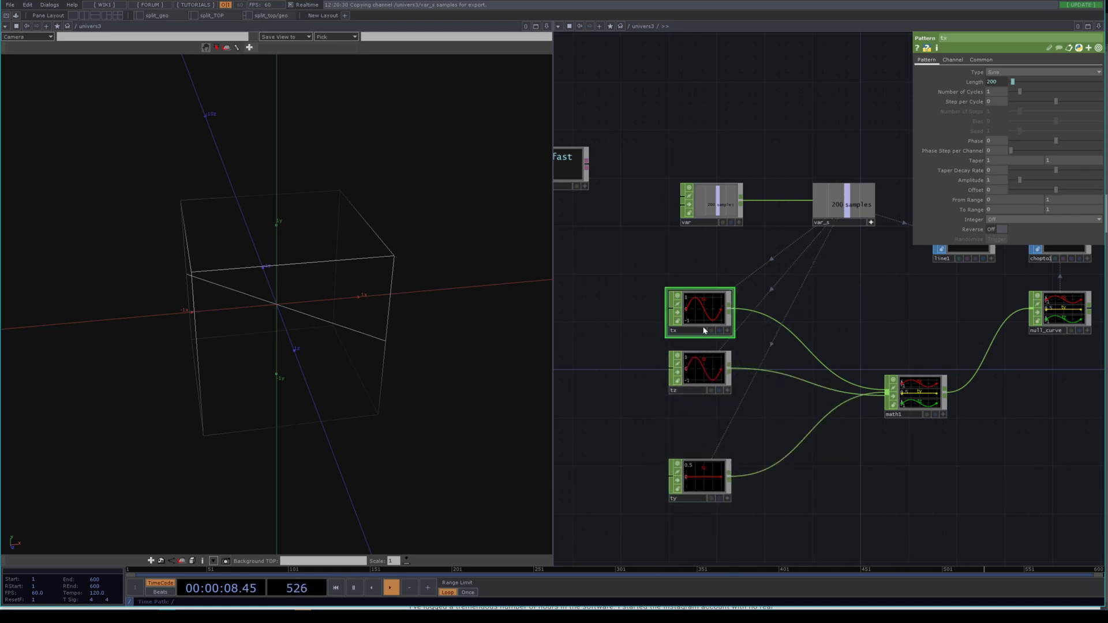
pyautogui.click(705, 375)
pyautogui.click(1007, 72)
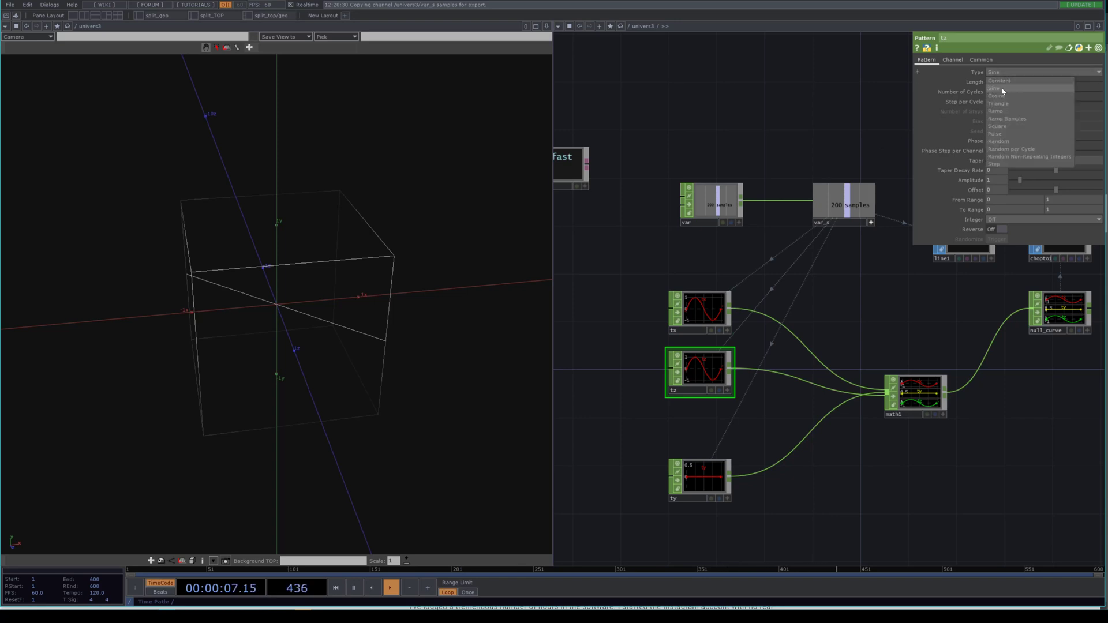
pyautogui.click(704, 312)
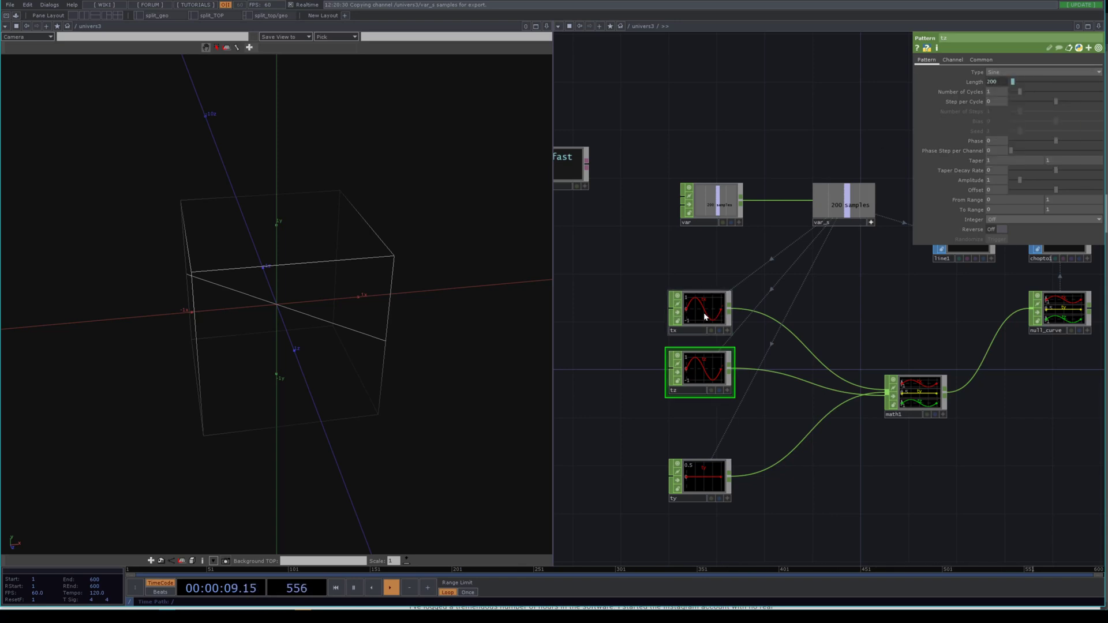
pyautogui.click(704, 312)
pyautogui.click(699, 387)
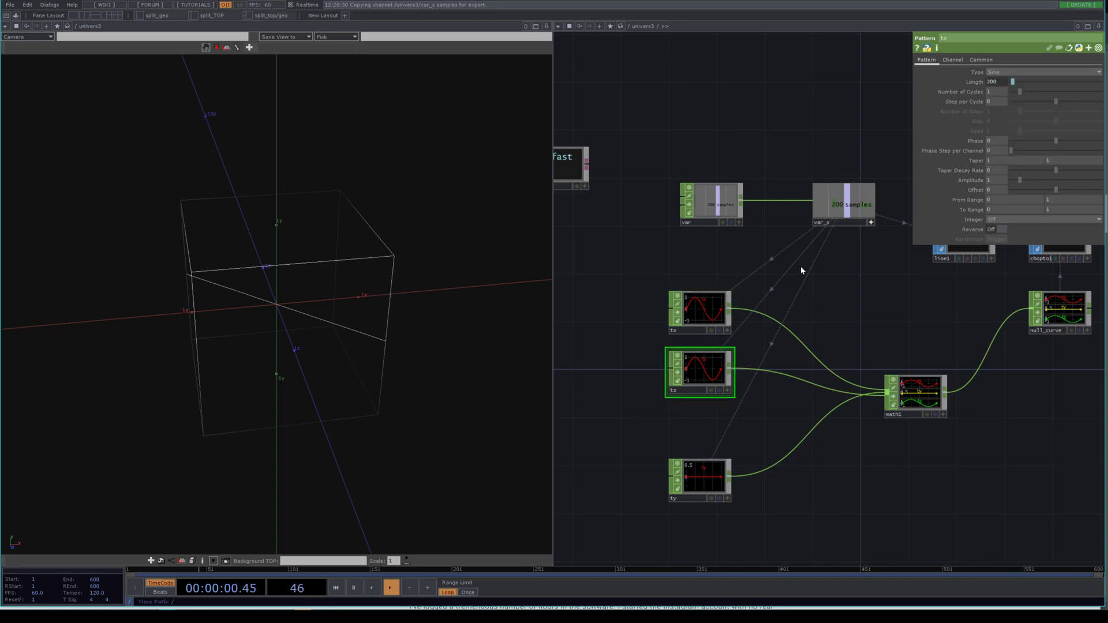
pyautogui.click(1010, 72)
pyautogui.click(999, 96)
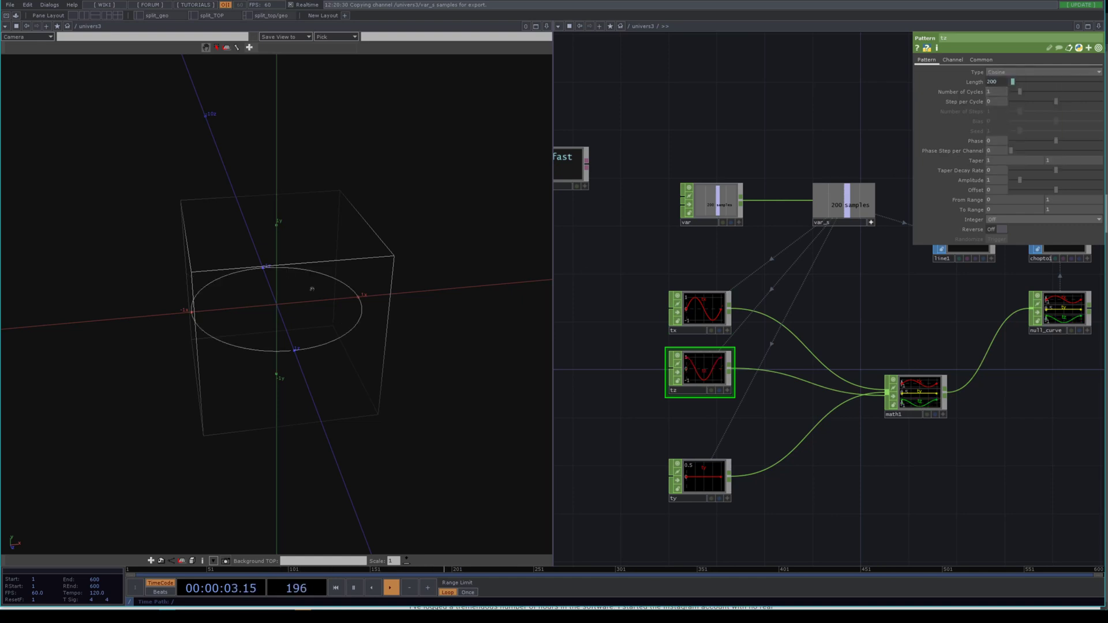
pyautogui.moveTo(313, 288); pyautogui.dragTo(291, 314)
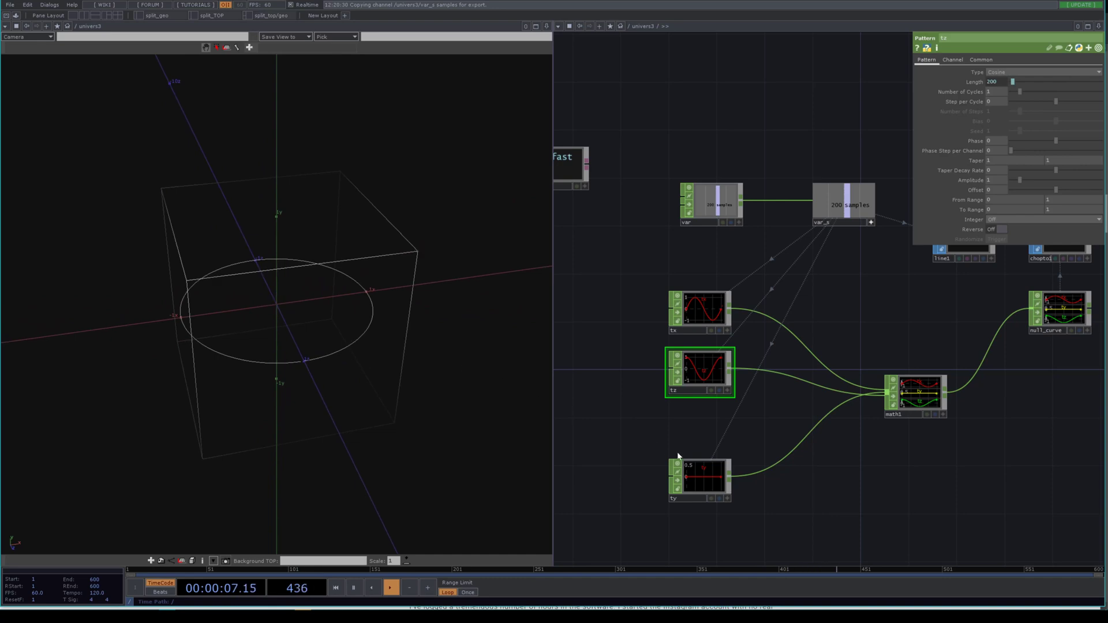
pyautogui.moveTo(331, 356); pyautogui.dragTo(231, 298)
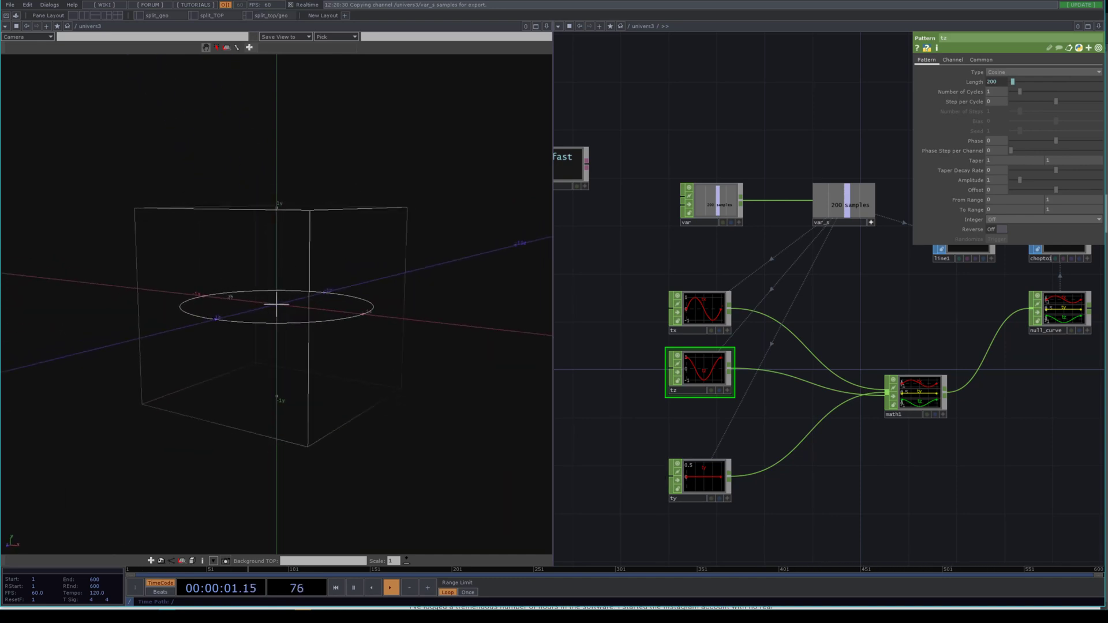
# Turn on point markers for all geometry in the viewer's display options
pyautogui.rightClick(355, 267)
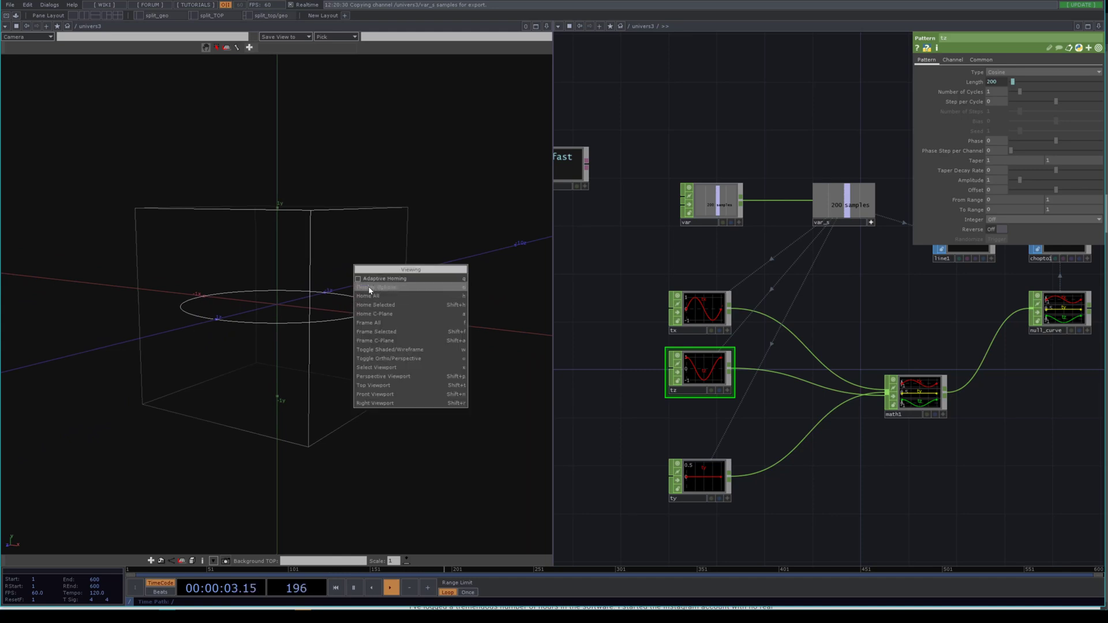
pyautogui.click(369, 288)
pyautogui.click(153, 91)
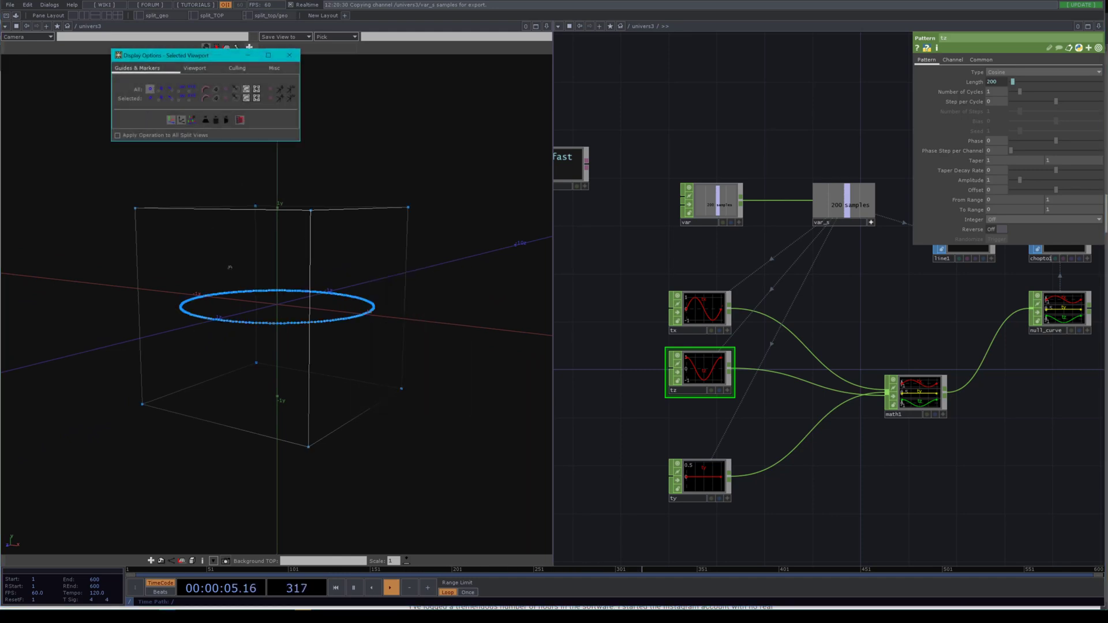
pyautogui.moveTo(258, 333); pyautogui.dragTo(321, 344)
pyautogui.moveTo(508, 293); pyautogui.dragTo(420, 303)
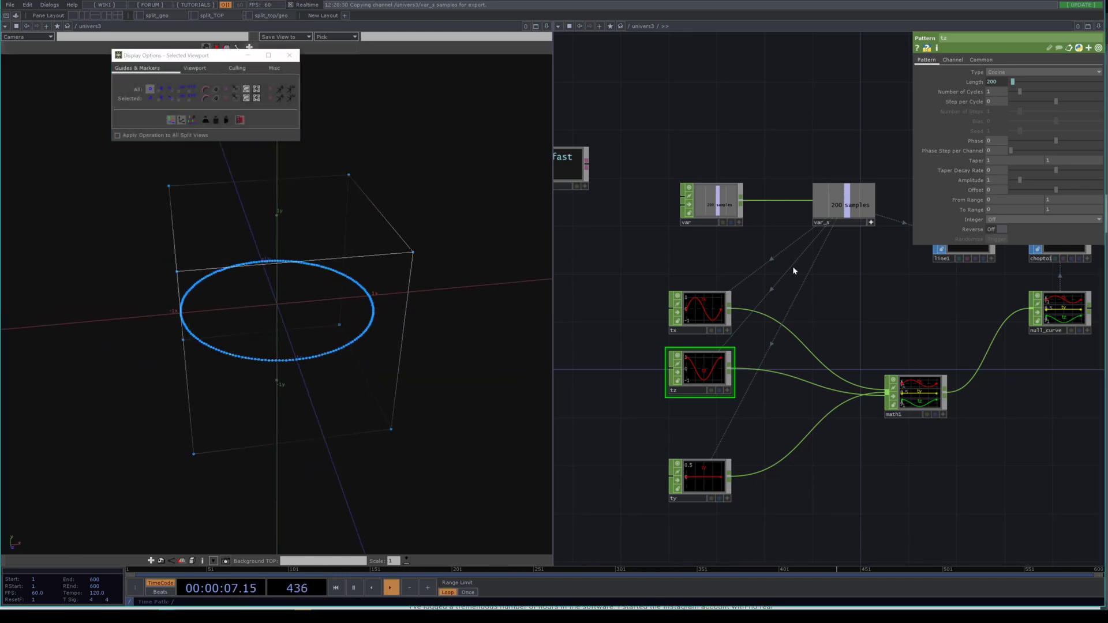
# Delete the box1 reference SOP and reframe the curve in the Geometry Viewer
pyautogui.moveTo(818, 286); pyautogui.dragTo(699, 350)
pyautogui.scroll(-3, 743, 305)
pyautogui.click(878, 191)
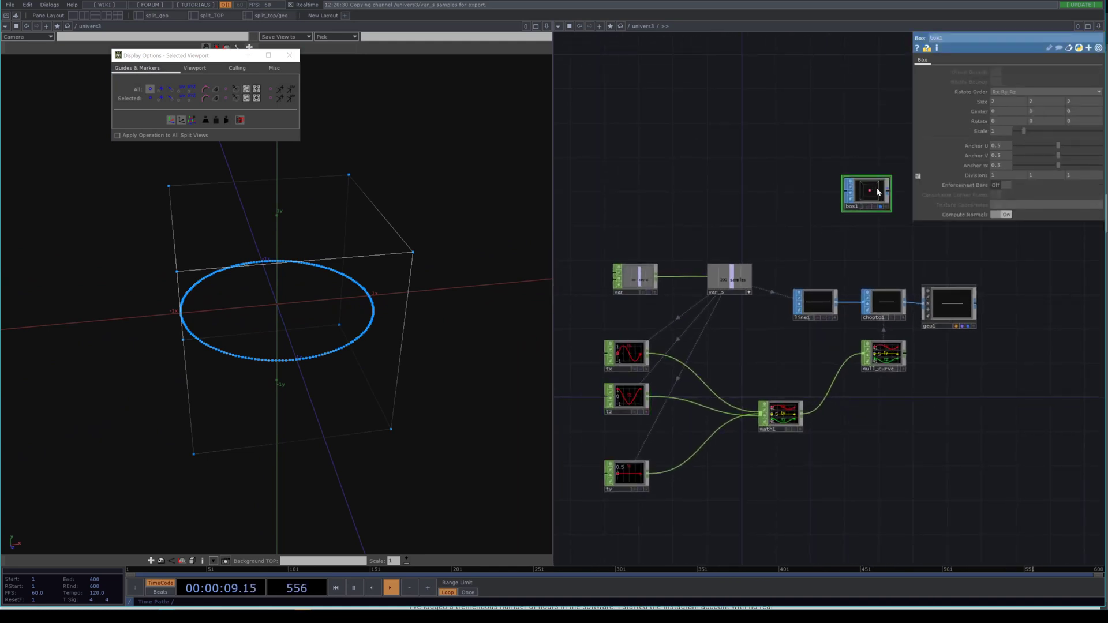
pyautogui.press('Delete')
pyautogui.moveTo(323, 300); pyautogui.dragTo(268, 306)
pyautogui.moveTo(268, 306); pyautogui.dragTo(293, 387, button='right')
pyautogui.moveTo(293, 386); pyautogui.dragTo(307, 365)
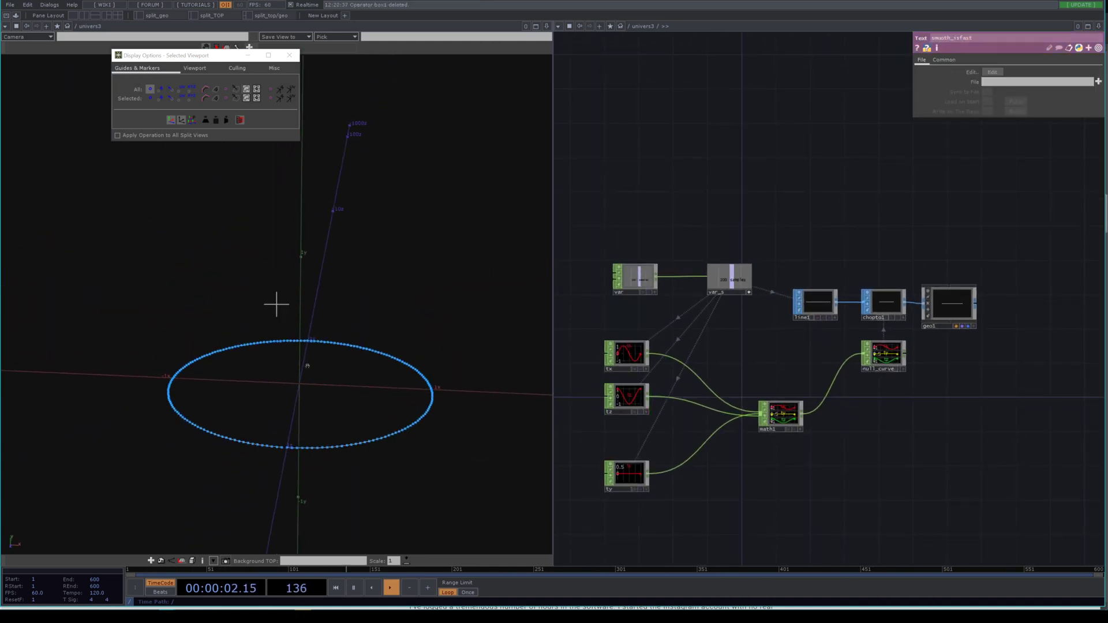
# Set the amplitude of the ty ramp pattern to 1
pyautogui.click(637, 478)
pyautogui.moveTo(328, 422); pyautogui.dragTo(277, 451)
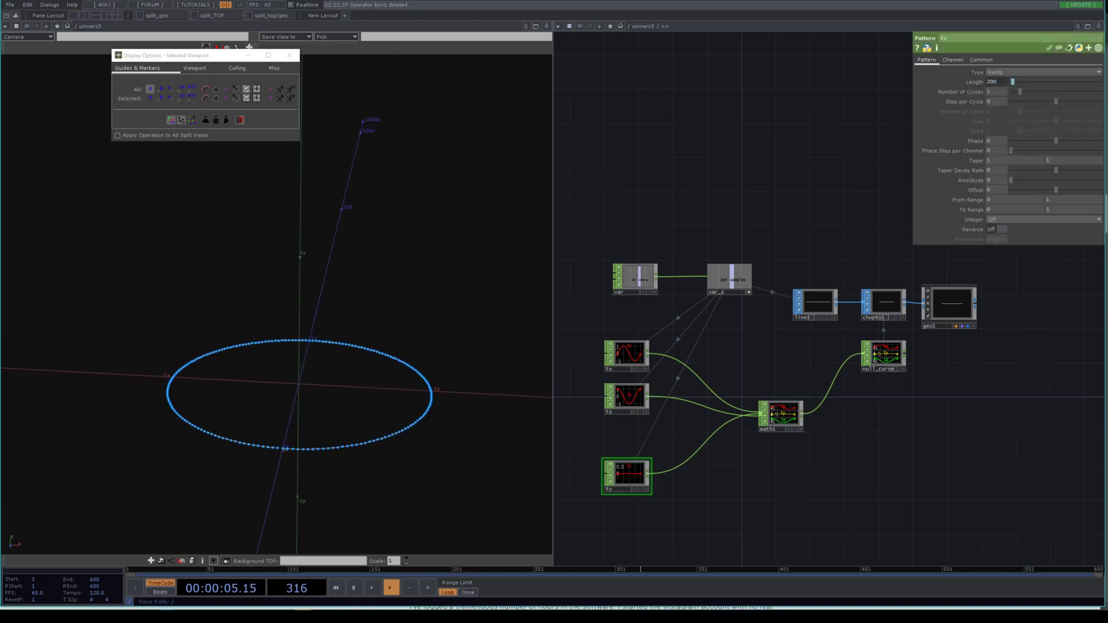
pyautogui.moveTo(399, 434); pyautogui.dragTo(317, 480)
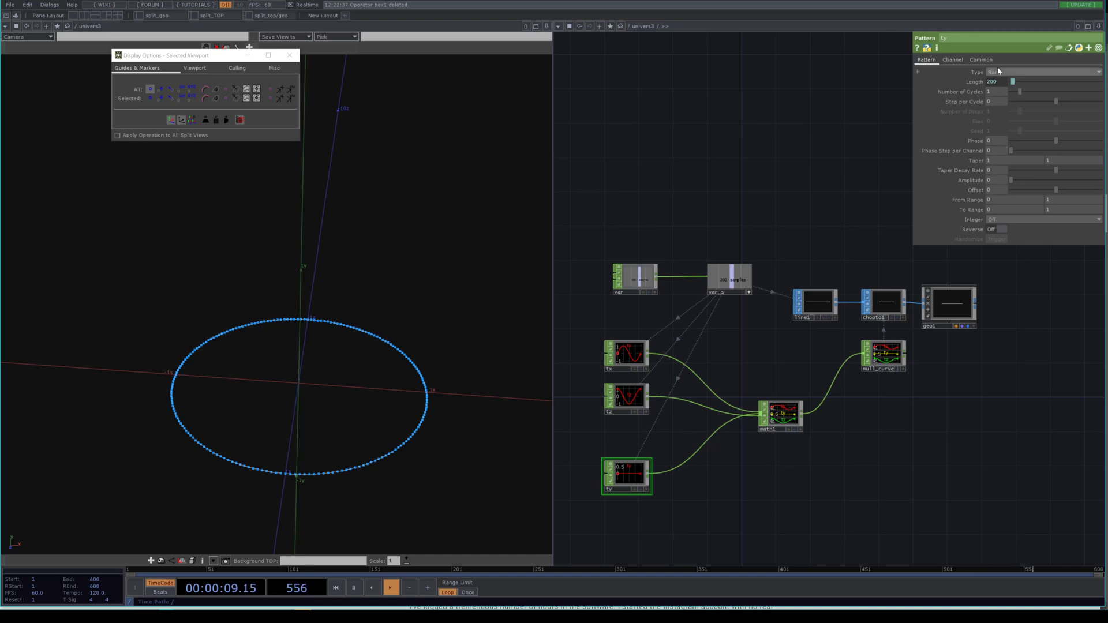
pyautogui.moveTo(393, 362); pyautogui.dragTo(384, 382)
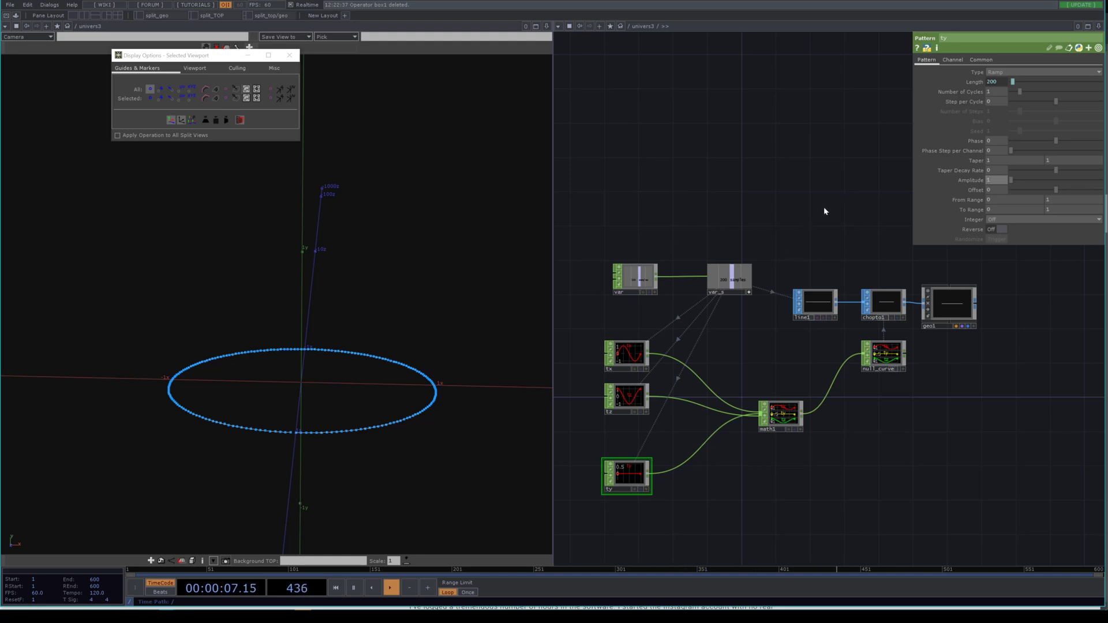
pyautogui.press('Return')
pyautogui.moveTo(276, 304); pyautogui.dragTo(276, 304)
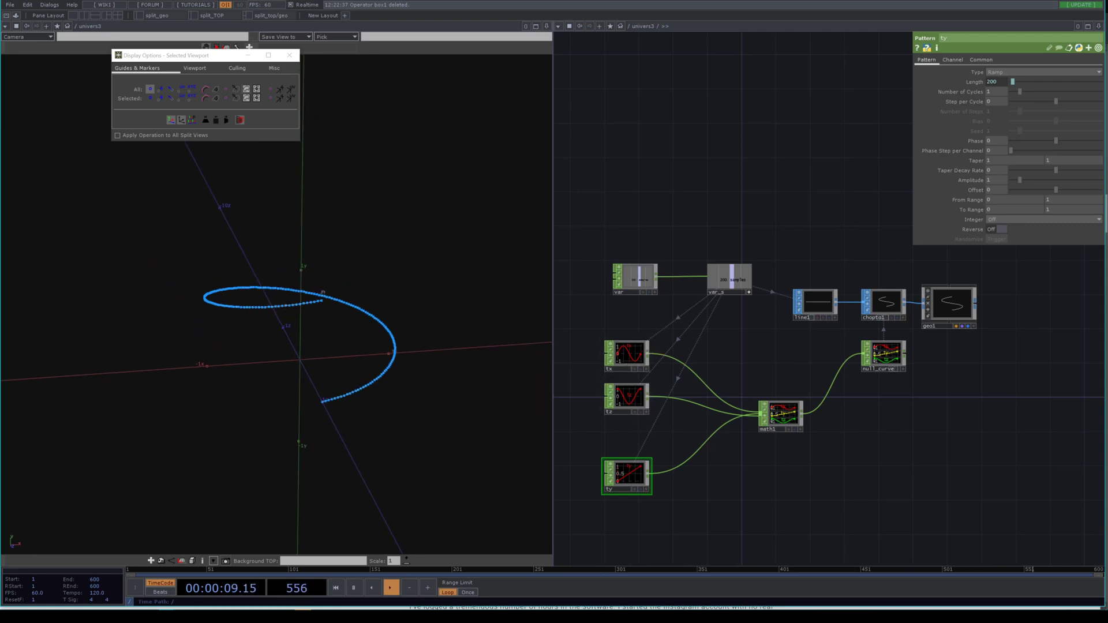
# Link the Number of Cycles of tz to that of tx with a pasted reference
pyautogui.click(633, 357)
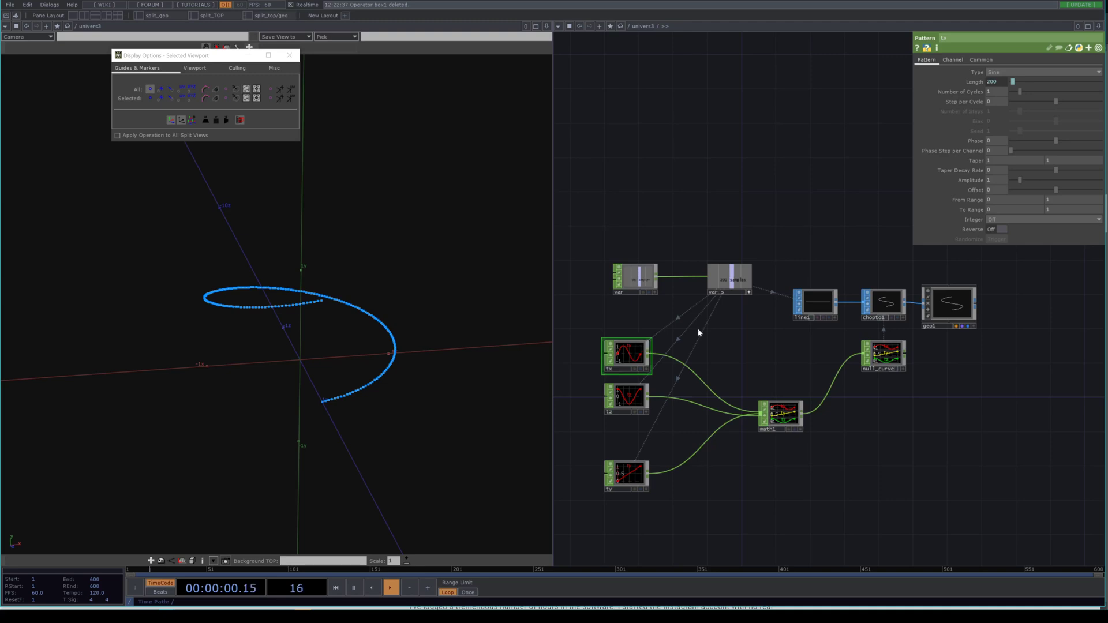
pyautogui.click(634, 388)
pyautogui.rightClick(980, 97)
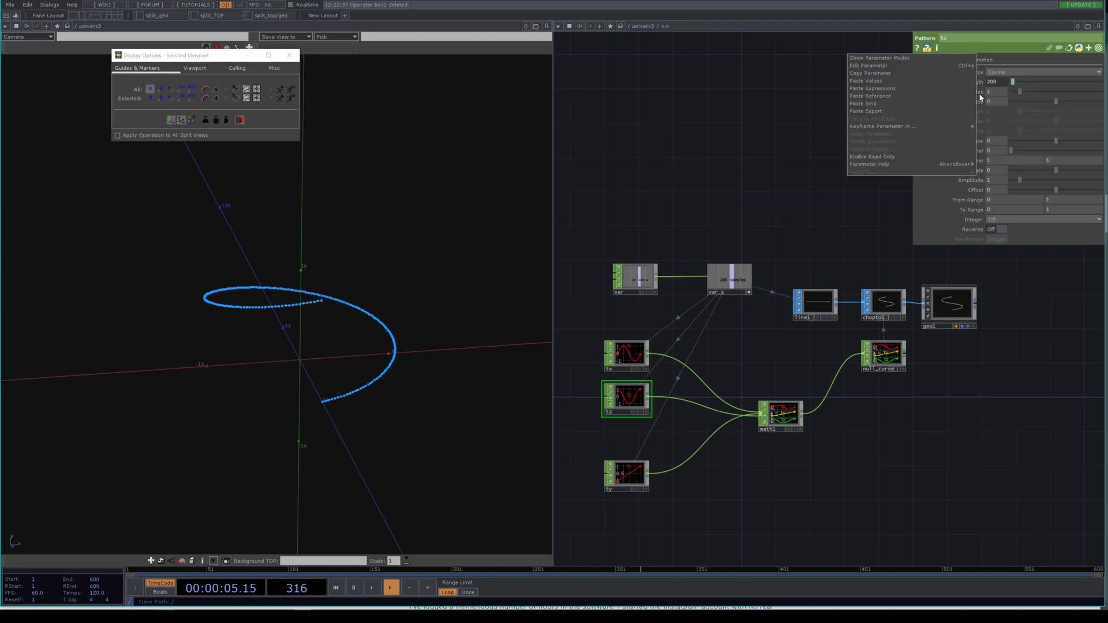
pyautogui.click(947, 98)
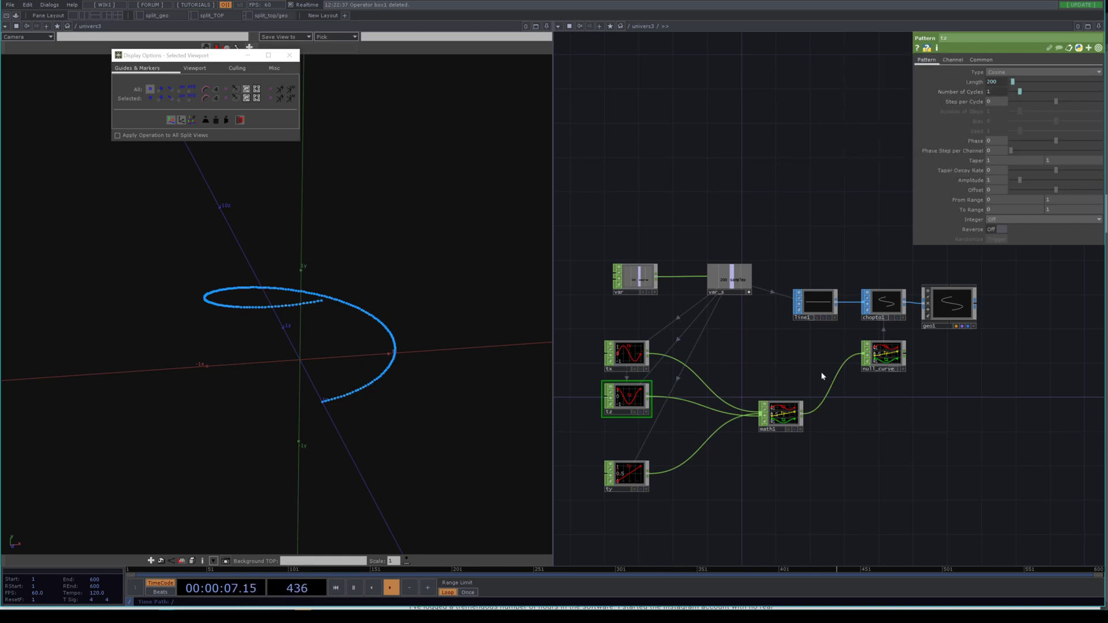
# Set the tx pattern's Number of Cycles to 3 and view the curve from several sides
pyautogui.click(629, 357)
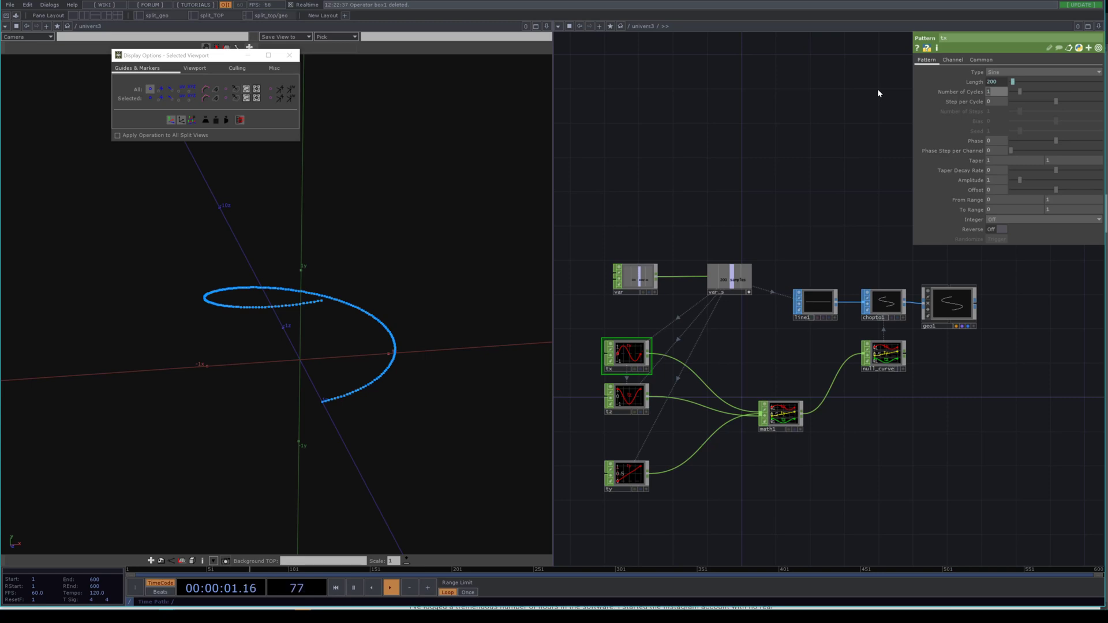
pyautogui.press('Return')
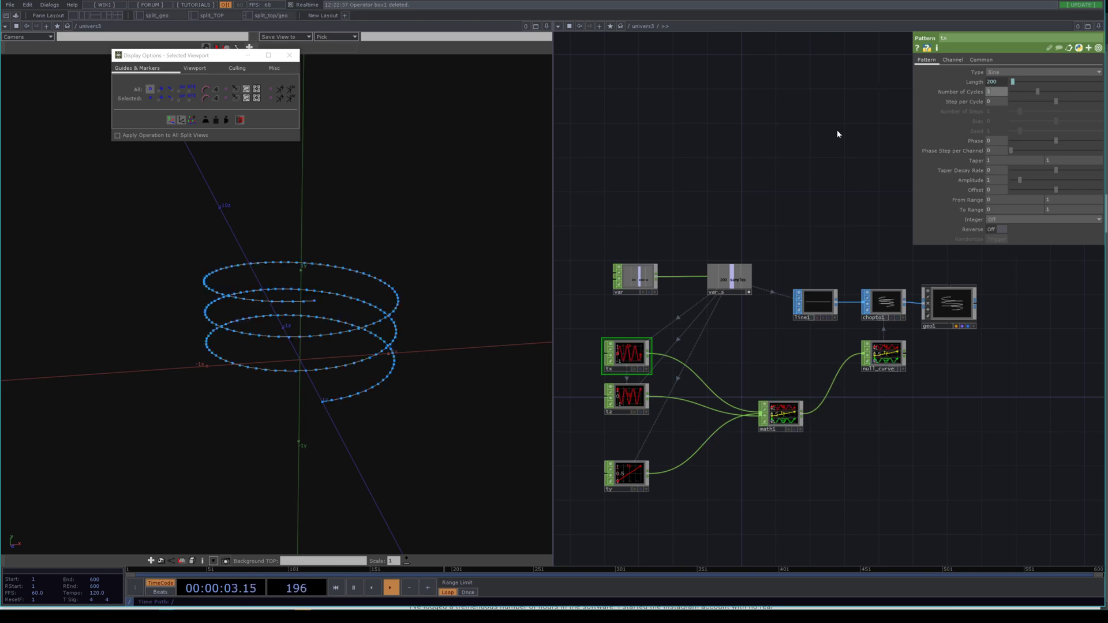
pyautogui.moveTo(430, 338); pyautogui.dragTo(259, 397)
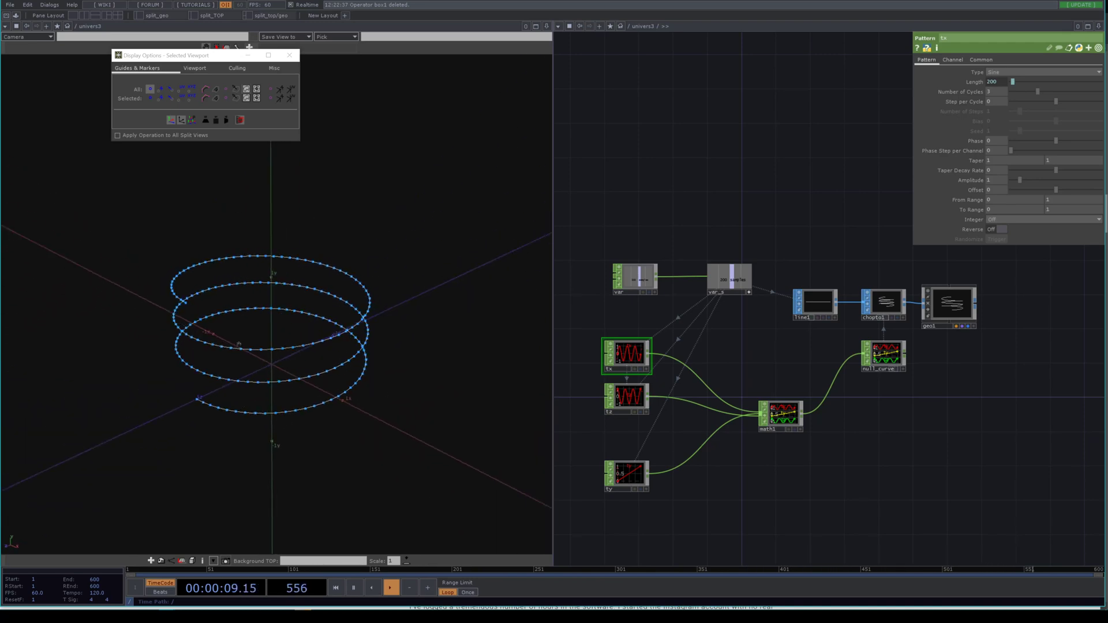
pyautogui.moveTo(239, 345); pyautogui.dragTo(297, 338)
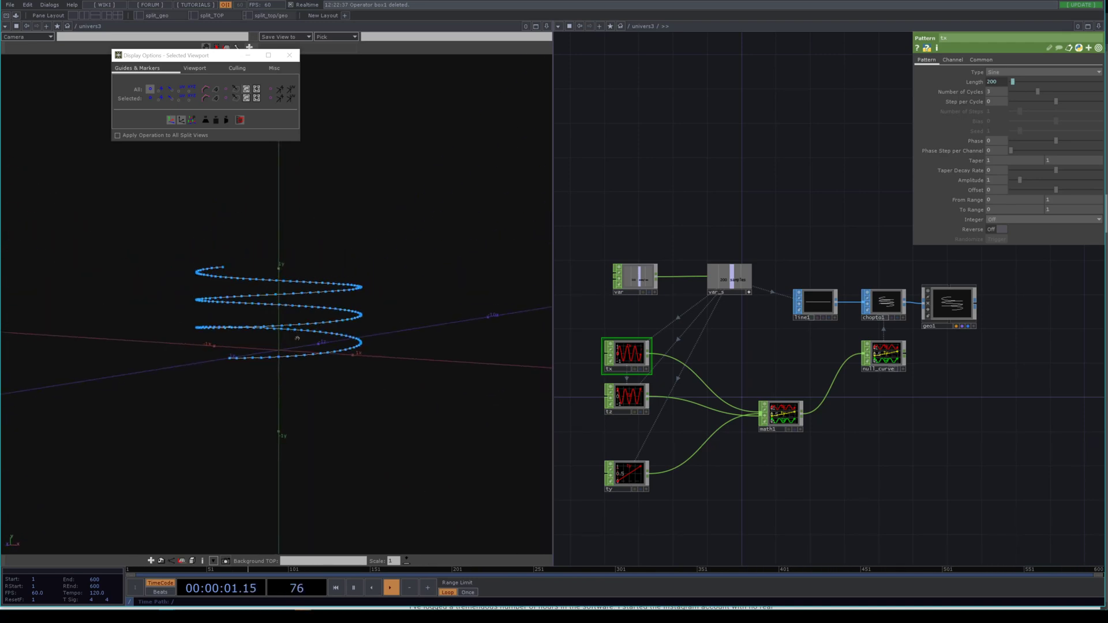
# Add an LFO CHOP to the network below the ty pattern
pyautogui.moveTo(638, 519); pyautogui.dragTo(688, 469)
pyautogui.press('Tab')
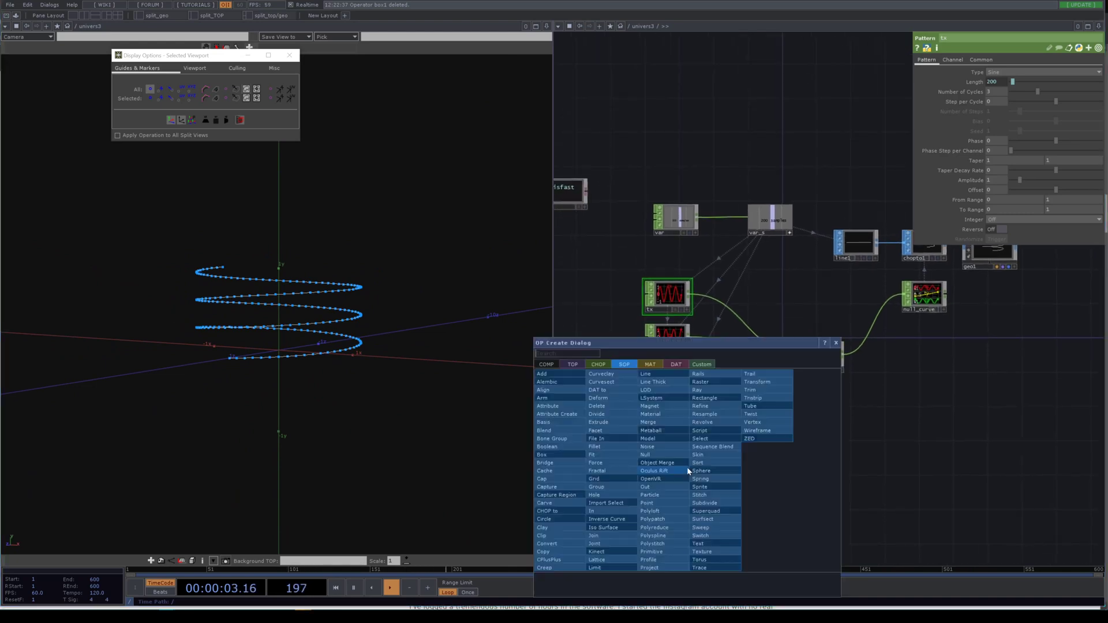
pyautogui.write('lfo')
pyautogui.click(595, 364)
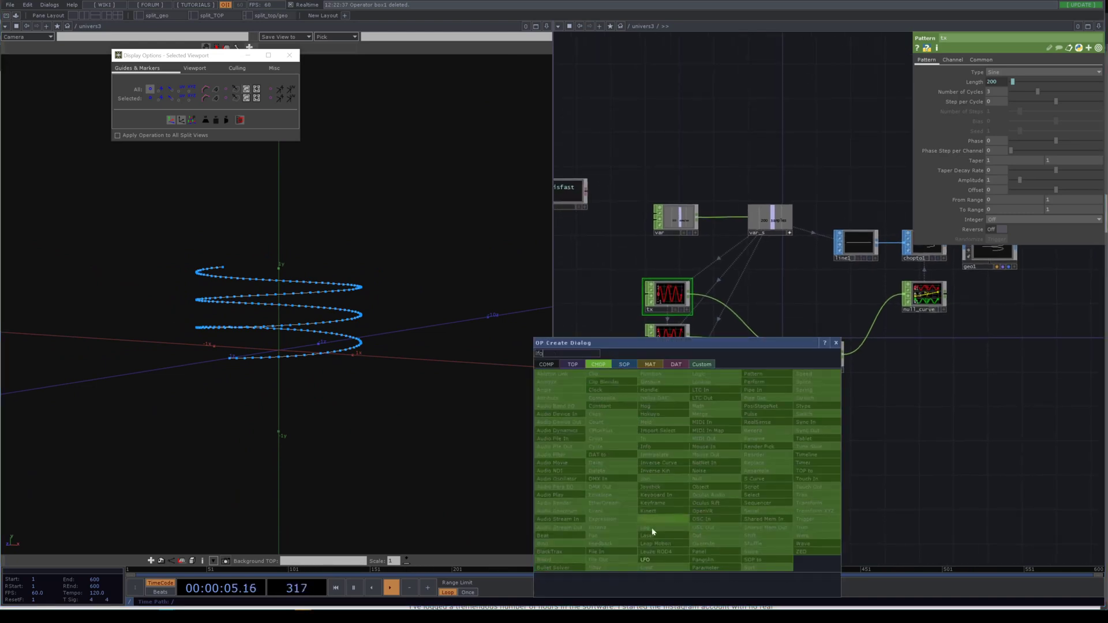
pyautogui.click(663, 559)
pyautogui.click(628, 494)
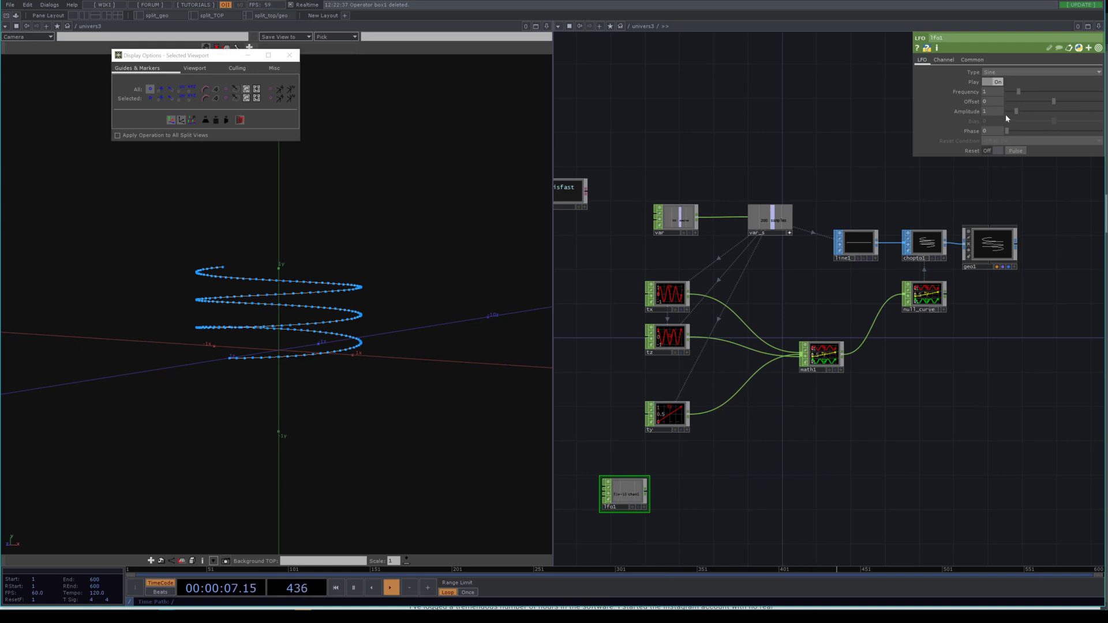
# Connect a new Math CHOP to the LFO's output
pyautogui.rightClick(646, 495)
pyautogui.write('math')
pyautogui.press('Return')
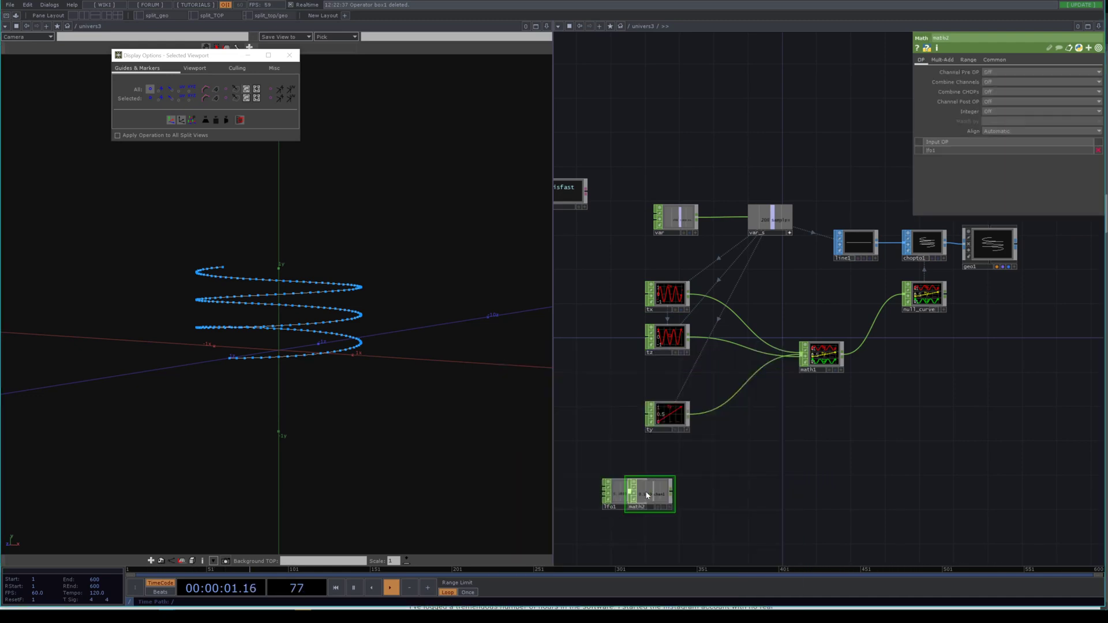
pyautogui.click(710, 484)
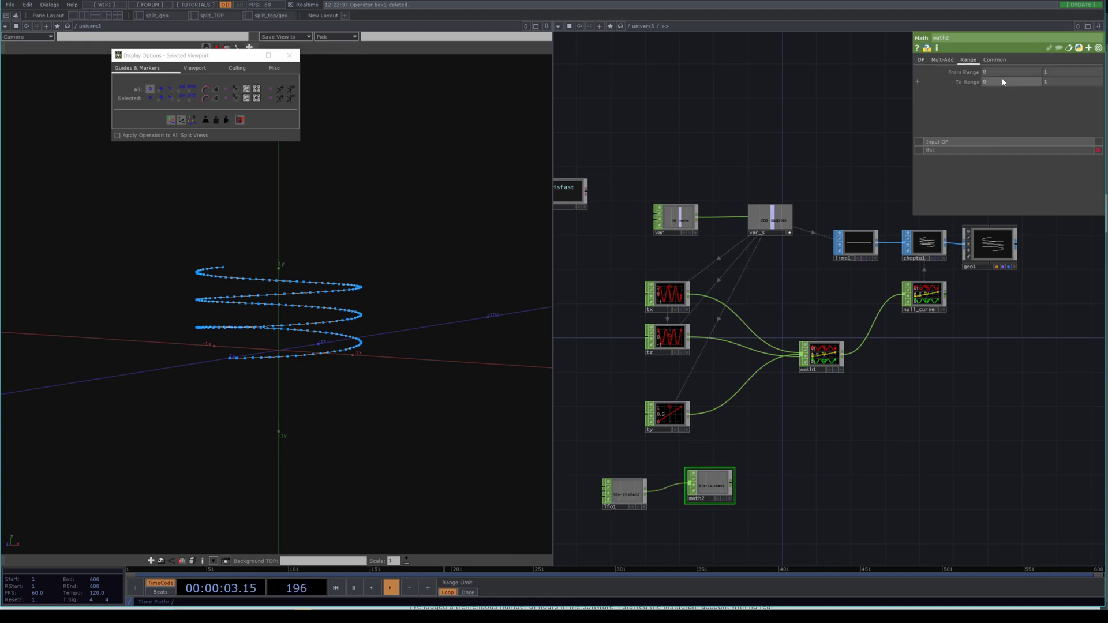
# Set the new Math's From Range minimum to -1 and its To Range minimum to 0.2
pyautogui.click(972, 60)
pyautogui.write('-1')
pyautogui.press('Return')
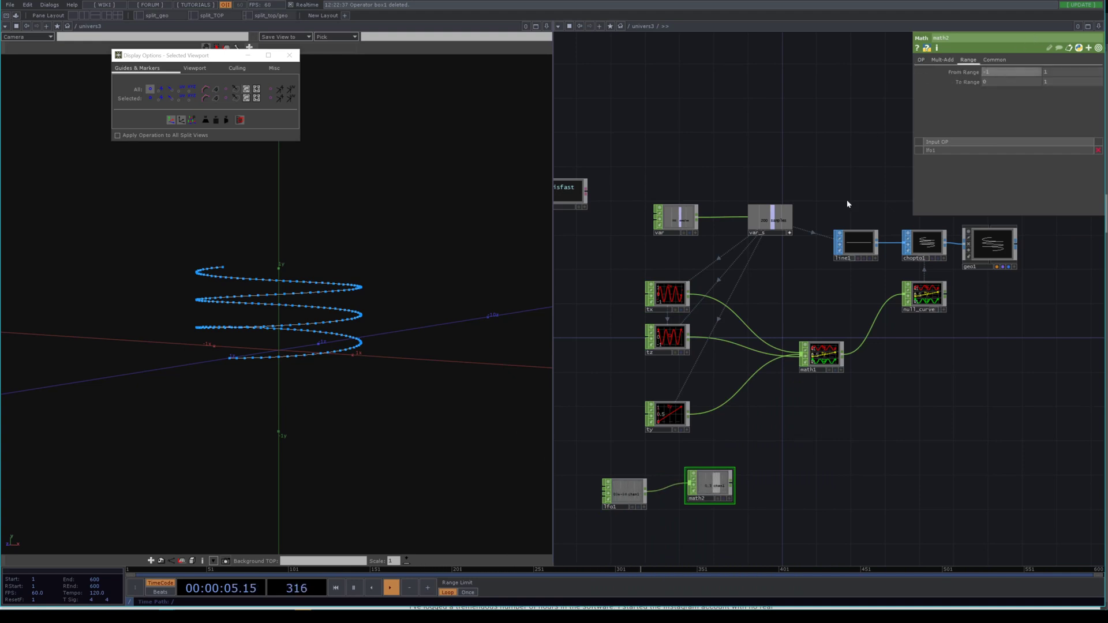
pyautogui.scroll(5, 701, 445)
pyautogui.moveTo(899, 344); pyautogui.dragTo(892, 234)
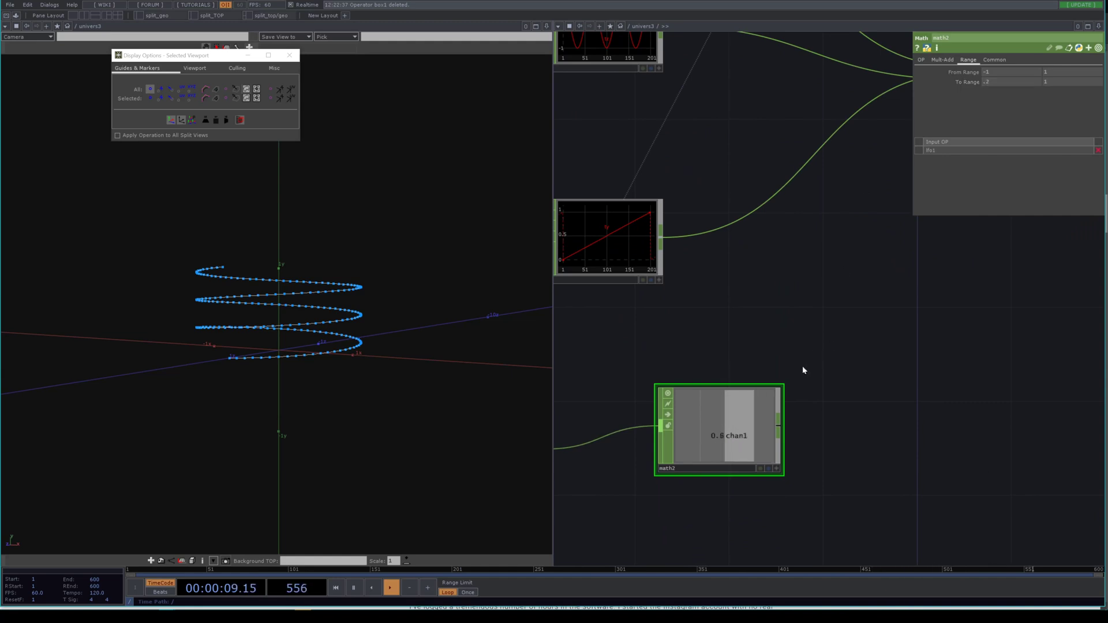
# Move the new Math closer to ty and reference its chan1 channel in ty's To Range maximum
pyautogui.moveTo(774, 364); pyautogui.dragTo(876, 316)
pyautogui.moveTo(812, 387); pyautogui.dragTo(703, 323)
pyautogui.click(716, 220)
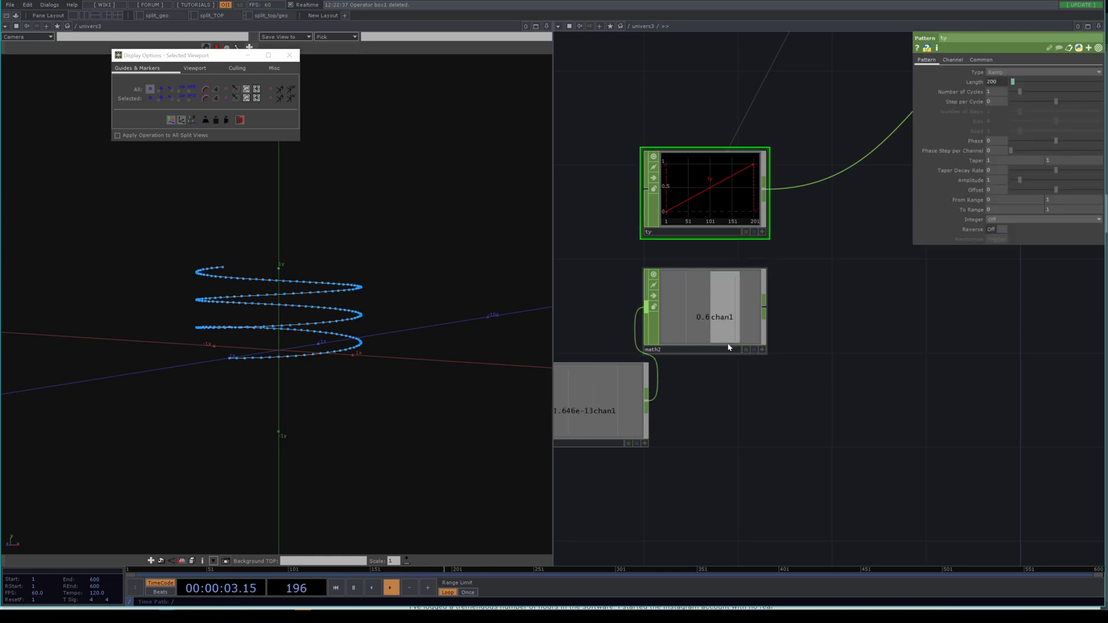
pyautogui.moveTo(762, 350); pyautogui.dragTo(1056, 210)
pyautogui.click(1061, 210)
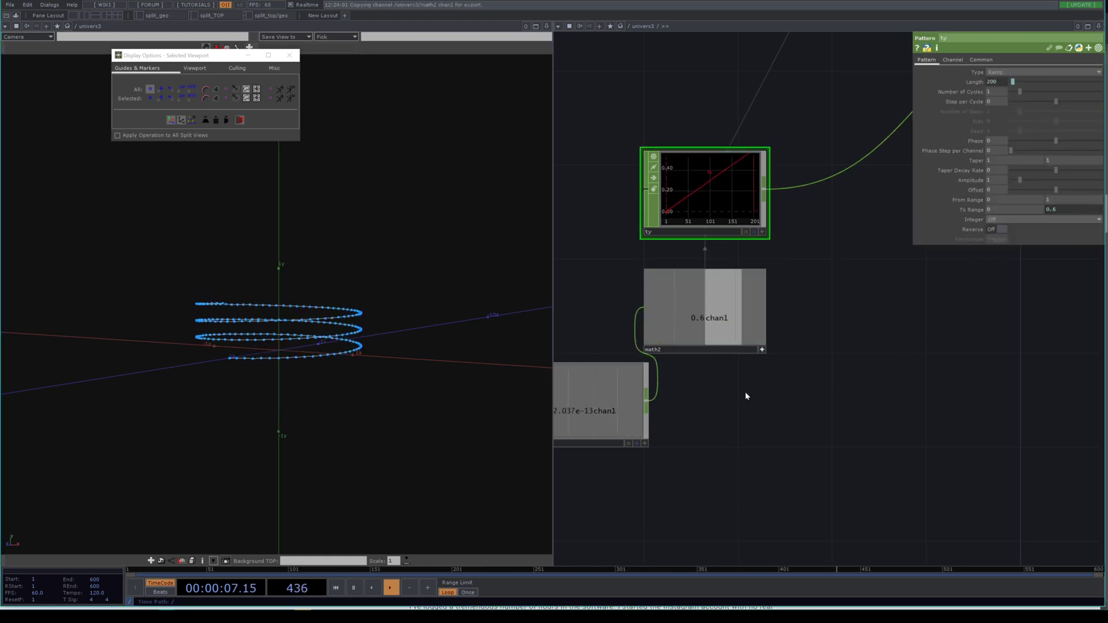
# Delete the LFO and its Math, and set ty's To Range maximum back to 1
pyautogui.moveTo(659, 428); pyautogui.dragTo(799, 392)
pyautogui.moveTo(234, 289); pyautogui.dragTo(277, 305)
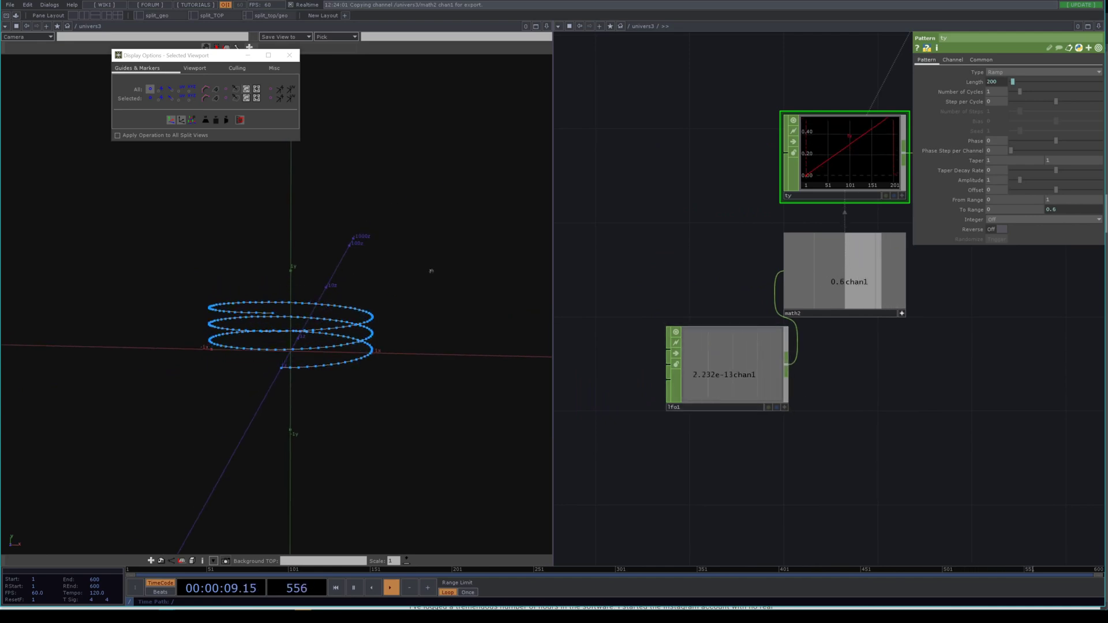
pyautogui.click(779, 377)
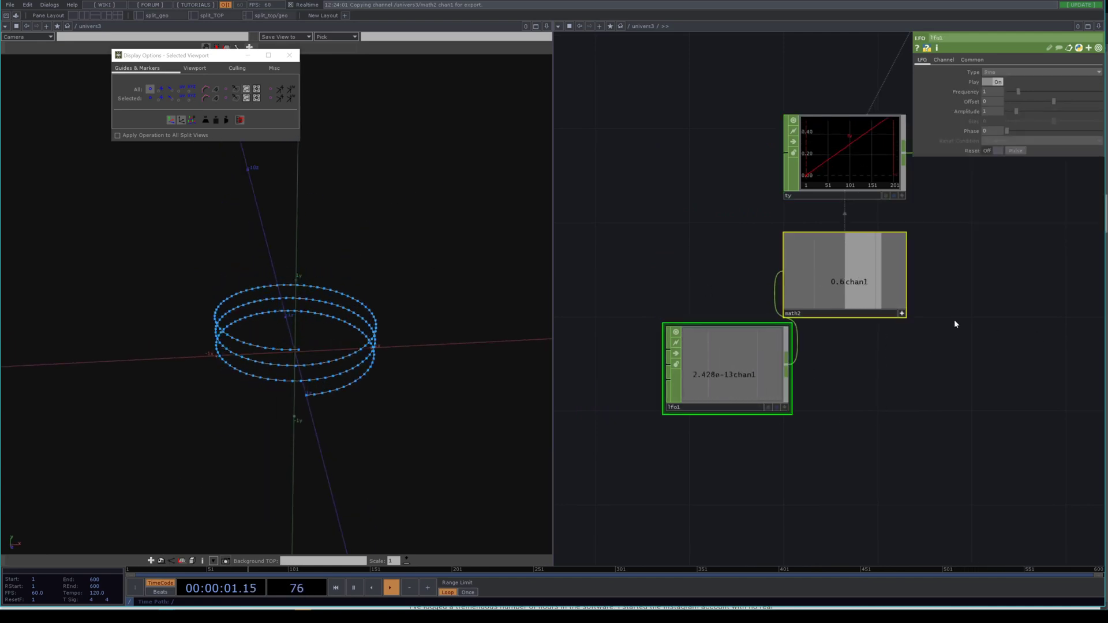
pyautogui.press('Delete')
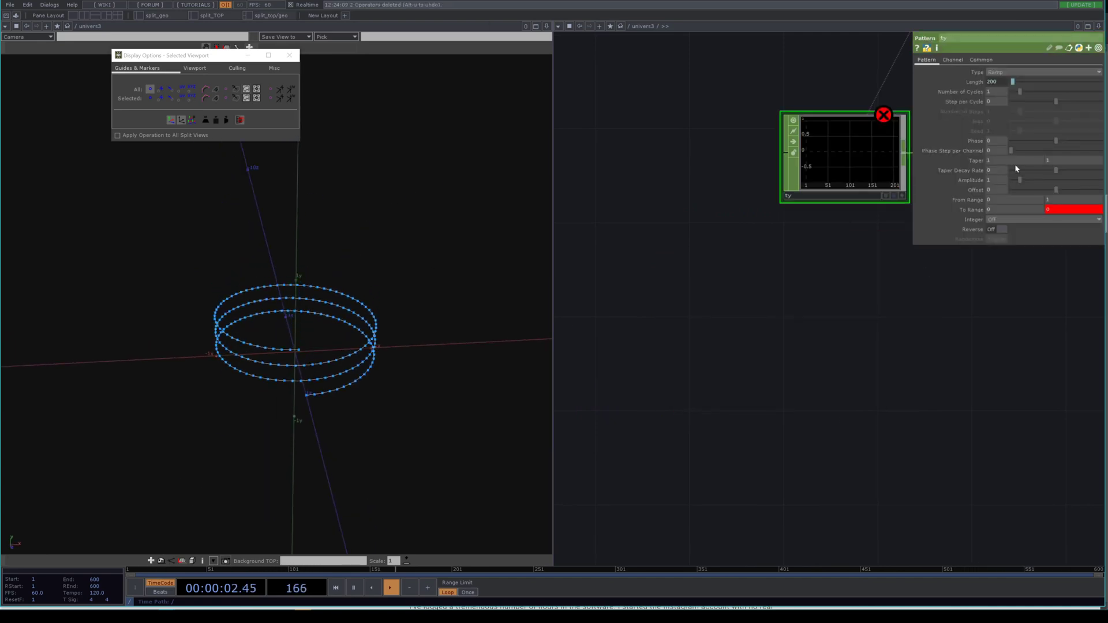
pyautogui.click(1064, 209)
pyautogui.press('h')
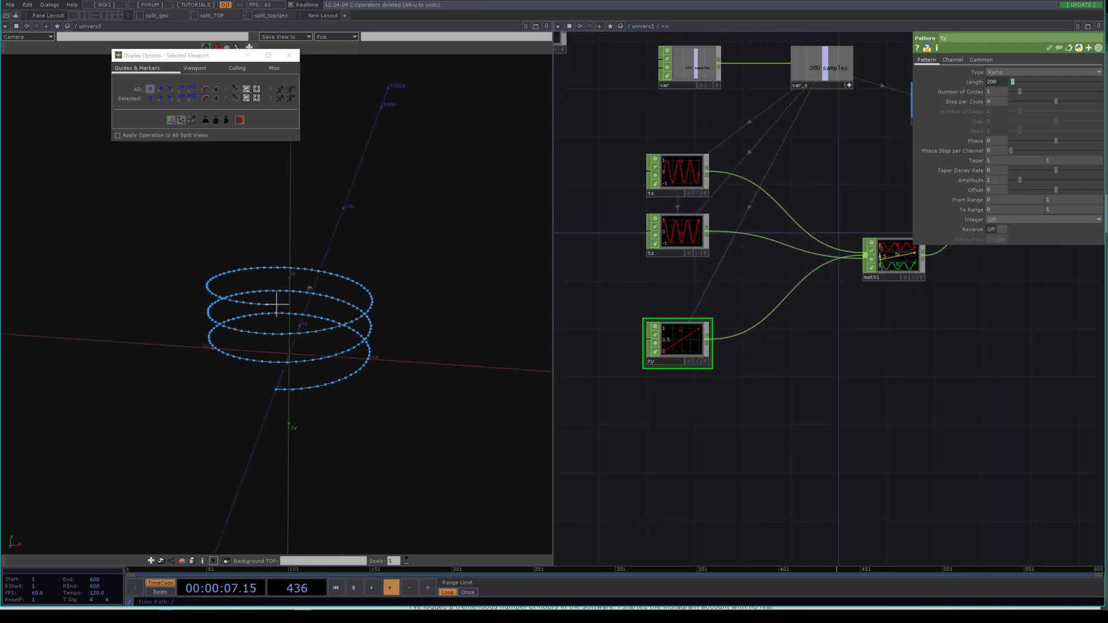
# Move ty further down and shift tx and tz away from math1 to make room in the network
pyautogui.moveTo(672, 344); pyautogui.dragTo(663, 440)
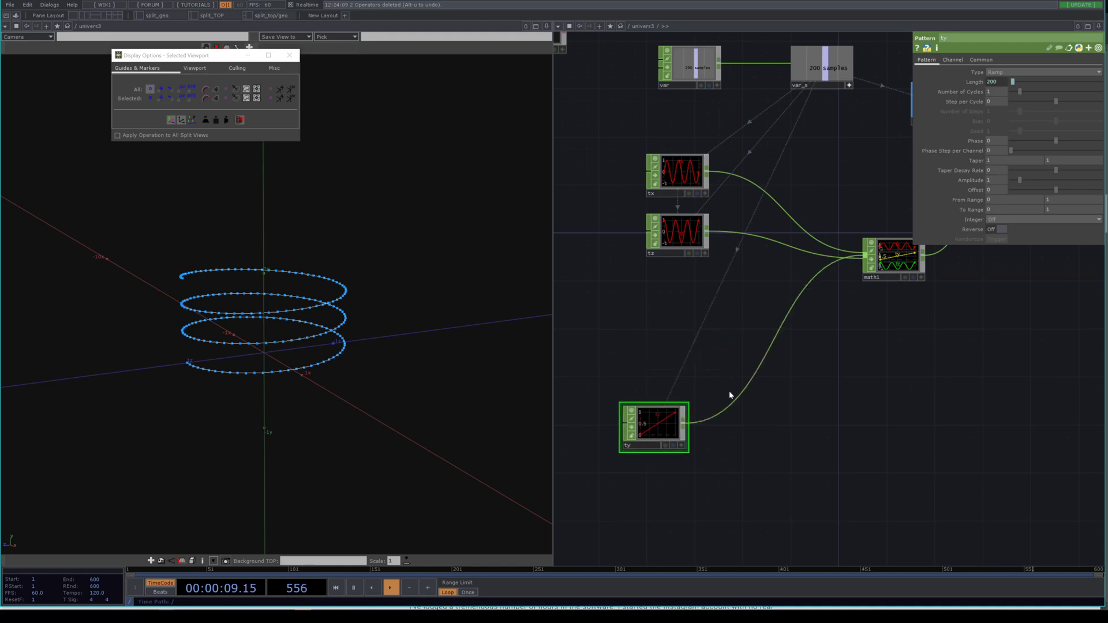
pyautogui.moveTo(720, 279); pyautogui.dragTo(639, 136, button='right')
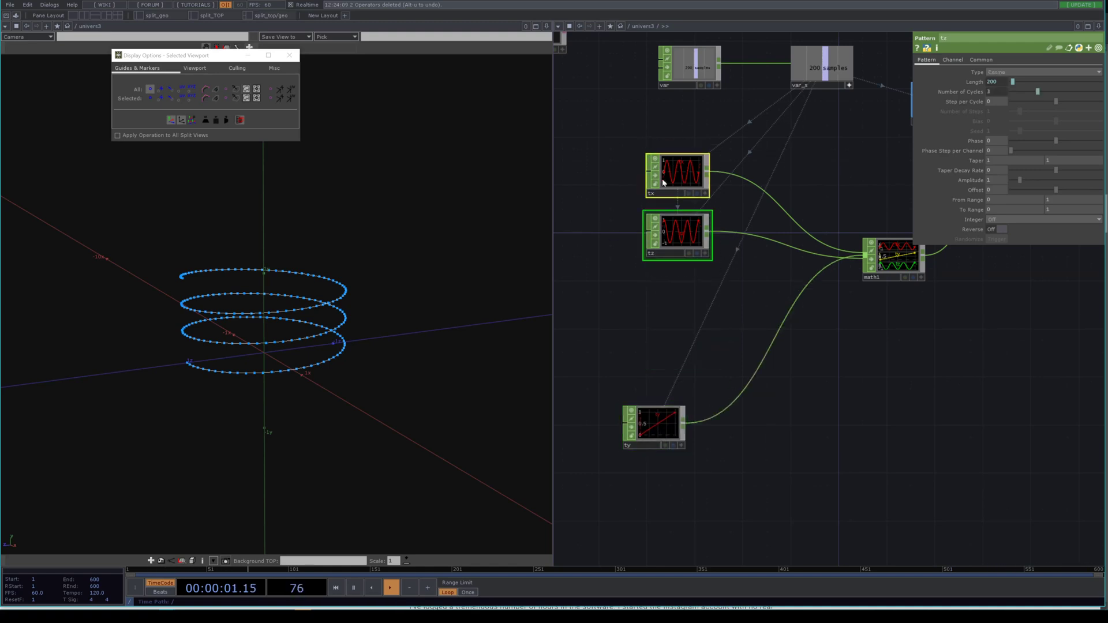
pyautogui.moveTo(705, 175); pyautogui.dragTo(644, 173)
# Insert a Merge CHOP between tx and math1, wire tz into it, and disconnect tz's direct wire to math1
pyautogui.rightClick(646, 176)
pyautogui.write('merge')
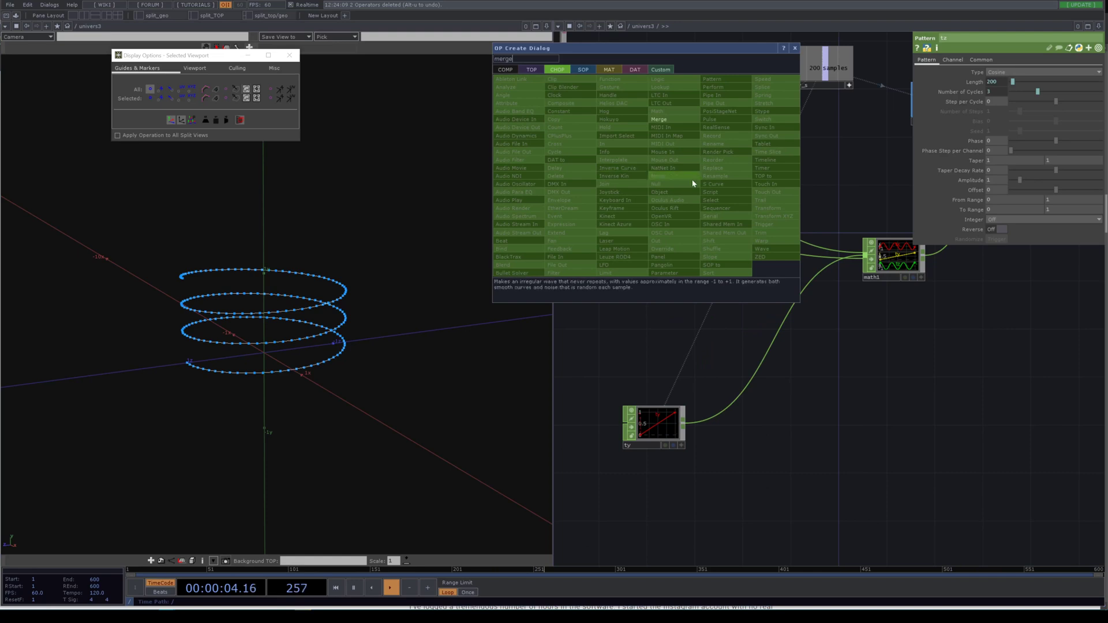
pyautogui.click(659, 120)
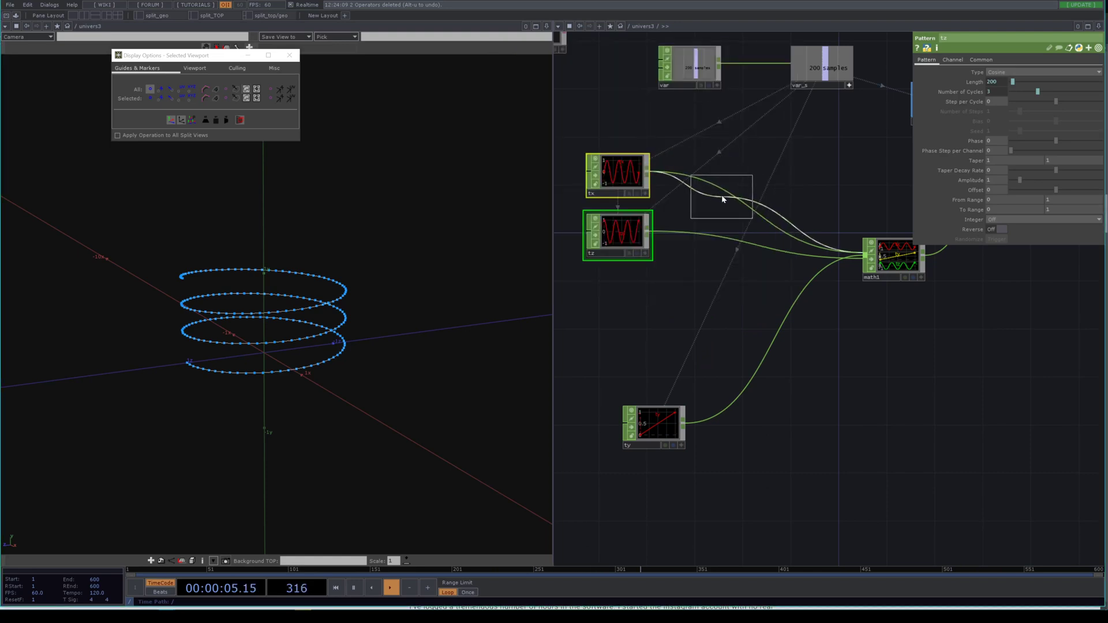
pyautogui.click(724, 197)
pyautogui.moveTo(650, 234); pyautogui.dragTo(697, 196)
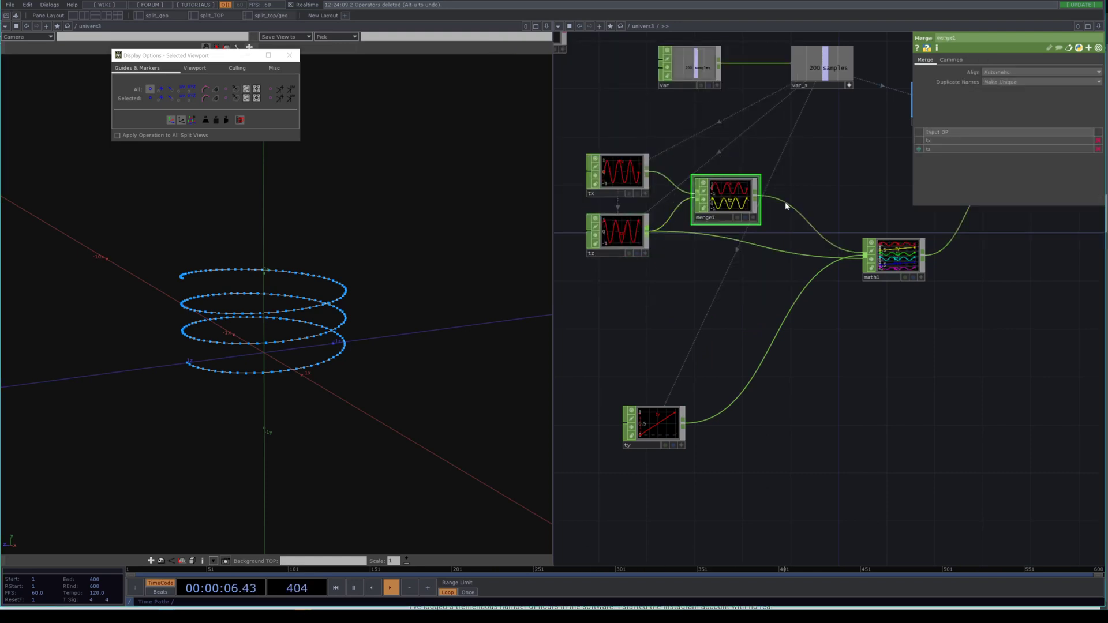
pyautogui.rightClick(786, 253)
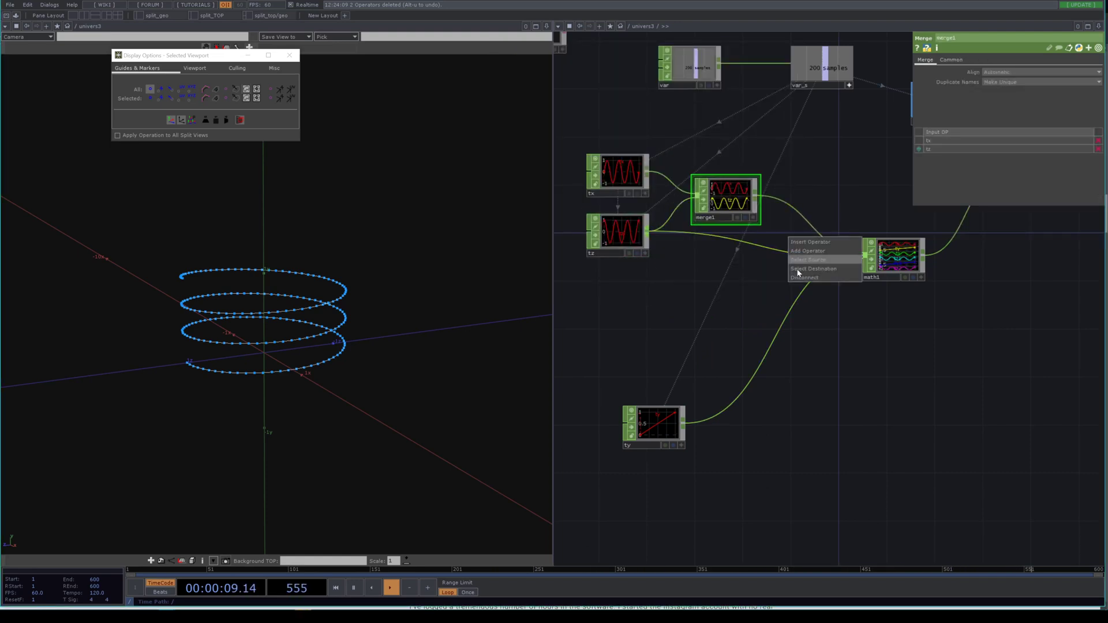
pyautogui.click(807, 282)
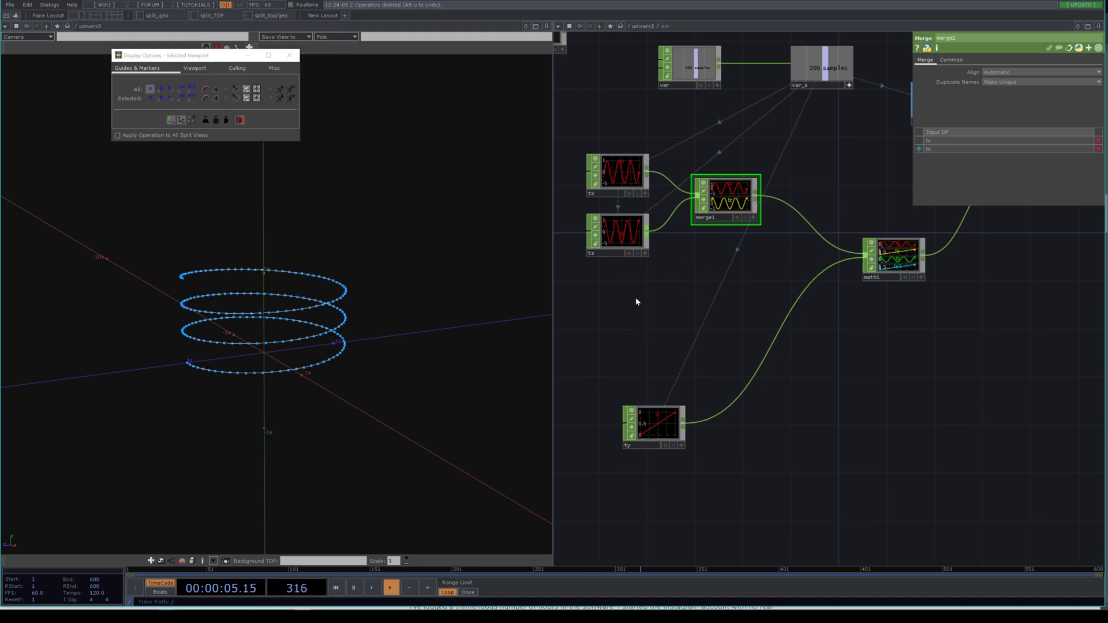
# Shift tx, tz and merge1 together to free space and add a Wave CHOP below tz
pyautogui.moveTo(635, 300); pyautogui.dragTo(755, 285)
pyautogui.click(750, 239)
pyautogui.moveTo(847, 281); pyautogui.dragTo(741, 182, button='right')
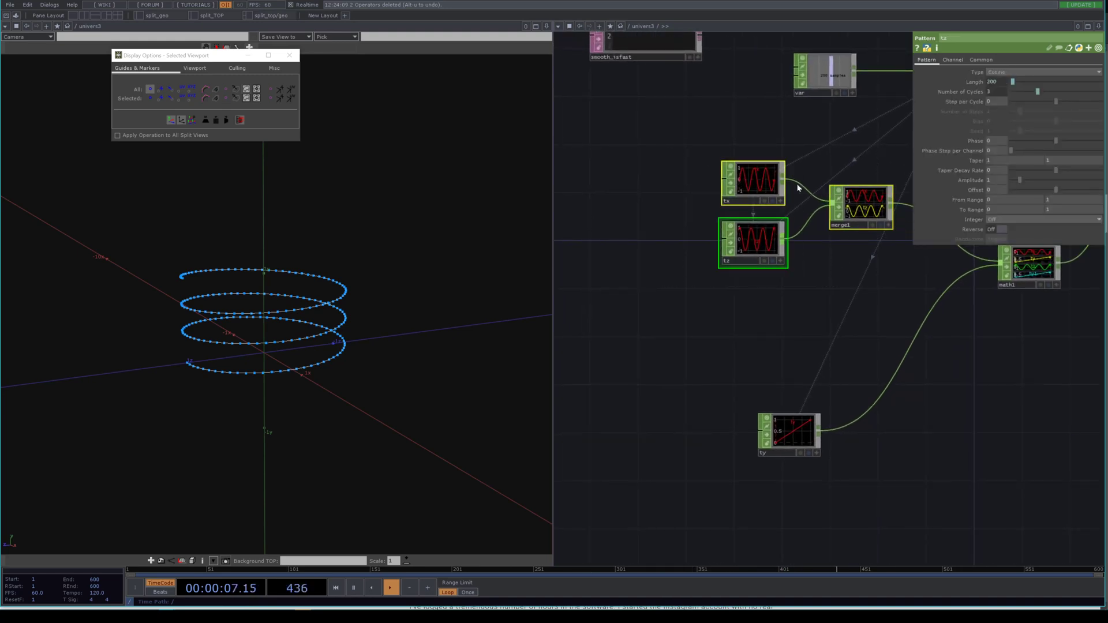
pyautogui.moveTo(835, 199); pyautogui.dragTo(750, 187)
pyautogui.press('Tab')
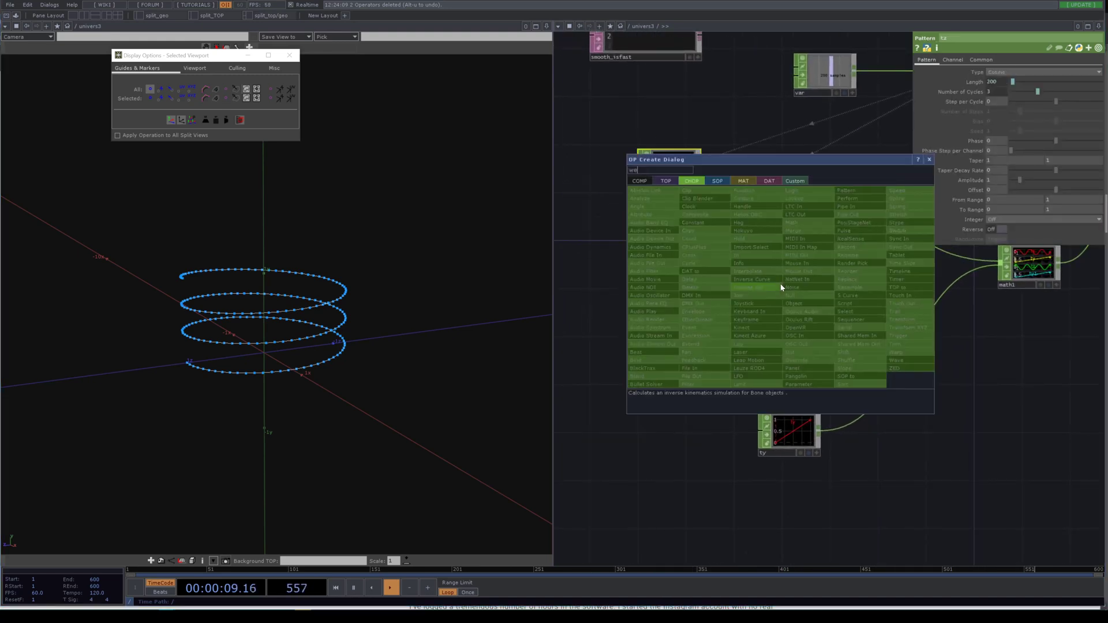
pyautogui.write('w')
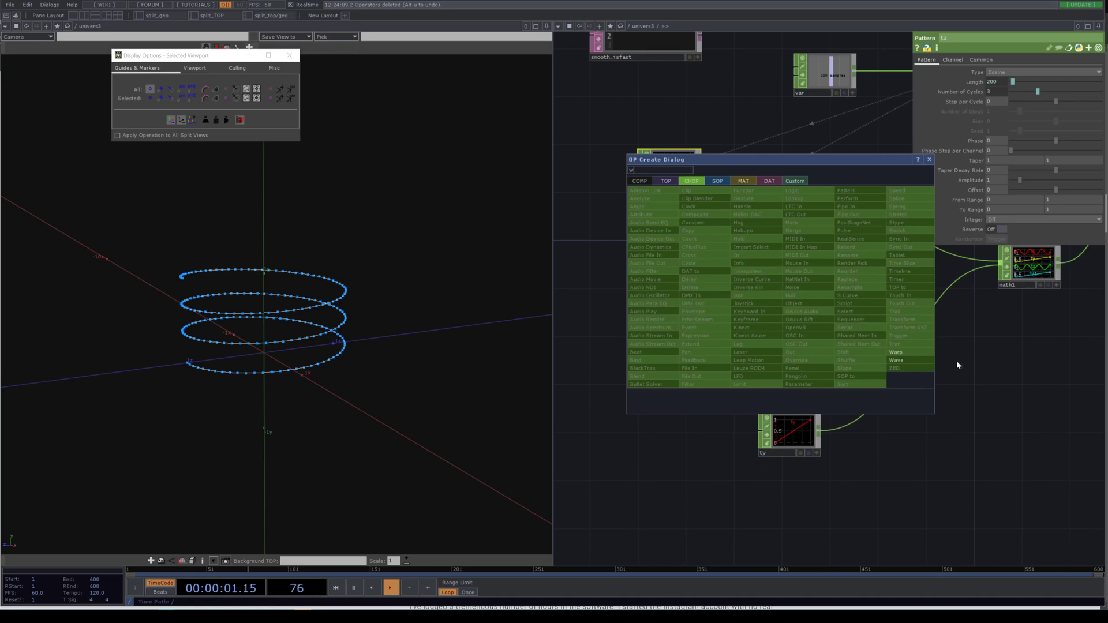
pyautogui.click(912, 359)
pyautogui.click(703, 300)
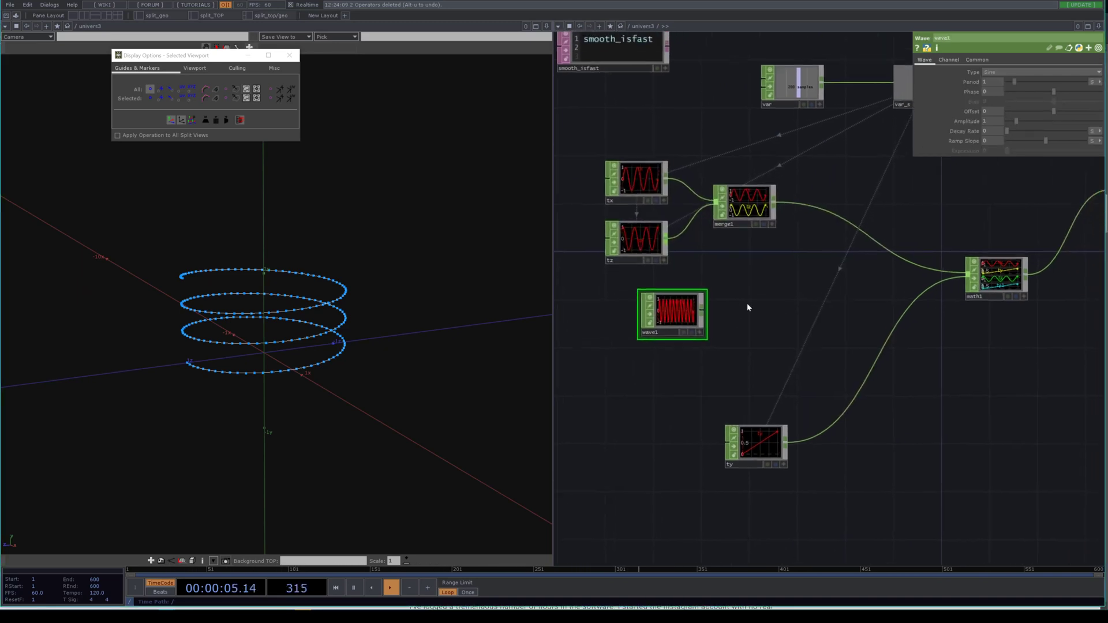
pyautogui.scroll(-3, 747, 307)
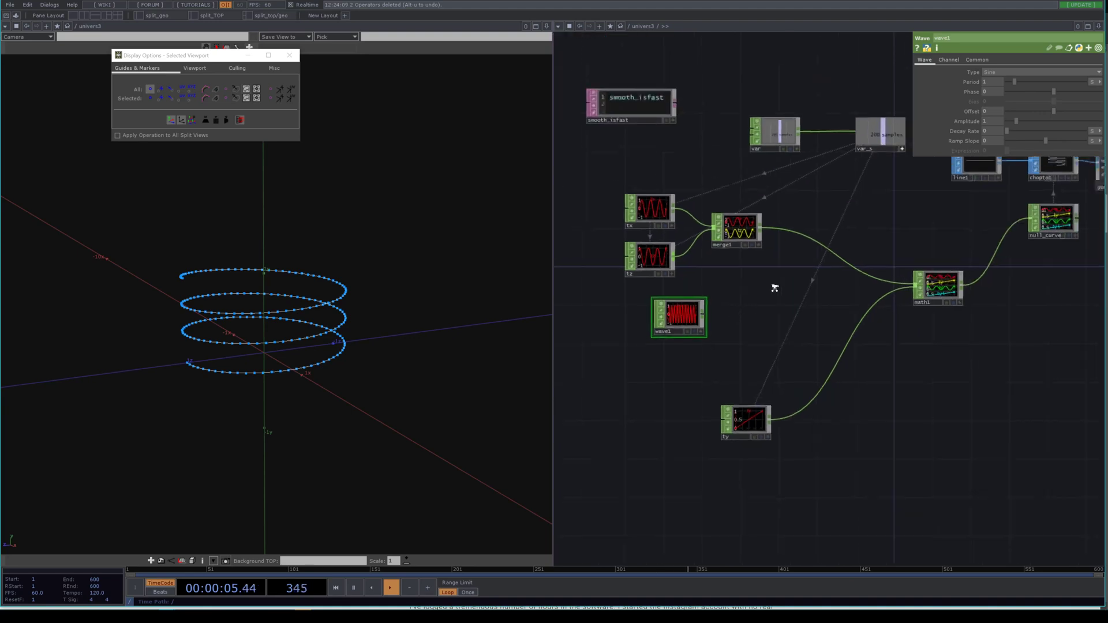
pyautogui.click(949, 60)
pyautogui.moveTo(864, 152); pyautogui.dragTo(995, 92)
pyautogui.click(998, 92)
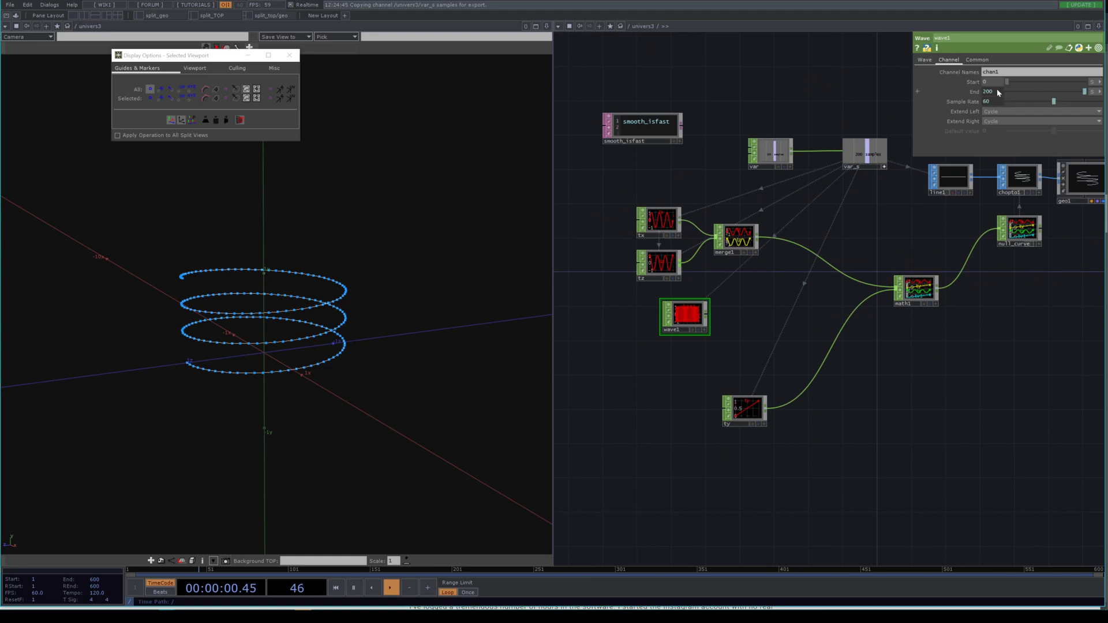
pyautogui.click(1092, 92)
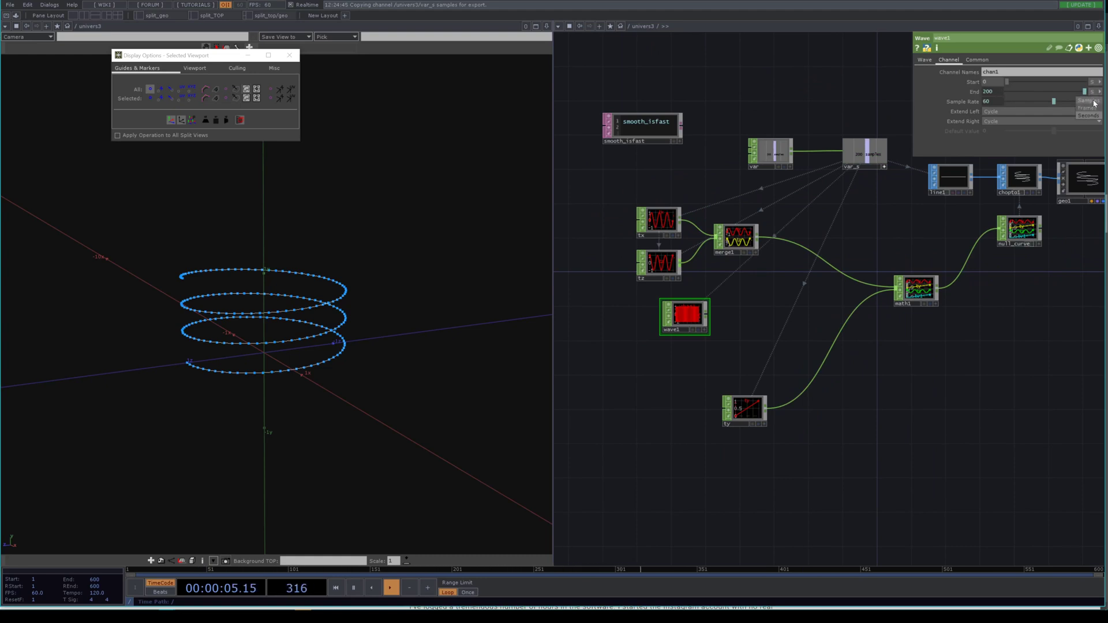
pyautogui.click(1094, 102)
# Subtract 1 from the Wave's End expression and compare its sample range with that of merge1
pyautogui.scroll(2, 717, 306)
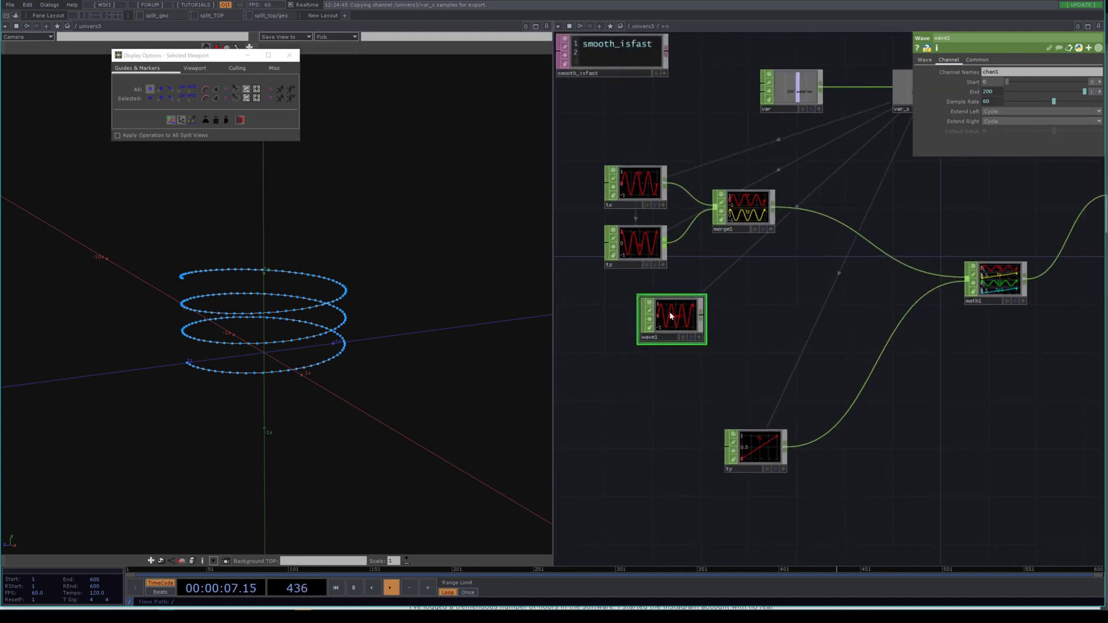
pyautogui.moveTo(663, 316); pyautogui.dragTo(651, 328)
pyautogui.middleClick(683, 335)
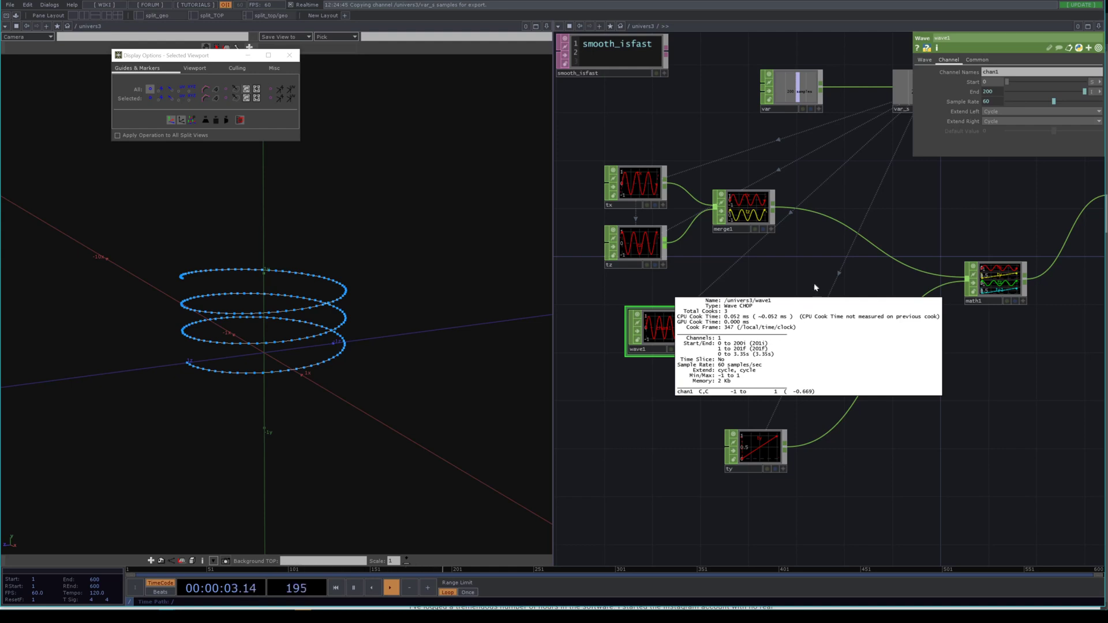
pyautogui.click(997, 94)
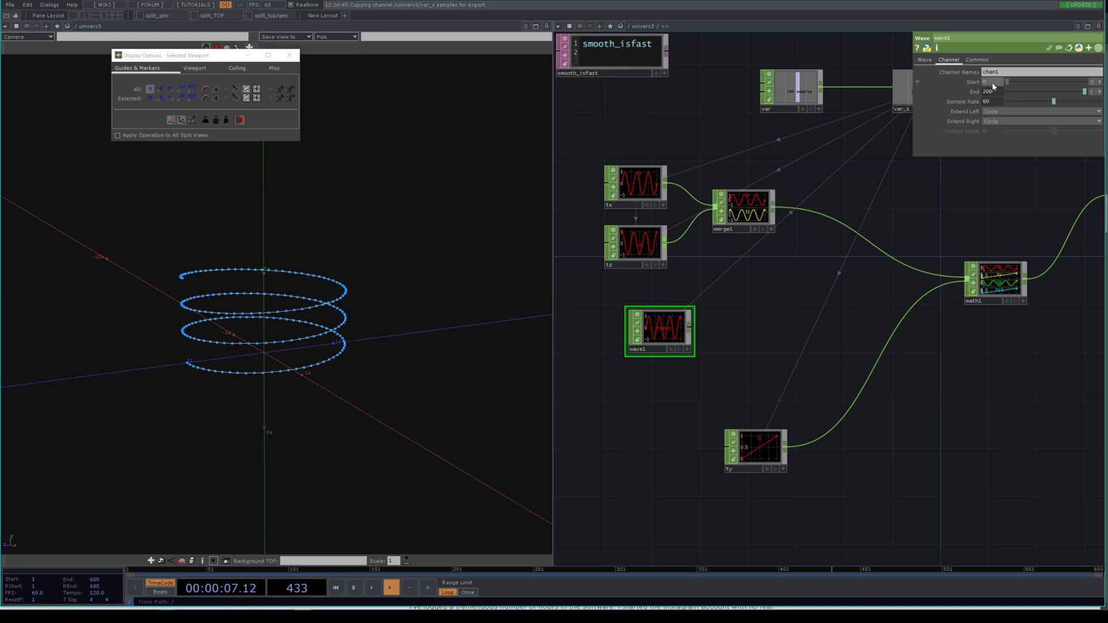
pyautogui.click(999, 94)
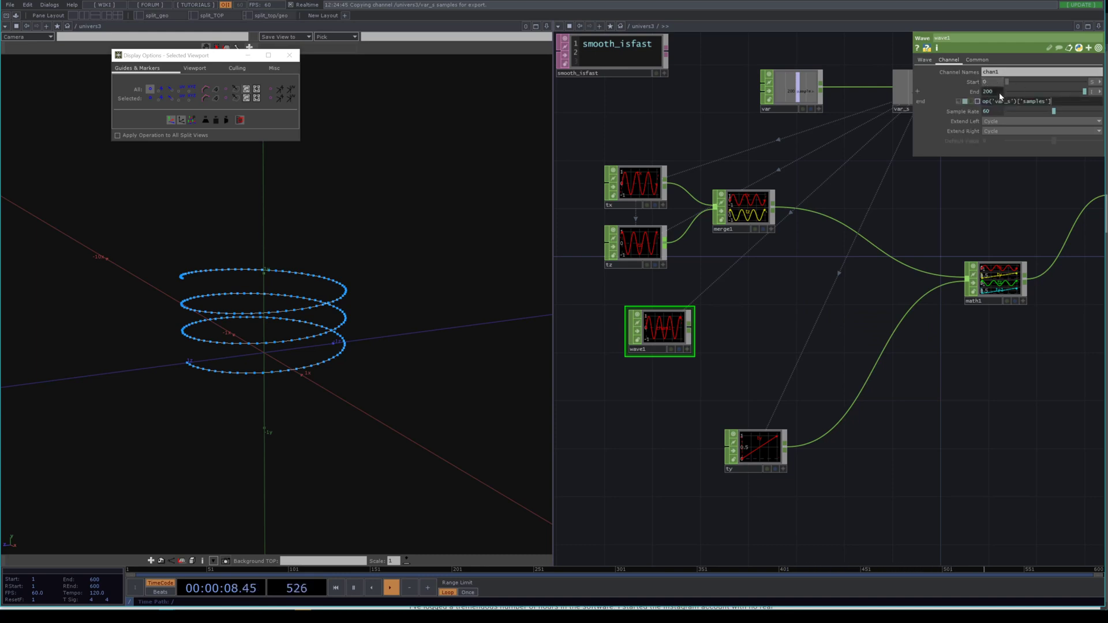
pyautogui.click(1049, 102)
pyautogui.write('-1')
pyautogui.press('Return')
pyautogui.middleClick(745, 223)
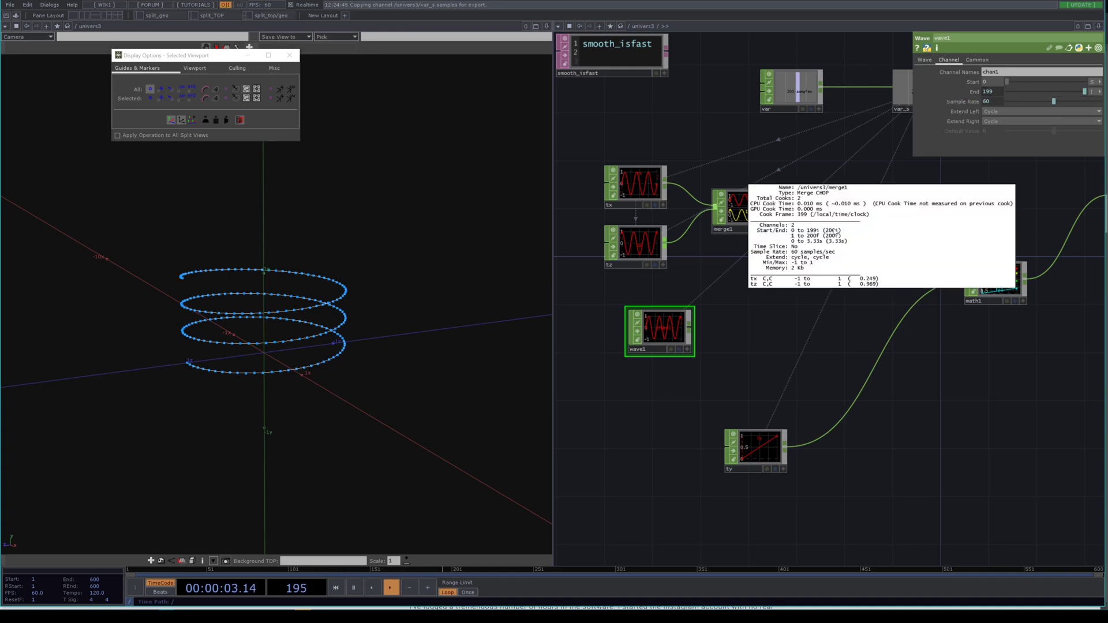
pyautogui.middleClick(658, 326)
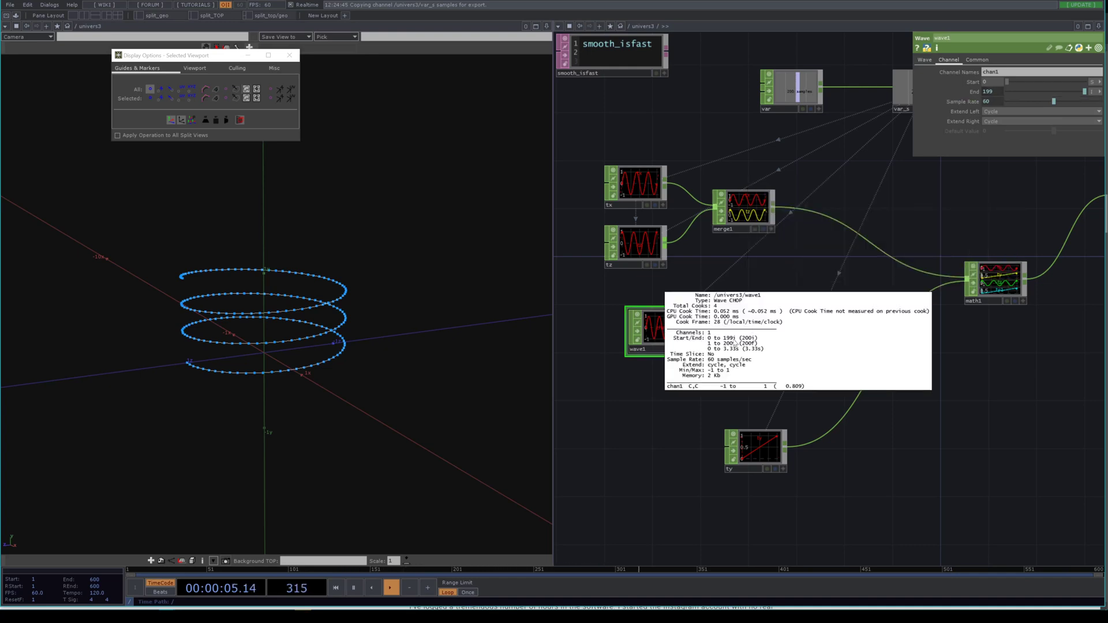
# Align wave1 beneath tz and set its wave type to Gaussian
pyautogui.moveTo(640, 332); pyautogui.dragTo(616, 332)
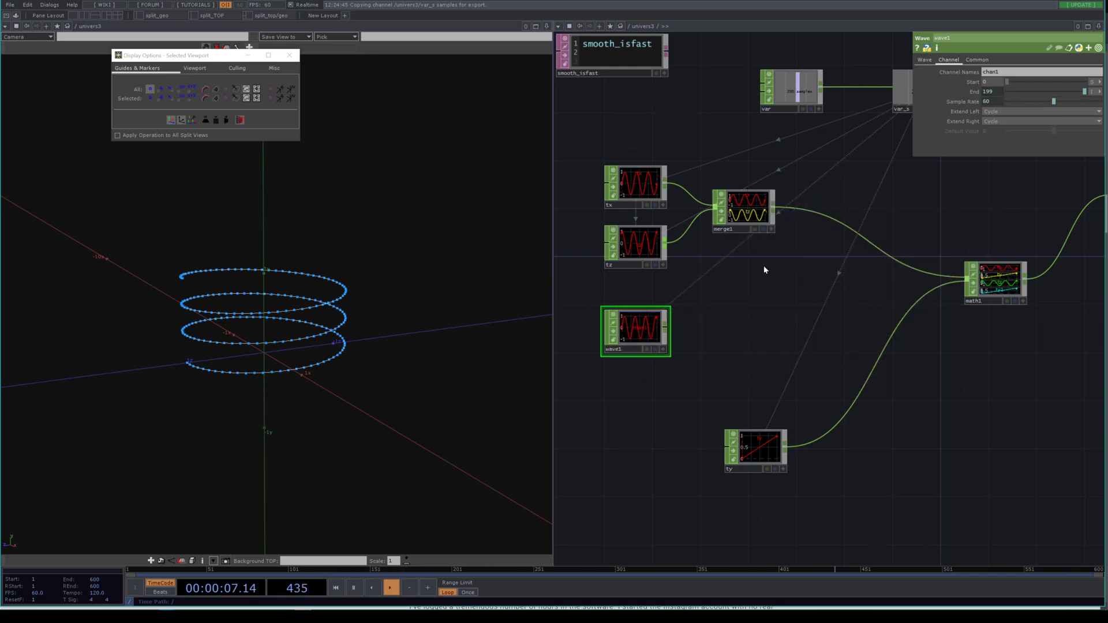
pyautogui.press('Tab')
pyautogui.press('Escape')
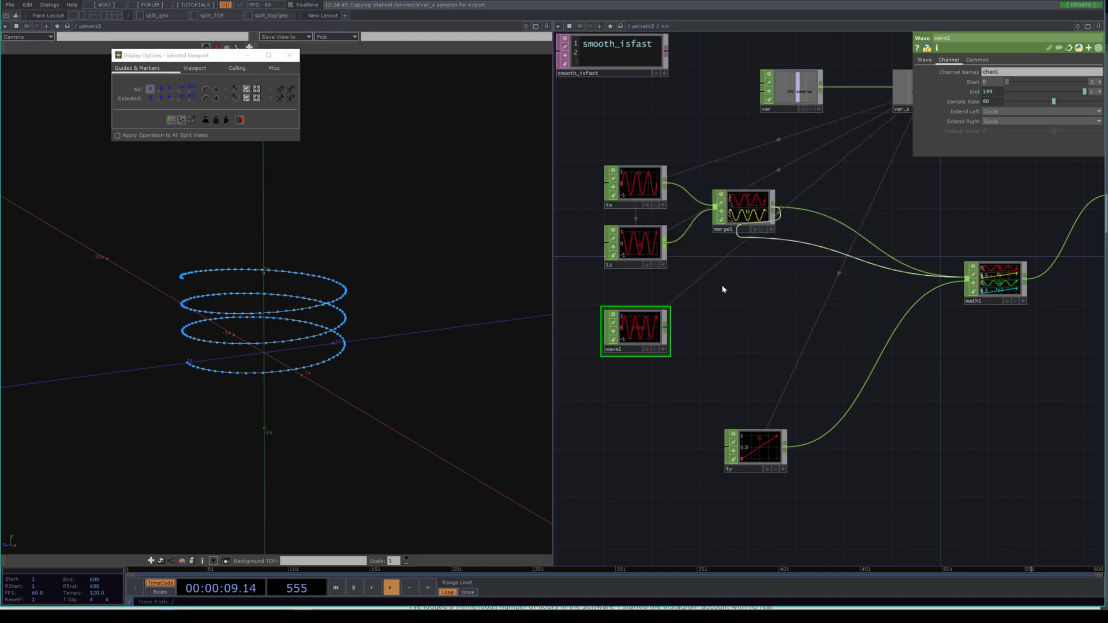
pyautogui.click(924, 60)
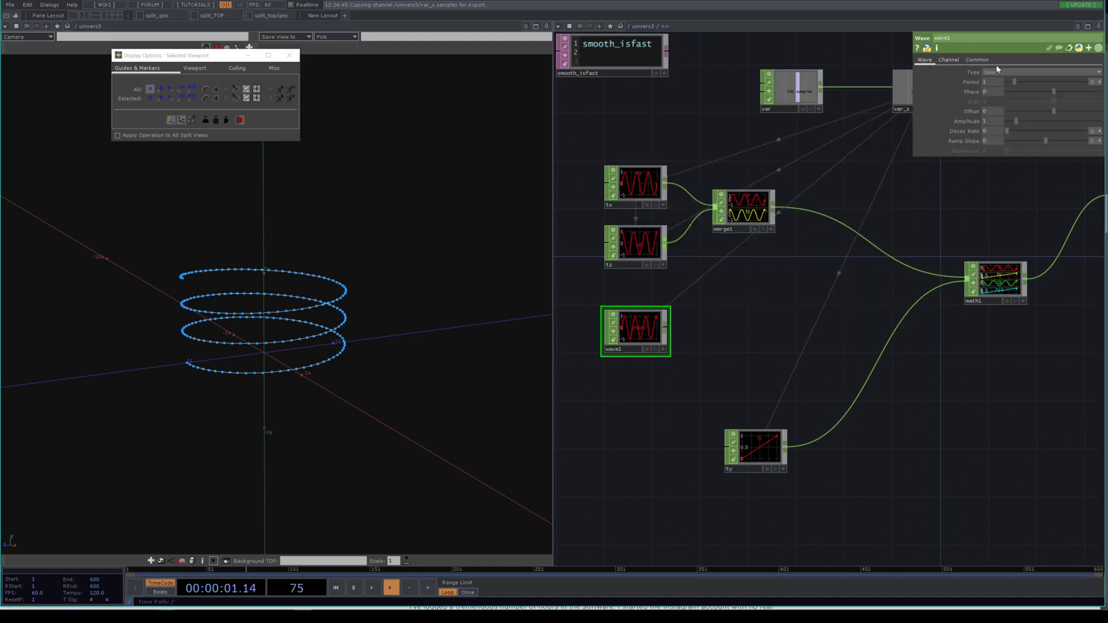
pyautogui.click(998, 71)
pyautogui.click(999, 98)
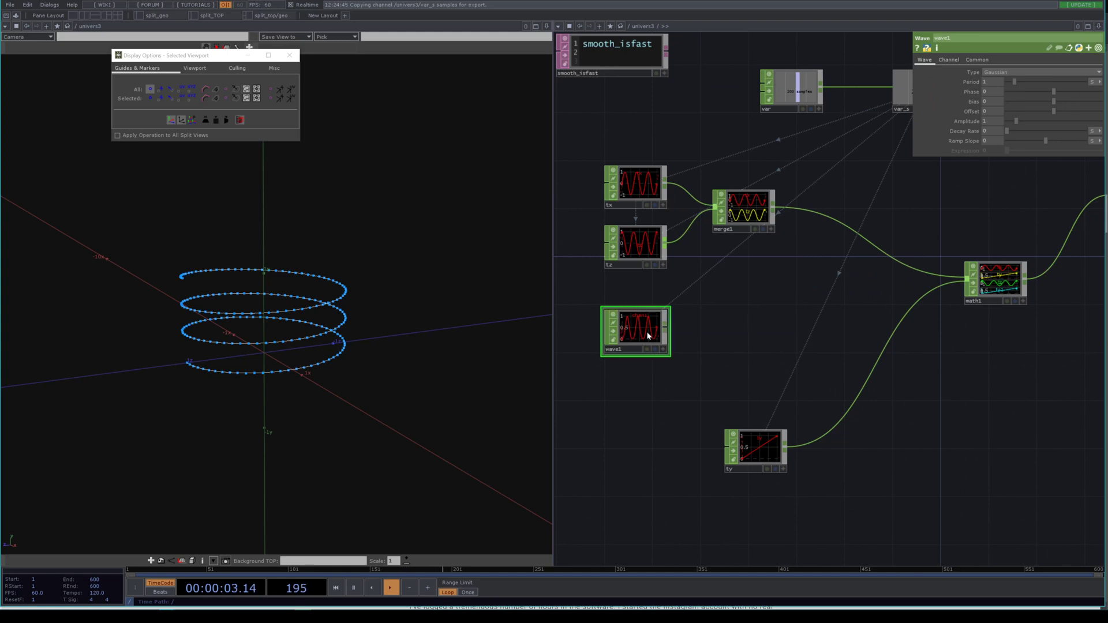
# Set the unit of wave1's Period to Samples and reference var_s's samples channel in it
pyautogui.moveTo(801, 231); pyautogui.dragTo(836, 265)
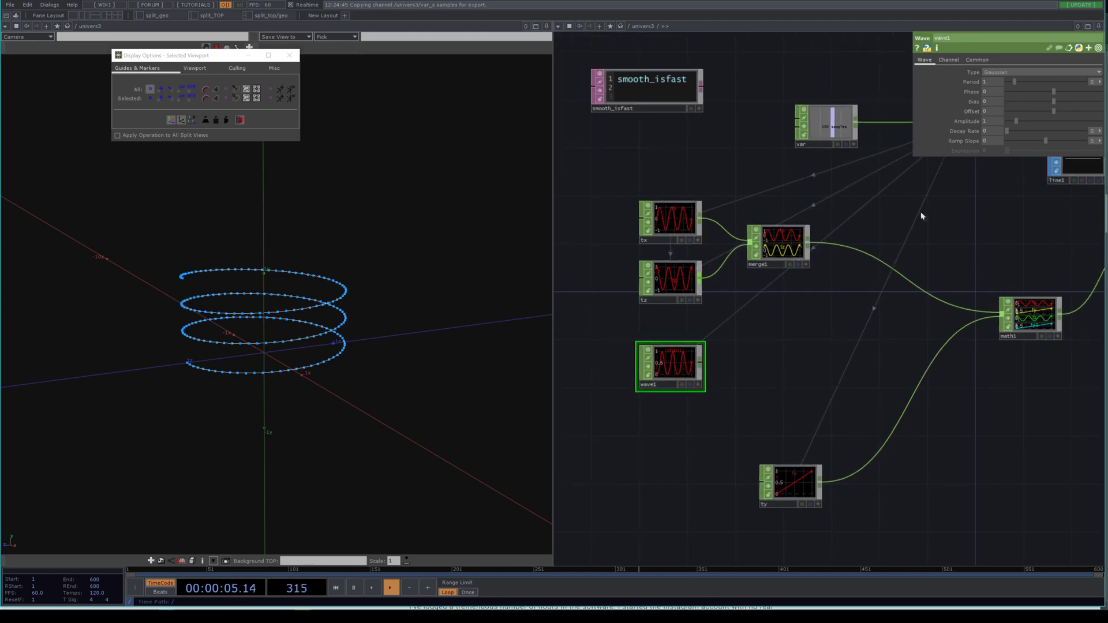
pyautogui.moveTo(921, 216); pyautogui.dragTo(867, 233)
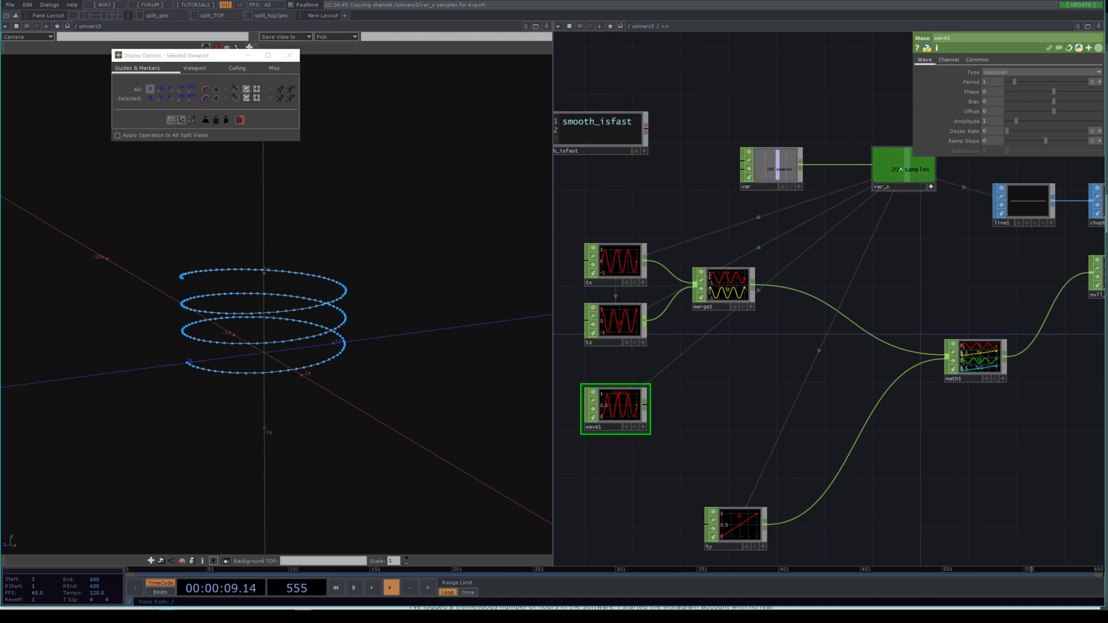
pyautogui.click(1095, 82)
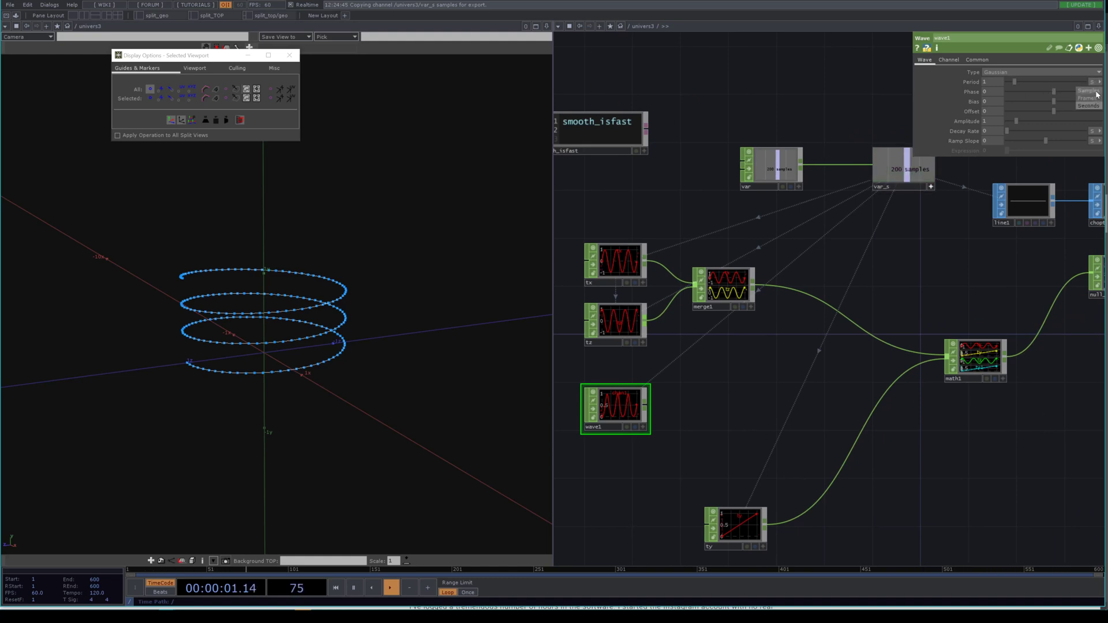
pyautogui.click(1090, 90)
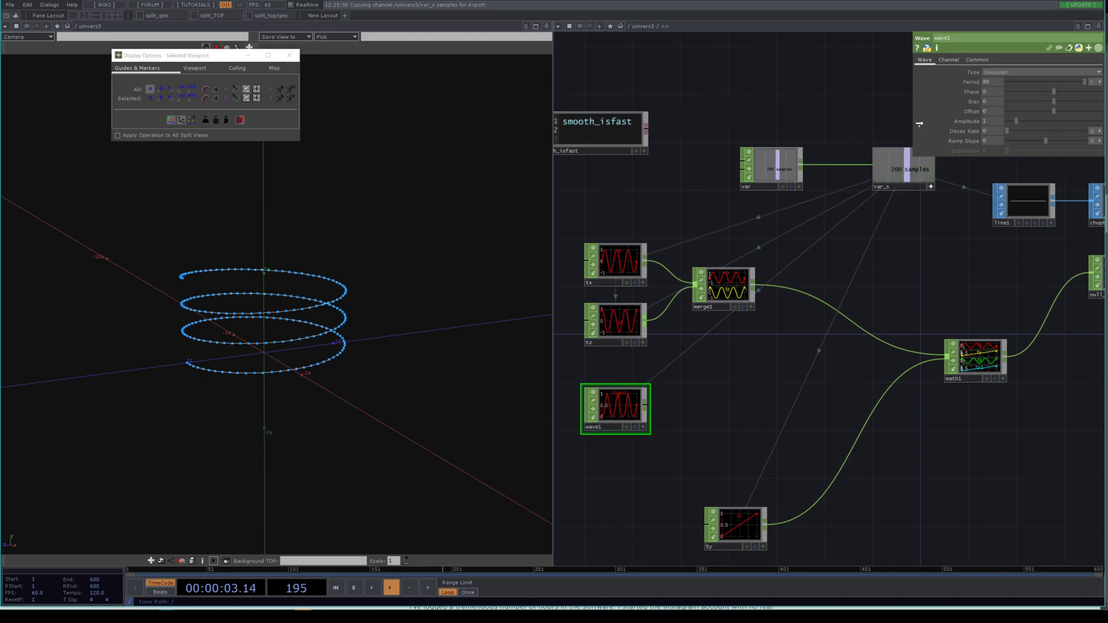
pyautogui.moveTo(989, 91); pyautogui.dragTo(990, 90)
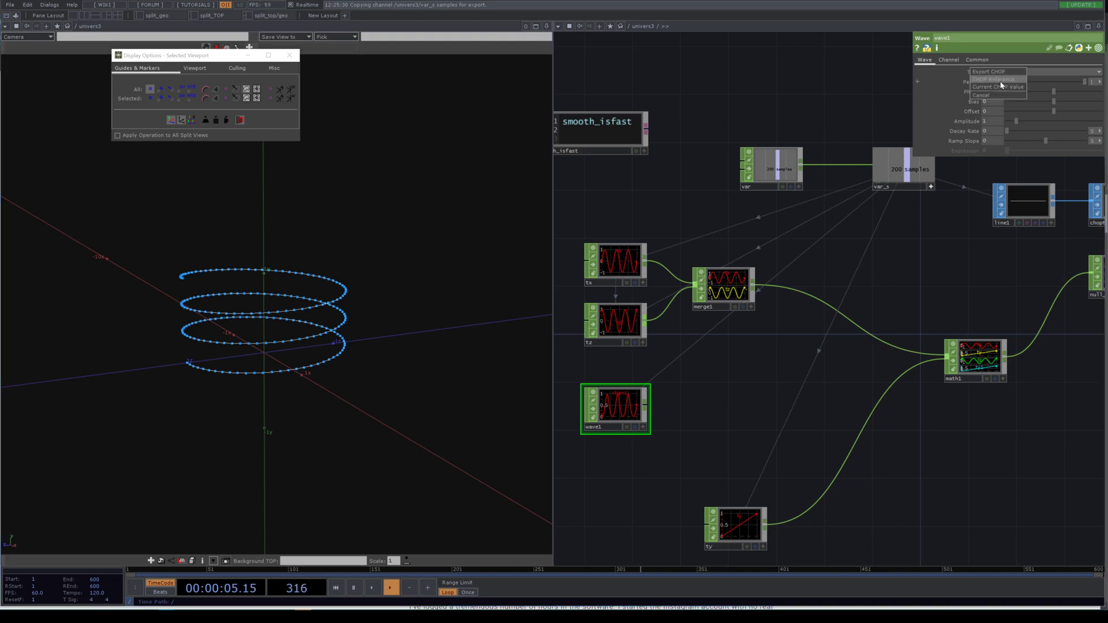
pyautogui.click(1001, 86)
# Move wave1 beneath merge1 and compare merge1's tx and tz curves with the Gaussian curve
pyautogui.scroll(2, 679, 382)
pyautogui.moveTo(750, 401); pyautogui.dragTo(877, 332)
pyautogui.moveTo(713, 346); pyautogui.dragTo(842, 333)
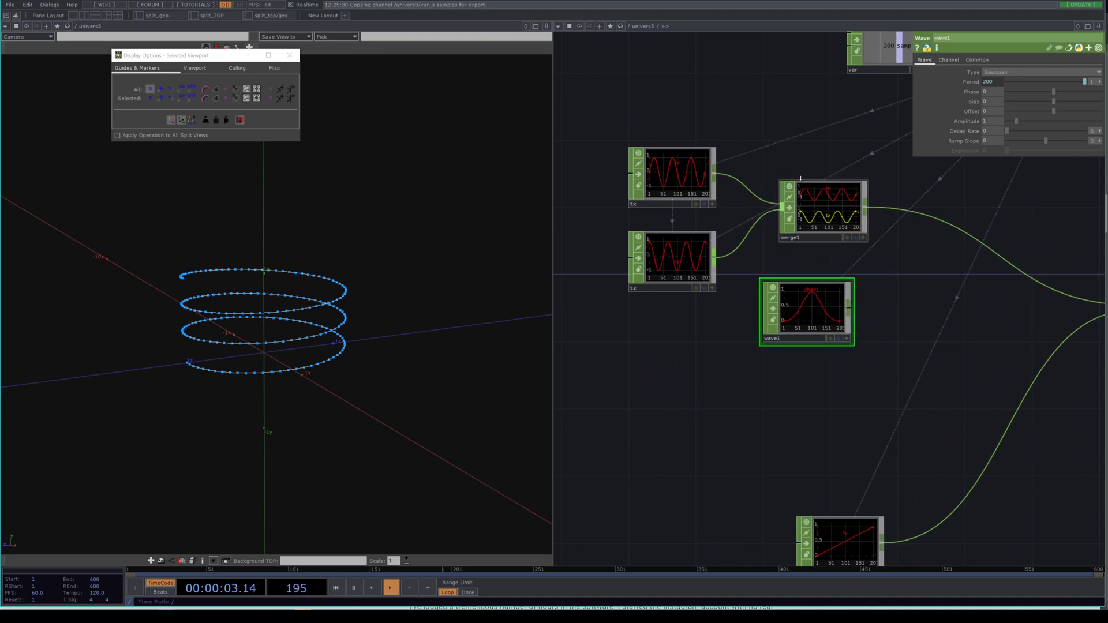
pyautogui.scroll(5, 793, 173)
pyautogui.scroll(3, 794, 173)
pyautogui.scroll(-3, 757, 242)
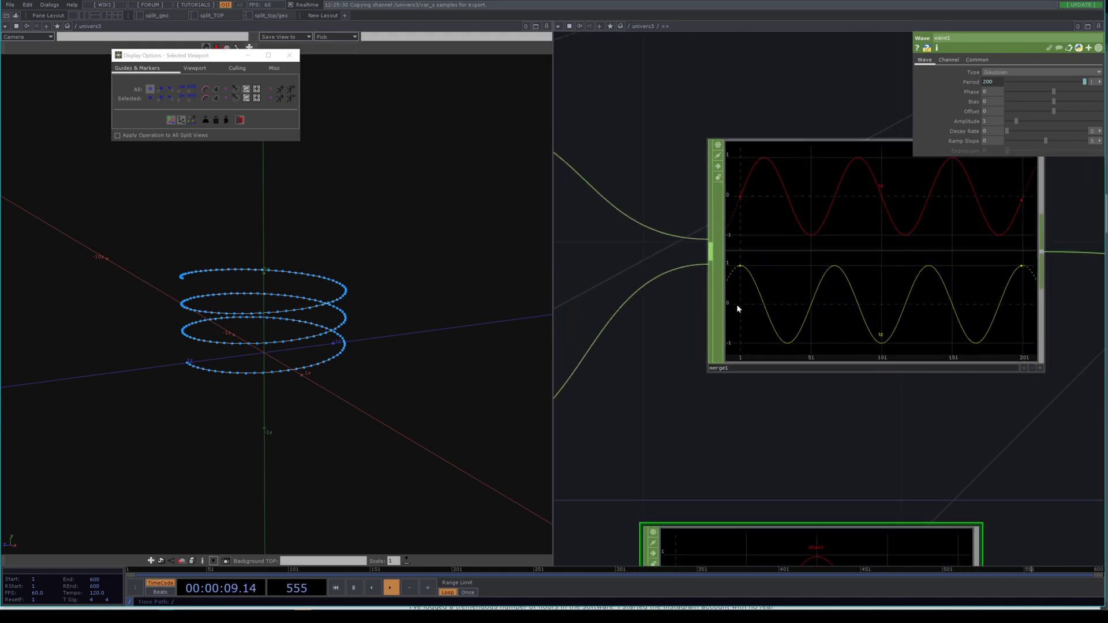
pyautogui.scroll(-3, 770, 325)
pyautogui.moveTo(883, 392); pyautogui.dragTo(683, 327)
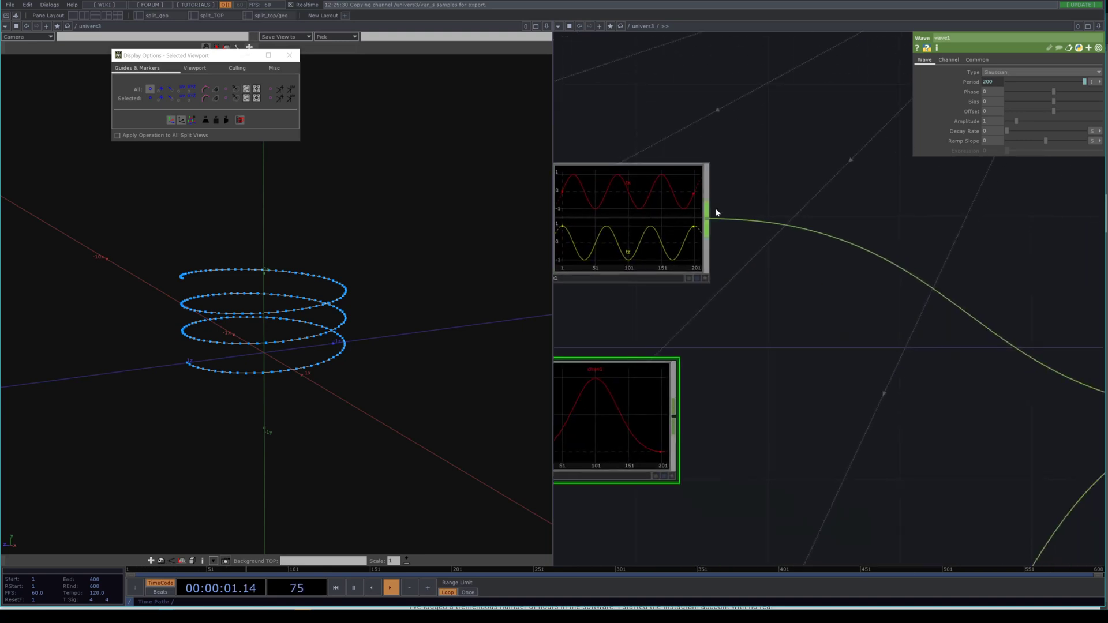
# Insert a Math CHOP on the wire between merge1 and math1, placed just after merge1
pyautogui.press('h')
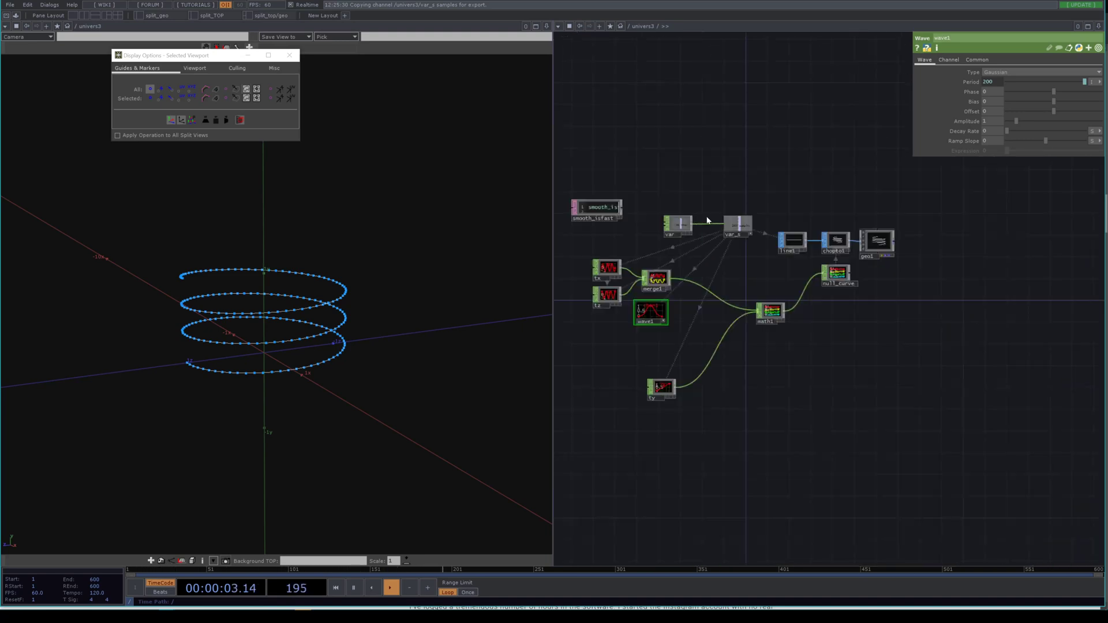
pyautogui.scroll(5, 669, 278)
pyautogui.press('Tab')
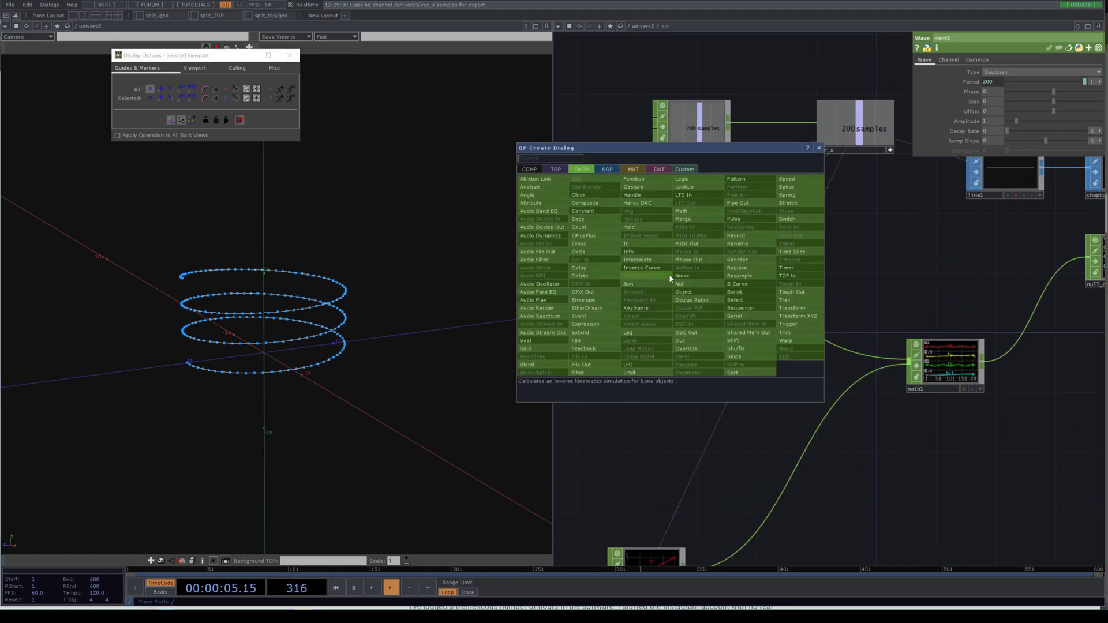
pyautogui.write('math')
pyautogui.press('Return')
pyautogui.click(669, 275)
pyautogui.moveTo(670, 276); pyautogui.dragTo(742, 323)
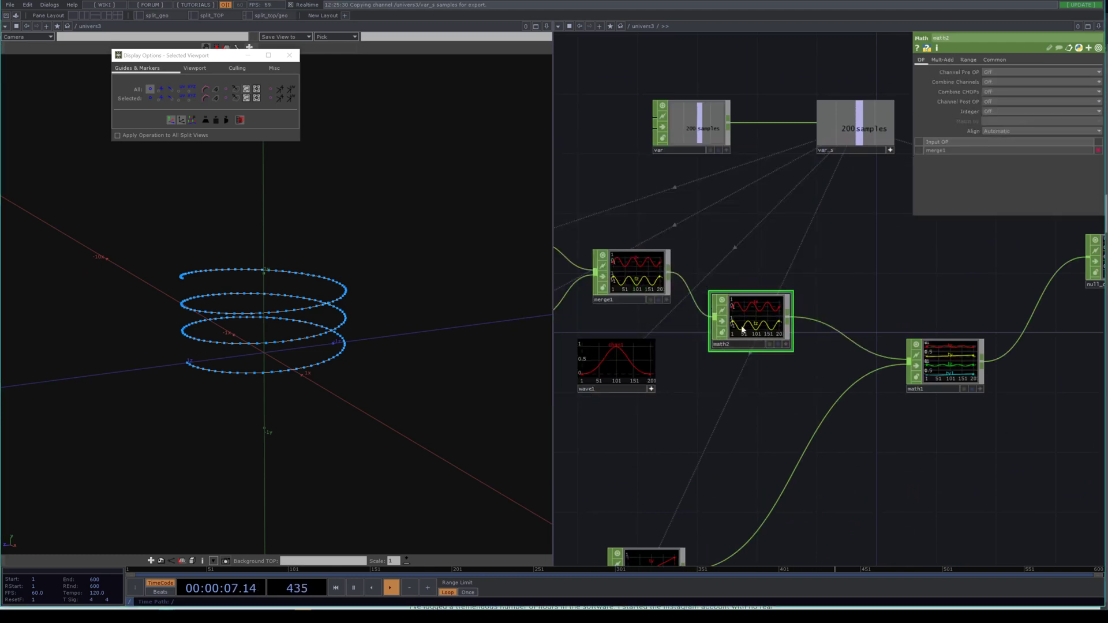
# Wire wave1 into math2 and set its Combine CHOPs operation to Multiply
pyautogui.moveTo(656, 366); pyautogui.dragTo(715, 317)
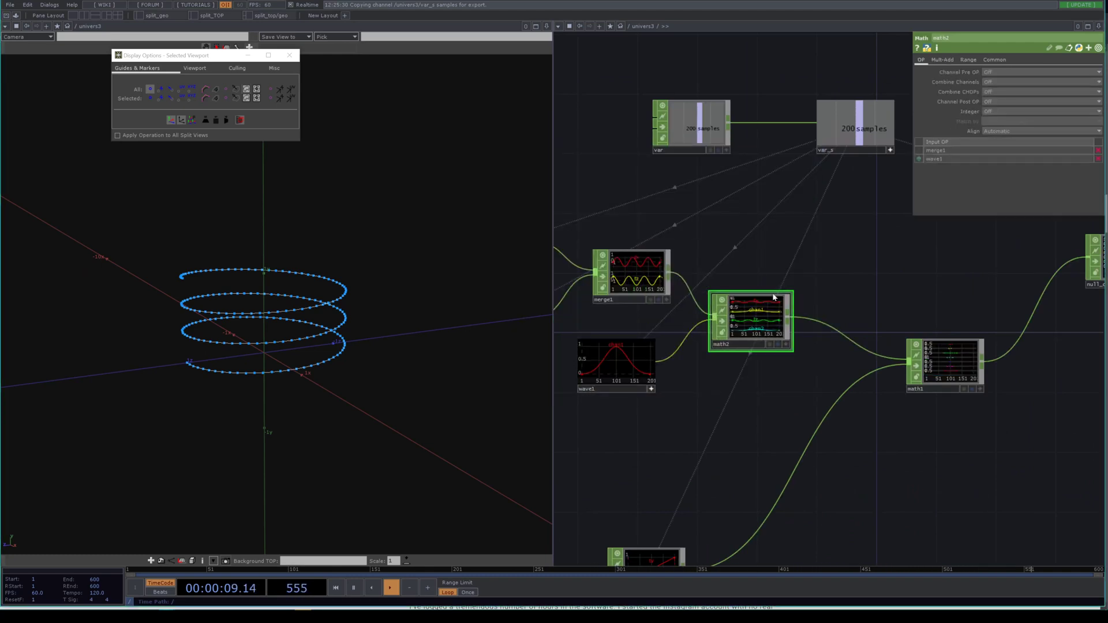
pyautogui.click(1001, 94)
pyautogui.click(995, 119)
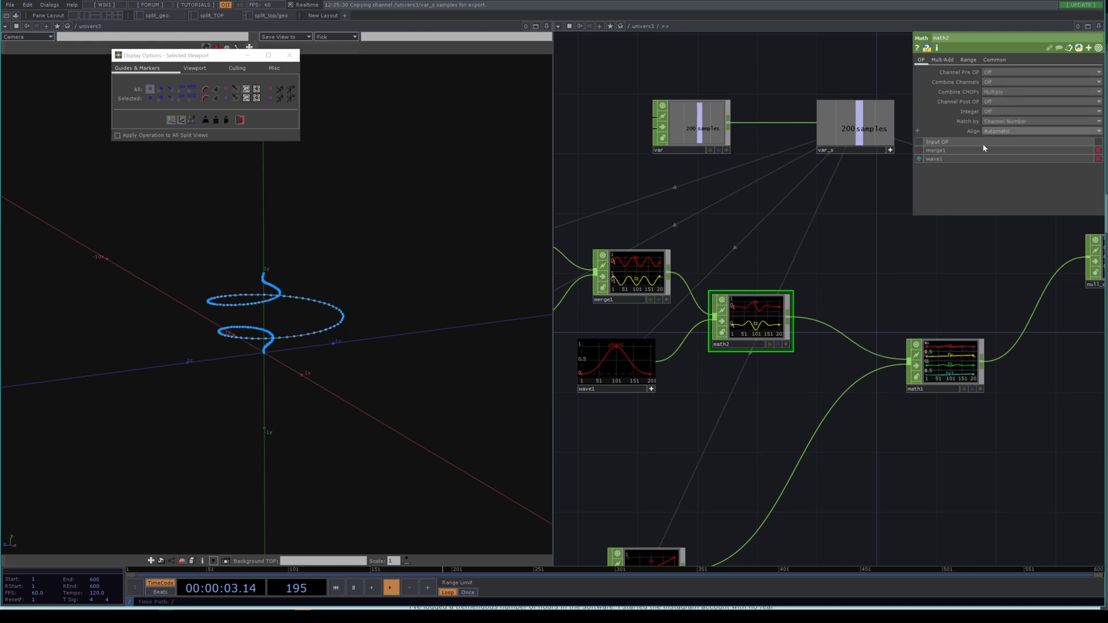
# Set the tx pattern's Number of Cycles to 6
pyautogui.moveTo(397, 302); pyautogui.dragTo(328, 287)
pyautogui.scroll(-2, 328, 288)
pyautogui.moveTo(689, 430); pyautogui.dragTo(838, 407)
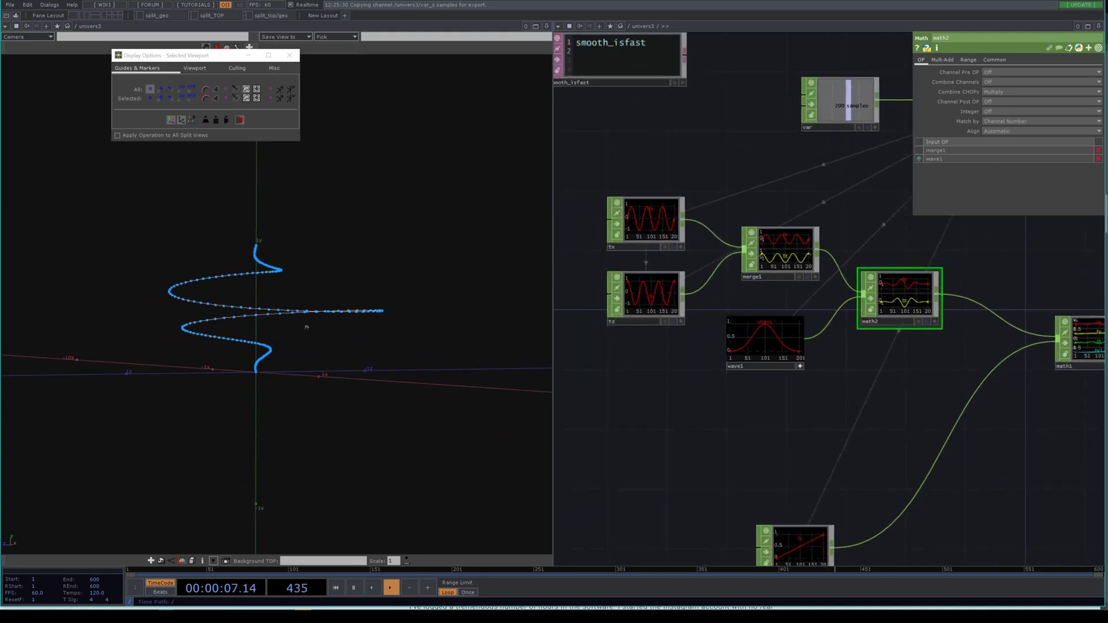
pyautogui.moveTo(307, 326); pyautogui.dragTo(388, 330)
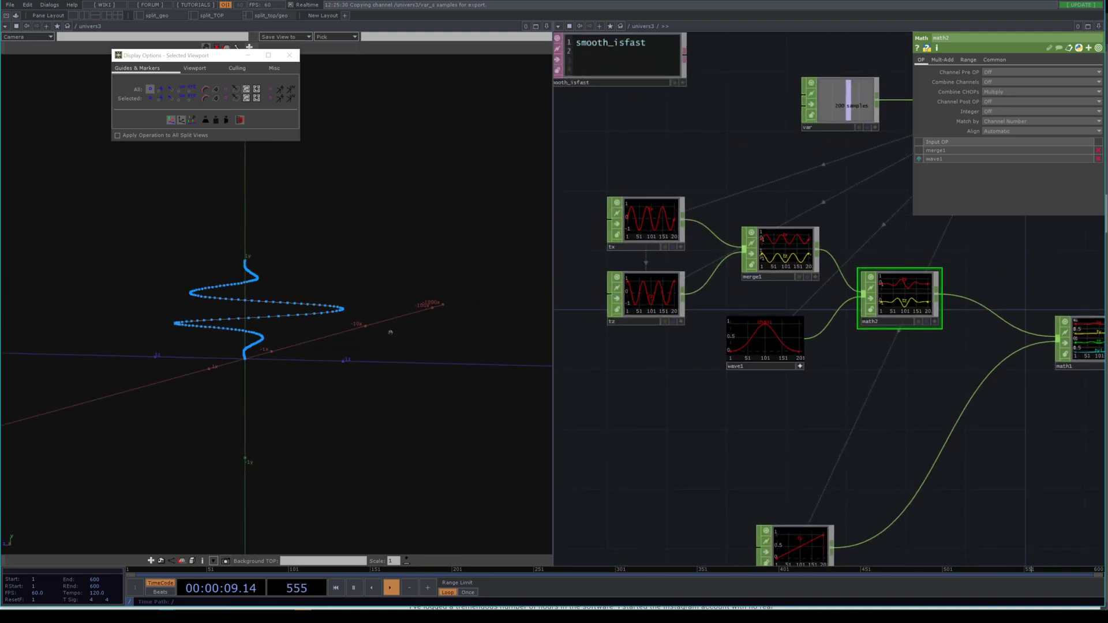
pyautogui.moveTo(655, 367); pyautogui.dragTo(651, 215, button='right')
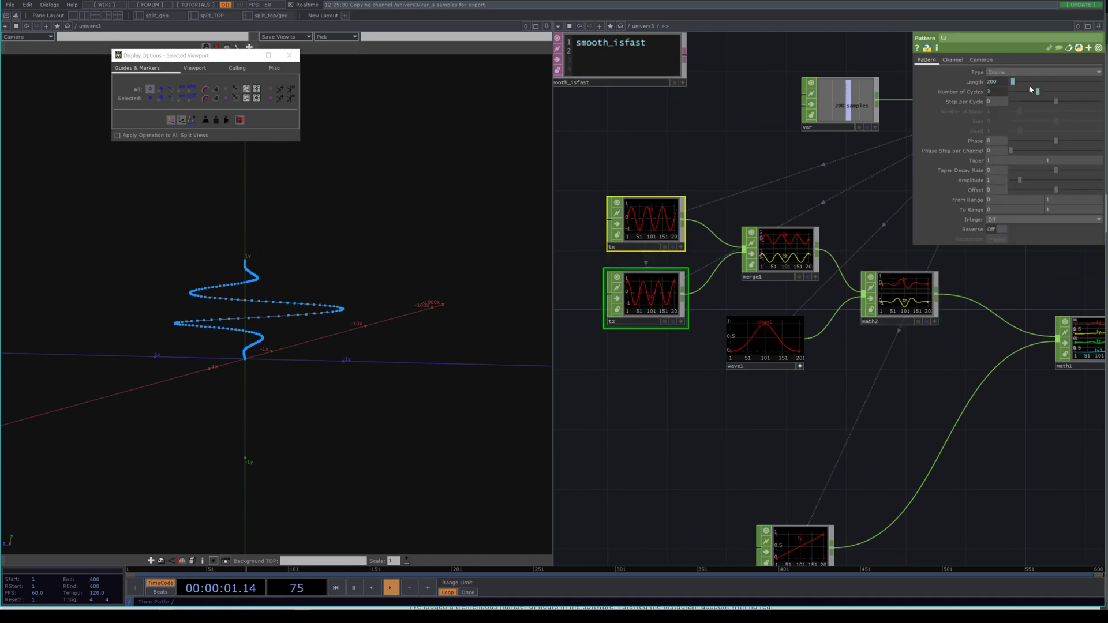
pyautogui.click(679, 222)
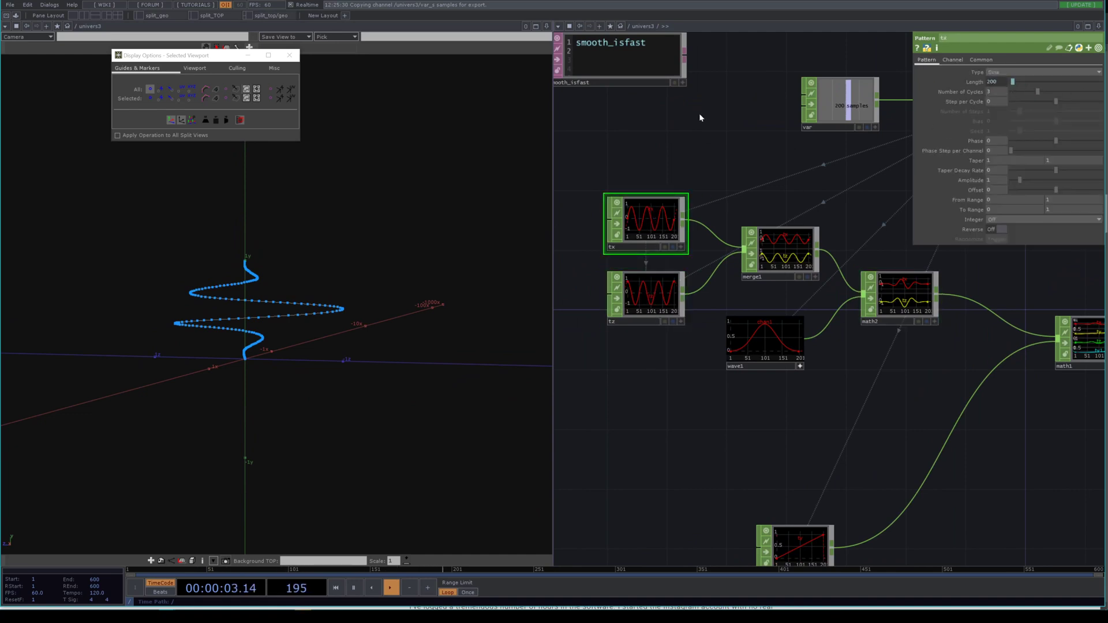
pyautogui.moveTo(233, 281); pyautogui.dragTo(309, 300)
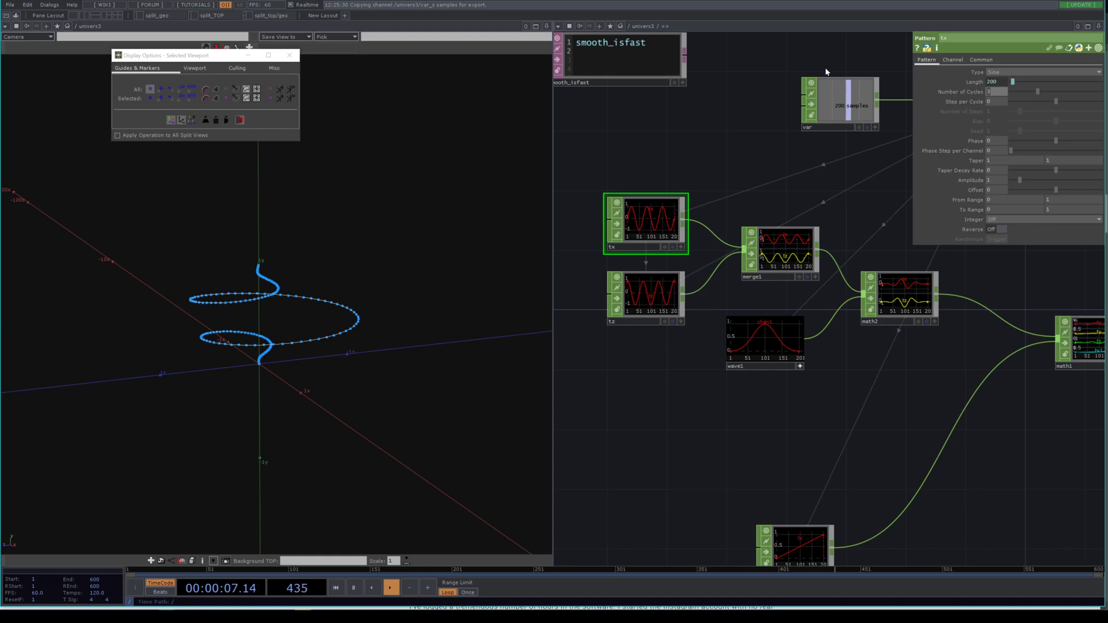
pyautogui.press('Return')
# Select tx and tz together, try an Amplitude of 0.1 and then set it to 0.2
pyautogui.moveTo(543, 254); pyautogui.dragTo(484, 275)
pyautogui.moveTo(648, 240); pyautogui.dragTo(644, 227, button='right')
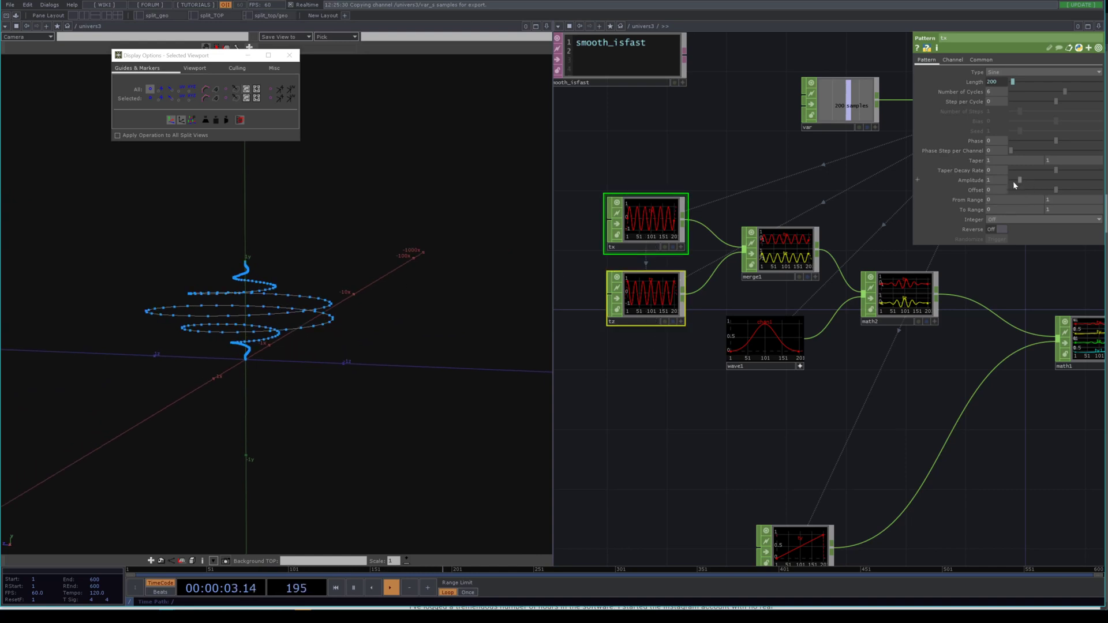
pyautogui.moveTo(994, 182)
pyautogui.mouseDown()
pyautogui.moveTo(992, 168)
pyautogui.moveTo(970, 168)
pyautogui.moveTo(1009, 181)
pyautogui.mouseUp()
pyautogui.click(996, 182)
pyautogui.scroll(6, 300, 200)
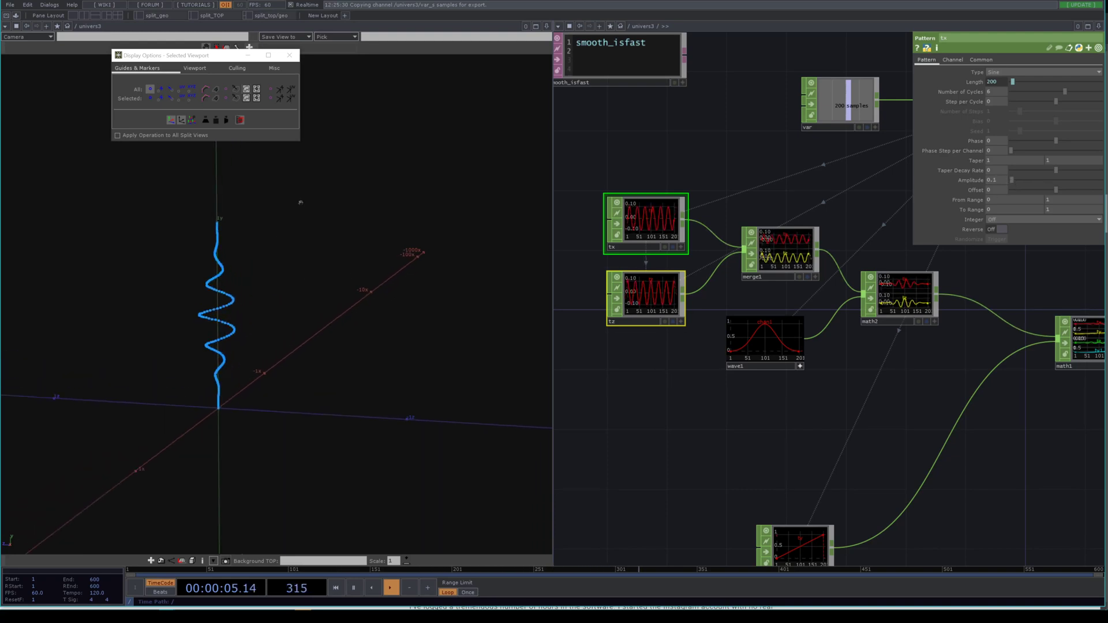
pyautogui.moveTo(299, 200); pyautogui.dragTo(252, 229)
pyautogui.scroll(3, 253, 229)
pyautogui.moveTo(253, 230); pyautogui.dragTo(349, 318, button='right')
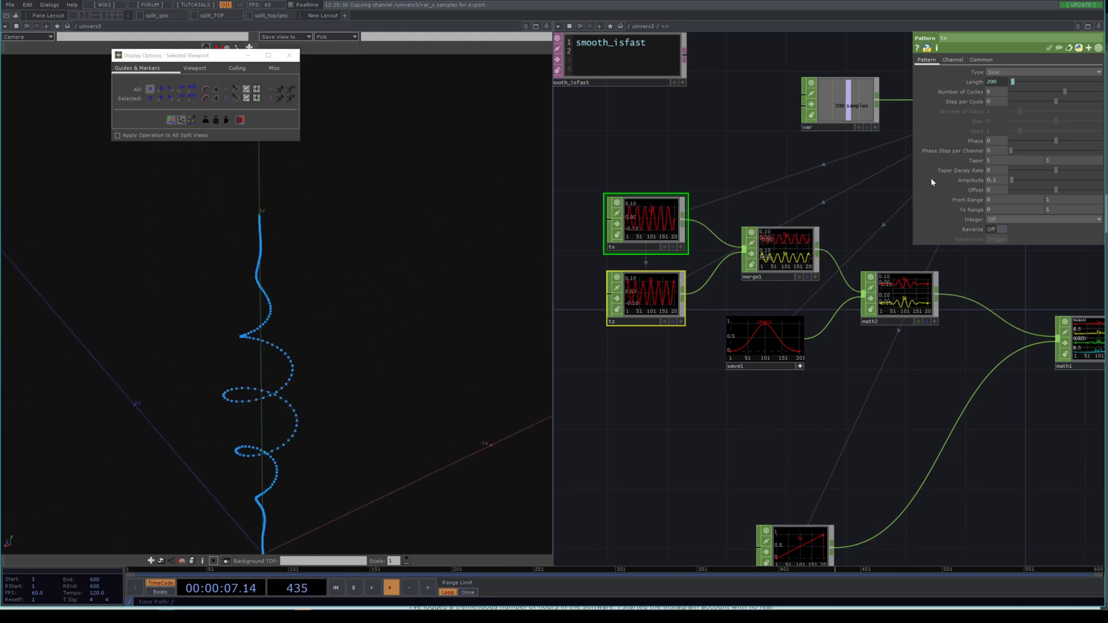
pyautogui.press('Return')
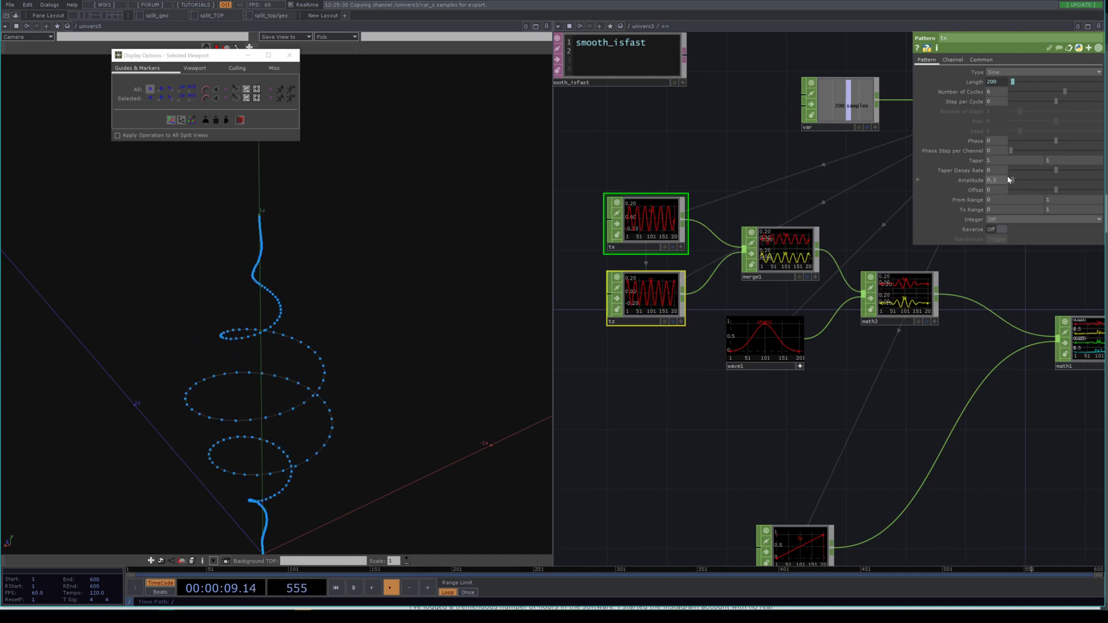
# Set the Number of Cycles of the selected tx and tz patterns to 8
pyautogui.moveTo(406, 376); pyautogui.dragTo(335, 441)
pyautogui.scroll(-3, 336, 442)
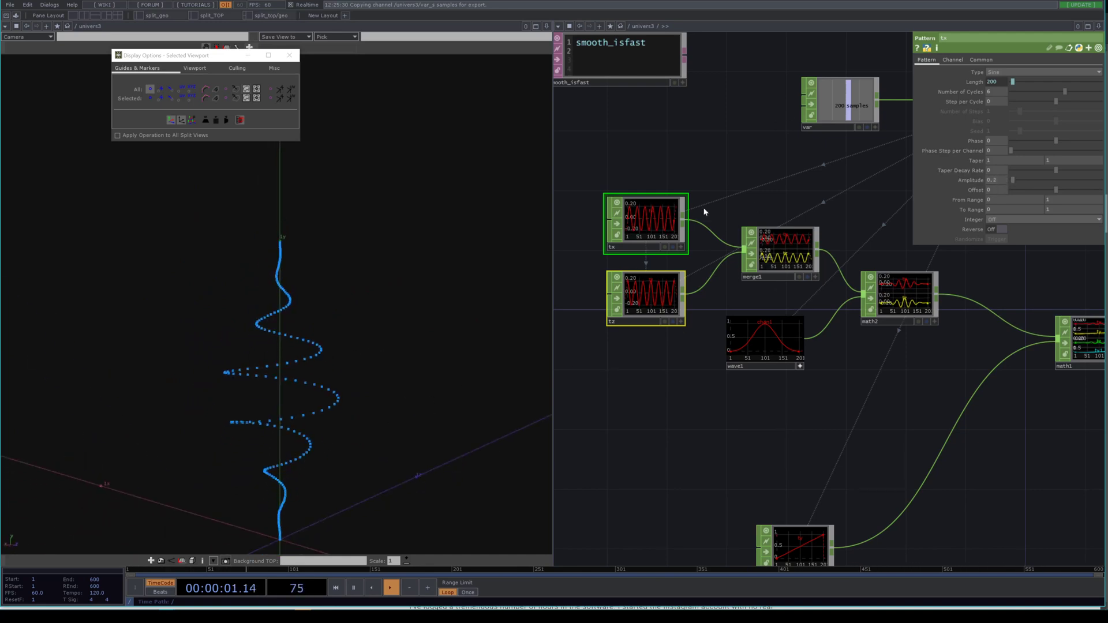
pyautogui.write('8')
pyautogui.press('Return')
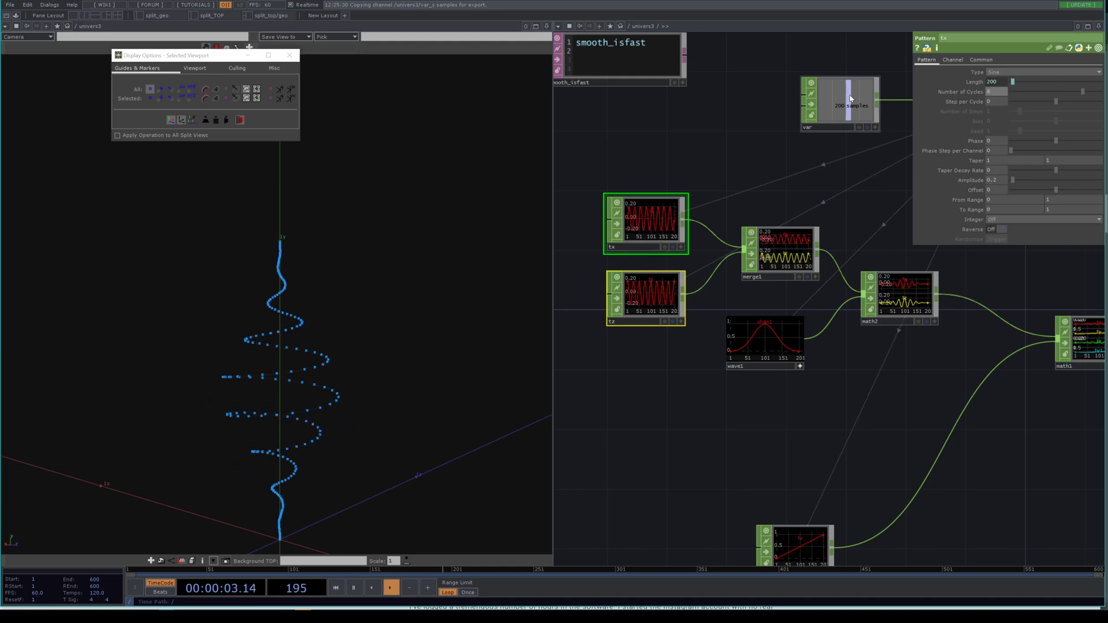
# Set the samples value in the var Constant CHOP to 1000
pyautogui.moveTo(326, 299); pyautogui.dragTo(316, 404)
pyautogui.moveTo(694, 141); pyautogui.dragTo(656, 266)
pyautogui.click(828, 219)
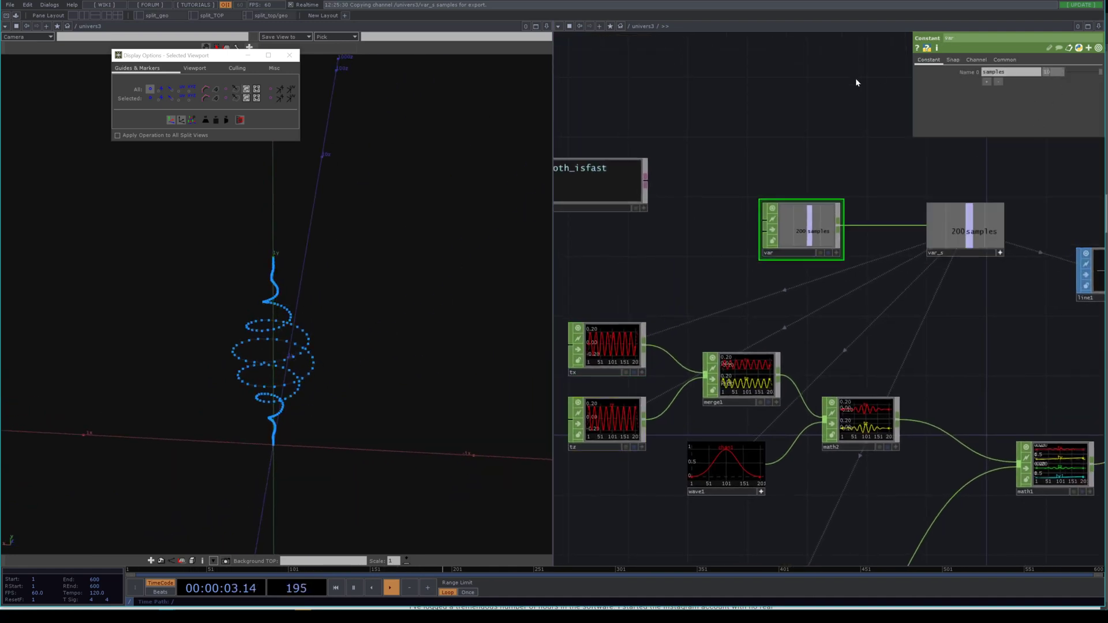
pyautogui.write('00')
pyautogui.press('Return')
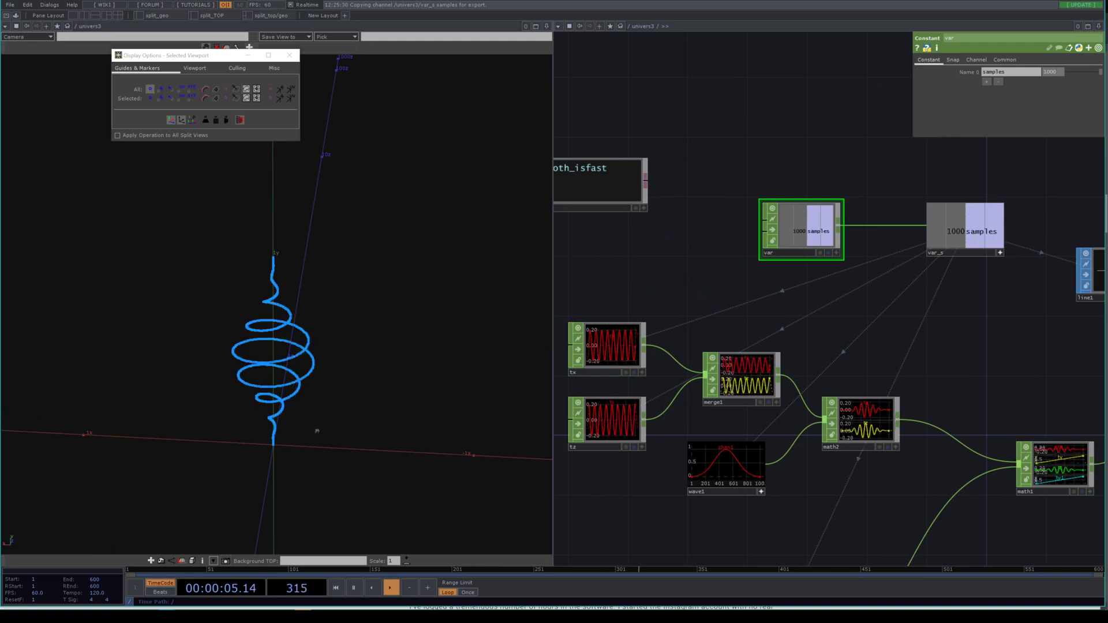
# Examine the spiral's point density and shape up close and from several angles, and survey the whole network
pyautogui.moveTo(317, 431); pyautogui.dragTo(281, 413)
pyautogui.scroll(4, 298, 427)
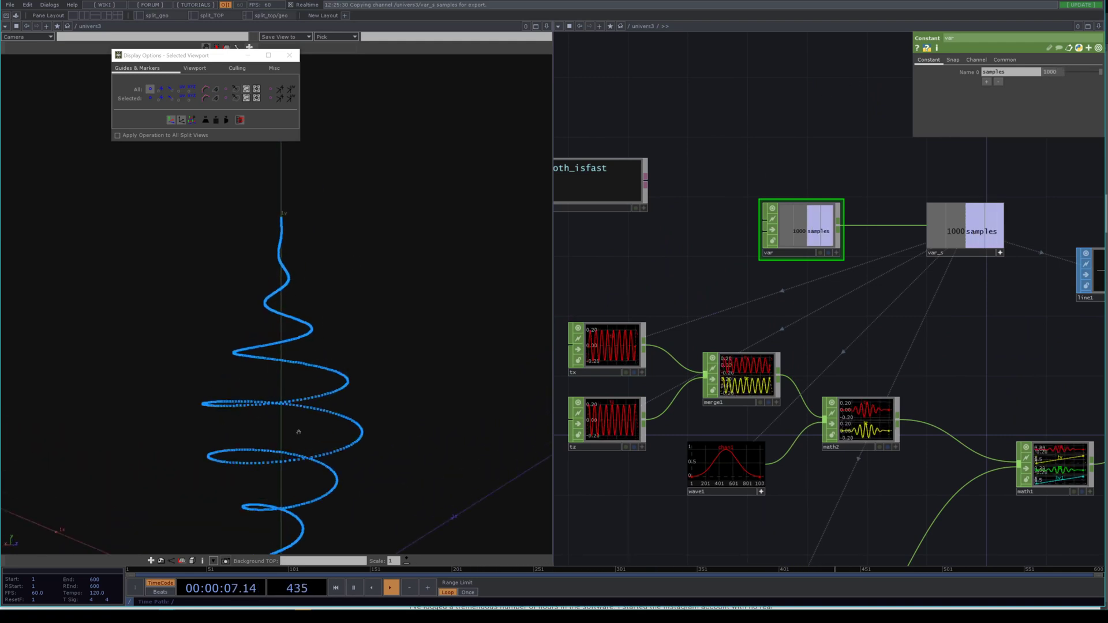
pyautogui.scroll(3, 238, 405)
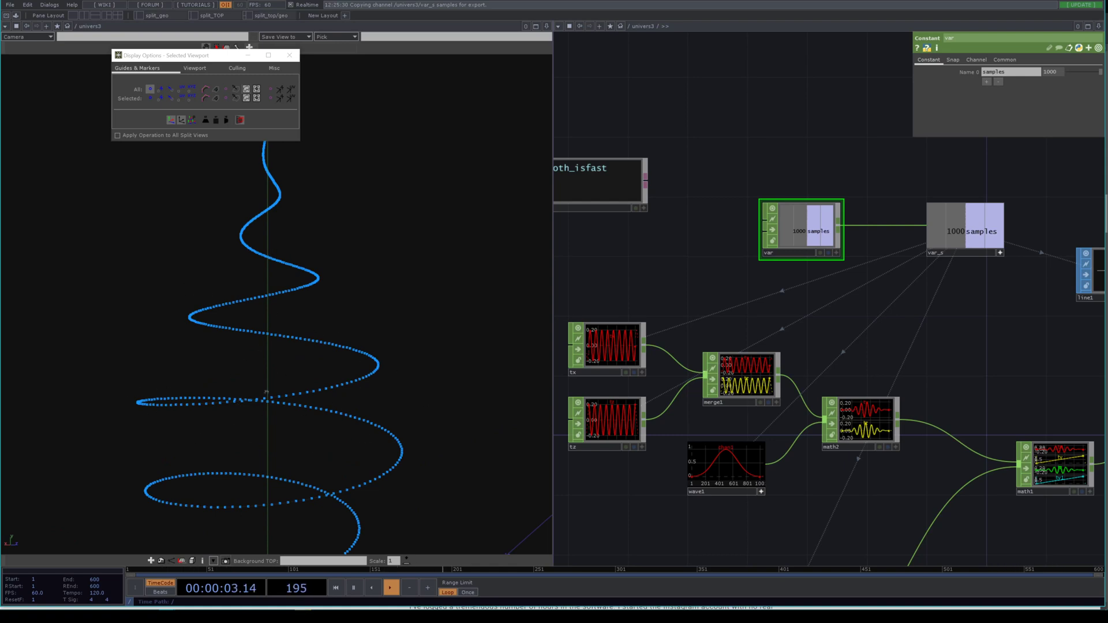
pyautogui.scroll(5, 359, 390)
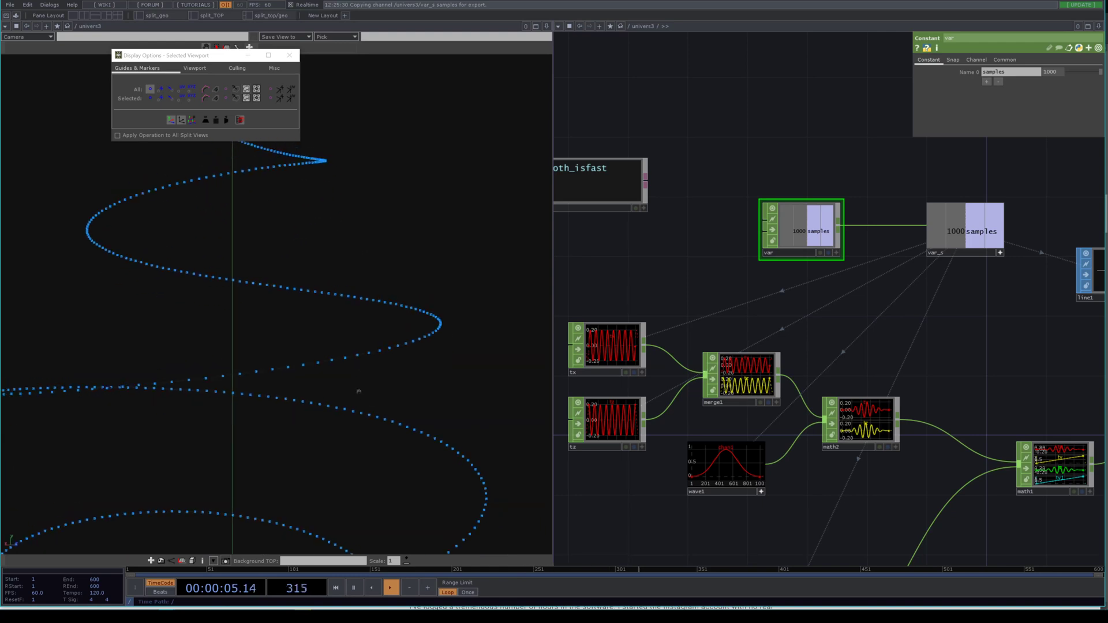
pyautogui.moveTo(289, 98); pyautogui.dragTo(331, 354, button='right')
pyautogui.moveTo(322, 246); pyautogui.dragTo(324, 344, button='right')
pyautogui.moveTo(324, 344); pyautogui.dragTo(378, 474, button='middle')
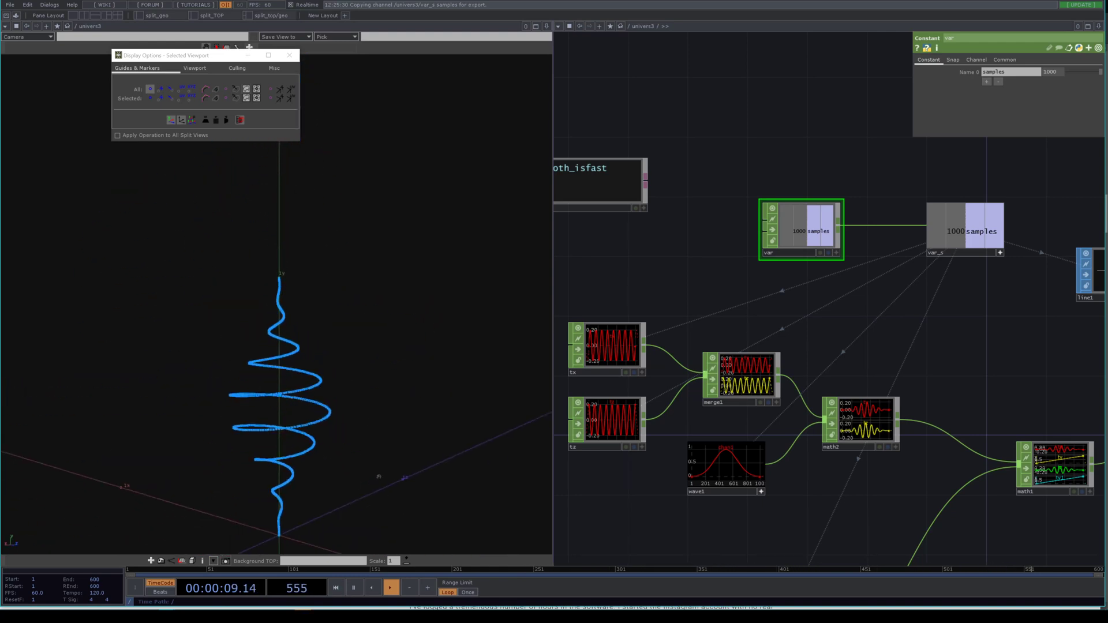
pyautogui.moveTo(379, 475); pyautogui.dragTo(372, 374, button='right')
pyautogui.moveTo(767, 334); pyautogui.dragTo(653, 326)
pyautogui.scroll(-6, 705, 350)
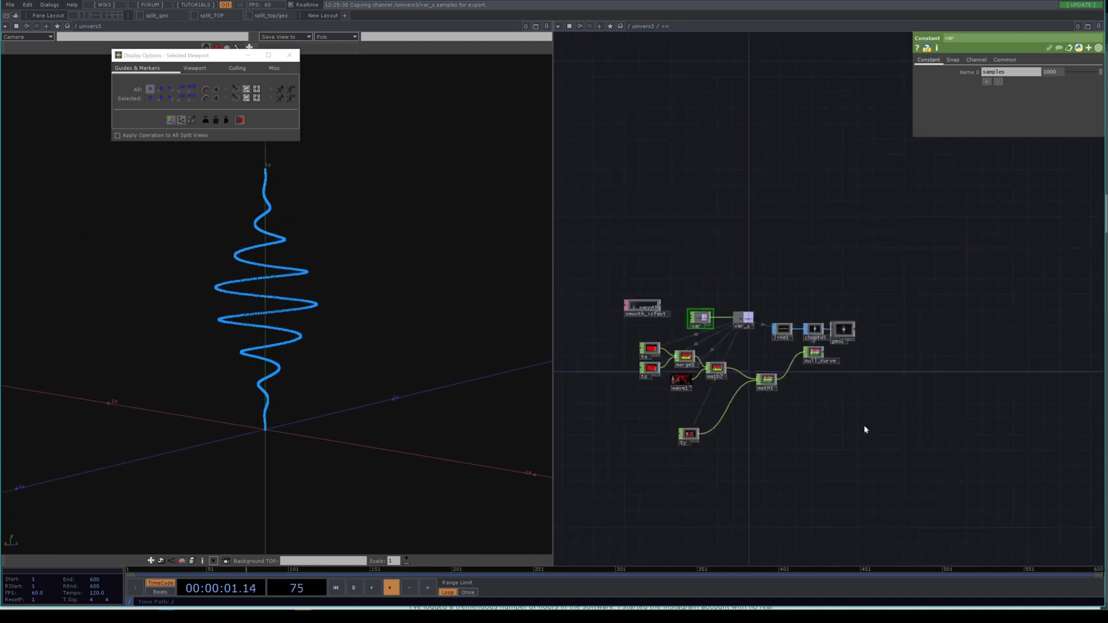
# Move geo1 further away from chopto1 to make room in the network for more nodes
pyautogui.scroll(5, 845, 346)
pyautogui.scroll(5, 825, 323)
pyautogui.moveTo(854, 475); pyautogui.dragTo(752, 461)
pyautogui.moveTo(747, 300); pyautogui.dragTo(918, 326)
pyautogui.scroll(-4, 918, 326)
pyautogui.moveTo(841, 400); pyautogui.dragTo(678, 448)
pyautogui.moveTo(782, 380); pyautogui.dragTo(768, 422)
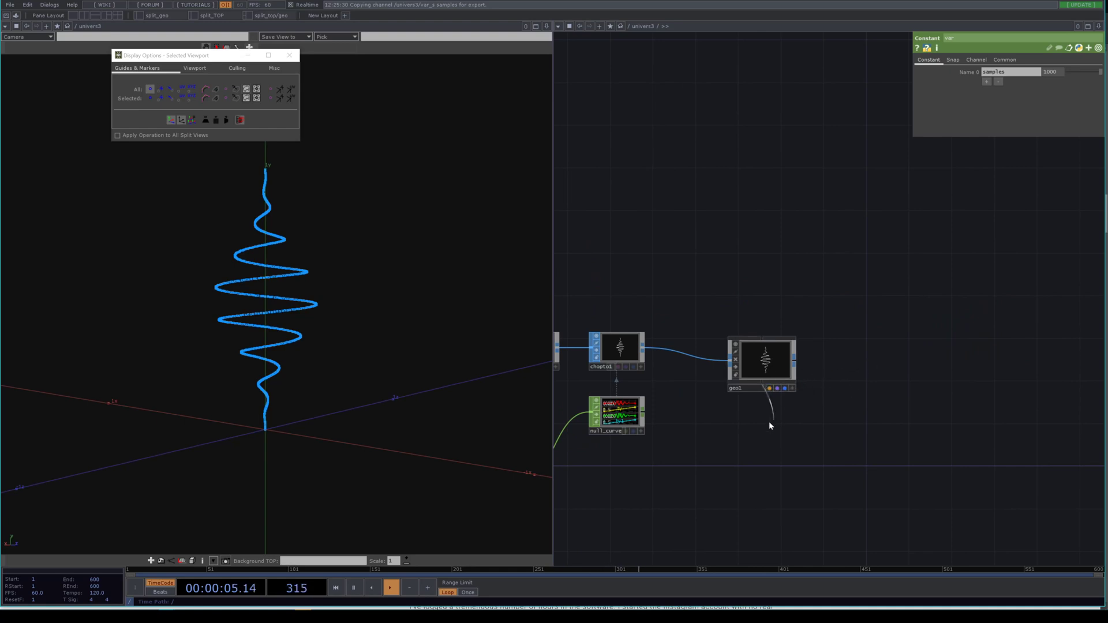
pyautogui.moveTo(768, 353); pyautogui.dragTo(909, 324)
pyautogui.moveTo(651, 320); pyautogui.dragTo(746, 323)
# Add a Sphere SOP in the empty area above chopto1
pyautogui.press('Tab')
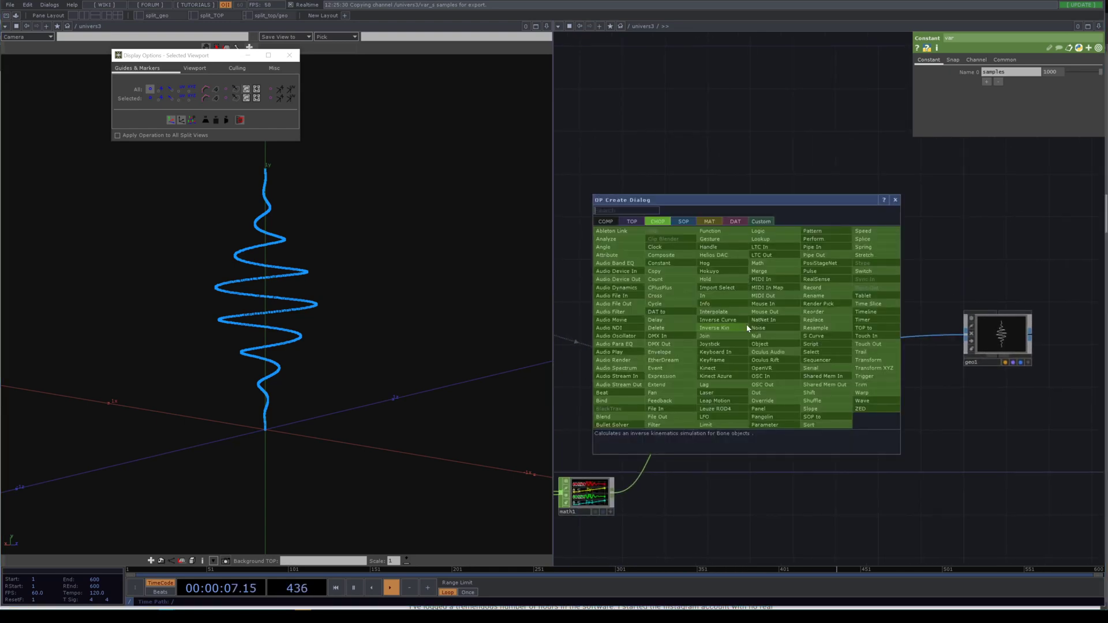
pyautogui.write('sphere')
pyautogui.press('Tab')
pyautogui.press('Tab')
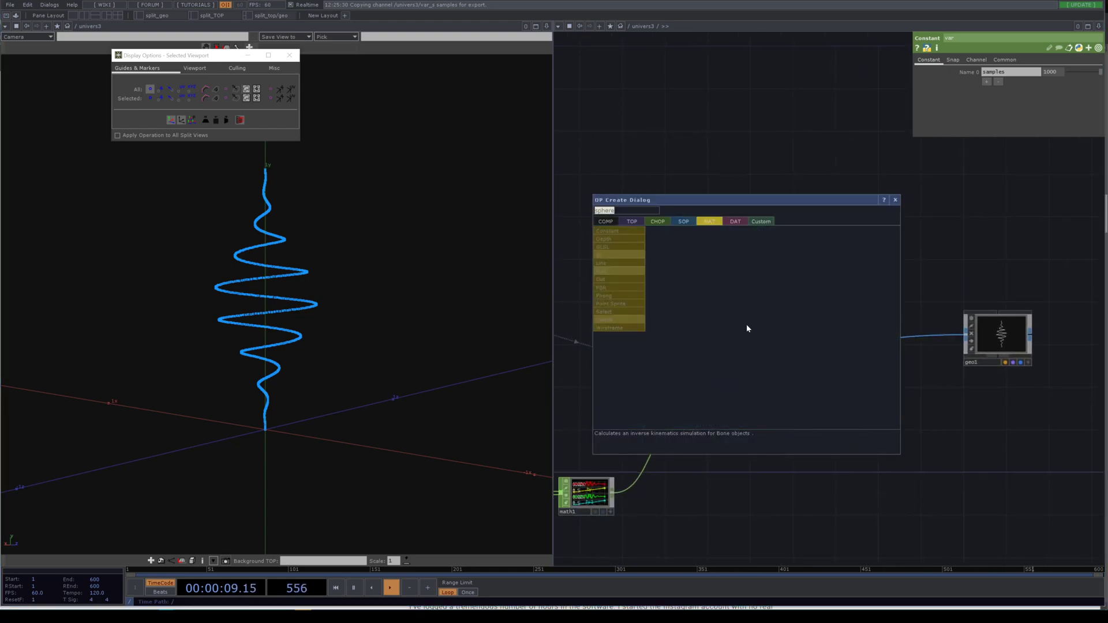
pyautogui.click(683, 221)
pyautogui.click(762, 337)
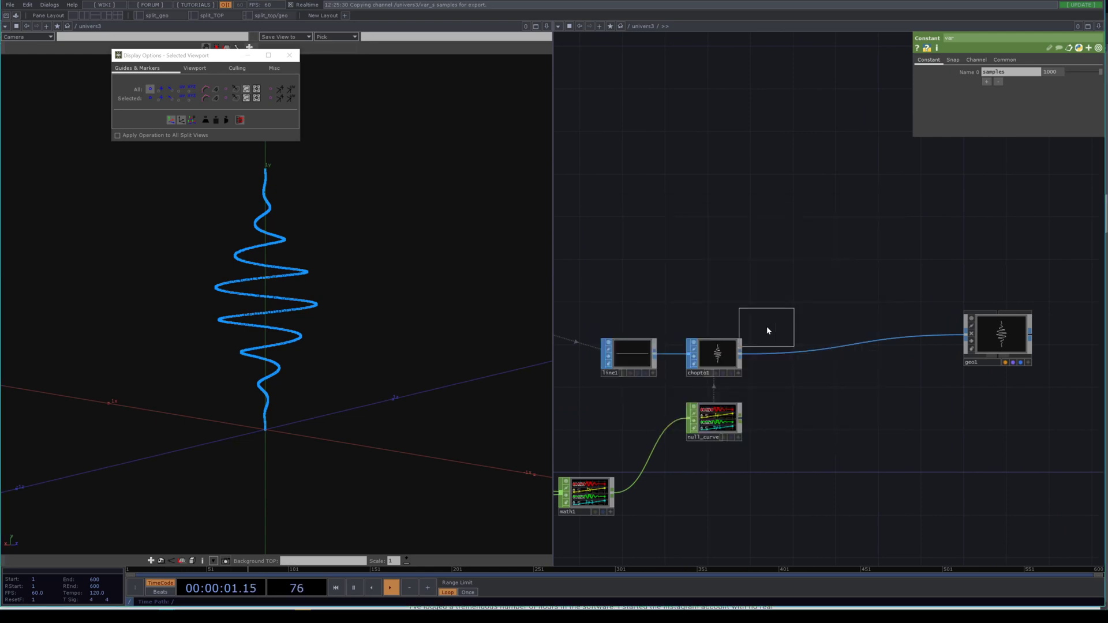
pyautogui.click(705, 180)
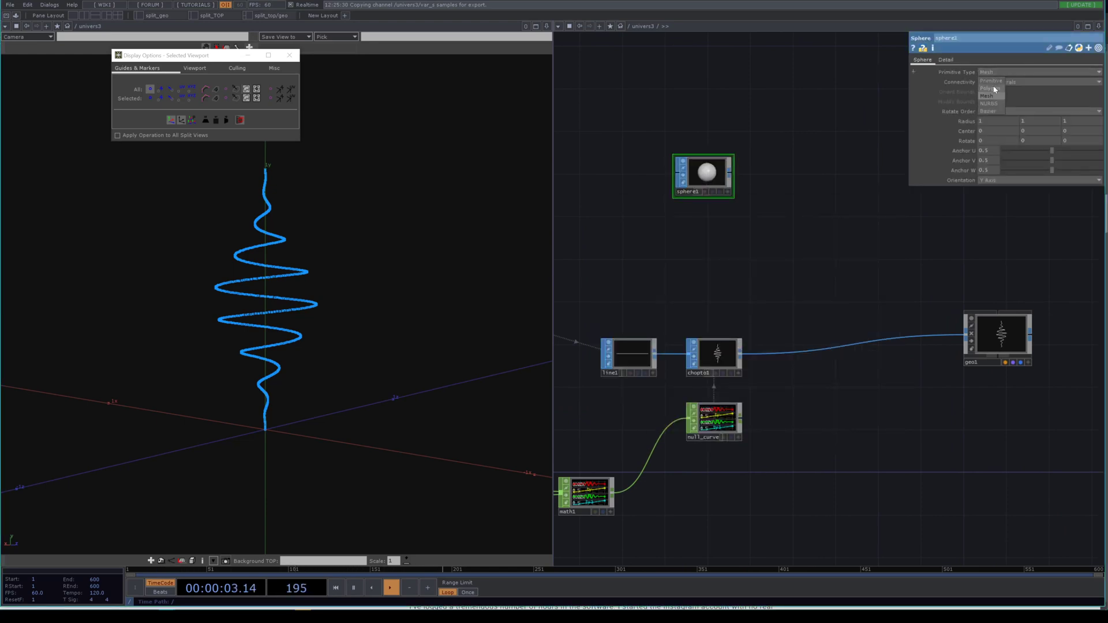
# Set the sphere's Primitive Type to Polygon and inspect its detail settings and faceting up close
pyautogui.click(995, 90)
pyautogui.click(946, 60)
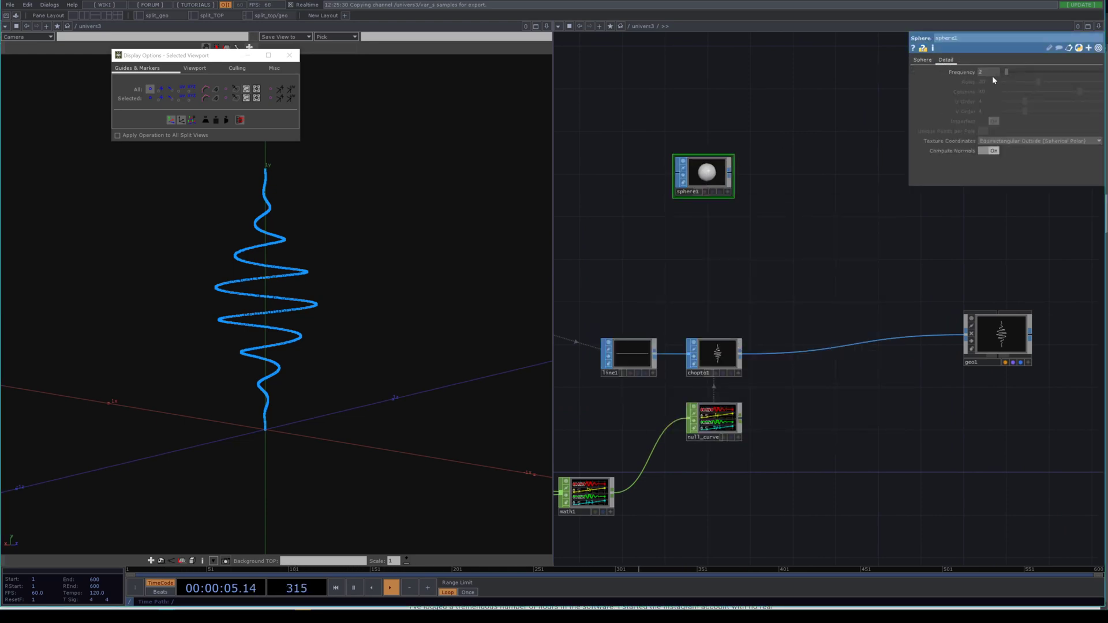
pyautogui.scroll(5, 1007, 81)
pyautogui.scroll(-5, 854, 178)
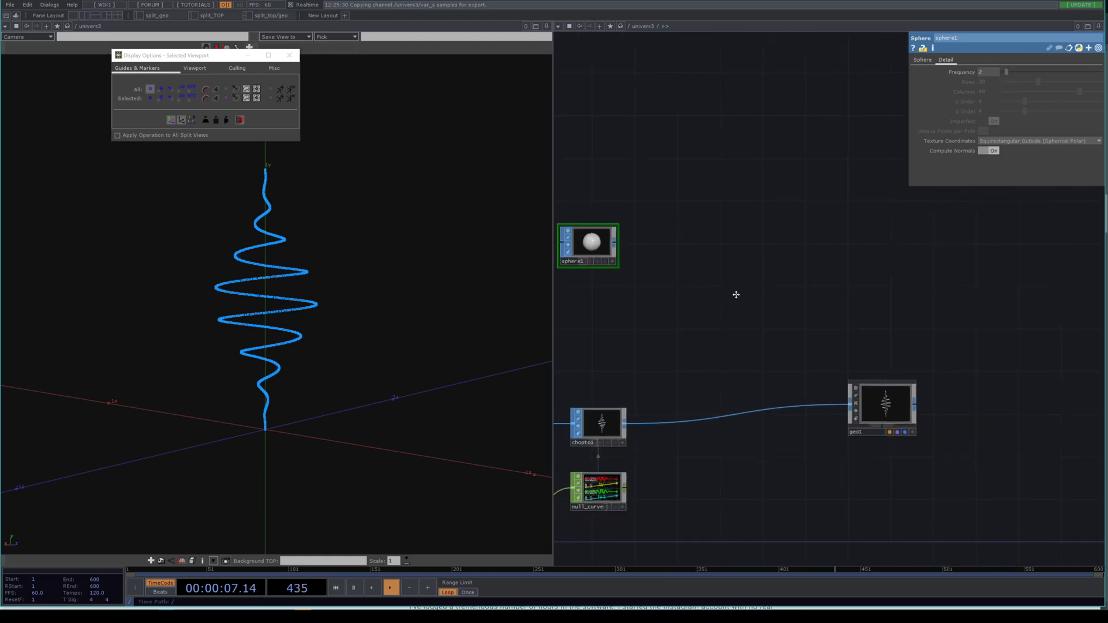
pyautogui.moveTo(734, 294); pyautogui.dragTo(822, 301)
pyautogui.scroll(3, 721, 258)
pyautogui.scroll(6, 722, 258)
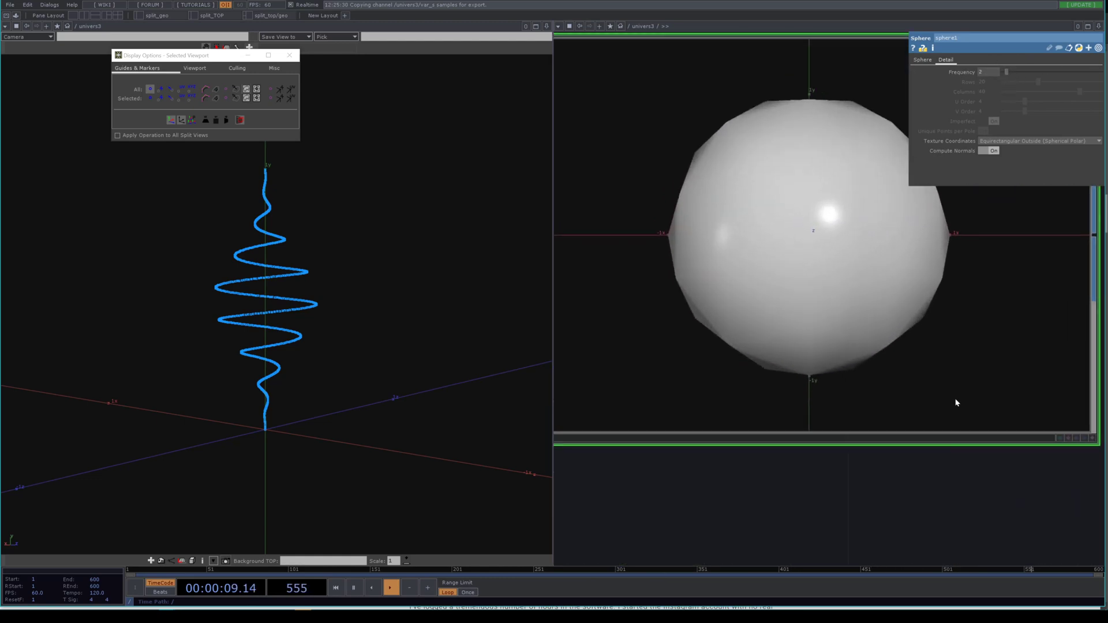
pyautogui.scroll(-1, 929, 481)
pyautogui.click(1044, 447)
# Append a Transform SOP to sphere1 and set its Uniform Scale to 0.05
pyautogui.moveTo(844, 305); pyautogui.dragTo(829, 372)
pyautogui.scroll(-5, 912, 456)
pyautogui.rightClick(853, 355)
pyautogui.write('tr')
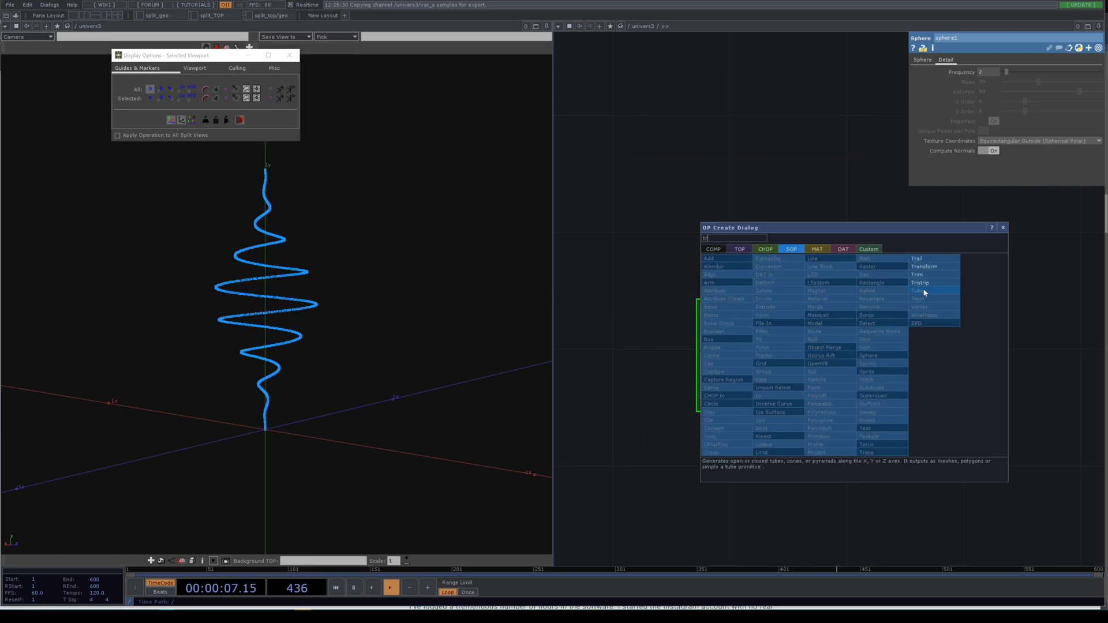
pyautogui.click(924, 267)
pyautogui.click(1015, 369)
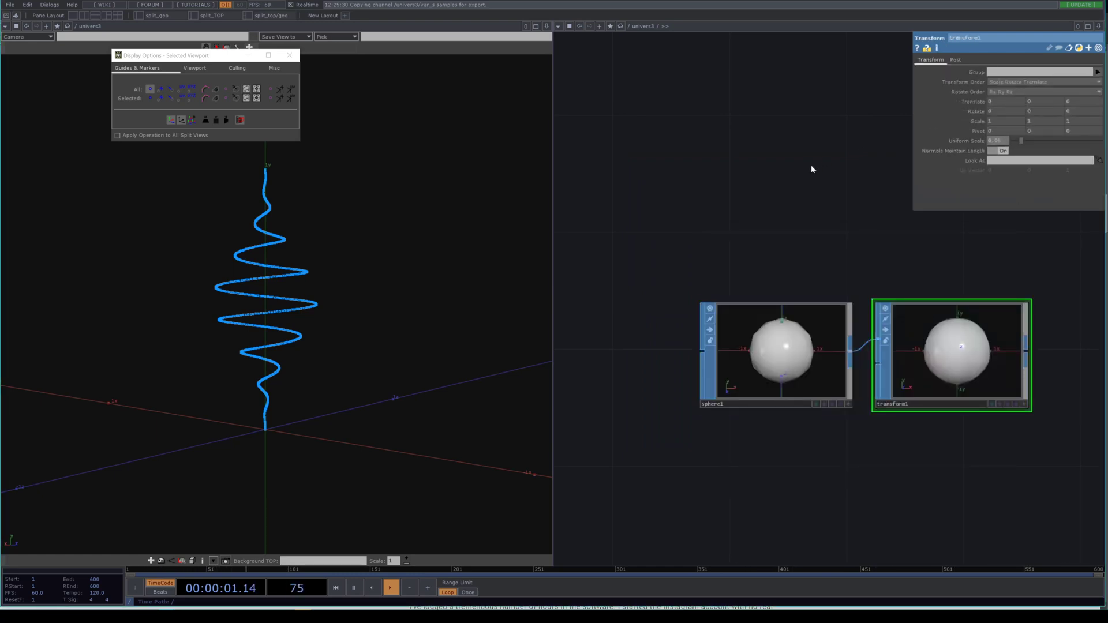
pyautogui.press('Return')
# Move sphere1 and transform1 beside geo1 and wire transform1 into geo1 in place of chopto1
pyautogui.scroll(-5, 878, 448)
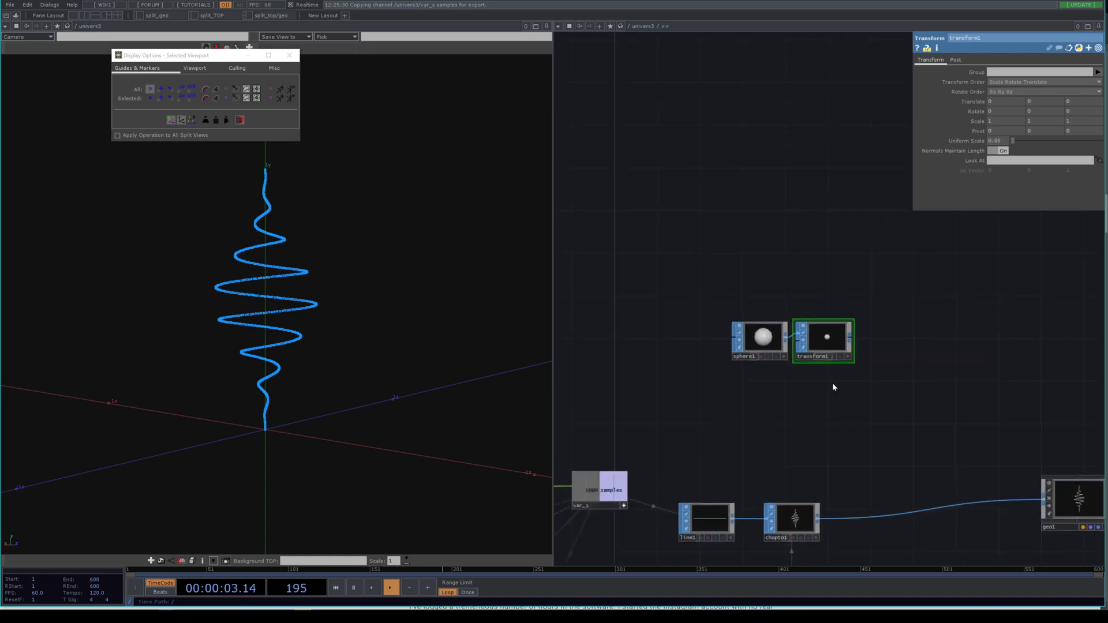
pyautogui.moveTo(848, 408); pyautogui.dragTo(705, 274)
pyautogui.hotkey('ctrl', 'c')
pyautogui.hotkey('ctrl', 'v')
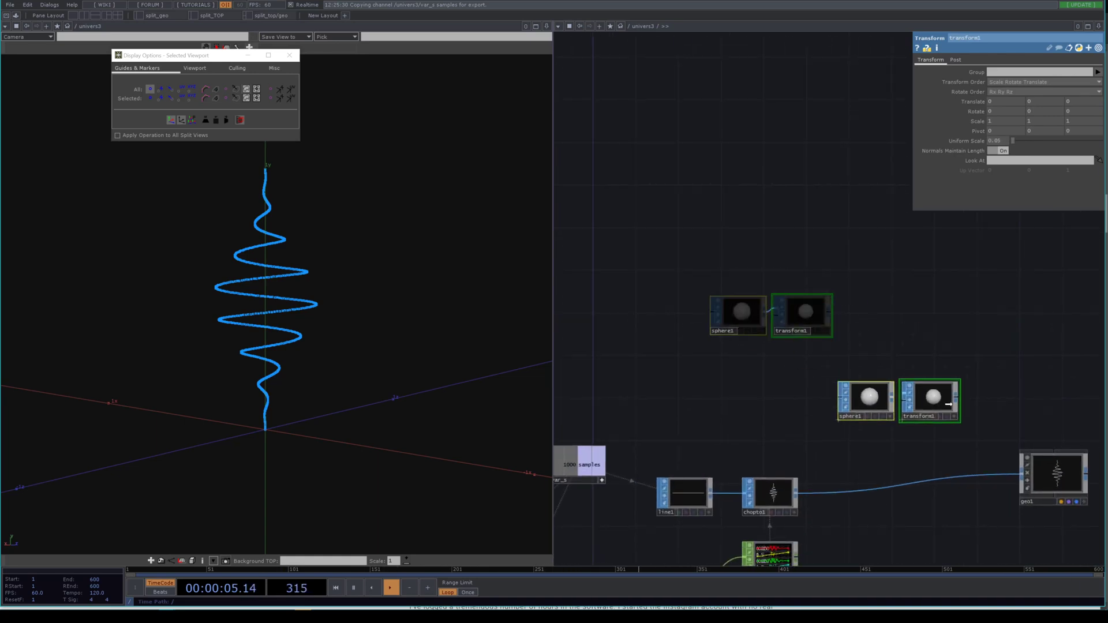
pyautogui.click(959, 415)
pyautogui.moveTo(967, 408); pyautogui.dragTo(1050, 434)
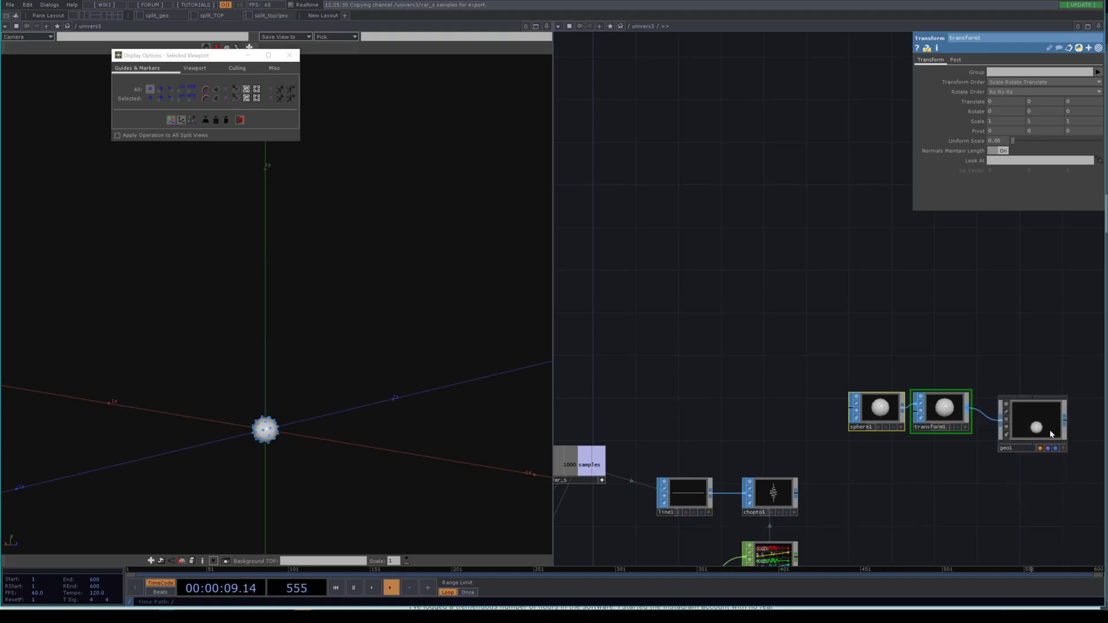
# Append a Null SOP to chopto1 and rename it null_pos
pyautogui.moveTo(916, 544); pyautogui.dragTo(790, 455)
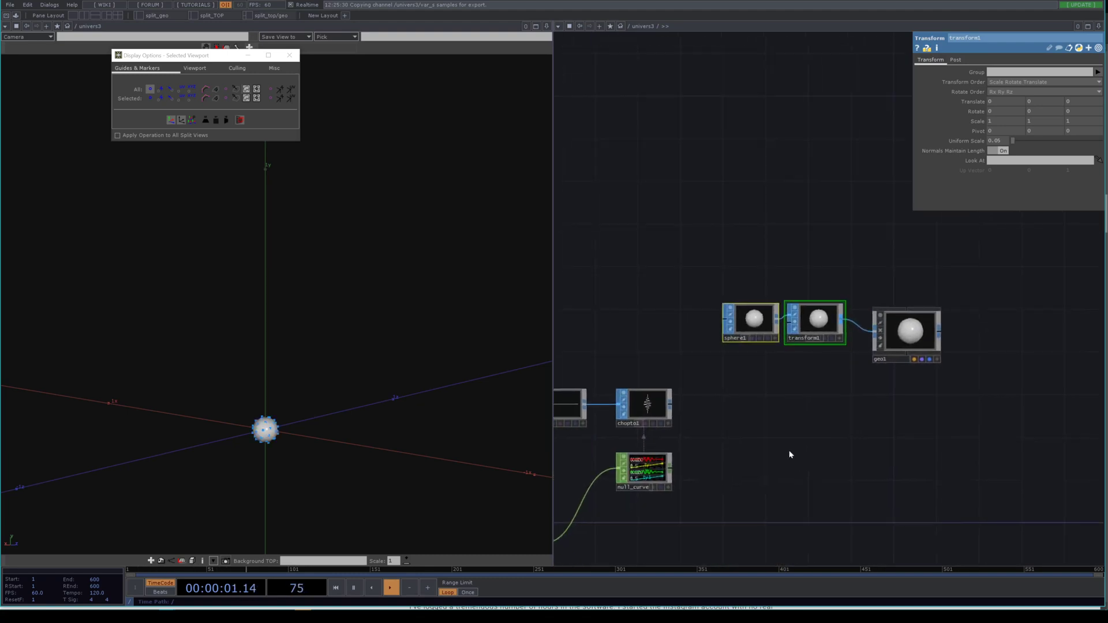
pyautogui.rightClick(670, 408)
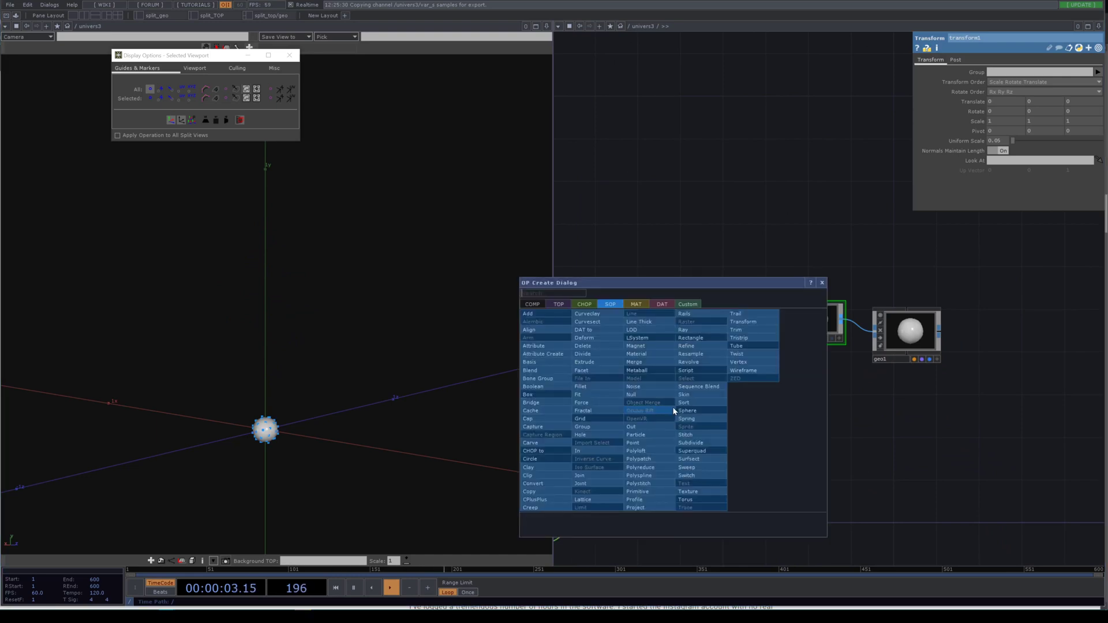
pyautogui.click(651, 396)
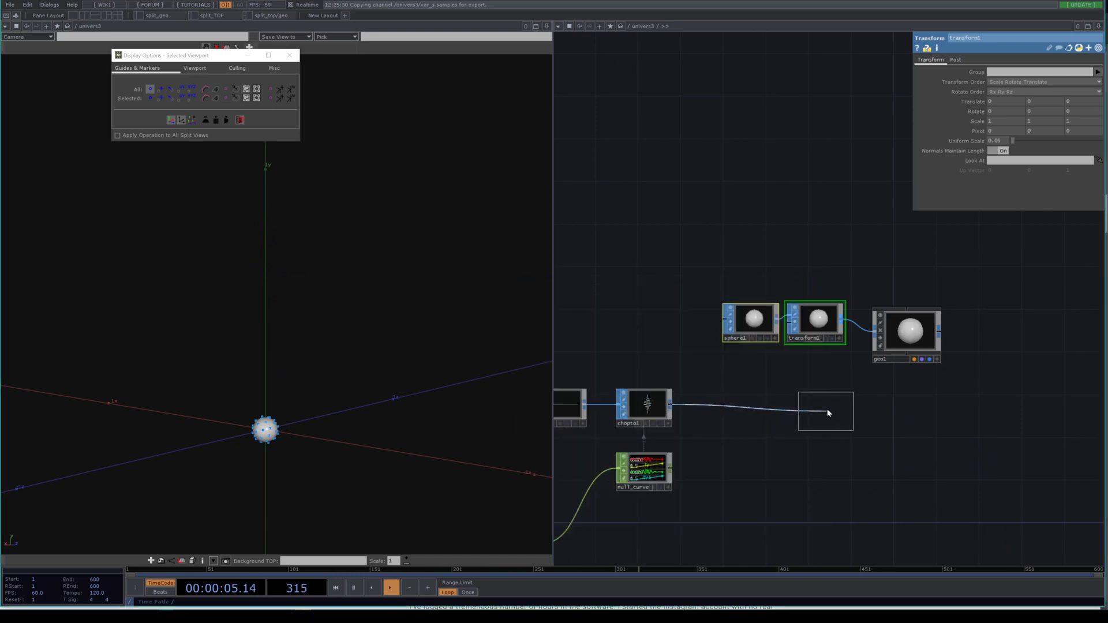
pyautogui.click(828, 412)
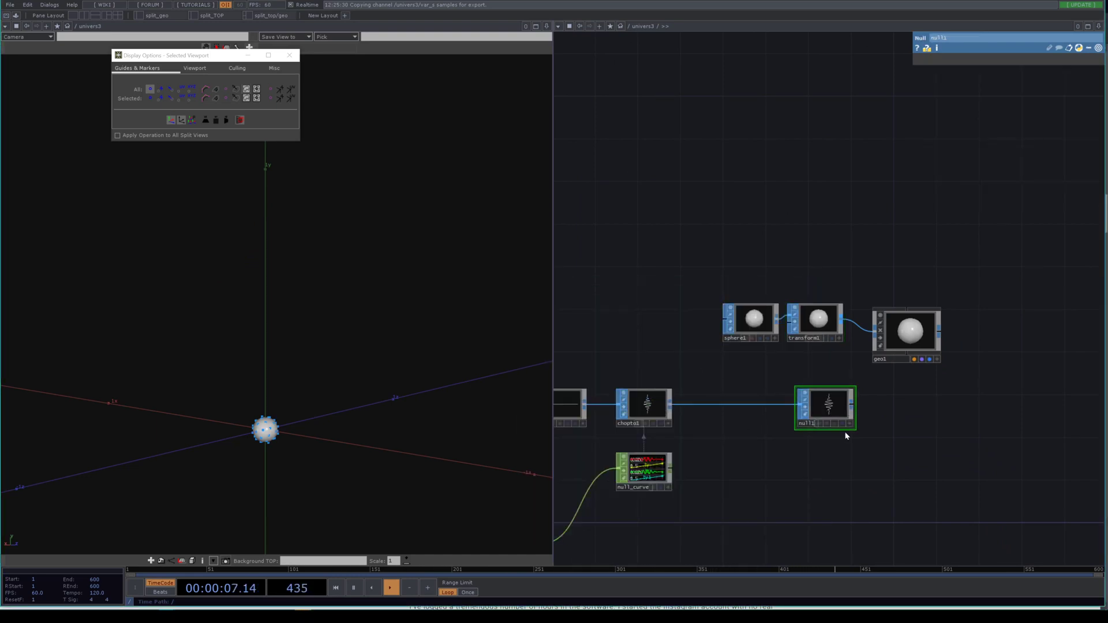
pyautogui.scroll(5, 806, 426)
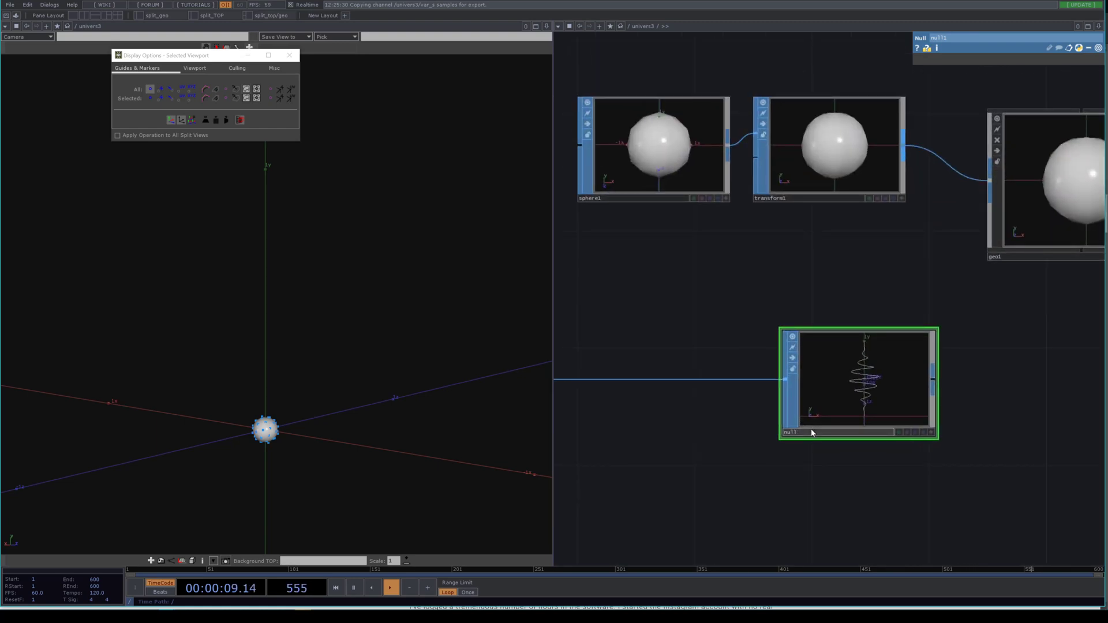
pyautogui.press('Return')
pyautogui.scroll(-3, 831, 416)
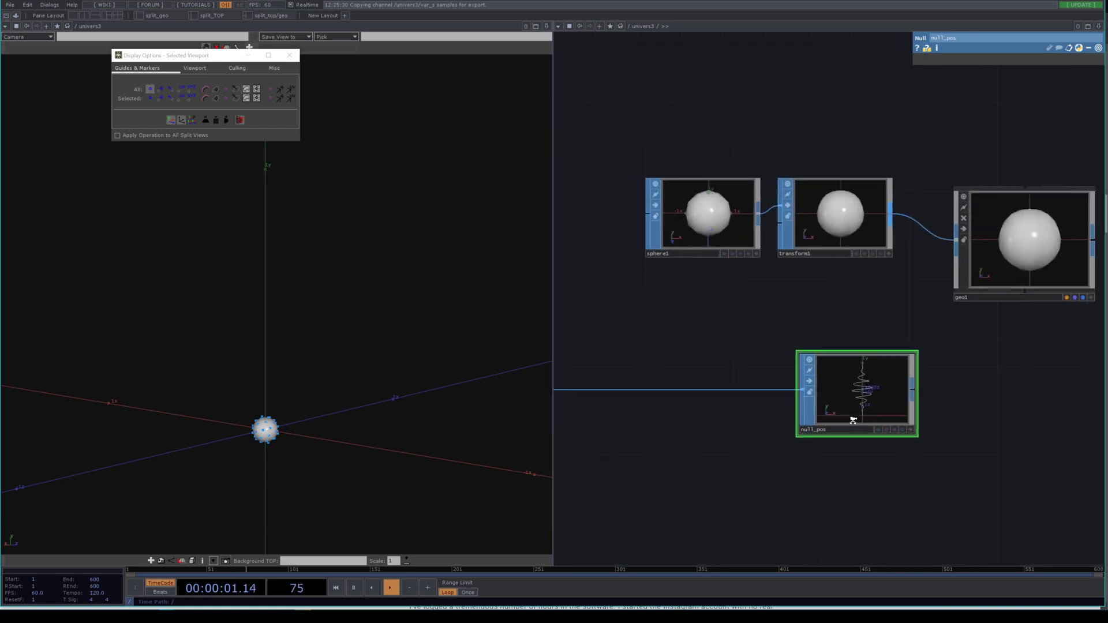
# Create a SOP to CHOP from null_pos and place it directly below that node
pyautogui.press('Tab')
pyautogui.click(808, 301)
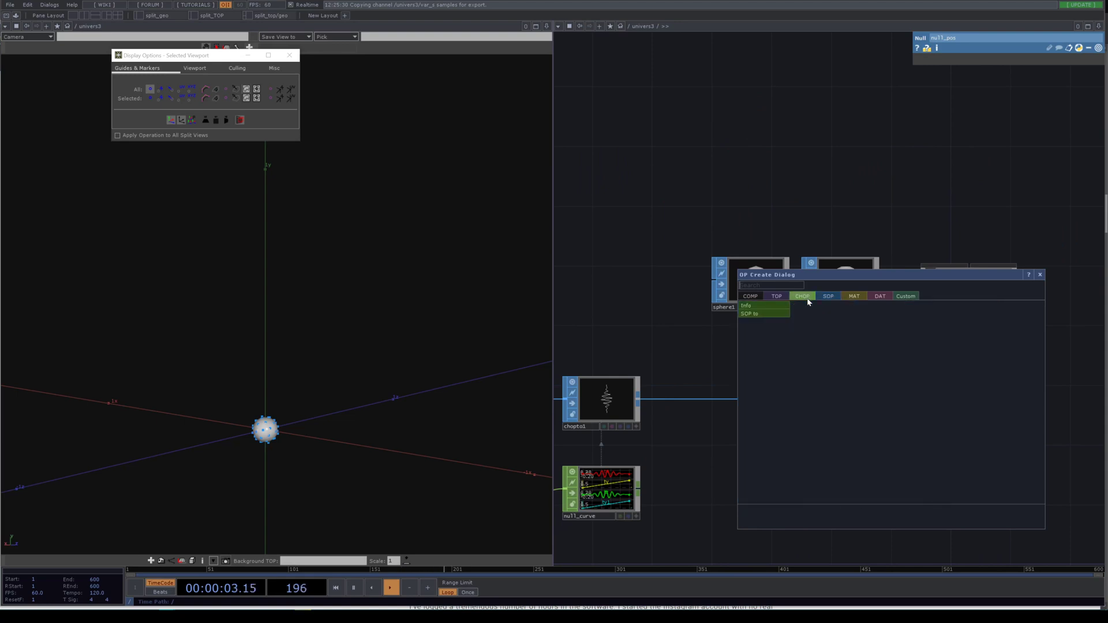
pyautogui.click(764, 313)
pyautogui.click(854, 478)
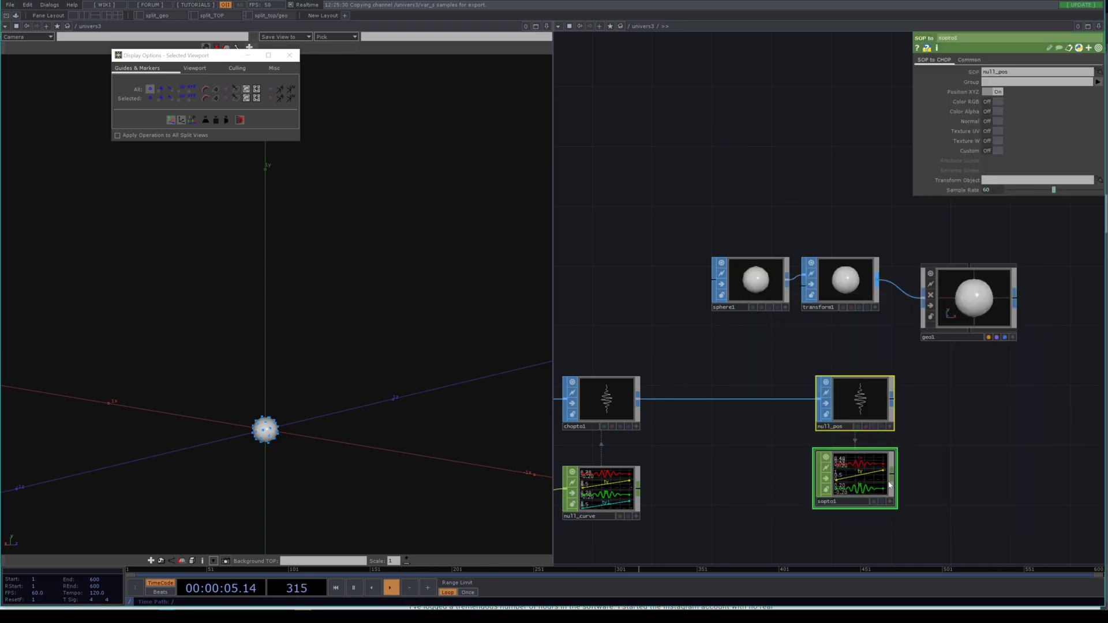
# Append a Null CHOP to sopto1 and rename it null_inst
pyautogui.rightClick(890, 477)
pyautogui.click(888, 479)
pyautogui.click(894, 478)
pyautogui.click(917, 485)
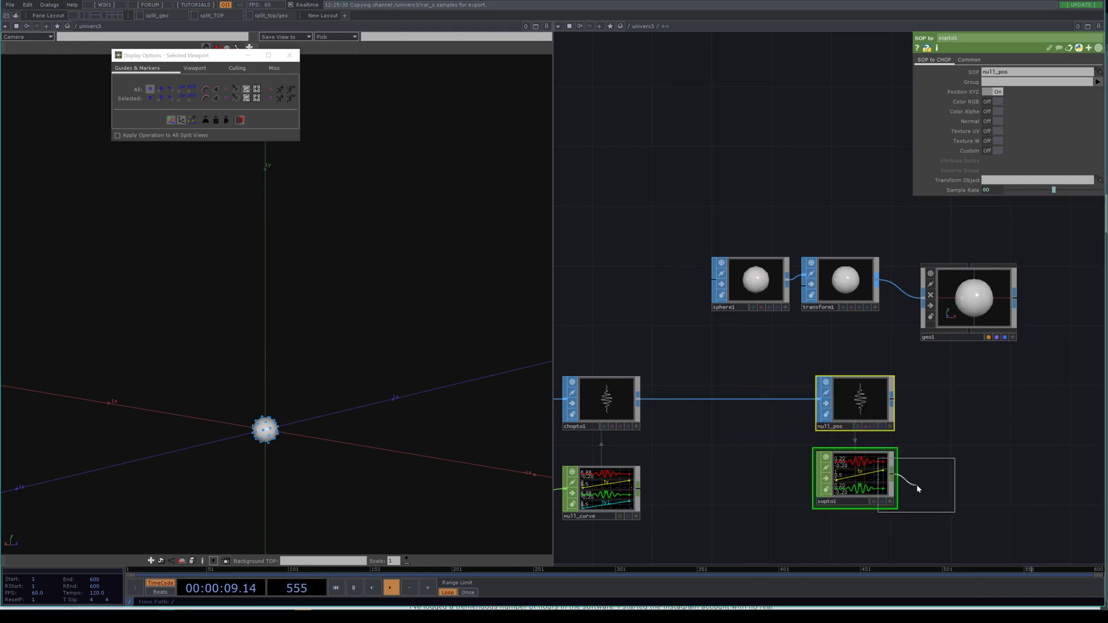
pyautogui.click(999, 480)
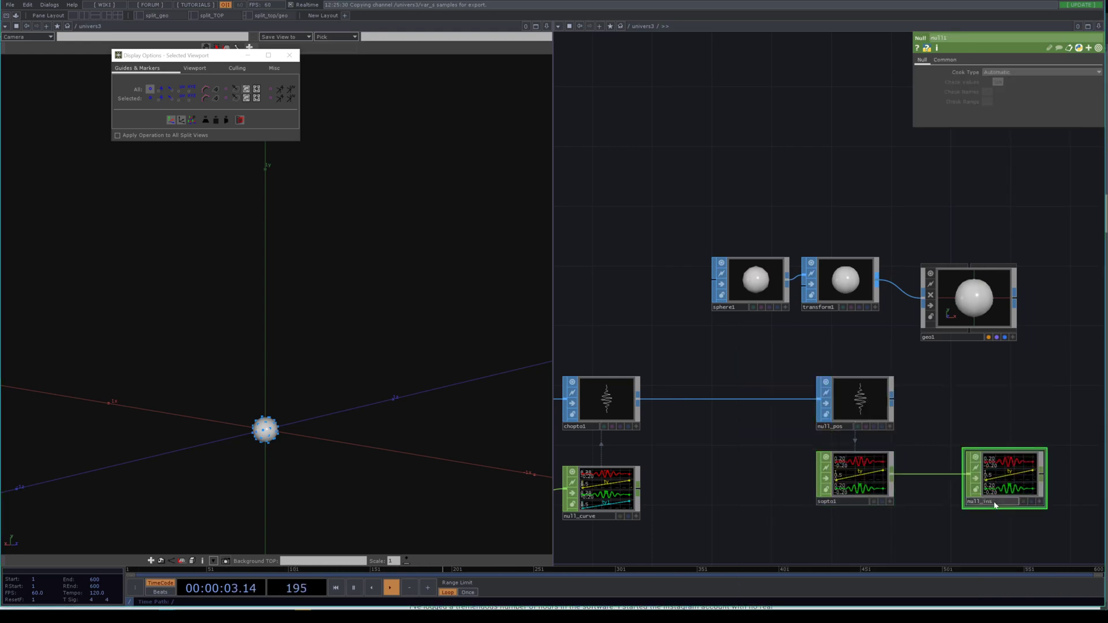
# Turn on Instancing for geo1 and assign null_inst as its Default Instance OP
pyautogui.click(974, 325)
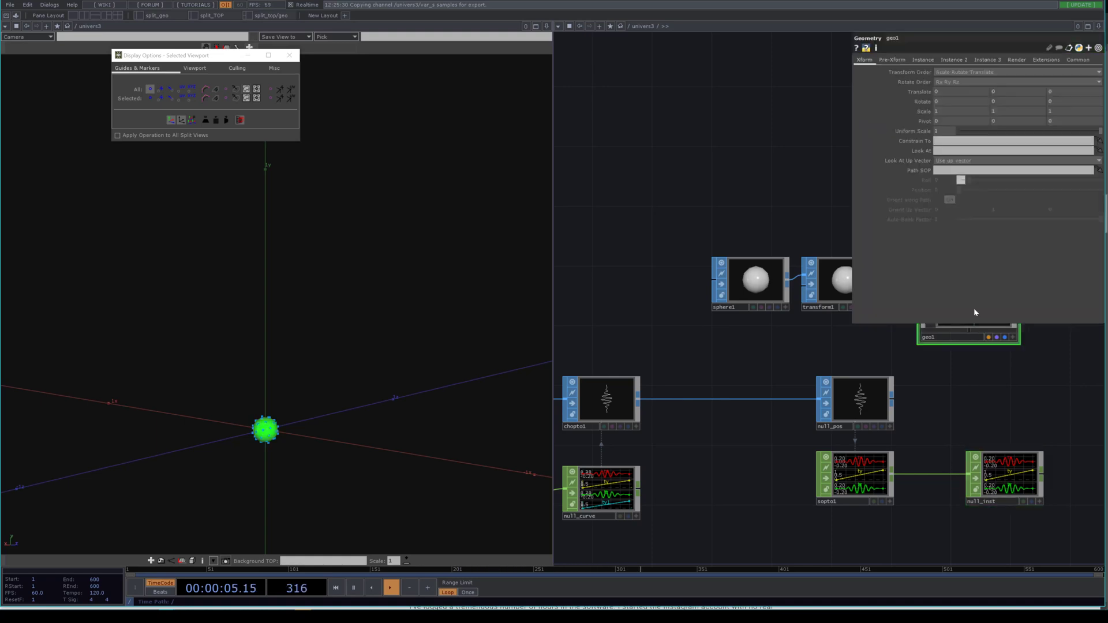
pyautogui.click(923, 60)
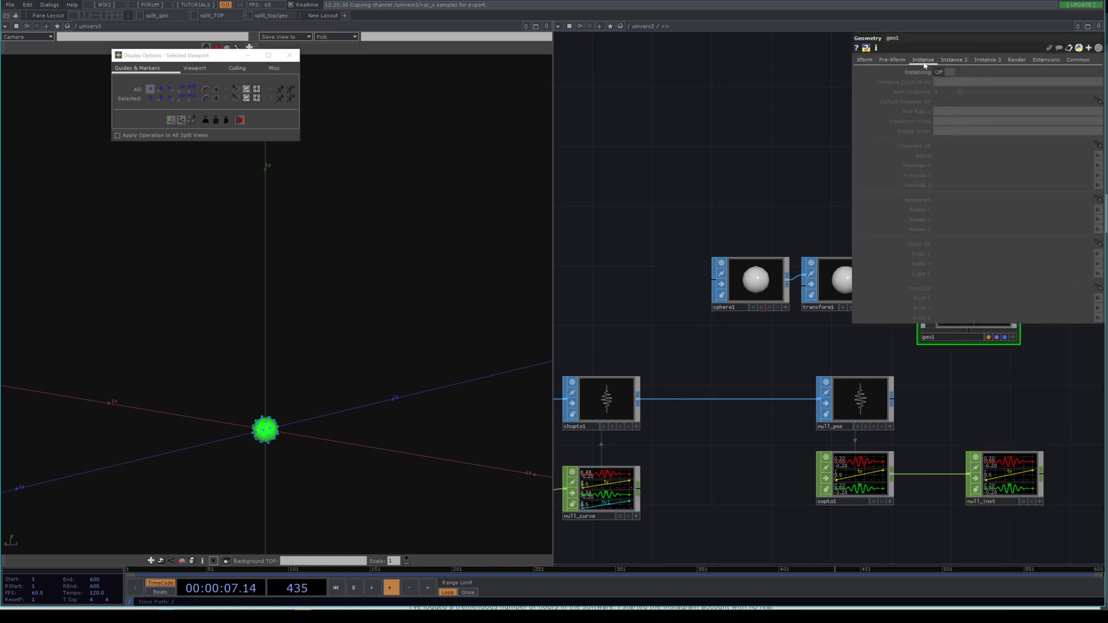
pyautogui.click(944, 72)
pyautogui.moveTo(1043, 346); pyautogui.dragTo(793, 267)
pyautogui.moveTo(739, 398); pyautogui.dragTo(943, 105)
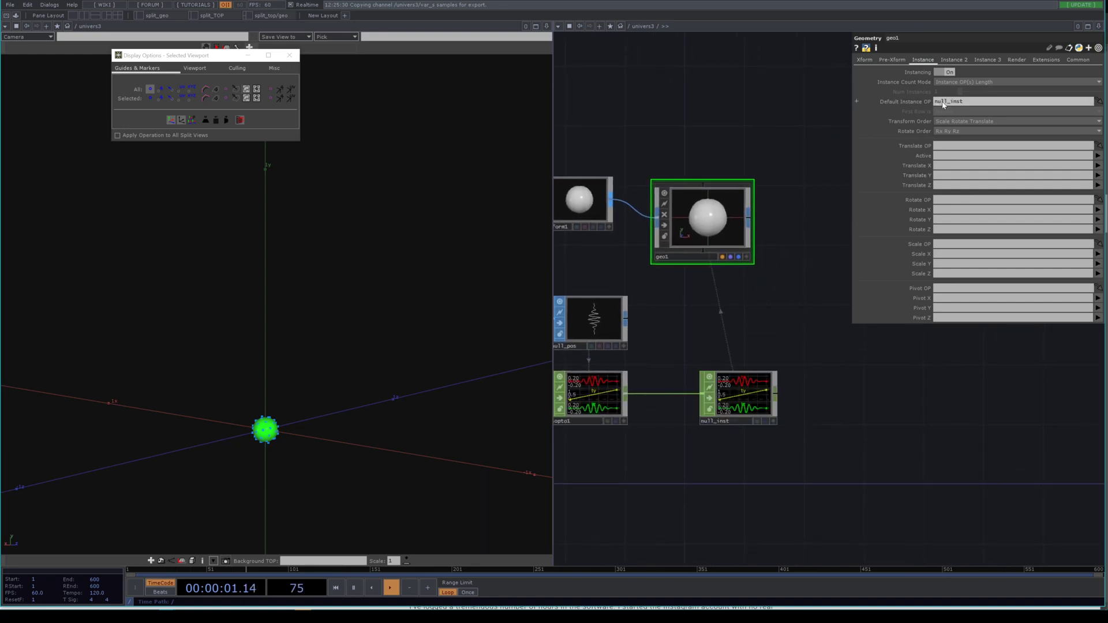
# Map geo1's instance Translate X, Y and Z to the channels tx, ty and tz
pyautogui.click(1098, 166)
pyautogui.click(1099, 180)
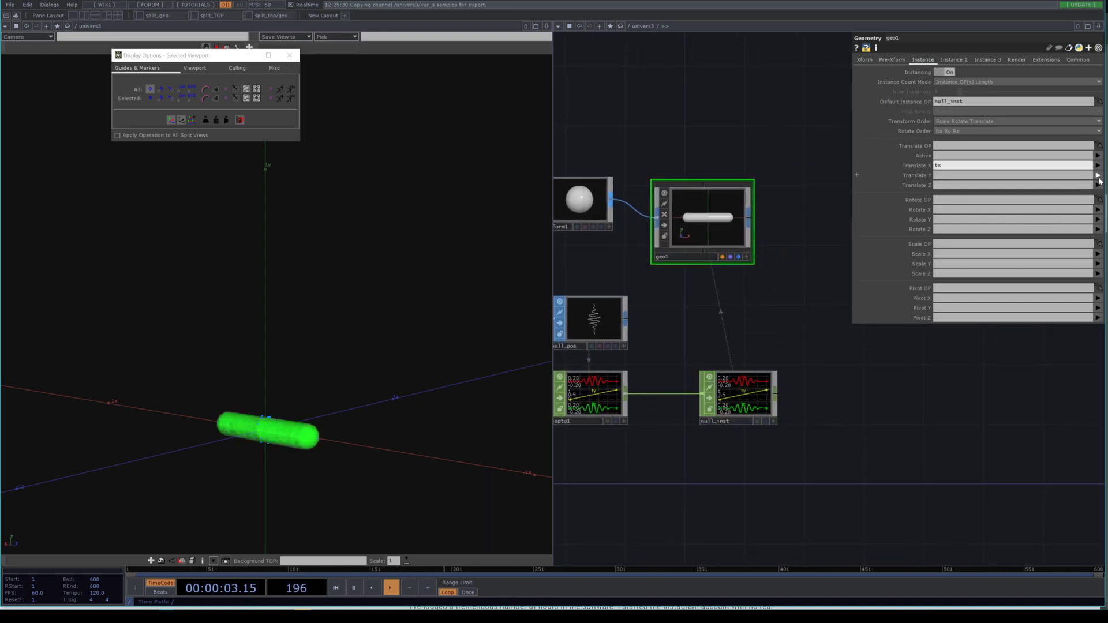
pyautogui.click(1098, 176)
pyautogui.click(1099, 193)
pyautogui.click(1098, 185)
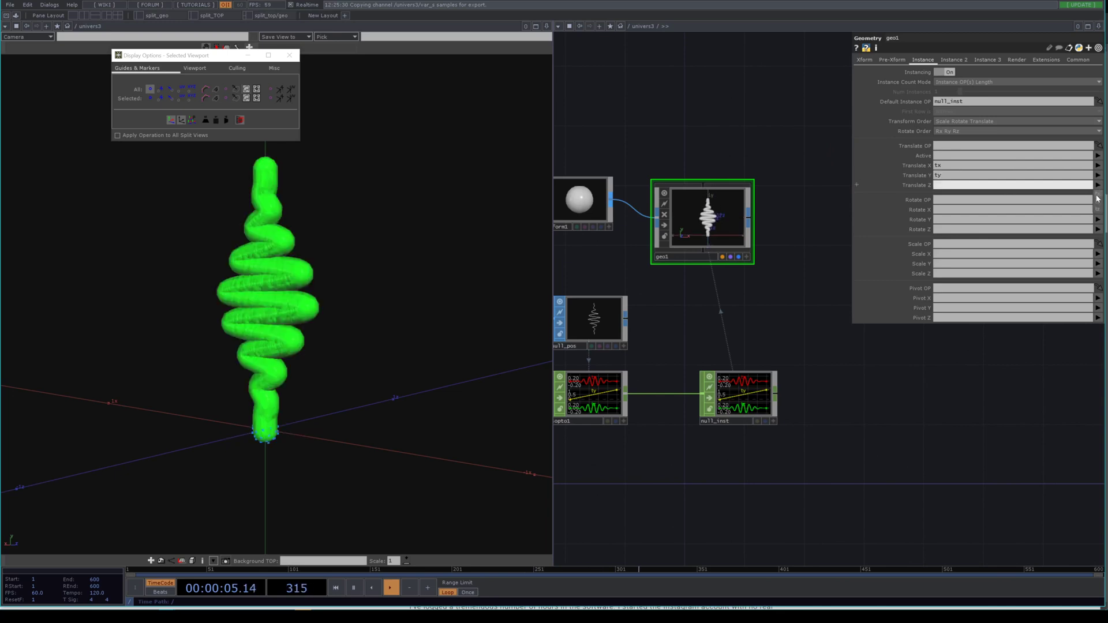
pyautogui.click(1095, 210)
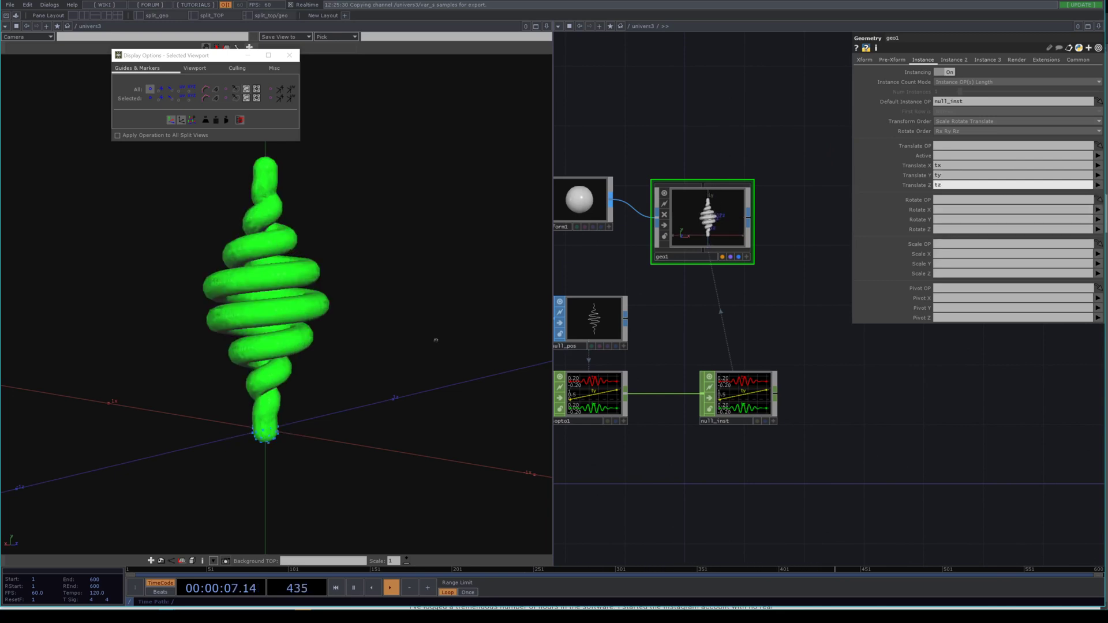
# Thin out the instanced spiral by setting transform1's Uniform Scale to 0.013
pyautogui.moveTo(323, 312); pyautogui.dragTo(401, 315)
pyautogui.scroll(3, 401, 315)
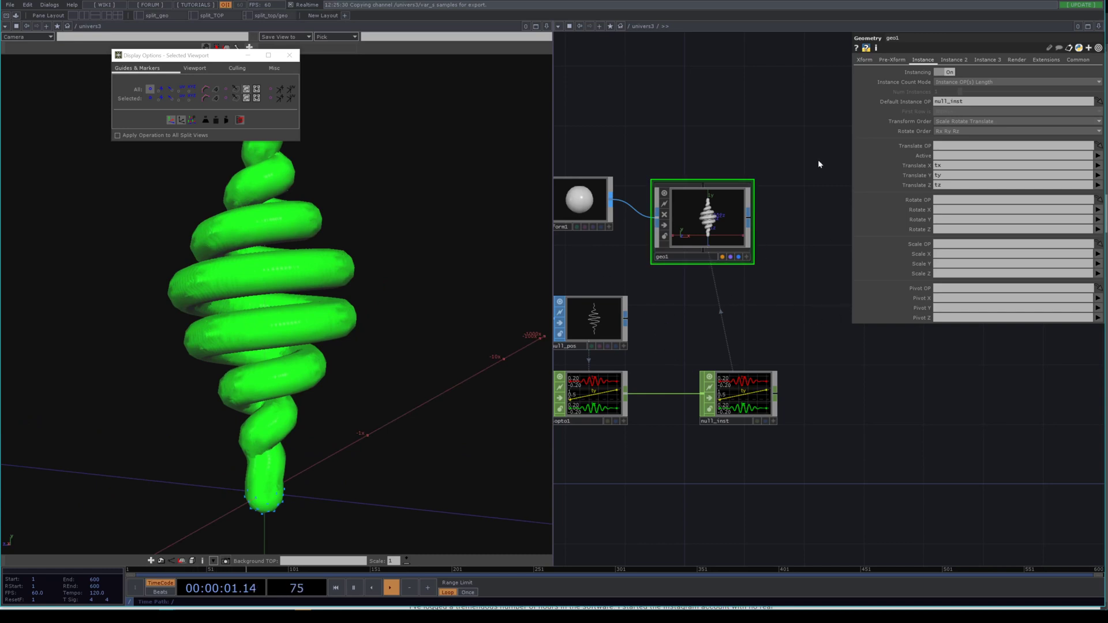
pyautogui.moveTo(699, 317); pyautogui.dragTo(858, 379)
pyautogui.click(744, 265)
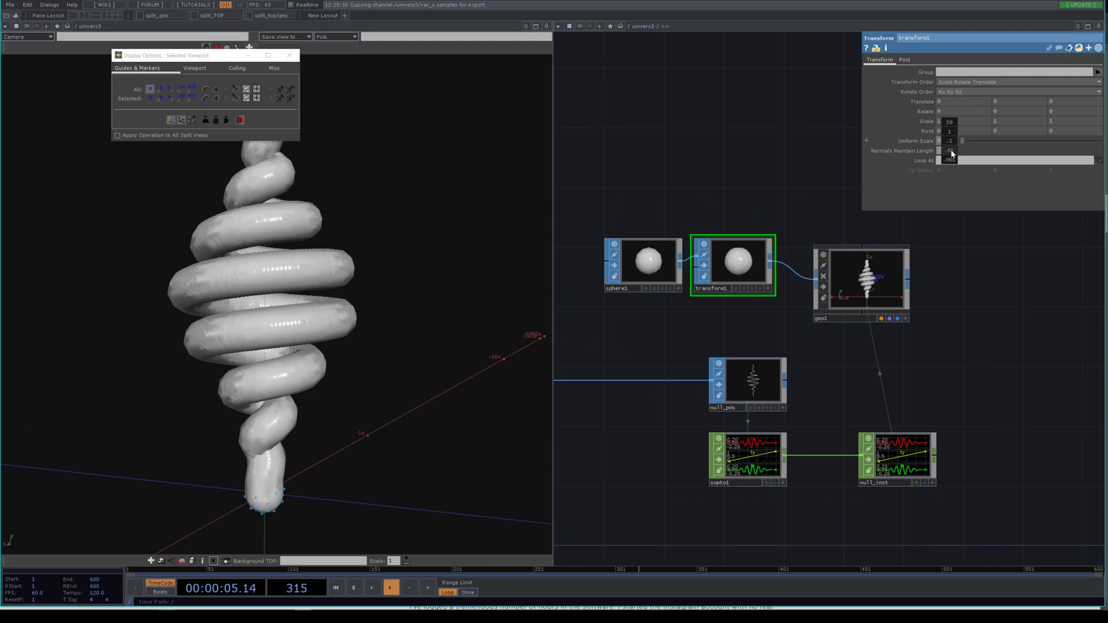
pyautogui.moveTo(949, 164); pyautogui.dragTo(358, 153, button='middle')
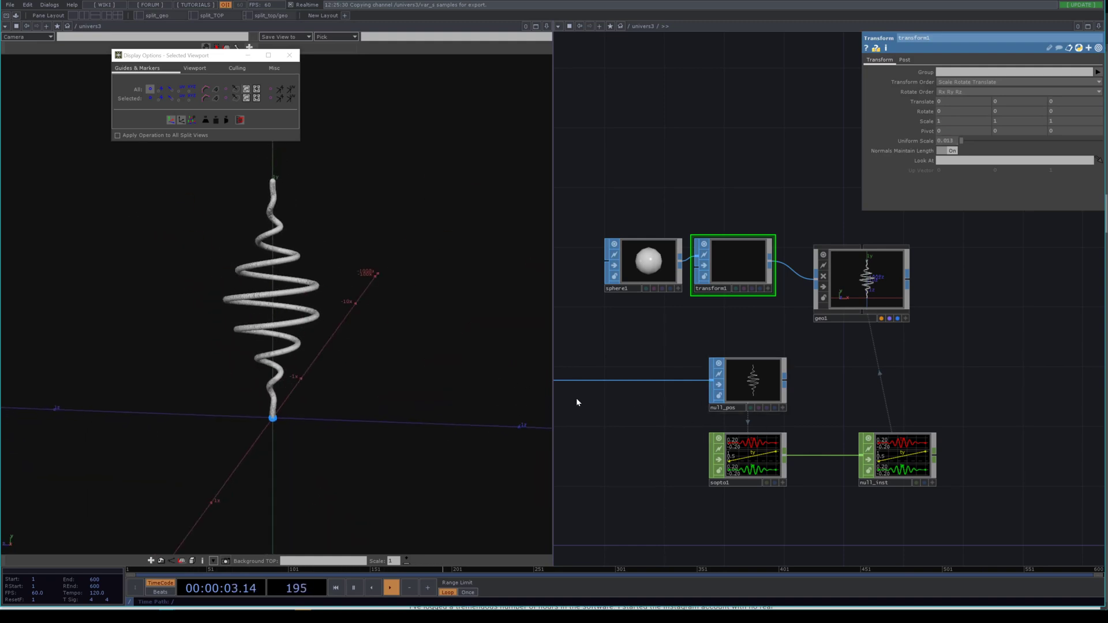
# Move the sphere1, transform1 and geo1 nodes together higher up in the network
pyautogui.moveTo(673, 404); pyautogui.dragTo(797, 404)
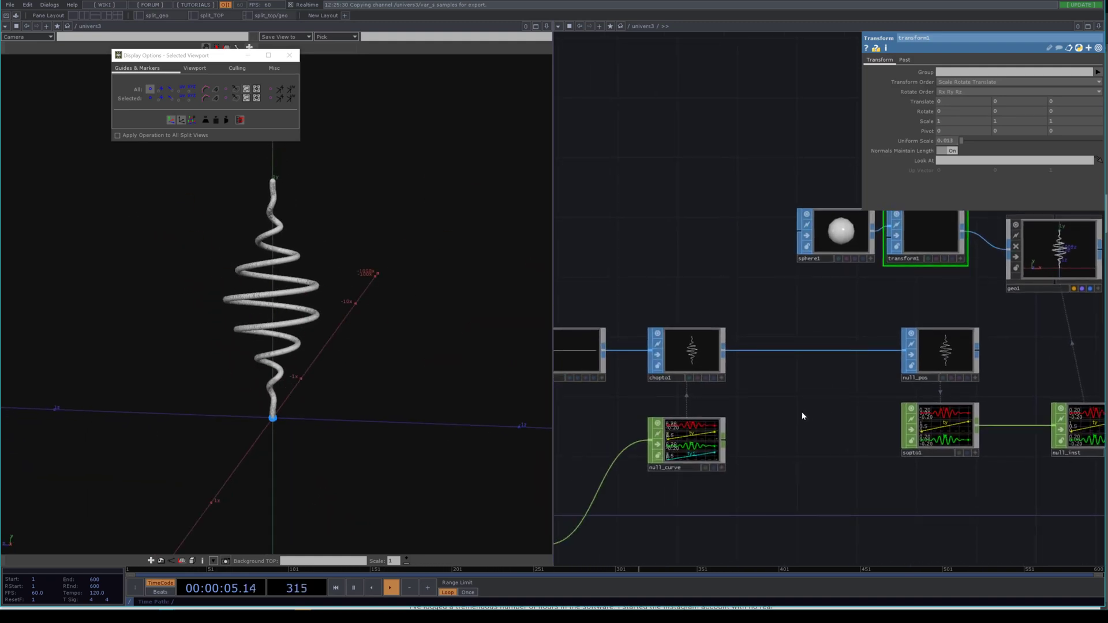
pyautogui.moveTo(821, 369); pyautogui.dragTo(742, 407)
pyautogui.moveTo(1061, 367); pyautogui.dragTo(993, 386)
pyautogui.moveTo(912, 328); pyautogui.dragTo(912, 297)
pyautogui.moveTo(984, 363); pyautogui.dragTo(707, 256)
pyautogui.moveTo(921, 303); pyautogui.dragTo(846, 140)
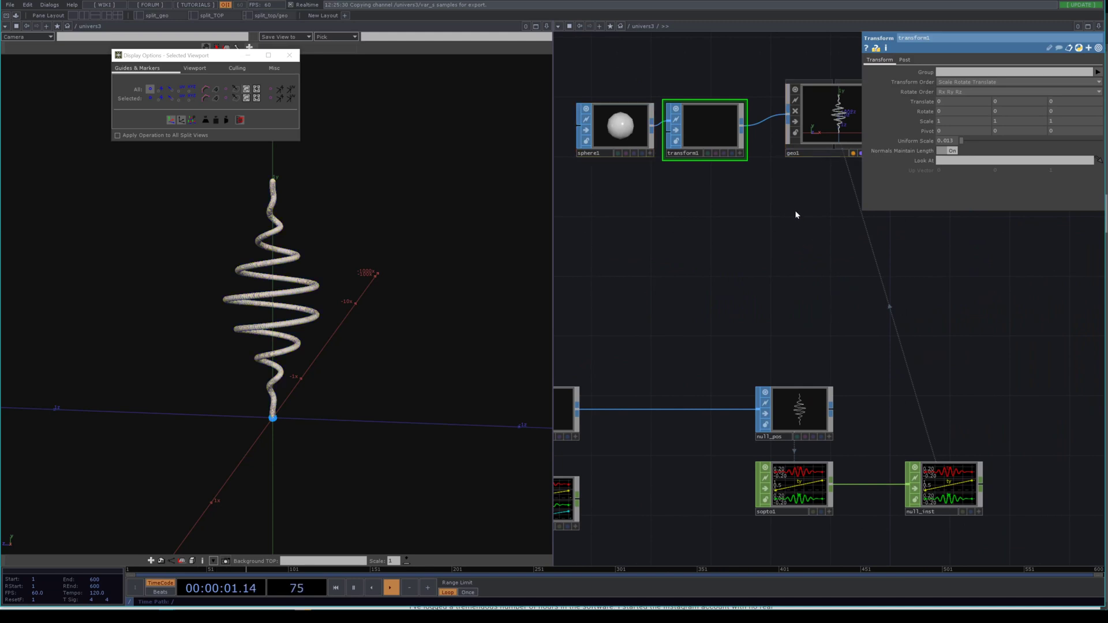
# Move null_pos, sopto1 and null_inst together up to just below the sphere1 and transform1 row
pyautogui.moveTo(755, 371); pyautogui.dragTo(773, 286)
pyautogui.moveTo(1010, 513); pyautogui.dragTo(812, 331, button='right')
pyautogui.moveTo(817, 333); pyautogui.dragTo(730, 120)
pyautogui.moveTo(811, 282); pyautogui.dragTo(900, 292)
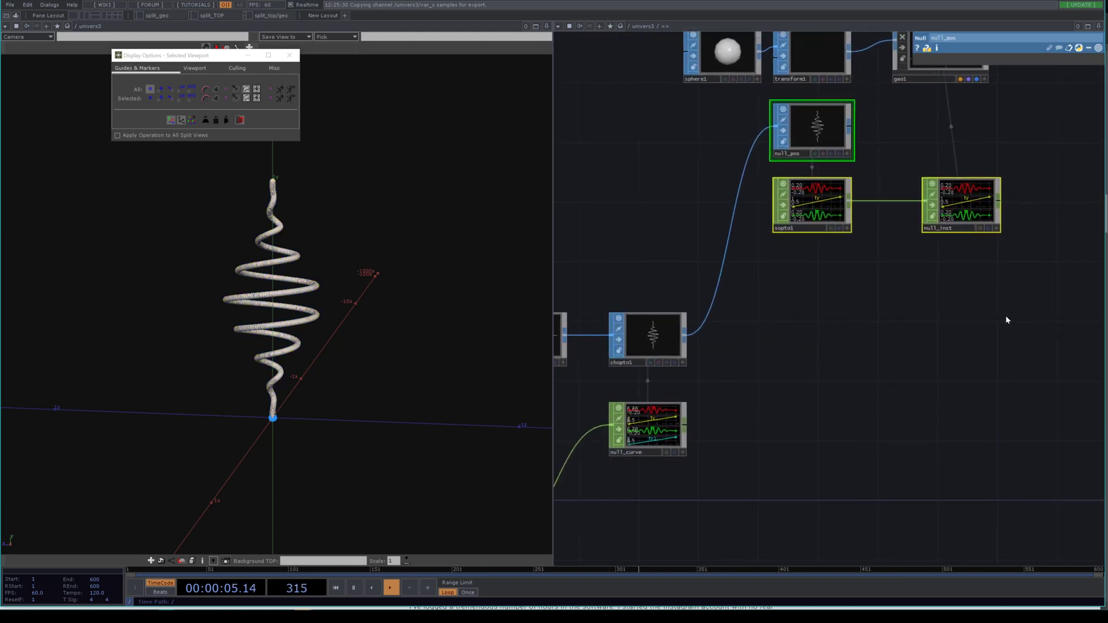
# Duplicate null_pos, sopto1 and null_inst as a group and place the copies well below the originals in the network
pyautogui.moveTo(1007, 318); pyautogui.dragTo(766, 118, button='right')
pyautogui.moveTo(1019, 279); pyautogui.dragTo(999, 345)
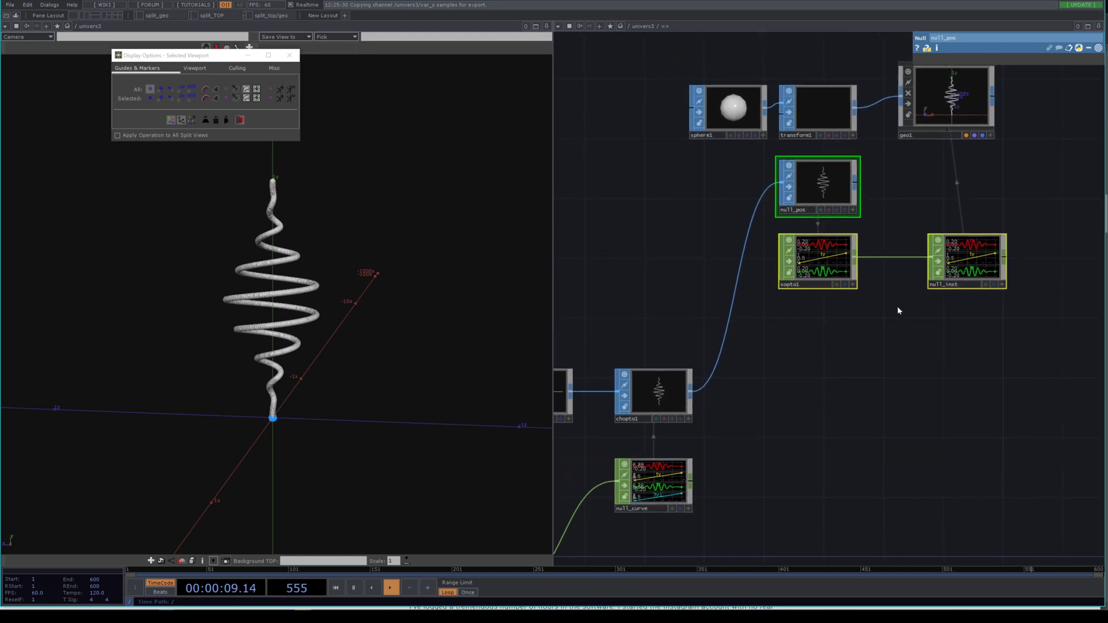
pyautogui.hotkey('ctrl', 'v')
pyautogui.moveTo(857, 486); pyautogui.dragTo(760, 381)
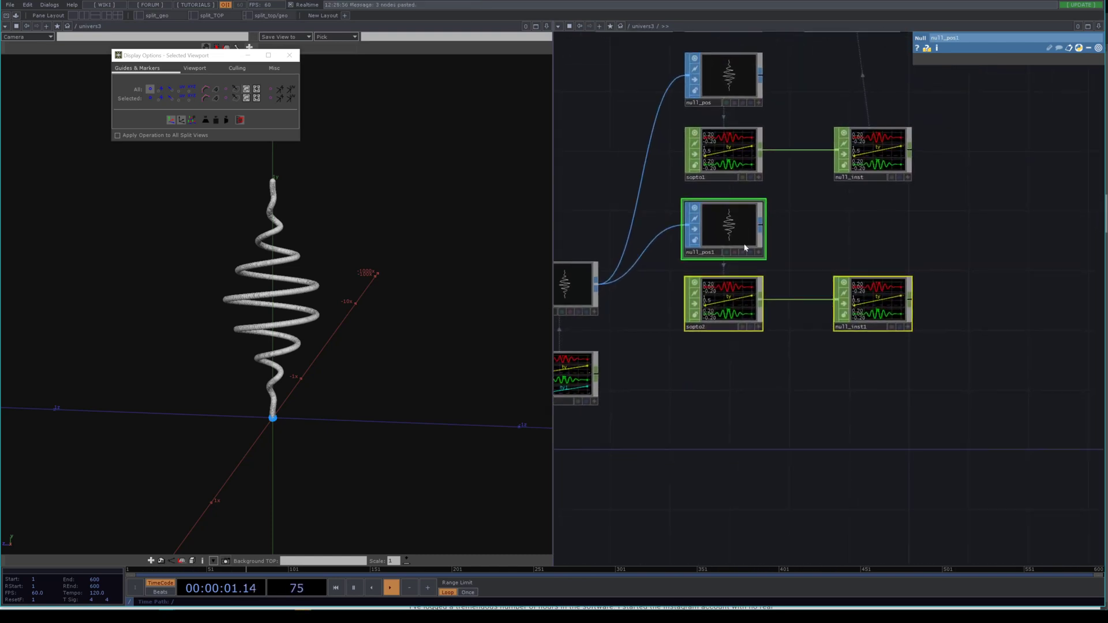
pyautogui.moveTo(743, 245); pyautogui.dragTo(773, 409)
# Duplicate sphere1, transform1 and geo1 and place the copies beside null_pos1, above null_inst1
pyautogui.moveTo(849, 184); pyautogui.dragTo(811, 321)
pyautogui.moveTo(903, 167); pyautogui.dragTo(577, 120, button='right')
pyautogui.hotkey('ctrl', 'v')
pyautogui.moveTo(821, 373); pyautogui.dragTo(719, 199)
pyautogui.moveTo(725, 64); pyautogui.dragTo(860, 274)
pyautogui.scroll(-5, 685, 277)
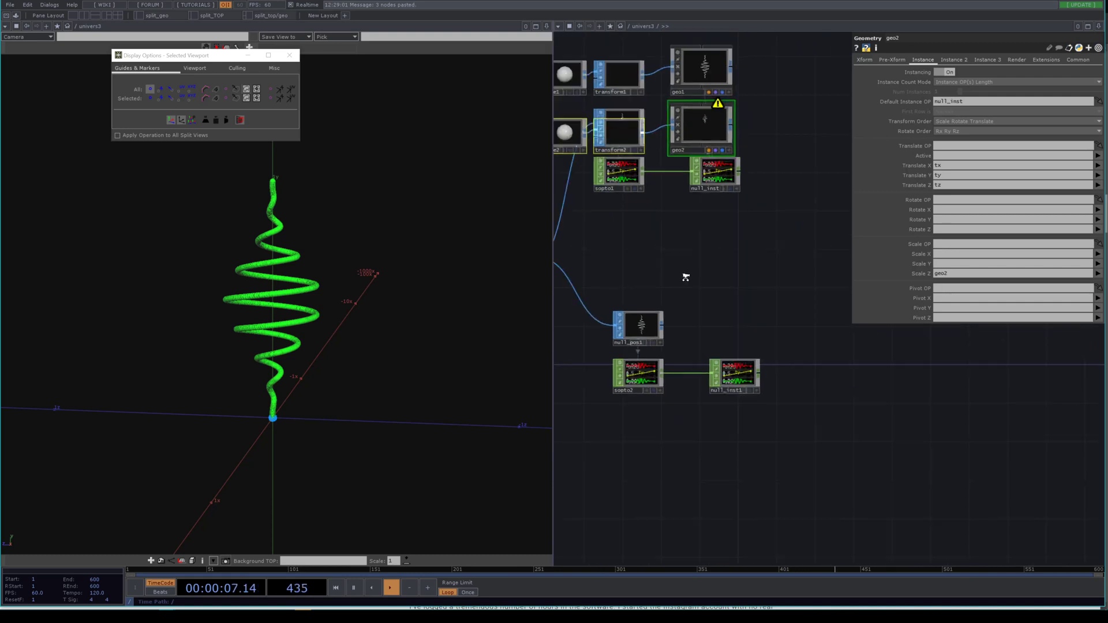
pyautogui.moveTo(777, 283); pyautogui.dragTo(777, 283)
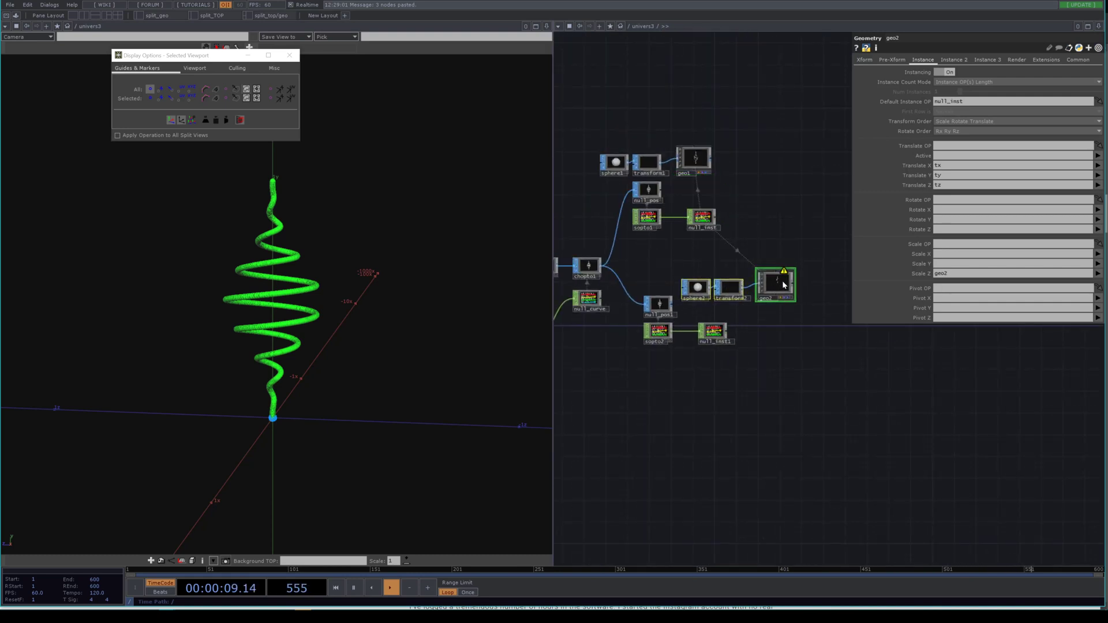
# Delete the duplicated Geometry node geo2 and narrow the 3D viewport to give the network editor more room
pyautogui.press('Delete')
pyautogui.scroll(3, 594, 271)
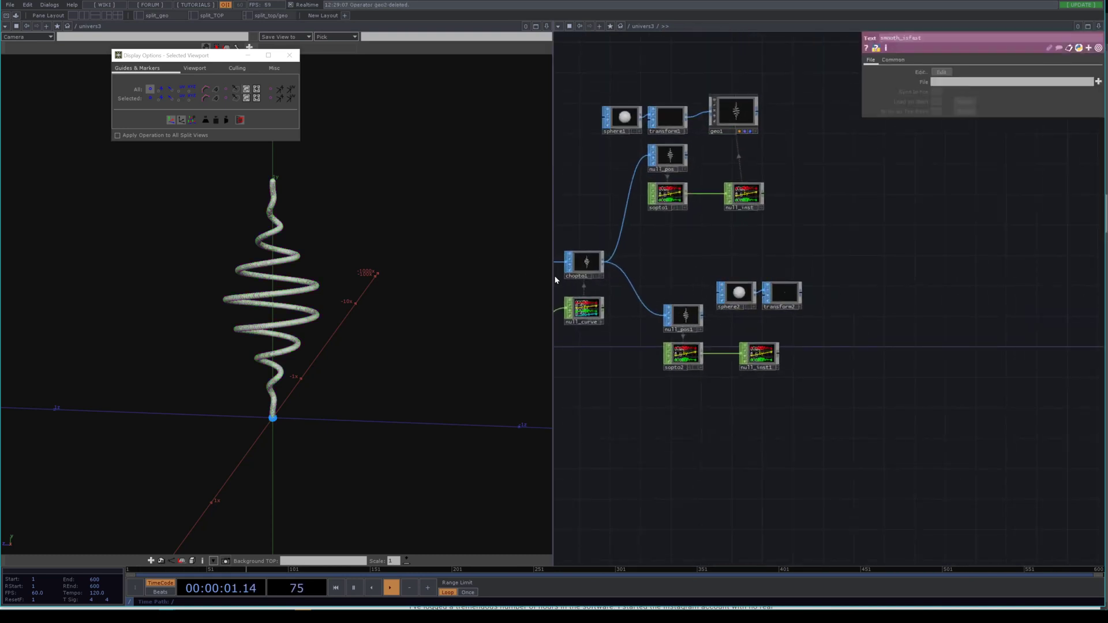
pyautogui.moveTo(552, 280); pyautogui.dragTo(348, 283)
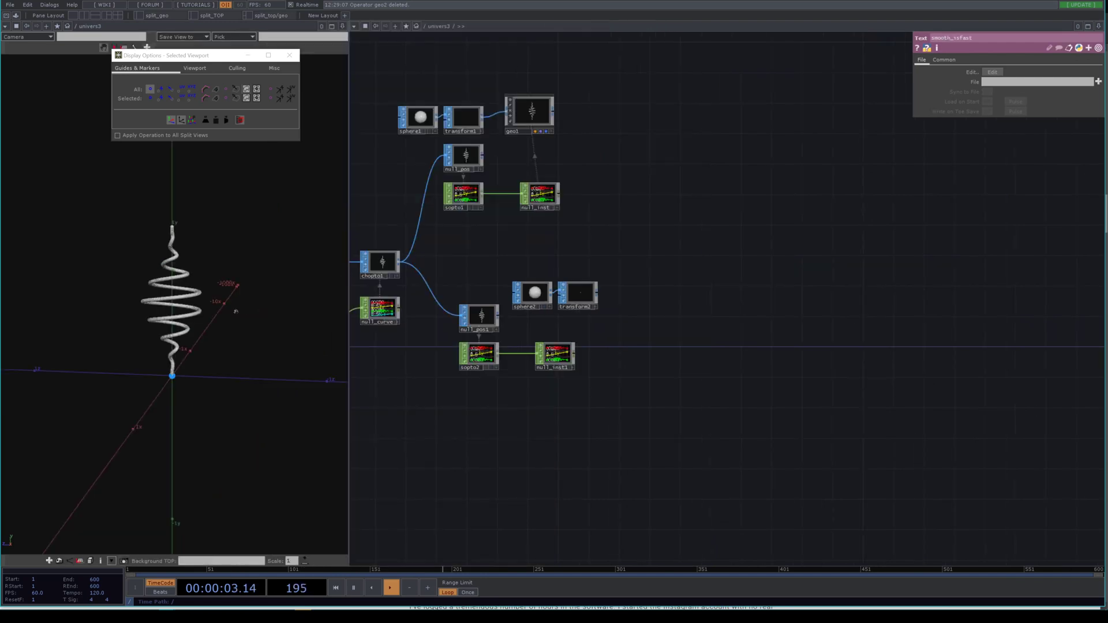
# Move sphere2 and transform2 together to just above null_pos1
pyautogui.scroll(5, 576, 306)
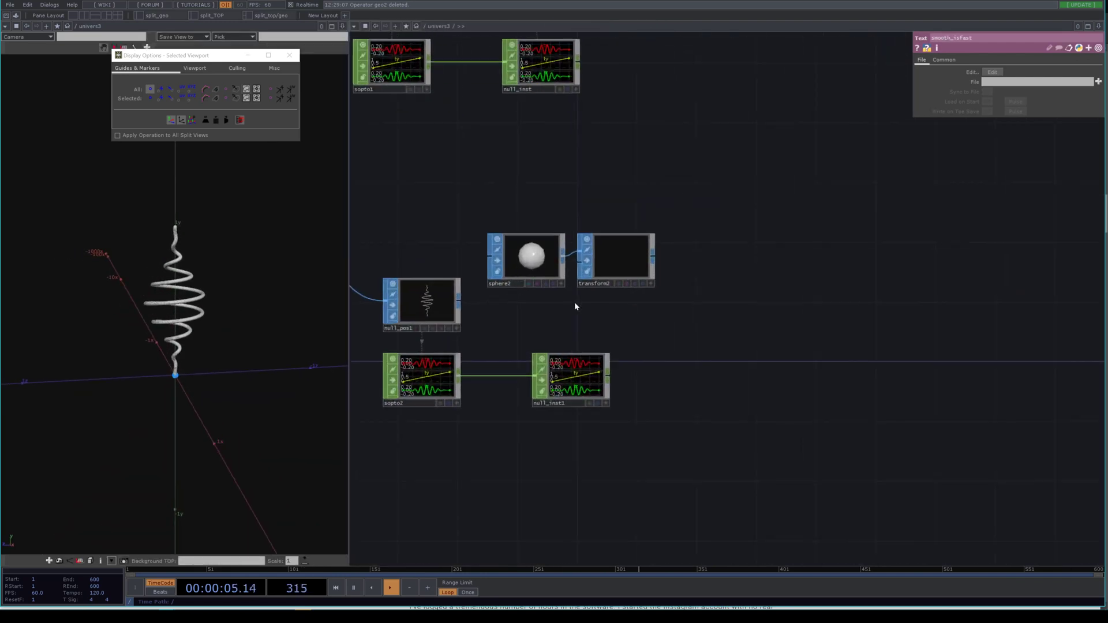
pyautogui.moveTo(719, 355); pyautogui.dragTo(771, 437)
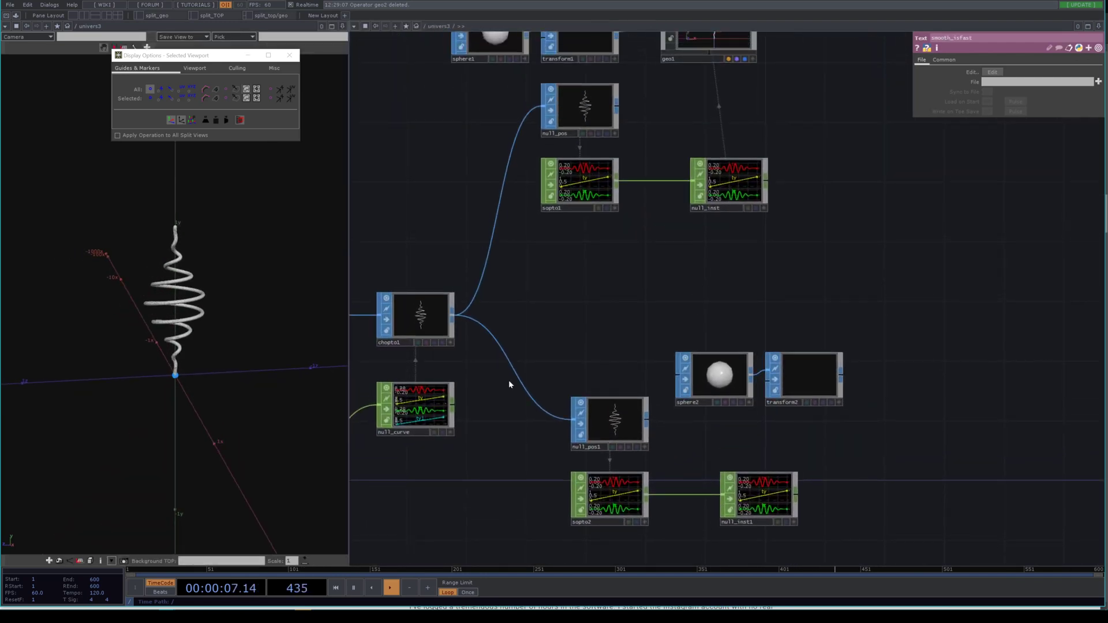
pyautogui.scroll(-4, 499, 346)
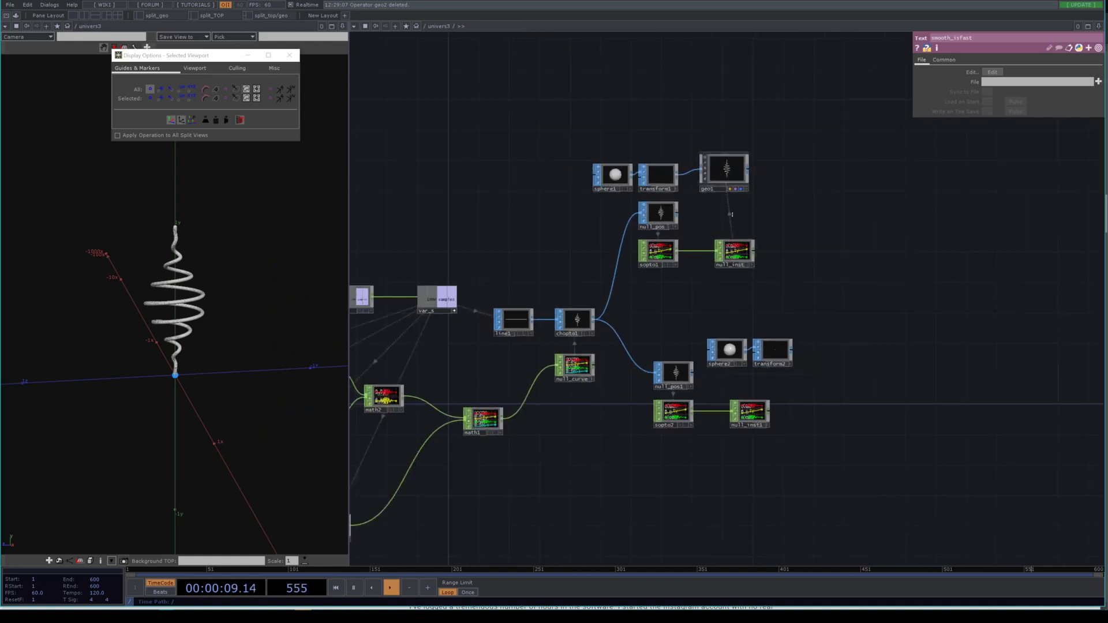
pyautogui.scroll(4, 785, 402)
pyautogui.scroll(-3, 784, 402)
pyautogui.scroll(2, 859, 473)
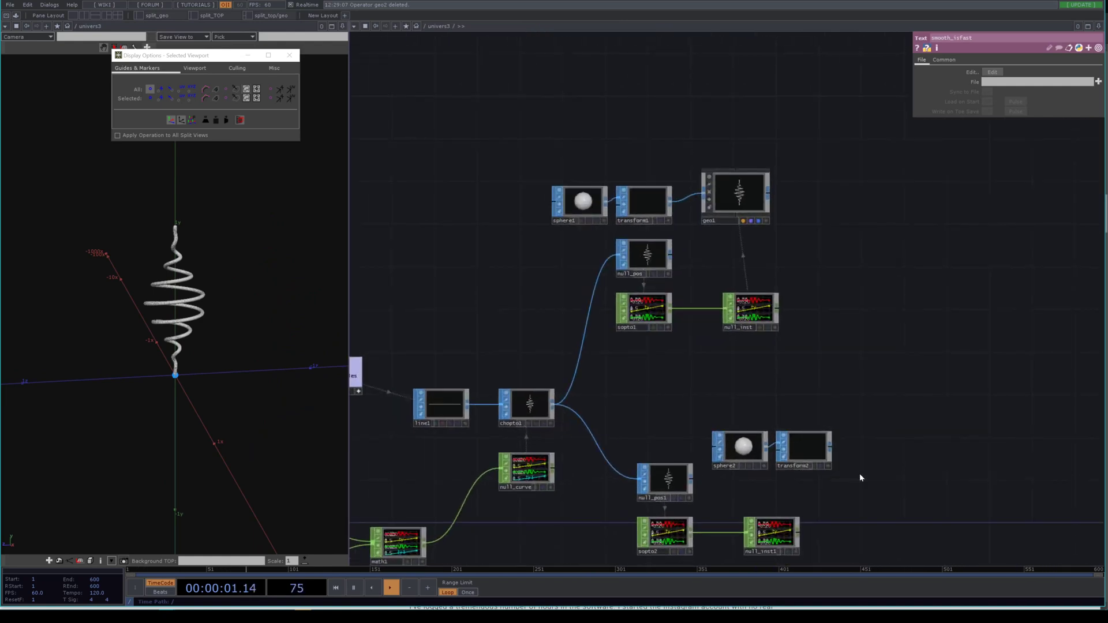
pyautogui.click(772, 434)
pyautogui.moveTo(770, 435); pyautogui.dragTo(695, 403)
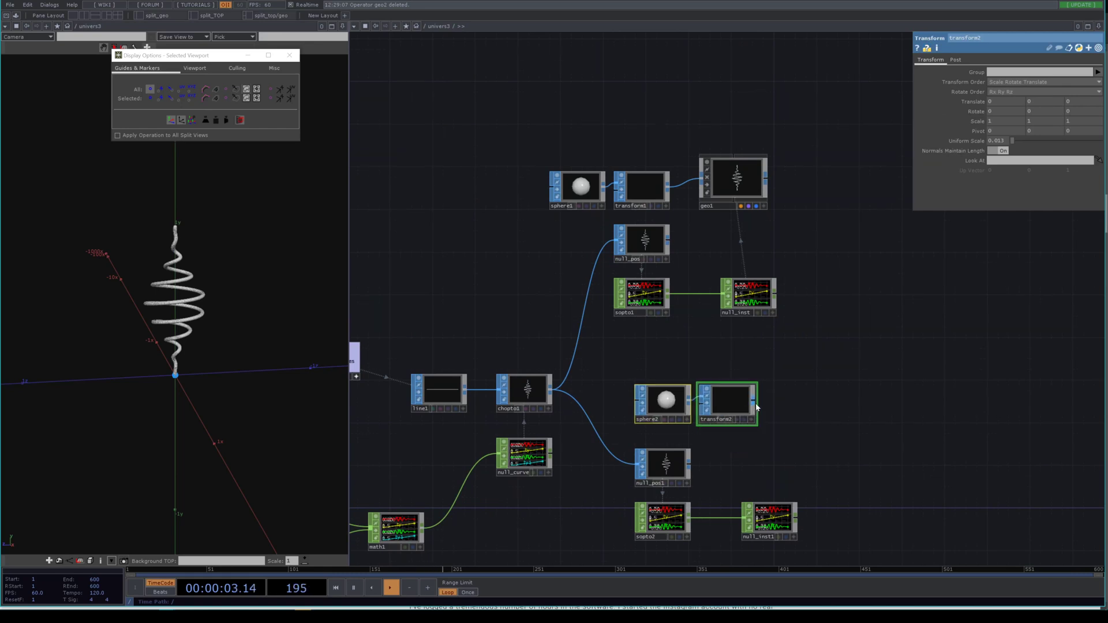
# Add a new Geometry component connected to transform2's output, placed above null_inst1
pyautogui.click(754, 401)
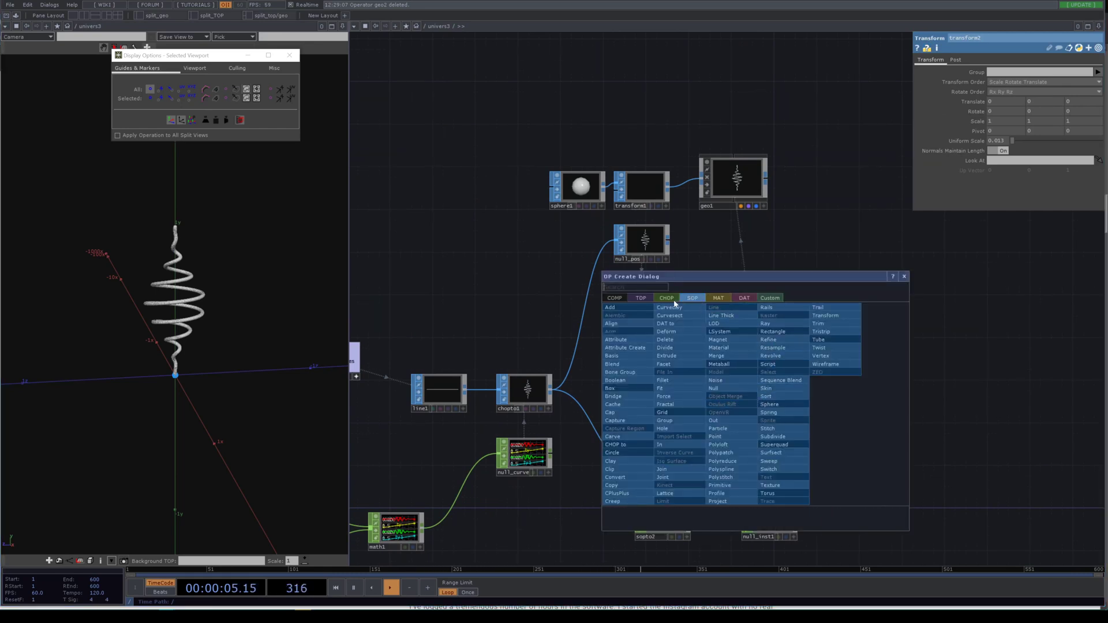
pyautogui.click(613, 297)
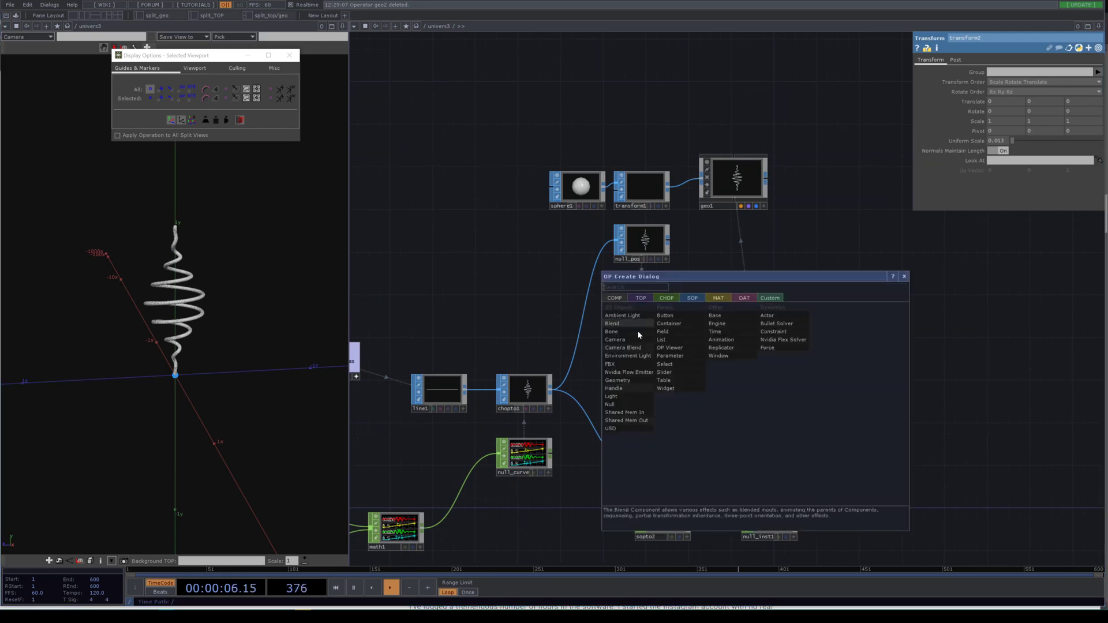
pyautogui.click(622, 379)
pyautogui.click(814, 426)
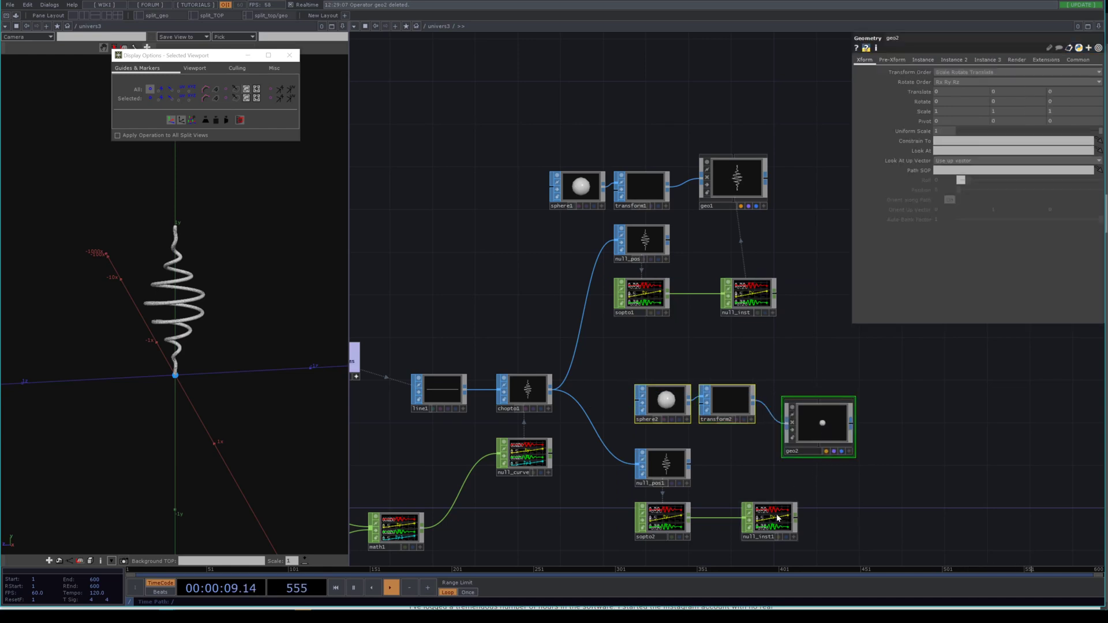
# Turn on instancing for geo2 and set its Default Instance OP to null_inst1
pyautogui.moveTo(776, 514); pyautogui.dragTo(820, 431)
pyautogui.click(930, 63)
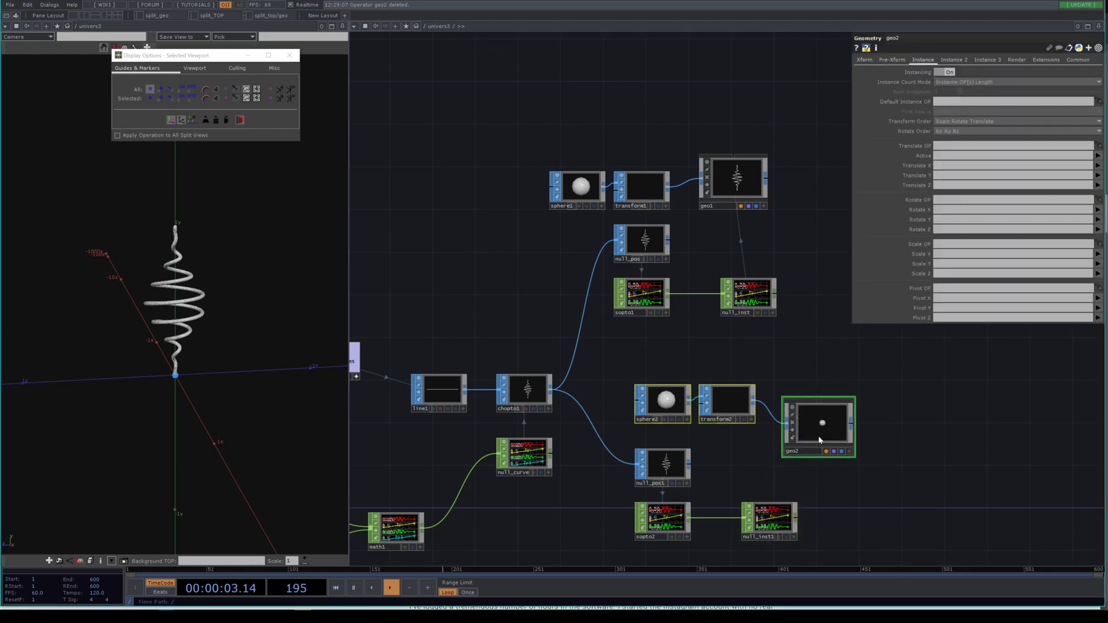
pyautogui.moveTo(767, 522); pyautogui.dragTo(952, 103)
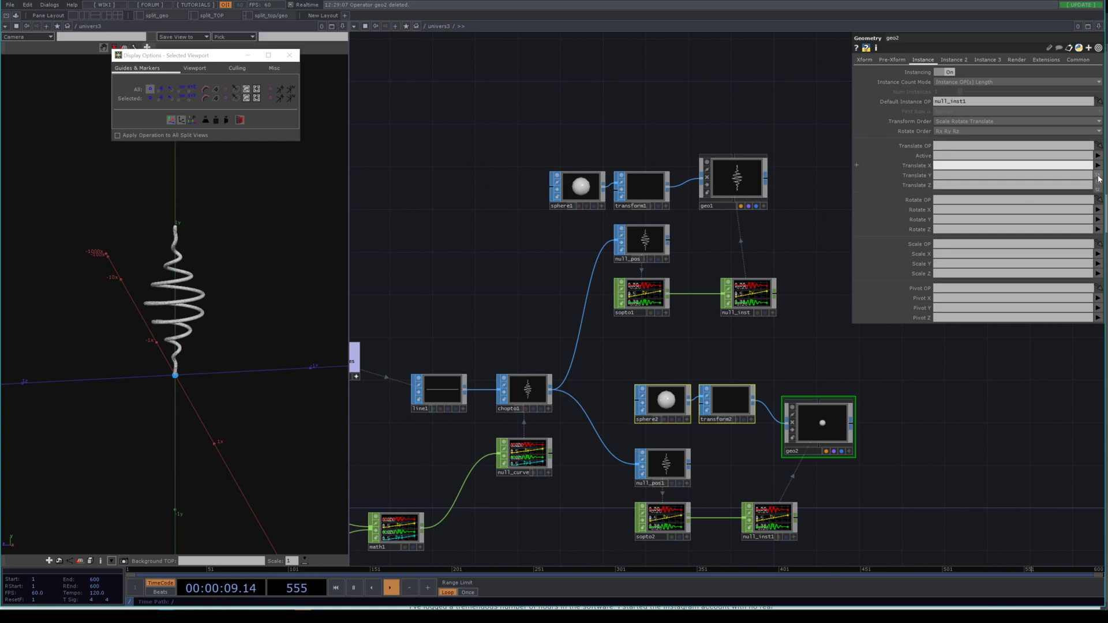
# Map geo2's instance Translate X, Y and Z to the channels tx, ty and tz
pyautogui.click(1097, 176)
pyautogui.click(1098, 191)
pyautogui.click(1097, 186)
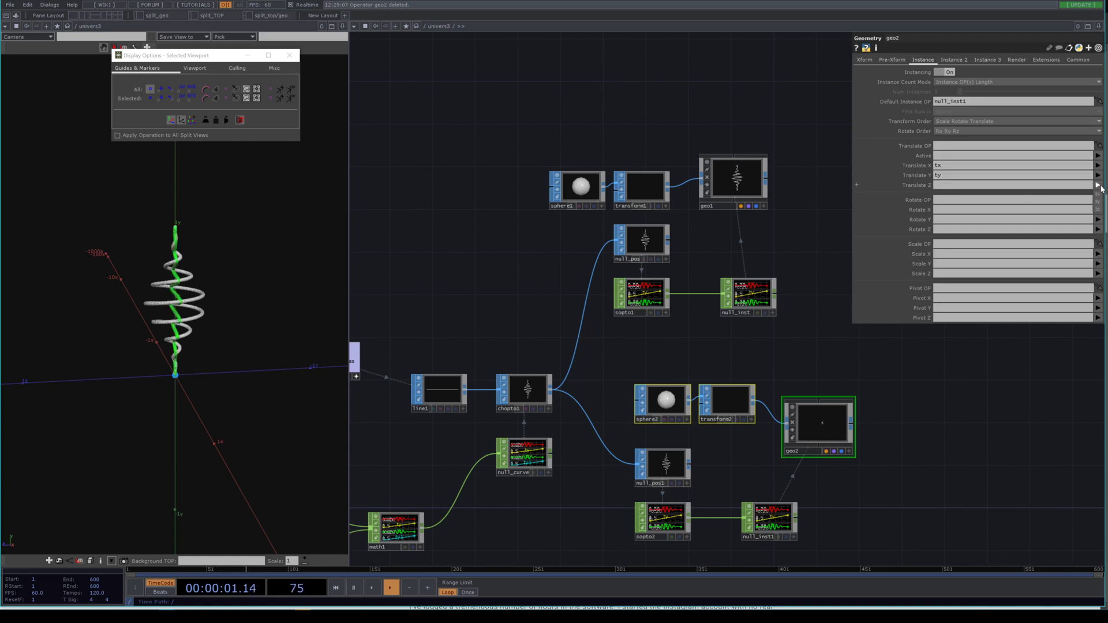
pyautogui.click(1097, 209)
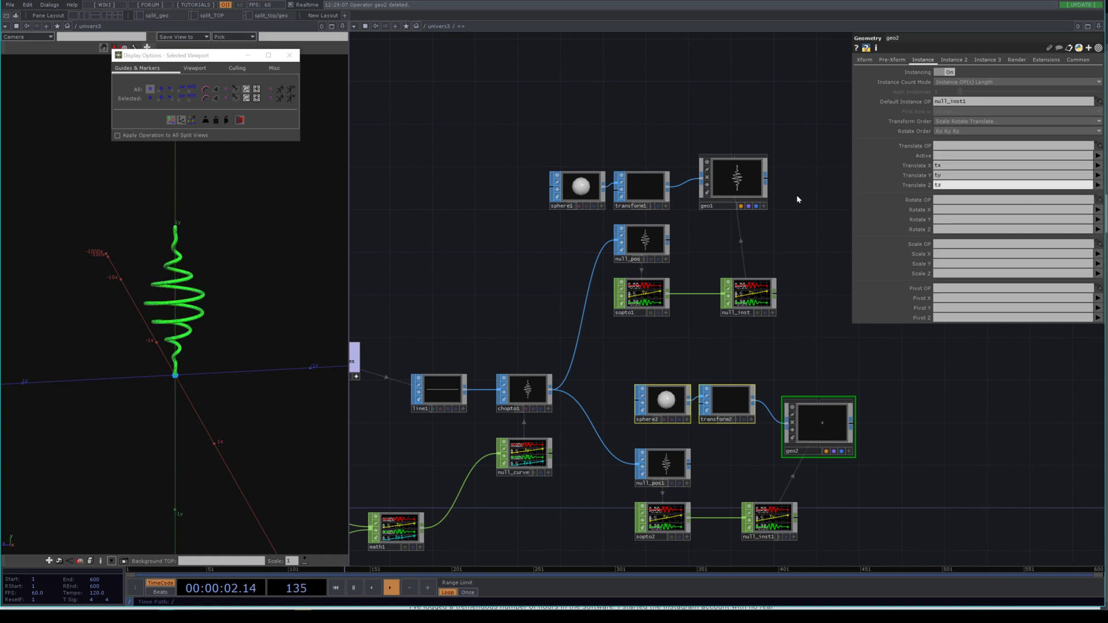
# Turn off geo1's render and display flags so only geo2 is drawn in the viewport
pyautogui.click(756, 206)
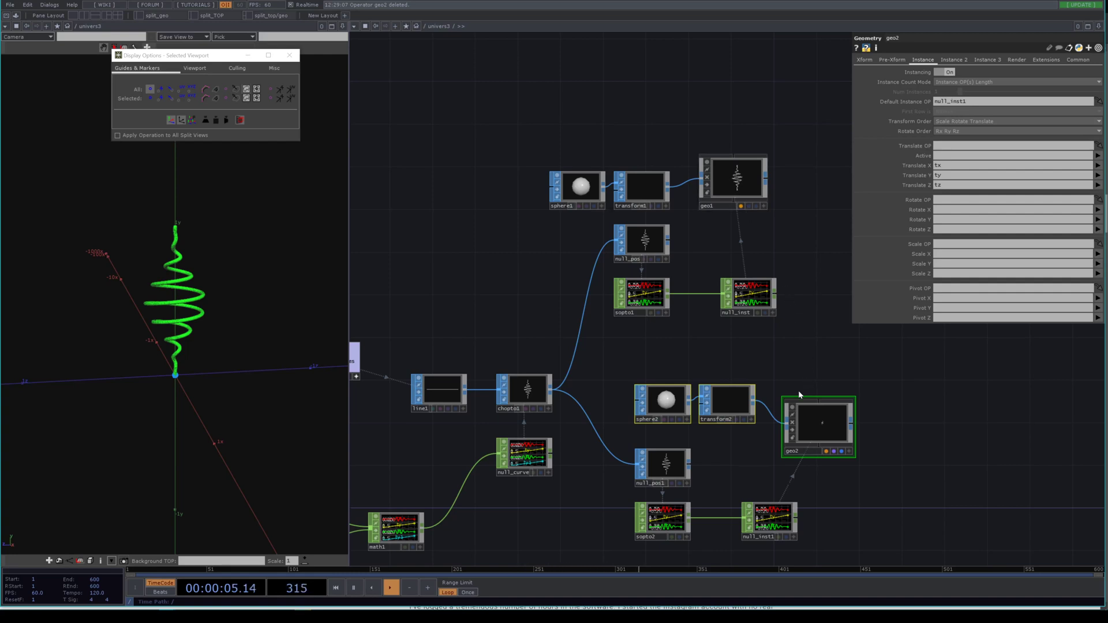
pyautogui.scroll(3, 800, 398)
pyautogui.moveTo(761, 279); pyautogui.dragTo(746, 211)
pyautogui.moveTo(660, 396); pyautogui.dragTo(730, 354)
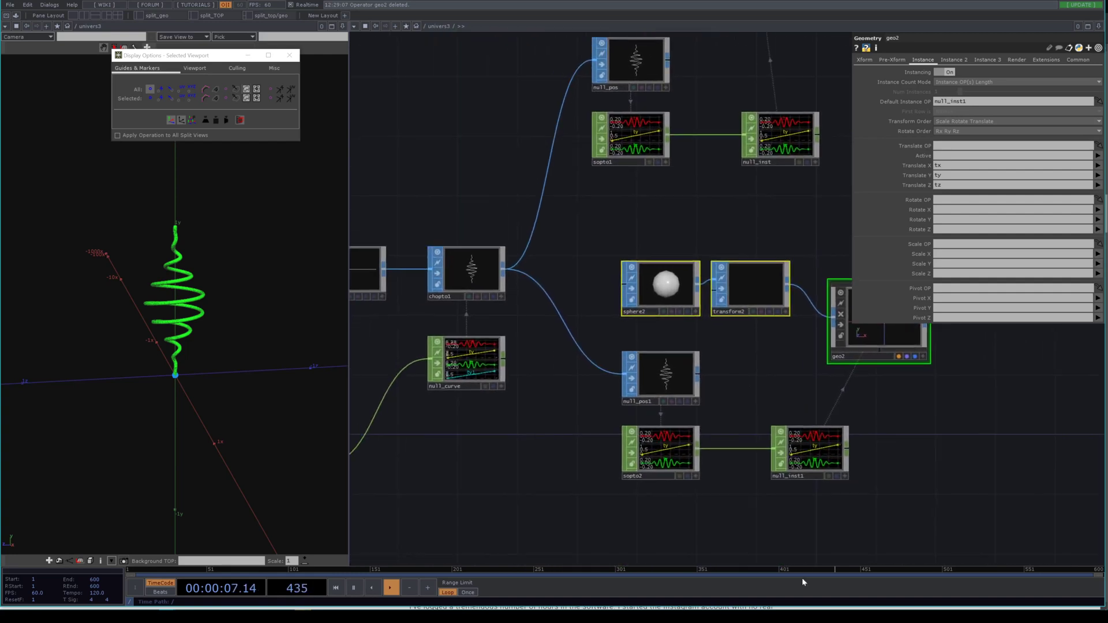
# Move the whole lower group, from sphere2 to null_inst1, further away from chopto1 to free space for another node
pyautogui.scroll(-3, 768, 462)
pyautogui.moveTo(908, 528); pyautogui.dragTo(664, 353, button='right')
pyautogui.moveTo(670, 348); pyautogui.dragTo(806, 380)
# Insert a Particle SOP into the wire between chopto1 and null_pos1
pyautogui.rightClick(606, 321)
pyautogui.click(624, 319)
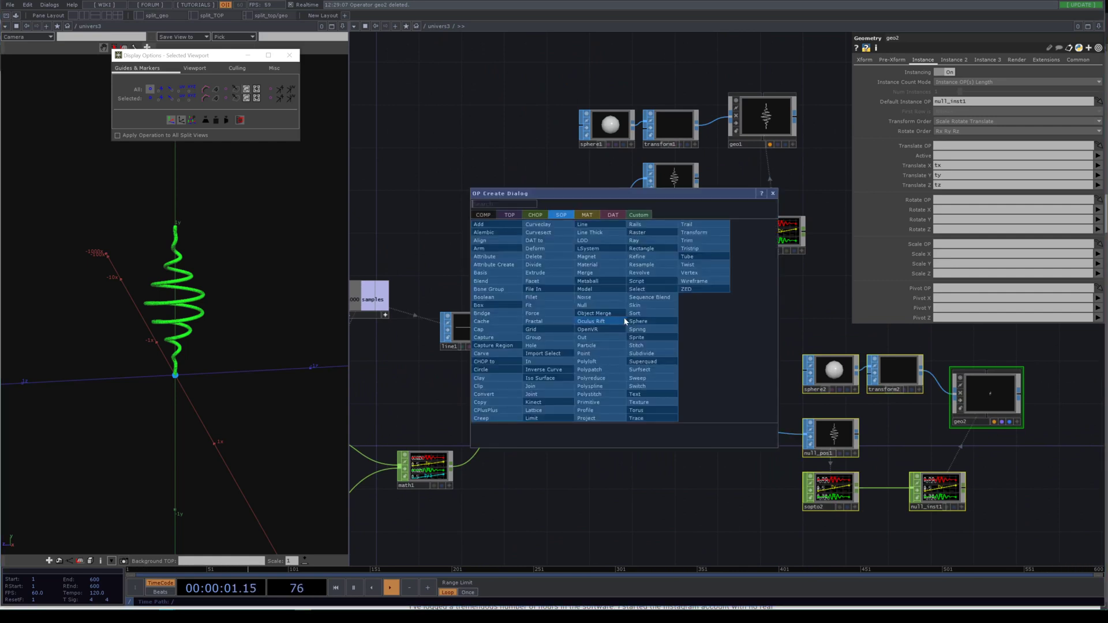
pyautogui.write('parti')
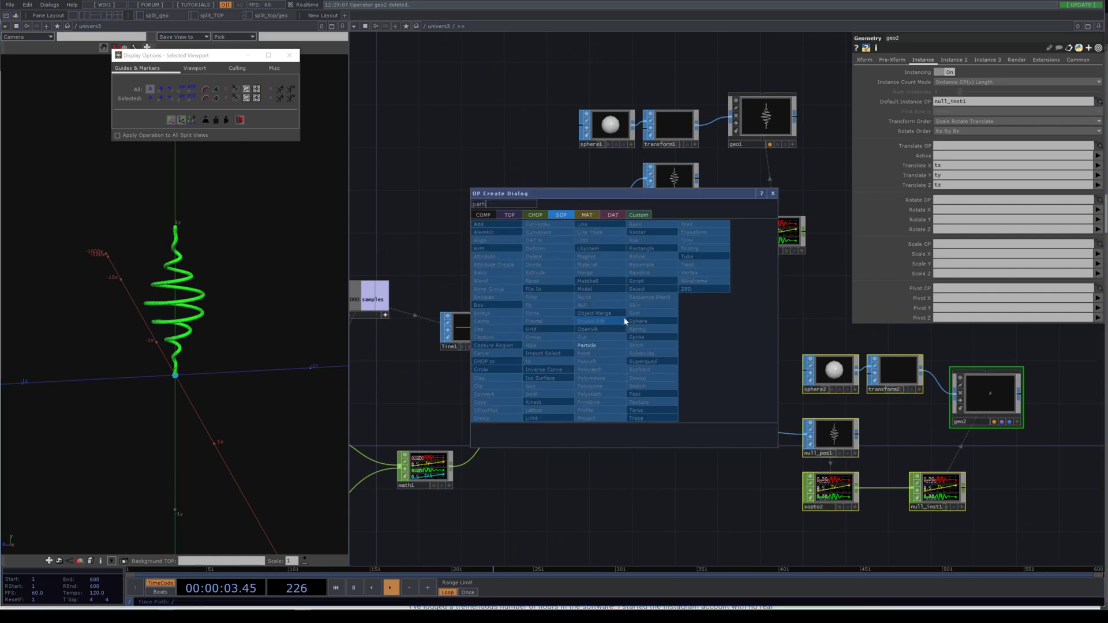
pyautogui.press('Return')
pyautogui.moveTo(622, 328); pyautogui.dragTo(687, 391)
# Close the viewport's Display Options window and look over the animated particle spiral
pyautogui.scroll(5, 225, 377)
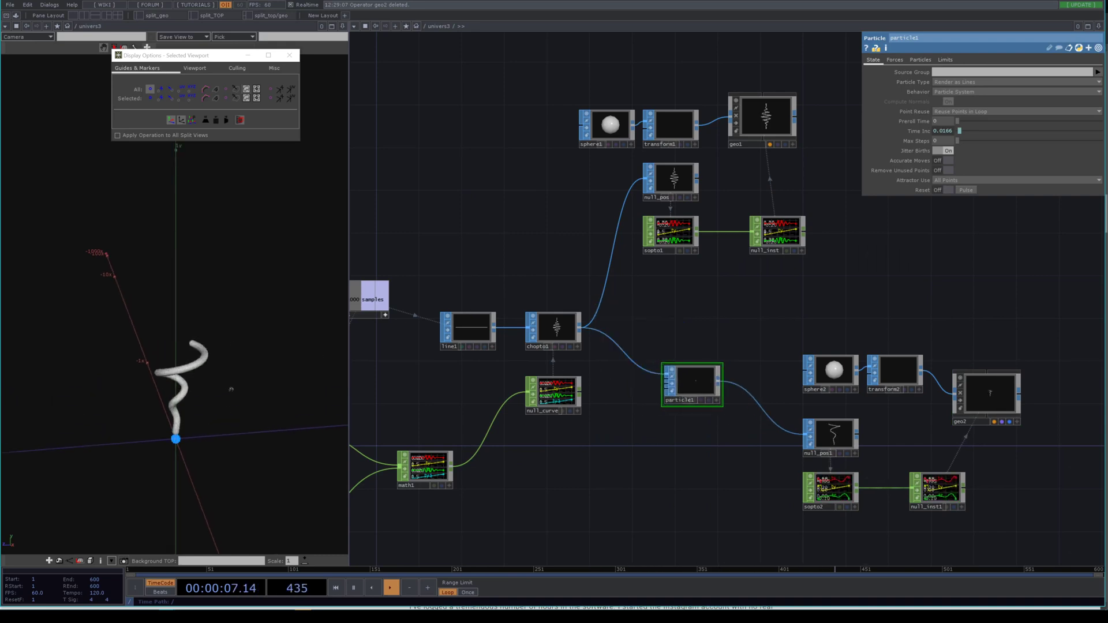
pyautogui.scroll(-2, 230, 390)
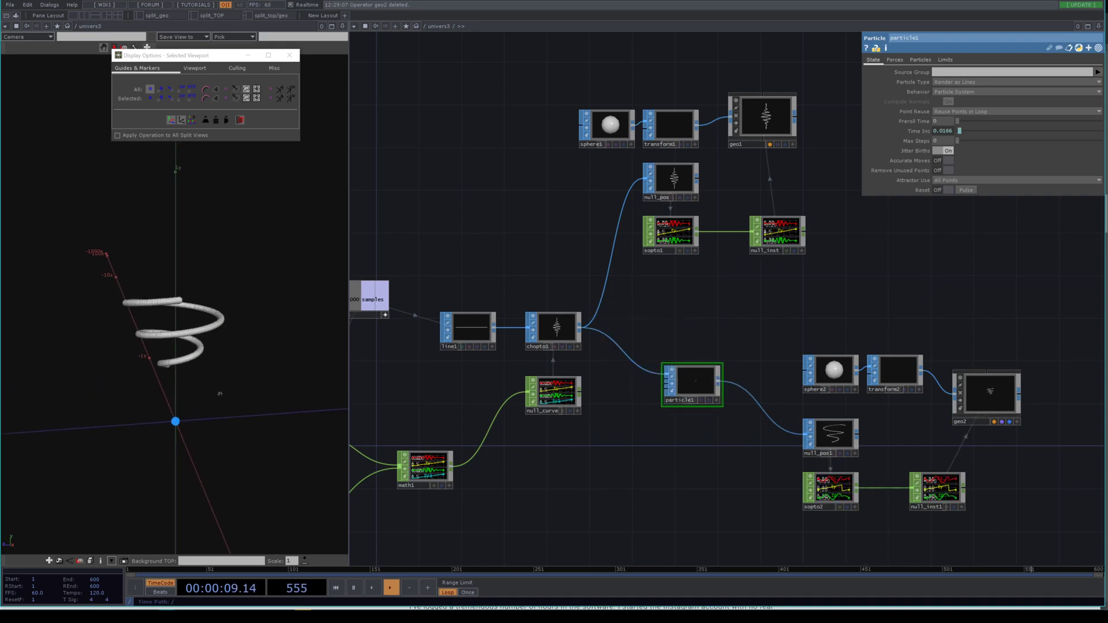
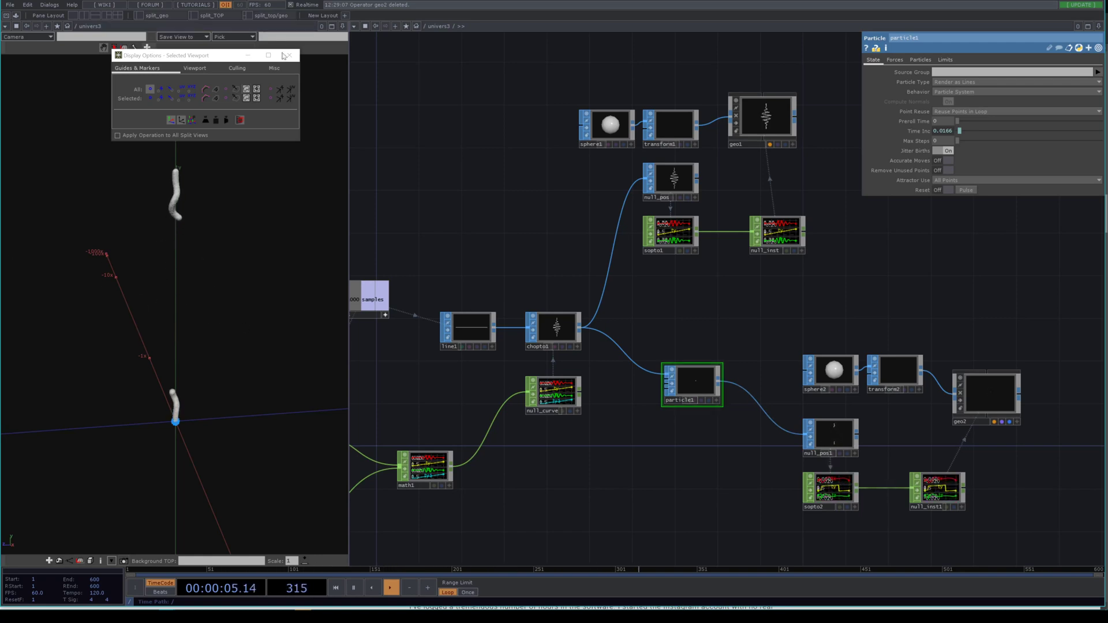
pyautogui.click(288, 57)
pyautogui.moveTo(158, 300); pyautogui.dragTo(144, 325)
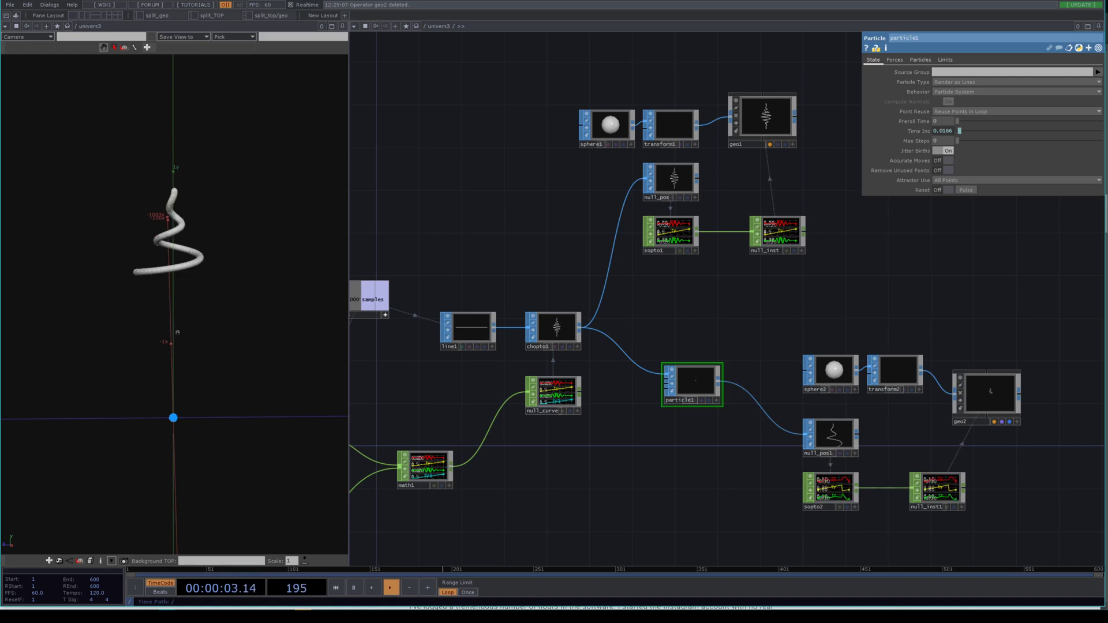
# Shift particle1 slightly lower and insert a Sort SOP between chopto1 and particle1
pyautogui.scroll(4, 625, 329)
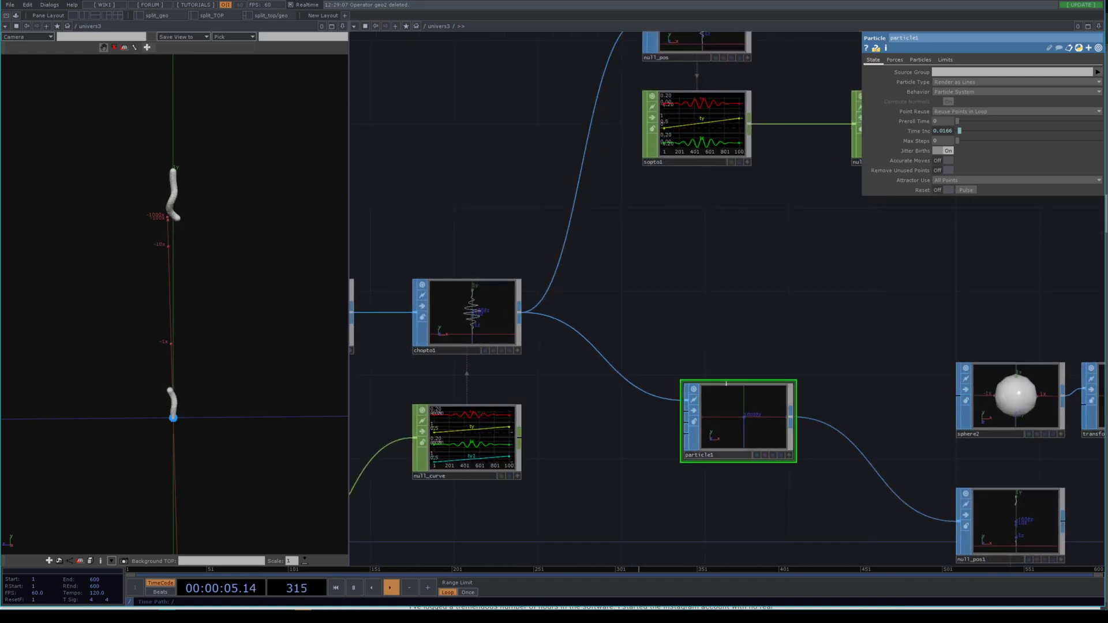
pyautogui.moveTo(735, 425); pyautogui.dragTo(735, 447)
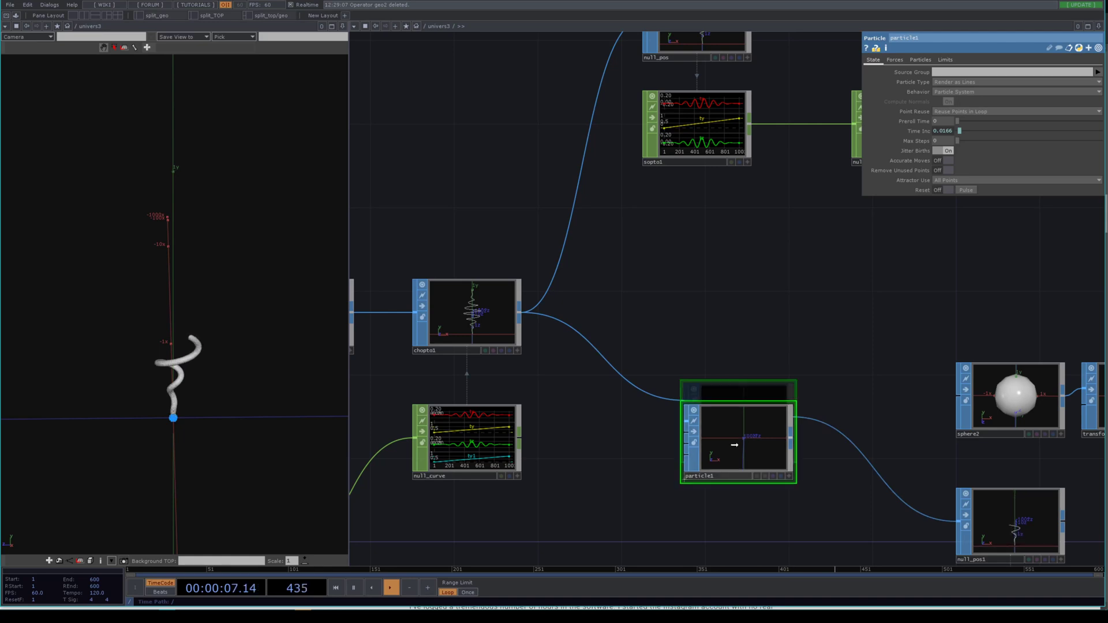
pyautogui.rightClick(605, 352)
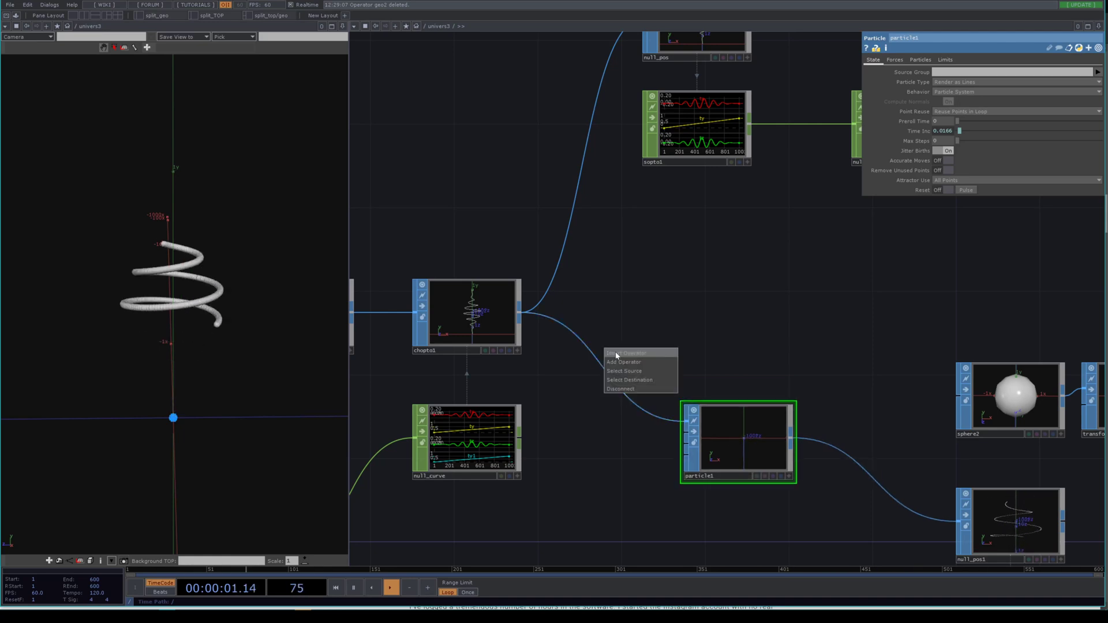
pyautogui.click(616, 353)
pyautogui.write('sort')
pyautogui.click(626, 347)
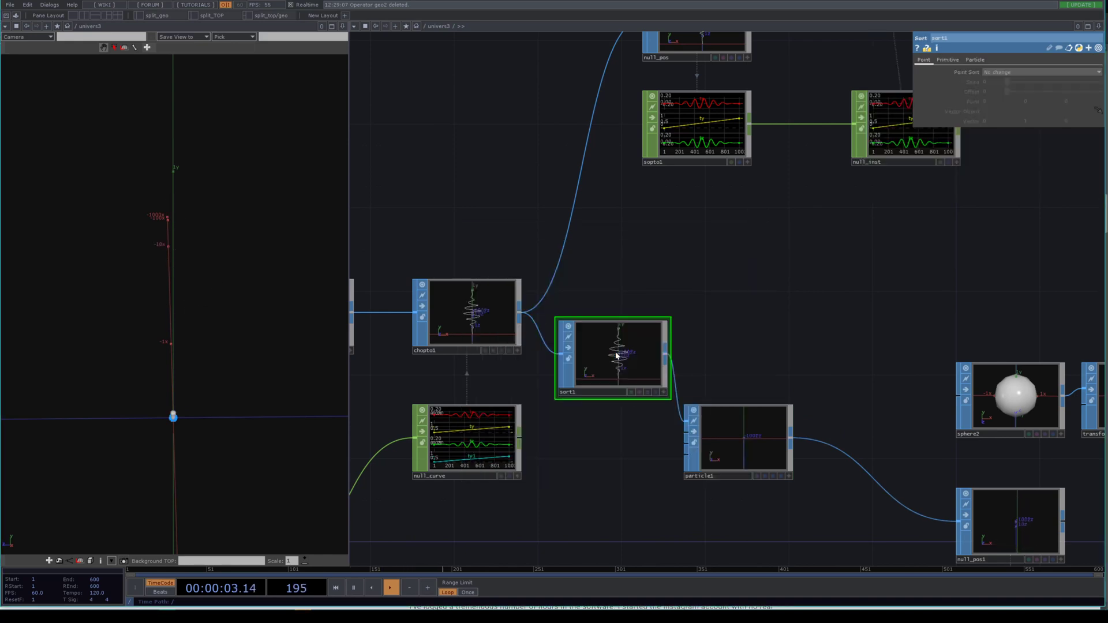
# Try the Random option for sort1's Point Sort and return it to No change
pyautogui.click(1035, 73)
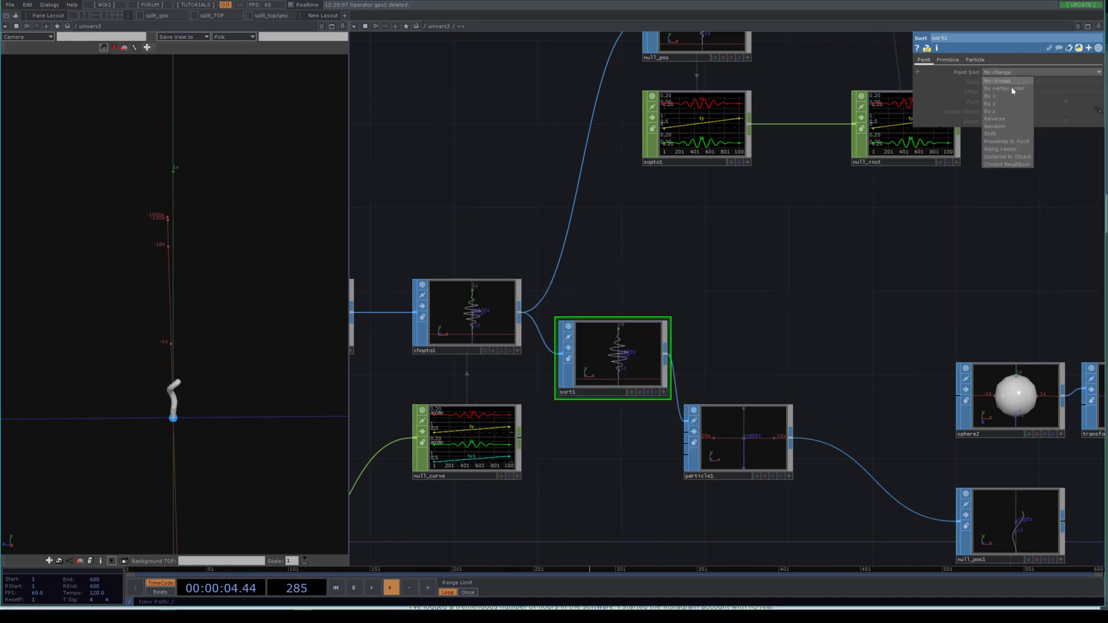
pyautogui.click(1006, 127)
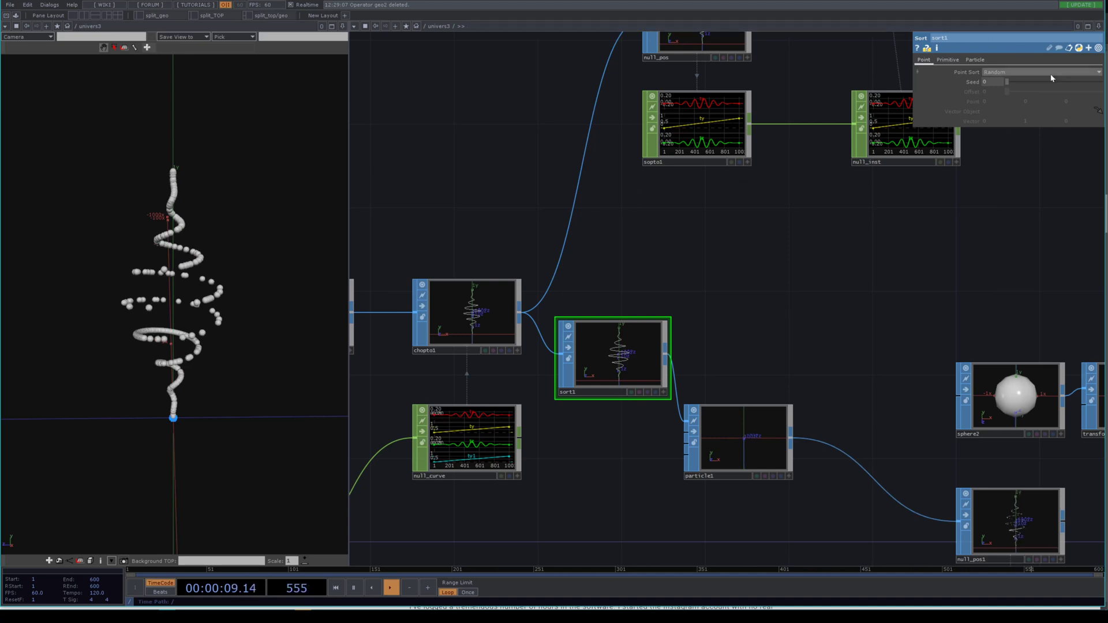
pyautogui.click(1004, 72)
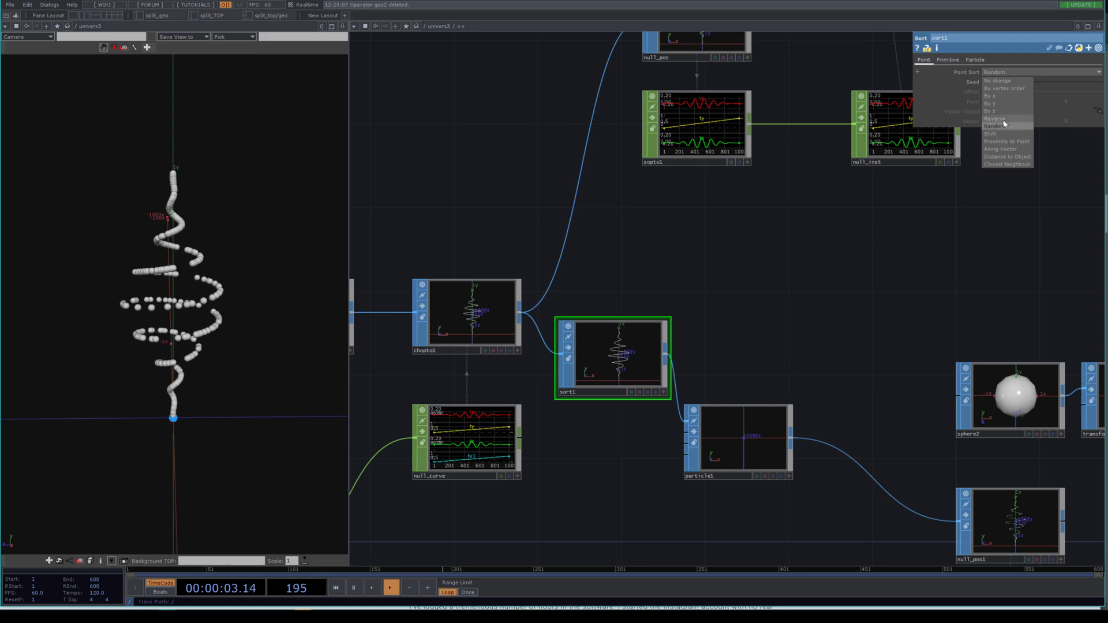
pyautogui.click(998, 81)
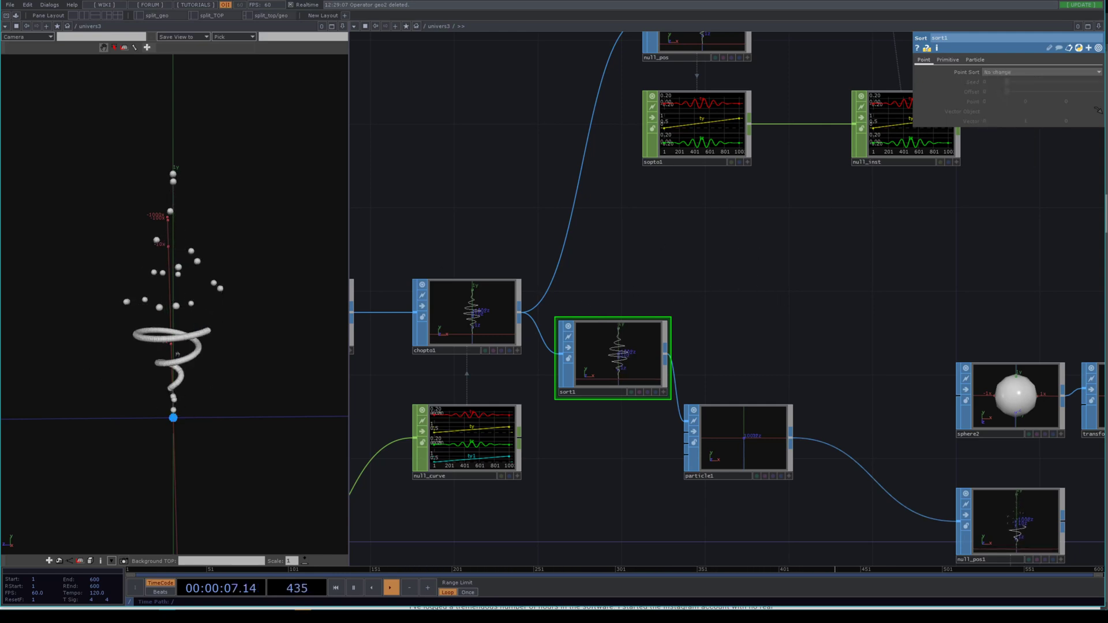
pyautogui.moveTo(701, 195); pyautogui.dragTo(781, 284)
pyautogui.scroll(-6, 780, 284)
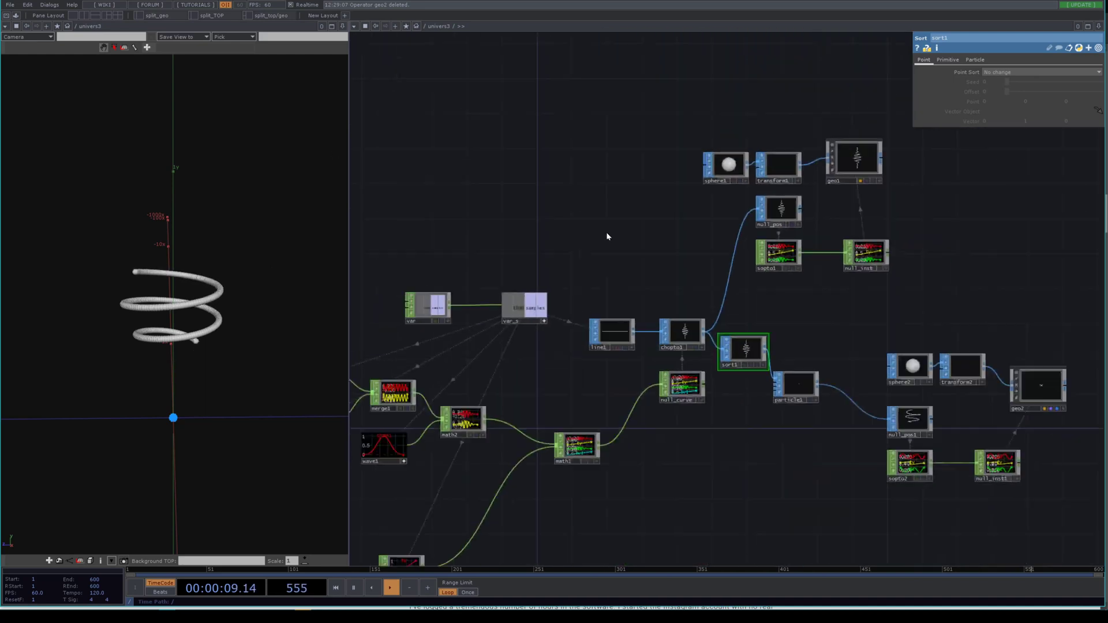
# Insert a Merge CHOP into the wire between var and var_s, and move var away from it, up and to the left
pyautogui.scroll(-1, 554, 202)
pyautogui.moveTo(551, 200); pyautogui.dragTo(697, 300)
pyautogui.scroll(6, 613, 399)
pyautogui.scroll(1, 613, 400)
pyautogui.moveTo(591, 419); pyautogui.dragTo(591, 315)
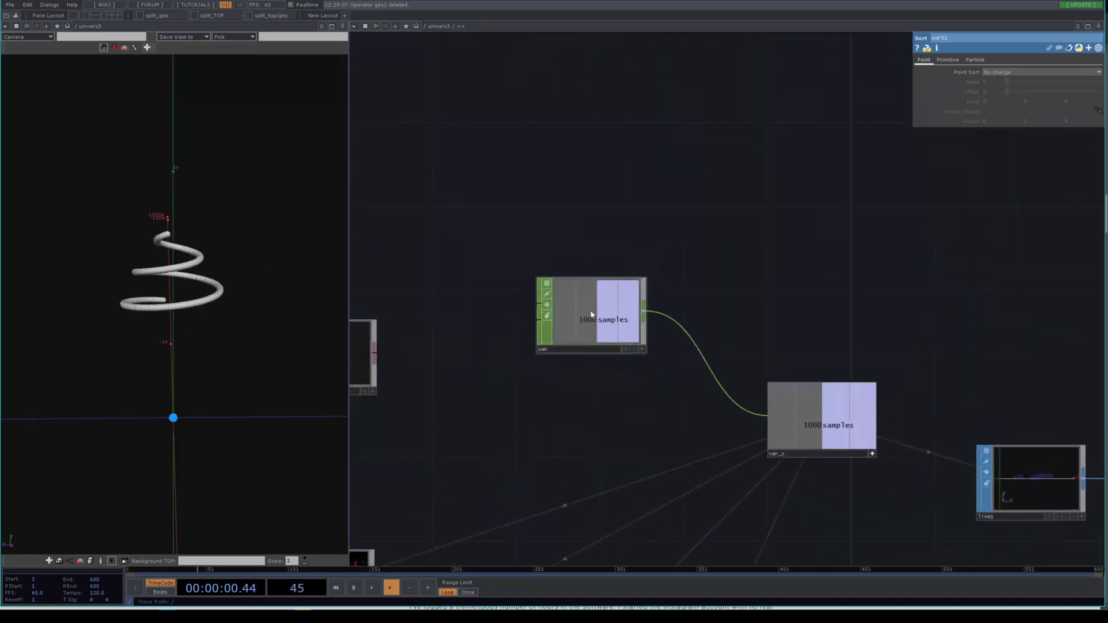
pyautogui.rightClick(645, 314)
pyautogui.write('merge')
pyautogui.press('Return')
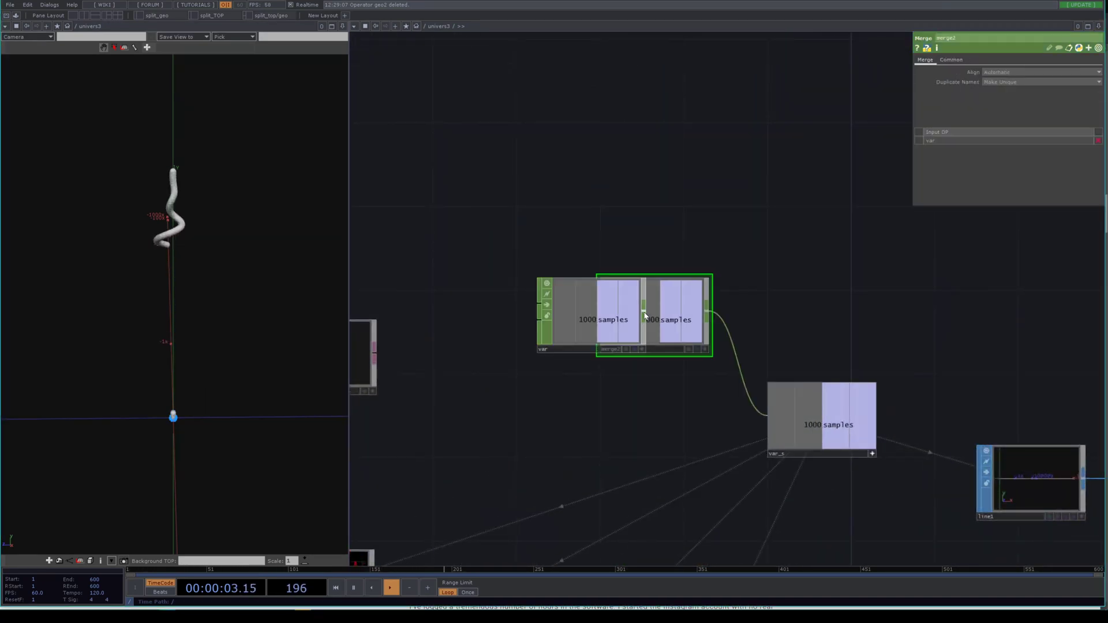
pyautogui.moveTo(568, 317); pyautogui.dragTo(485, 213)
# Add a Keyboard In CHOP below var and wire it into merge2 as a second input
pyautogui.press('Tab')
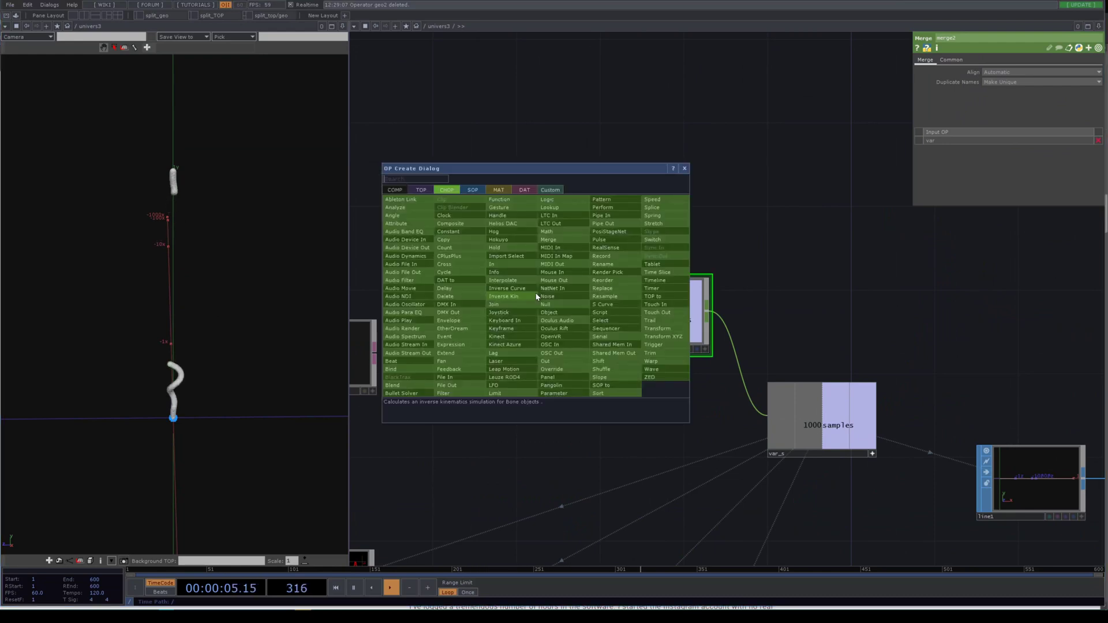
pyautogui.write('keyb')
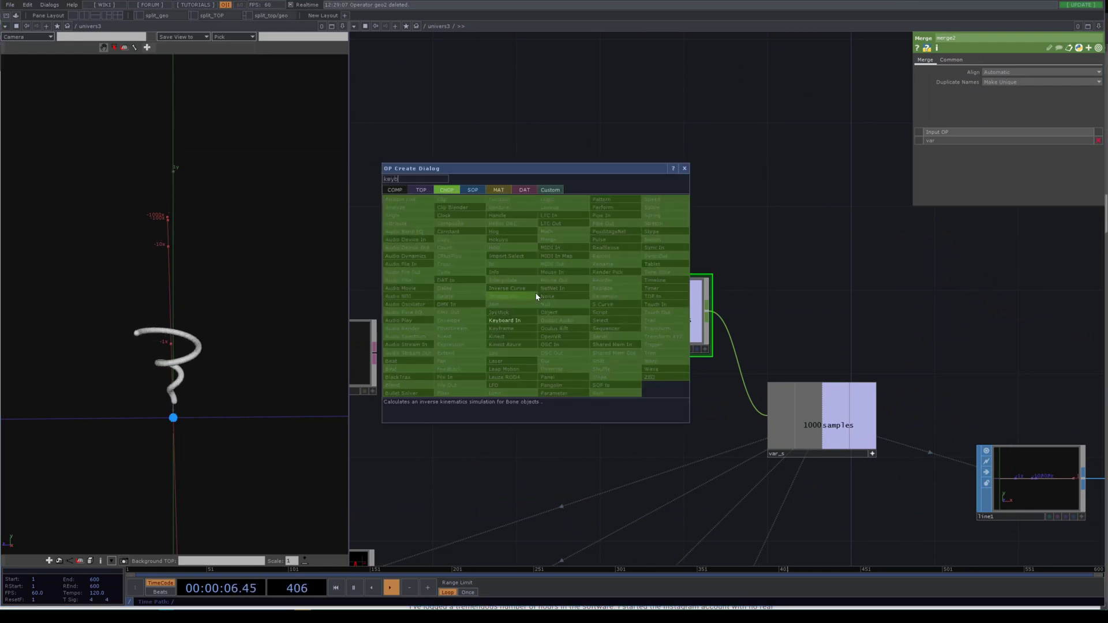
pyautogui.click(508, 321)
pyautogui.click(490, 397)
pyautogui.moveTo(541, 394); pyautogui.dragTo(592, 318)
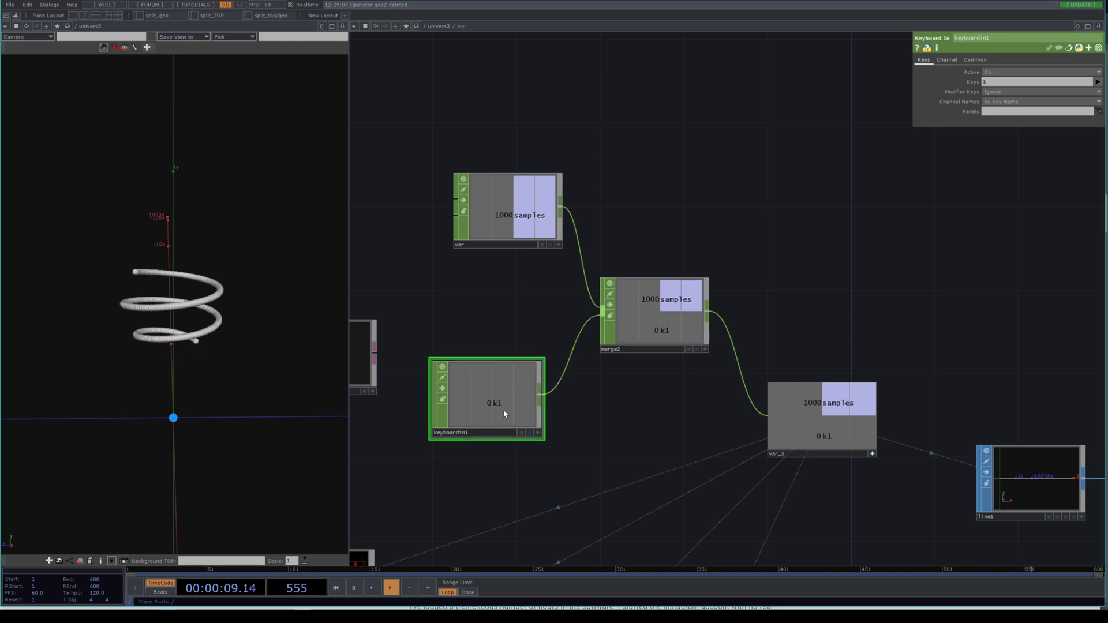
# Set the keys of keyboardin1 to 1 2 3
pyautogui.click(1015, 82)
pyautogui.write('2 3')
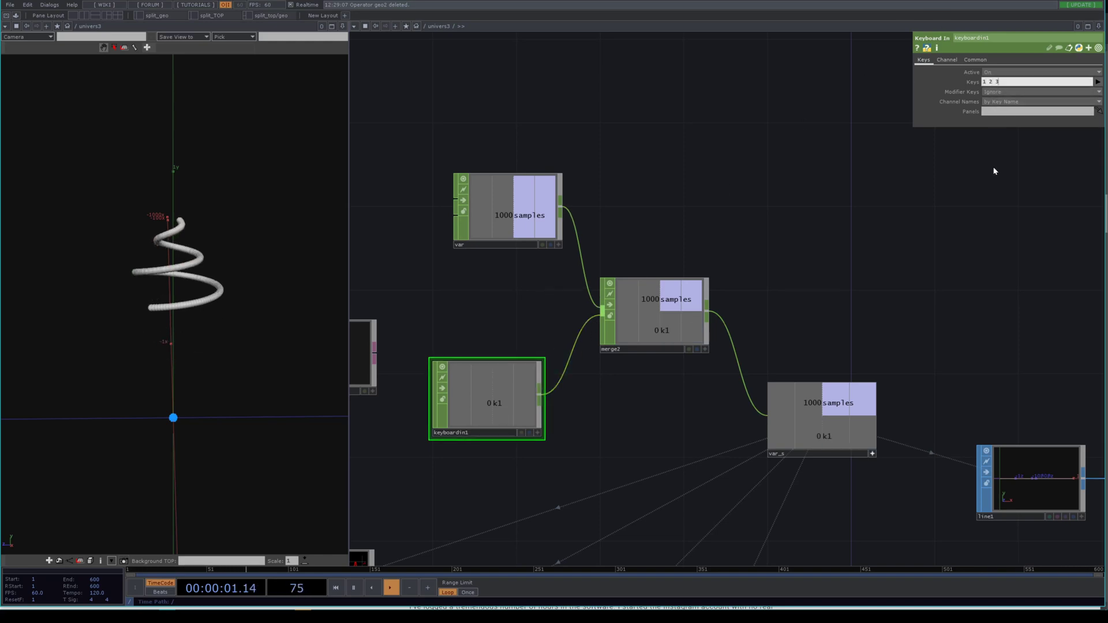
pyautogui.press('Return')
# Link particle1's Reset parameter to the k1 channel of var_s as a CHOP reference
pyautogui.scroll(-4, 724, 222)
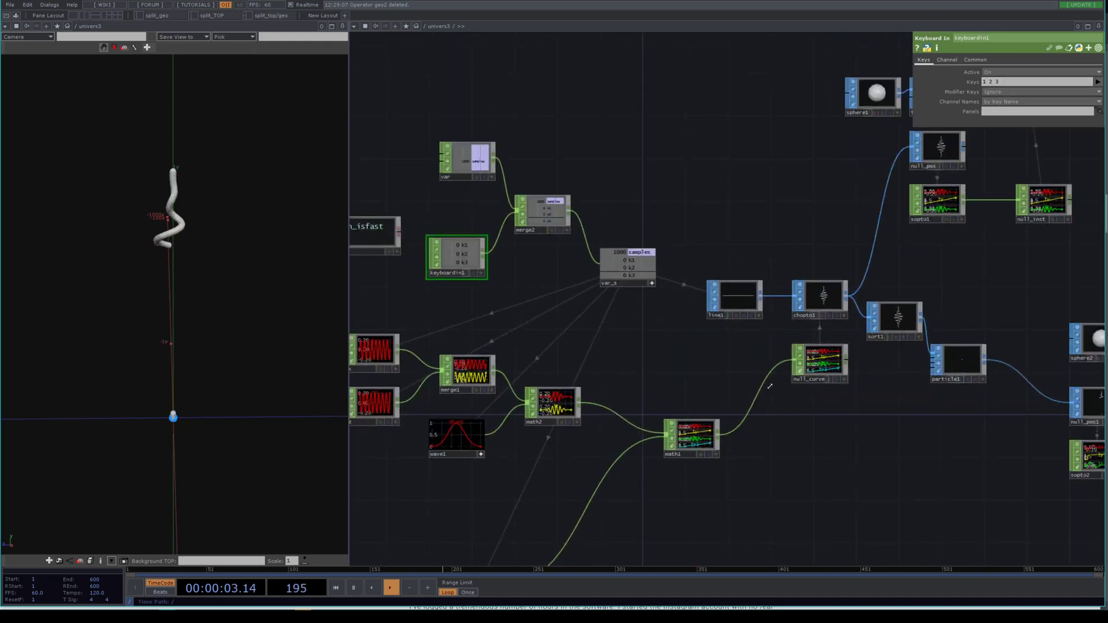
pyautogui.click(950, 380)
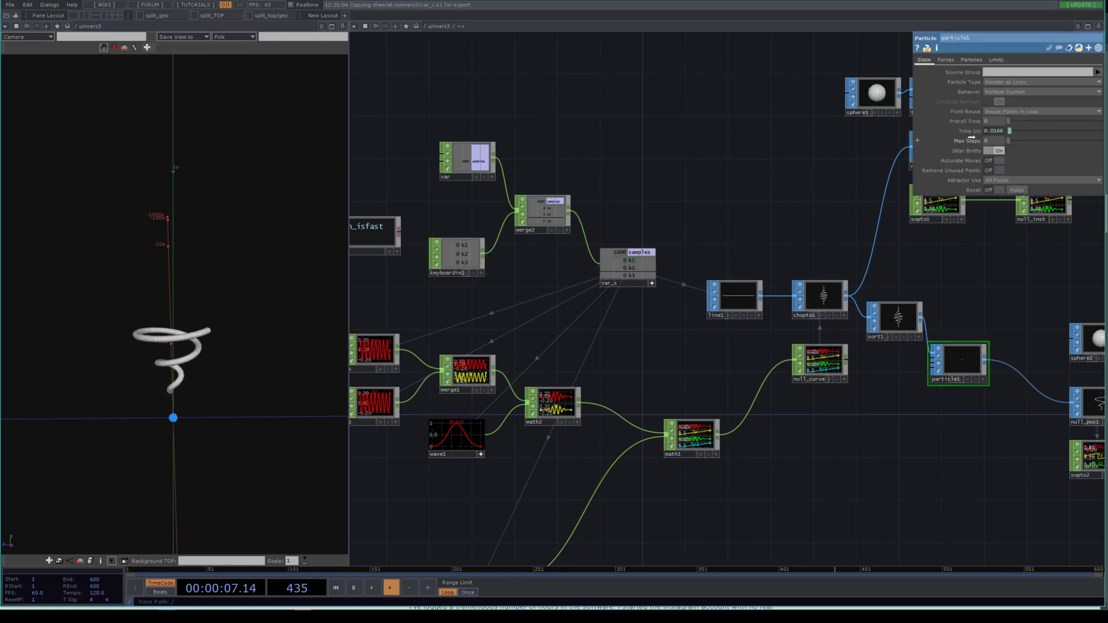
pyautogui.click(991, 191)
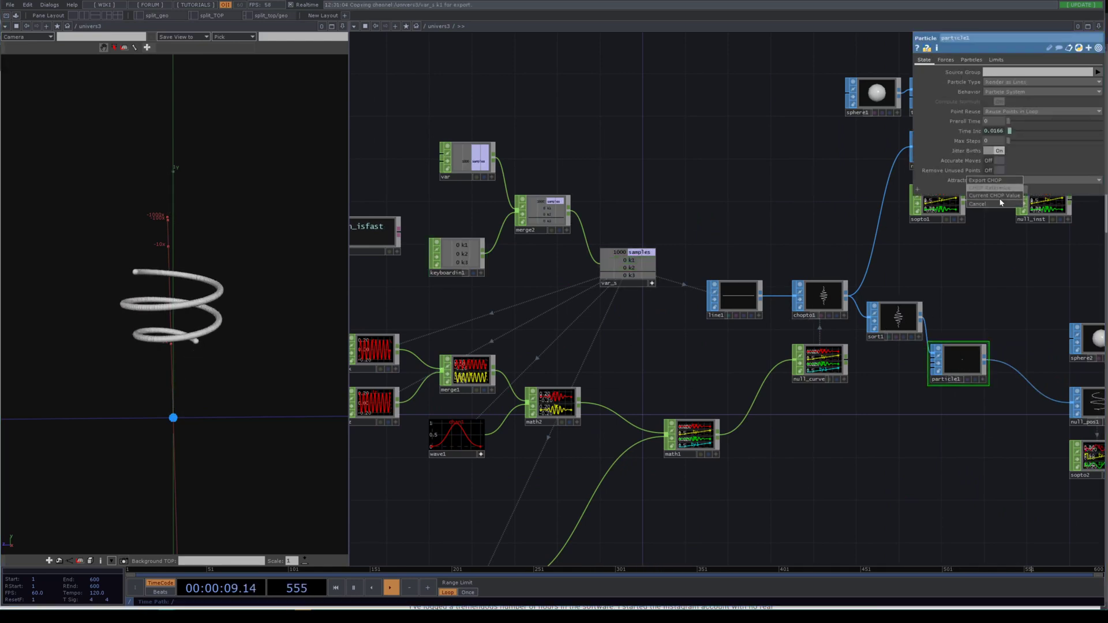
pyautogui.scroll(-4, 693, 386)
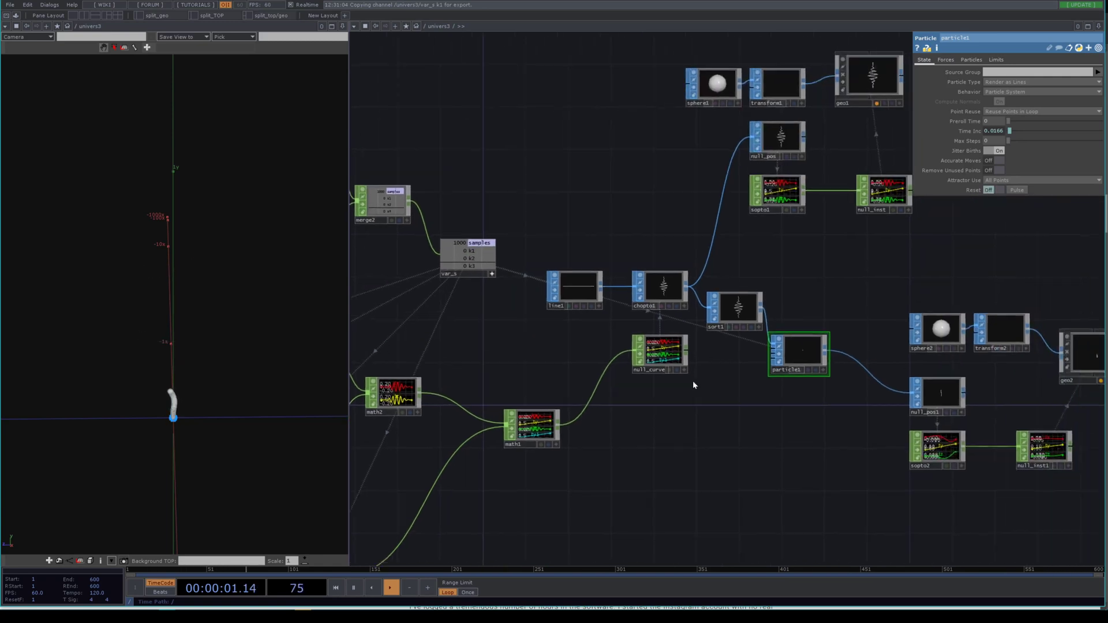
# Review particle1's Forces and Particles parameters, and move the node farther to the right of sort1
pyautogui.scroll(8, 750, 369)
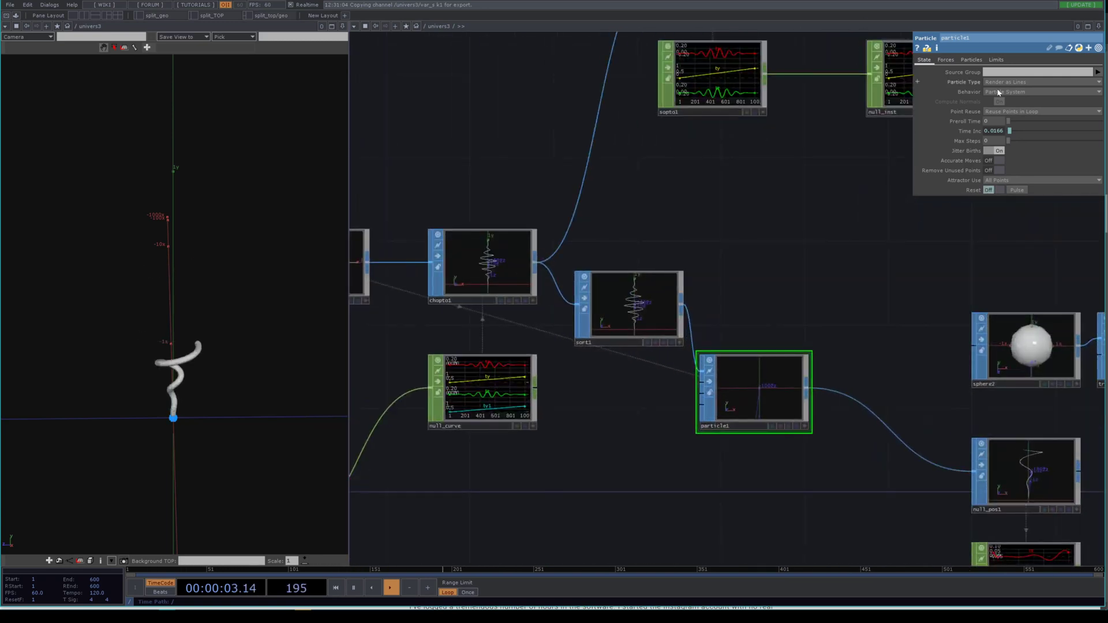
pyautogui.click(945, 59)
pyautogui.click(971, 60)
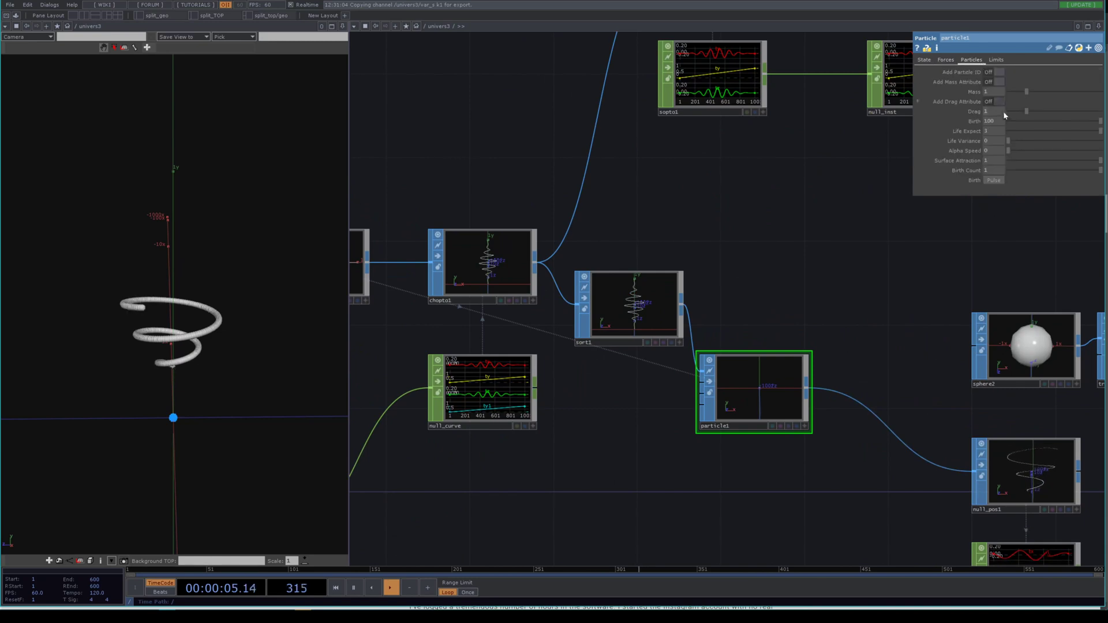
pyautogui.press('BackSpace')
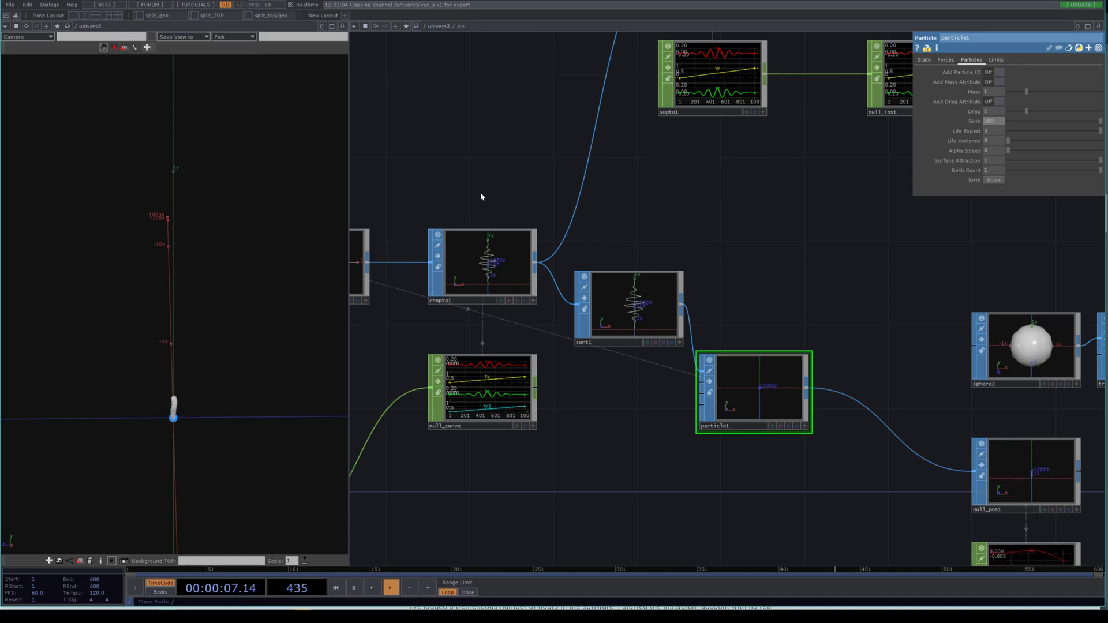
pyautogui.moveTo(762, 460); pyautogui.dragTo(656, 373)
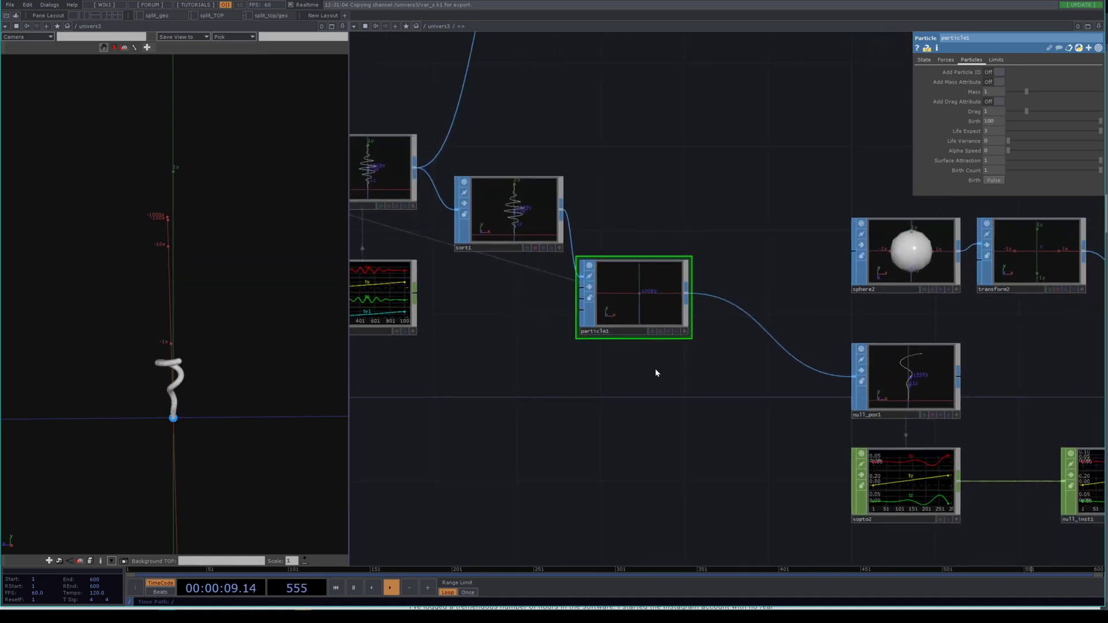
pyautogui.moveTo(460, 321); pyautogui.dragTo(456, 272)
pyautogui.moveTo(571, 257); pyautogui.dragTo(611, 277)
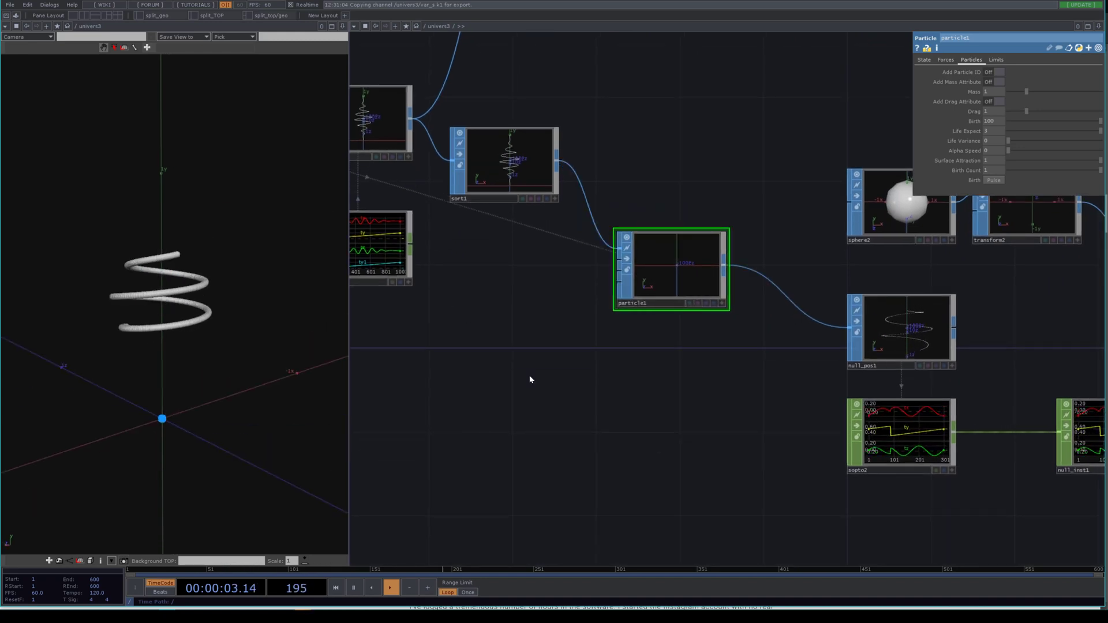
# Look over the animated particle spiral in the viewport and move particle1 slightly lower in the network
pyautogui.scroll(-3, 607, 428)
pyautogui.moveTo(936, 378); pyautogui.dragTo(767, 282)
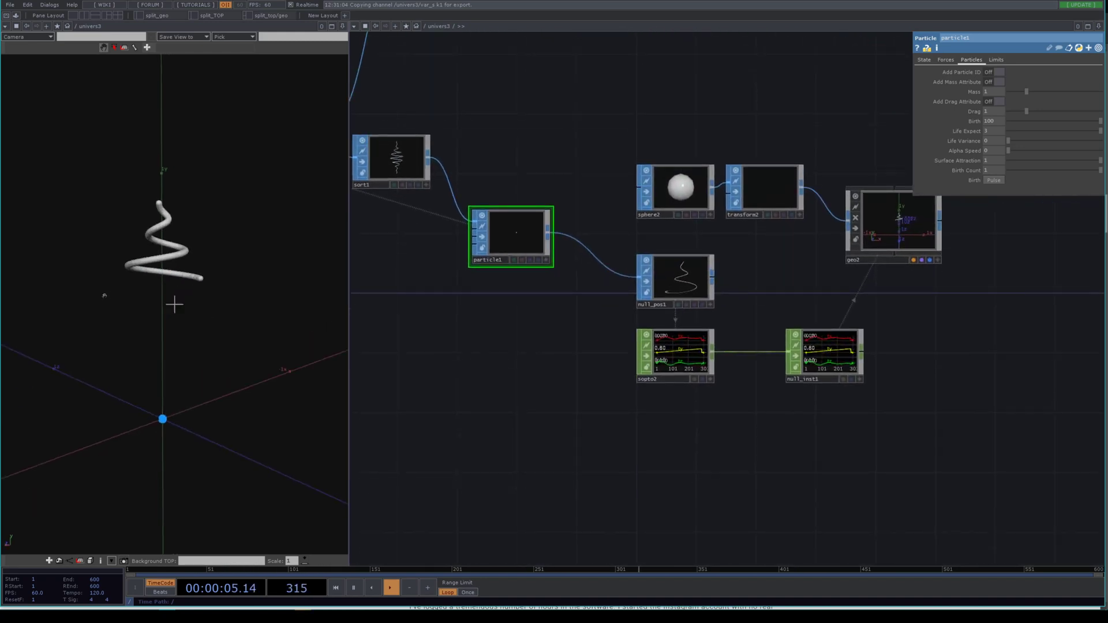
pyautogui.moveTo(173, 305); pyautogui.dragTo(185, 297)
pyautogui.scroll(2, 865, 340)
pyautogui.scroll(1, 864, 339)
pyautogui.scroll(-2, 507, 396)
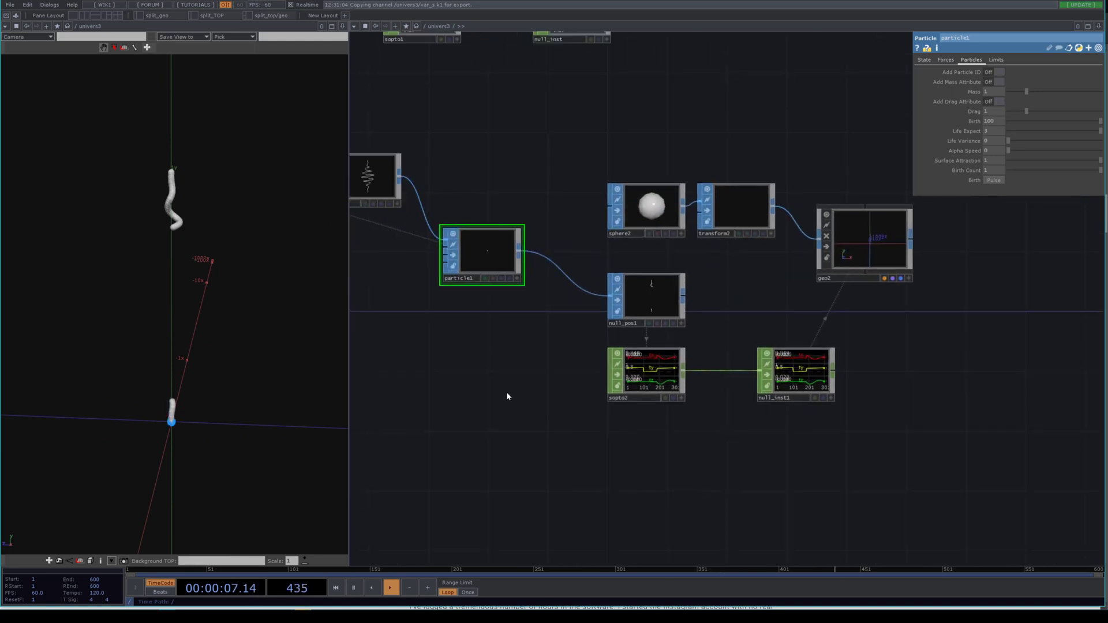
pyautogui.moveTo(503, 326); pyautogui.dragTo(659, 342)
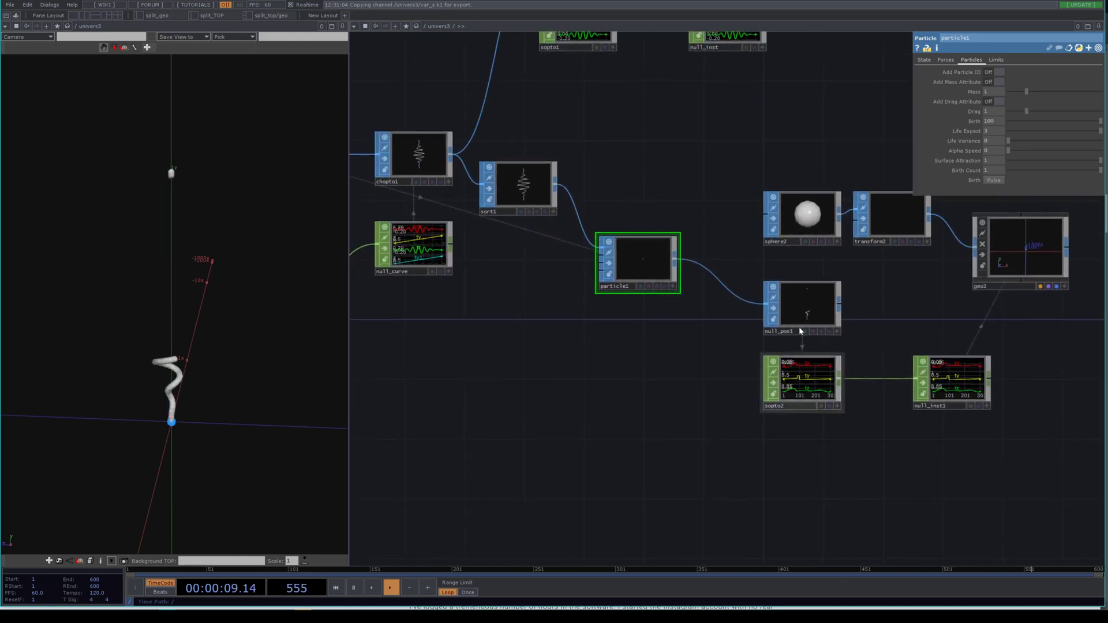
pyautogui.moveTo(642, 277); pyautogui.dragTo(648, 309)
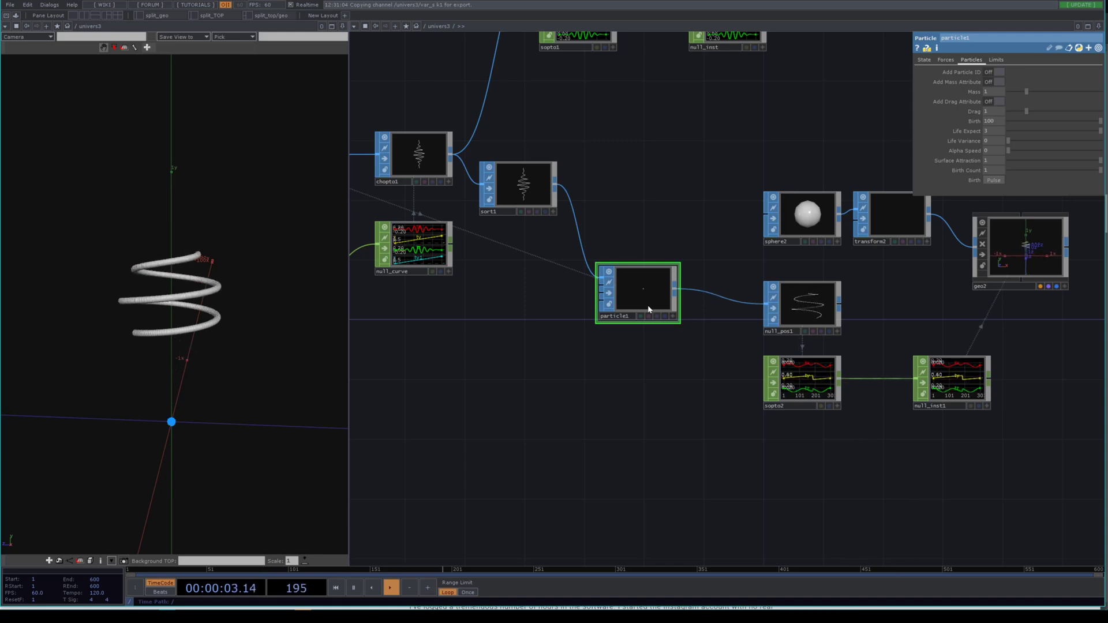
# Set particle1's Life Expect to 7 and check the point attributes listed in null_pos1's info
pyautogui.click(971, 132)
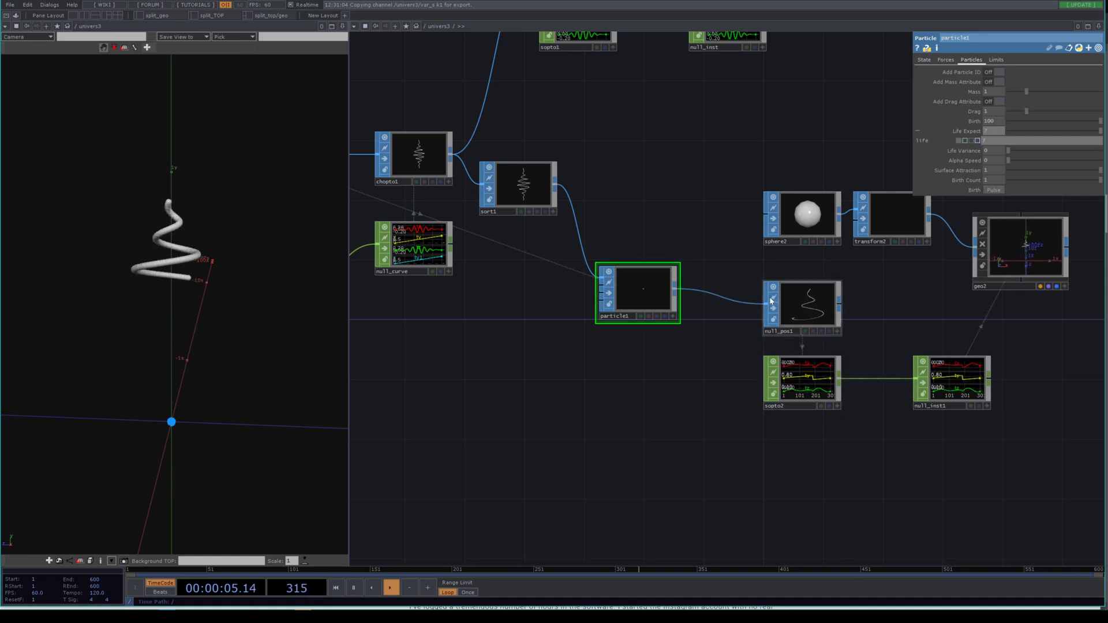
pyautogui.middleClick(803, 306)
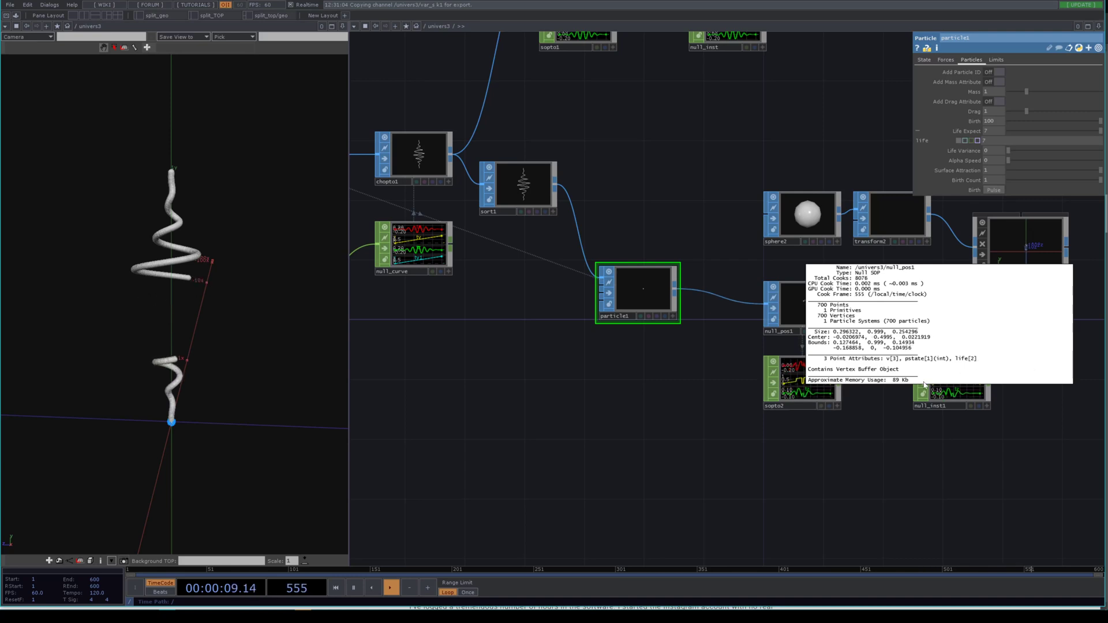
pyautogui.moveTo(850, 432); pyautogui.dragTo(847, 428, button='middle')
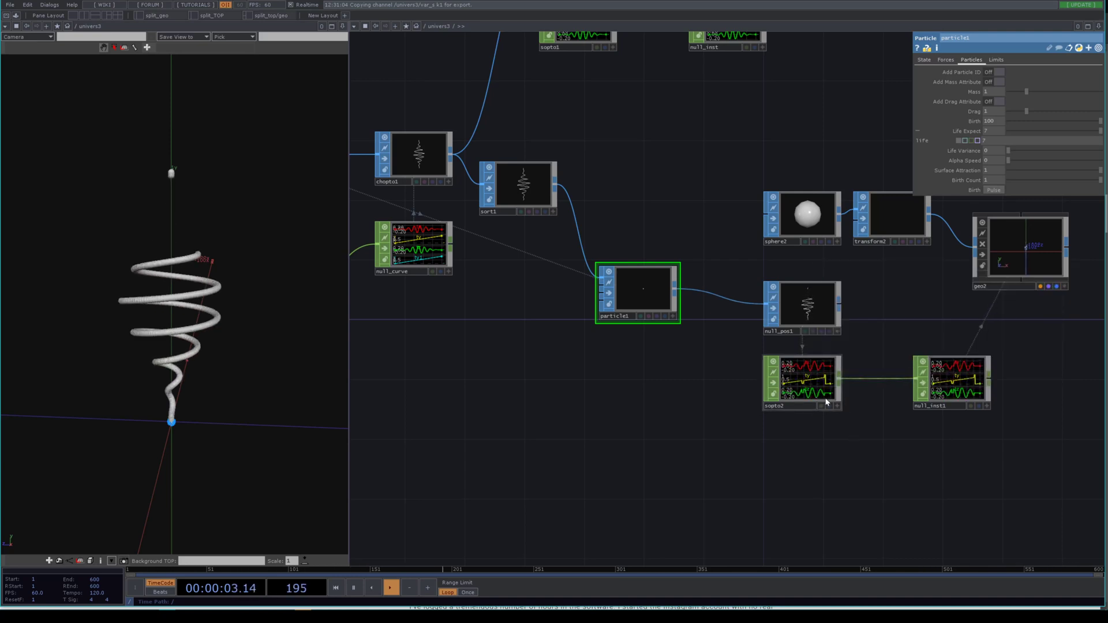
# Enable Custom attributes on sopto2 and set its Attribute Scope to life
pyautogui.click(820, 395)
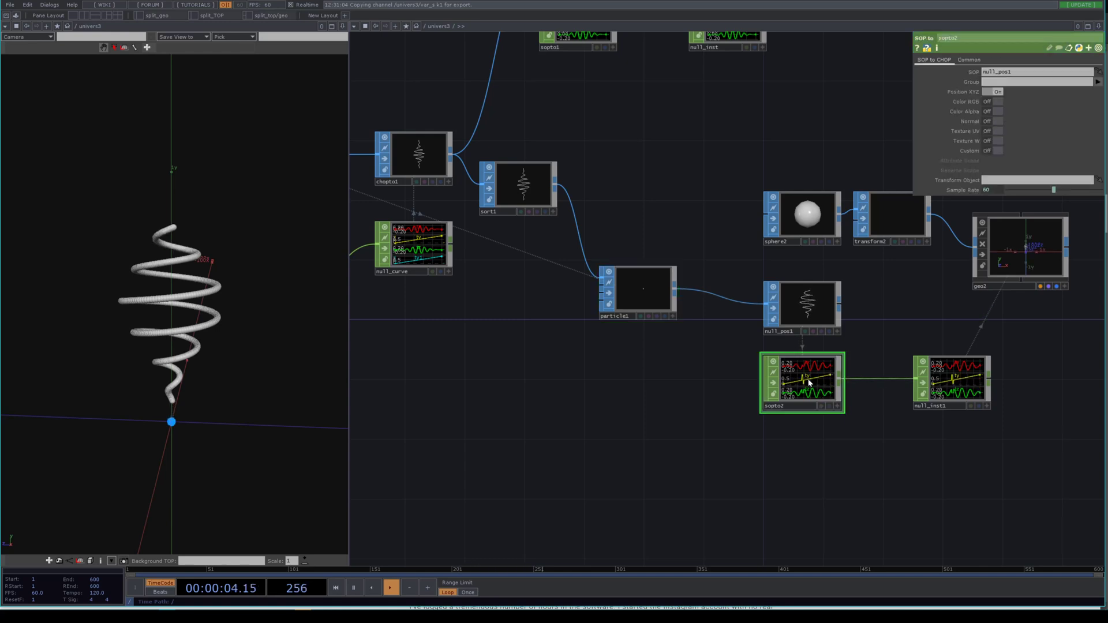
pyautogui.click(996, 151)
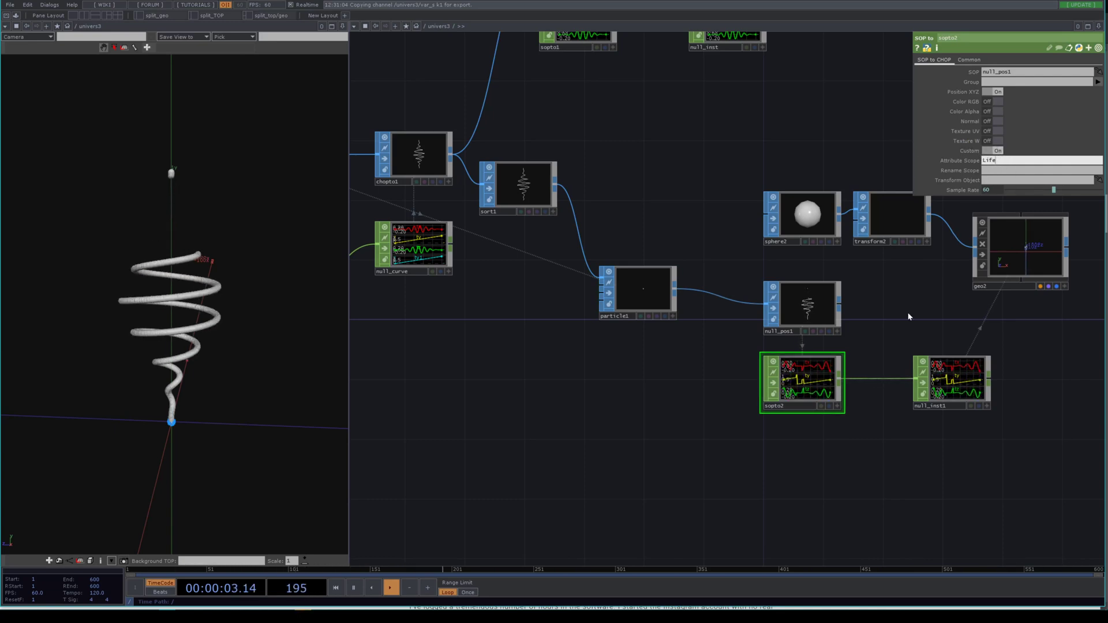
pyautogui.click(813, 456)
pyautogui.scroll(3, 944, 193)
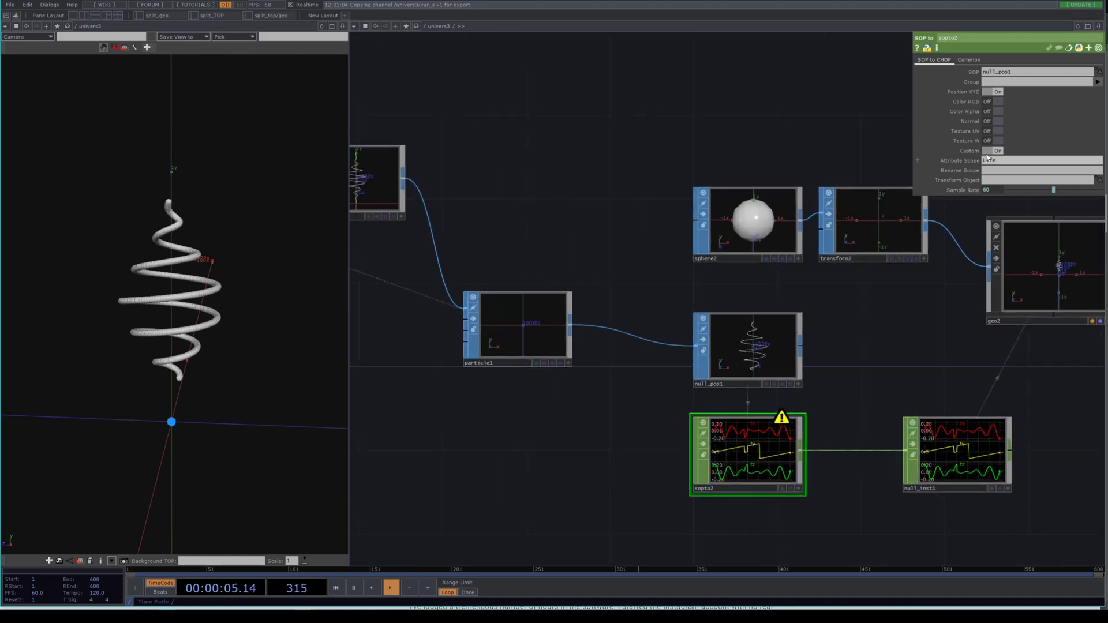
pyautogui.click(986, 160)
pyautogui.press('BackSpace')
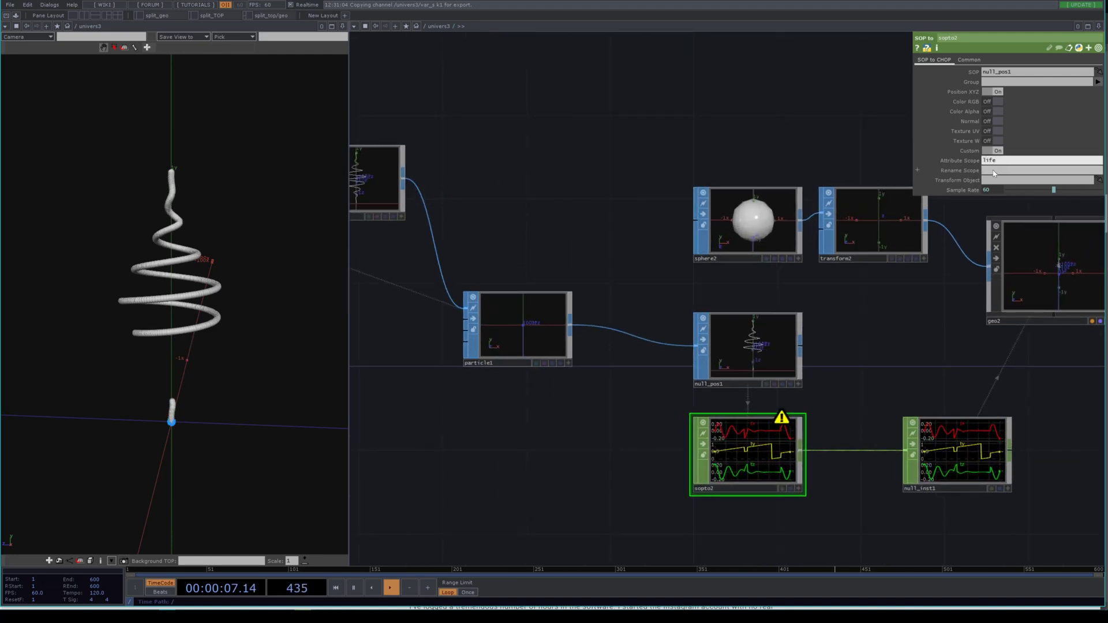
pyautogui.press('Return')
# Examine the life channels in sopto2's graph alongside the position channels
pyautogui.scroll(3, 814, 463)
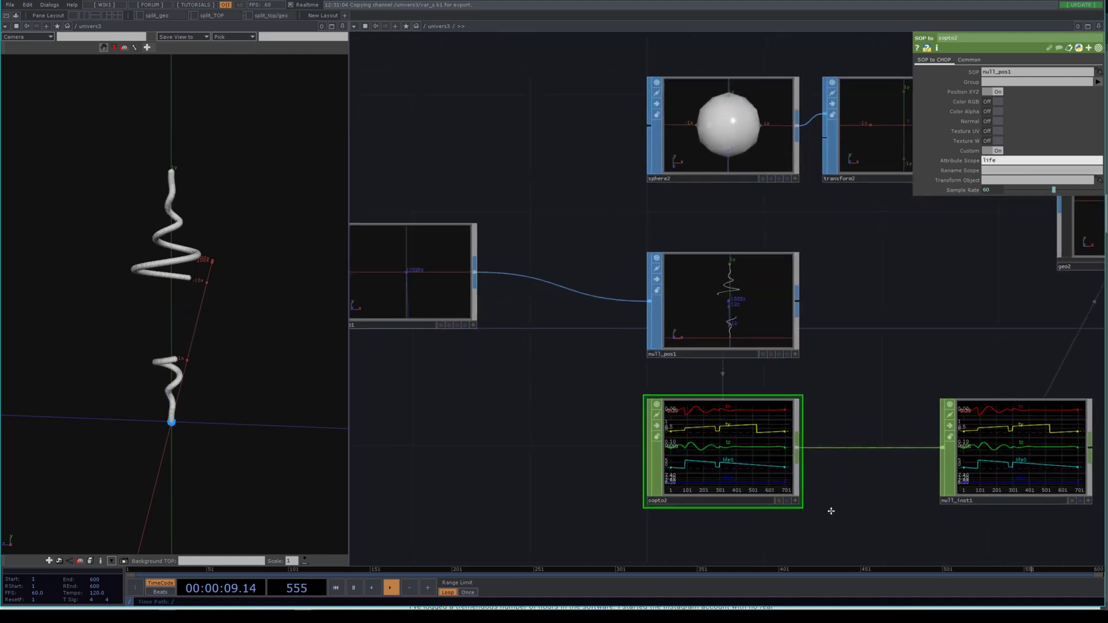
pyautogui.moveTo(830, 510); pyautogui.dragTo(804, 339)
pyautogui.scroll(6, 652, 333)
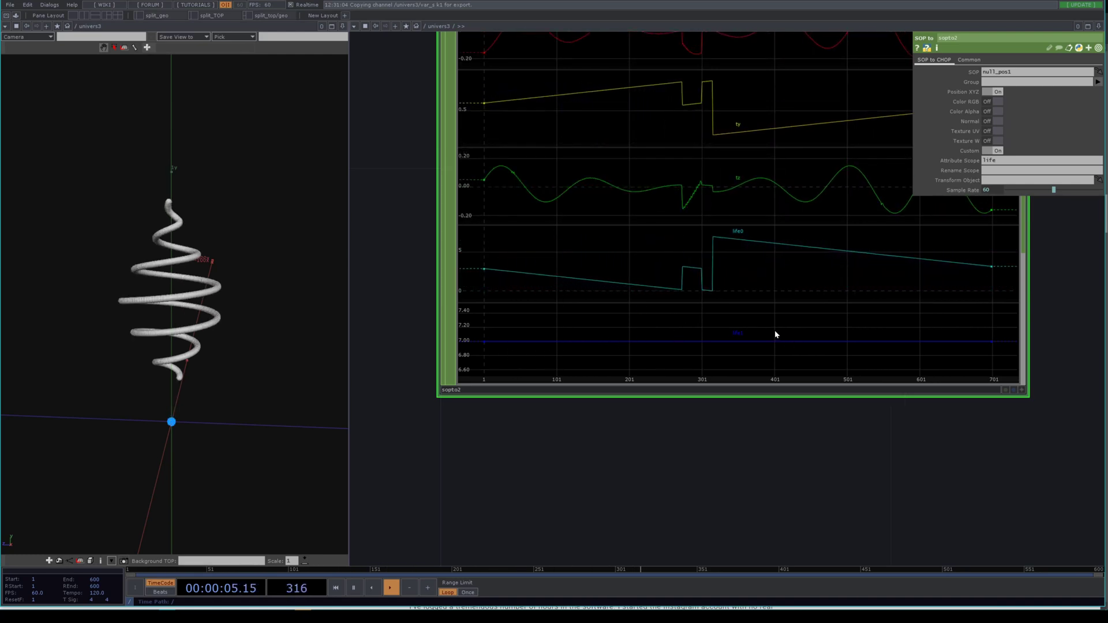
pyautogui.scroll(5, 774, 333)
pyautogui.scroll(-6, 691, 384)
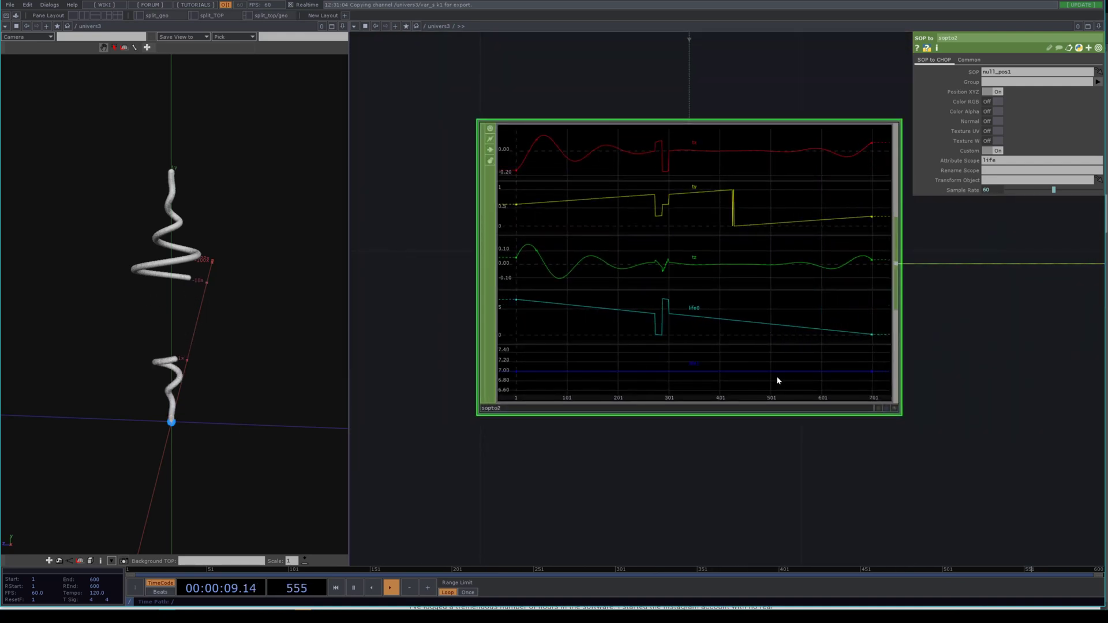
pyautogui.scroll(-2, 790, 306)
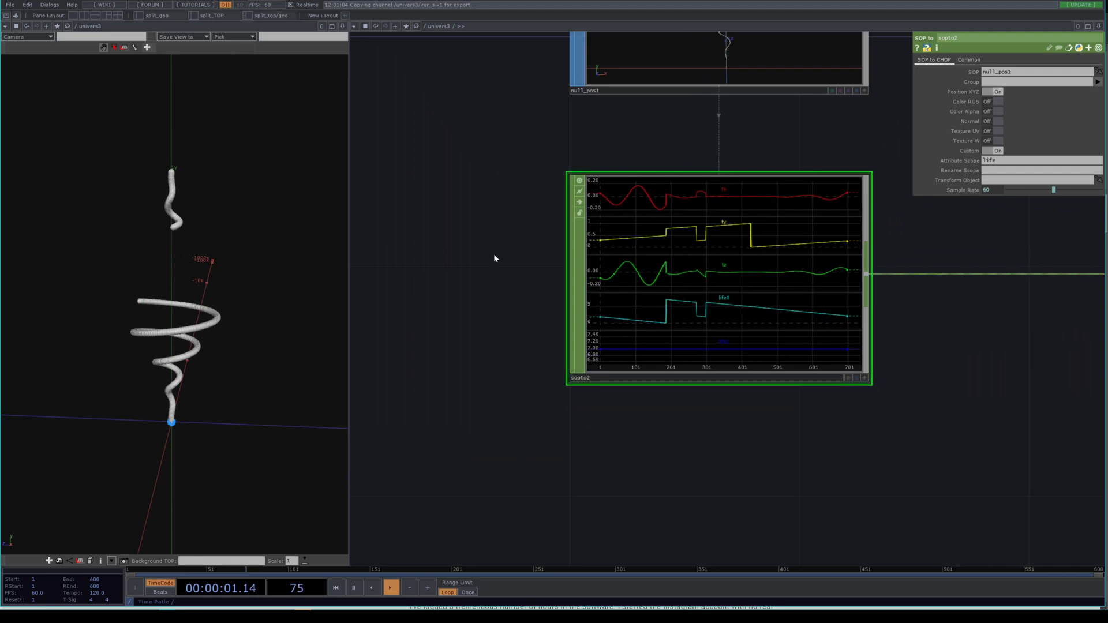
# Try a Life Variance of 2 on particle1, and return it to 0 after examining sopto2's channels
pyautogui.scroll(-3, 494, 254)
pyautogui.moveTo(524, 291); pyautogui.dragTo(717, 353)
pyautogui.click(491, 162)
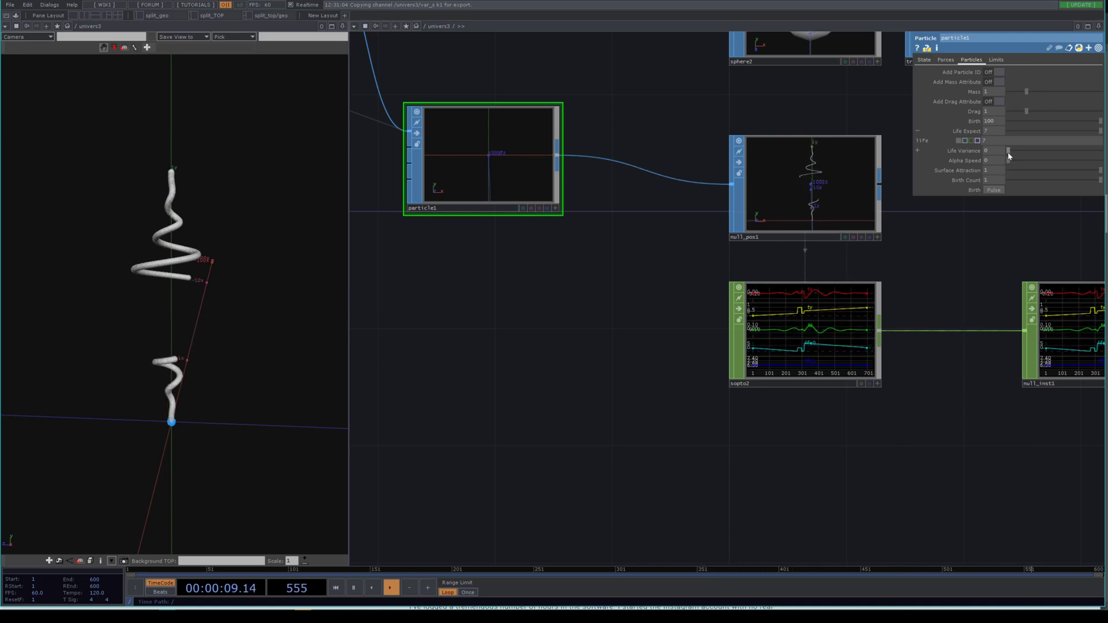
pyautogui.click(991, 151)
pyautogui.write('2')
pyautogui.press('Return')
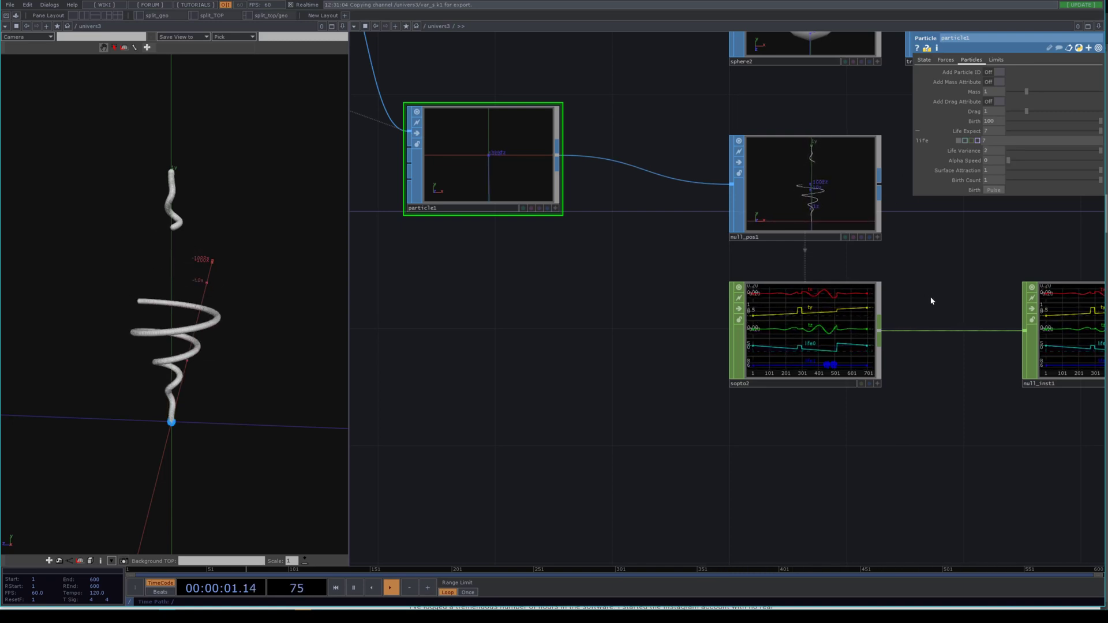
pyautogui.scroll(8, 847, 394)
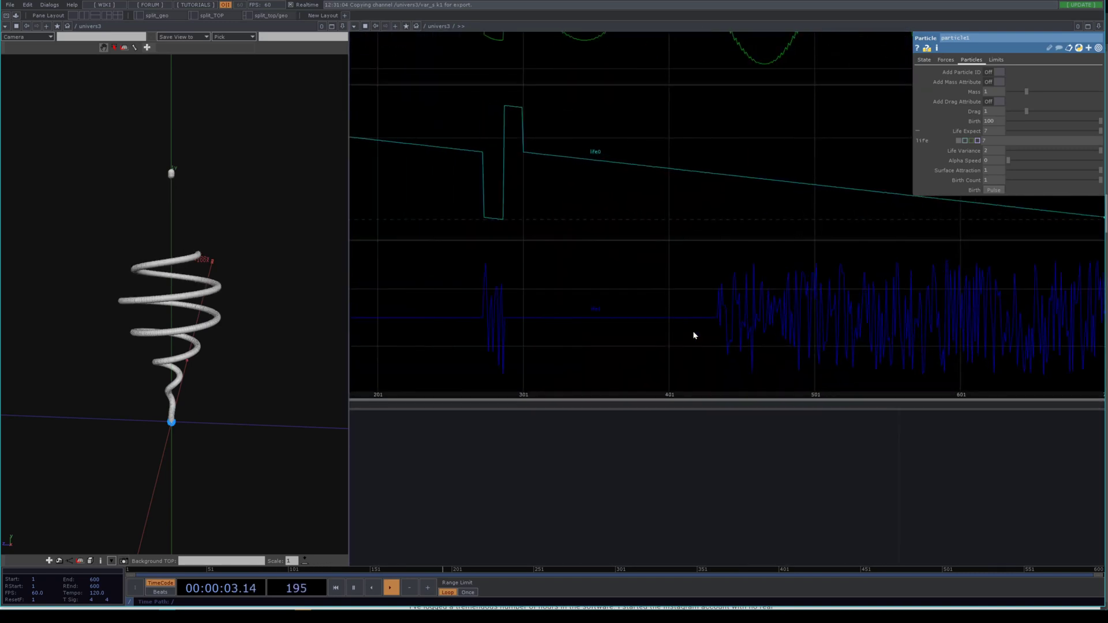
pyautogui.scroll(-5, 768, 325)
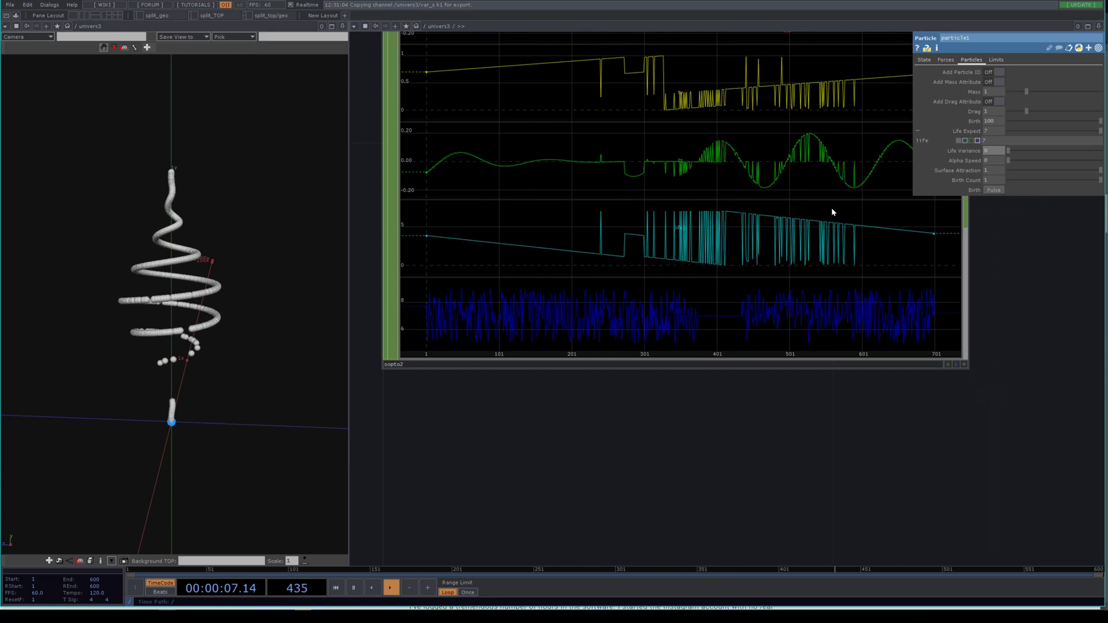
pyautogui.scroll(-3, 819, 323)
pyautogui.scroll(-3, 817, 353)
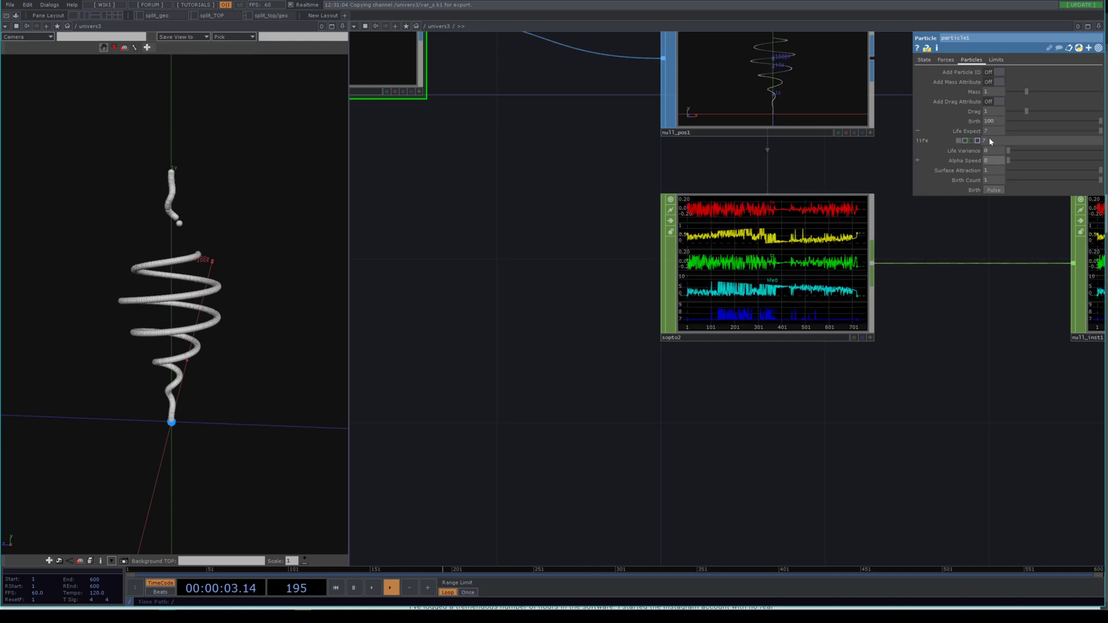
# Add a Select CHOP below sopto2 and disconnect the wire running from sopto2 into it
pyautogui.scroll(2, 900, 323)
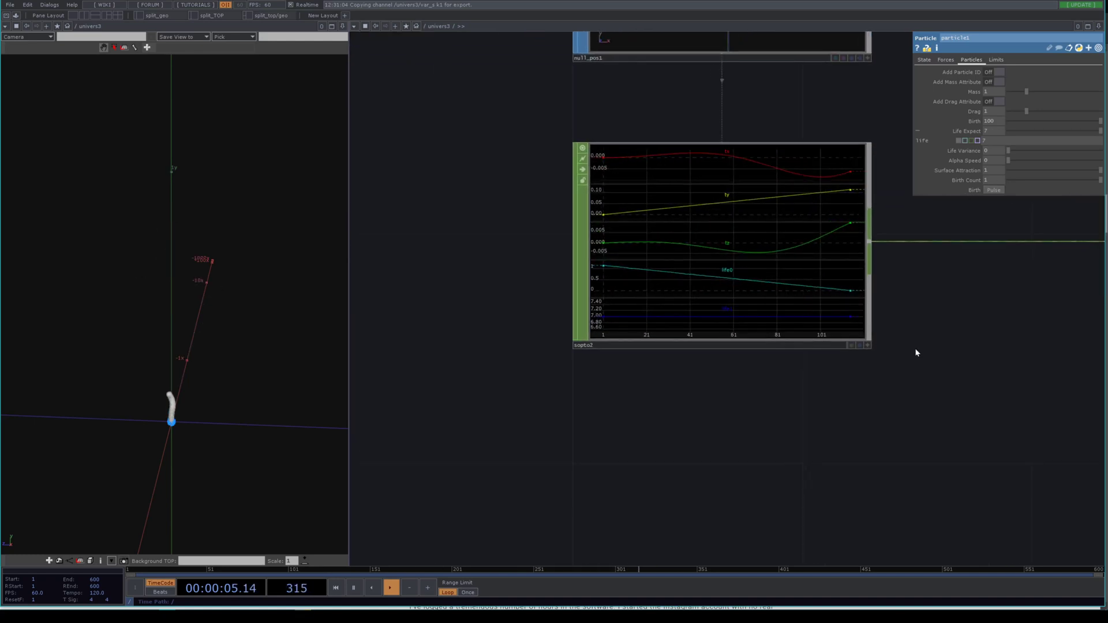
pyautogui.scroll(-4, 883, 358)
pyautogui.press('Tab')
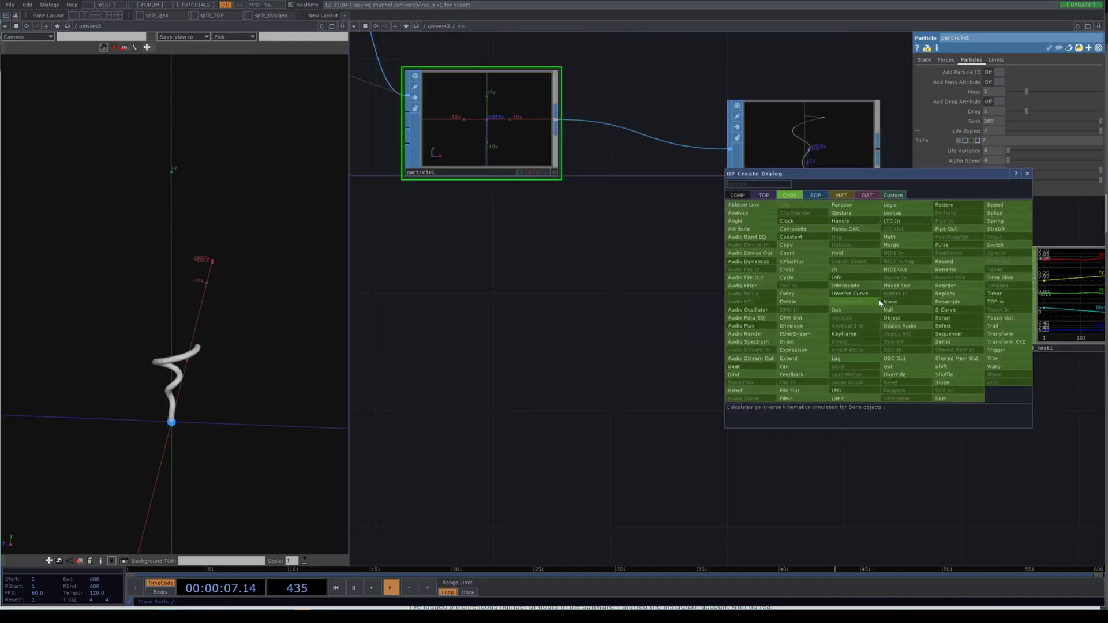
pyautogui.write('sel')
pyautogui.press('Return')
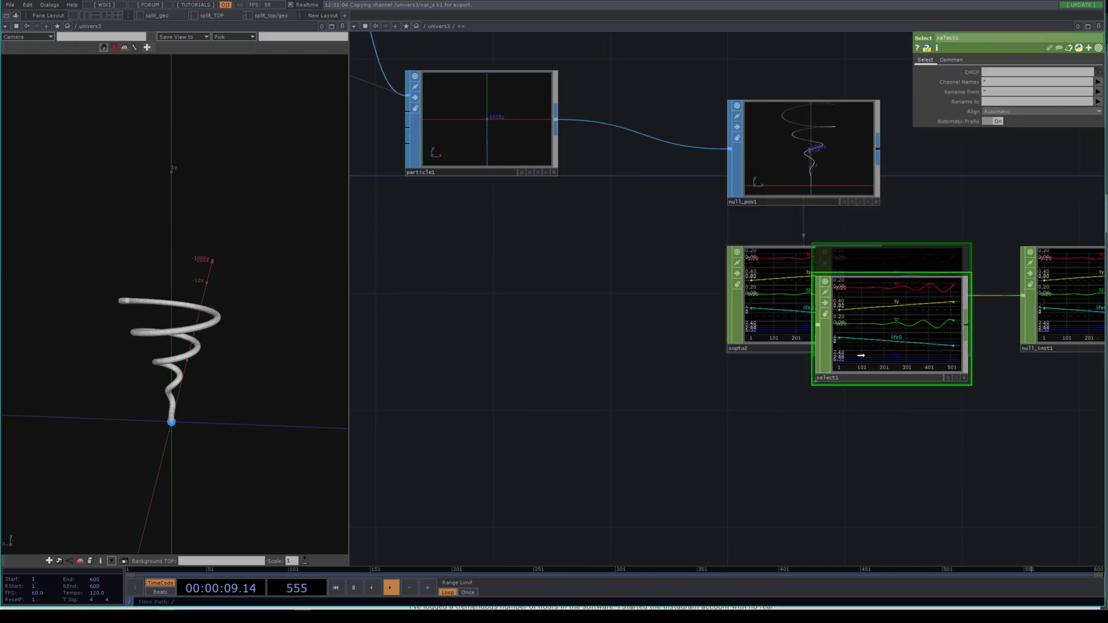
pyautogui.click(724, 400)
pyautogui.rightClick(716, 399)
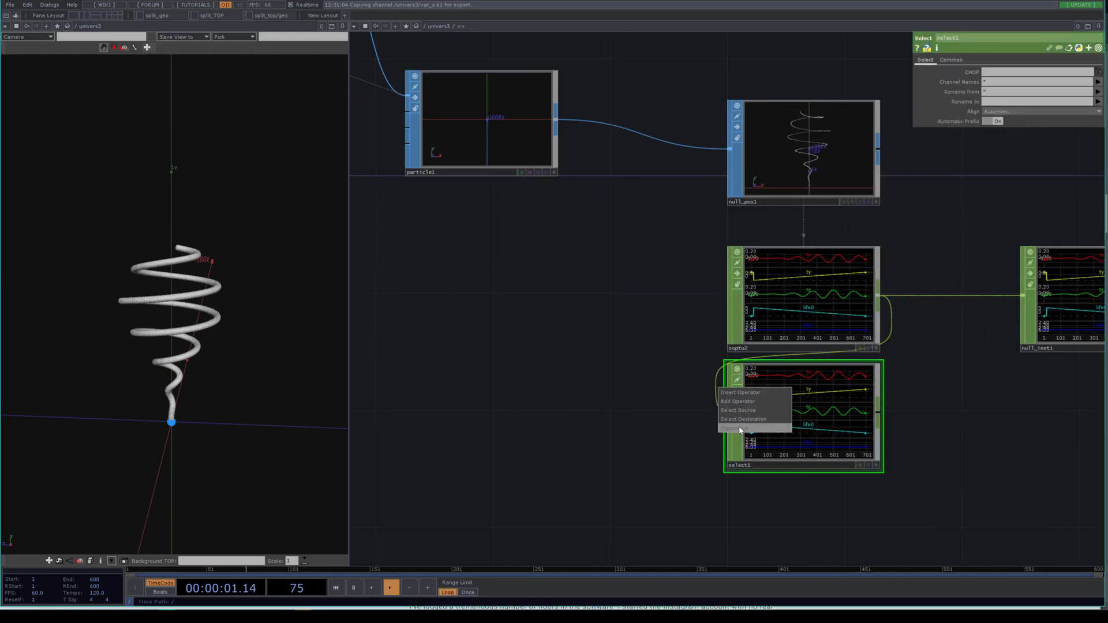
pyautogui.click(741, 428)
# Set select1's source CHOP to sopto2 and its Channel Names to life0
pyautogui.moveTo(788, 270); pyautogui.dragTo(826, 404)
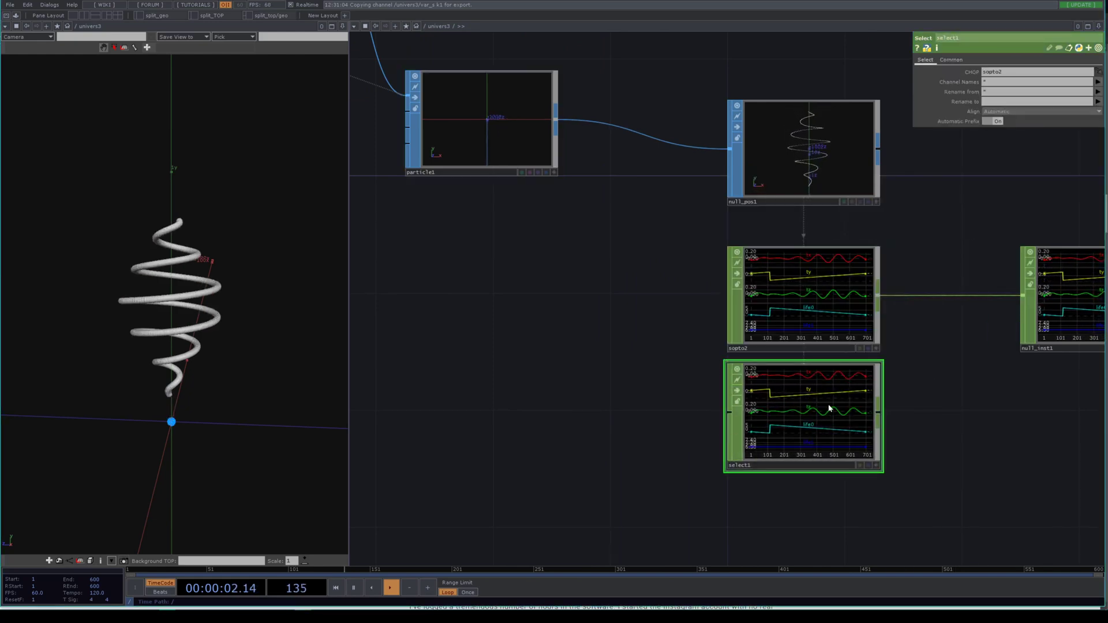
pyautogui.click(1097, 81)
pyautogui.click(1099, 123)
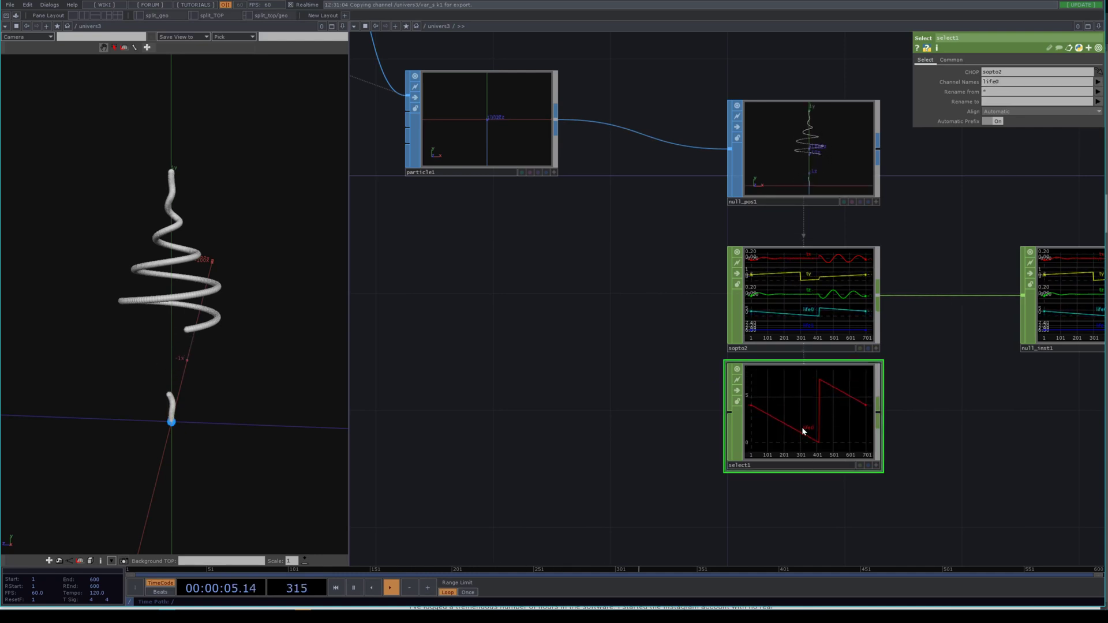
# Duplicate select1 below the original and set the copy's Channel Names to life1
pyautogui.hotkey('ctrl', 'c')
pyautogui.hotkey('ctrl', 'v')
pyautogui.moveTo(902, 524); pyautogui.dragTo(887, 380)
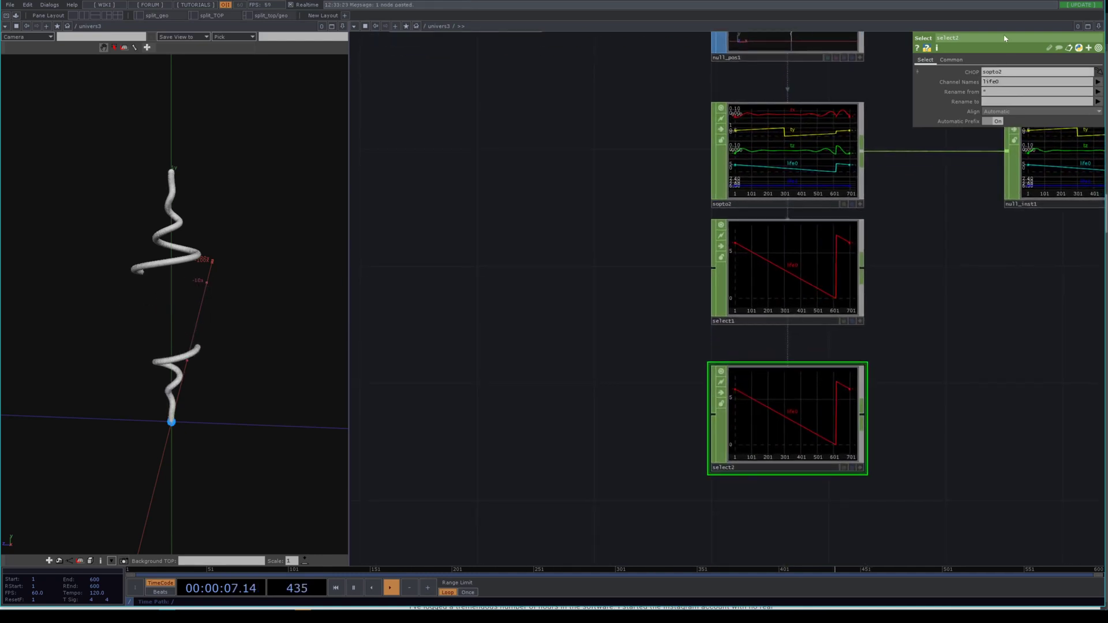
pyautogui.click(1008, 84)
pyautogui.press('BackSpace')
pyautogui.write('1')
pyautogui.press('Return')
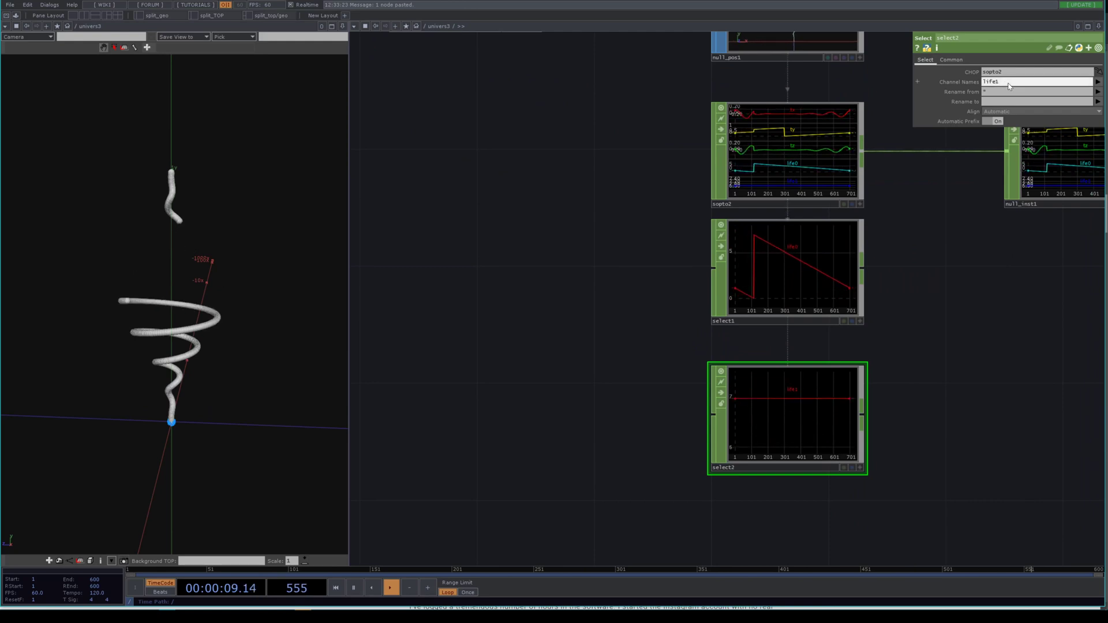
# Add a Math CHOP fed by select1's output
pyautogui.moveTo(912, 282); pyautogui.dragTo(810, 274)
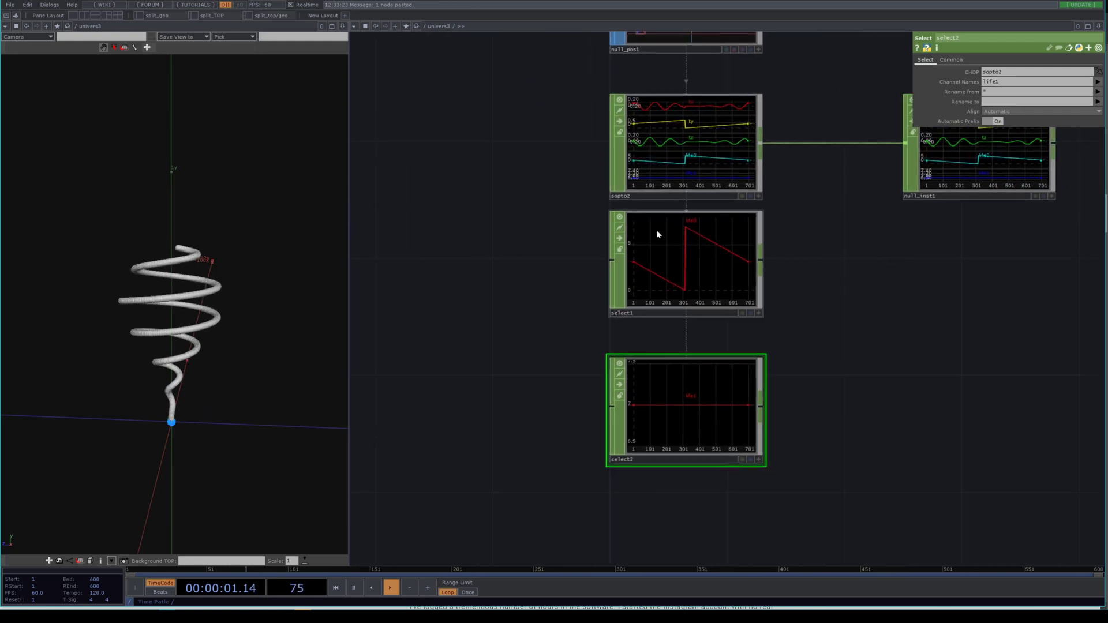
pyautogui.press('Tab')
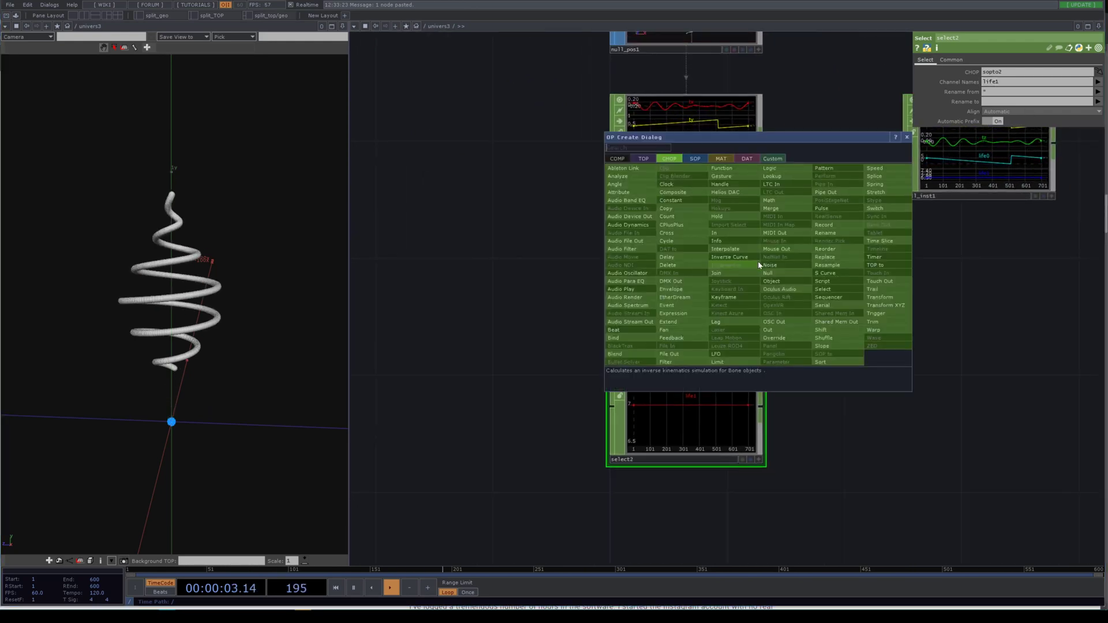
pyautogui.write('mat')
pyautogui.press('Return')
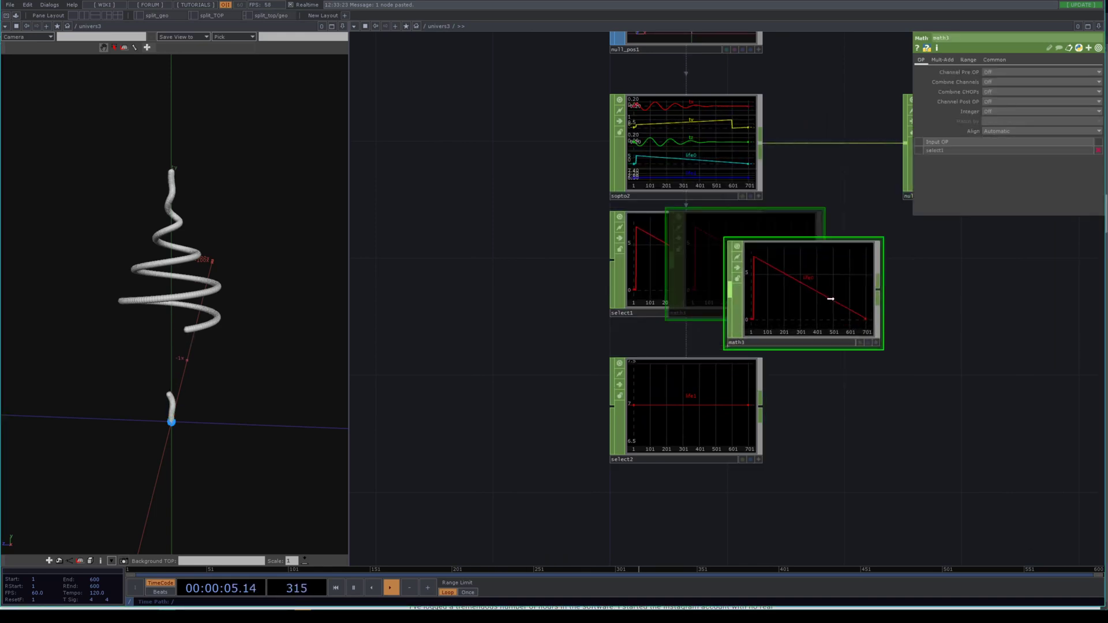
# Place the pasted Math node beside the two Select nodes and connect select2 as its second input
pyautogui.click(892, 322)
pyautogui.click(711, 415)
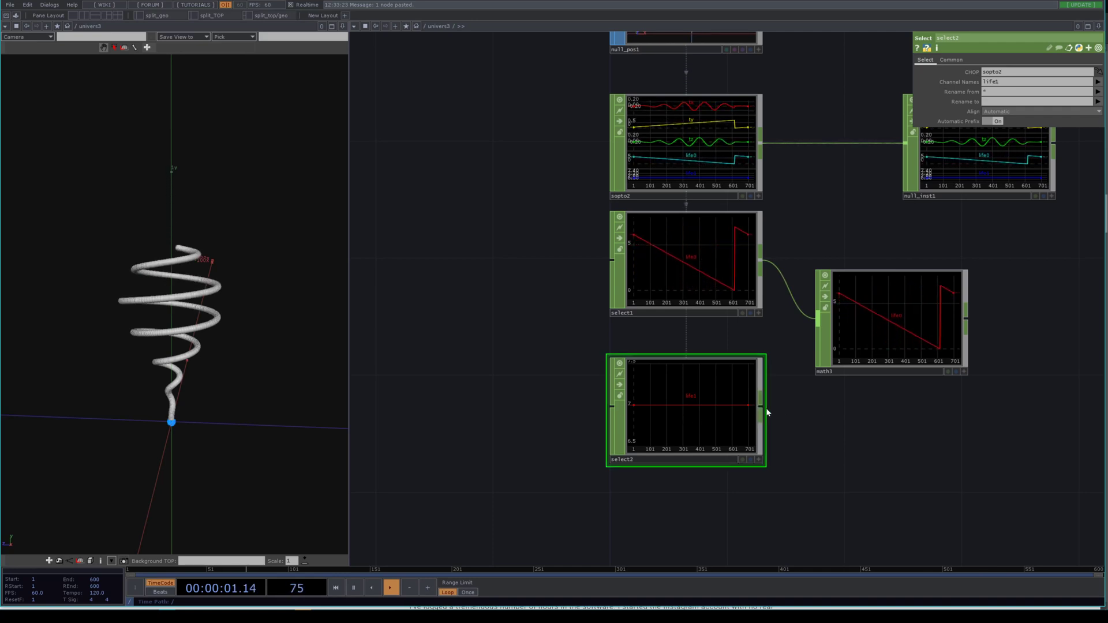
pyautogui.moveTo(762, 412); pyautogui.dragTo(811, 340)
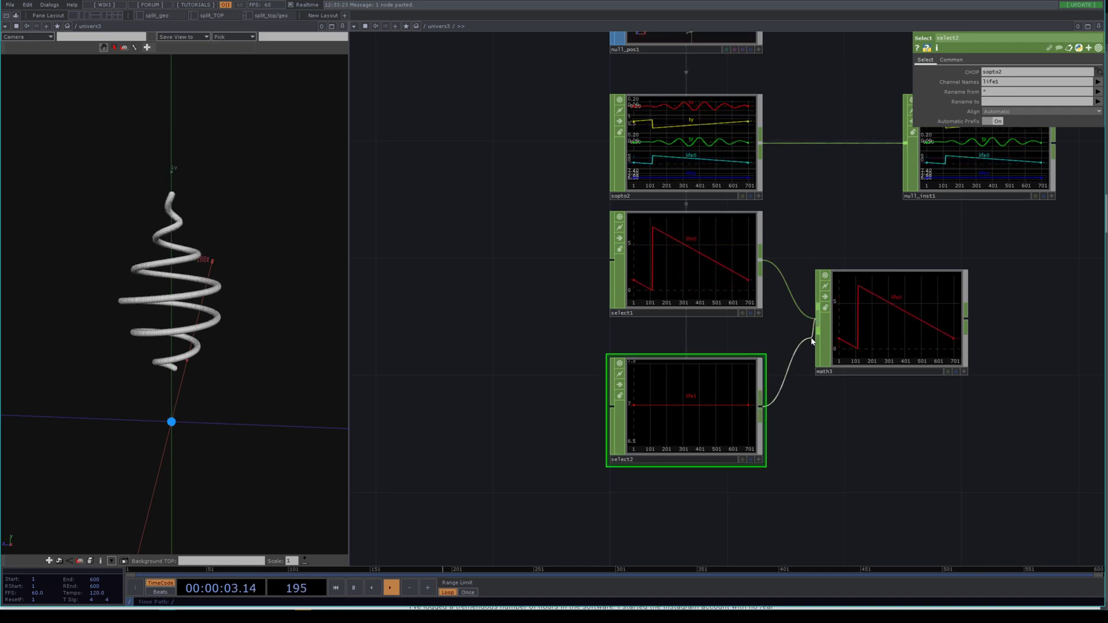
pyautogui.click(818, 311)
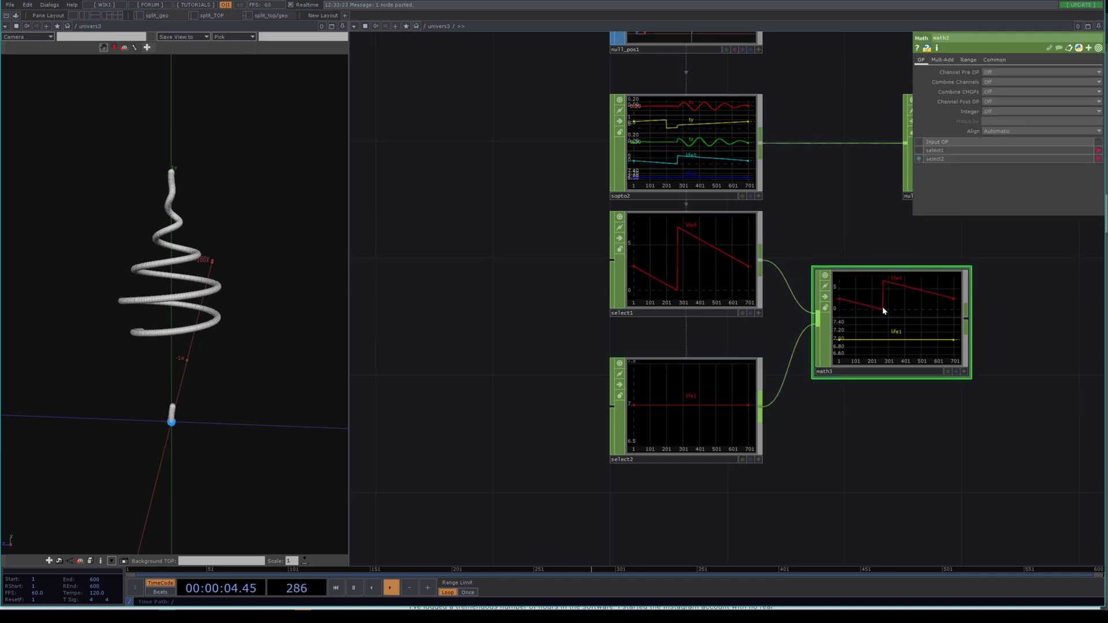
# Set math3 to combine its CHOPs with Subtract and reorder its inputs so select2 comes before select1
pyautogui.click(999, 89)
pyautogui.click(997, 154)
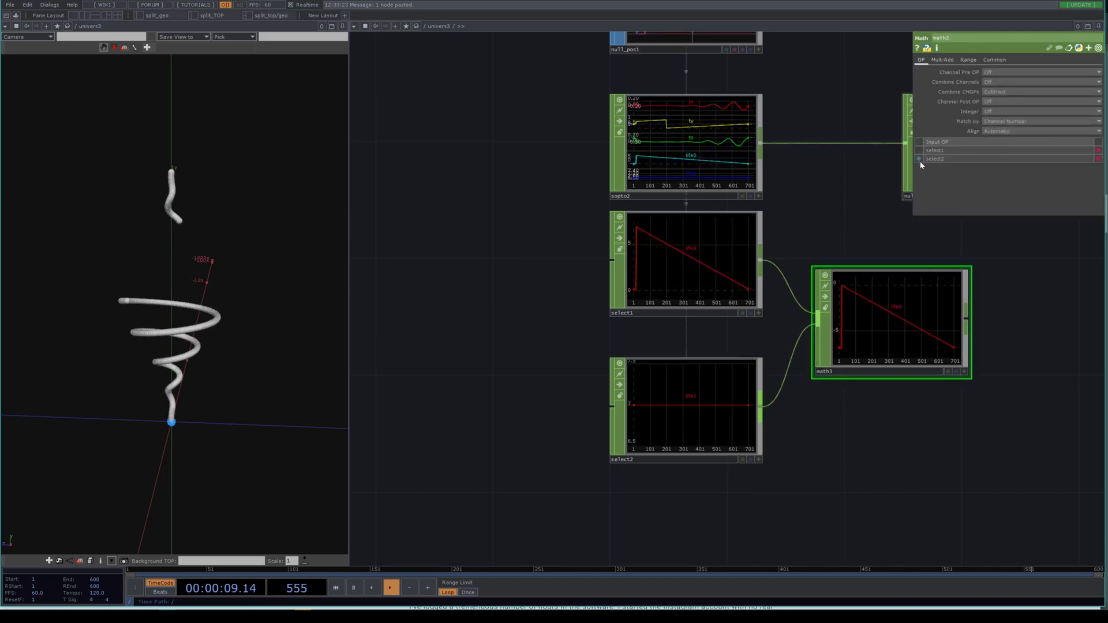
pyautogui.moveTo(919, 159); pyautogui.dragTo(918, 149)
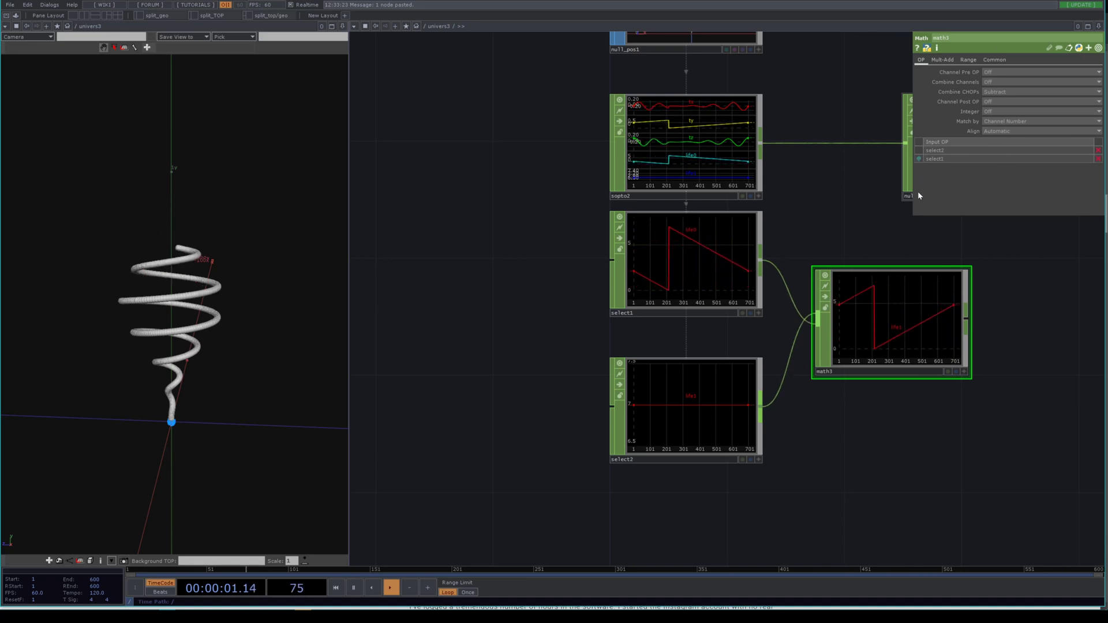
# Add a Rename CHOP after math3's output
pyautogui.scroll(-3, 923, 320)
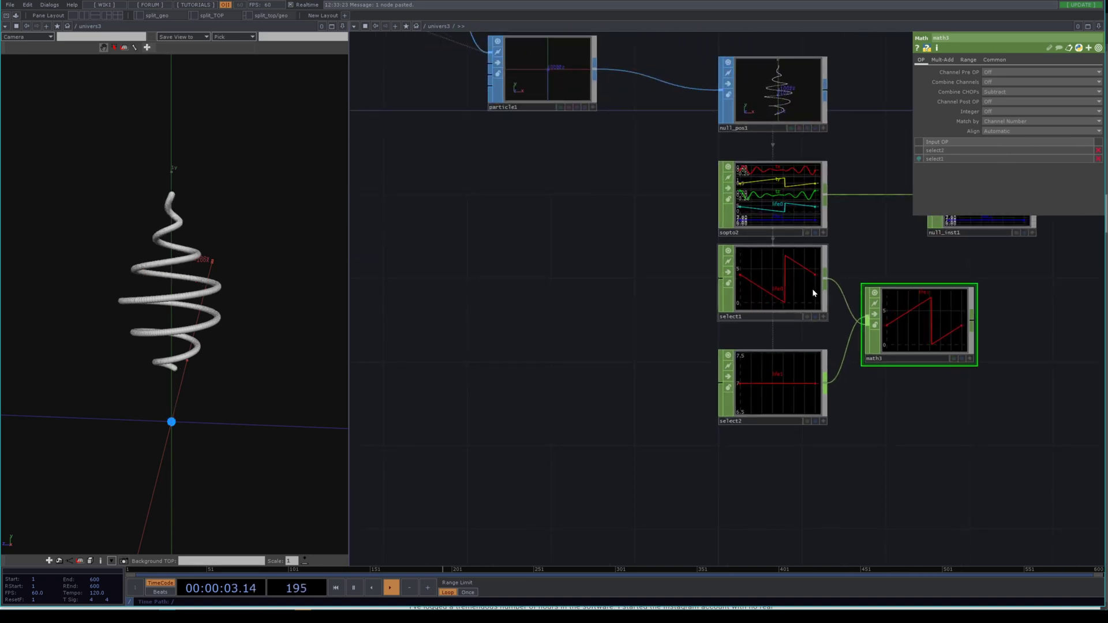
pyautogui.click(772, 287)
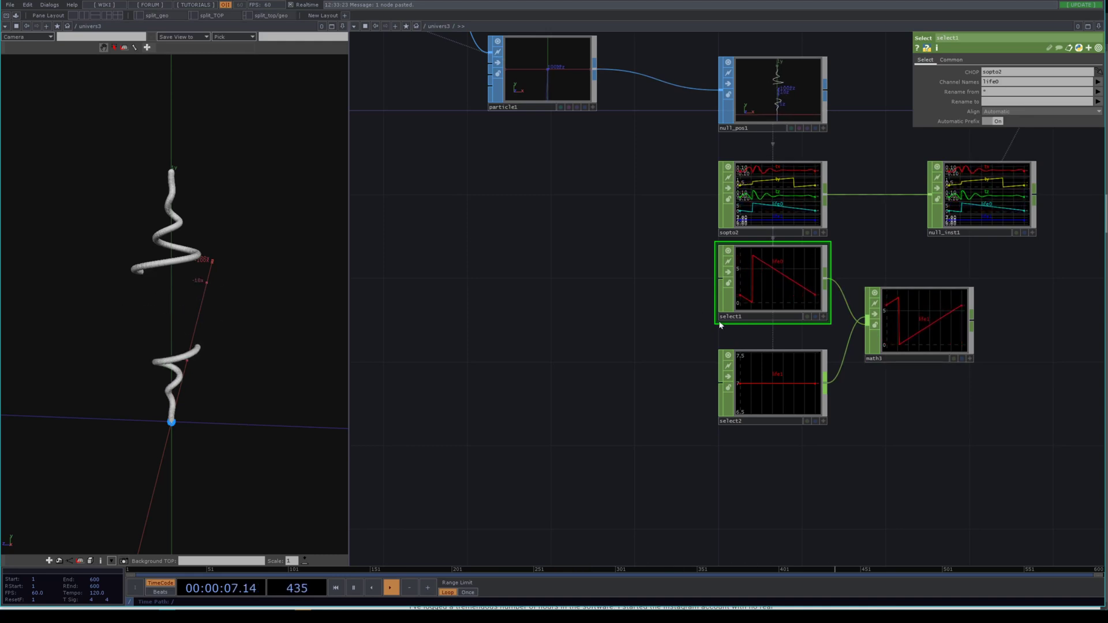
pyautogui.scroll(3, 904, 306)
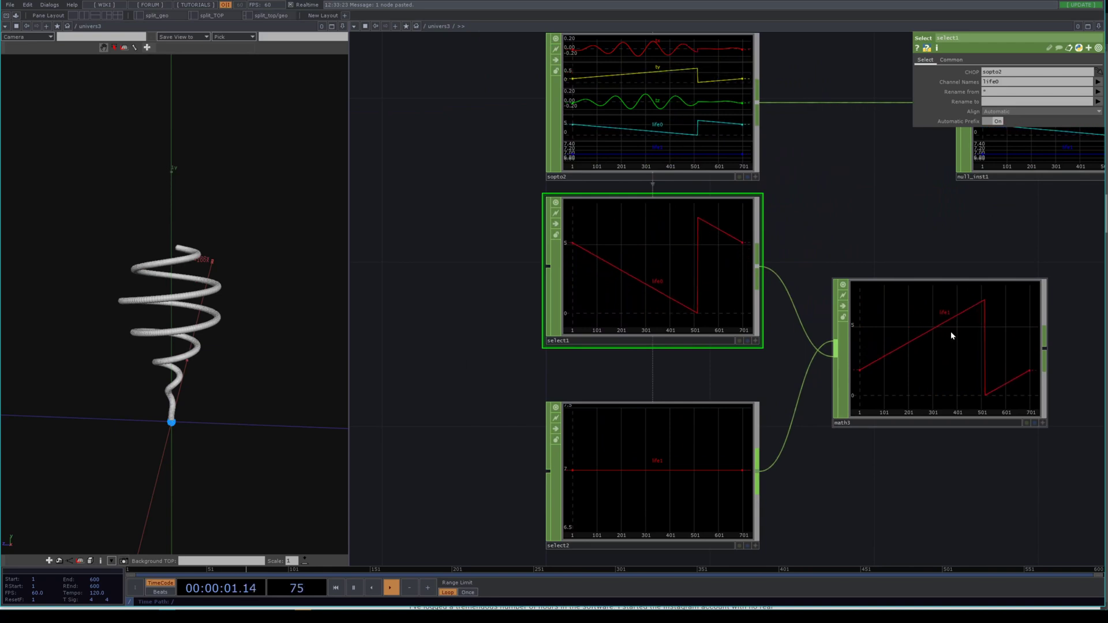
pyautogui.moveTo(791, 454); pyautogui.dragTo(679, 431)
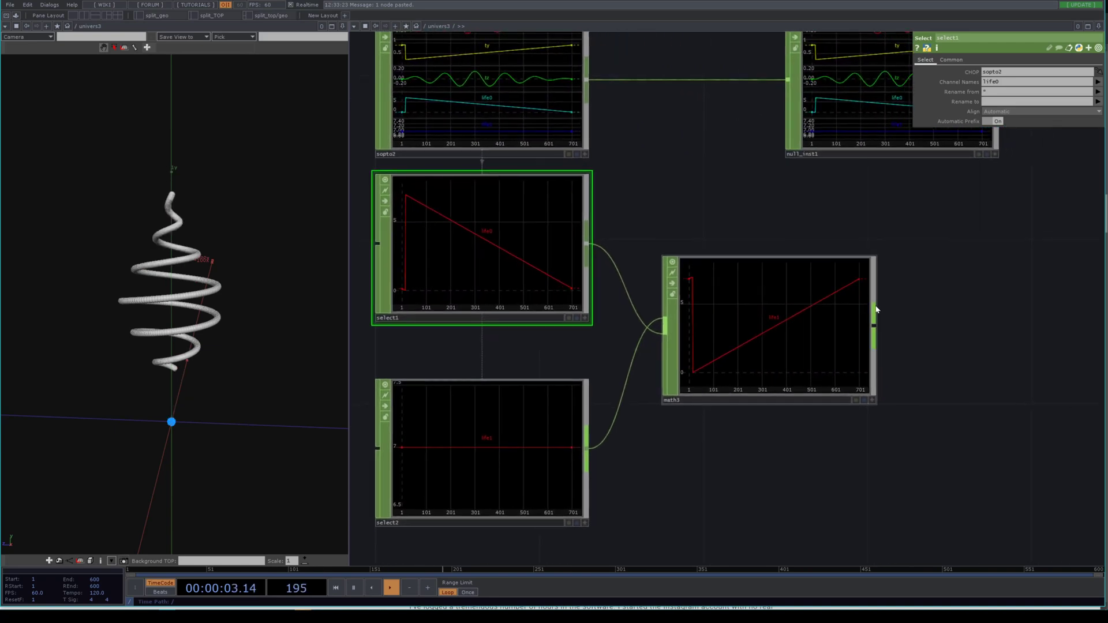
pyautogui.rightClick(876, 328)
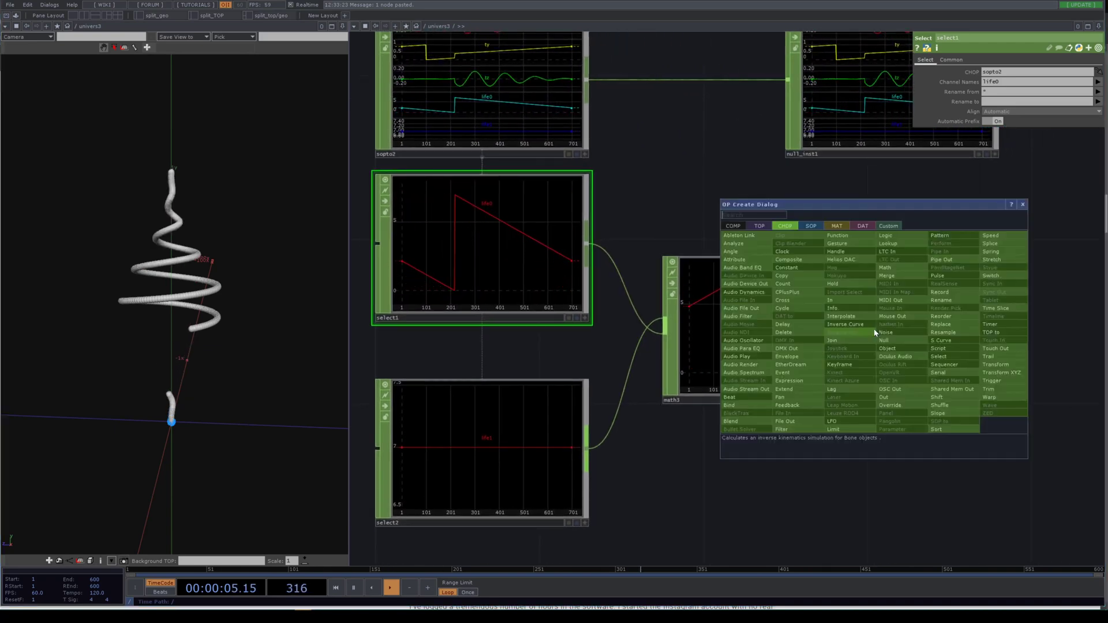
pyautogui.write('rename')
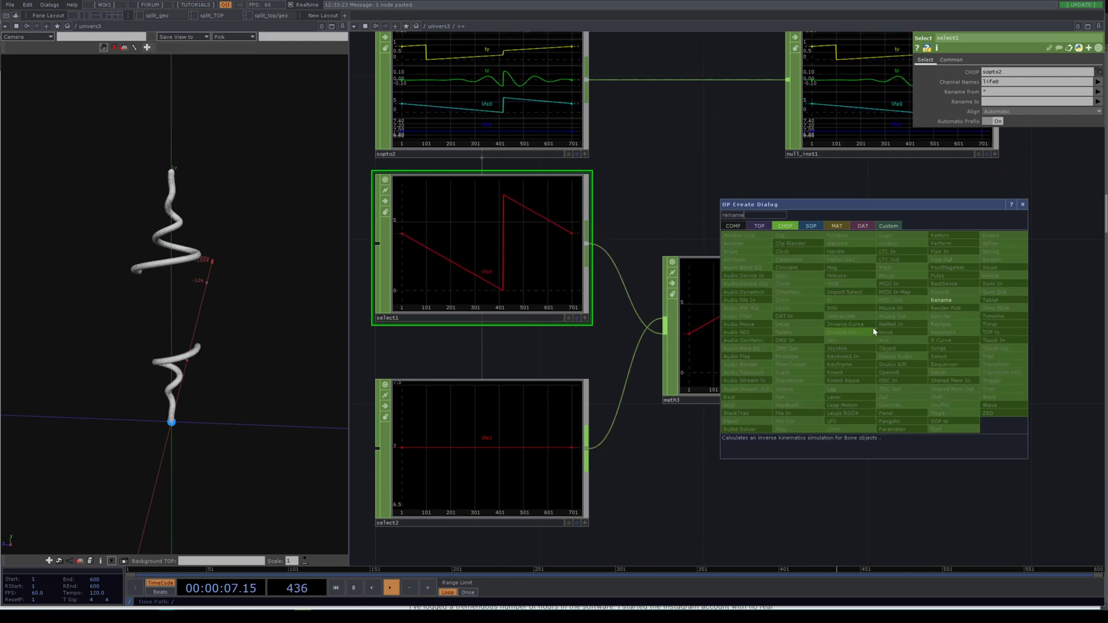
pyautogui.click(975, 299)
pyautogui.click(1067, 328)
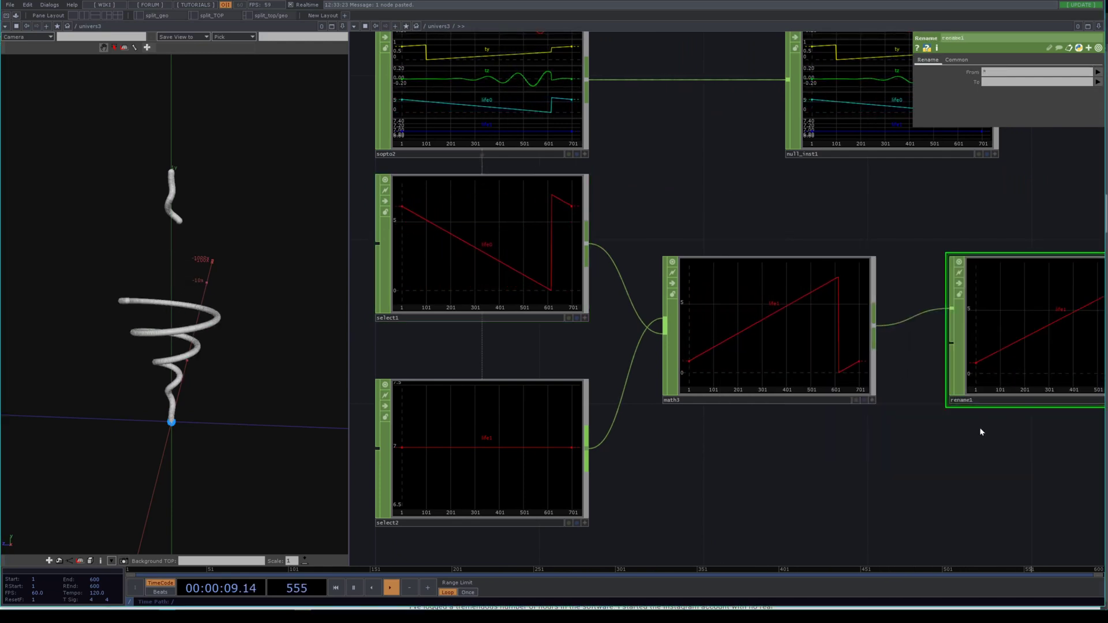
# Move the Rename node farther from math3 and set its target channel name to scale
pyautogui.moveTo(978, 428); pyautogui.dragTo(656, 424)
pyautogui.moveTo(690, 340); pyautogui.dragTo(896, 339)
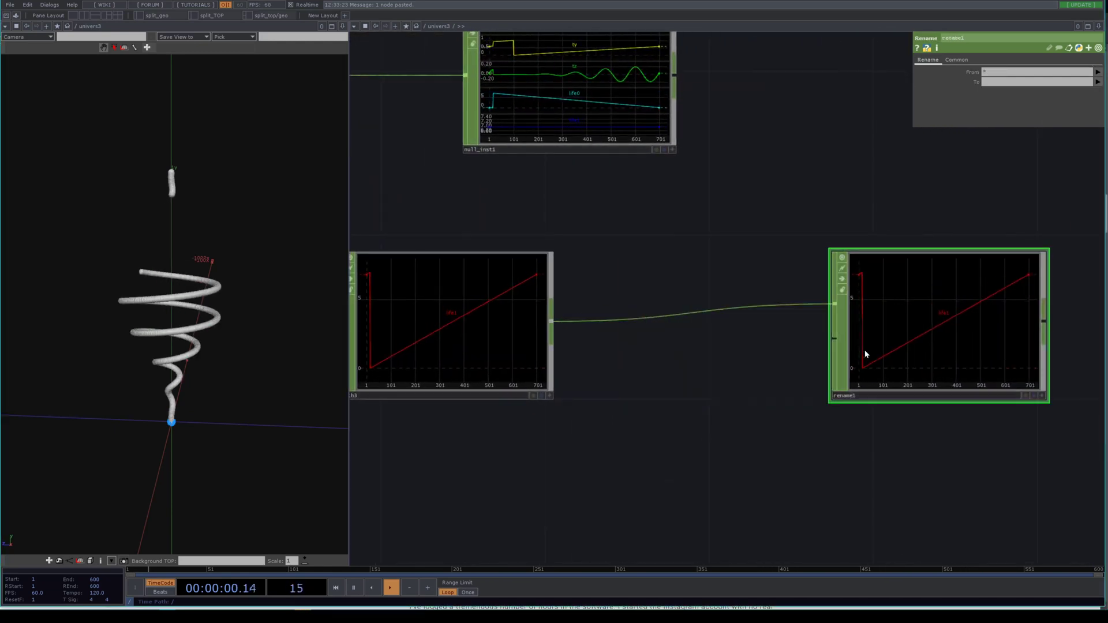
pyautogui.click(997, 84)
pyautogui.write('scale')
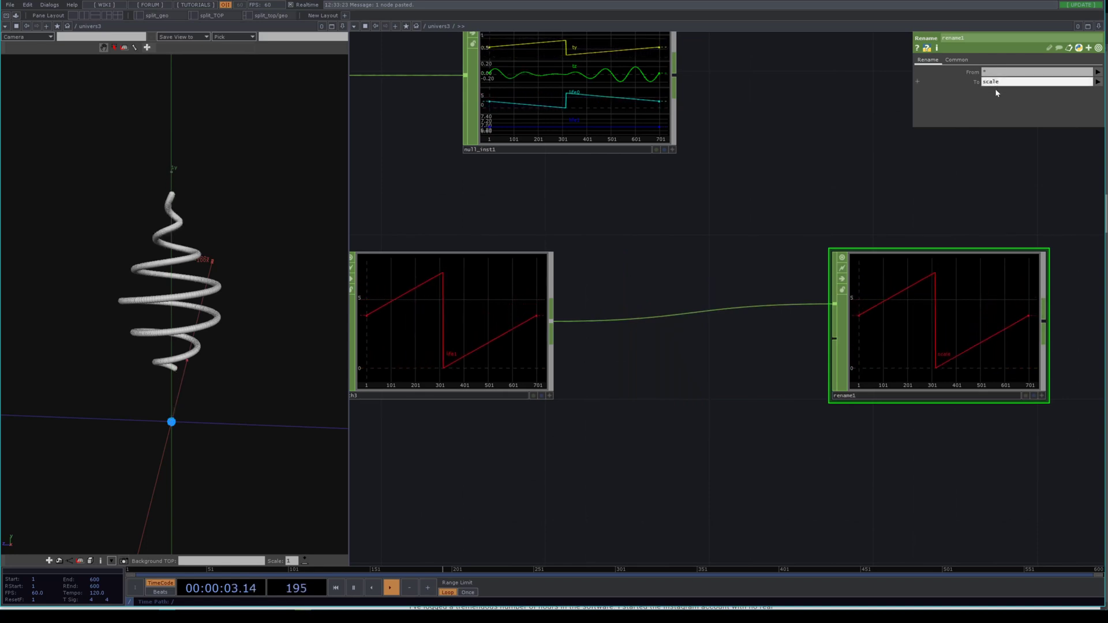
pyautogui.press('Return')
pyautogui.scroll(-4, 700, 338)
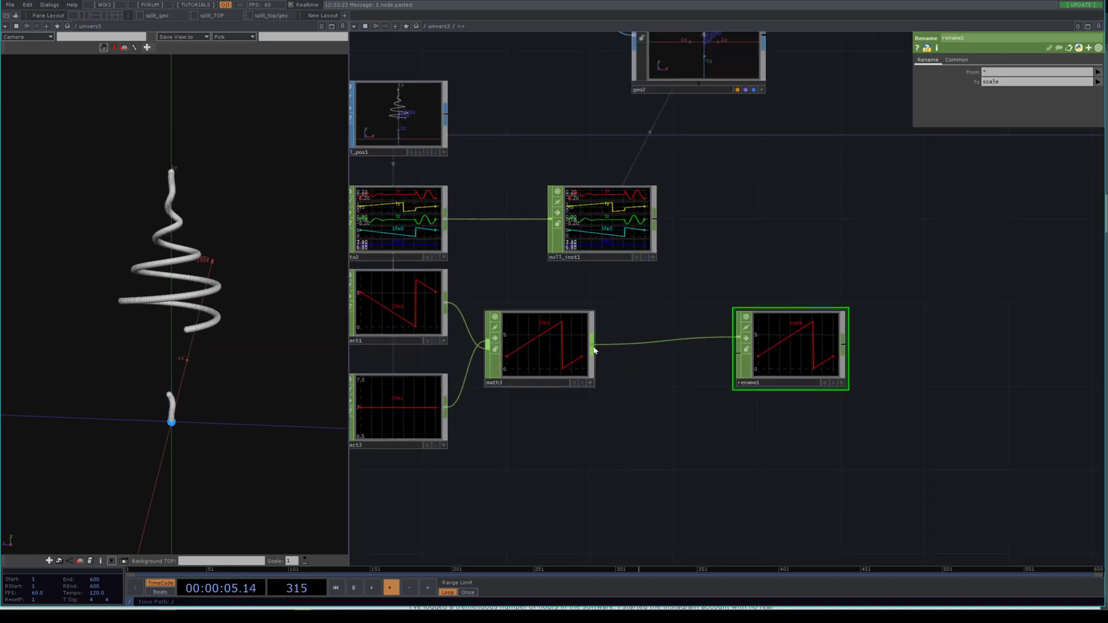
pyautogui.rightClick(595, 350)
pyautogui.press('Escape')
pyautogui.moveTo(843, 344); pyautogui.dragTo(774, 368)
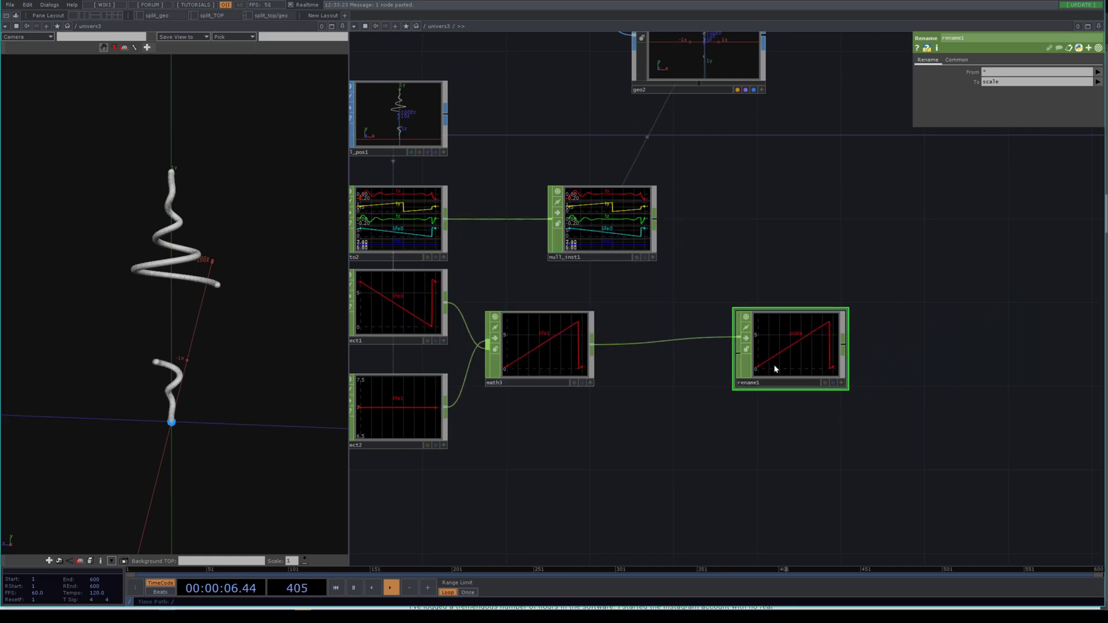
pyautogui.click(844, 347)
pyautogui.press('Escape')
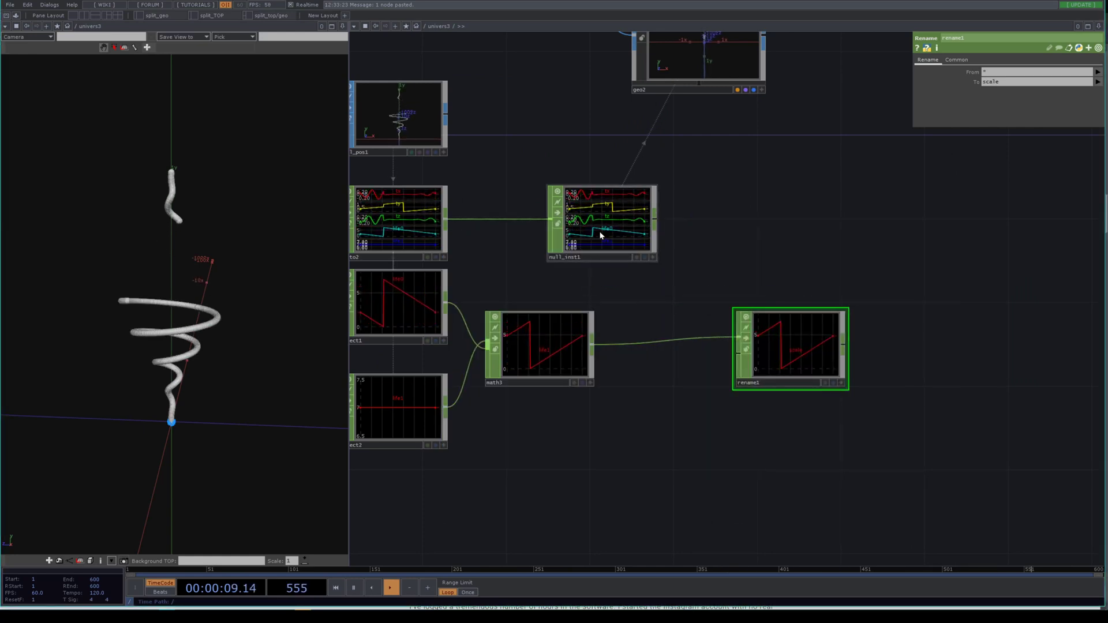
# Insert a Merge CHOP between sopto2 and null_inst1 and connect rename1 as its second input
pyautogui.moveTo(600, 235); pyautogui.dragTo(831, 235)
pyautogui.rightClick(447, 223)
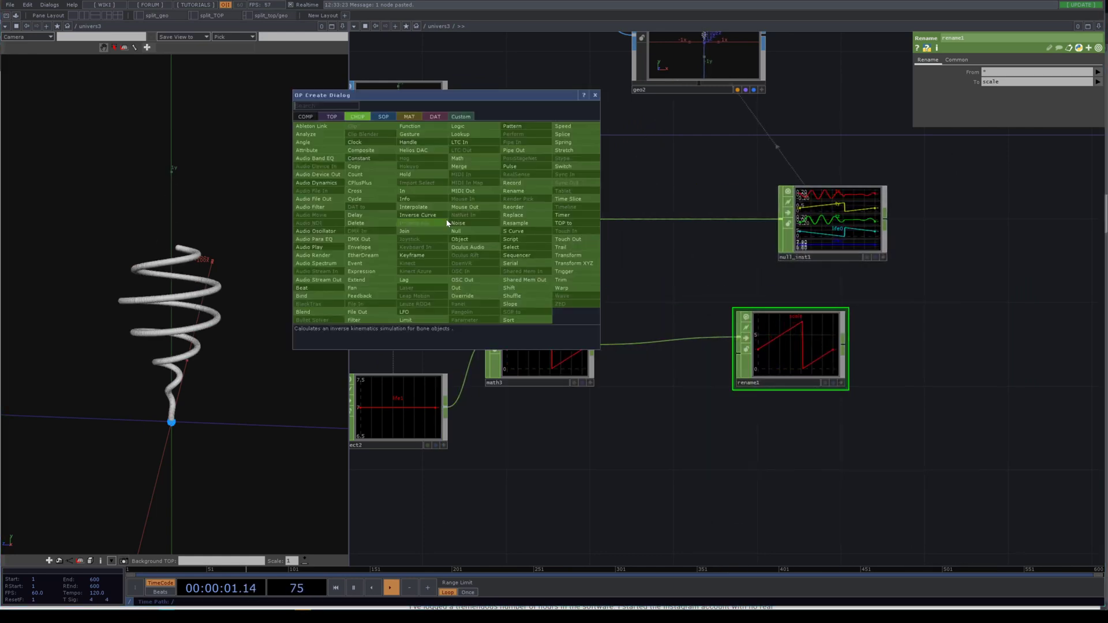
pyautogui.write('merge')
pyautogui.press('Return')
pyautogui.click(447, 223)
pyautogui.moveTo(447, 223); pyautogui.dragTo(656, 243)
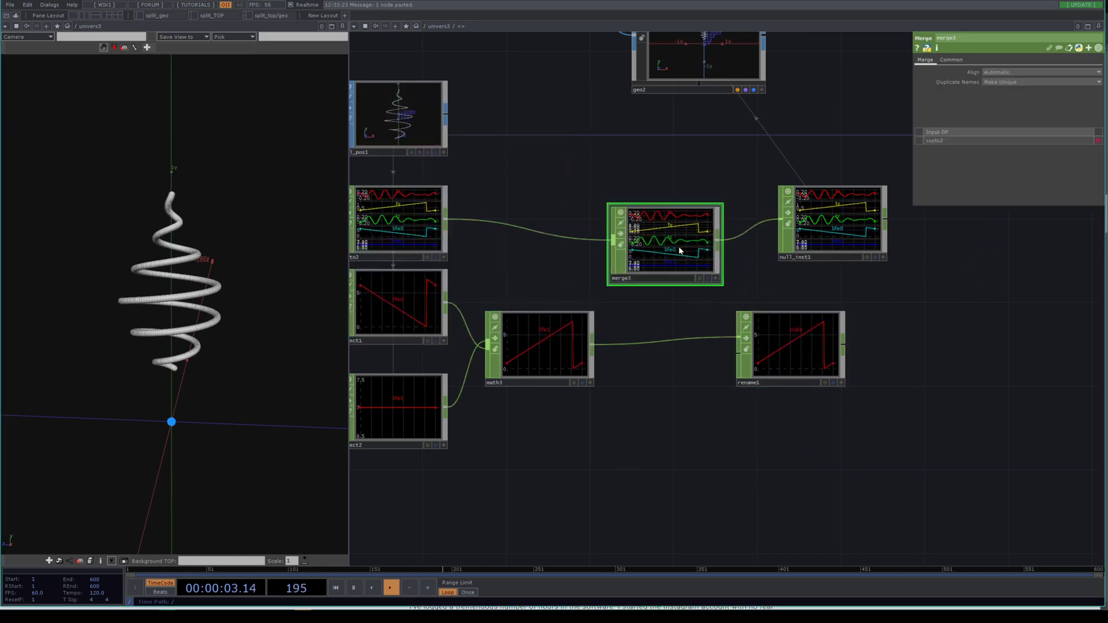
pyautogui.moveTo(837, 354); pyautogui.dragTo(607, 247)
# Assign the scale channel to the instance Scale X, Scale Y and Scale Z of geo2
pyautogui.scroll(2, 698, 71)
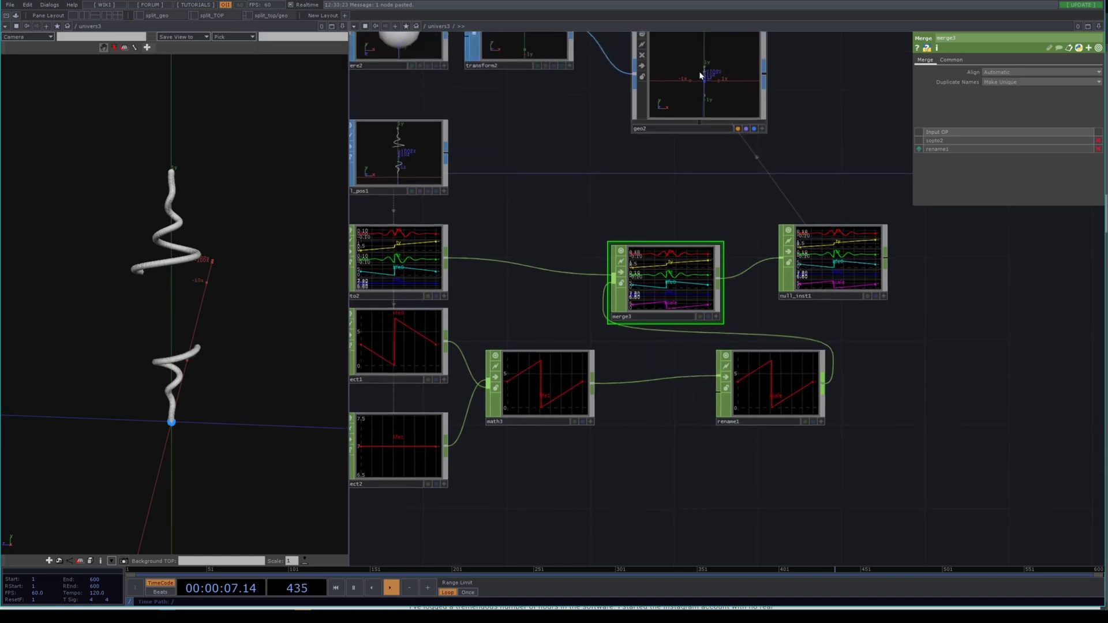
pyautogui.click(701, 71)
pyautogui.click(1097, 253)
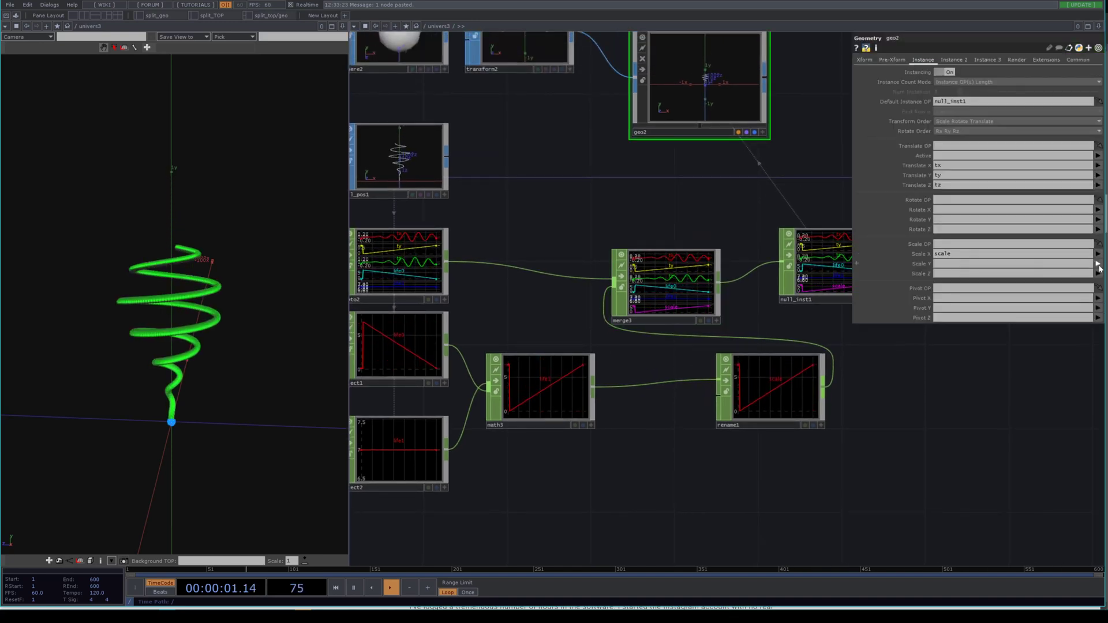
pyautogui.click(1098, 264)
pyautogui.click(1098, 304)
pyautogui.click(1097, 274)
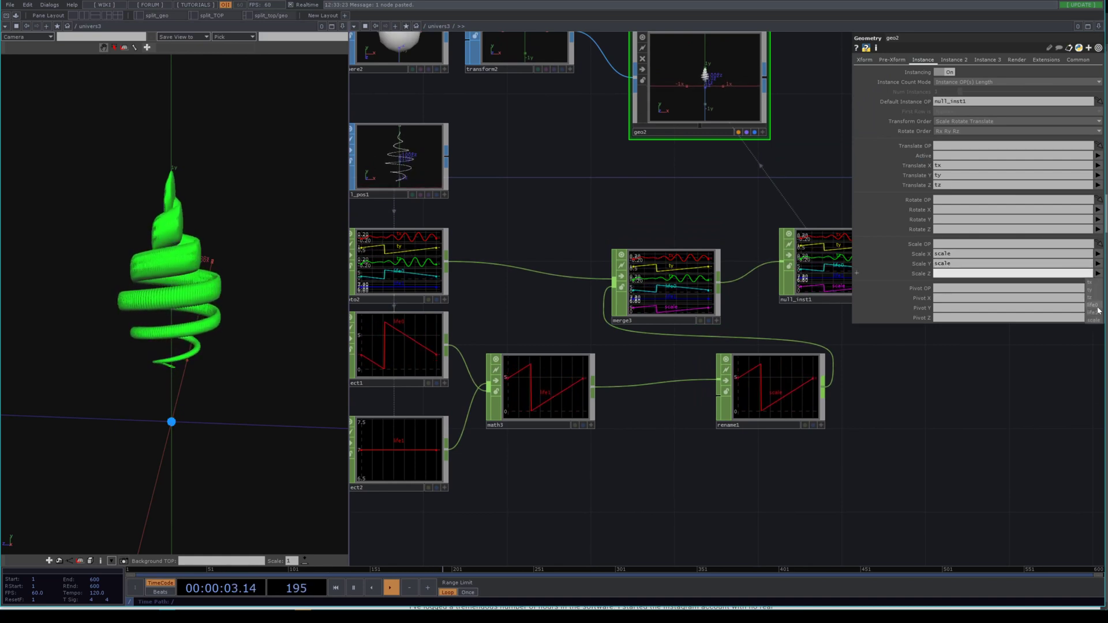
pyautogui.click(1094, 314)
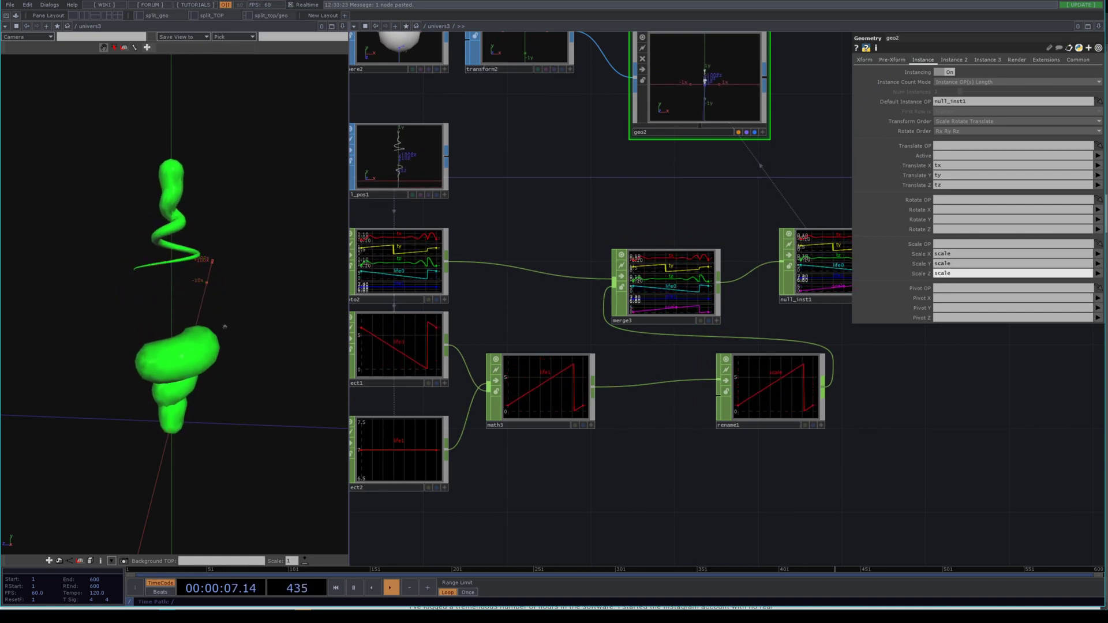
# Insert a second Math CHOP between math3 and rename1
pyautogui.scroll(8, 491, 424)
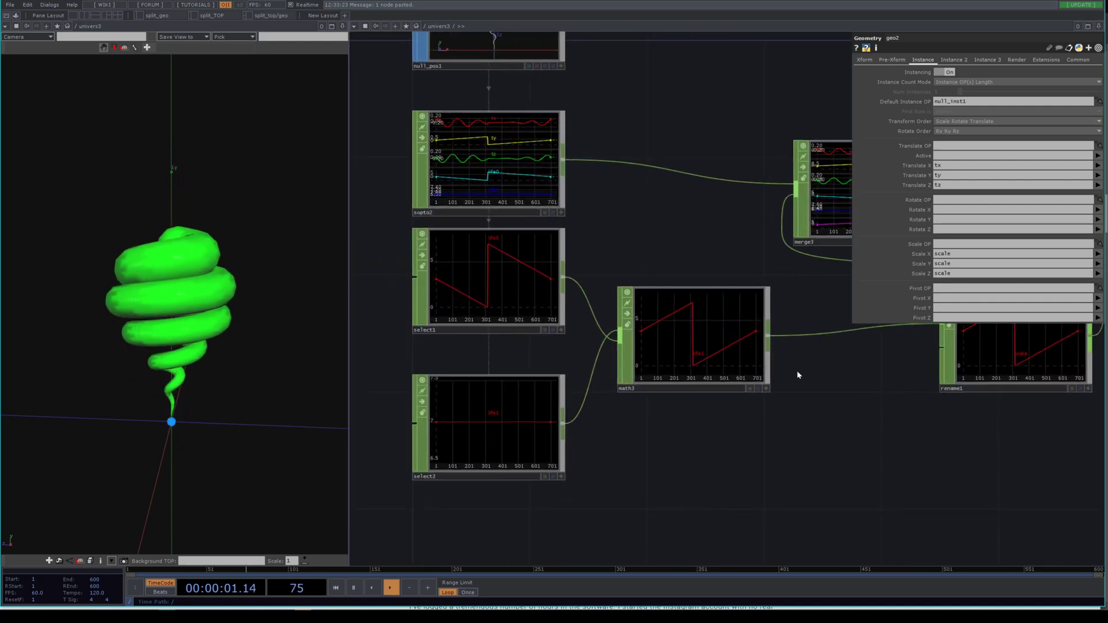
pyautogui.rightClick(767, 342)
pyautogui.write('math')
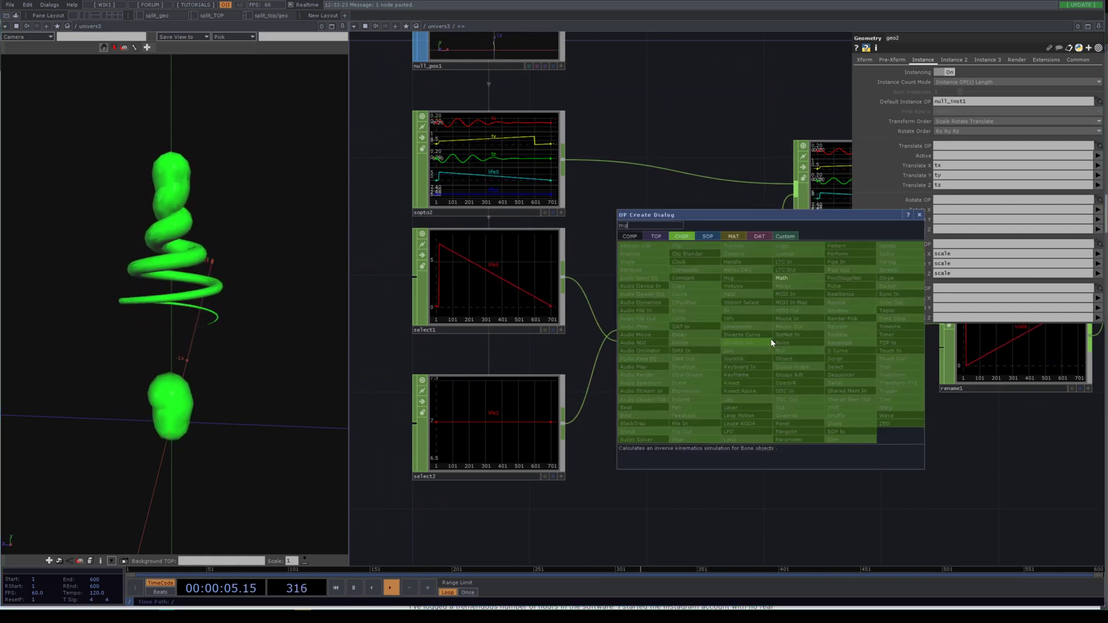
pyautogui.press('Return')
pyautogui.click(781, 340)
# Space out rename1 and math4 so that the nodes after math3 do not overlap
pyautogui.moveTo(741, 440); pyautogui.dragTo(461, 436)
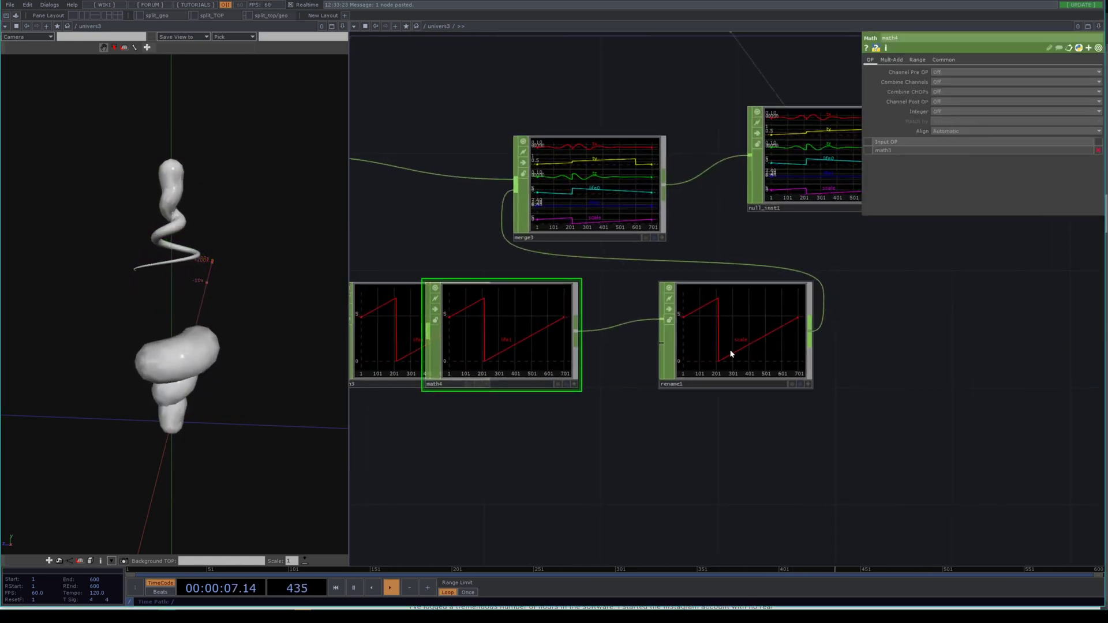
pyautogui.moveTo(730, 354); pyautogui.dragTo(817, 354)
pyautogui.moveTo(542, 357); pyautogui.dragTo(655, 365)
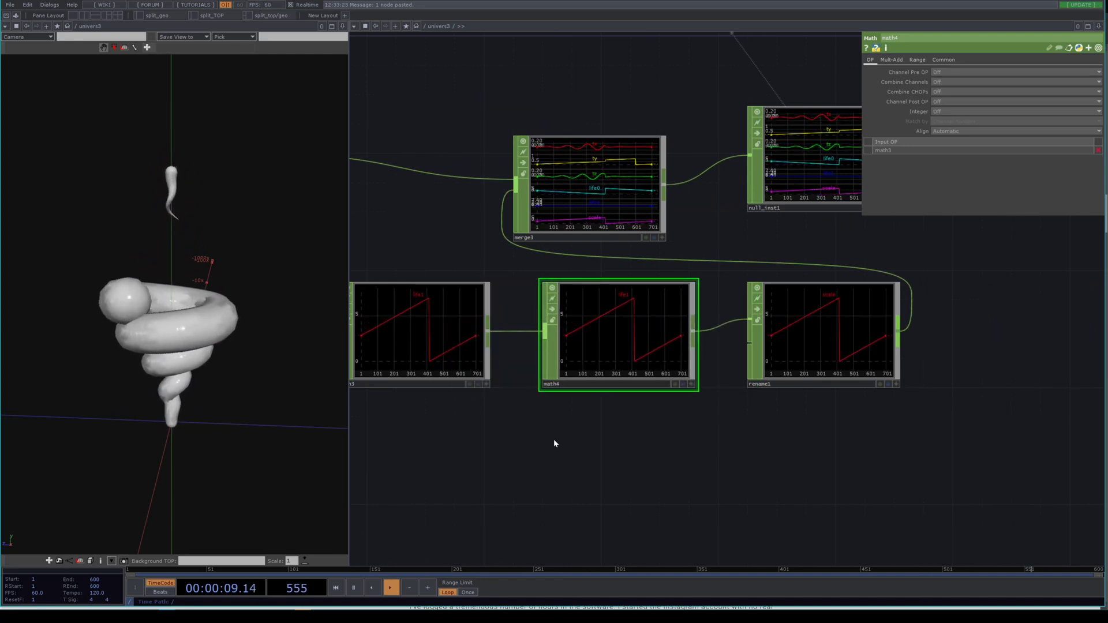
pyautogui.moveTo(524, 441); pyautogui.dragTo(619, 442)
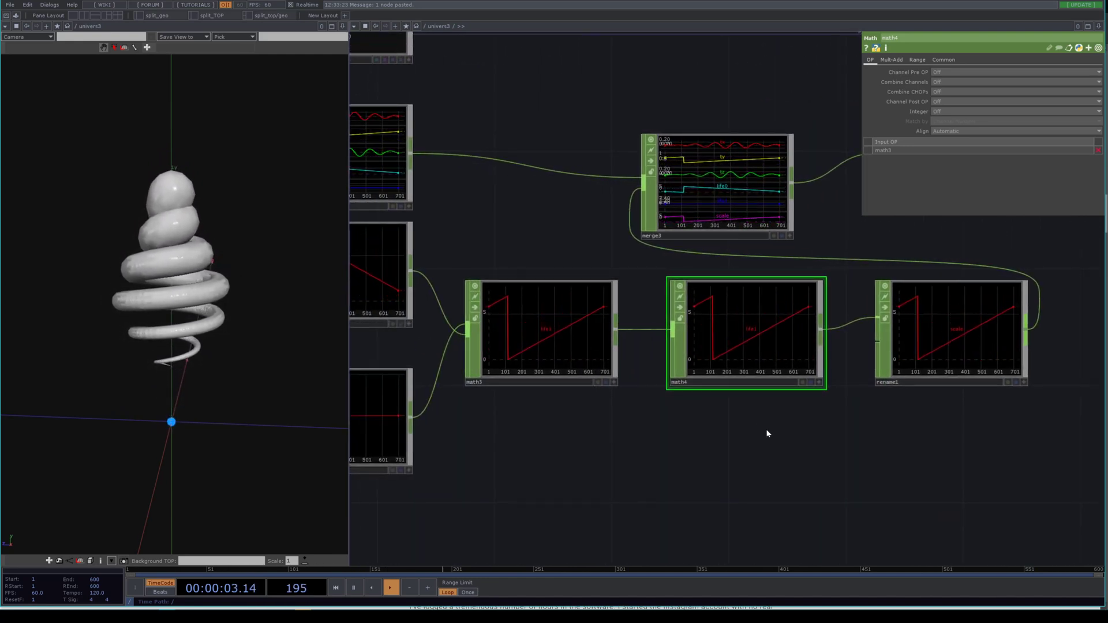
pyautogui.moveTo(523, 389); pyautogui.dragTo(720, 399)
# Copy the Life Expect parameter of particle1
pyautogui.moveTo(727, 401); pyautogui.dragTo(607, 270, button='middle')
pyautogui.scroll(3, 607, 270)
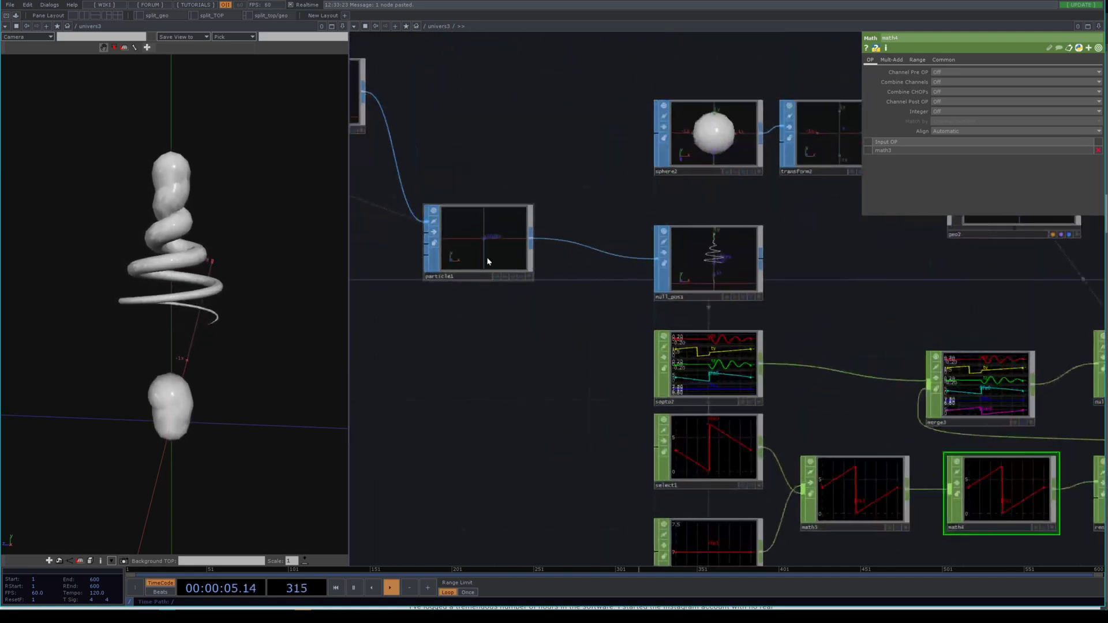
pyautogui.click(487, 254)
pyautogui.rightClick(977, 131)
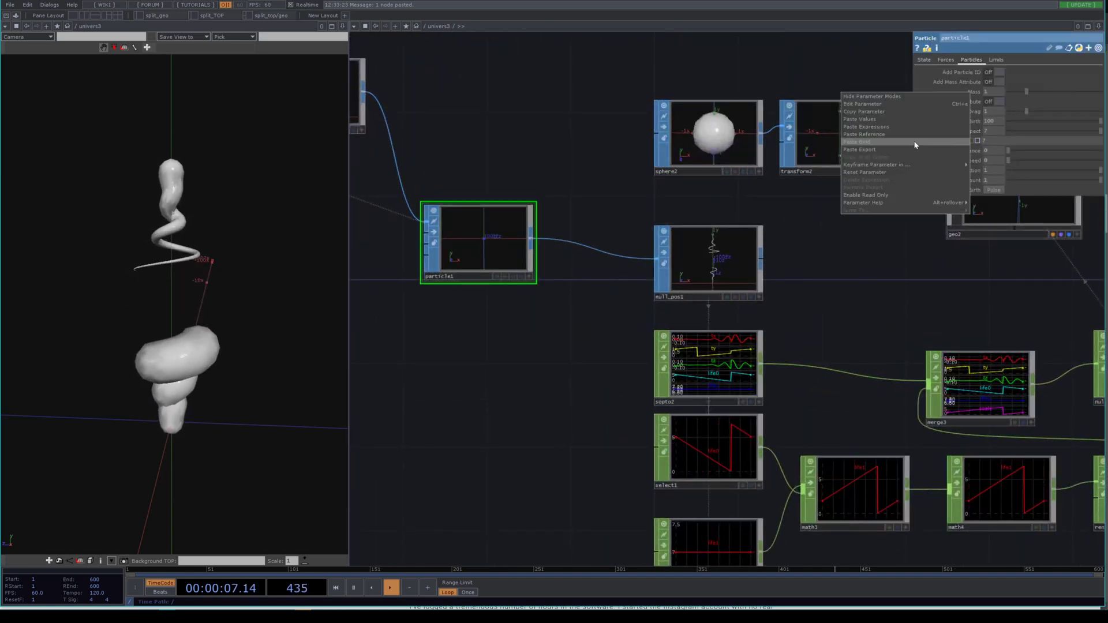
pyautogui.click(870, 113)
# Set the upper From Range value of math4 to 7 as a reference to particle1's Life Expect
pyautogui.moveTo(864, 276); pyautogui.dragTo(821, 257)
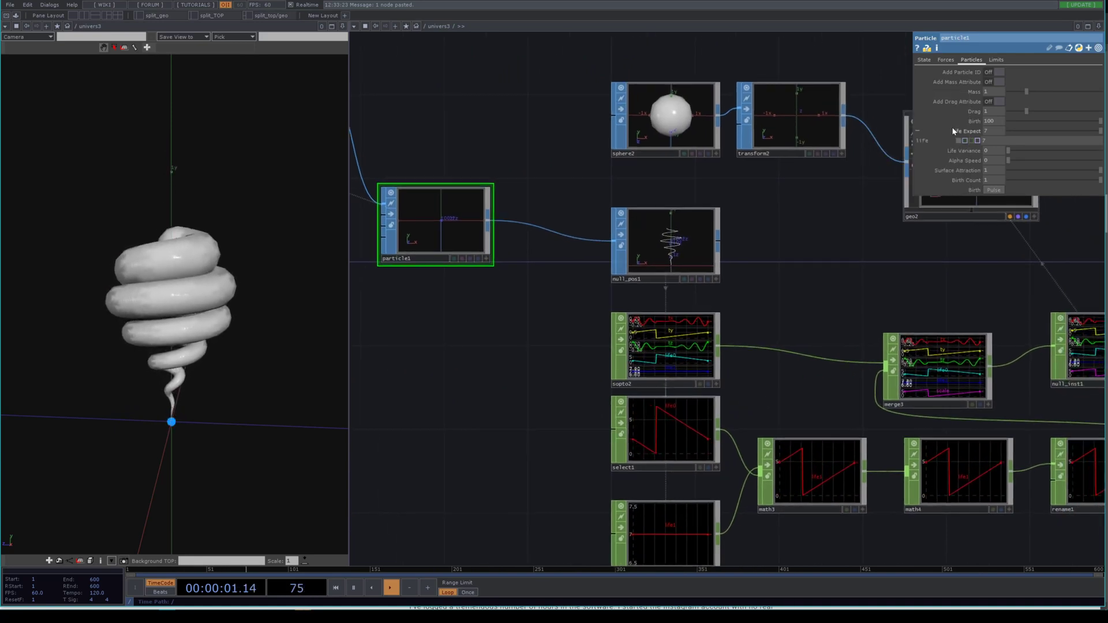
pyautogui.moveTo(758, 309); pyautogui.dragTo(624, 173)
pyautogui.click(825, 341)
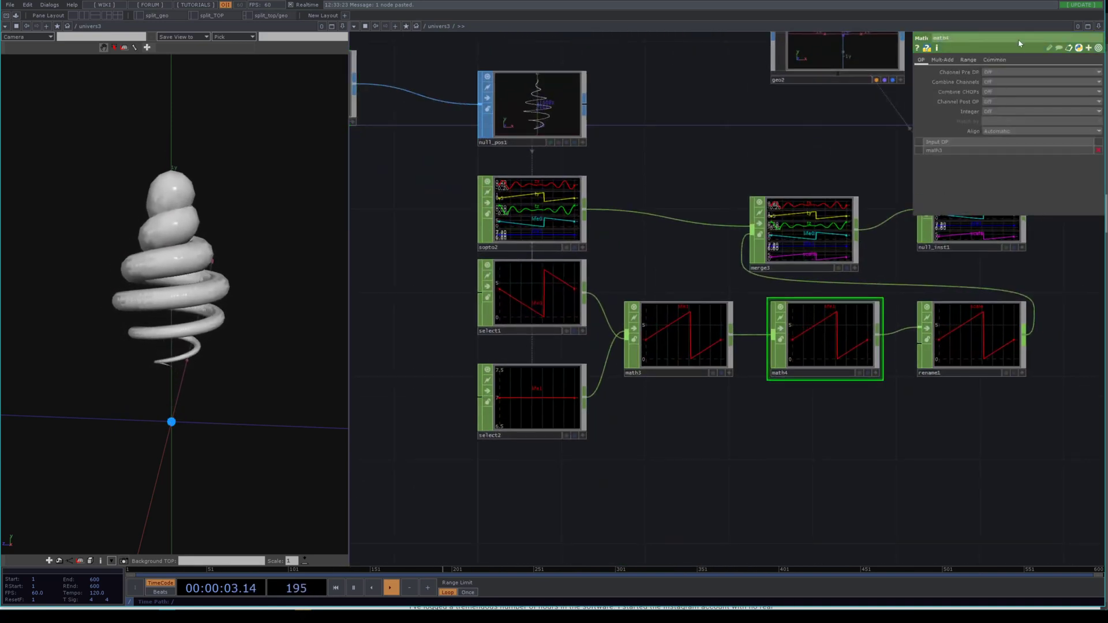
pyautogui.click(970, 60)
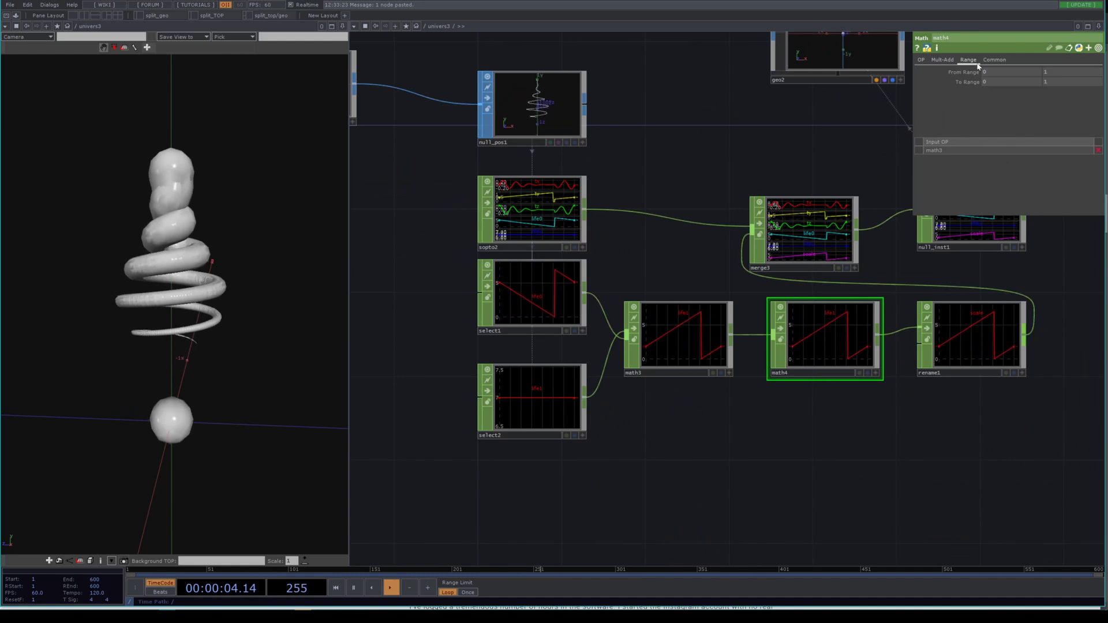
pyautogui.click(1058, 72)
pyautogui.write('7')
pyautogui.press('Return')
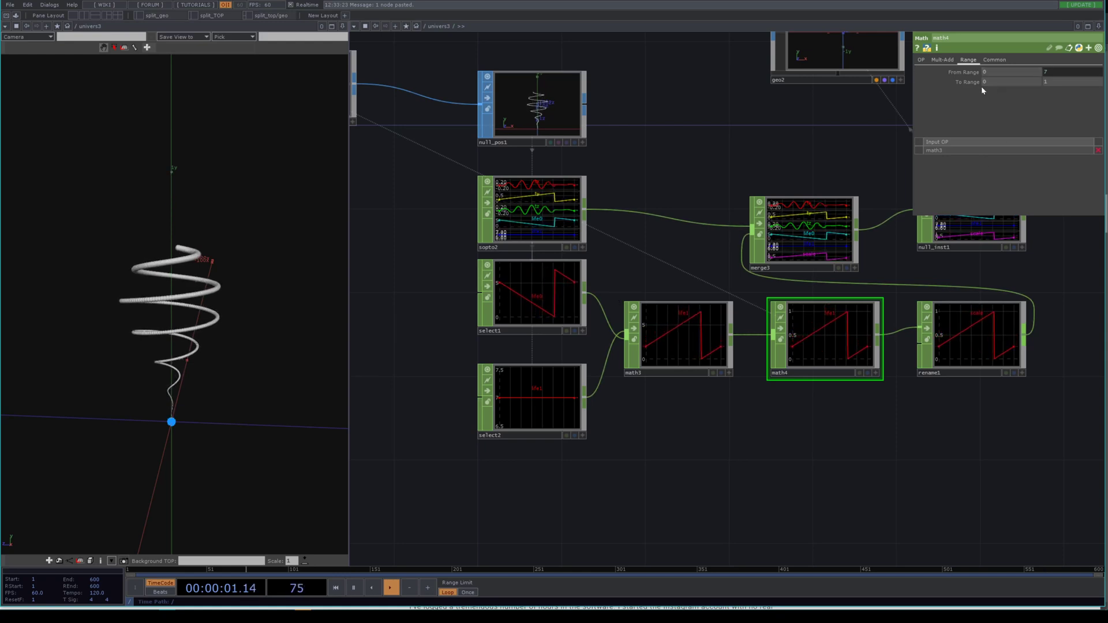
pyautogui.scroll(5, 205, 344)
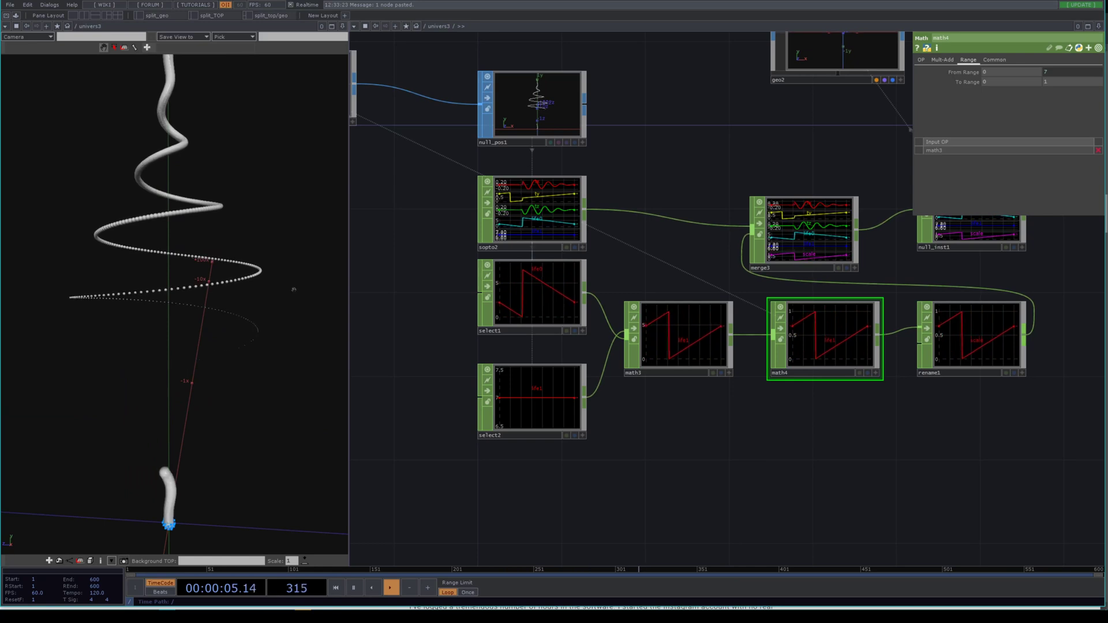
# Align geo2 directly above null_inst1 in the network
pyautogui.moveTo(202, 346); pyautogui.dragTo(271, 265)
pyautogui.scroll(-3, 856, 465)
pyautogui.scroll(-1, 856, 465)
pyautogui.moveTo(897, 448); pyautogui.dragTo(798, 456)
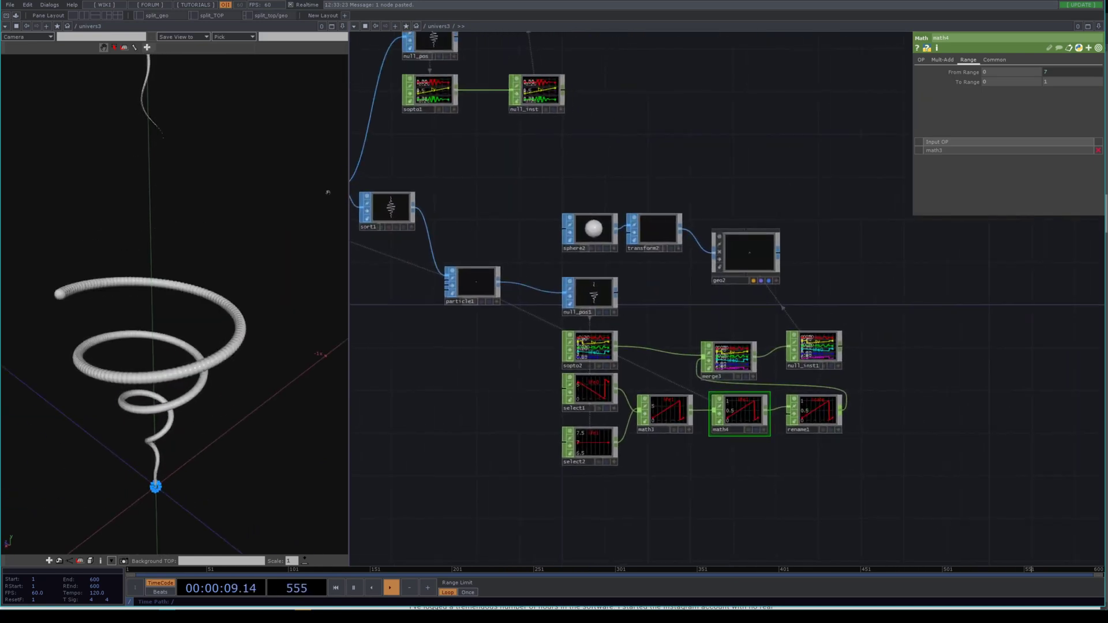
pyautogui.moveTo(249, 316); pyautogui.dragTo(254, 242)
pyautogui.moveTo(476, 397); pyautogui.dragTo(714, 331)
pyautogui.moveTo(746, 427); pyautogui.dragTo(582, 435)
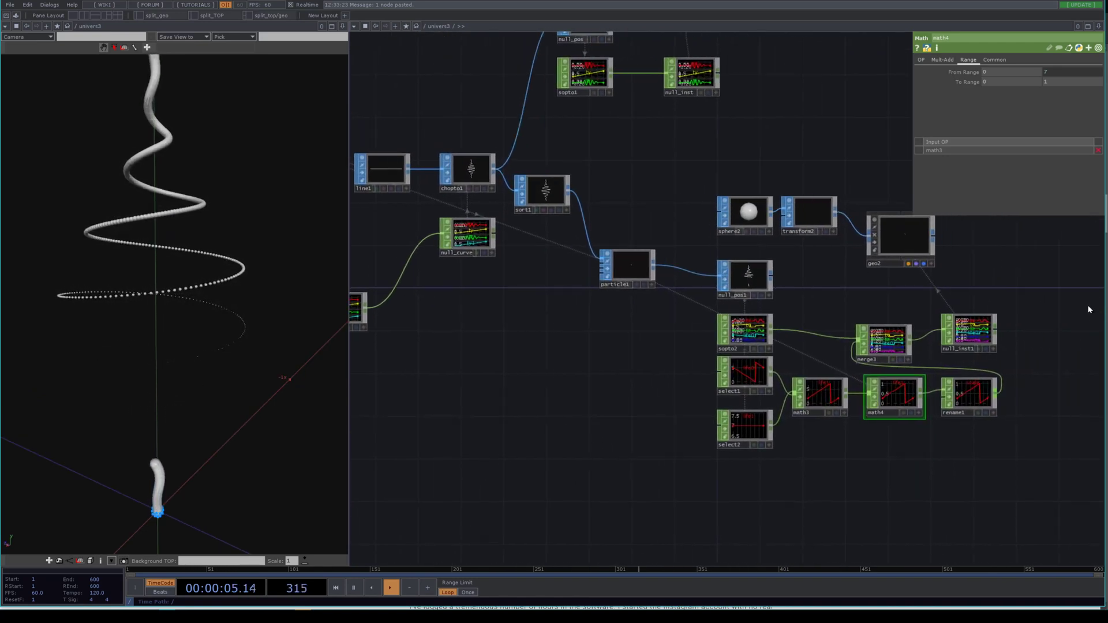
pyautogui.moveTo(991, 256); pyautogui.dragTo(719, 310)
pyautogui.moveTo(641, 285); pyautogui.dragTo(697, 286)
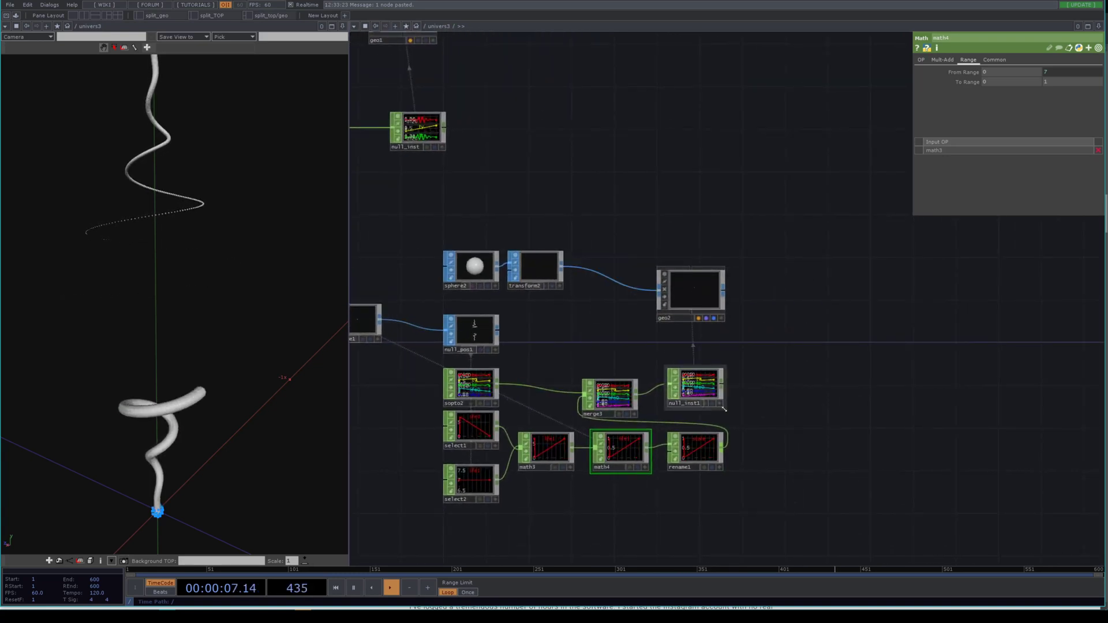
# Set the samples value of the var Constant CHOP to 2000
pyautogui.scroll(2, 723, 409)
pyautogui.scroll(-4, 815, 378)
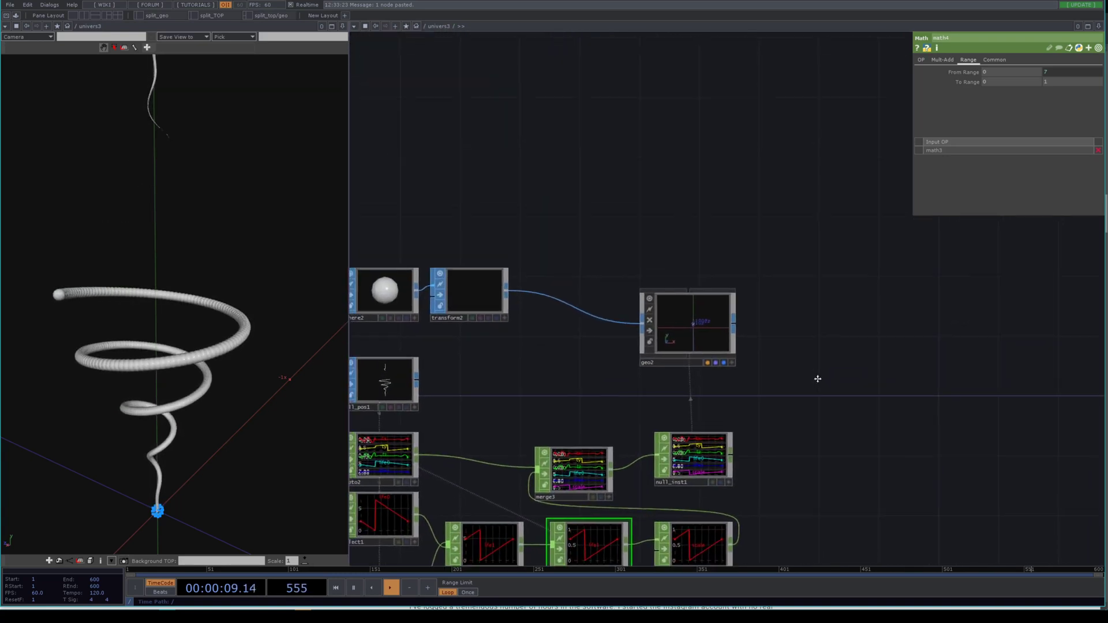
pyautogui.moveTo(589, 220); pyautogui.dragTo(912, 192)
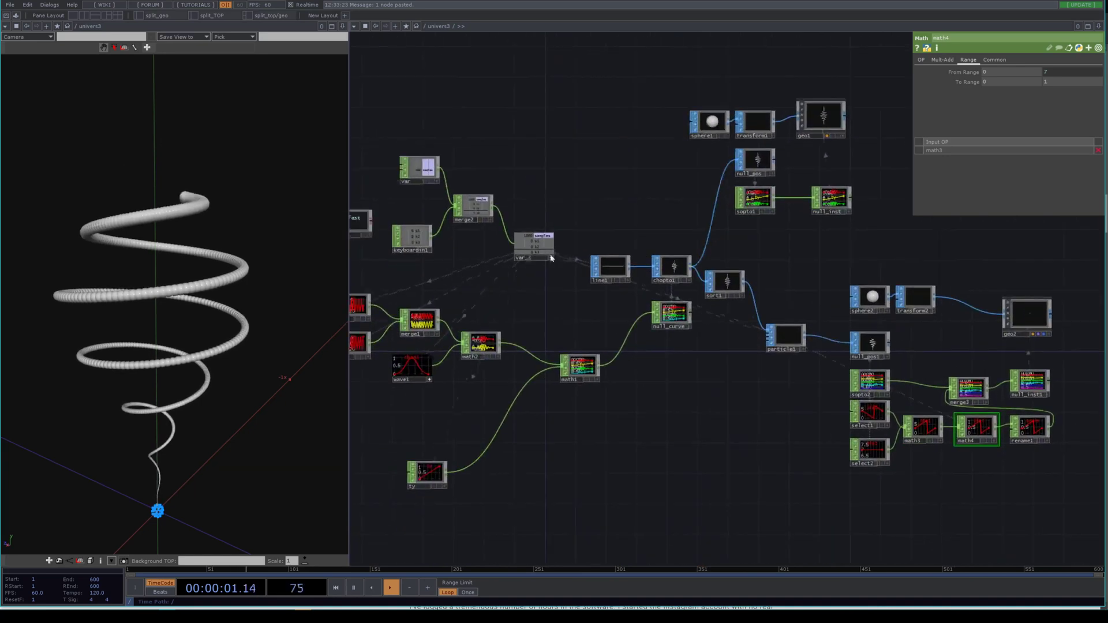
pyautogui.moveTo(391, 325); pyautogui.dragTo(489, 322)
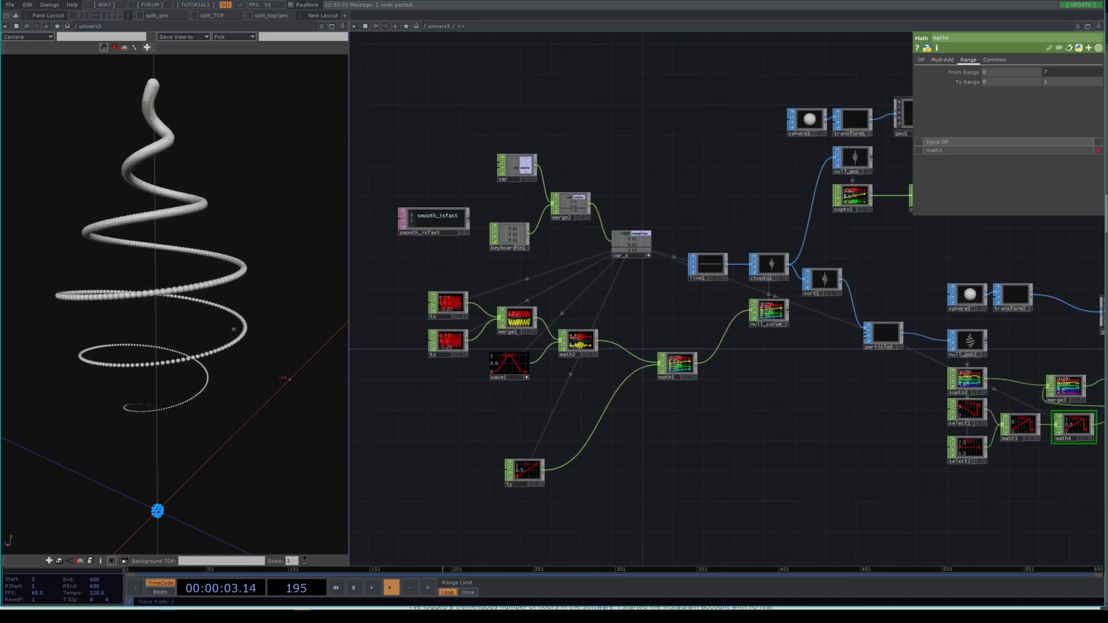
pyautogui.click(517, 166)
pyautogui.moveTo(1057, 71); pyautogui.dragTo(905, 79)
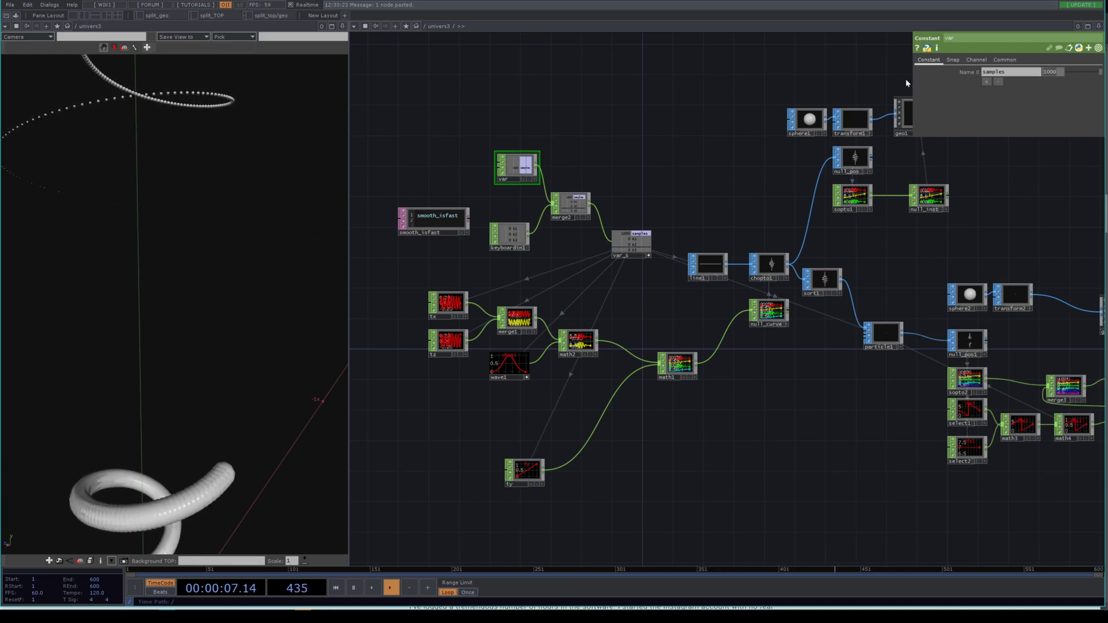
pyautogui.write('2000')
pyautogui.press('Return')
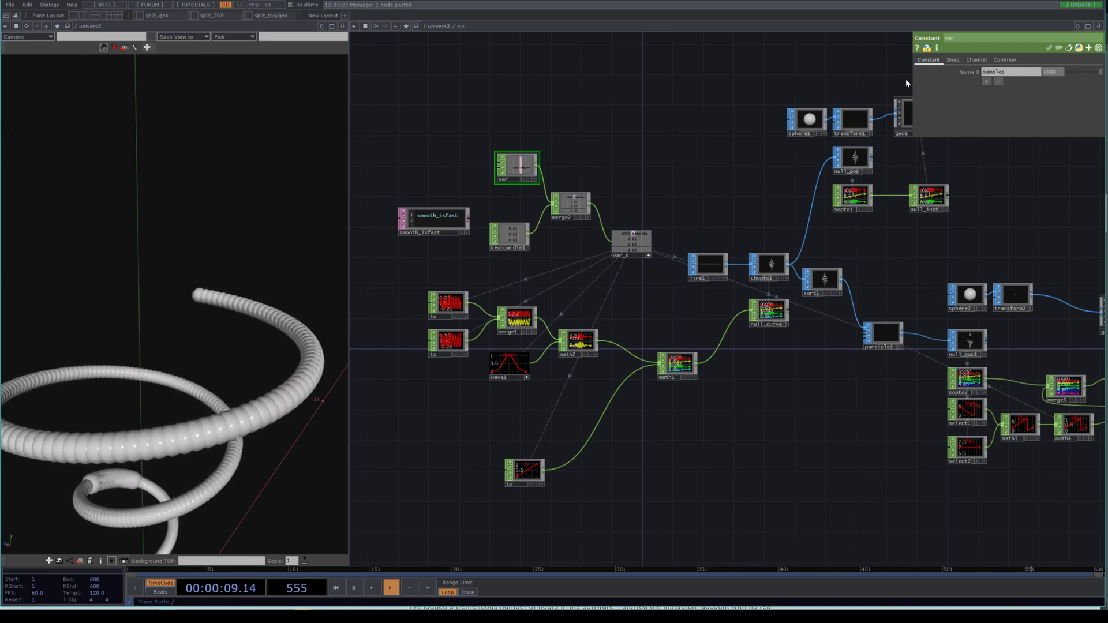
# Examine the denser sphere spiral in the scene viewer and the point information of null_pos
pyautogui.moveTo(725, 411); pyautogui.dragTo(762, 278)
pyautogui.moveTo(199, 519); pyautogui.dragTo(212, 482)
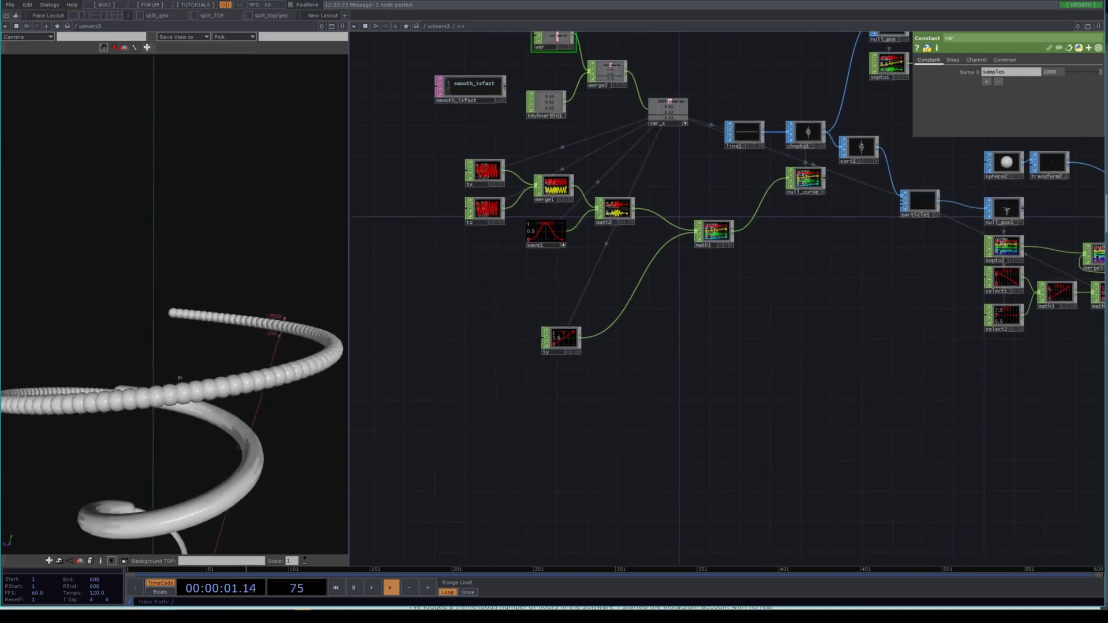
pyautogui.scroll(-5, 213, 481)
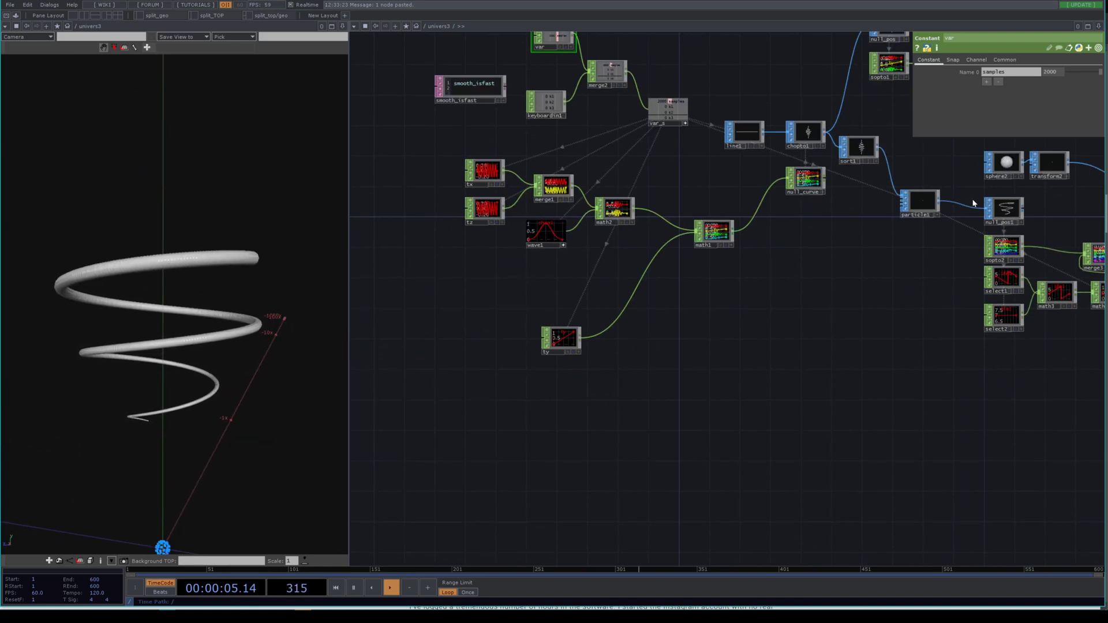
pyautogui.moveTo(1013, 218); pyautogui.dragTo(954, 249, button='middle')
pyautogui.moveTo(762, 378); pyautogui.dragTo(794, 382, button='middle')
pyautogui.moveTo(768, 392); pyautogui.dragTo(692, 456)
pyautogui.moveTo(907, 167); pyautogui.dragTo(826, 258)
pyautogui.moveTo(742, 192); pyautogui.dragTo(734, 180, button='middle')
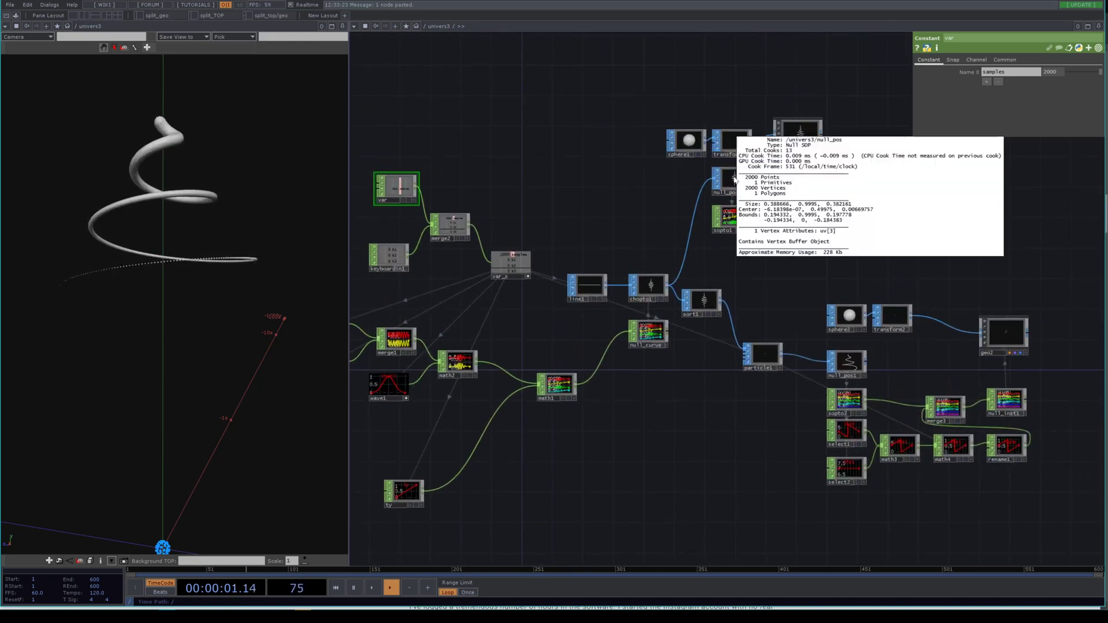
pyautogui.moveTo(764, 252); pyautogui.dragTo(764, 283, button='middle')
# Move geo1 away from transform1 and null_inst so that it lines up above geo2
pyautogui.click(795, 155)
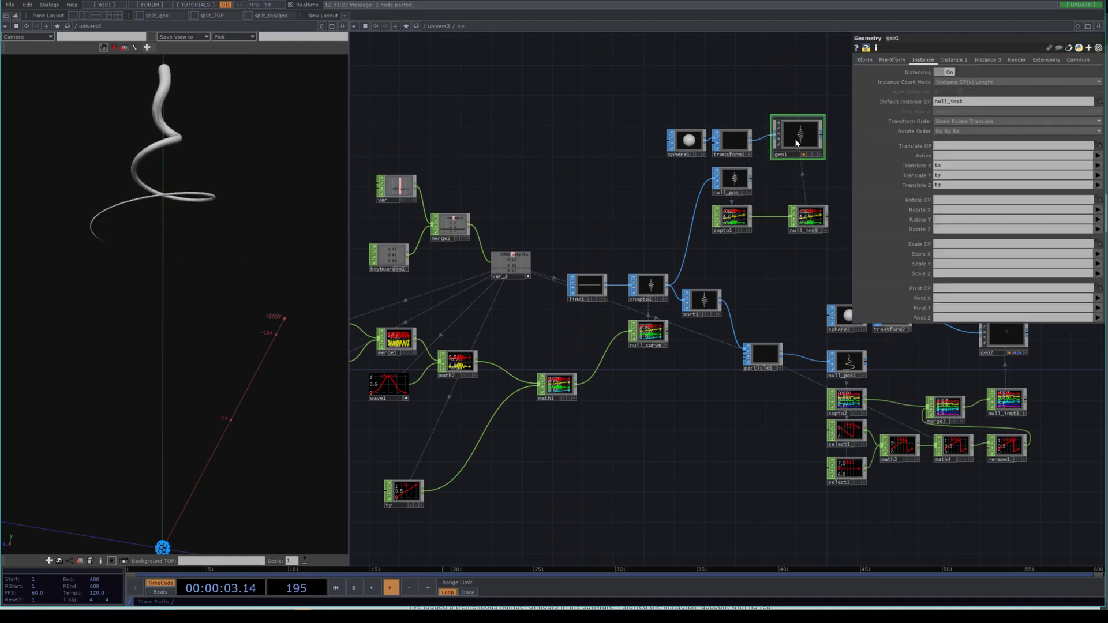
pyautogui.moveTo(872, 144); pyautogui.dragTo(826, 149)
pyautogui.moveTo(771, 204); pyautogui.dragTo(525, 244)
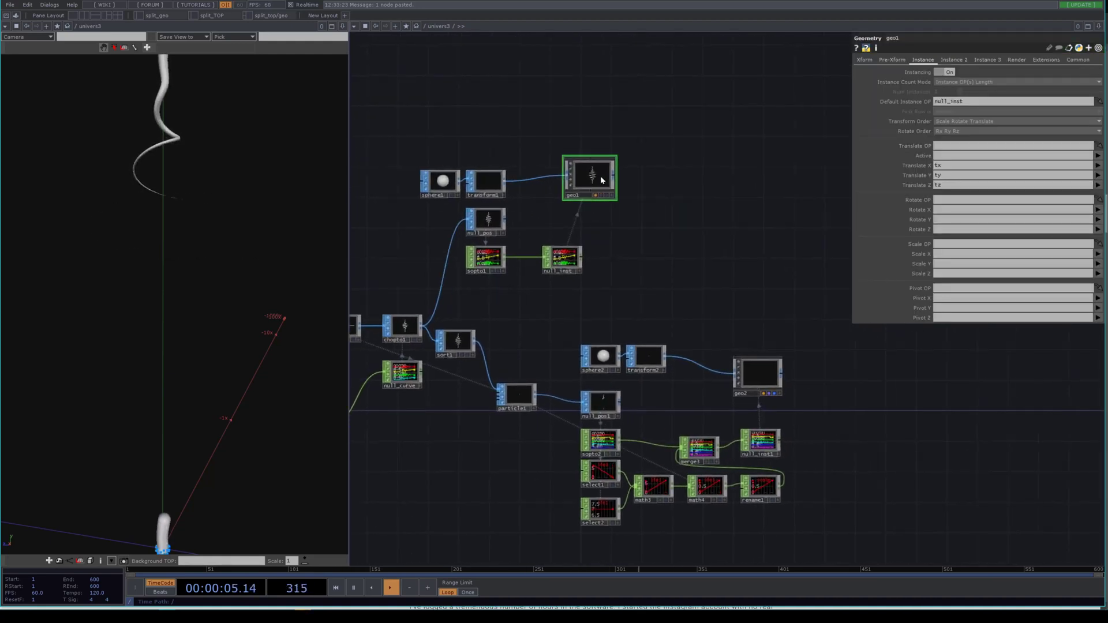
pyautogui.moveTo(601, 178); pyautogui.dragTo(760, 209)
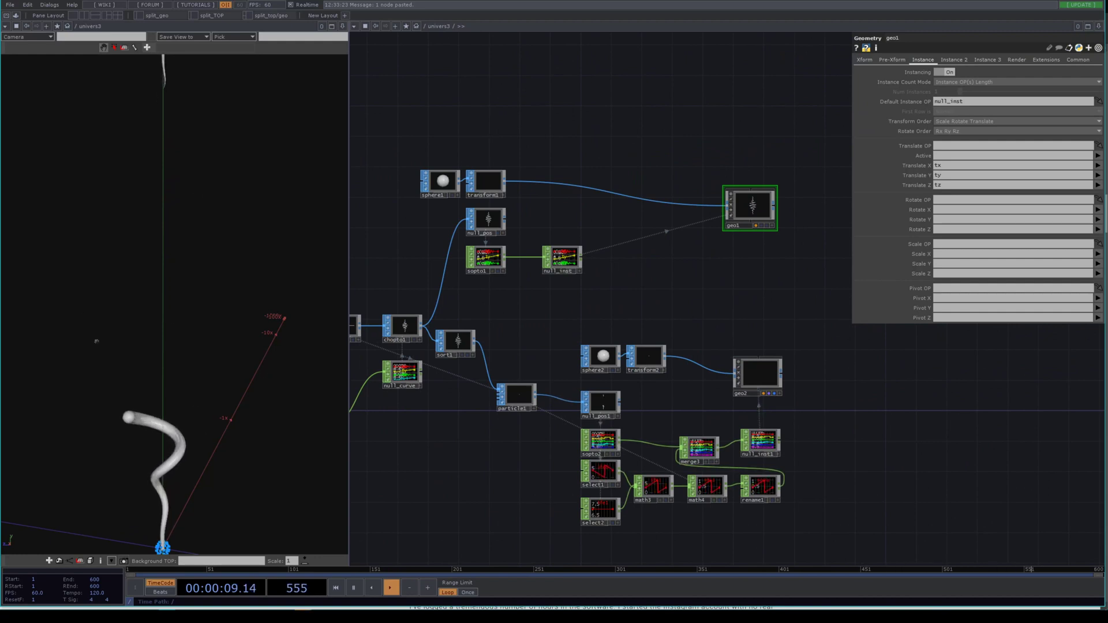
pyautogui.moveTo(194, 306); pyautogui.dragTo(173, 343)
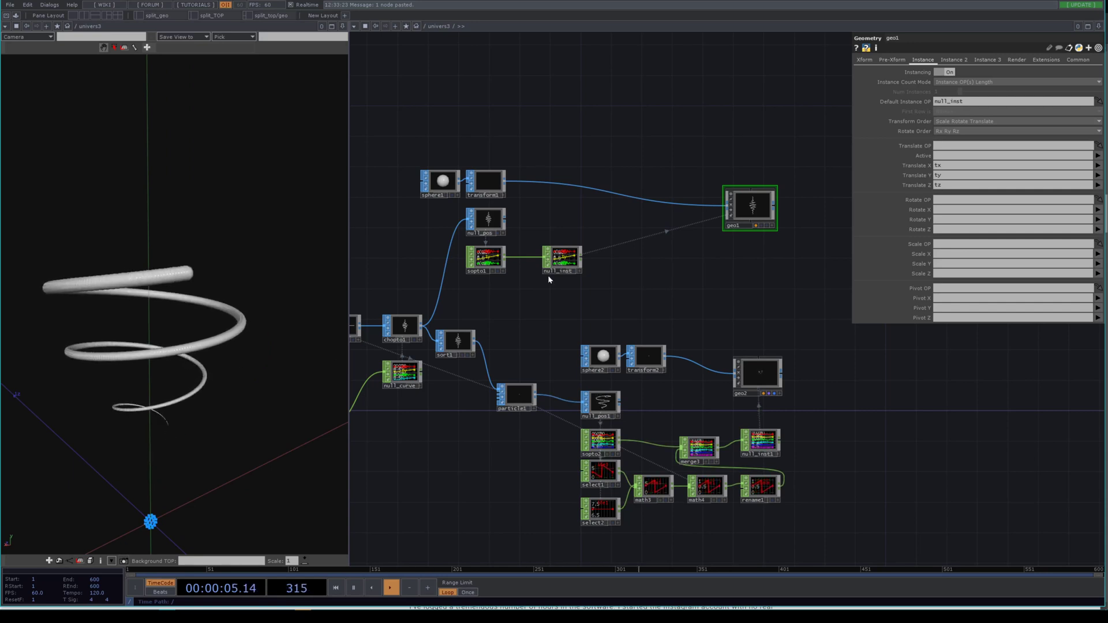
pyautogui.moveTo(678, 316); pyautogui.dragTo(567, 344)
pyautogui.moveTo(641, 237); pyautogui.dragTo(656, 222)
# Add a Render TOP and place it beside geo1
pyautogui.click(652, 280)
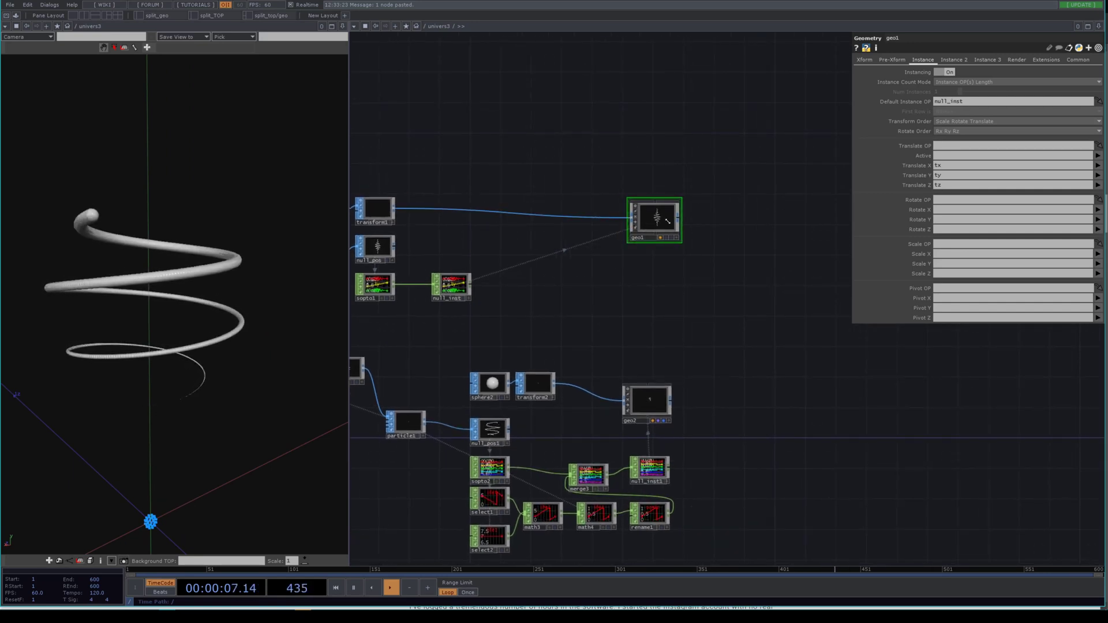
pyautogui.press('Tab')
pyautogui.click(570, 131)
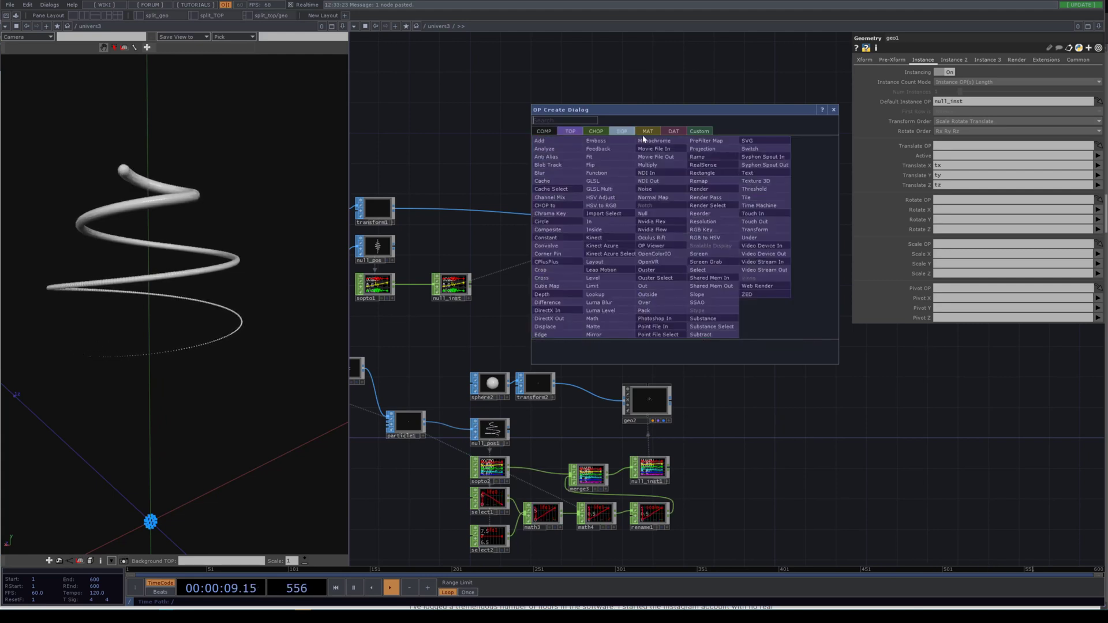
pyautogui.write('render')
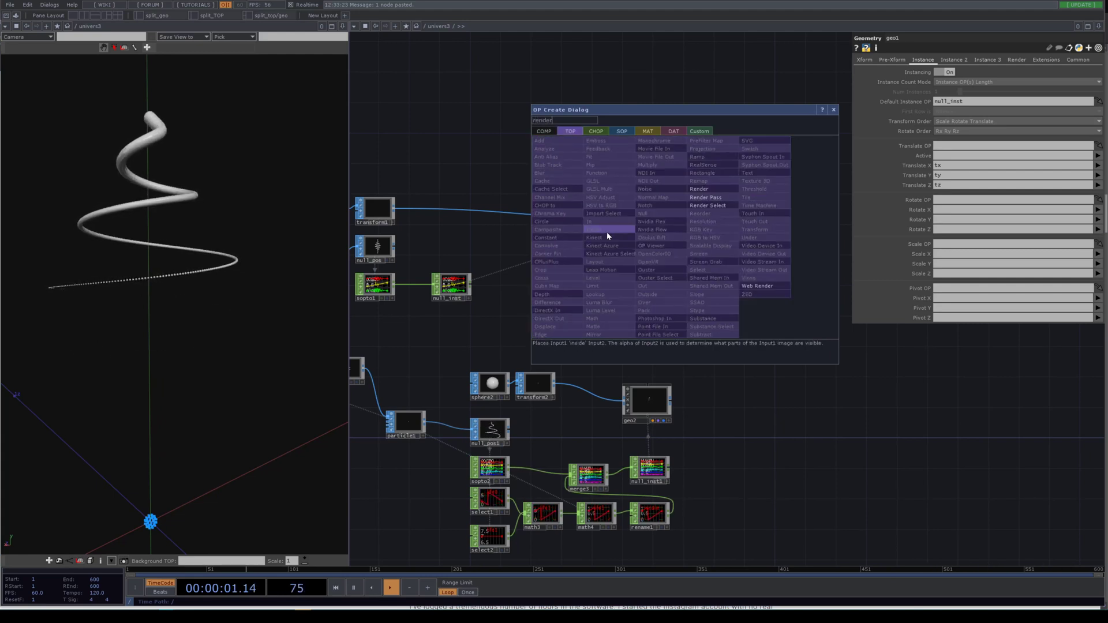
pyautogui.press('Return')
pyautogui.click(607, 236)
pyautogui.moveTo(610, 233); pyautogui.dragTo(725, 218)
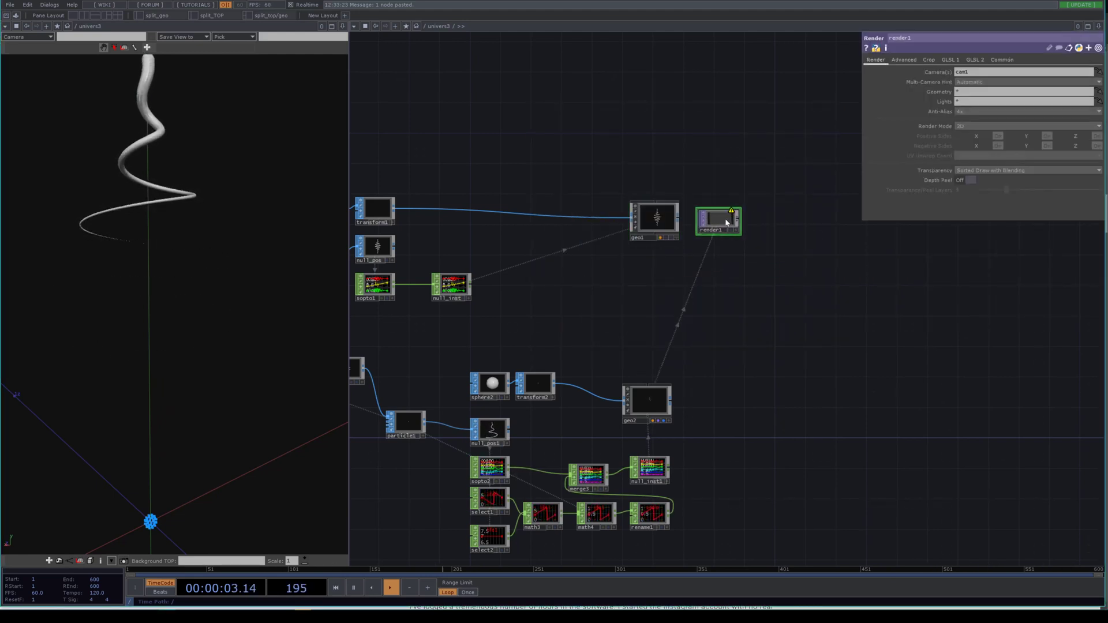
# Set render1's resolution to 1280 by 1280 and place a duplicate of it beside geo2
pyautogui.click(1004, 60)
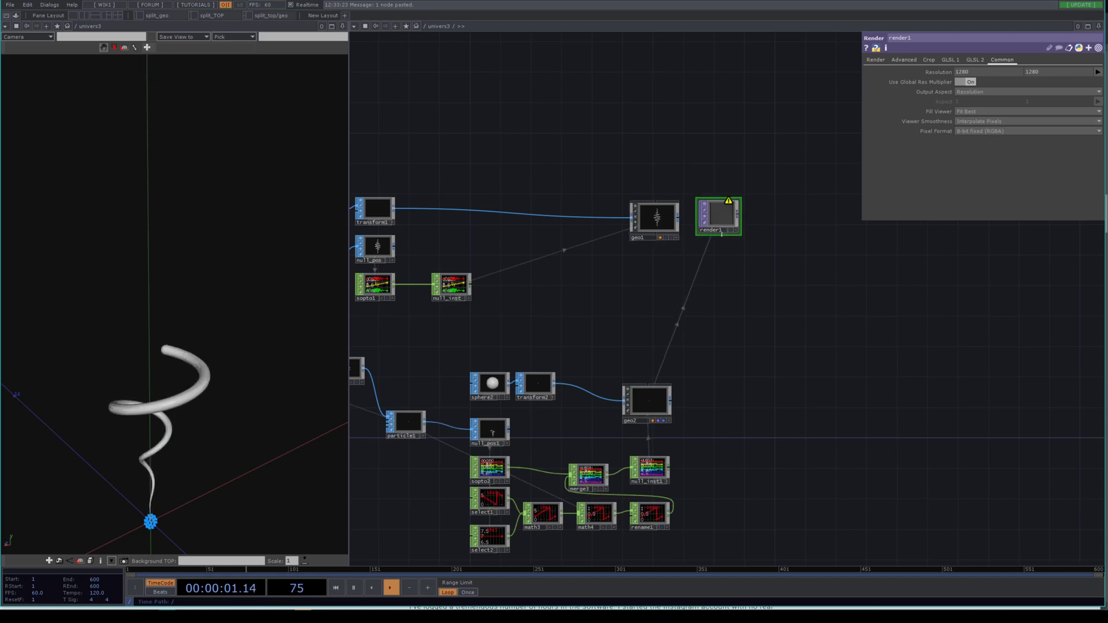
pyautogui.hotkey('ctrl', 'c')
pyautogui.hotkey('ctrl', 'v')
pyautogui.moveTo(716, 259); pyautogui.dragTo(723, 411)
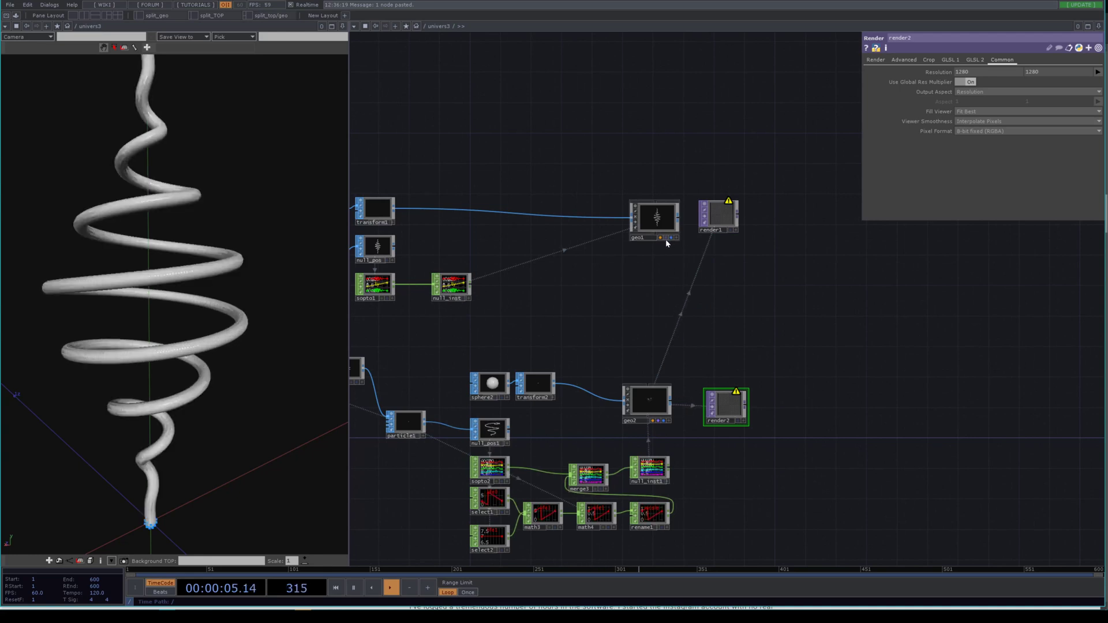
# Assign geo1 as the Geometry parameter of render1 and geo2 as the Geometry parameter of render2
pyautogui.moveTo(661, 222); pyautogui.dragTo(729, 222)
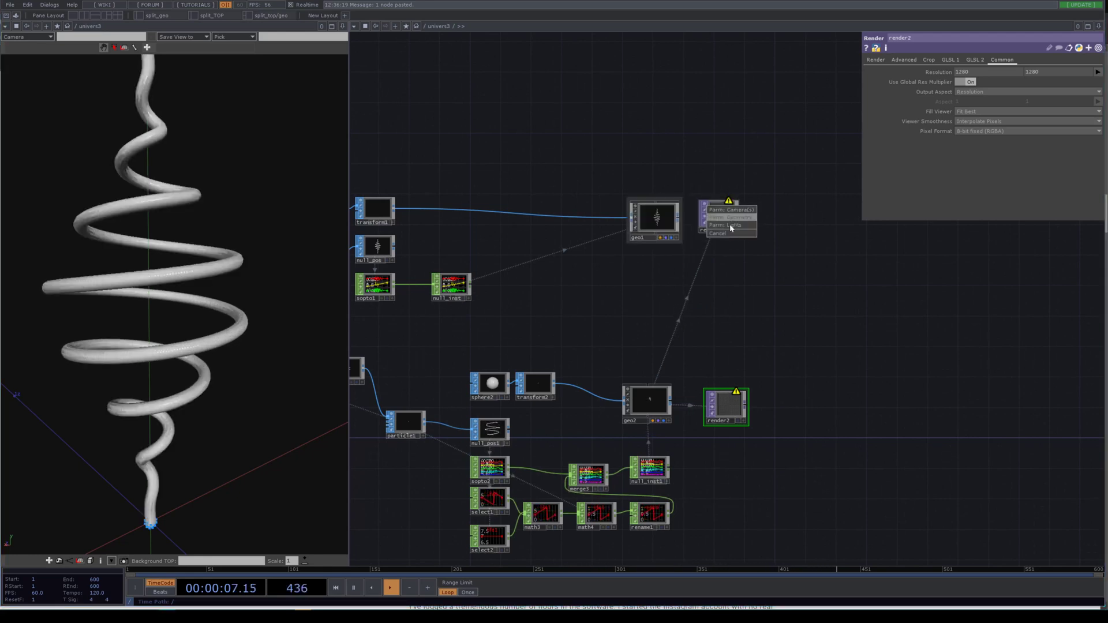
pyautogui.click(729, 224)
pyautogui.moveTo(647, 400); pyautogui.dragTo(736, 418)
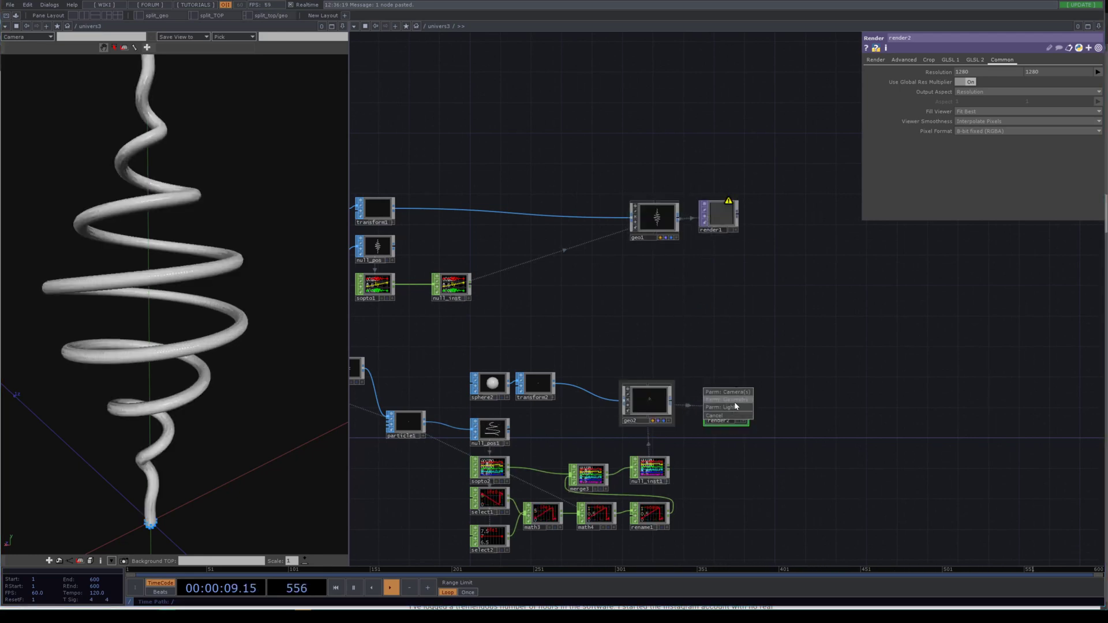
pyautogui.click(735, 402)
pyautogui.moveTo(733, 321); pyautogui.dragTo(766, 350)
pyautogui.press('Tab')
pyautogui.click(611, 225)
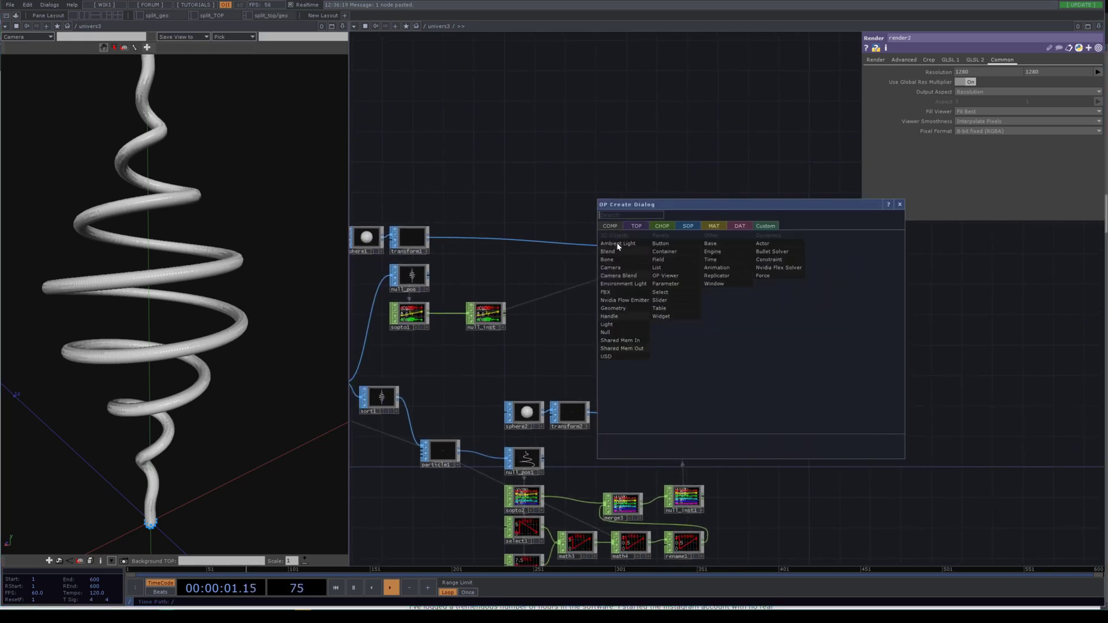
pyautogui.click(622, 309)
pyautogui.click(687, 189)
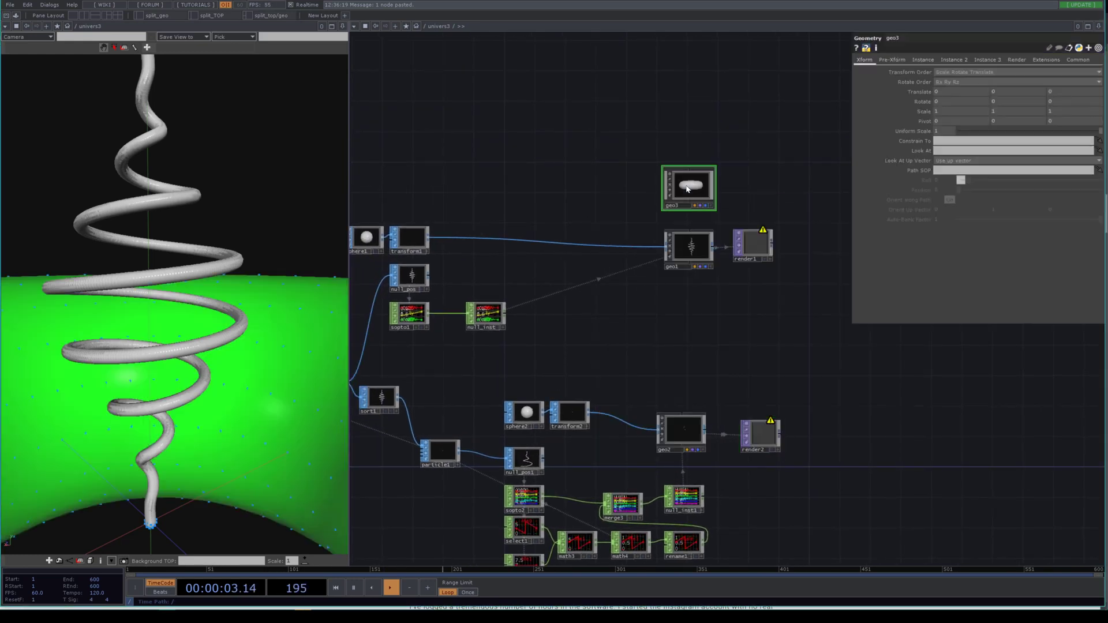
pyautogui.press('Delete')
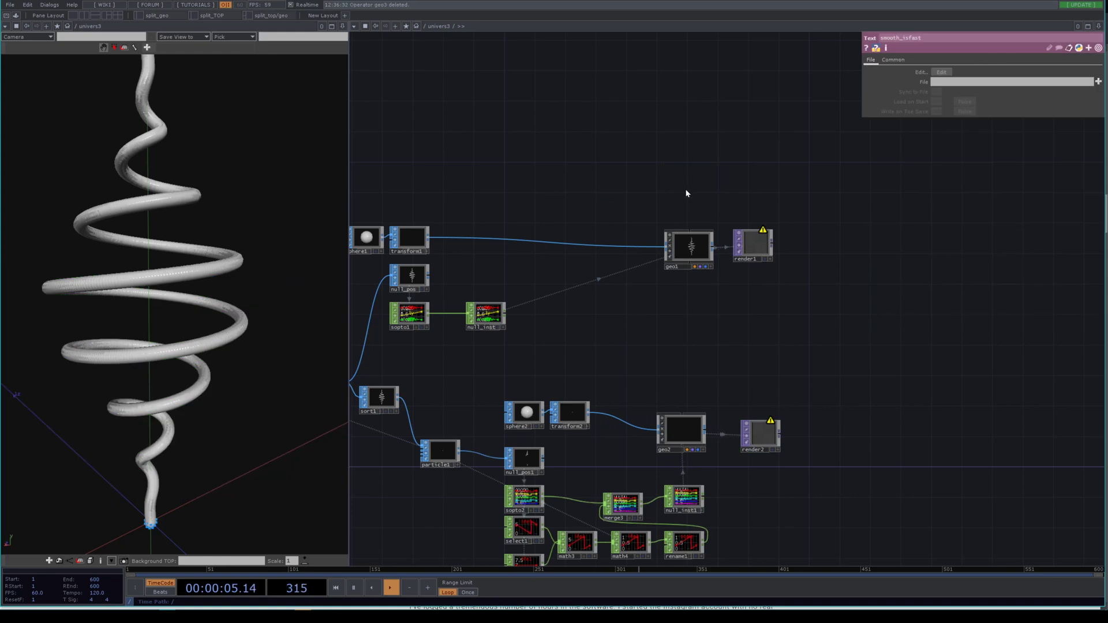
# Add a Camera COMP above geo1 and a Light COMP beside it, parented to the camera
pyautogui.press('Tab')
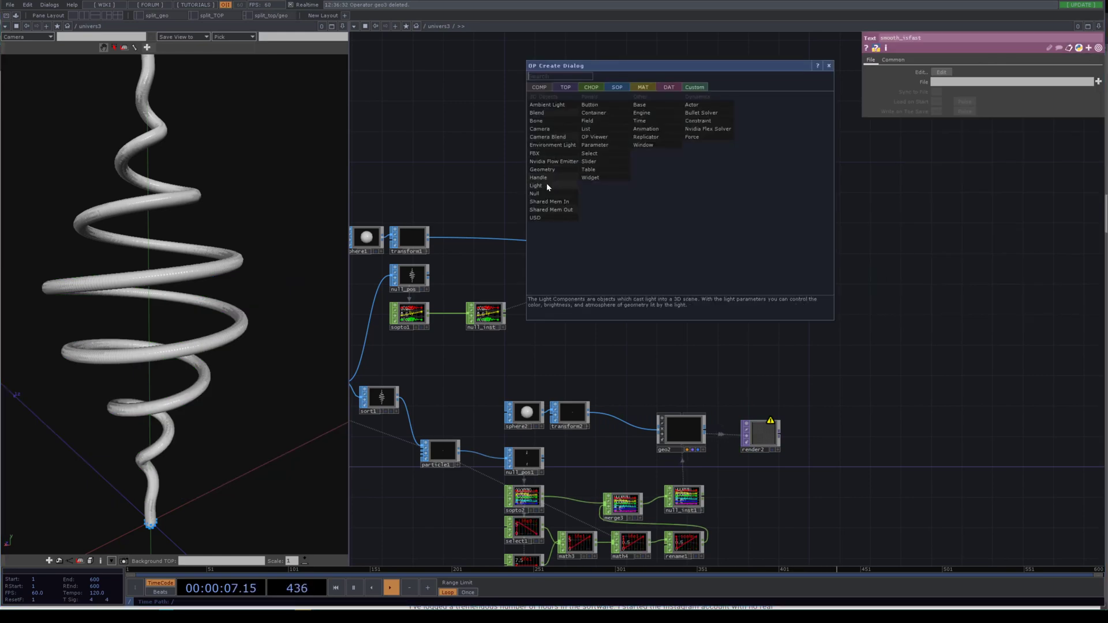
pyautogui.click(545, 131)
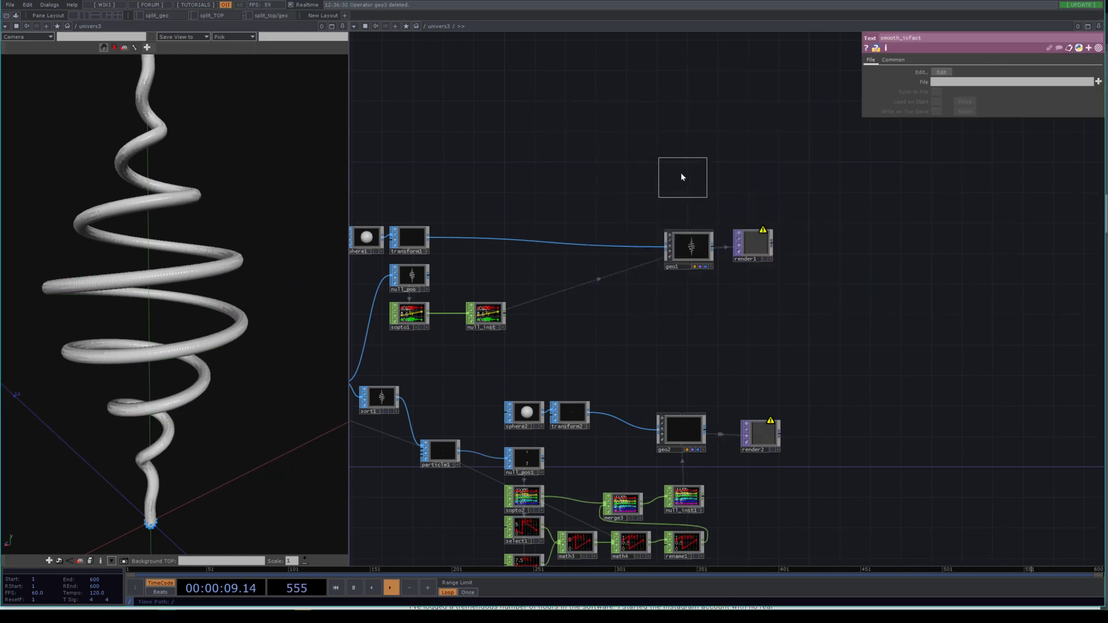
pyautogui.click(679, 174)
pyautogui.press('Tab')
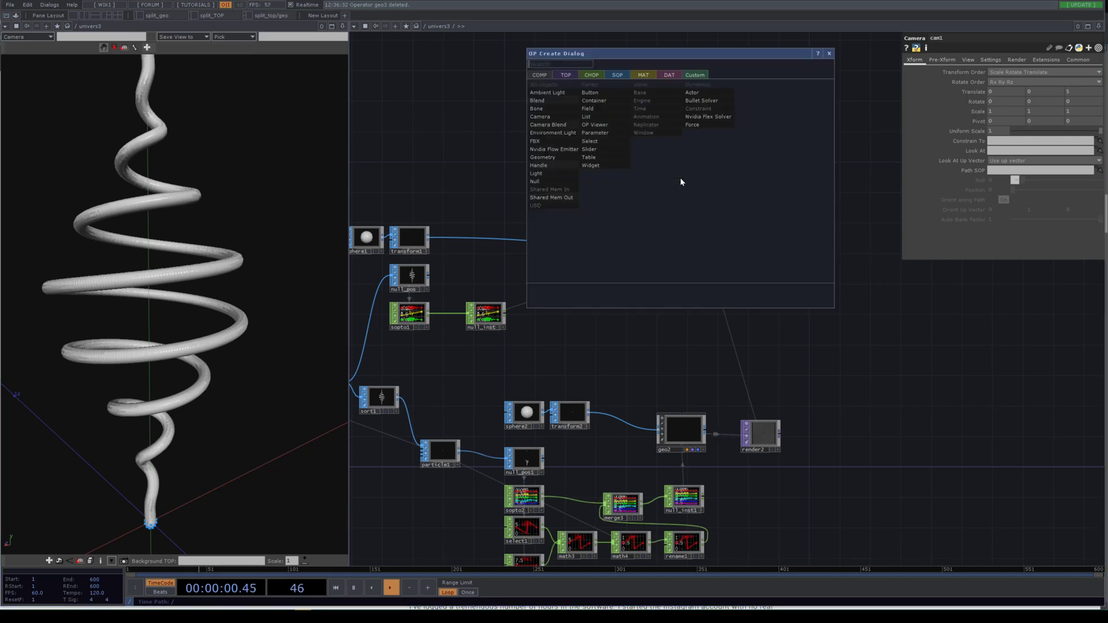
pyautogui.click(568, 182)
pyautogui.click(785, 161)
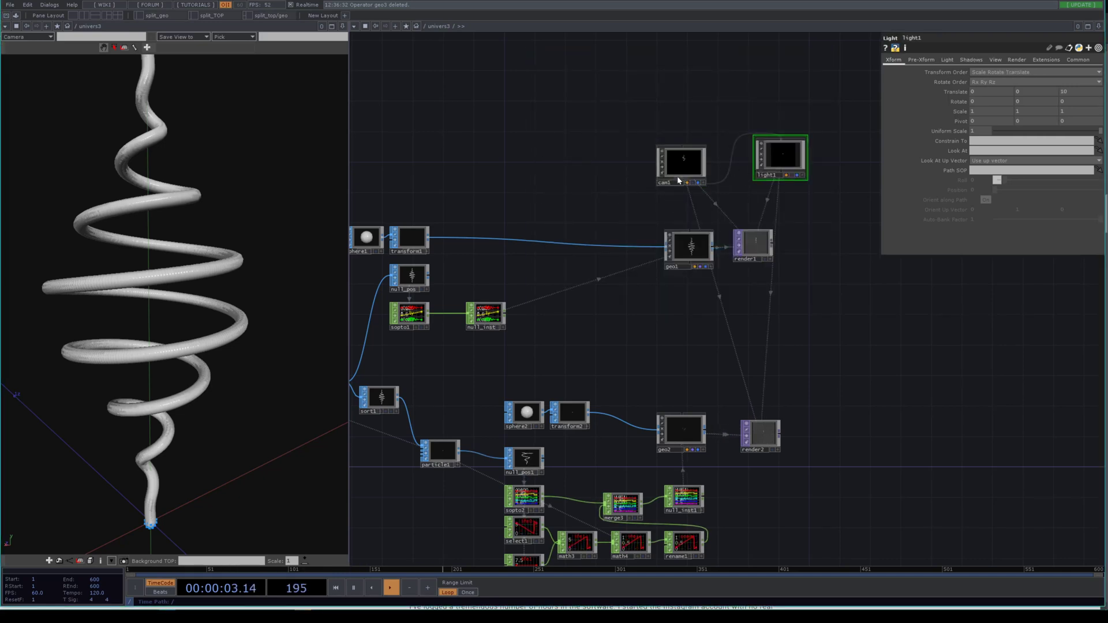
pyautogui.moveTo(678, 181); pyautogui.dragTo(671, 165)
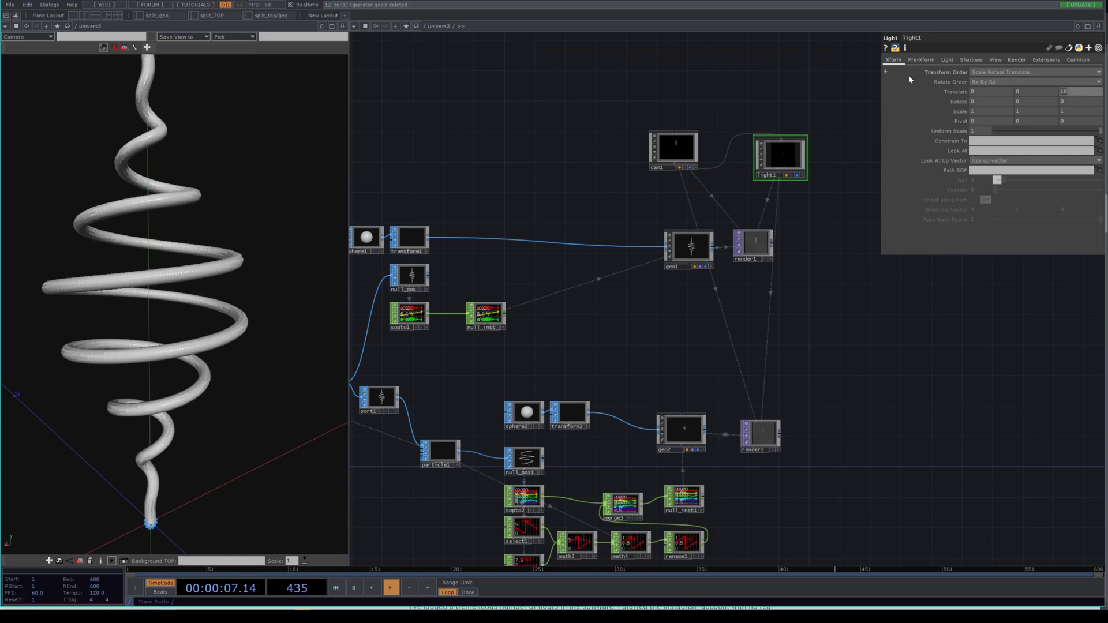
# Set light1's Translate Z to 0 and check where the light and camera sit relative to the spiral
pyautogui.write('0')
pyautogui.scroll(5, 670, 157)
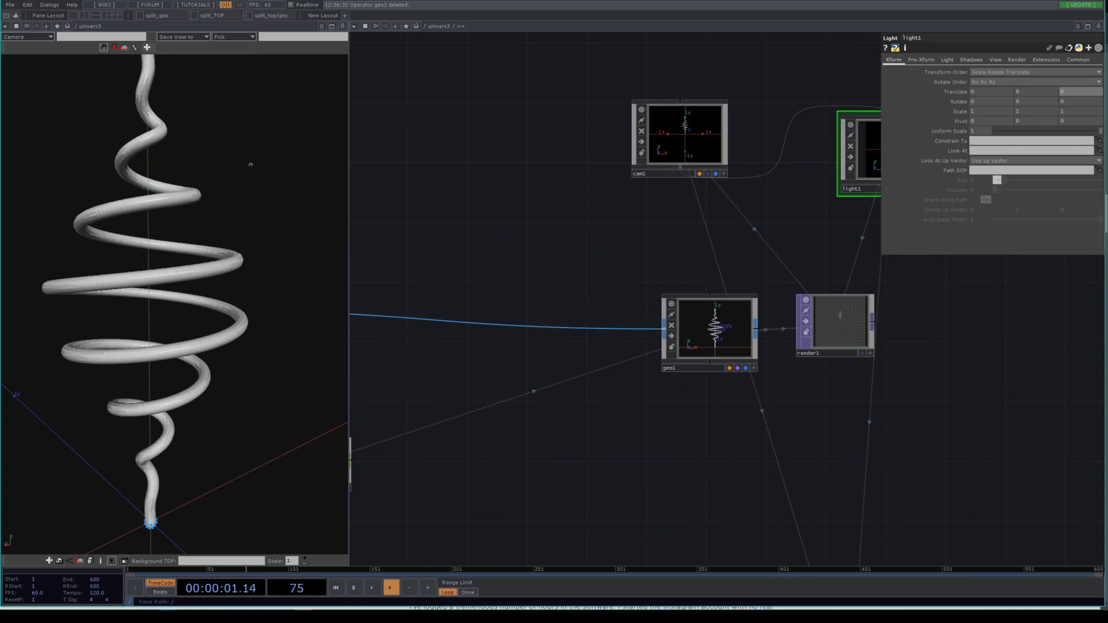
pyautogui.scroll(-10, 250, 166)
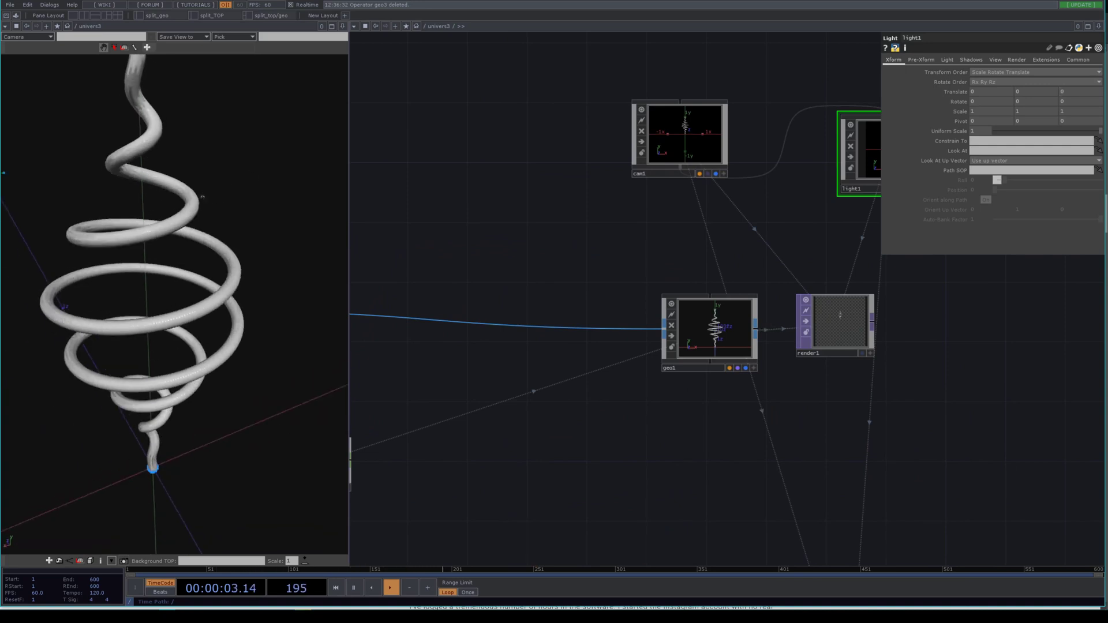
pyautogui.moveTo(139, 230); pyautogui.dragTo(230, 228)
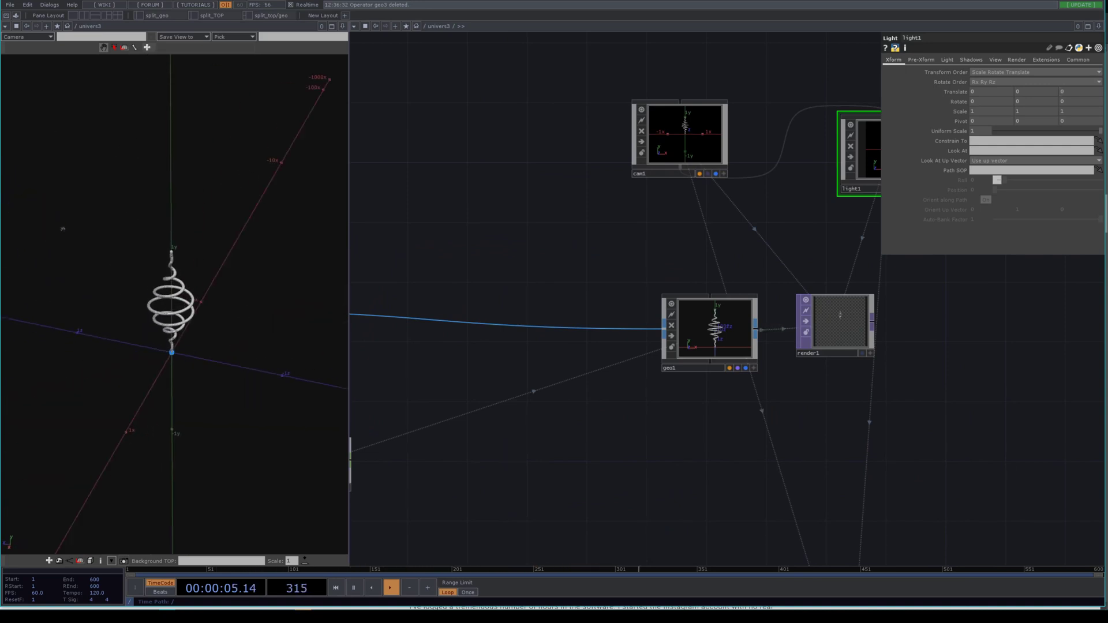
pyautogui.moveTo(65, 229); pyautogui.dragTo(308, 207, button='right')
pyautogui.scroll(4, 119, 235)
pyautogui.moveTo(119, 235); pyautogui.dragTo(182, 257, button='right')
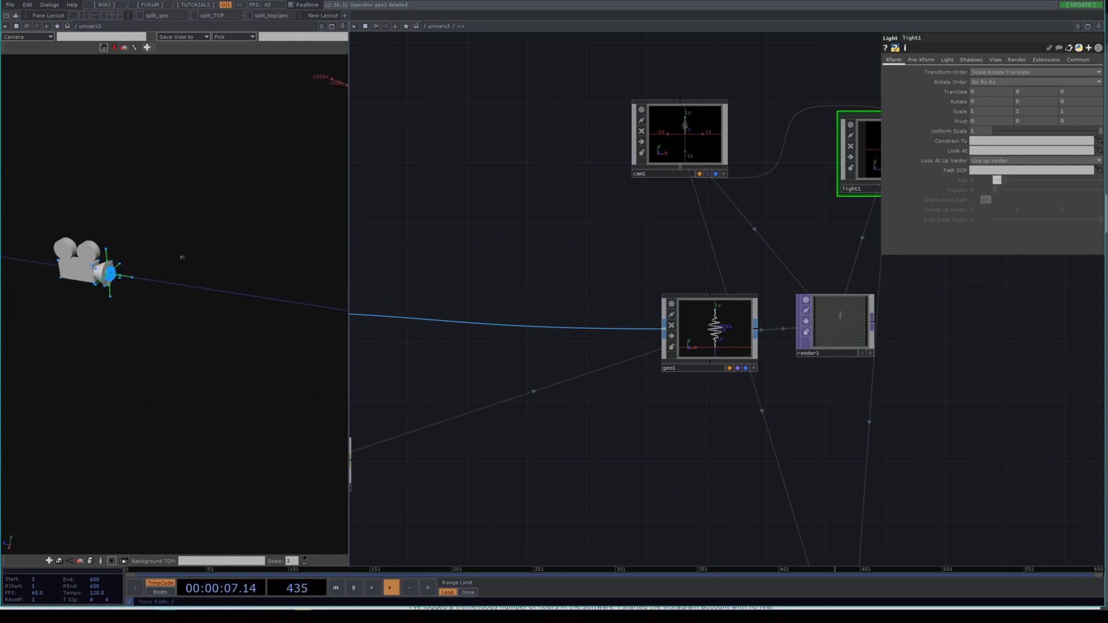
# Save the current viewport framing of the spiral to cam1 and check the framing in render1
pyautogui.click(725, 174)
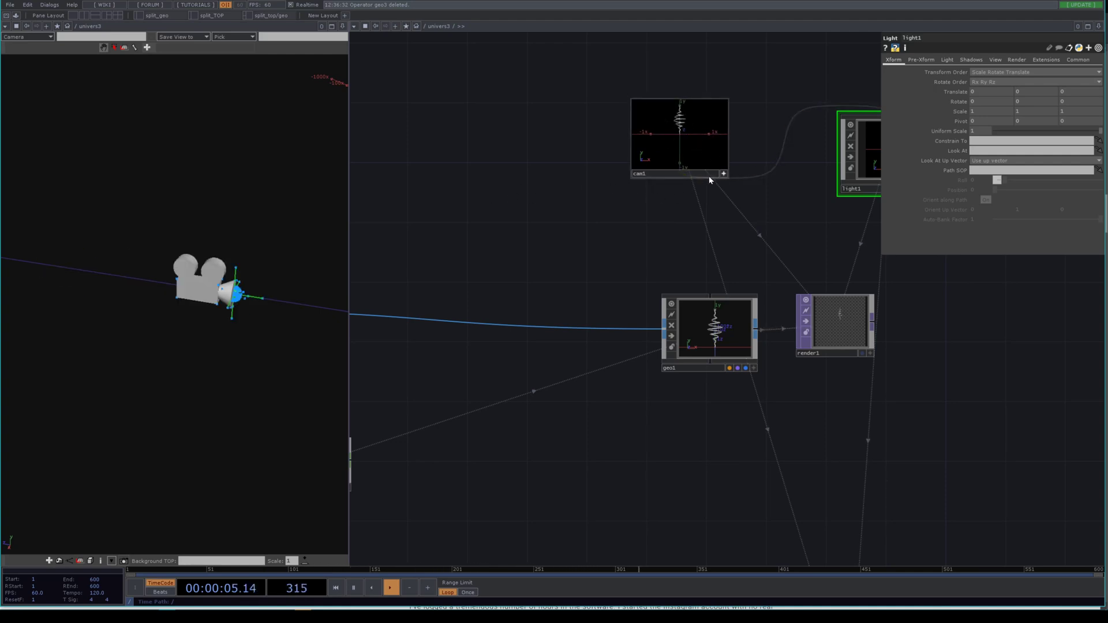
pyautogui.click(724, 174)
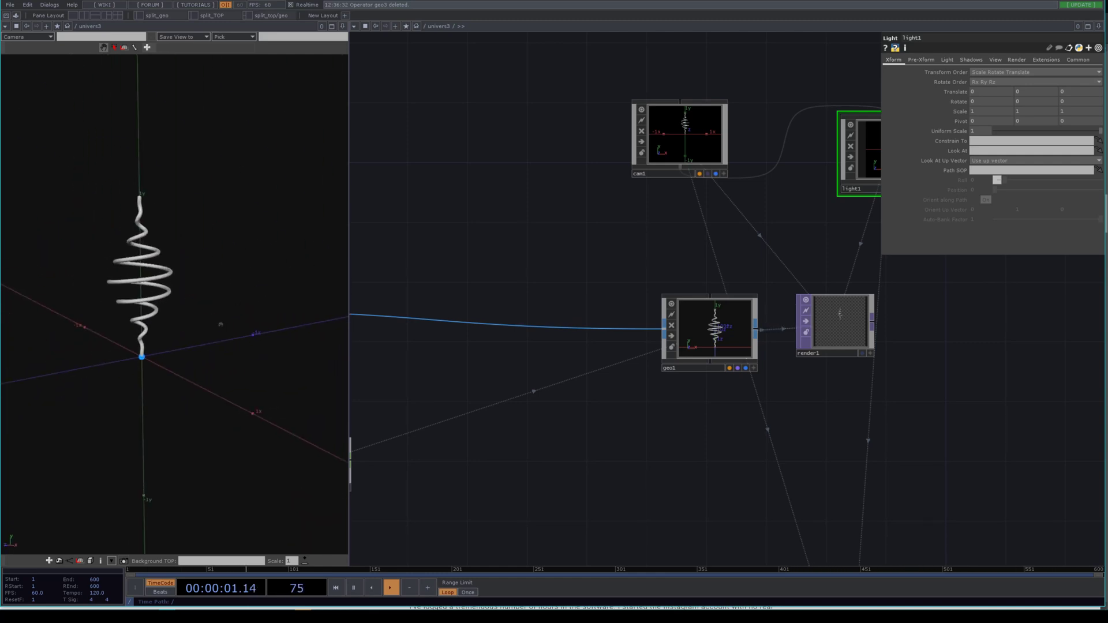
pyautogui.click(199, 38)
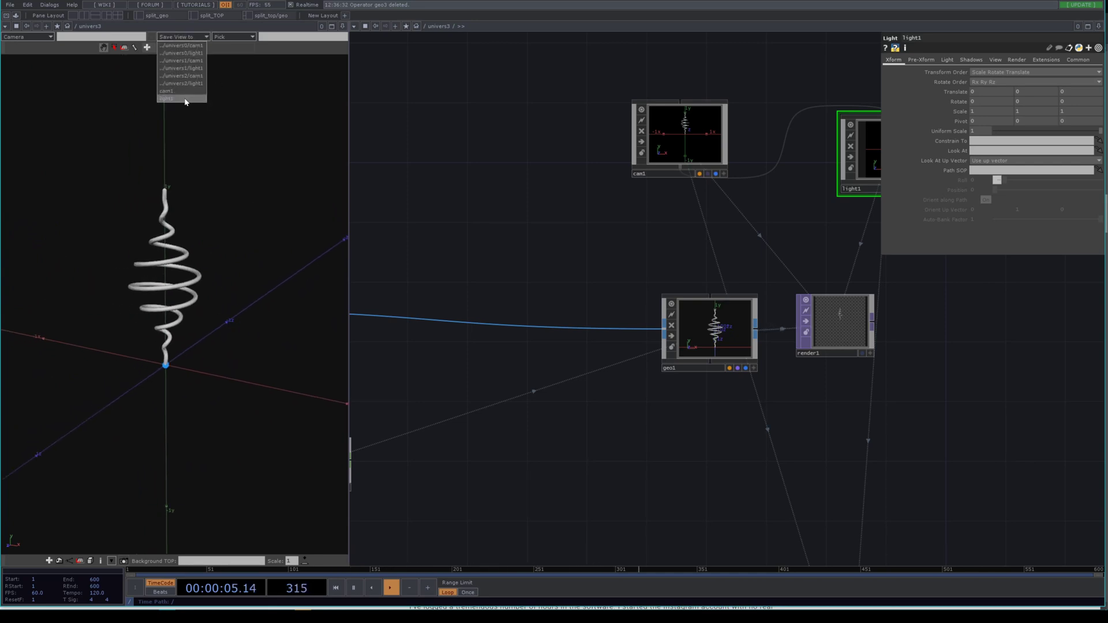
pyautogui.click(181, 91)
pyautogui.scroll(5, 854, 326)
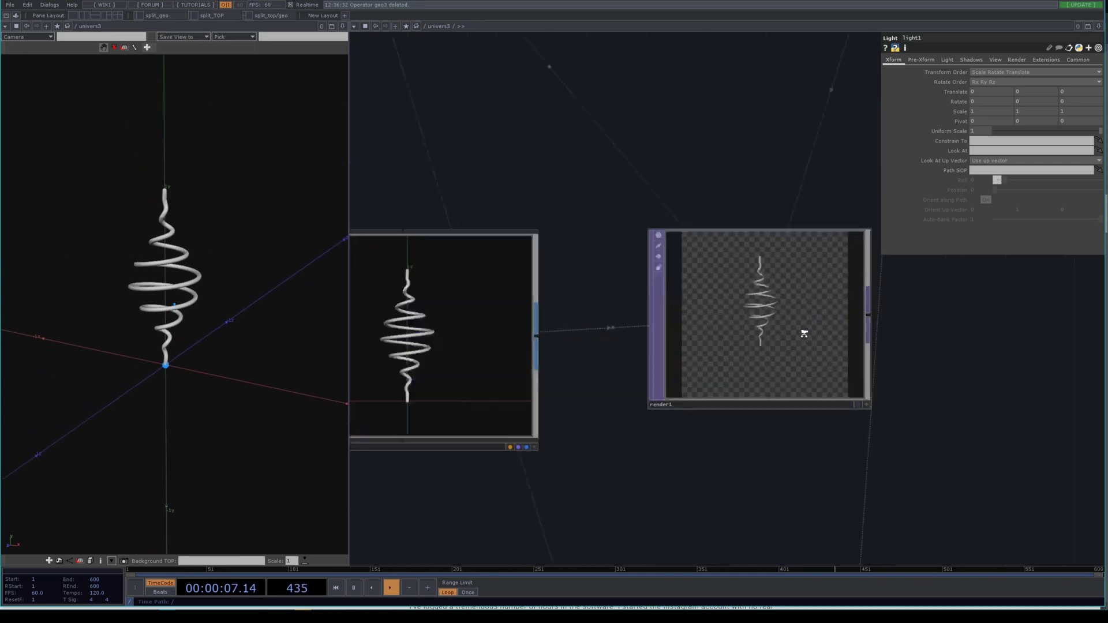
pyautogui.scroll(-4, 906, 289)
# Adjust cam1's Translate to about -0.69 in X and 0.278 in Y to centre the spiral in render1
pyautogui.moveTo(725, 203); pyautogui.dragTo(690, 260)
pyautogui.click(563, 126)
pyautogui.scroll(5, 802, 254)
pyautogui.moveTo(774, 340); pyautogui.dragTo(758, 26)
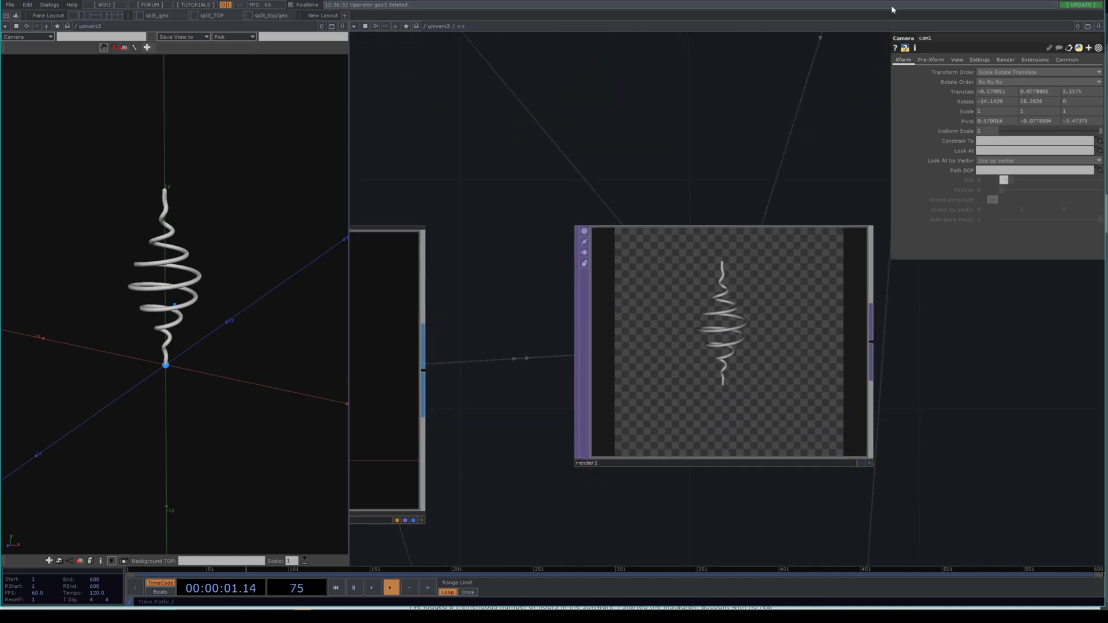
pyautogui.moveTo(1034, 91); pyautogui.dragTo(981, 107)
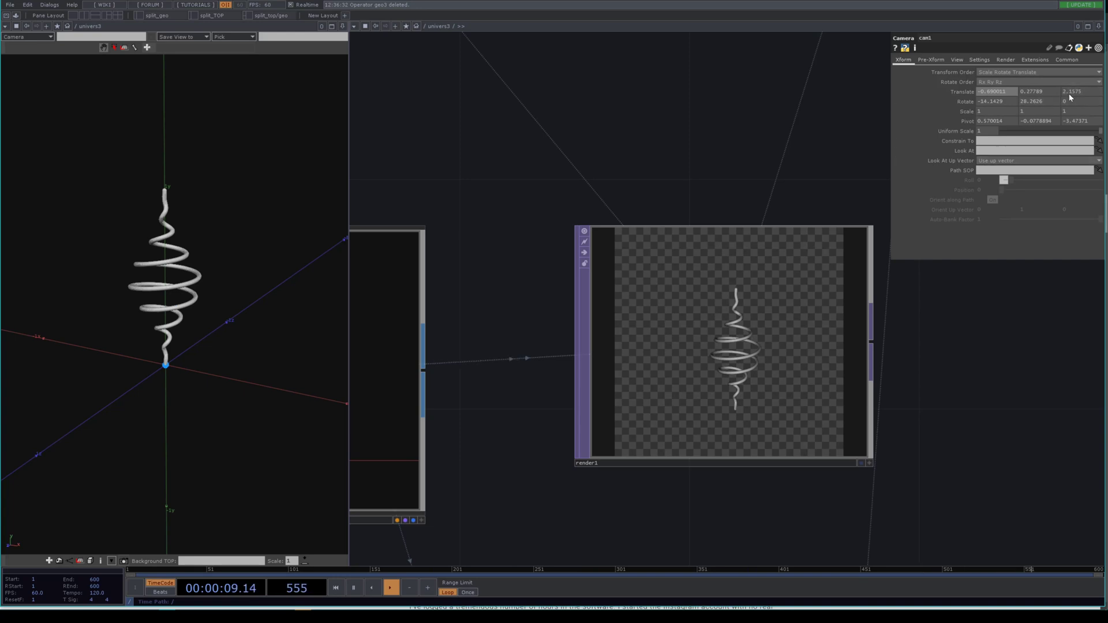
pyautogui.moveTo(1081, 94); pyautogui.dragTo(1085, 94, button='middle')
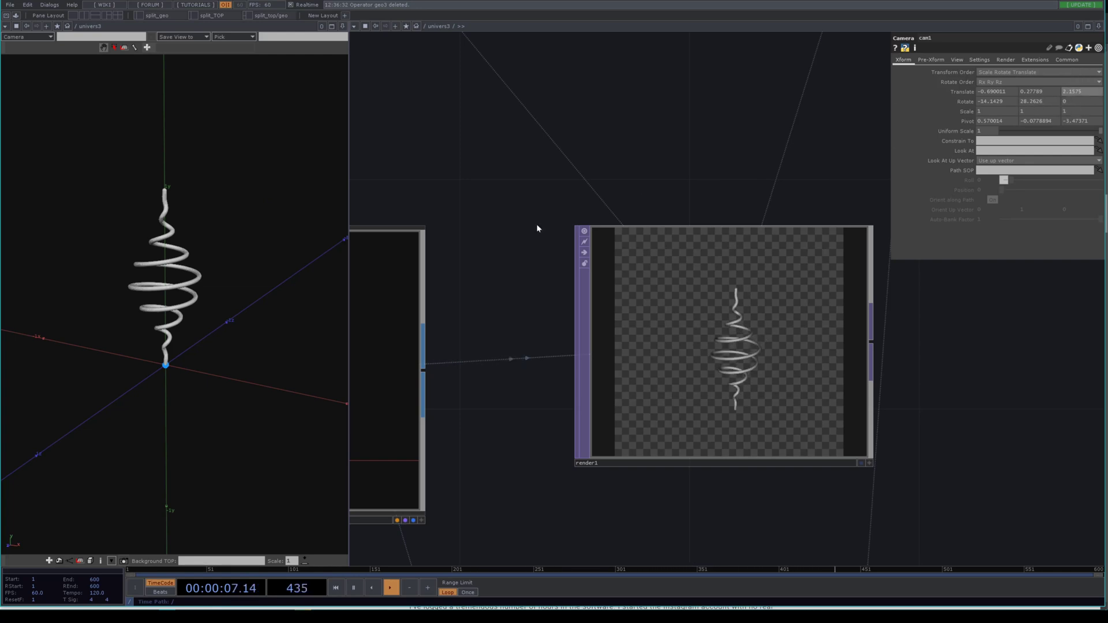
# Turn off the display flags of light1 and cam1 and home the 3D viewport on the spiral
pyautogui.moveTo(167, 300); pyautogui.dragTo(173, 301)
pyautogui.press('h')
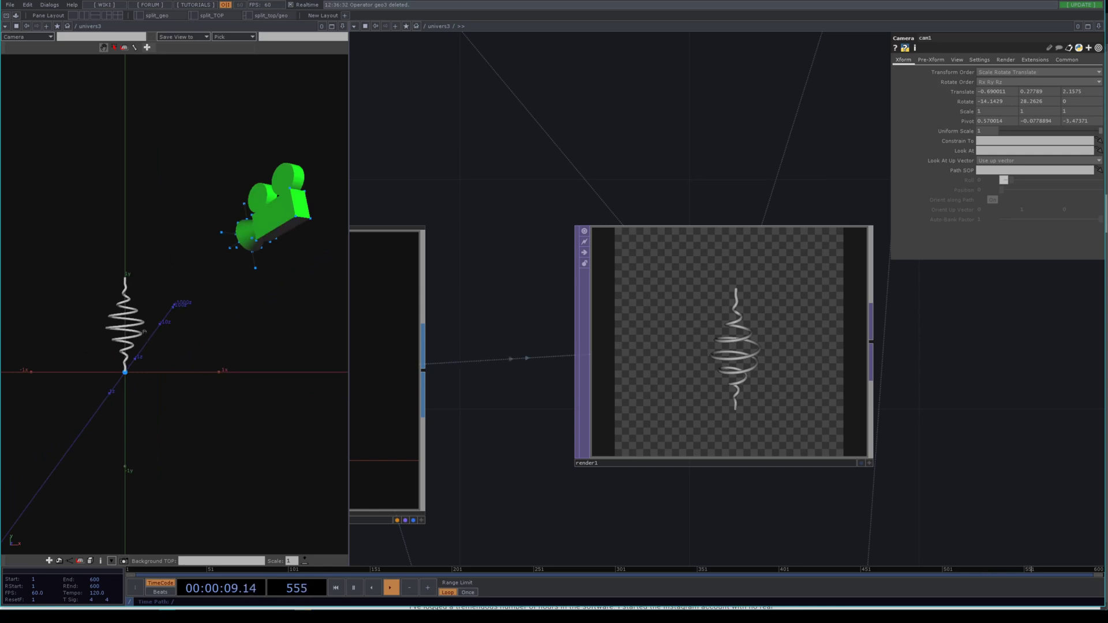
pyautogui.scroll(-5, 448, 257)
pyautogui.moveTo(492, 118); pyautogui.dragTo(559, 143)
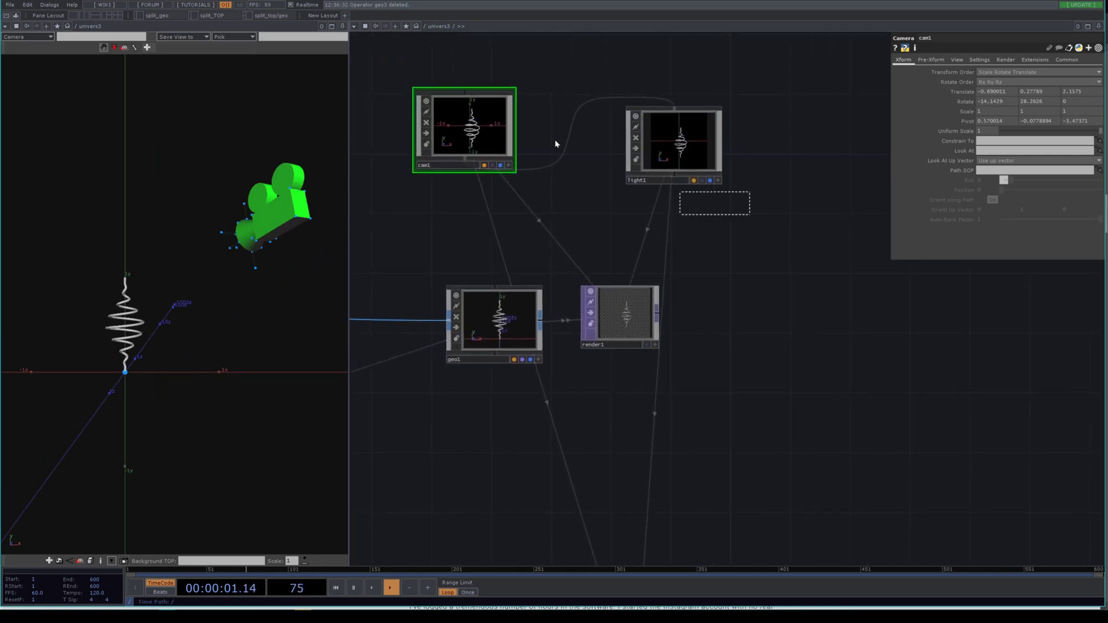
pyautogui.click(709, 180)
pyautogui.click(500, 165)
pyautogui.press('h')
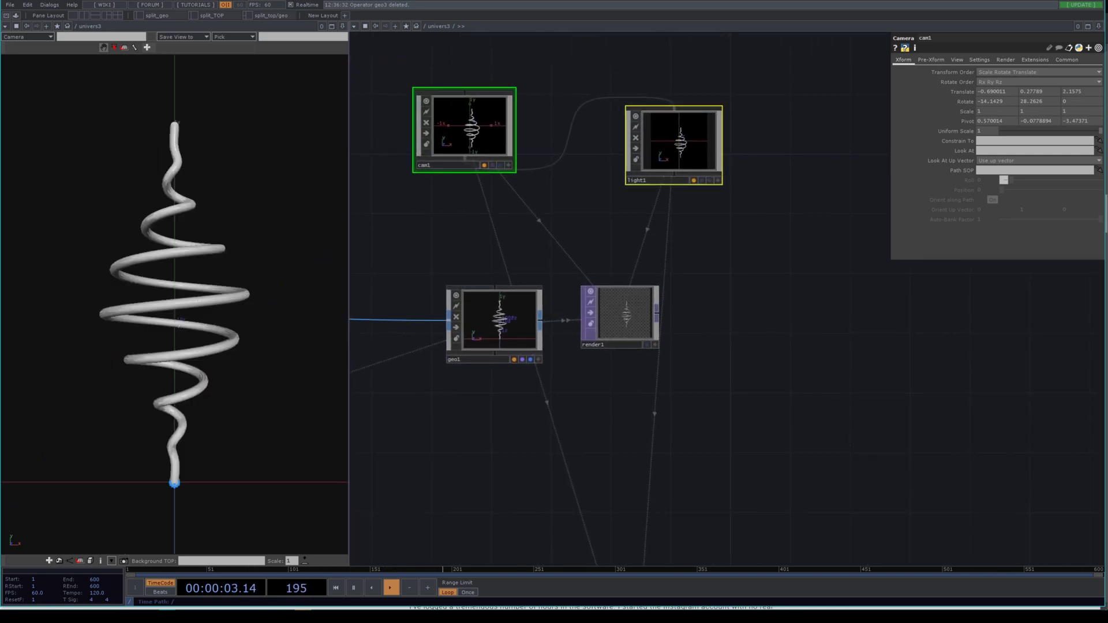
# Orbit the viewport to see the whole spiral slightly from above, save that view to cam1 and check render1
pyautogui.scroll(3, 610, 319)
pyautogui.scroll(-3, 668, 292)
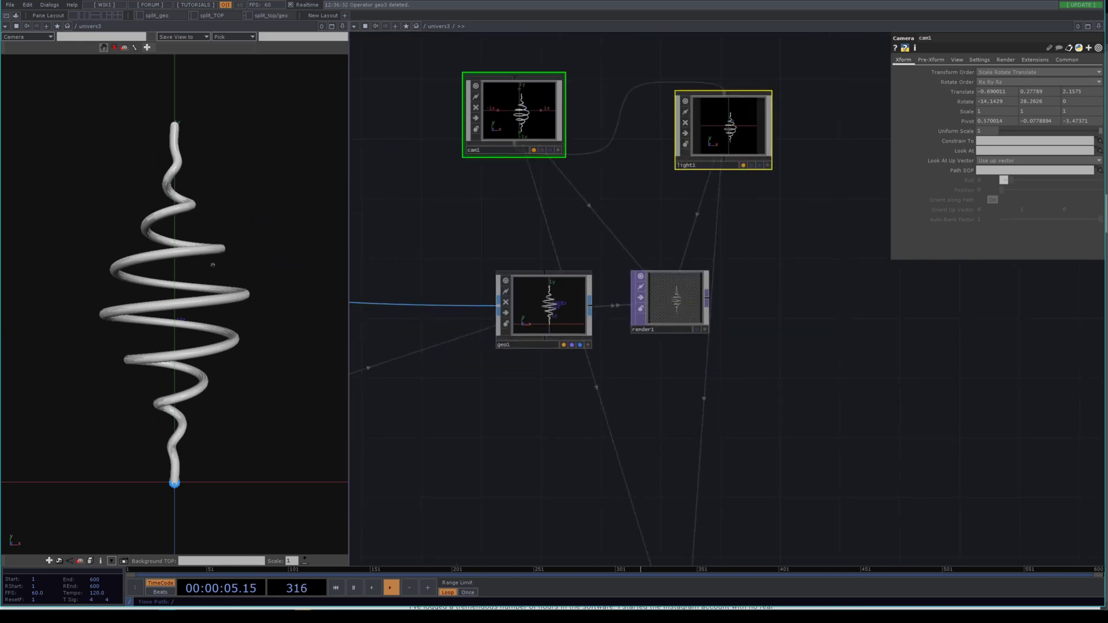
pyautogui.moveTo(215, 247); pyautogui.dragTo(188, 112)
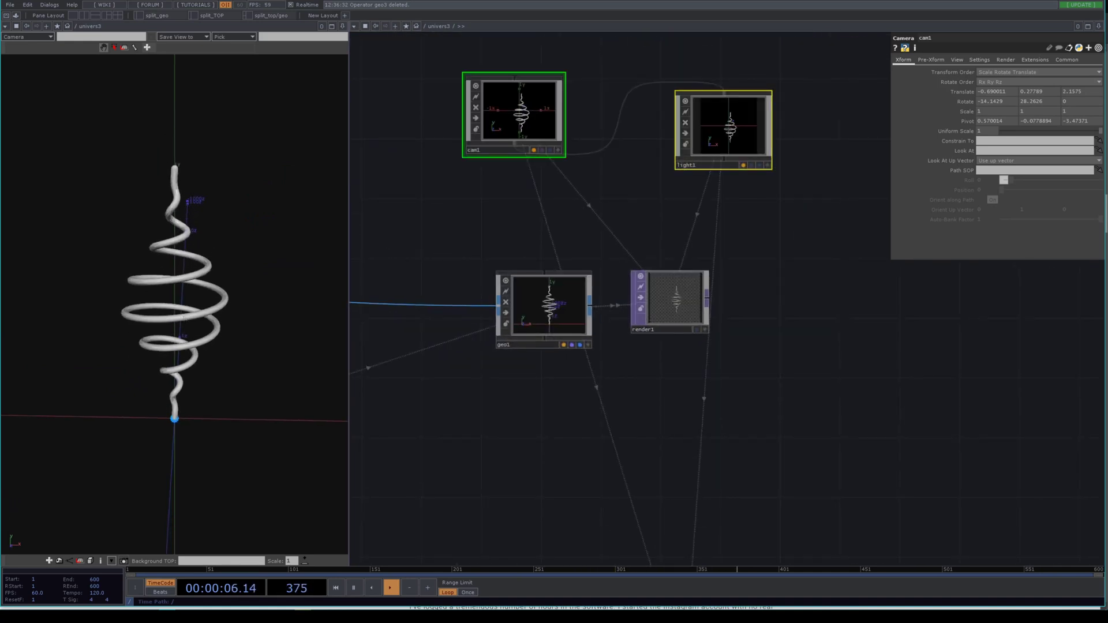
pyautogui.click(182, 37)
pyautogui.click(180, 92)
pyautogui.scroll(5, 669, 289)
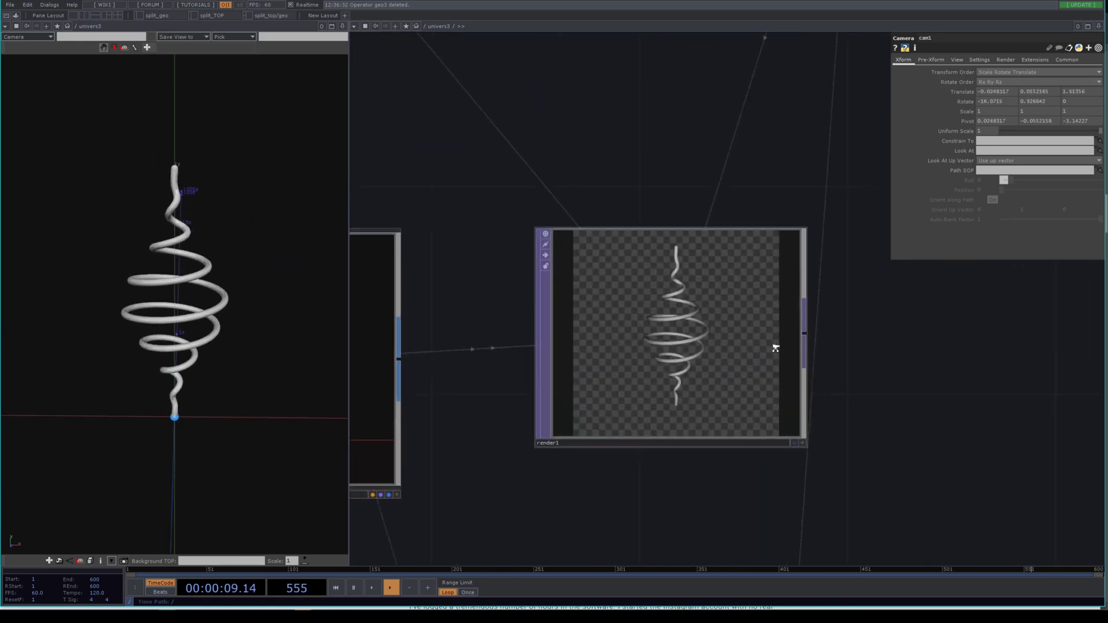
# Examine the render1 and render2 outputs from the new camera view
pyautogui.scroll(-5, 776, 348)
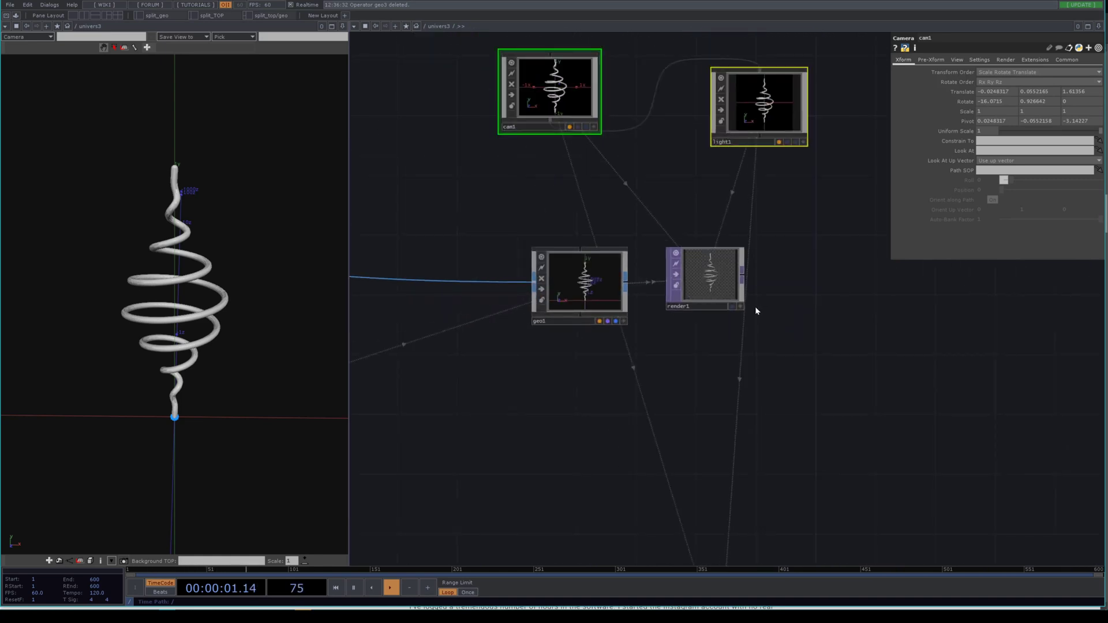
pyautogui.scroll(-5, 762, 260)
pyautogui.scroll(8, 674, 305)
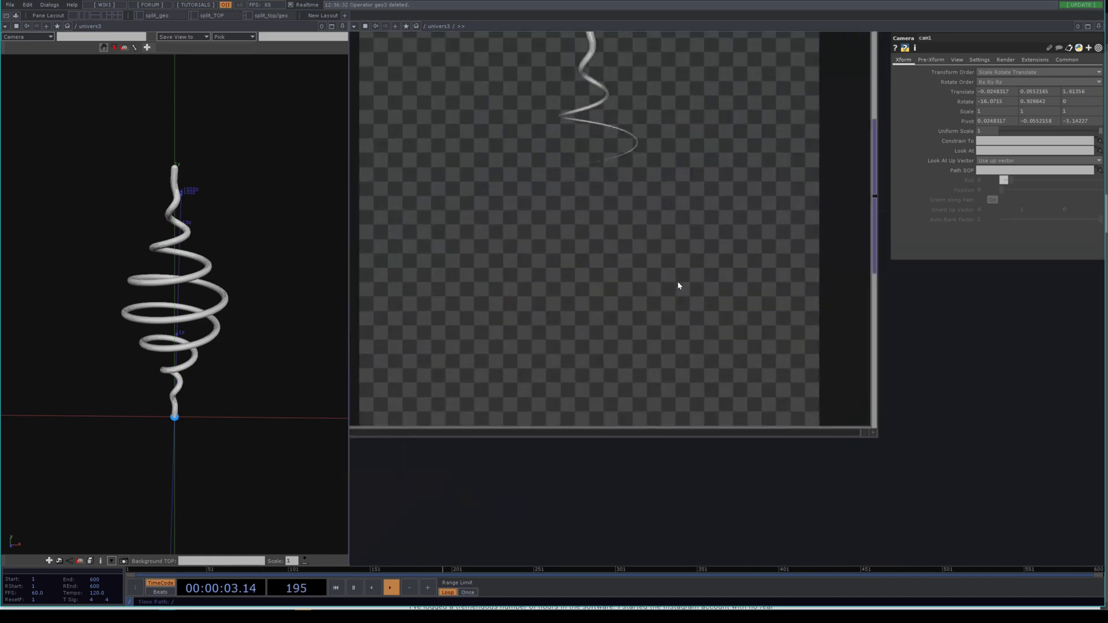
pyautogui.scroll(-7, 678, 286)
pyautogui.moveTo(729, 277); pyautogui.dragTo(718, 437)
pyautogui.scroll(-2, 717, 438)
pyautogui.moveTo(724, 155); pyautogui.dragTo(698, 314)
pyautogui.scroll(-1, 698, 314)
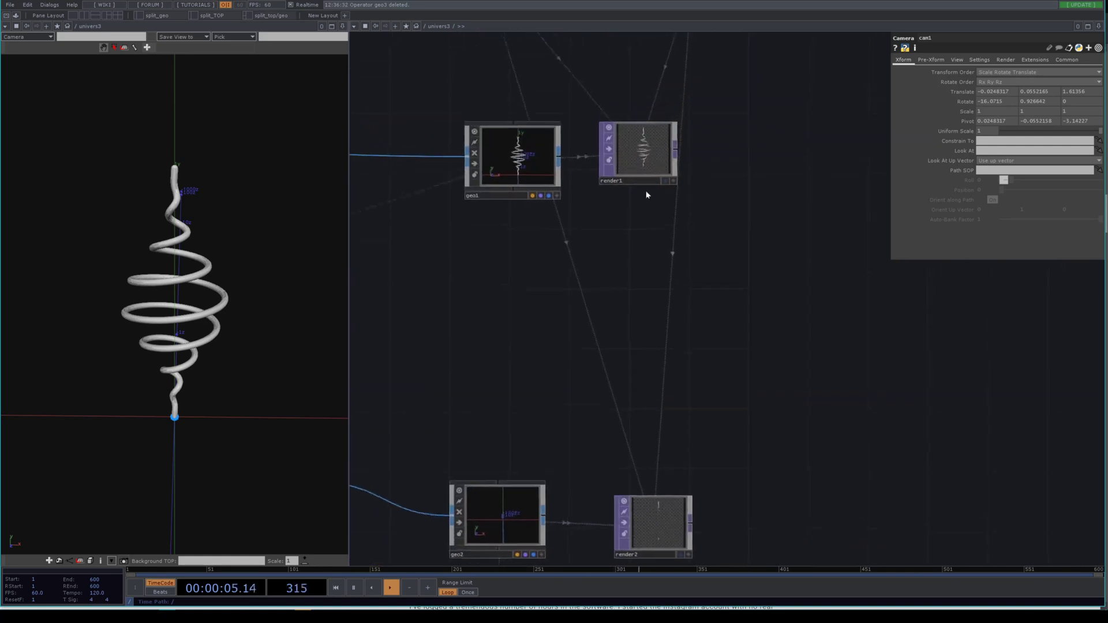
pyautogui.scroll(-4, 652, 242)
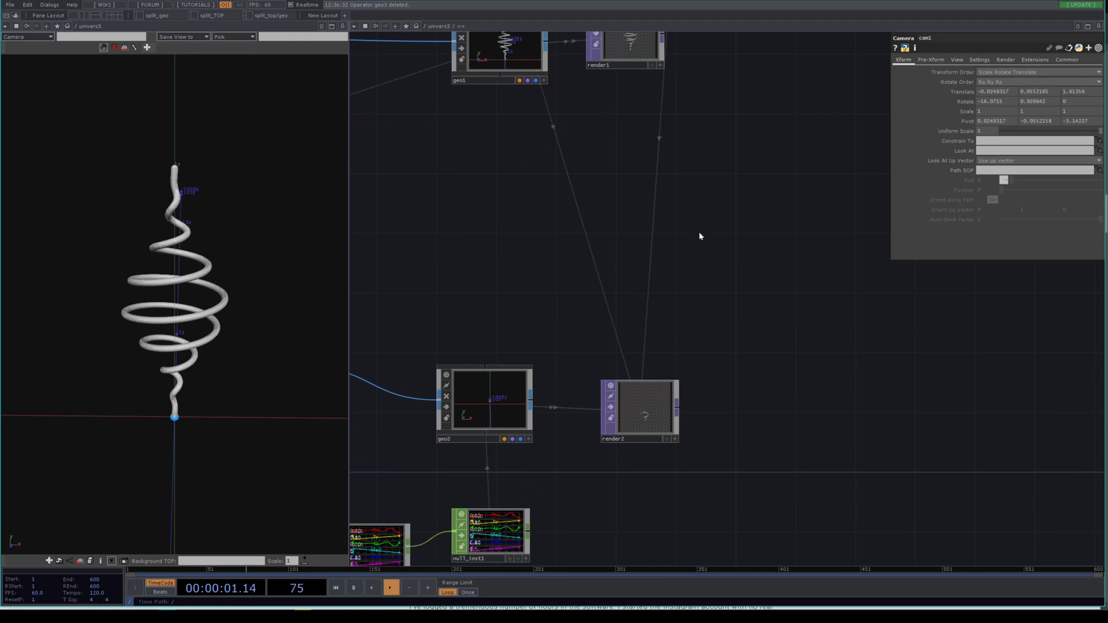
pyautogui.moveTo(682, 189); pyautogui.dragTo(676, 323)
pyautogui.scroll(5, 626, 171)
pyautogui.scroll(3, 612, 176)
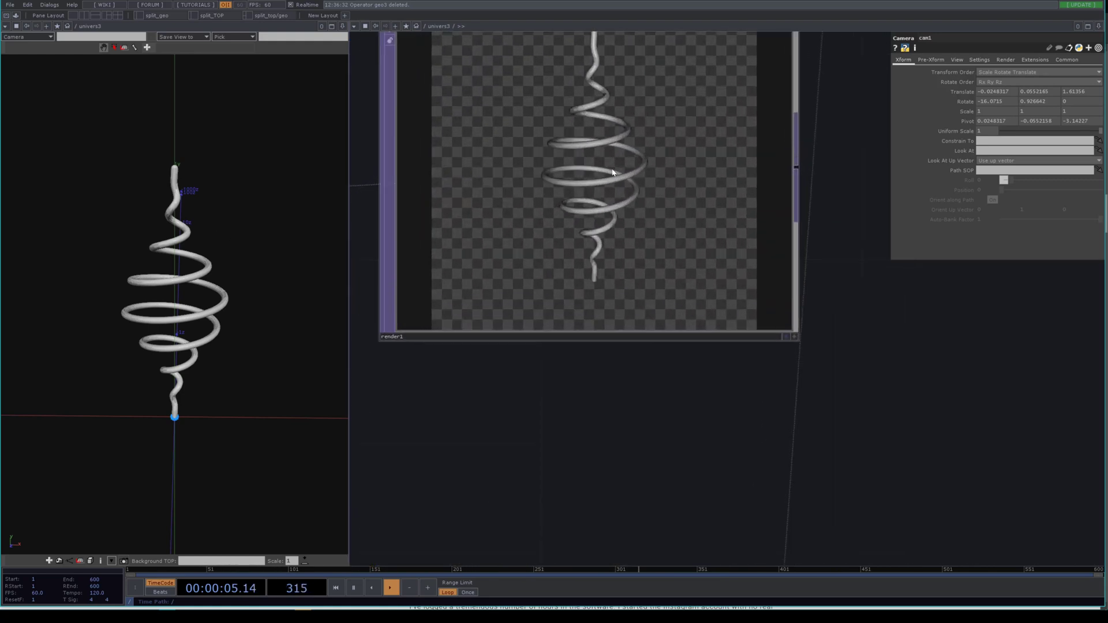
pyautogui.scroll(-5, 634, 155)
# Add an Edge TOP fed by render1 and place it beside the render
pyautogui.scroll(3, 688, 150)
pyautogui.rightClick(704, 155)
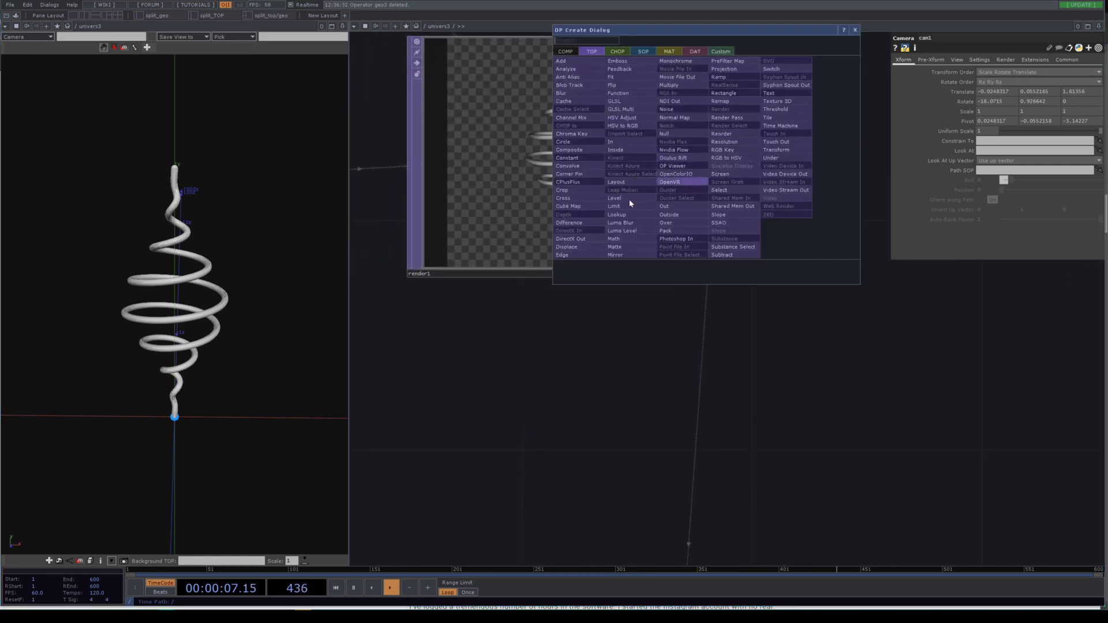
pyautogui.click(563, 254)
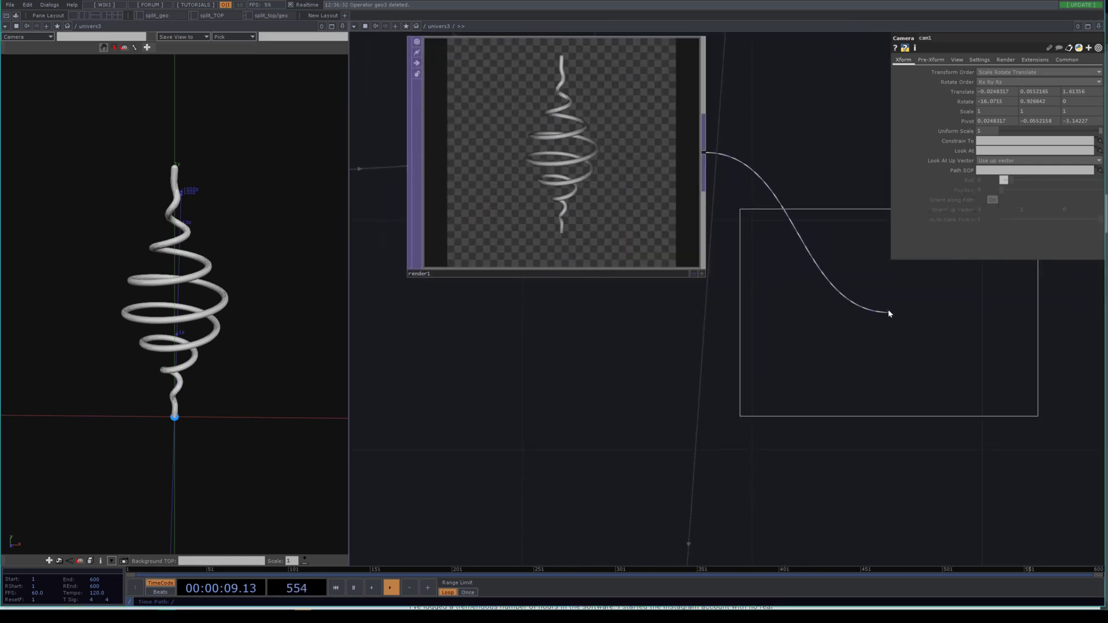
pyautogui.click(889, 259)
pyautogui.moveTo(871, 308); pyautogui.dragTo(690, 232)
# Inspect the edge1 output closely for detail along the spiral's outlines
pyautogui.scroll(5, 667, 299)
pyautogui.scroll(-4, 668, 302)
pyautogui.scroll(3, 690, 234)
pyautogui.scroll(-3, 683, 248)
pyautogui.moveTo(629, 254); pyautogui.dragTo(702, 254)
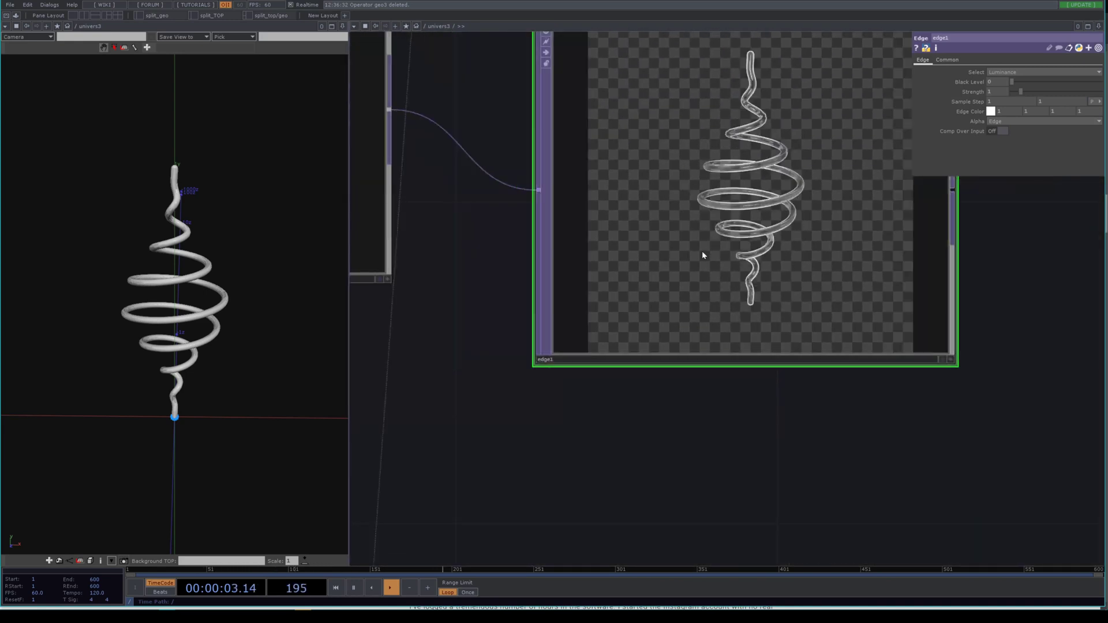
pyautogui.scroll(3, 737, 153)
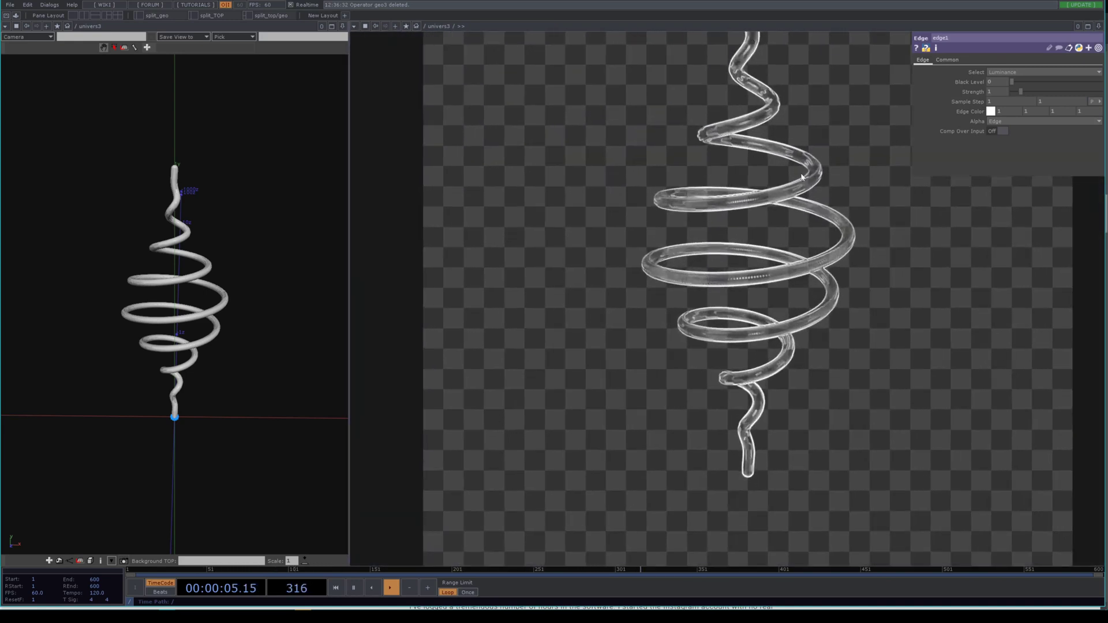
pyautogui.scroll(-4, 802, 176)
pyautogui.scroll(6, 710, 218)
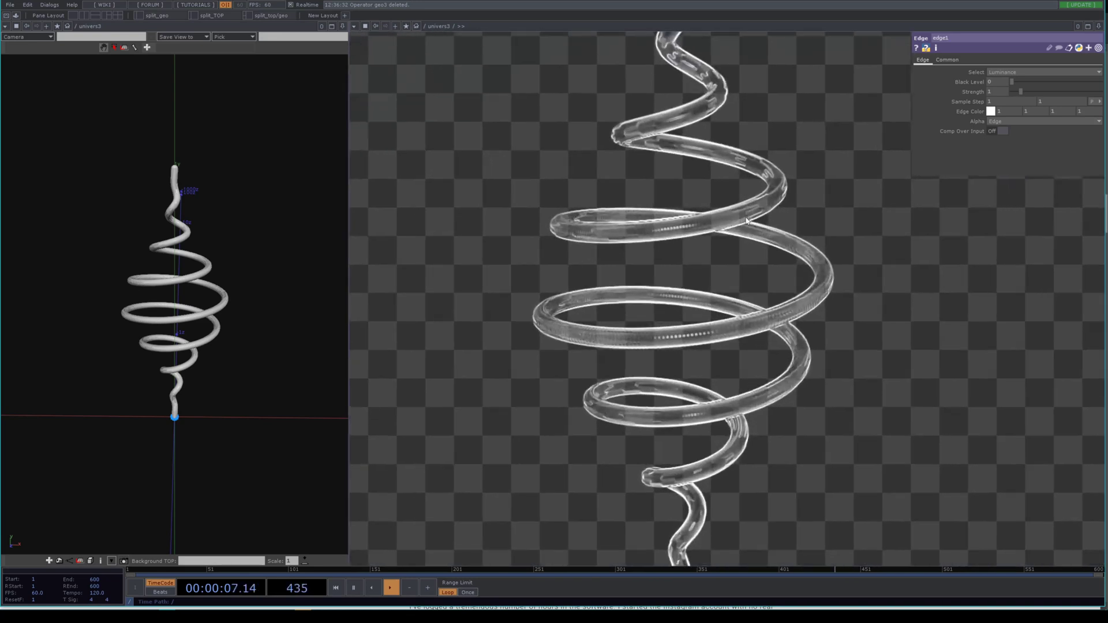
# Insert a Blur TOP between render1 and edge1
pyautogui.scroll(-7, 745, 226)
pyautogui.moveTo(714, 287); pyautogui.dragTo(832, 287)
pyautogui.scroll(4, 629, 262)
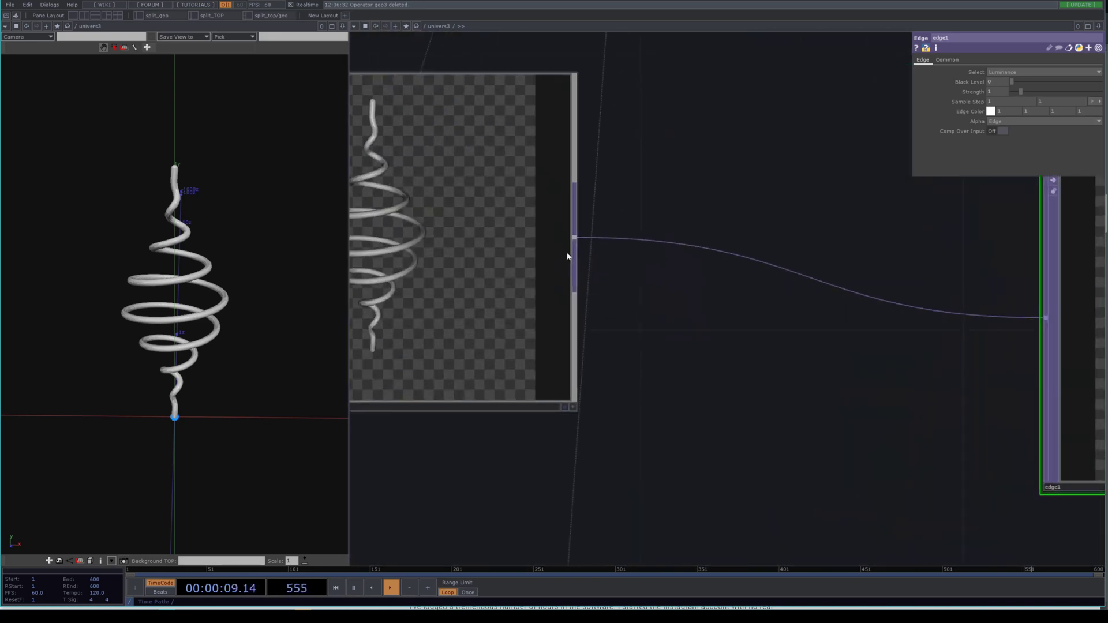
pyautogui.rightClick(575, 241)
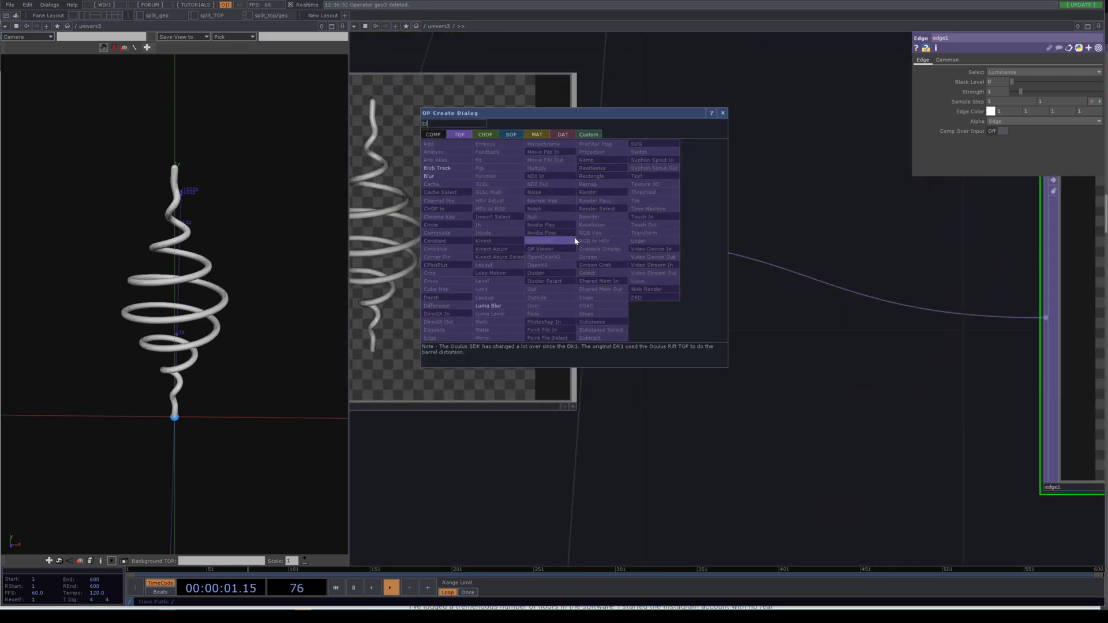
pyautogui.write('blur')
pyautogui.press('Return')
pyautogui.click(577, 240)
# Check the blurred edge result and line up blur1 and edge1 in a row with render1
pyautogui.scroll(-5, 660, 287)
pyautogui.scroll(6, 888, 332)
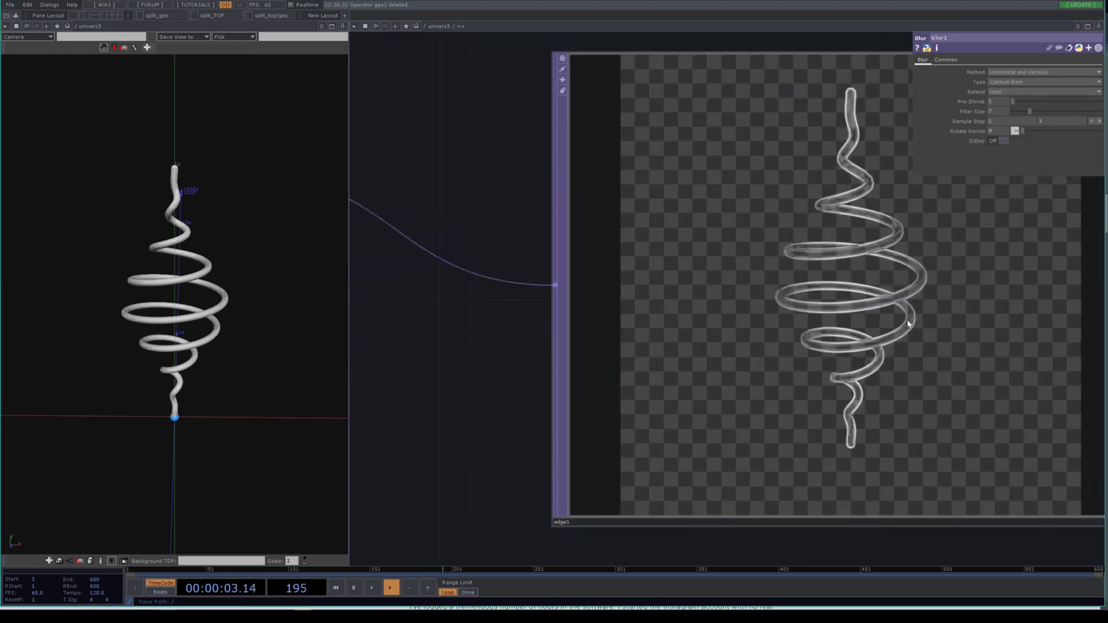
pyautogui.scroll(-2, 889, 332)
pyautogui.scroll(3, 888, 330)
pyautogui.scroll(-5, 801, 292)
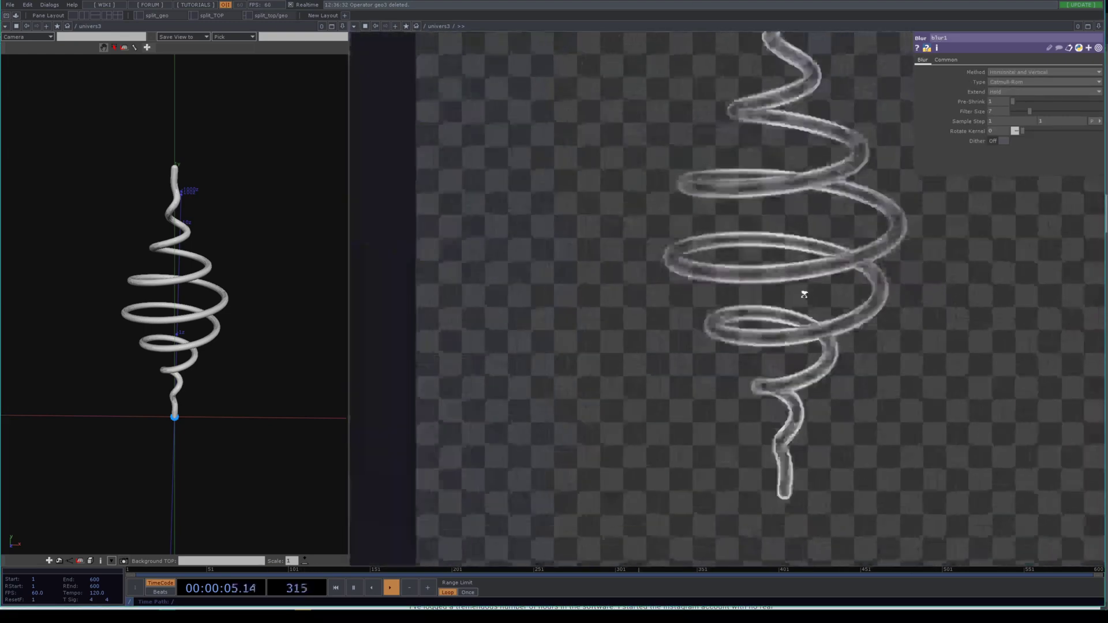
pyautogui.moveTo(680, 366); pyautogui.dragTo(823, 302)
pyautogui.moveTo(441, 248); pyautogui.dragTo(684, 250)
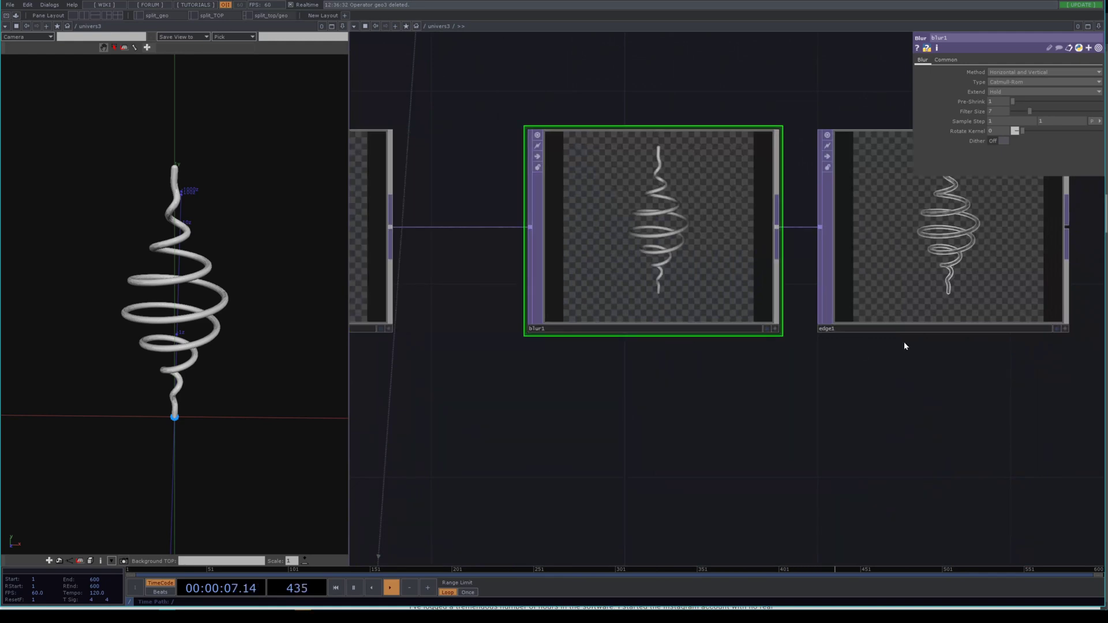
pyautogui.scroll(-4, 587, 423)
pyautogui.moveTo(586, 423); pyautogui.dragTo(916, 334)
pyautogui.scroll(-1, 916, 335)
pyautogui.scroll(3, 1033, 308)
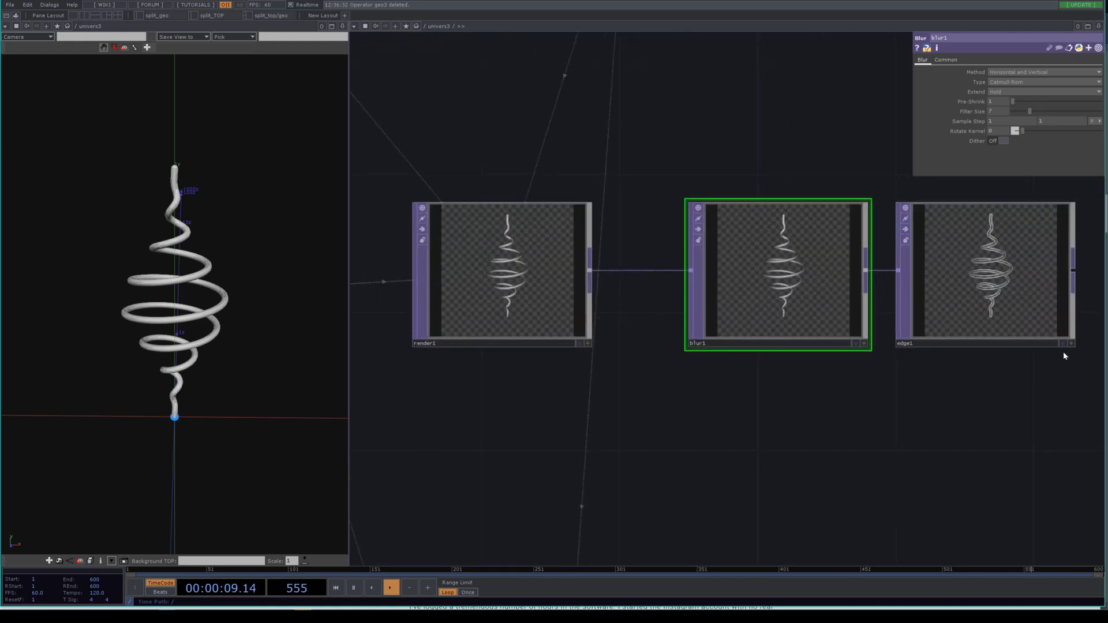
# Display edge1's output as the network editor background
pyautogui.click(1022, 299)
pyautogui.press('d')
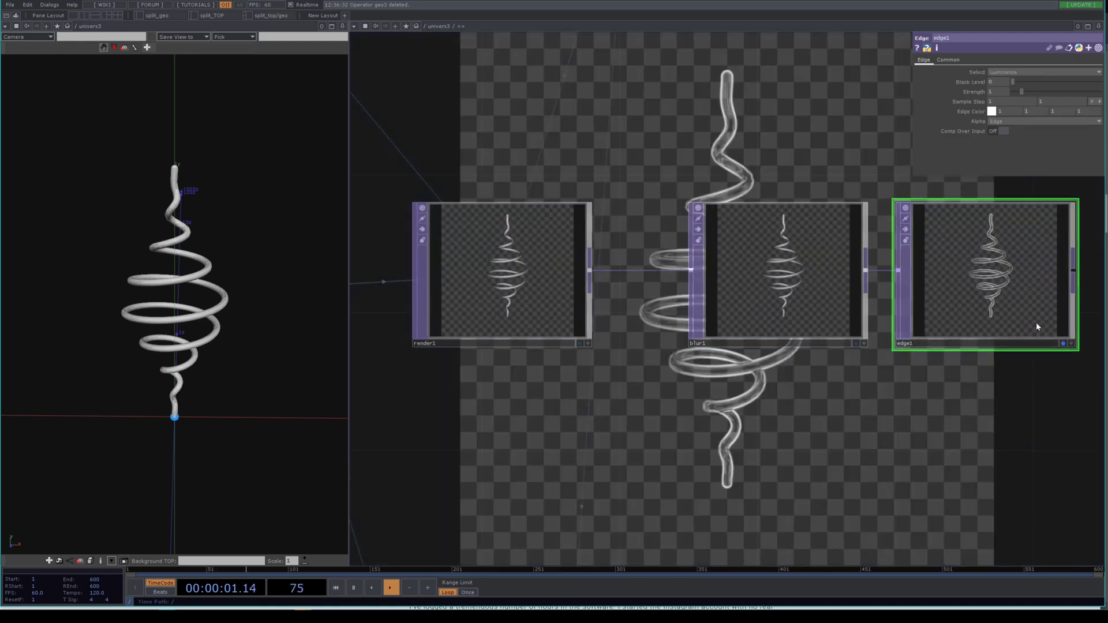
pyautogui.scroll(-3, 753, 420)
pyautogui.scroll(-4, 756, 417)
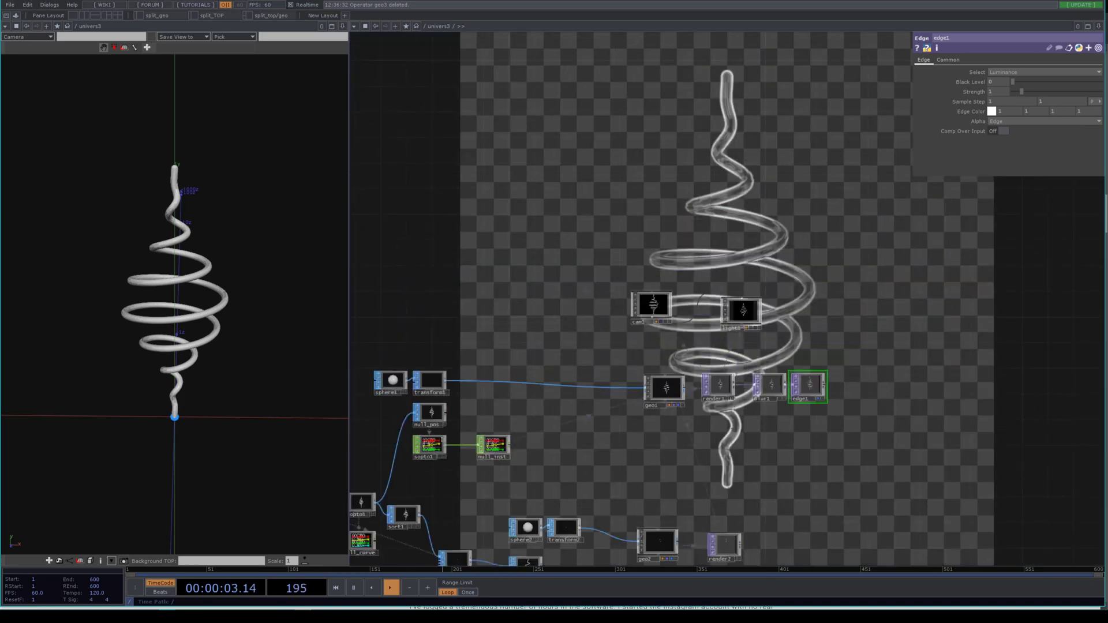
# Review the network from the render, blur and edge operators back to the pattern and variable operators
pyautogui.moveTo(776, 342); pyautogui.dragTo(1104, 254)
pyautogui.scroll(2, 652, 315)
pyautogui.moveTo(652, 315); pyautogui.dragTo(923, 122)
pyautogui.scroll(-5, 719, 346)
pyautogui.scroll(5, 1090, 326)
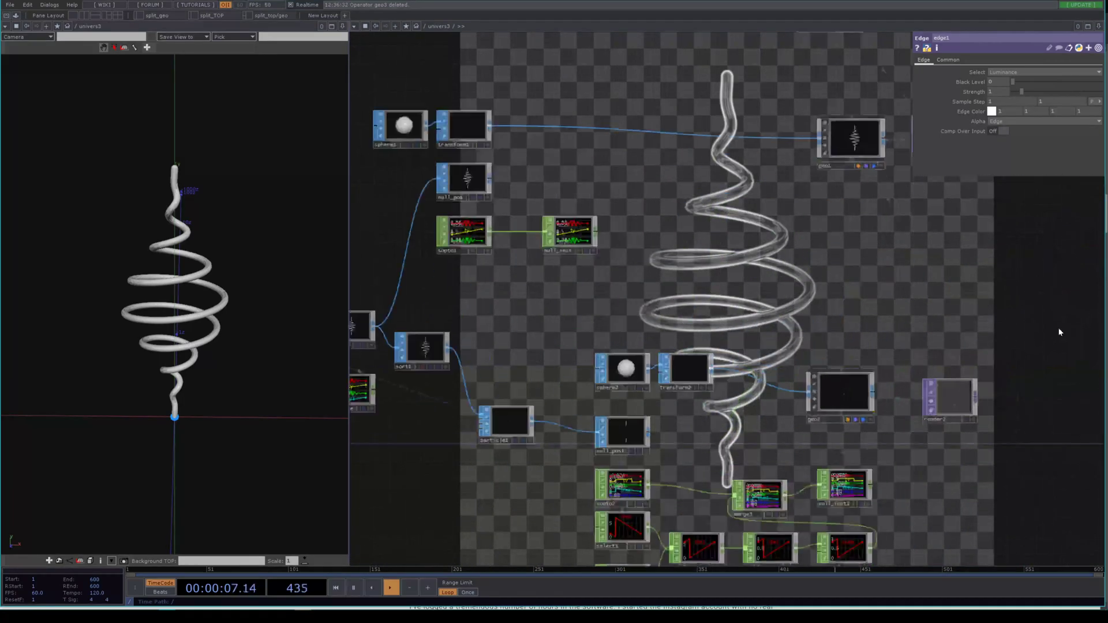
pyautogui.moveTo(1090, 326); pyautogui.dragTo(974, 432)
pyautogui.click(930, 251)
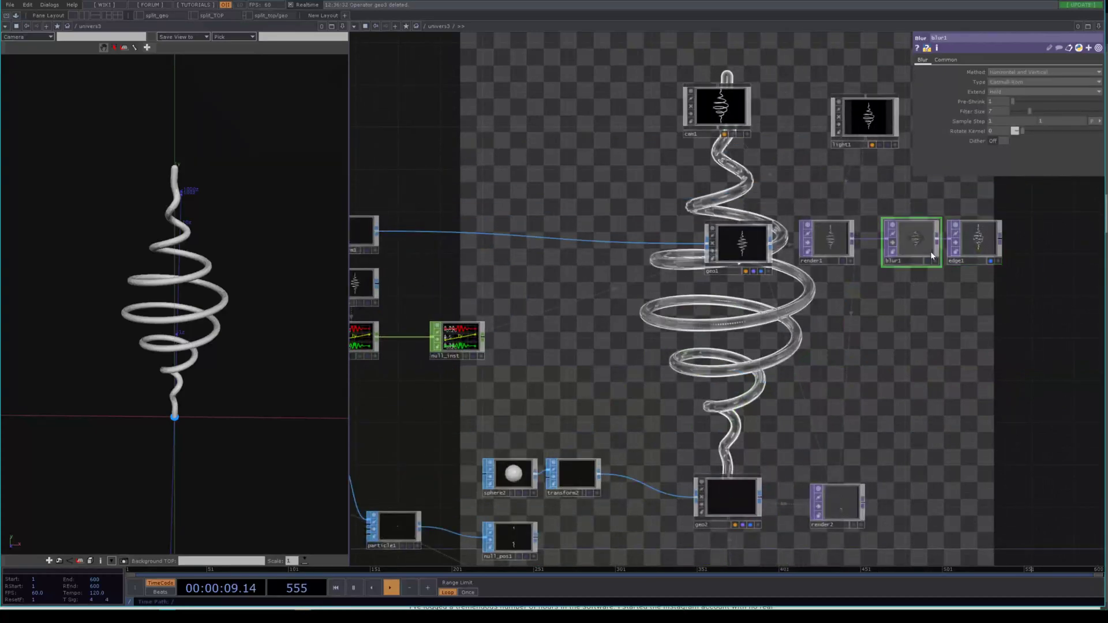
pyautogui.scroll(-6, 809, 330)
pyautogui.scroll(4, 378, 363)
pyautogui.moveTo(449, 412); pyautogui.dragTo(510, 413)
pyautogui.scroll(2, 619, 419)
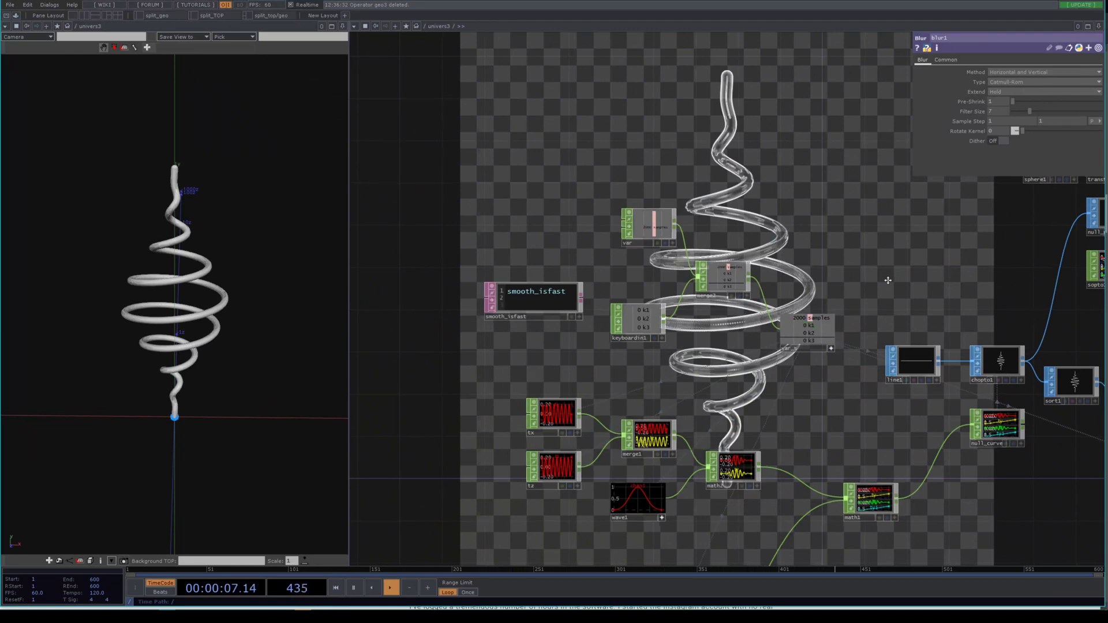
# Try sphere1's frequency at the top of its range and undo the change
pyautogui.moveTo(689, 330); pyautogui.dragTo(452, 373)
pyautogui.click(813, 203)
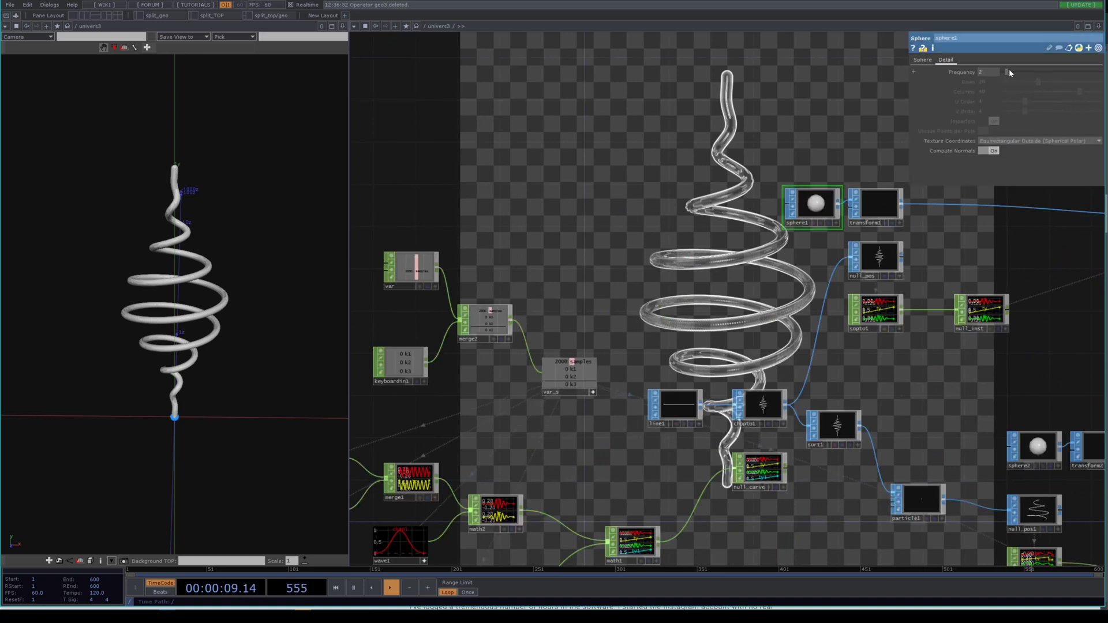
pyautogui.moveTo(1009, 72); pyautogui.dragTo(1099, 72)
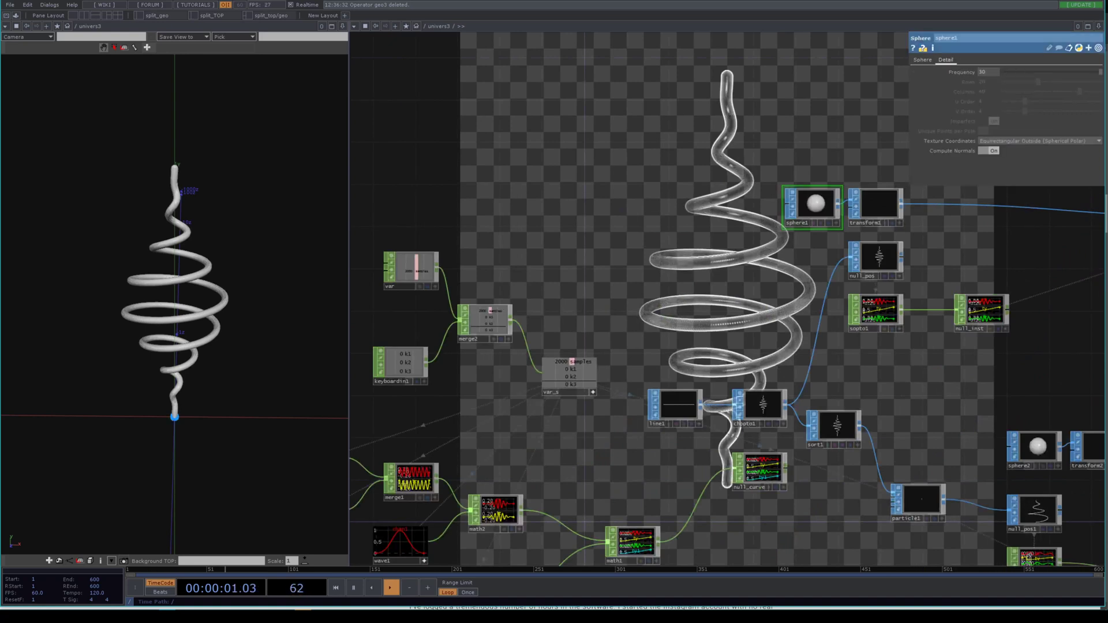
pyautogui.hotkey('ctrl', 'z')
pyautogui.hotkey('ctrl', 'z')
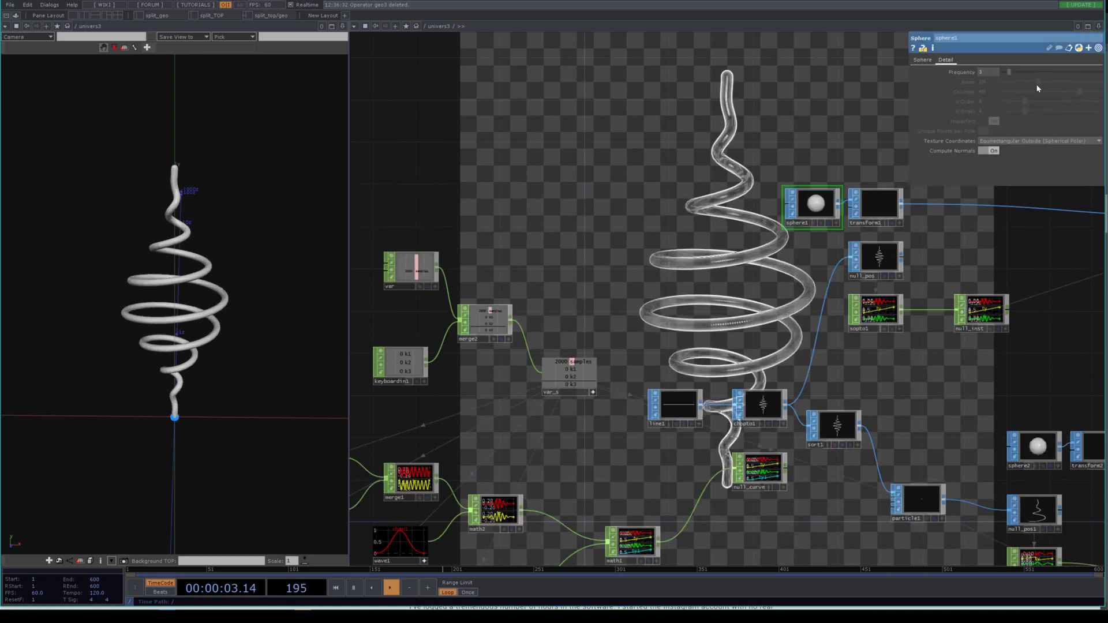
pyautogui.hotkey('ctrl', 'z')
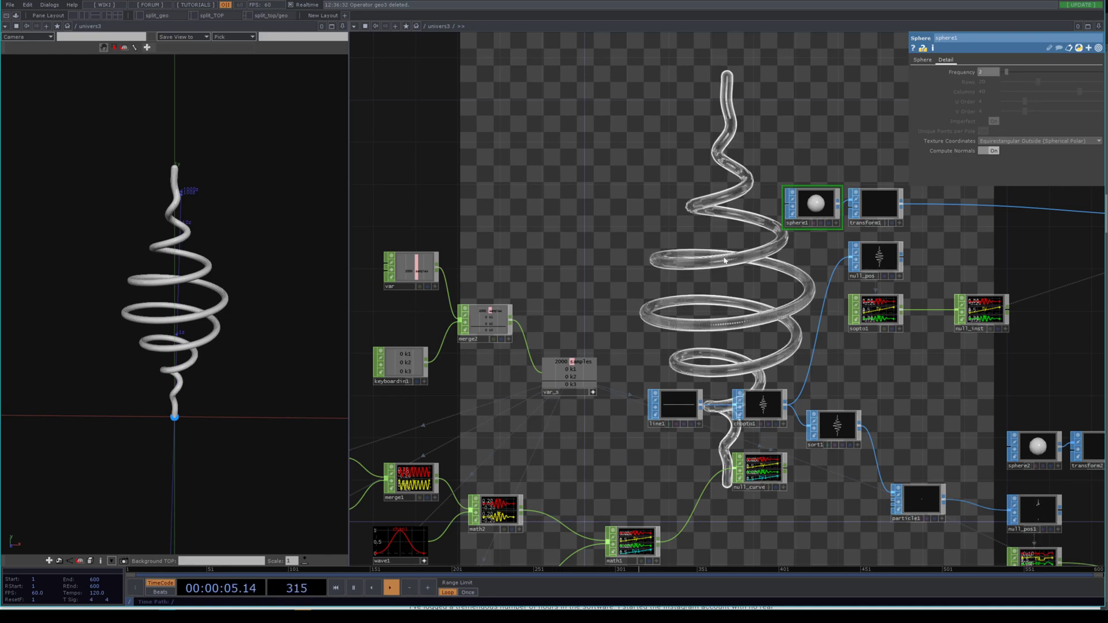
# Set the amplitude of both the tx and tz patterns to 0.098 to narrow the spiral
pyautogui.moveTo(468, 432); pyautogui.dragTo(617, 349)
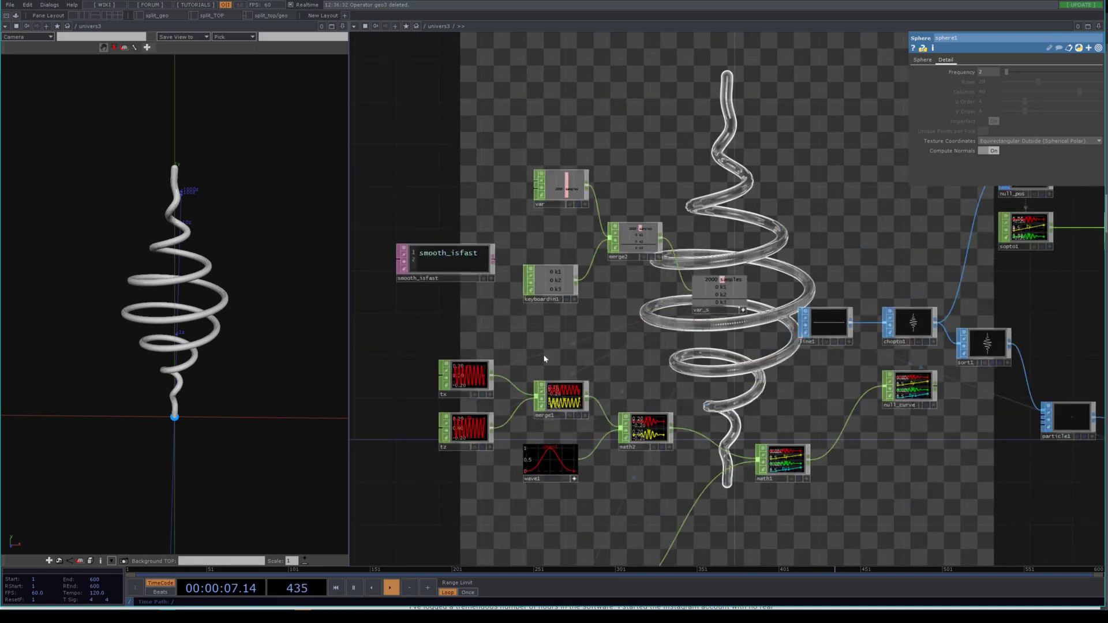
pyautogui.moveTo(544, 359); pyautogui.dragTo(542, 362)
pyautogui.moveTo(480, 410); pyautogui.dragTo(488, 371)
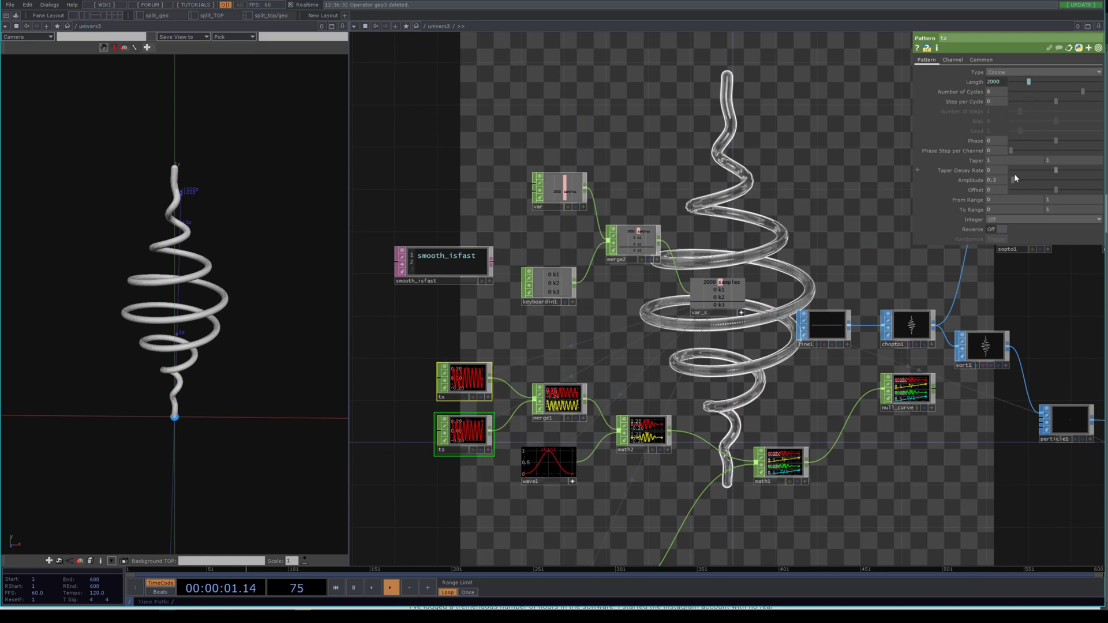
pyautogui.moveTo(1003, 182)
pyautogui.mouseDown(button='middle')
pyautogui.moveTo(1004, 195)
pyautogui.moveTo(981, 201)
pyautogui.moveTo(1006, 182)
pyautogui.mouseUp(button='middle')
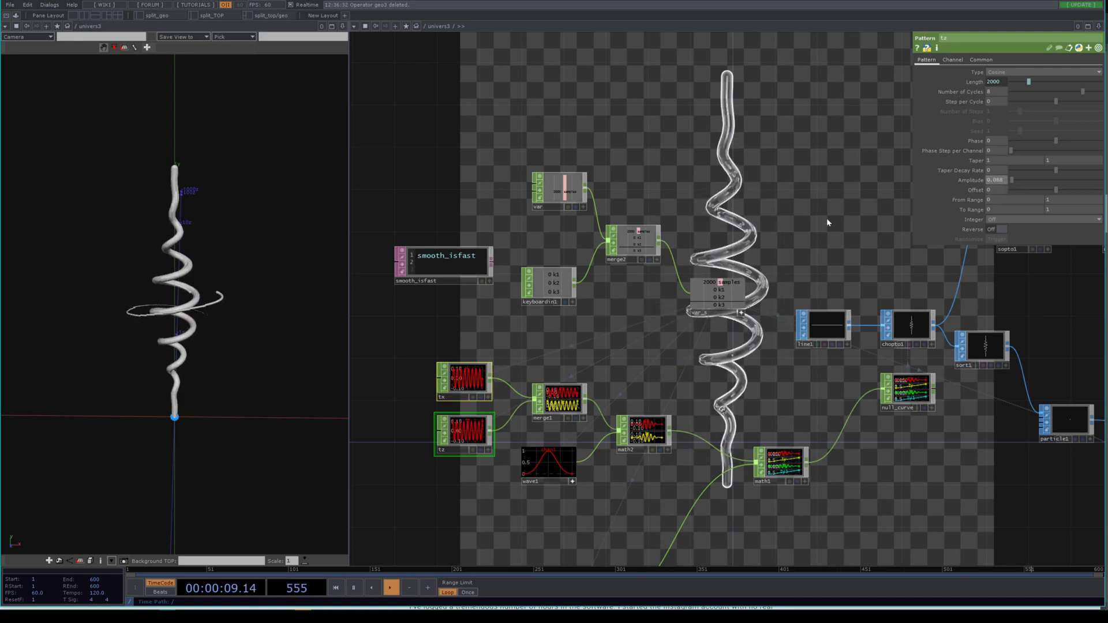
pyautogui.moveTo(725, 243); pyautogui.dragTo(618, 243)
pyautogui.moveTo(989, 182)
pyautogui.mouseDown(button='middle')
pyautogui.moveTo(989, 204)
pyautogui.moveTo(998, 200)
pyautogui.mouseUp(button='middle')
# Examine the narrower spiral in the previews of render1, blur1 and edge1, and check render2
pyautogui.moveTo(651, 230); pyautogui.dragTo(450, 199)
pyautogui.moveTo(860, 240); pyautogui.dragTo(476, 238)
pyautogui.moveTo(846, 292); pyautogui.dragTo(748, 335)
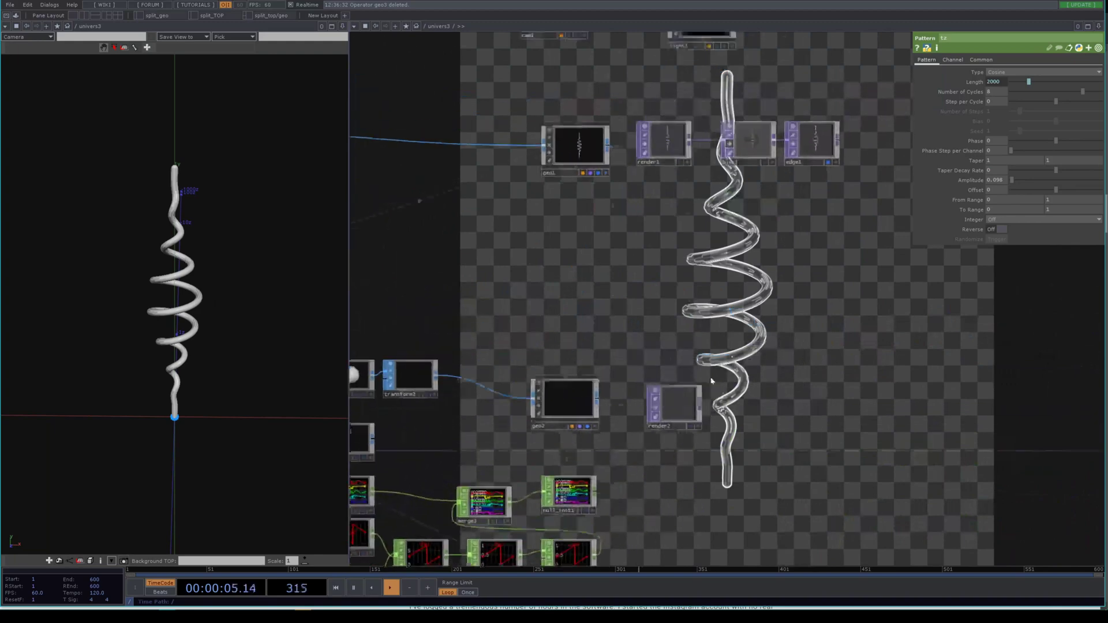
pyautogui.scroll(5, 711, 381)
pyautogui.scroll(-7, 712, 335)
pyautogui.scroll(3, 727, 214)
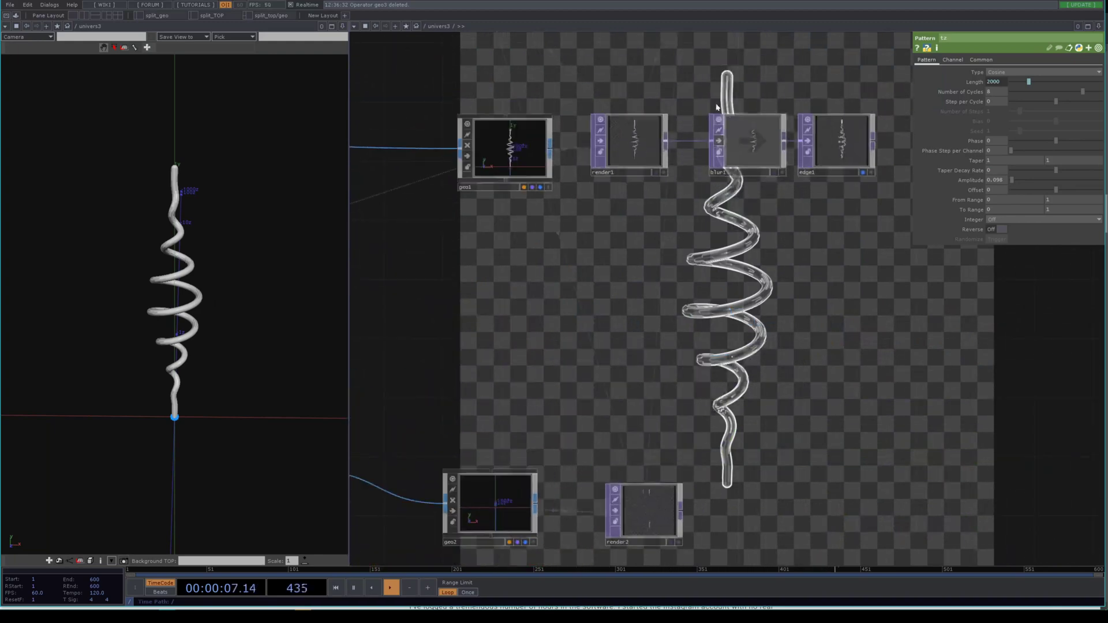
pyautogui.moveTo(721, 272); pyautogui.dragTo(618, 259)
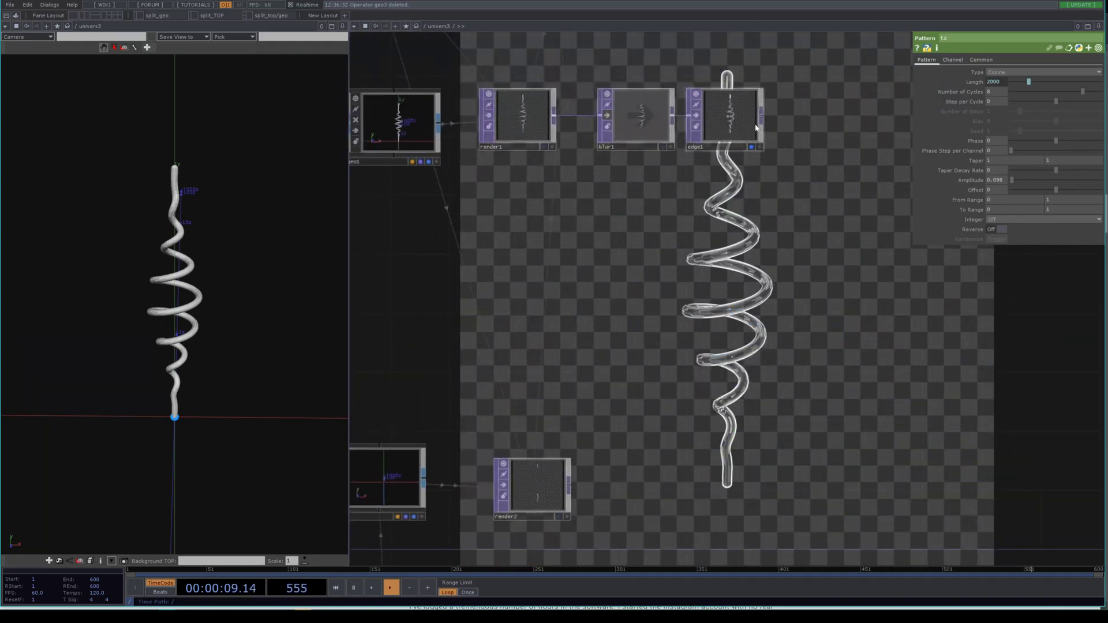
pyautogui.moveTo(822, 212); pyautogui.dragTo(754, 208)
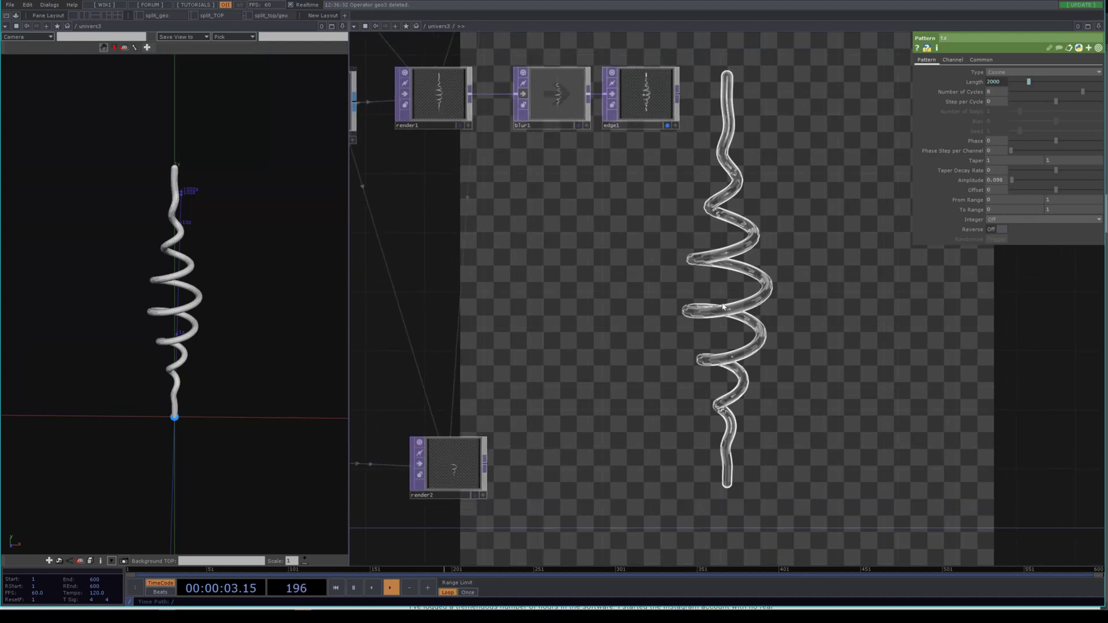
pyautogui.moveTo(524, 438); pyautogui.dragTo(634, 389)
pyautogui.scroll(-3, 634, 389)
pyautogui.scroll(5, 568, 411)
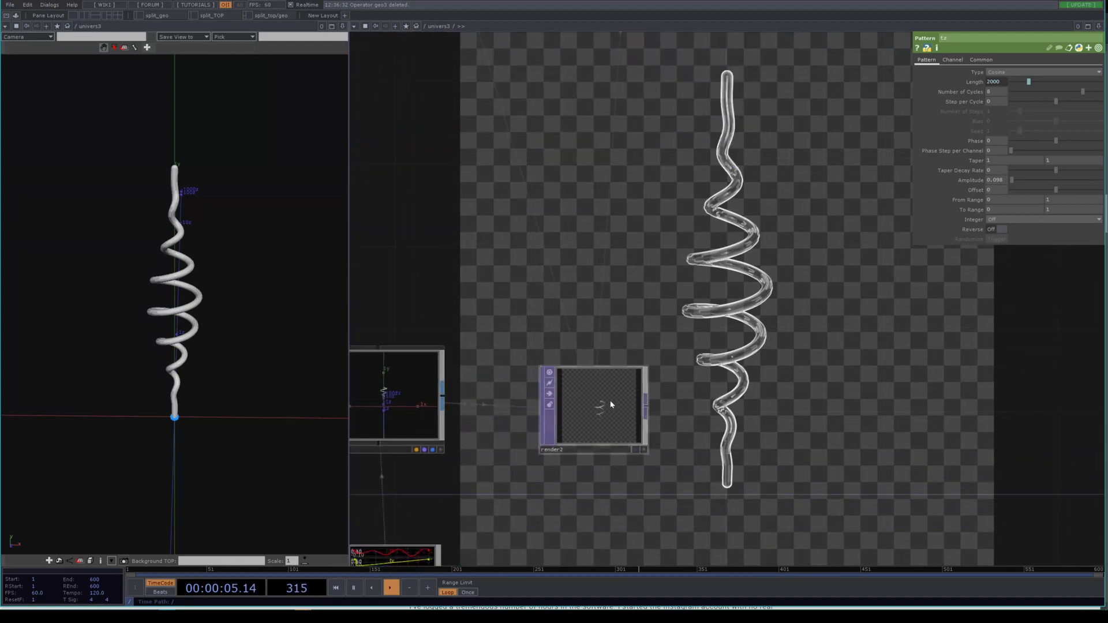
pyautogui.scroll(-4, 696, 321)
pyautogui.scroll(-1, 714, 292)
pyautogui.scroll(10, 800, 81)
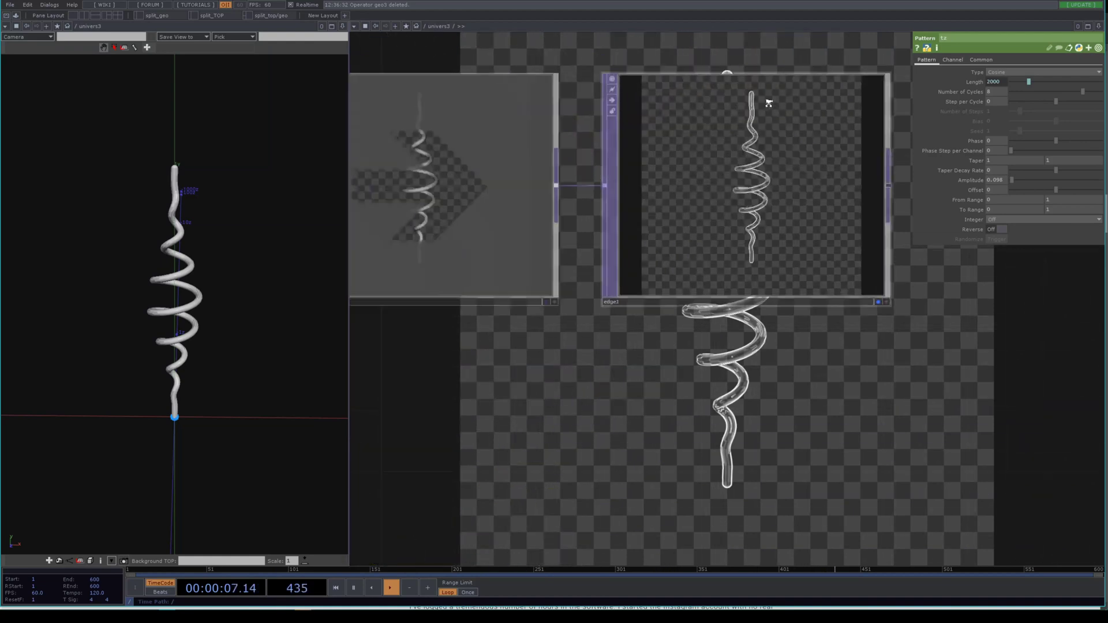
pyautogui.scroll(-7, 749, 143)
pyautogui.moveTo(819, 245); pyautogui.dragTo(759, 359)
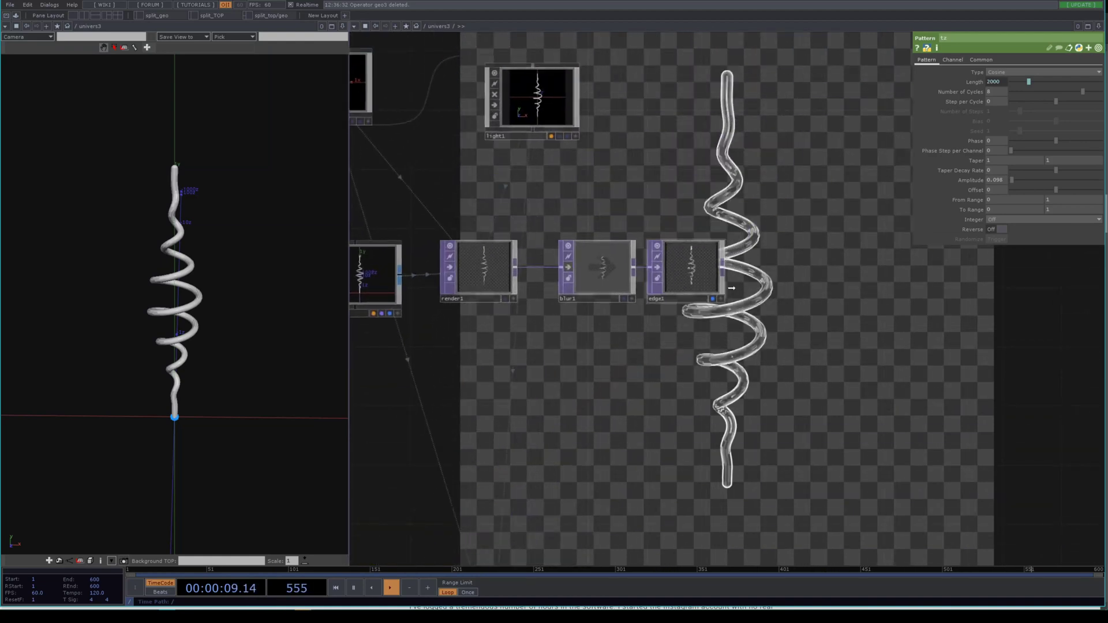
# Move edge1 farther away from blur1 to make room in the network
pyautogui.moveTo(711, 277); pyautogui.dragTo(801, 293)
pyautogui.scroll(1, 801, 293)
pyautogui.scroll(8, 801, 292)
pyautogui.scroll(-9, 746, 250)
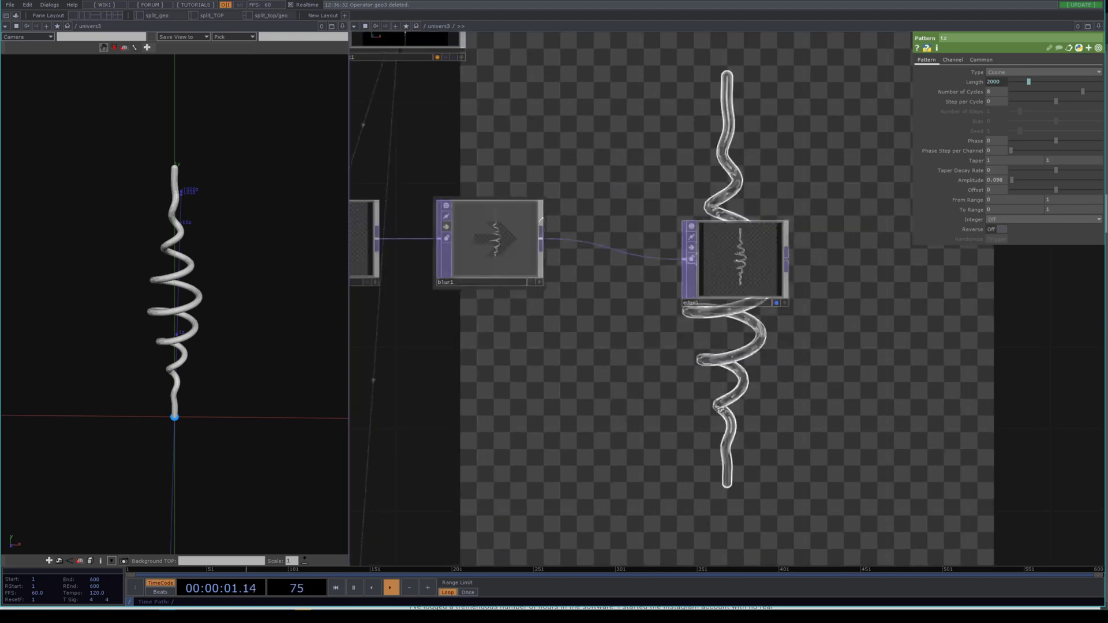
pyautogui.rightClick(542, 241)
pyautogui.press('Escape')
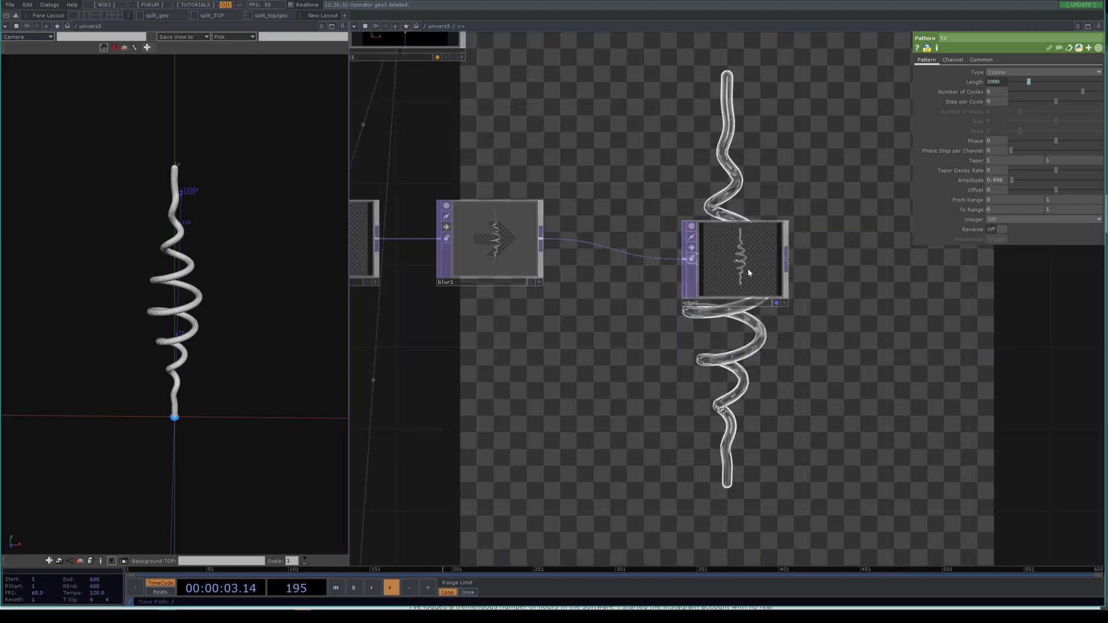
# Branch a second Edge TOP from blur1's output and place it above edge1
pyautogui.scroll(4, 715, 254)
pyautogui.scroll(-2, 709, 164)
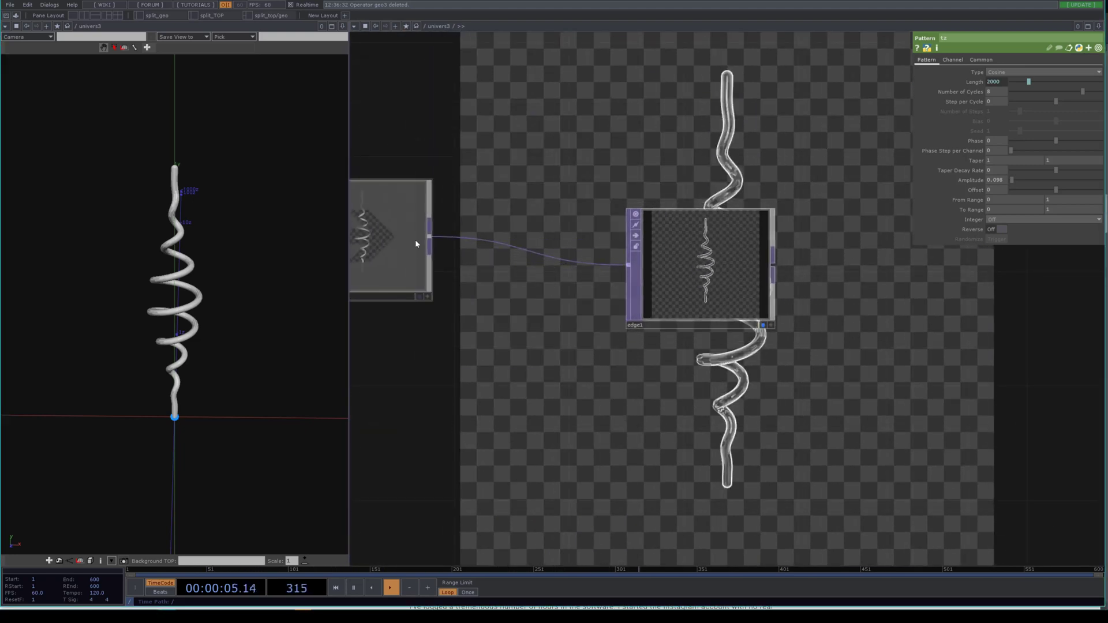
pyautogui.rightClick(430, 240)
pyautogui.write('edge')
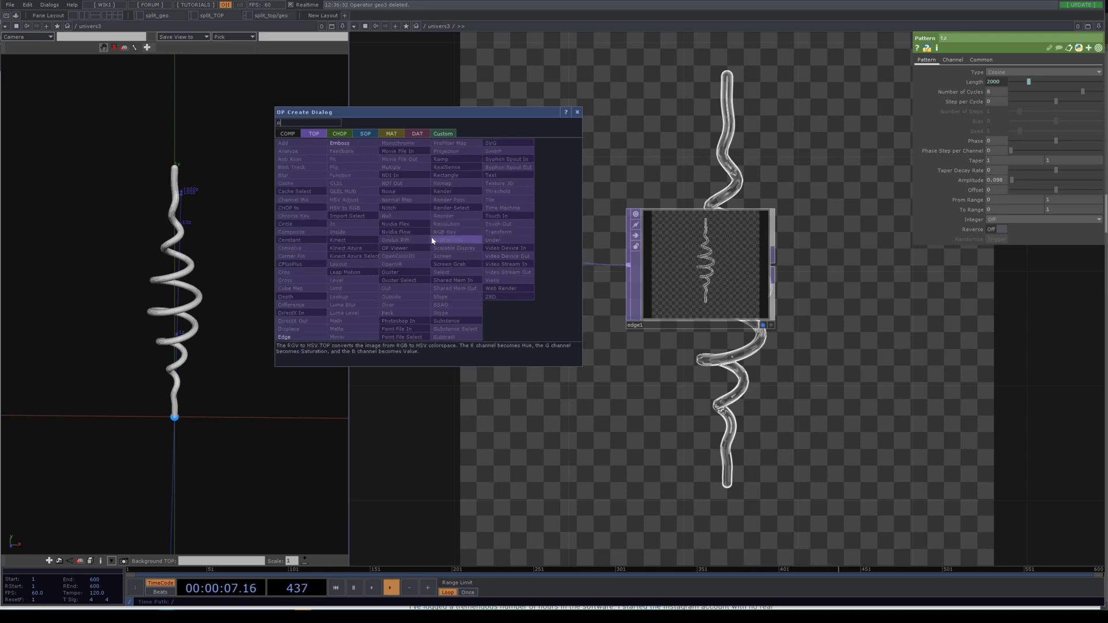
pyautogui.click(316, 337)
pyautogui.click(727, 116)
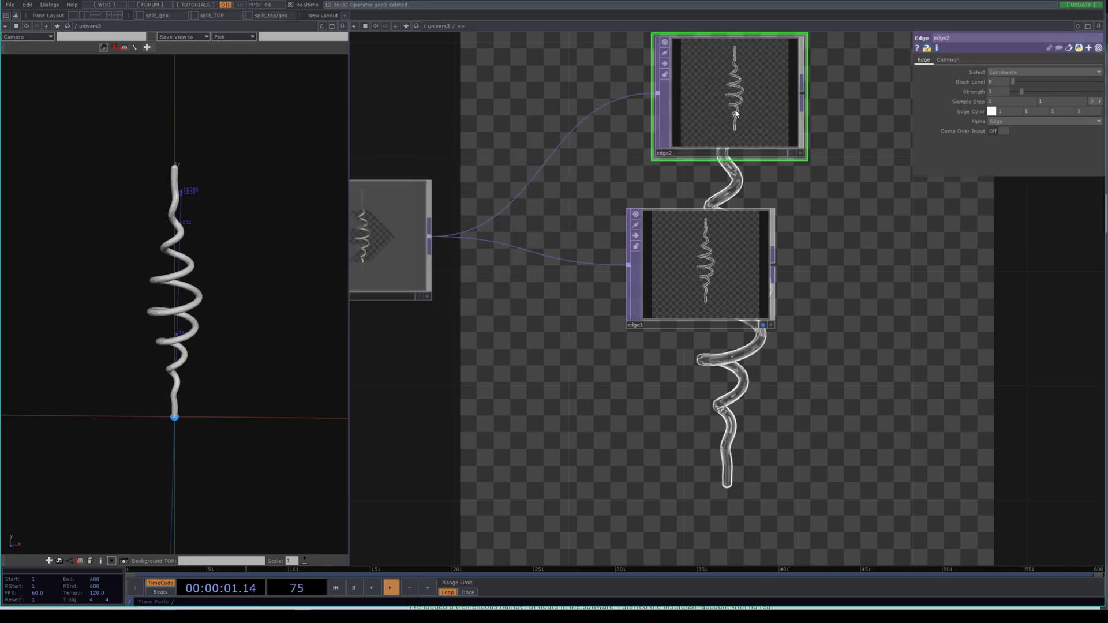
# Set edge2 to detect edges from the Alpha channel and check its outline up close
pyautogui.scroll(5, 730, 113)
pyautogui.scroll(-3, 735, 109)
pyautogui.click(1015, 73)
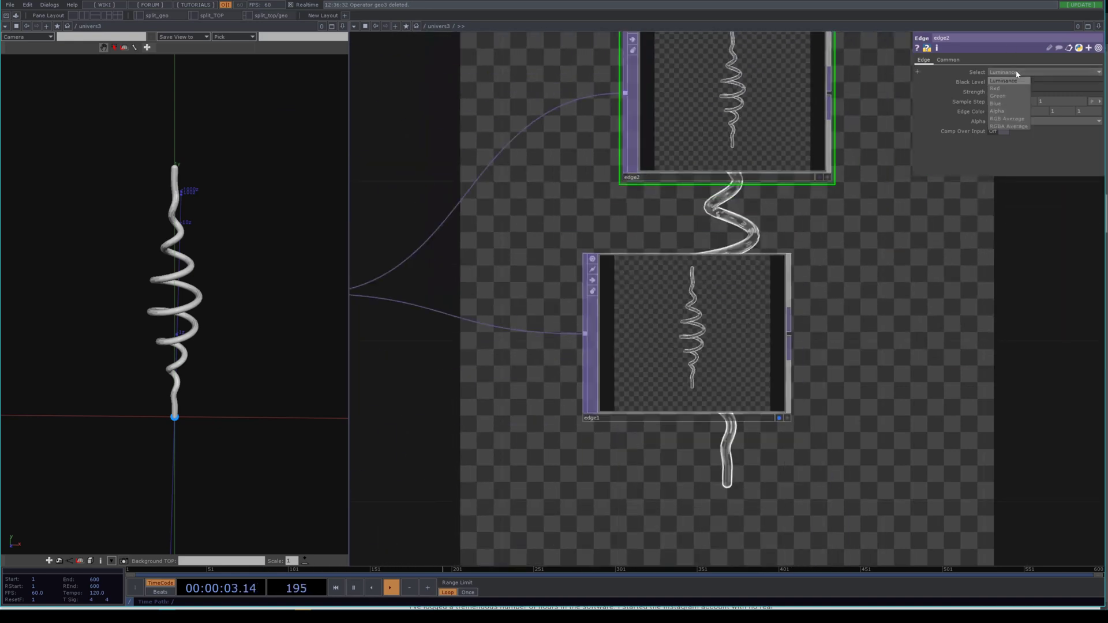
pyautogui.click(1010, 111)
pyautogui.scroll(5, 750, 90)
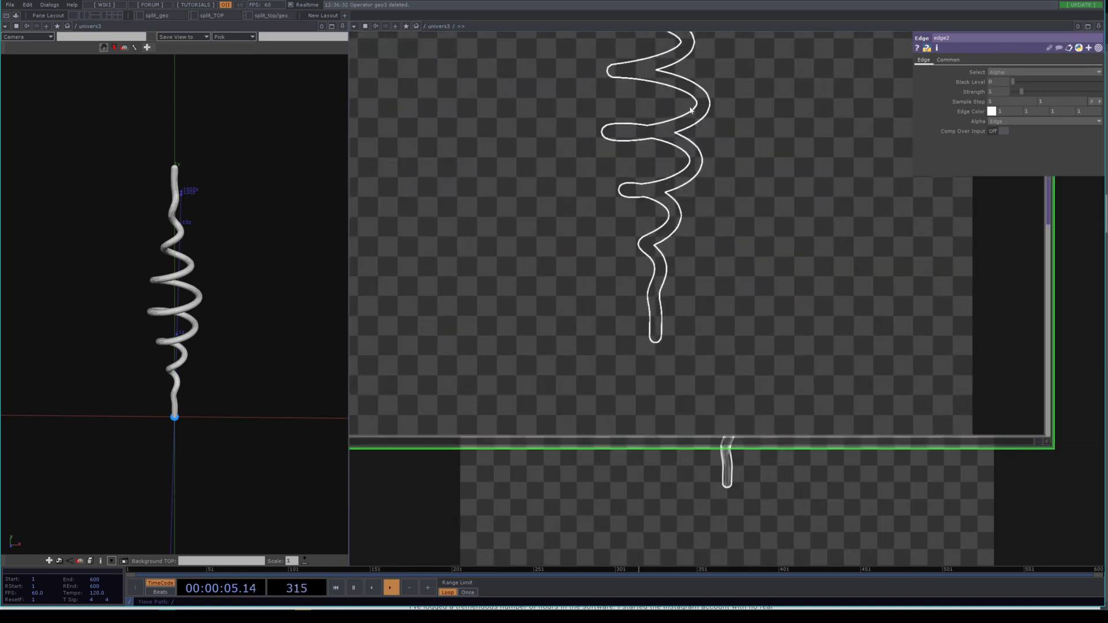
pyautogui.scroll(-4, 723, 203)
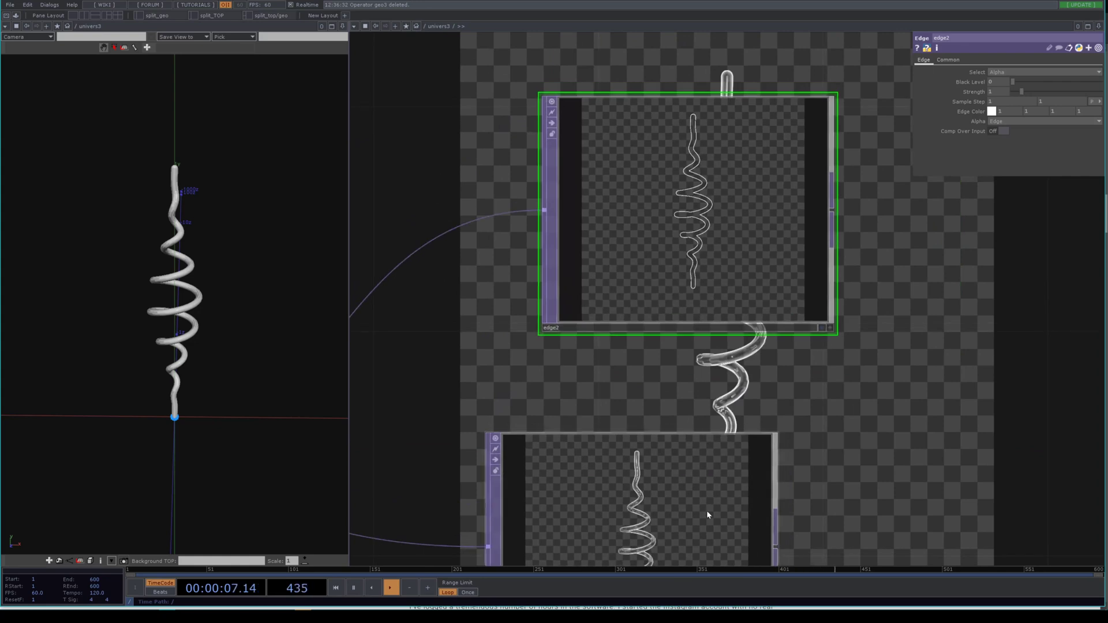
# Align edge1 directly beneath edge2 and set edge2's edge color to black
pyautogui.moveTo(708, 515); pyautogui.dragTo(755, 443)
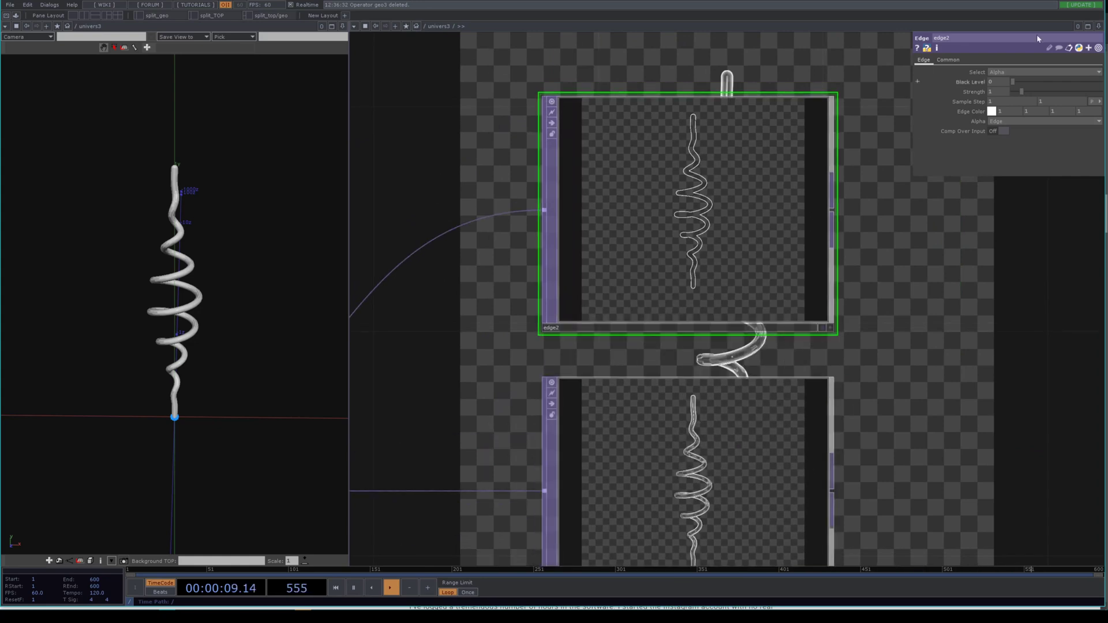
pyautogui.click(991, 111)
pyautogui.moveTo(997, 130); pyautogui.dragTo(891, 165)
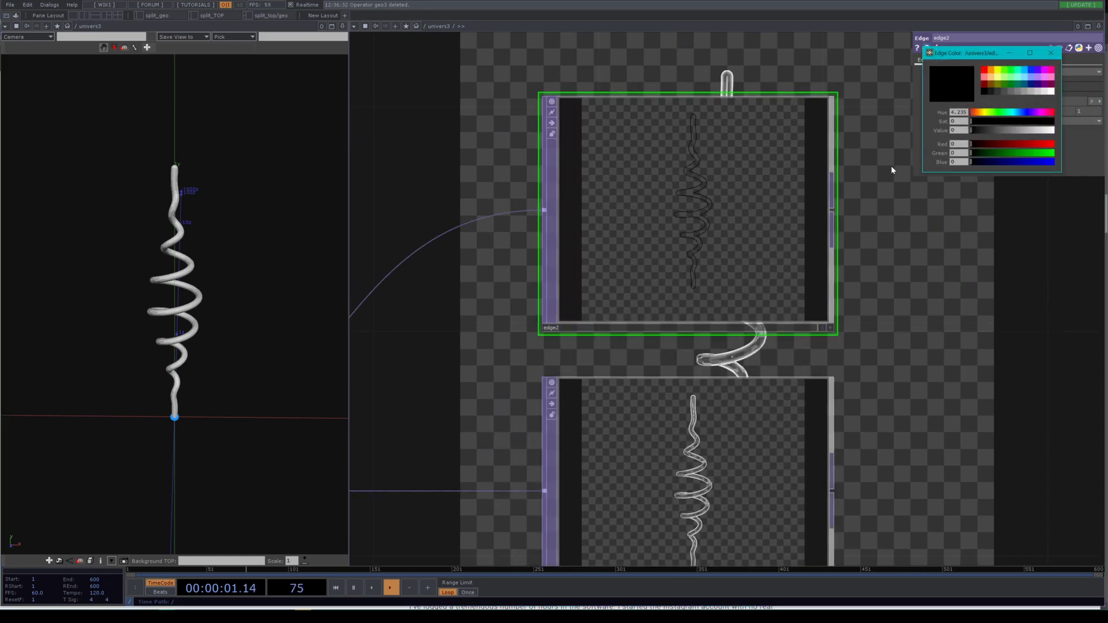
# Add an Over TOP after edge2 and connect edge1 as its second input
pyautogui.scroll(-4, 895, 242)
pyautogui.moveTo(942, 232); pyautogui.dragTo(756, 208)
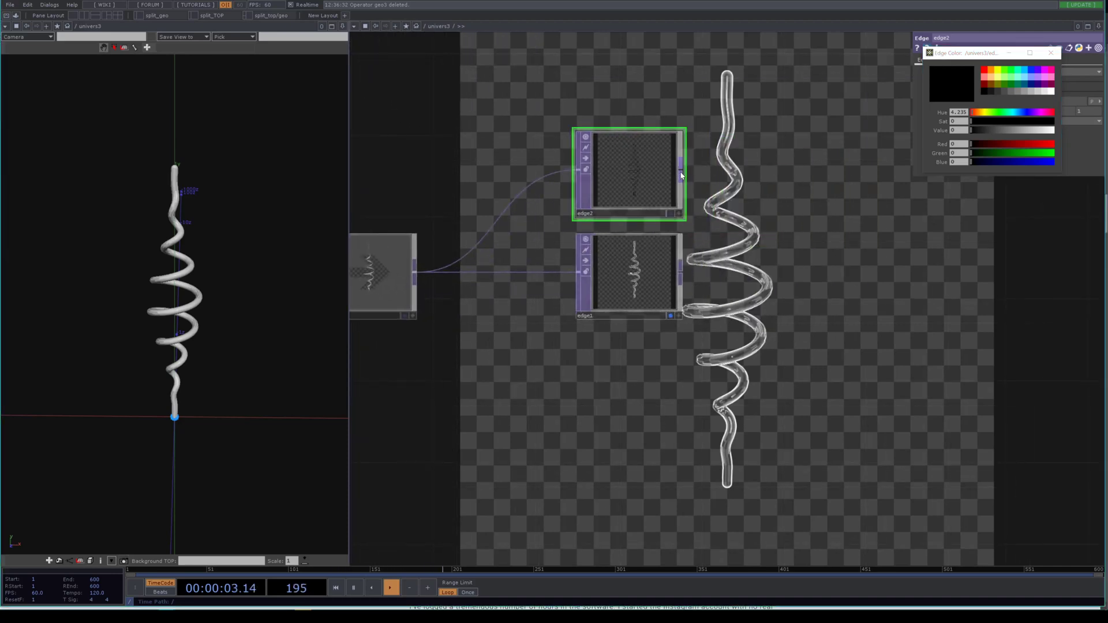
pyautogui.press('Tab')
pyautogui.write('over')
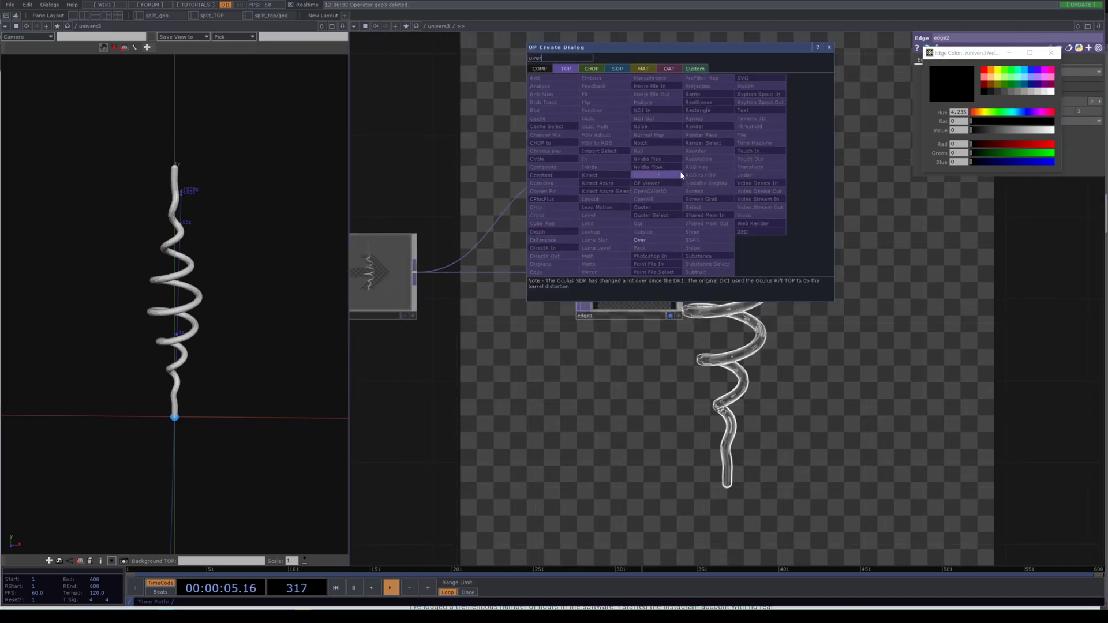
pyautogui.press('Return')
pyautogui.click(803, 219)
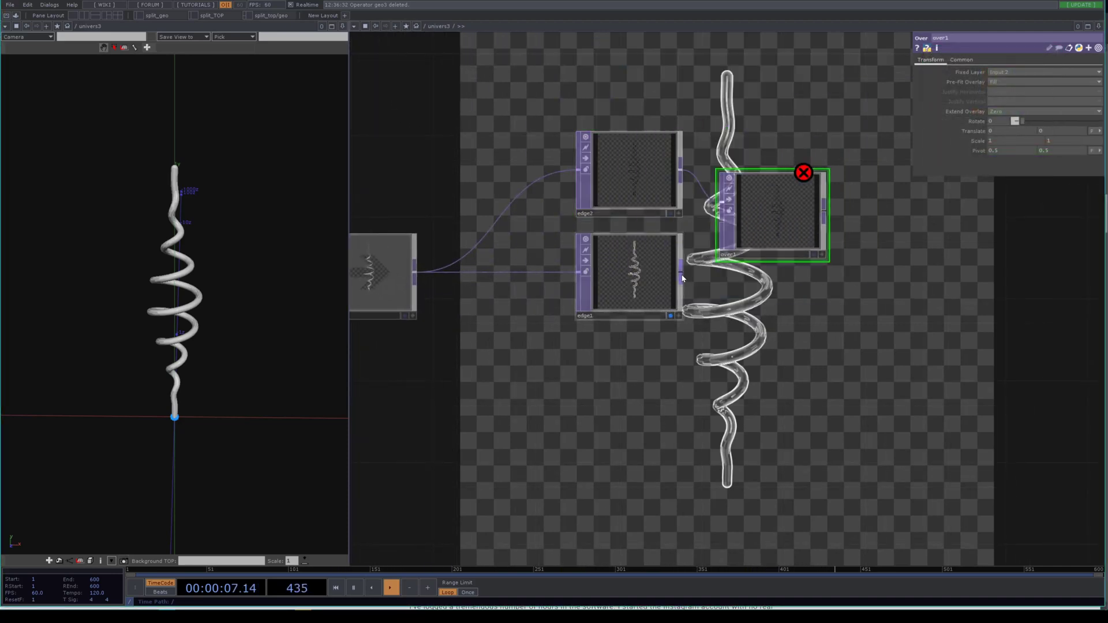
pyautogui.moveTo(679, 280); pyautogui.dragTo(721, 221)
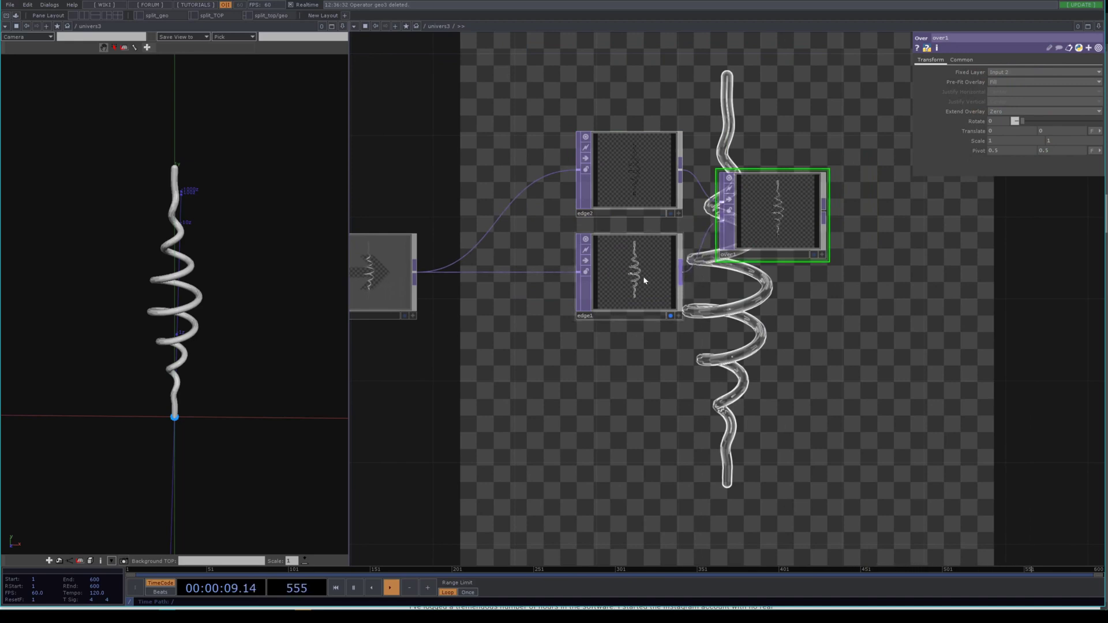
# Display over1's output as the network editor background instead of edge1's and check the composite
pyautogui.click(643, 276)
pyautogui.click(813, 255)
pyautogui.scroll(4, 831, 295)
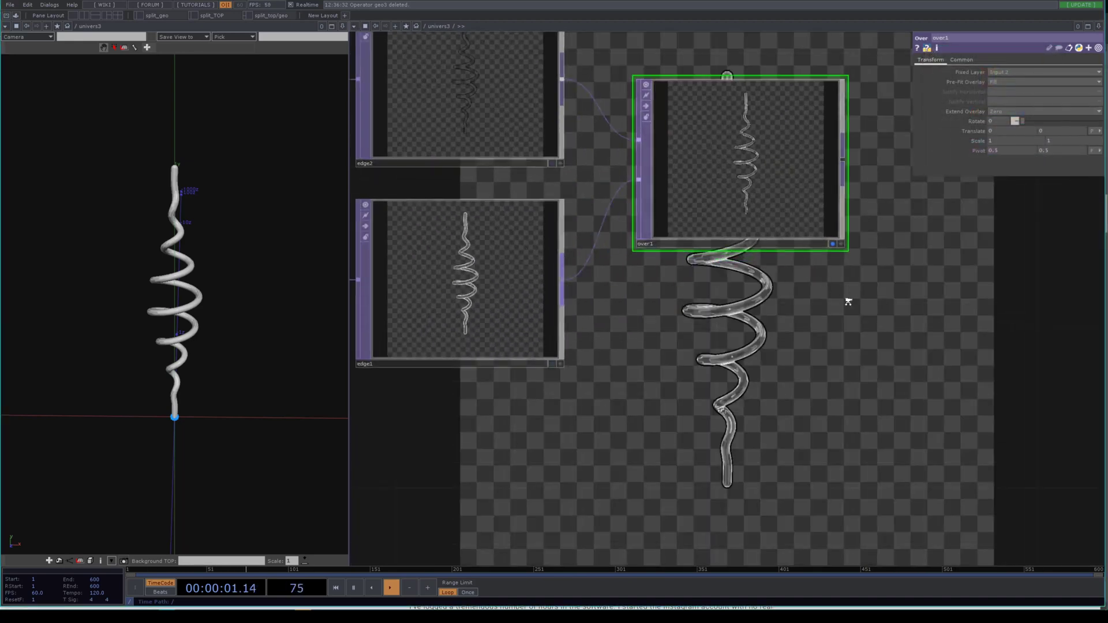
pyautogui.scroll(-4, 846, 300)
pyautogui.moveTo(768, 381); pyautogui.dragTo(602, 492)
pyautogui.scroll(-1, 640, 326)
pyautogui.scroll(4, 641, 329)
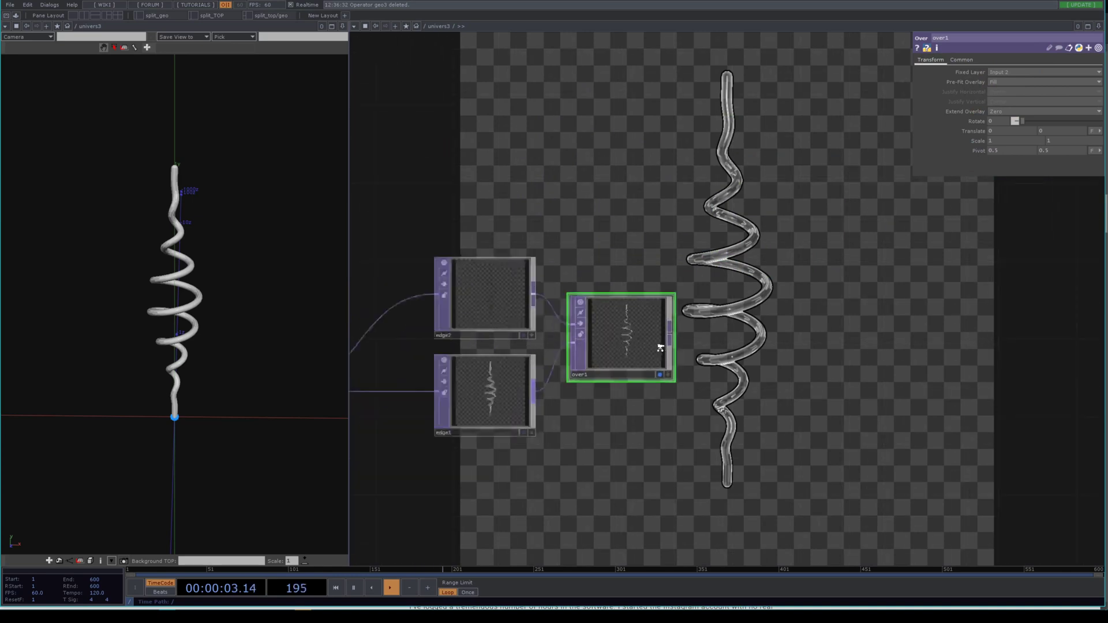
# Set edge2's sample step to 1.4 in both directions to thicken the black outline
pyautogui.click(421, 271)
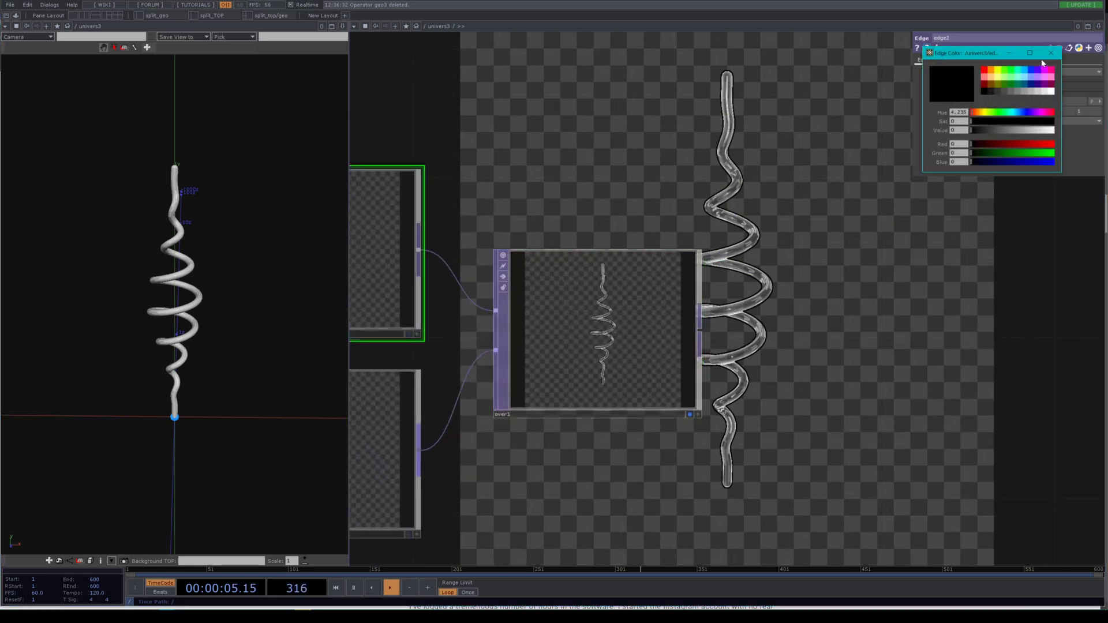
pyautogui.moveTo(991, 106); pyautogui.dragTo(1025, 109, button='middle')
pyautogui.scroll(-6, 842, 271)
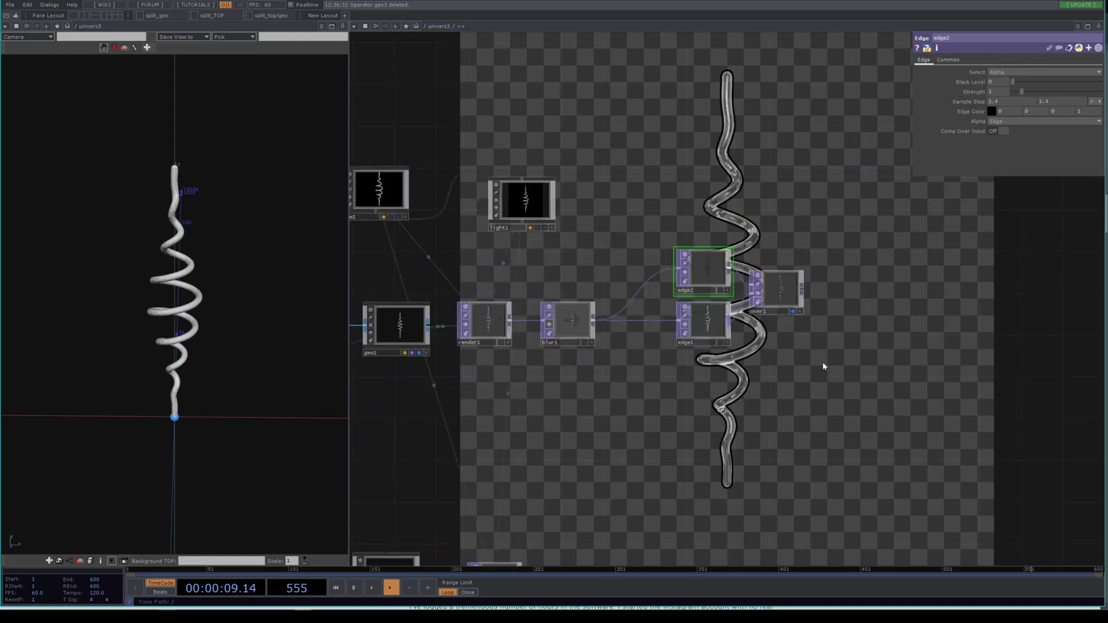
# Add a Null TOP after over1, placed well apart from it, and rename it bg
pyautogui.moveTo(818, 367); pyautogui.dragTo(696, 282)
pyautogui.scroll(2, 686, 259)
pyautogui.scroll(-3, 704, 231)
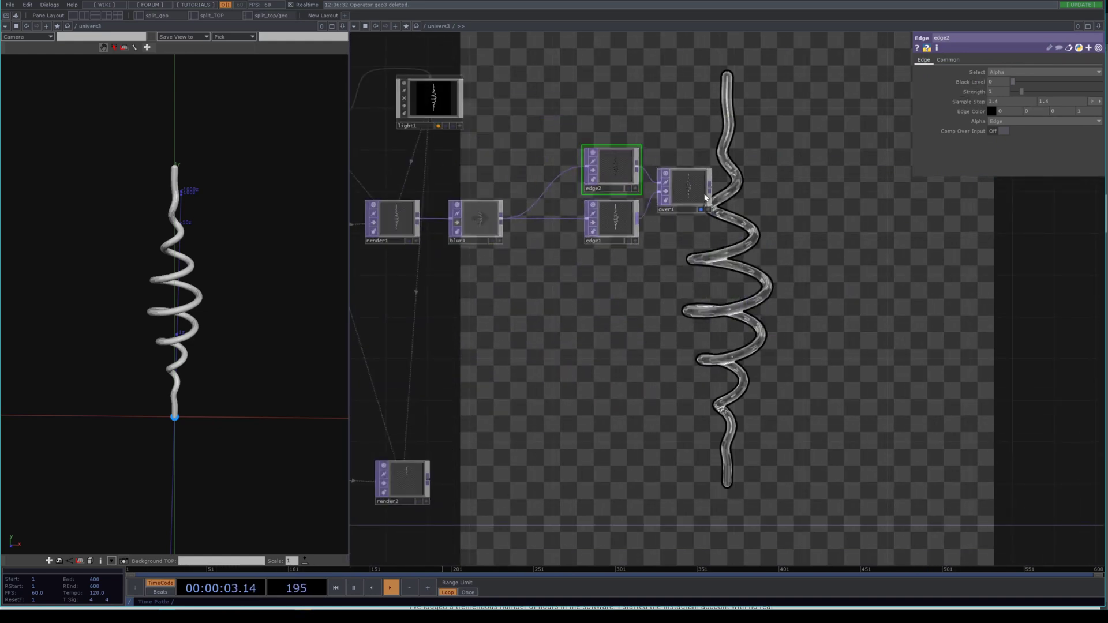
pyautogui.press('Tab')
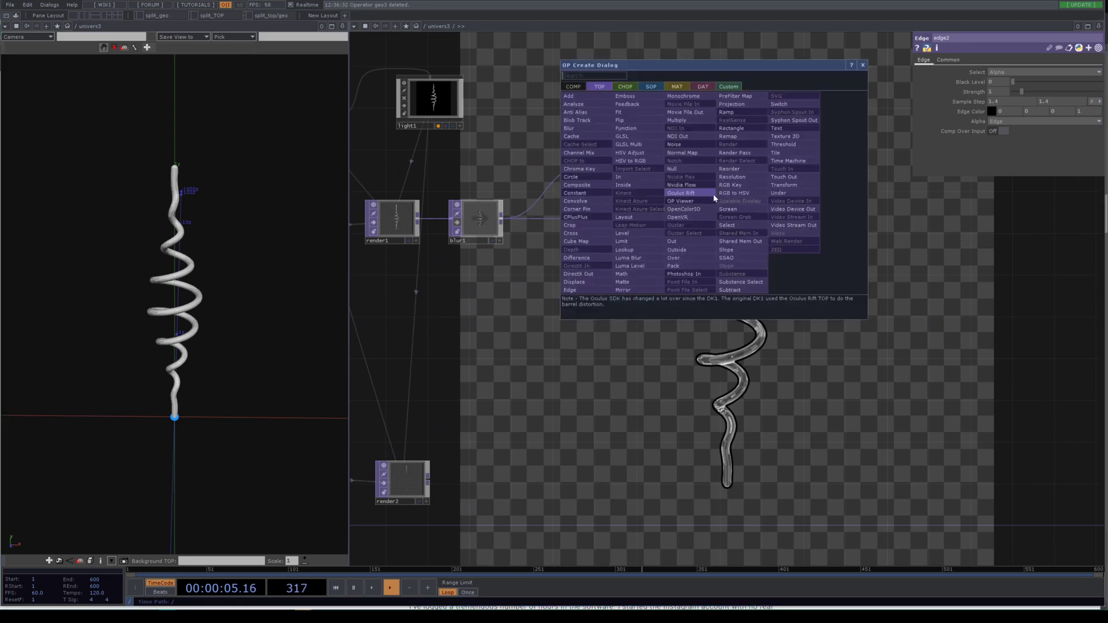
pyautogui.write('null')
pyautogui.press('Return')
pyautogui.moveTo(714, 198); pyautogui.dragTo(1025, 297)
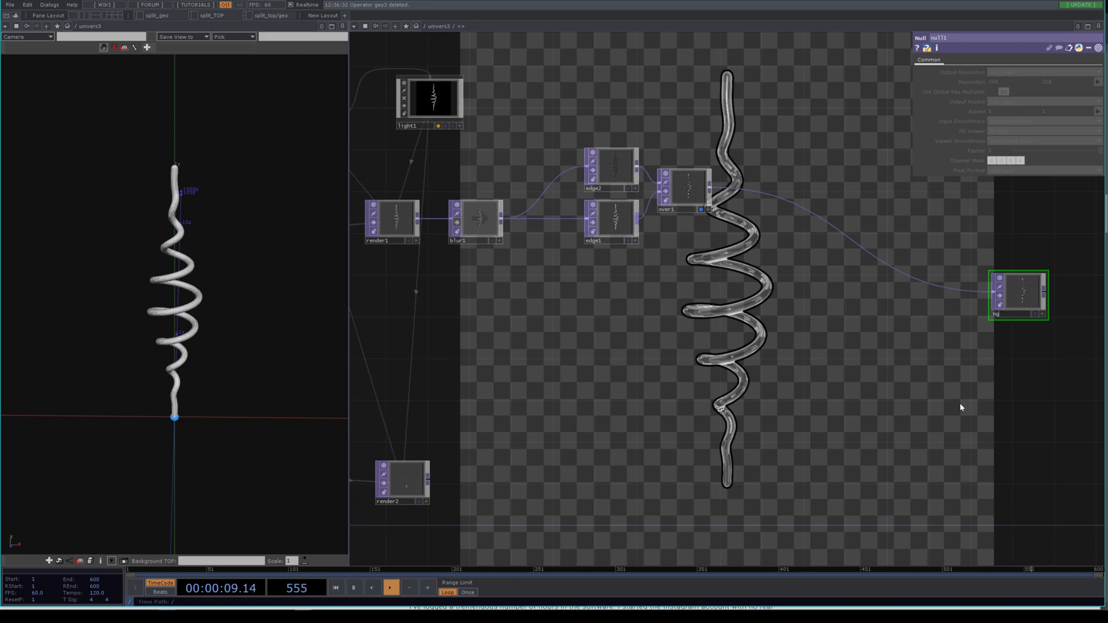
# Turn off over1's background display and display the bg null as the network editor background instead
pyautogui.moveTo(960, 402); pyautogui.dragTo(962, 398)
pyautogui.click(689, 192)
pyautogui.press('d')
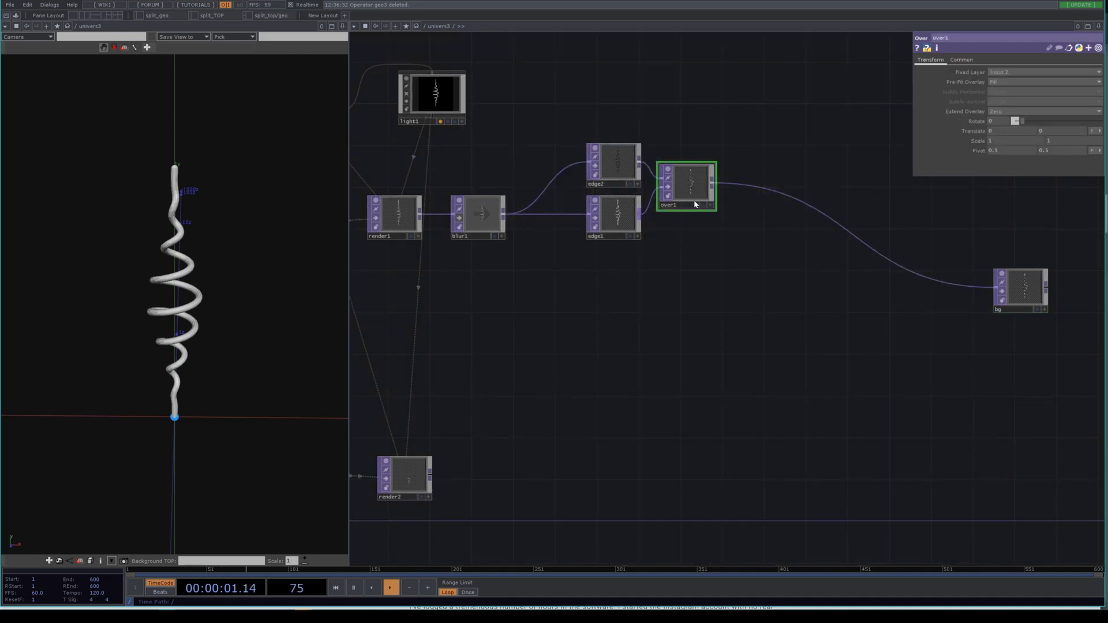
pyautogui.click(1011, 301)
pyautogui.press('d')
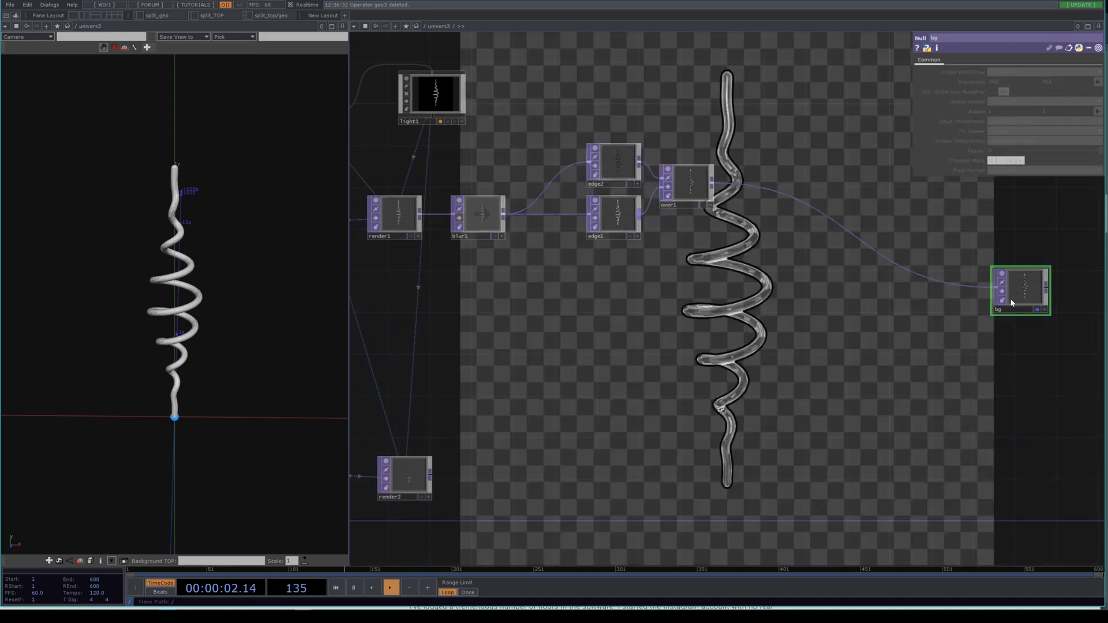
# Insert a second Over TOP on the wire between over1 and bg, placing it midway between them
pyautogui.rightClick(713, 188)
pyautogui.click(711, 184)
pyautogui.click(713, 186)
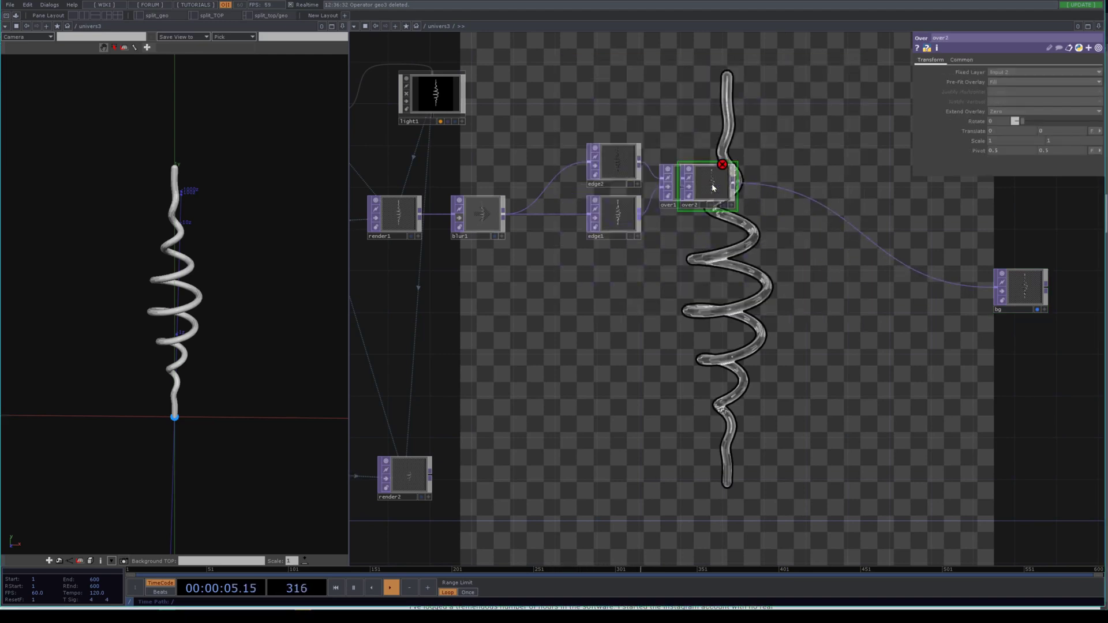
pyautogui.moveTo(713, 187); pyautogui.dragTo(828, 291)
# Connect render2's output to the second input of over2 and check the combined network
pyautogui.moveTo(506, 505); pyautogui.dragTo(823, 467)
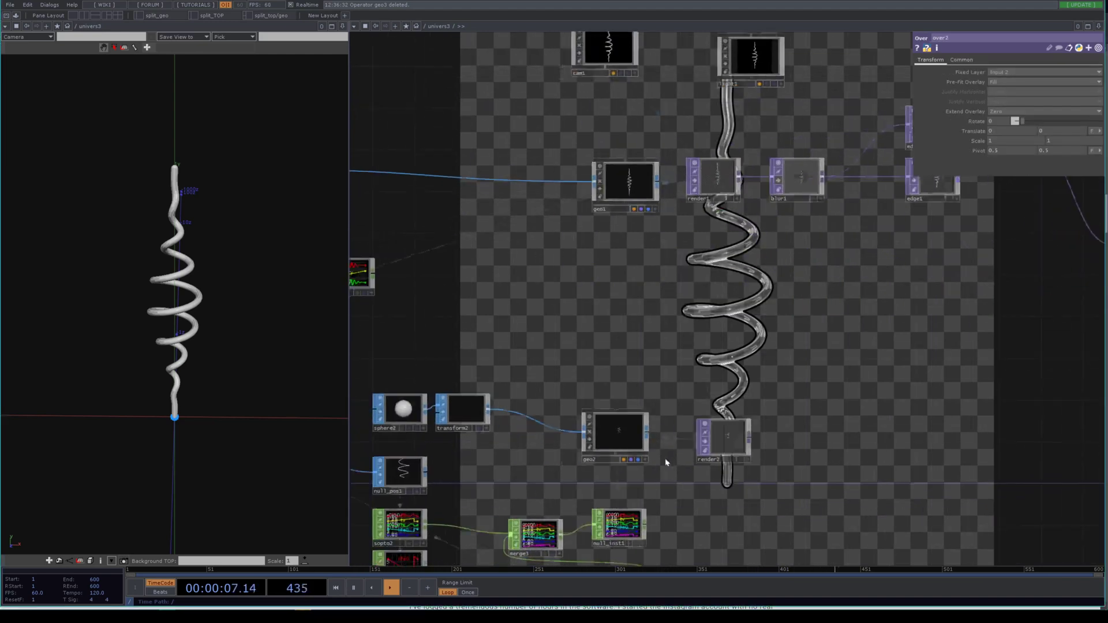
pyautogui.scroll(7, 663, 461)
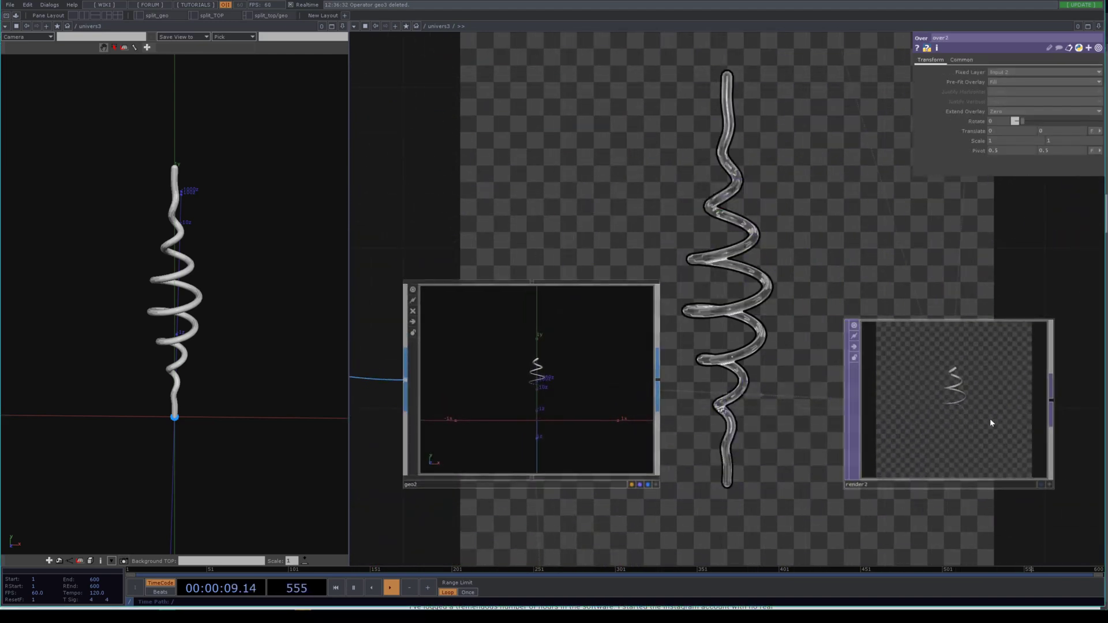
pyautogui.scroll(-6, 576, 309)
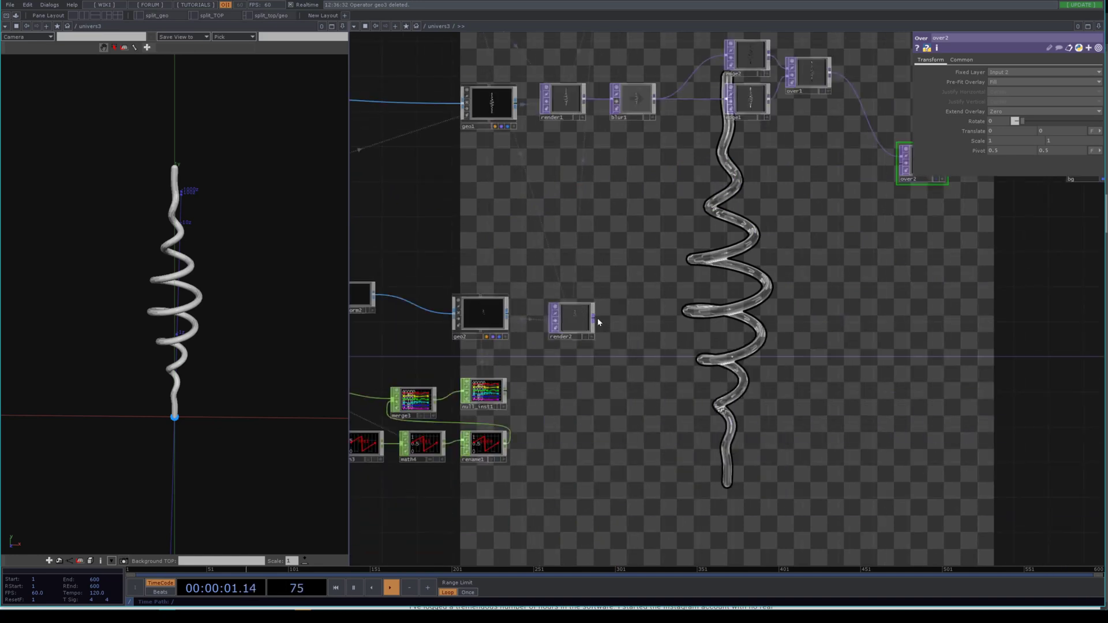
pyautogui.moveTo(594, 319); pyautogui.dragTo(902, 163)
pyautogui.moveTo(884, 262); pyautogui.dragTo(767, 343)
pyautogui.scroll(5, 706, 312)
pyautogui.scroll(-2, 709, 318)
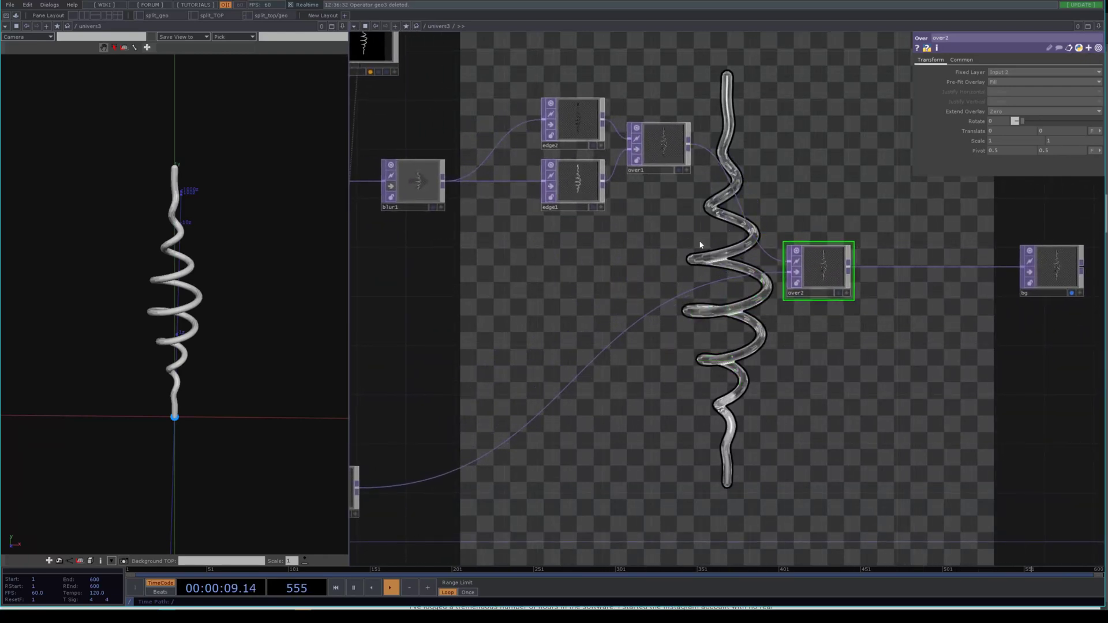
pyautogui.moveTo(711, 424); pyautogui.dragTo(847, 350)
pyautogui.scroll(-3, 577, 441)
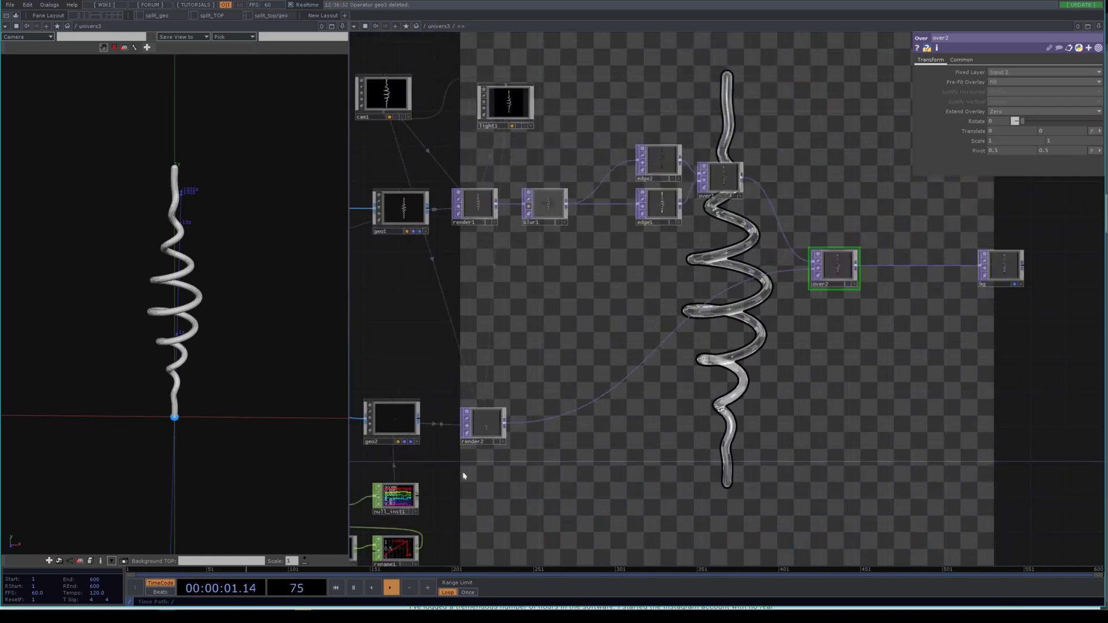
pyautogui.moveTo(462, 474); pyautogui.dragTo(666, 424)
pyautogui.press('Tab')
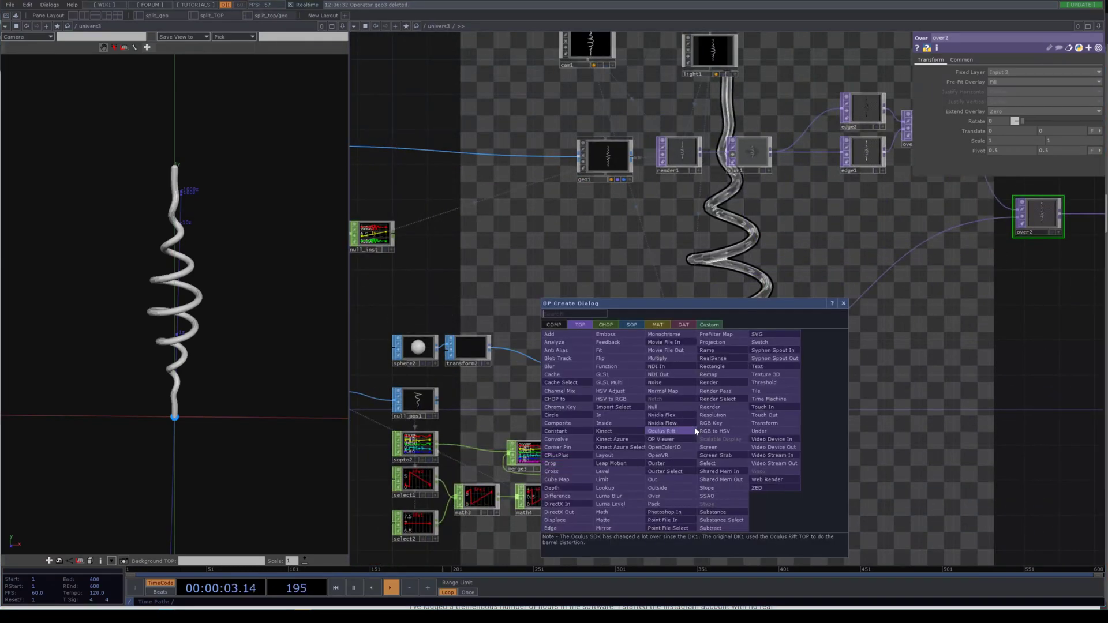
pyautogui.write('phon')
pyautogui.click(631, 324)
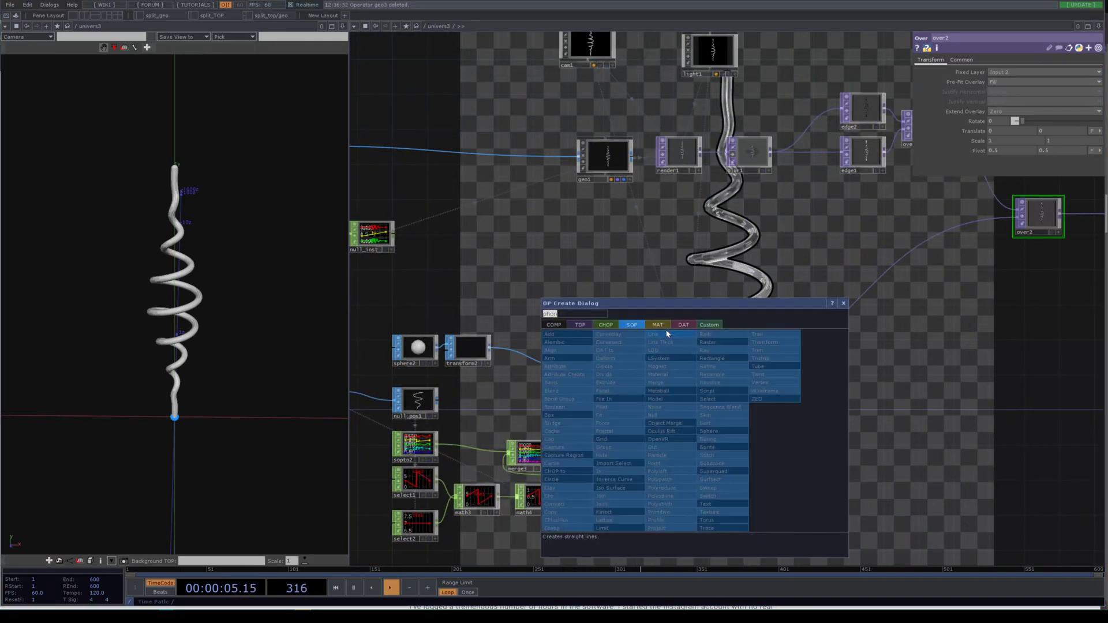
pyautogui.click(658, 324)
pyautogui.click(557, 399)
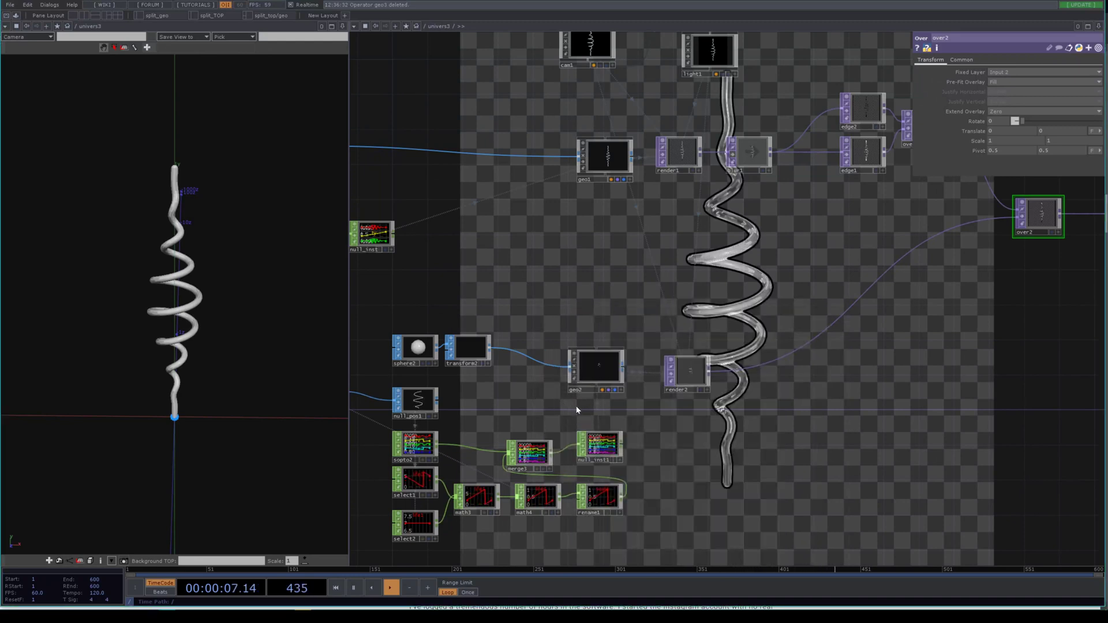
# Add a Phong MAT above geo2 and assign it as geo2's material
pyautogui.press('Tab')
pyautogui.write('p')
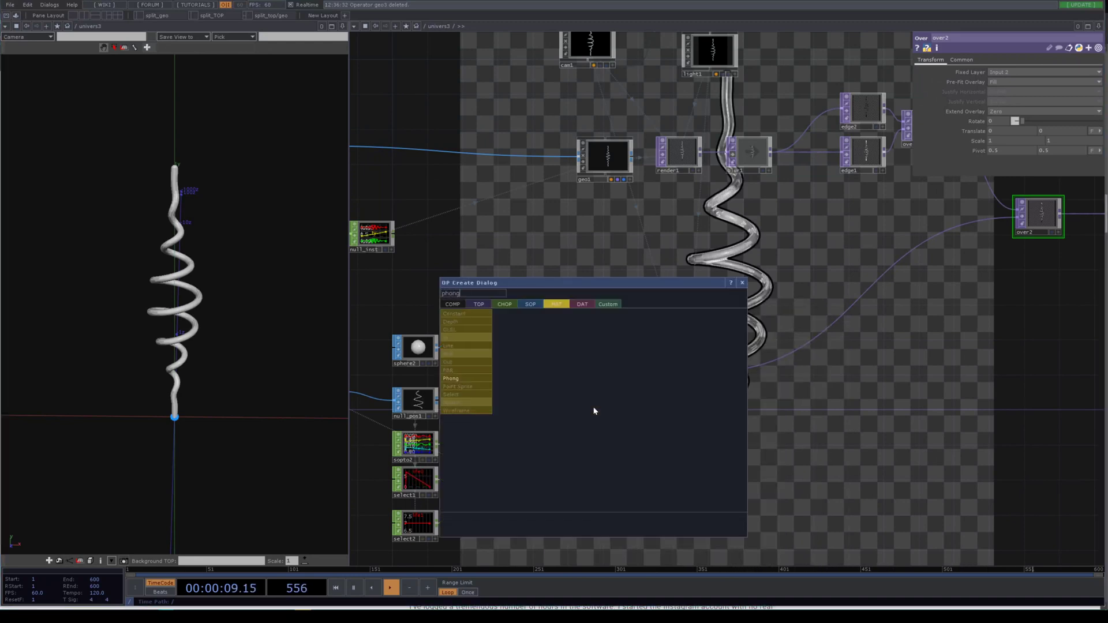
pyautogui.click(462, 378)
pyautogui.click(644, 323)
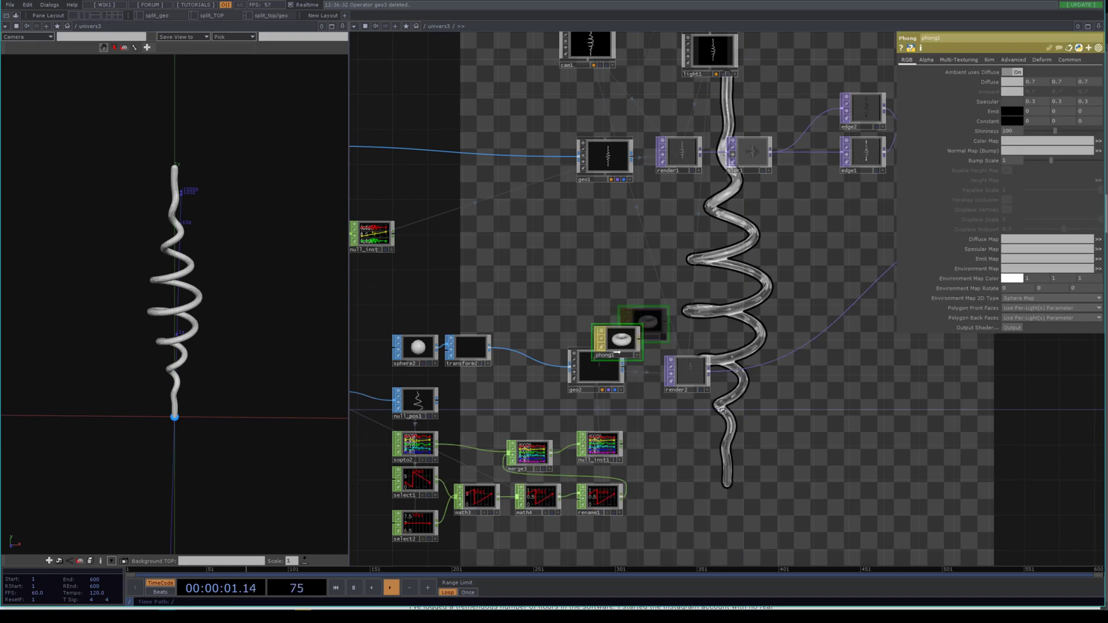
pyautogui.moveTo(643, 323); pyautogui.dragTo(589, 375)
pyautogui.click(575, 362)
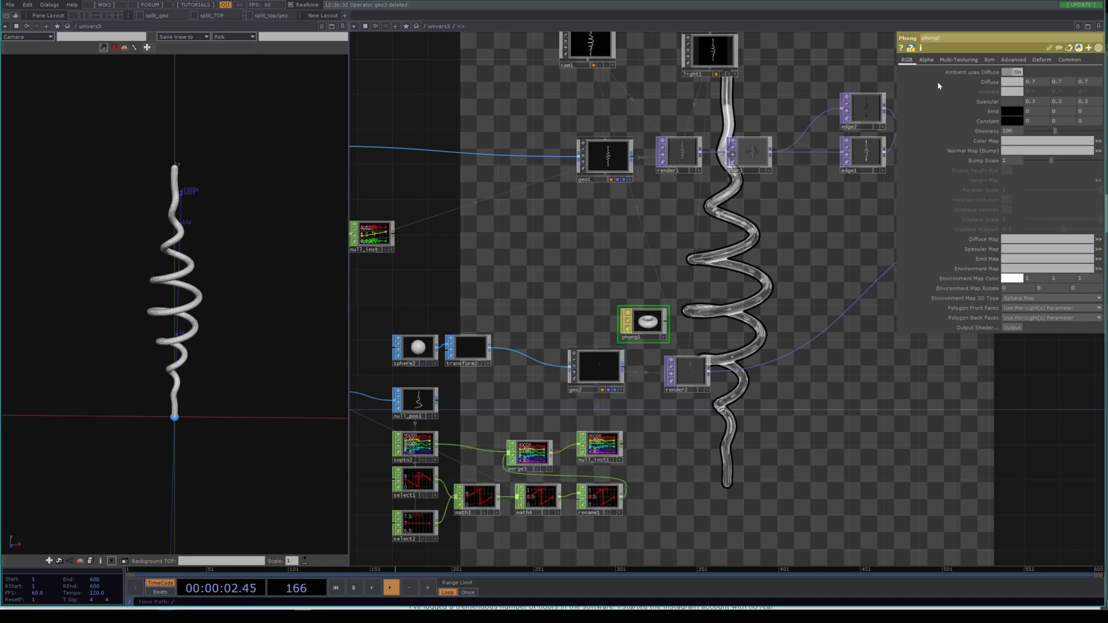
# Set phong1's Color Buffer 1 RGB to Camera Space Normal and align phong1 directly above geo2
pyautogui.click(1013, 59)
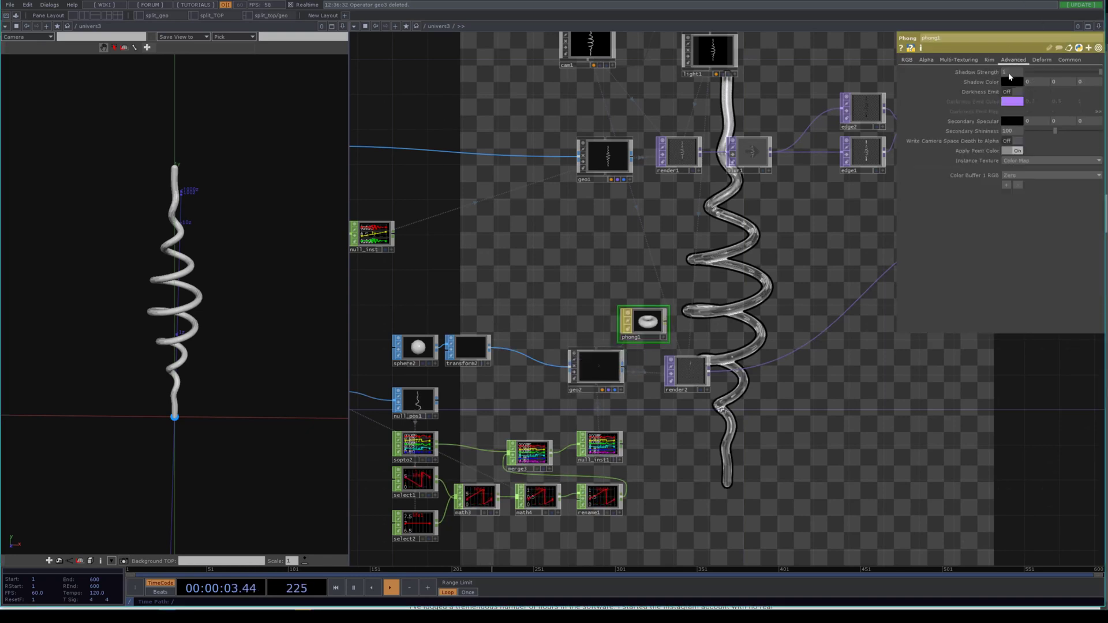
pyautogui.click(1010, 175)
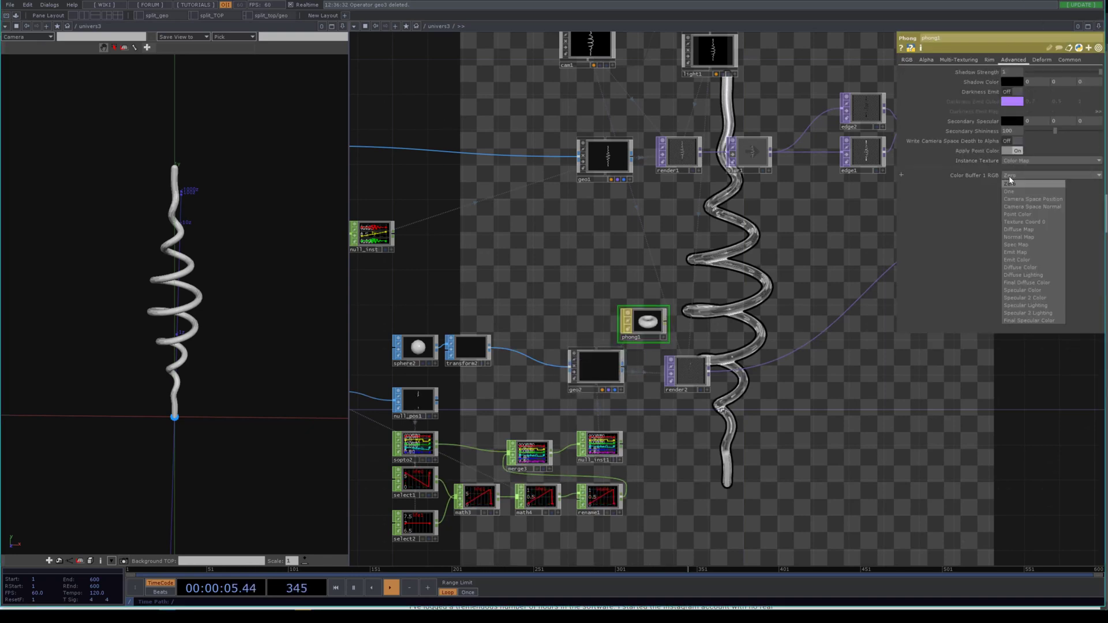
pyautogui.click(1014, 206)
pyautogui.moveTo(641, 335); pyautogui.dragTo(597, 326)
# Set render2's number of color buffers to 3
pyautogui.click(684, 372)
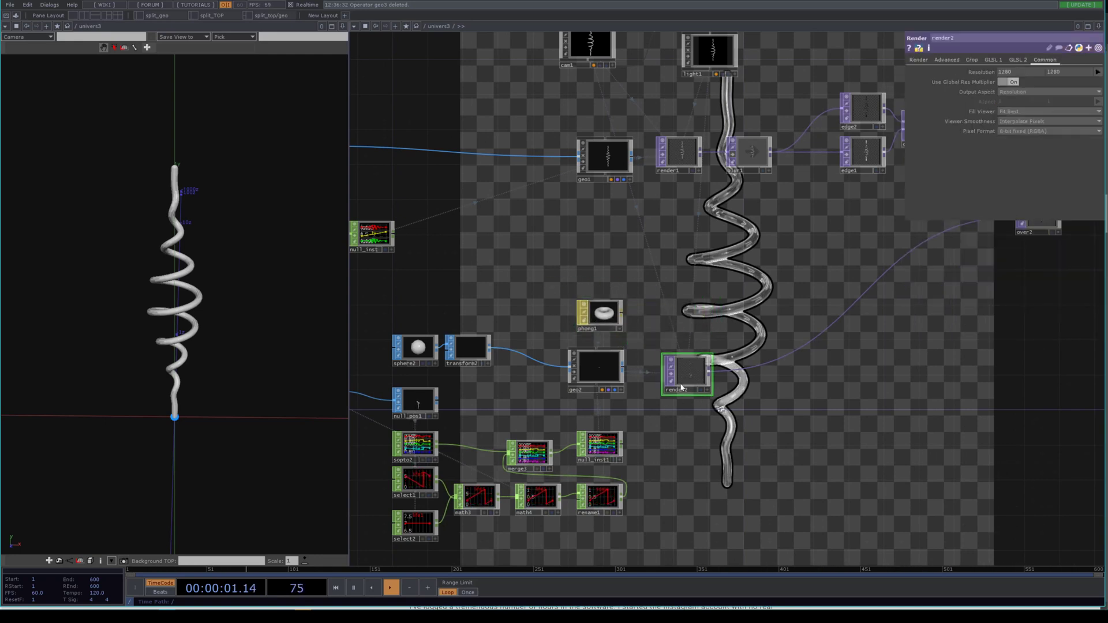
pyautogui.scroll(3, 681, 386)
pyautogui.click(946, 60)
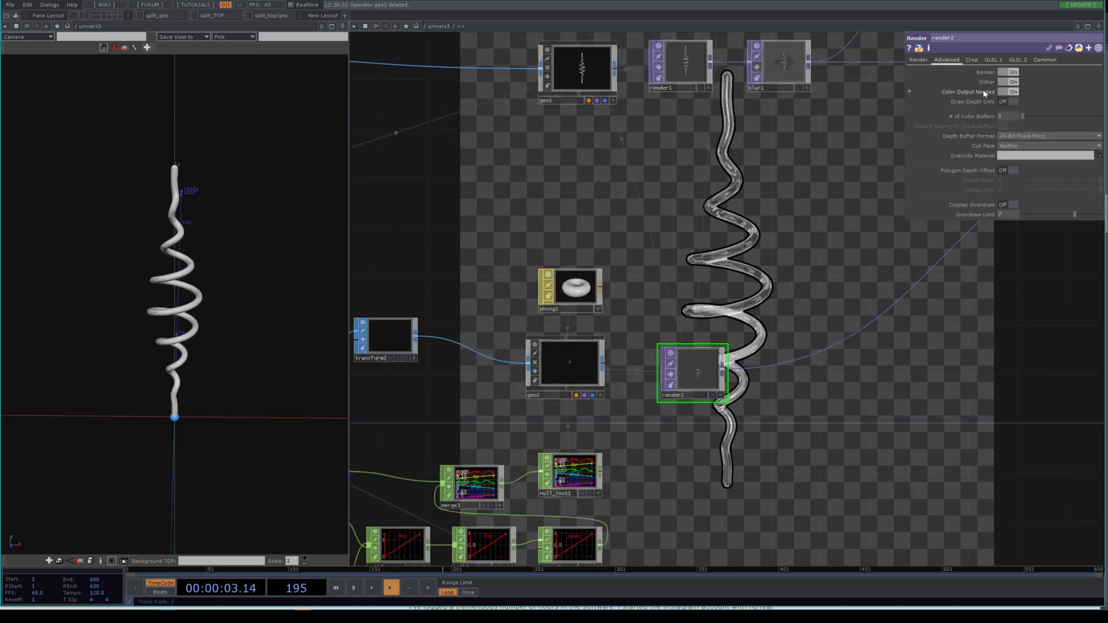
pyautogui.click(1041, 117)
# Add a Render Select TOP beneath render2, use render2 as its source TOP, and inspect its output
pyautogui.moveTo(843, 427); pyautogui.dragTo(843, 354)
pyautogui.press('Tab')
pyautogui.write('re')
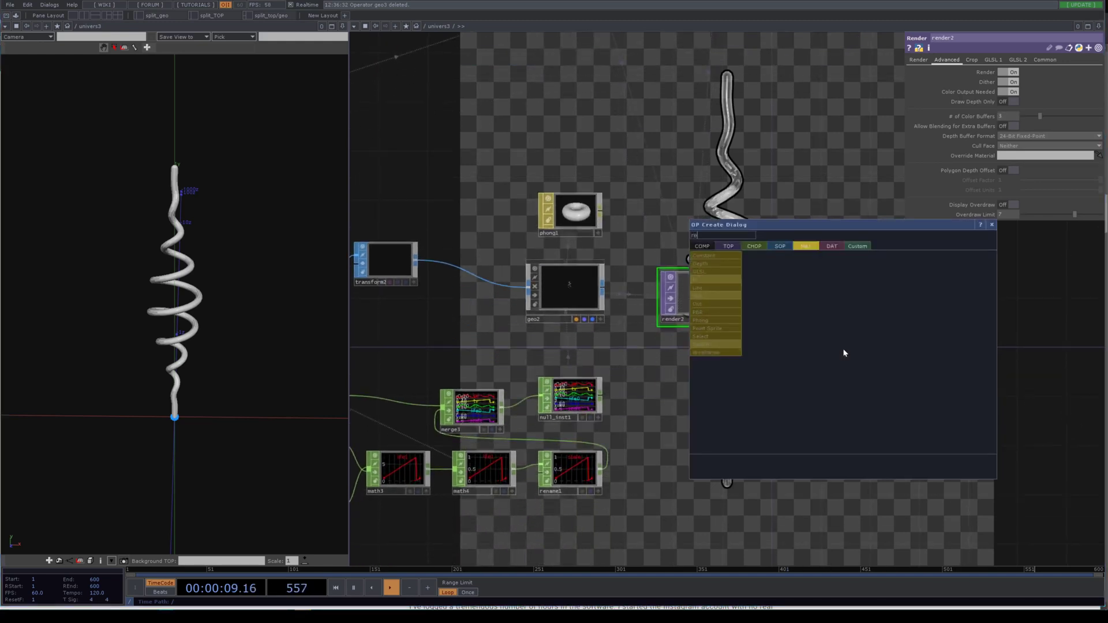
pyautogui.write('nder')
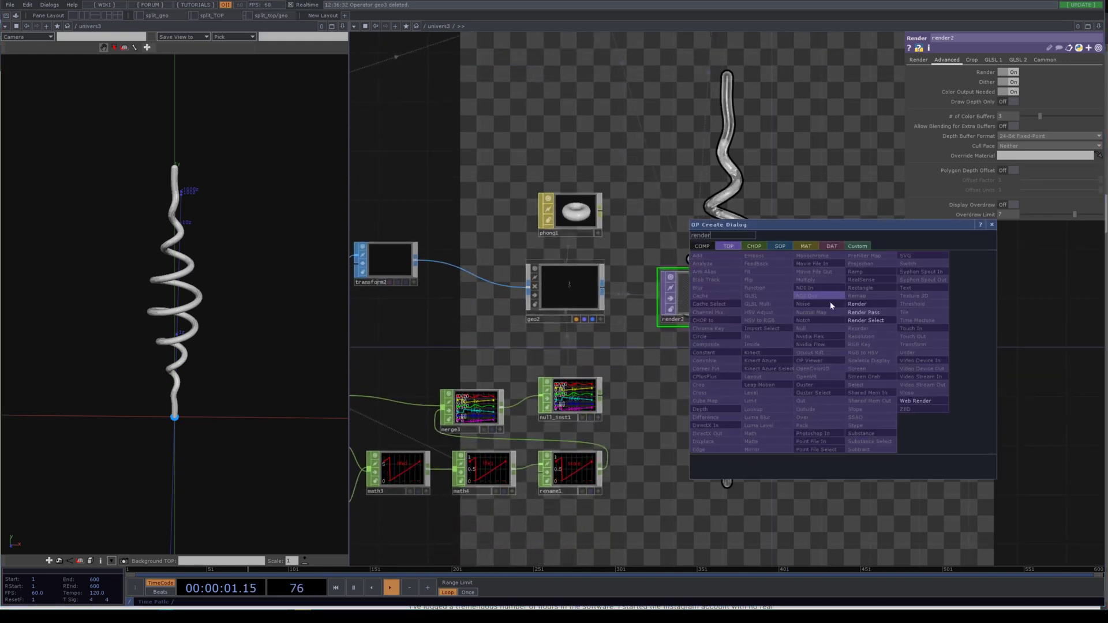
pyautogui.click(865, 314)
pyautogui.click(693, 369)
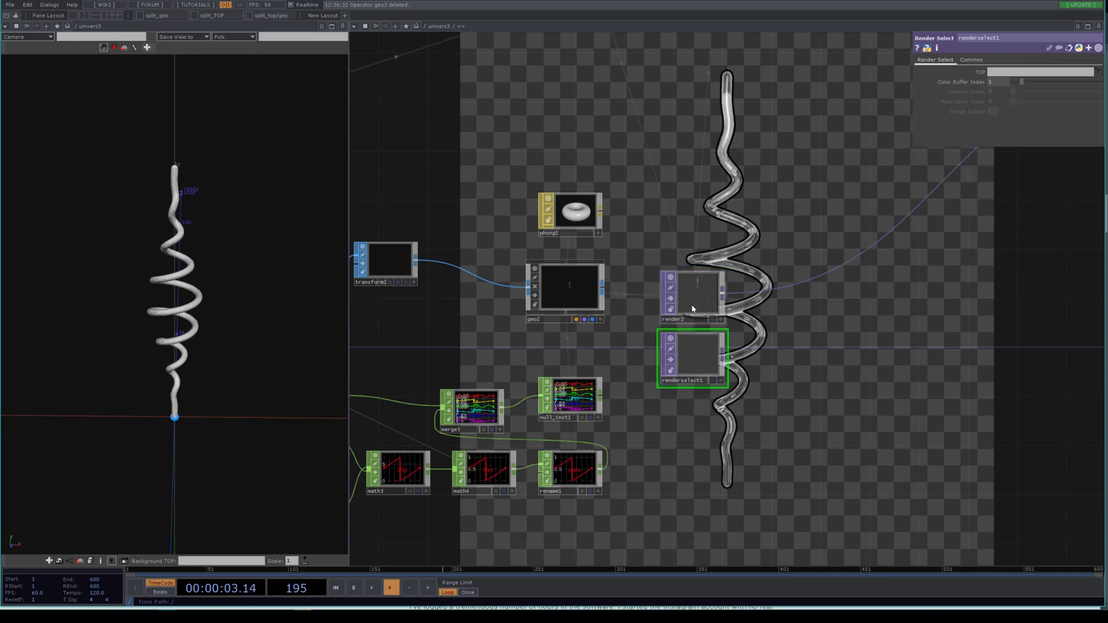
pyautogui.scroll(5, 704, 362)
pyautogui.scroll(3, 670, 347)
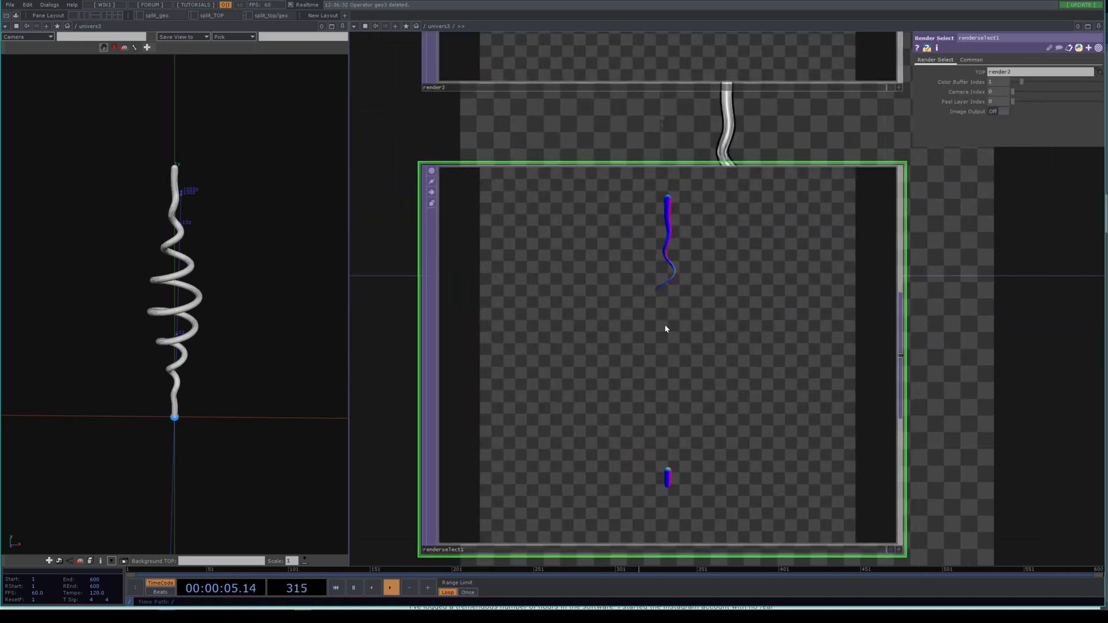
pyautogui.scroll(-6, 664, 319)
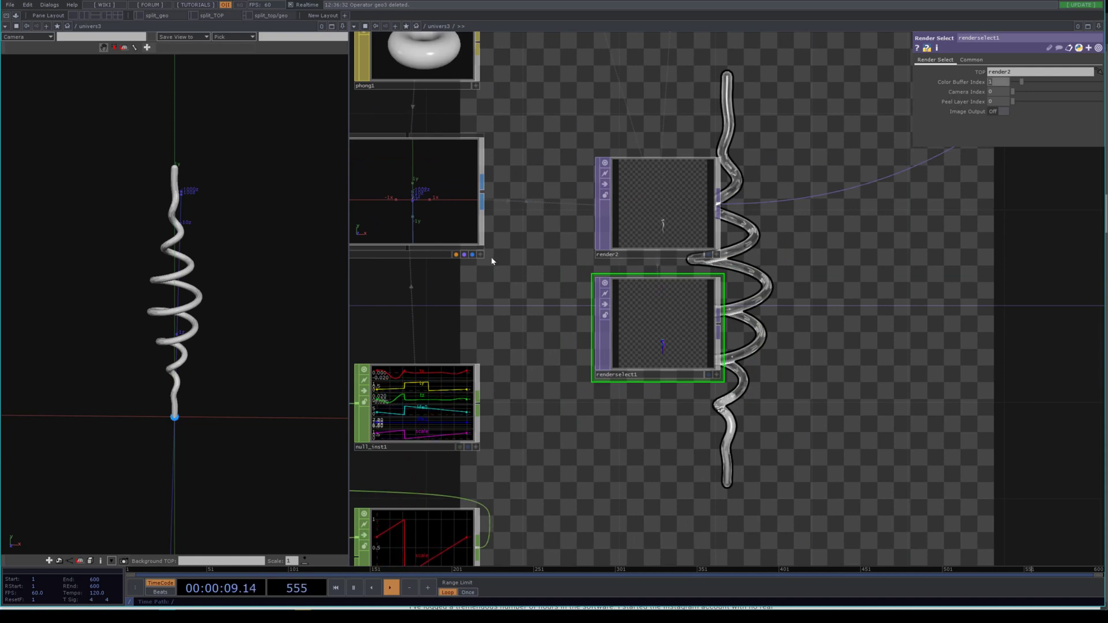
# Try Camera Space Position for phong1's Color Buffer 1 RGB, restore Camera Space Normal, and compare the Render Select output
pyautogui.click(417, 58)
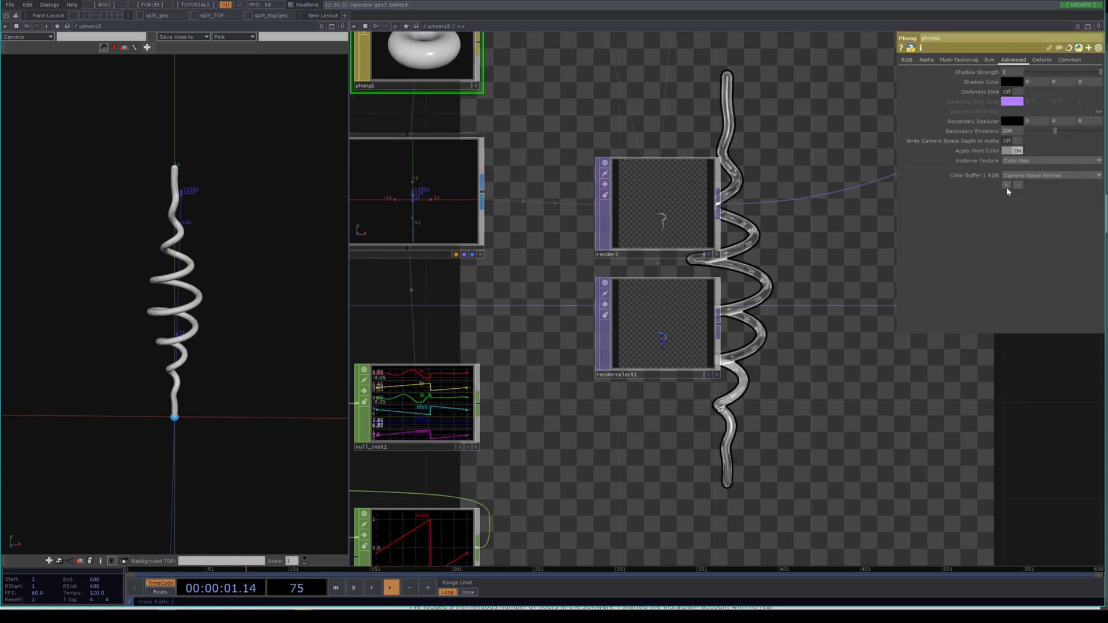
pyautogui.click(1026, 175)
pyautogui.click(1020, 190)
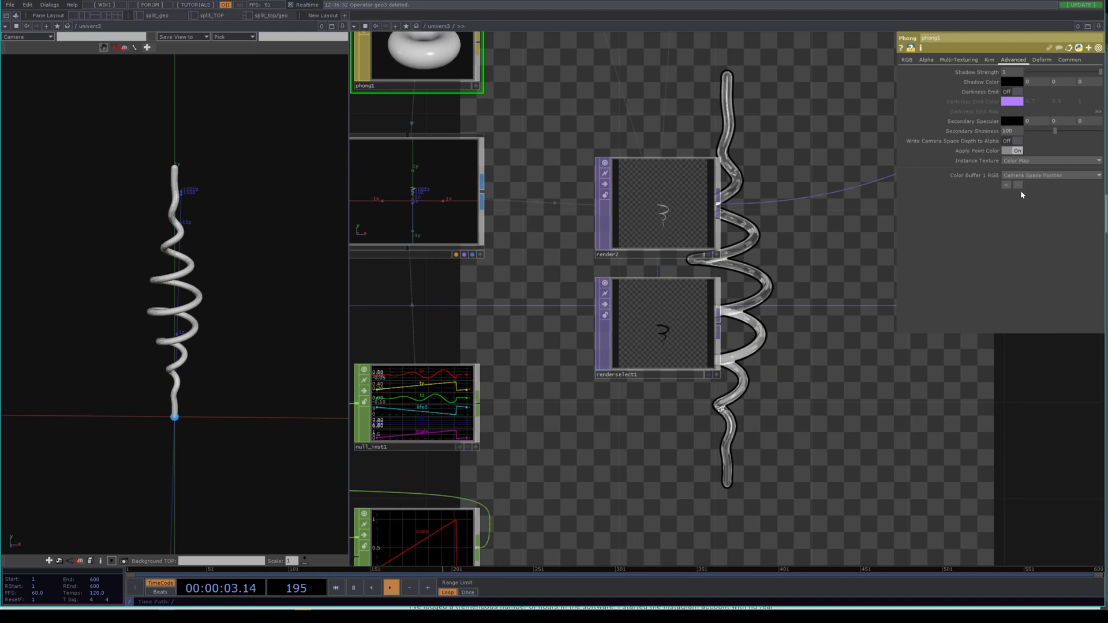
pyautogui.click(1025, 176)
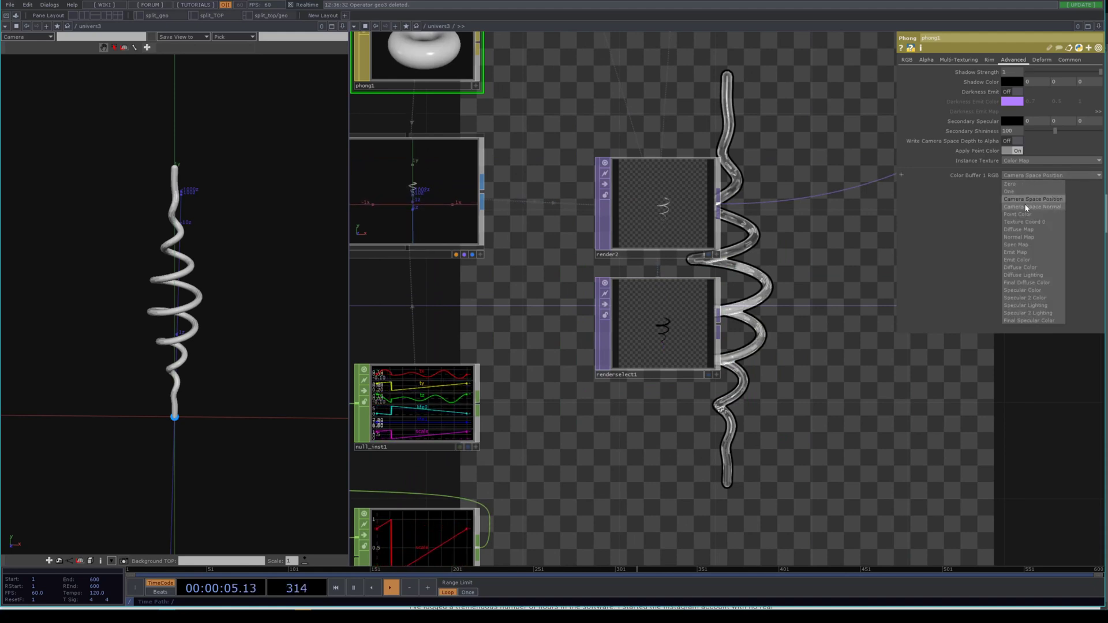
pyautogui.click(1021, 200)
pyautogui.scroll(6, 733, 315)
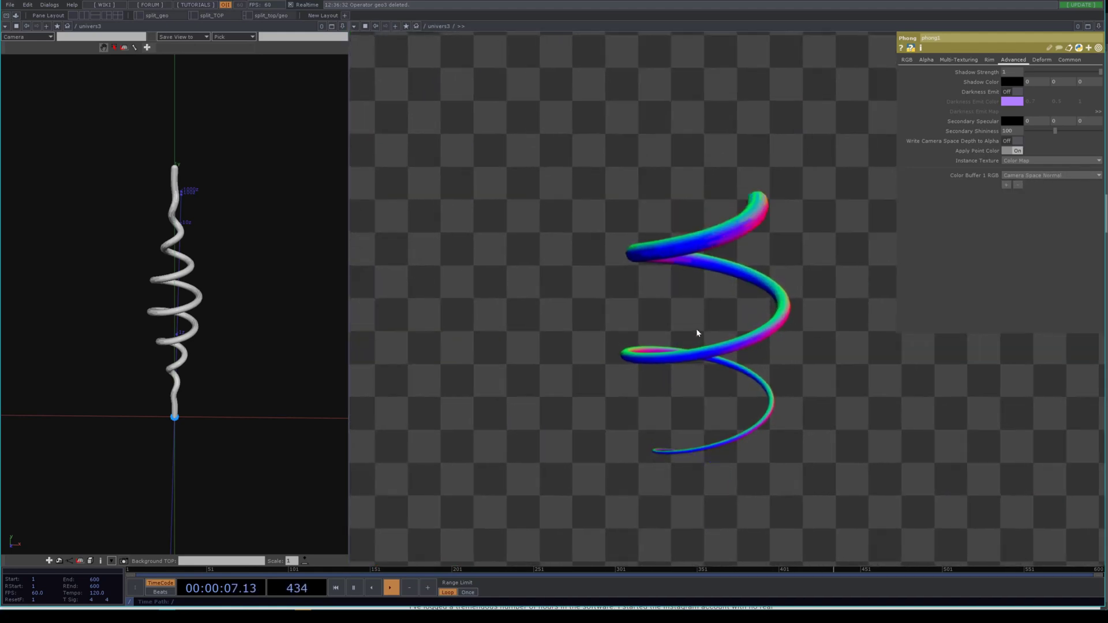
pyautogui.scroll(-3, 747, 323)
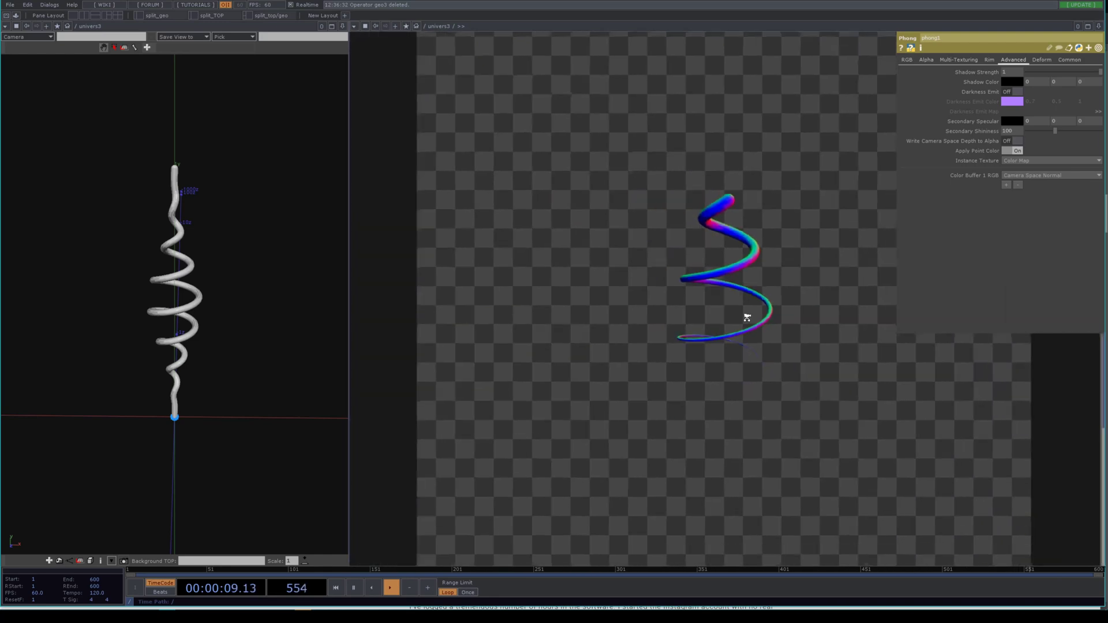
pyautogui.scroll(-9, 1013, 195)
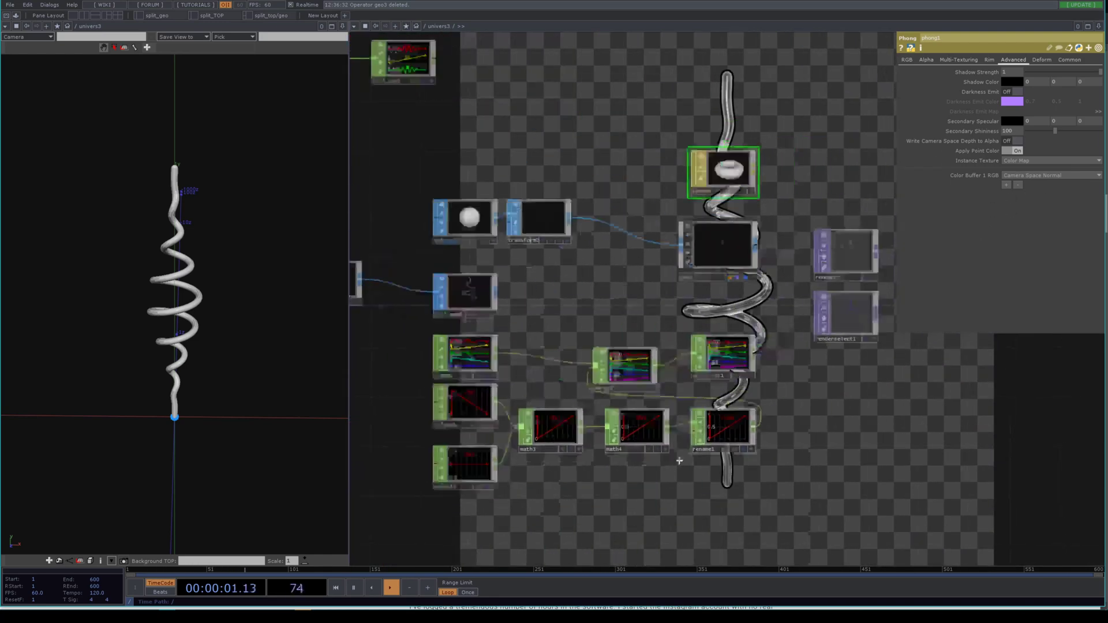
# Connect renderselect1's output to over2's second input in place of render2 and check the background composite
pyautogui.moveTo(680, 458); pyautogui.dragTo(508, 502)
pyautogui.scroll(4, 733, 338)
pyautogui.scroll(3, 654, 264)
pyautogui.scroll(-4, 713, 437)
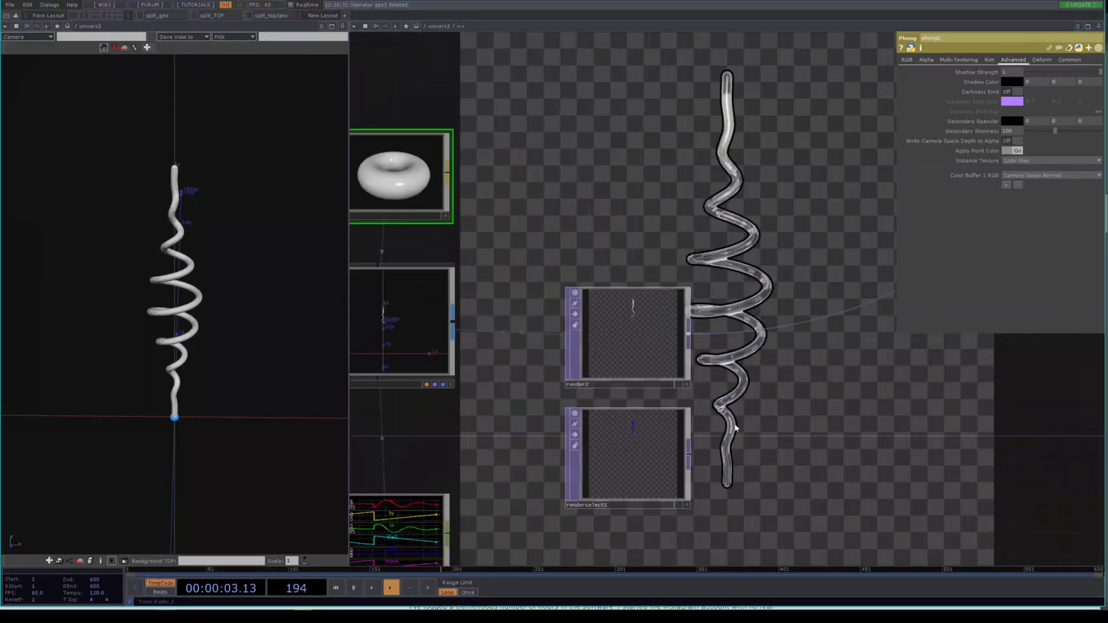
pyautogui.moveTo(791, 424); pyautogui.dragTo(622, 402)
pyautogui.scroll(-4, 628, 390)
pyautogui.moveTo(551, 407); pyautogui.dragTo(582, 344)
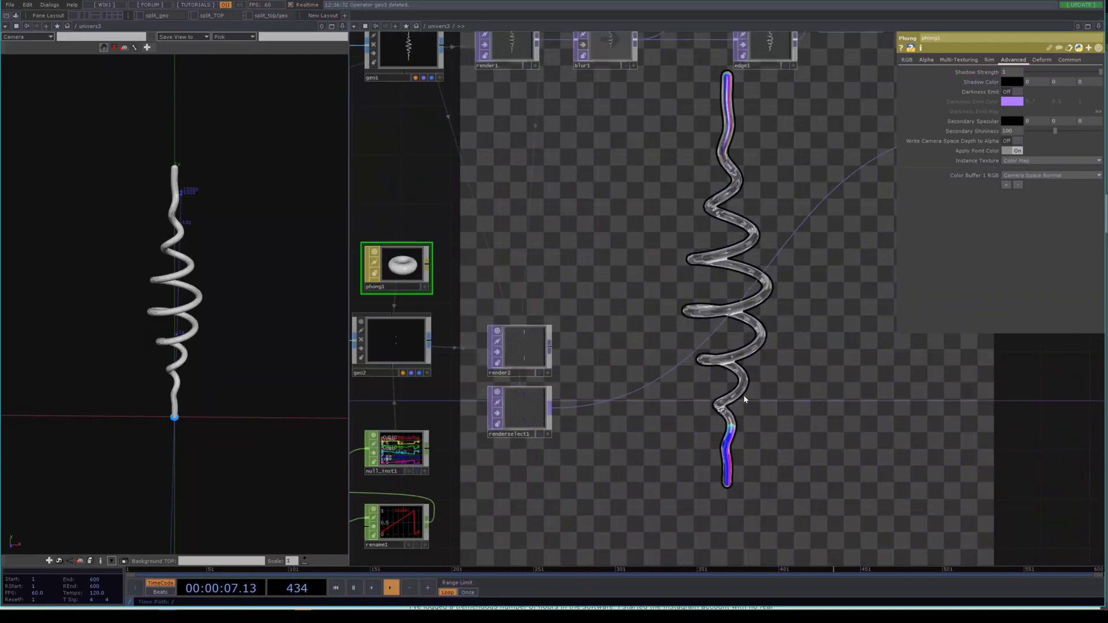
pyautogui.moveTo(688, 435); pyautogui.dragTo(706, 356)
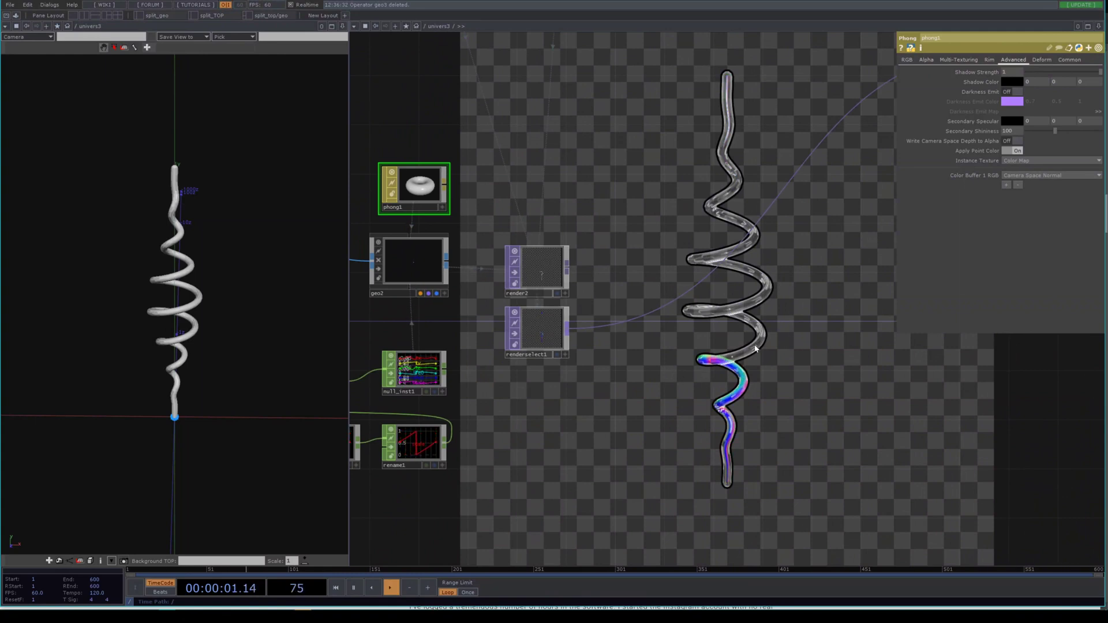
# Set sort1's Point Sort to Reverse and inspect the sorted curve in its viewer
pyautogui.moveTo(542, 361); pyautogui.dragTo(656, 383)
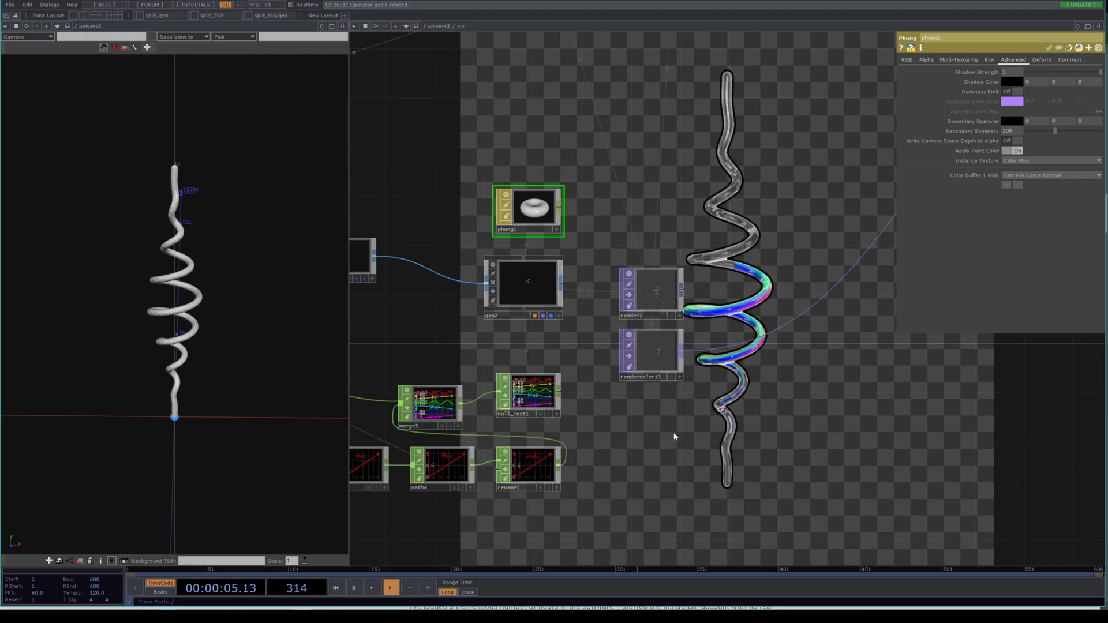
pyautogui.moveTo(672, 435); pyautogui.dragTo(868, 423)
pyautogui.moveTo(518, 328); pyautogui.dragTo(828, 335)
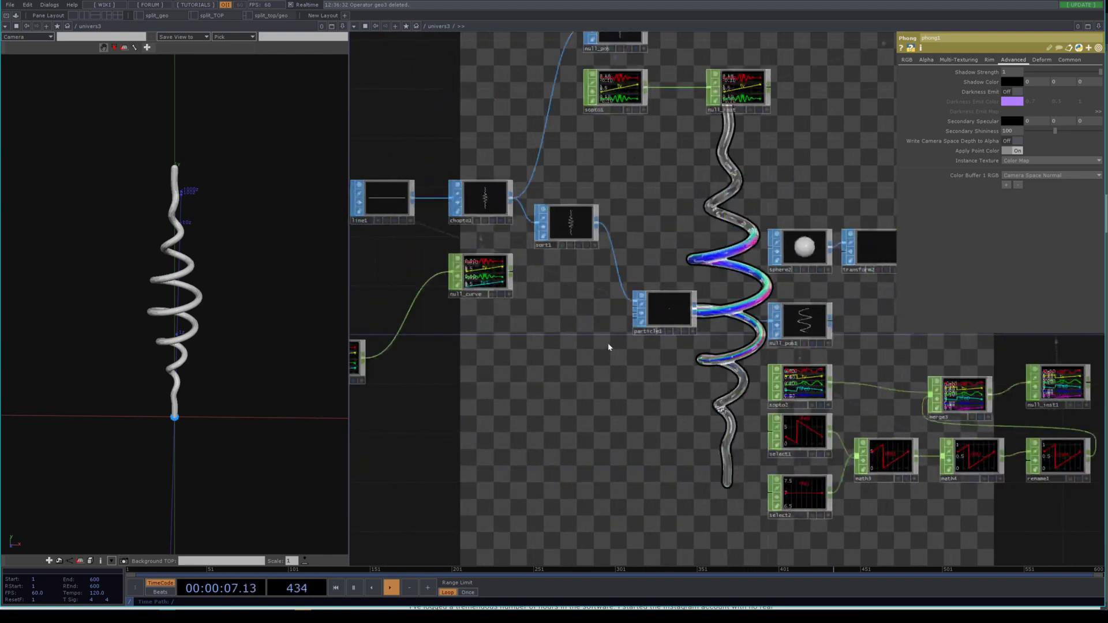
pyautogui.moveTo(608, 344); pyautogui.dragTo(669, 329)
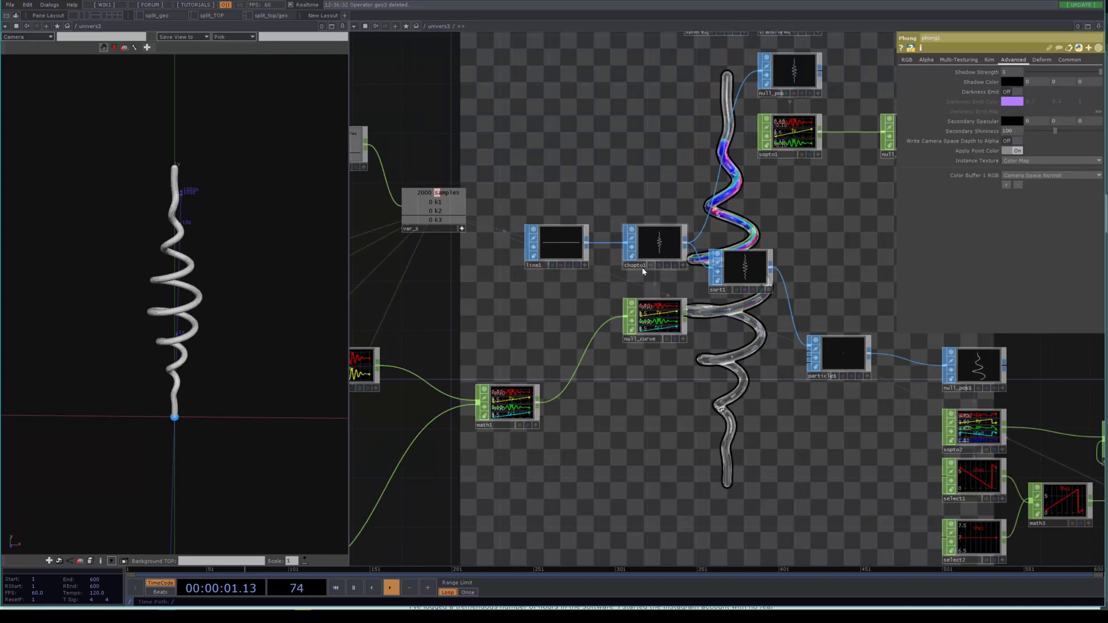
pyautogui.click(743, 267)
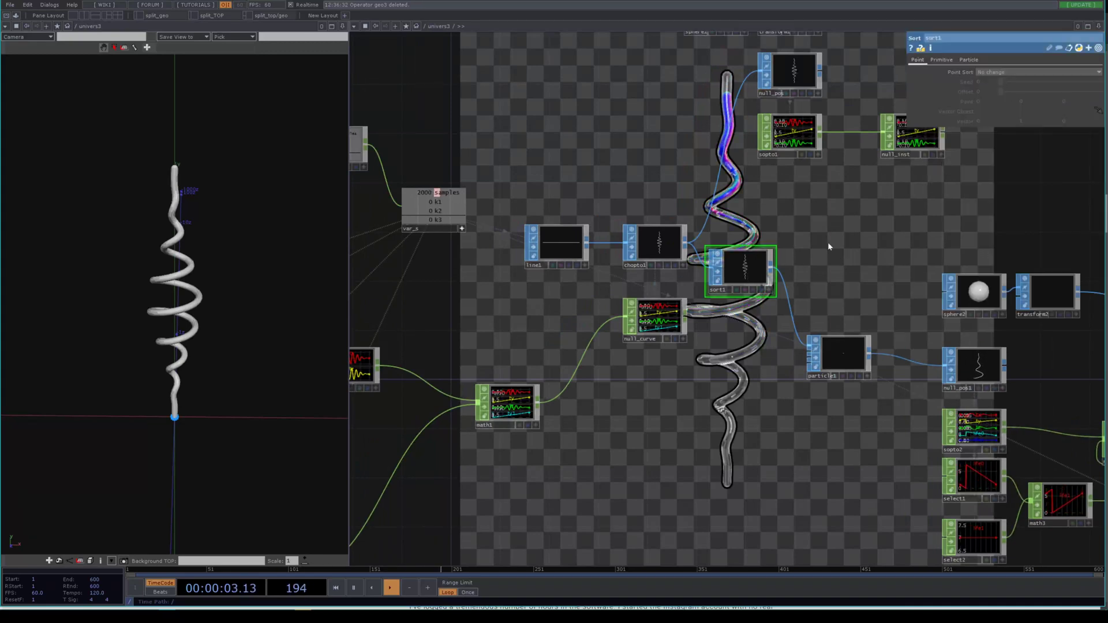
pyautogui.moveTo(828, 241); pyautogui.dragTo(721, 274)
pyautogui.click(993, 72)
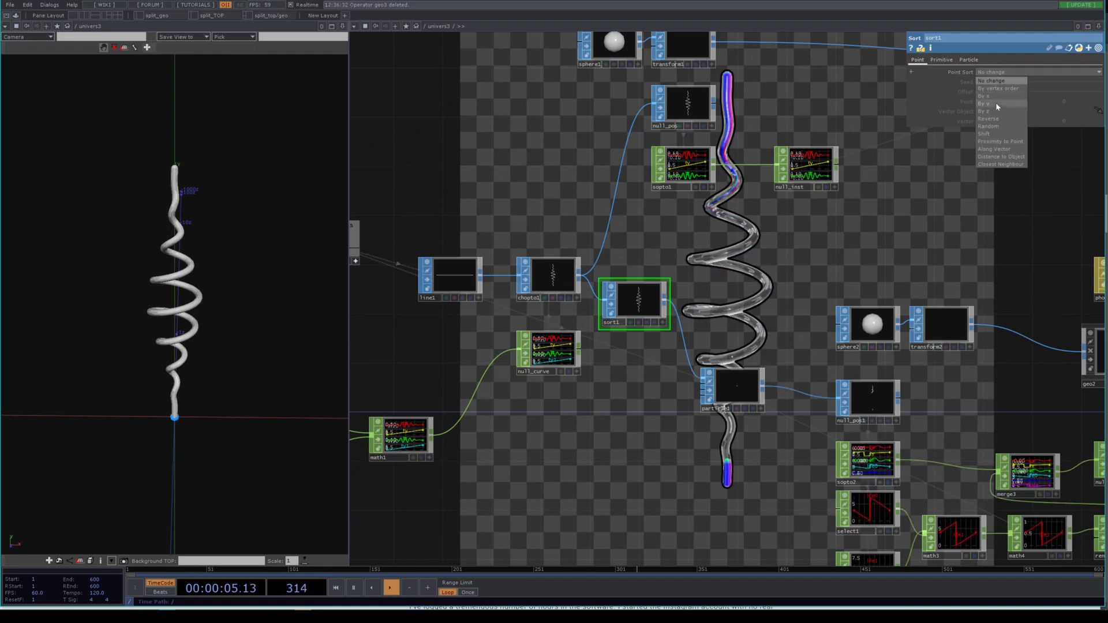
pyautogui.click(995, 119)
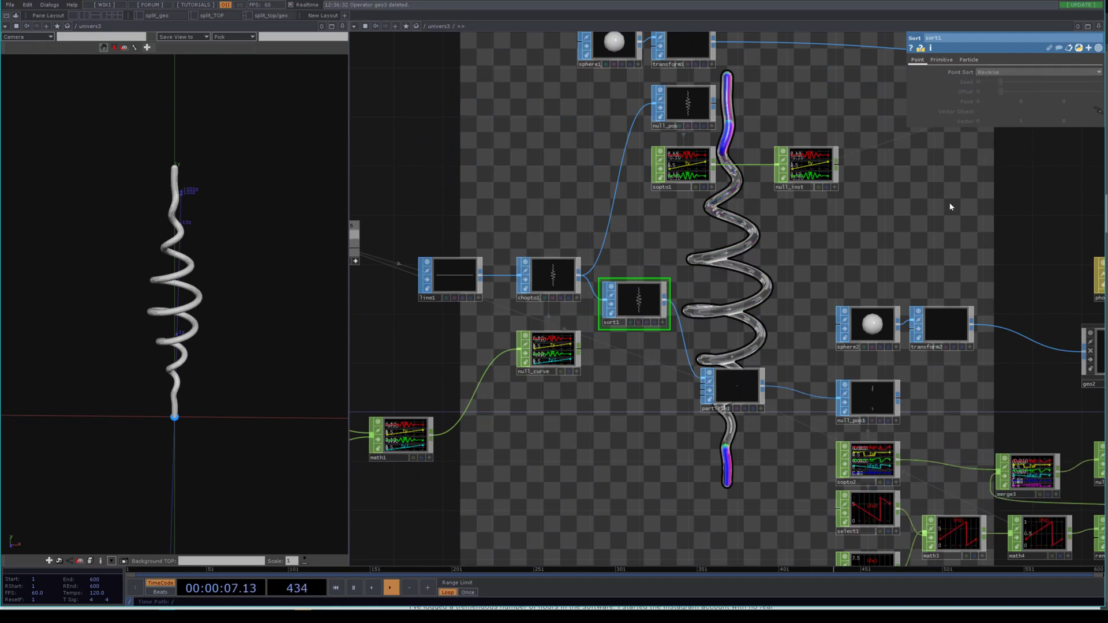
pyautogui.moveTo(878, 260); pyautogui.dragTo(802, 252)
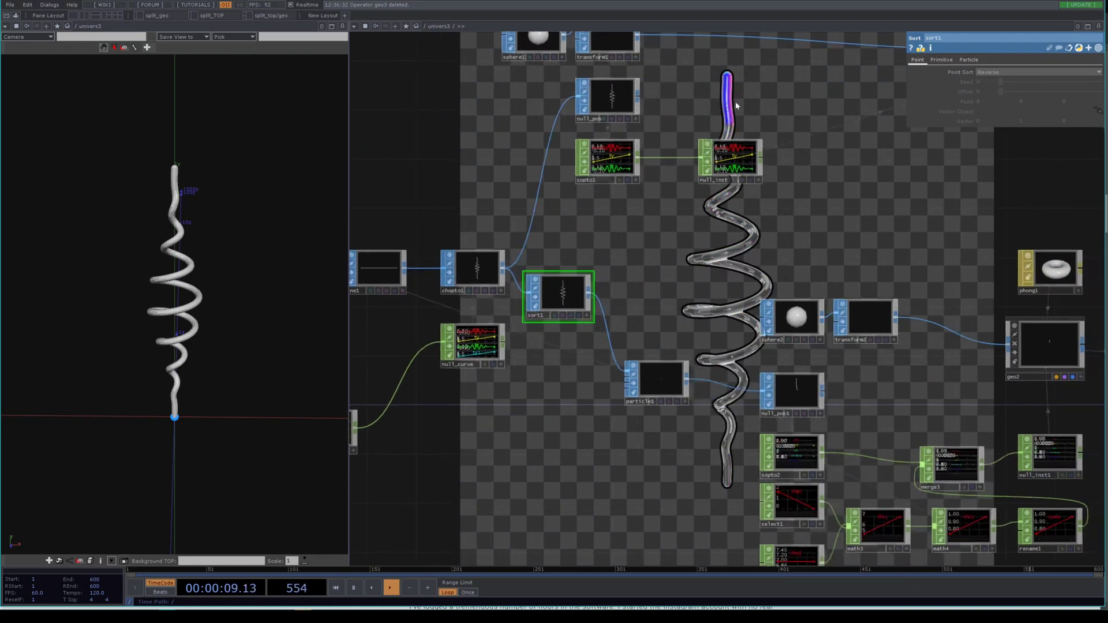
pyautogui.scroll(5, 548, 295)
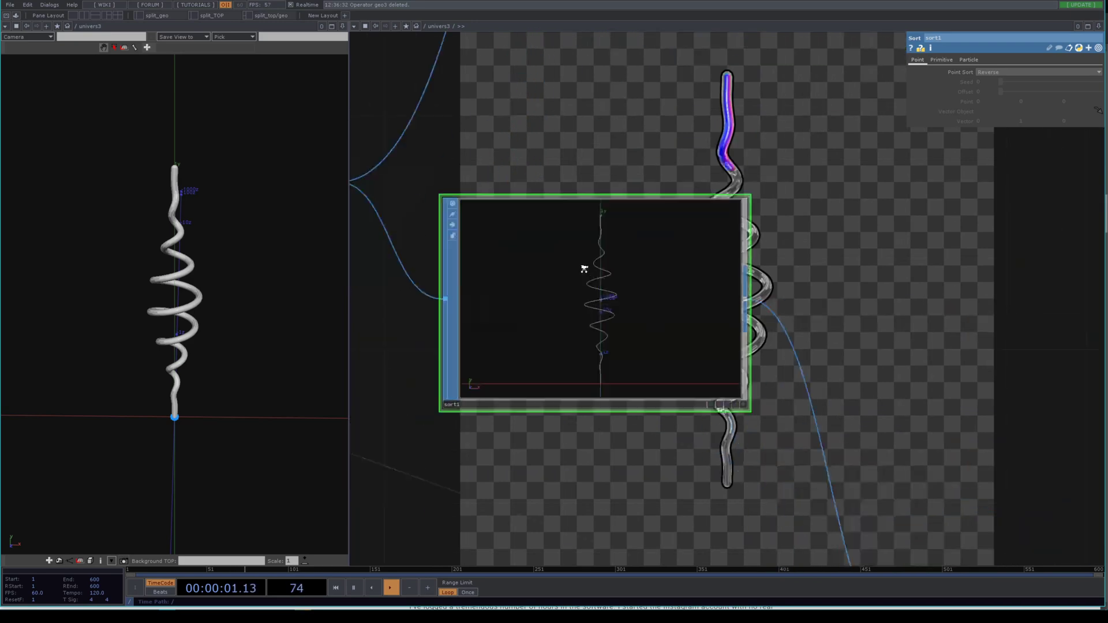
pyautogui.scroll(3, 584, 269)
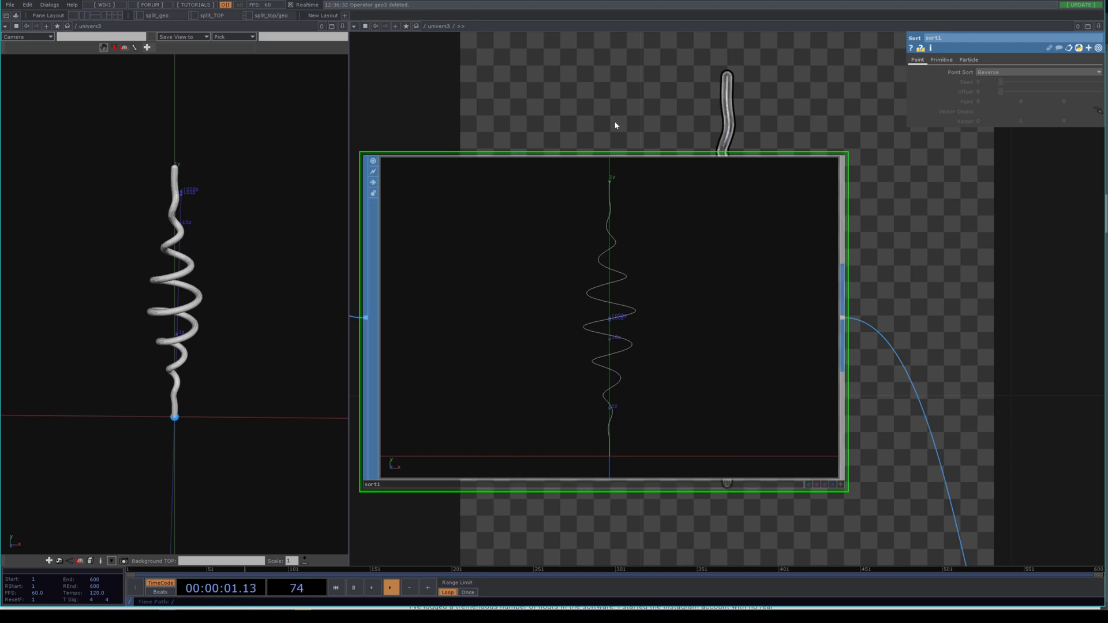
pyautogui.scroll(-10, 885, 341)
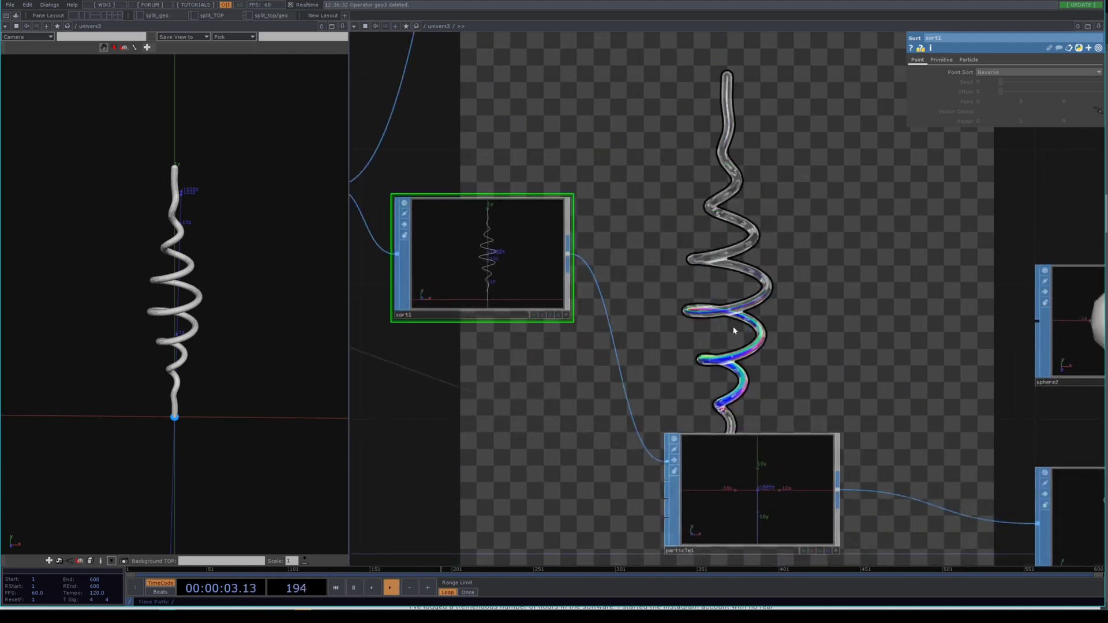
# Insert a Level TOP between edge1 and over1, and space the edge1 and level1 nodes apart
pyautogui.scroll(-10, 771, 337)
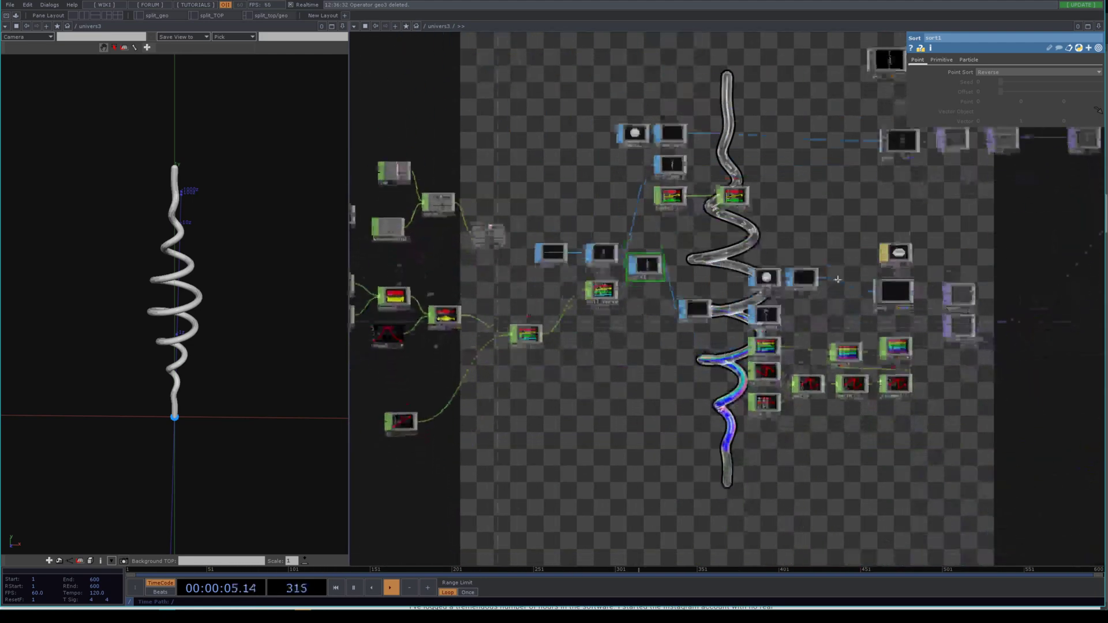
pyautogui.scroll(10, 878, 264)
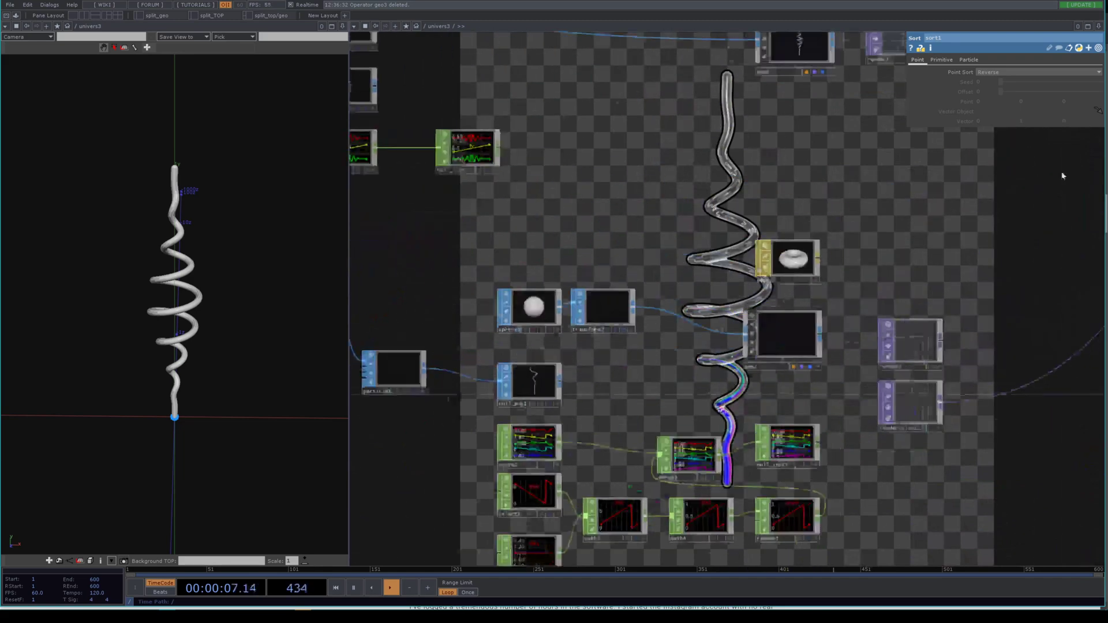
pyautogui.scroll(-5, 771, 254)
pyautogui.scroll(8, 791, 129)
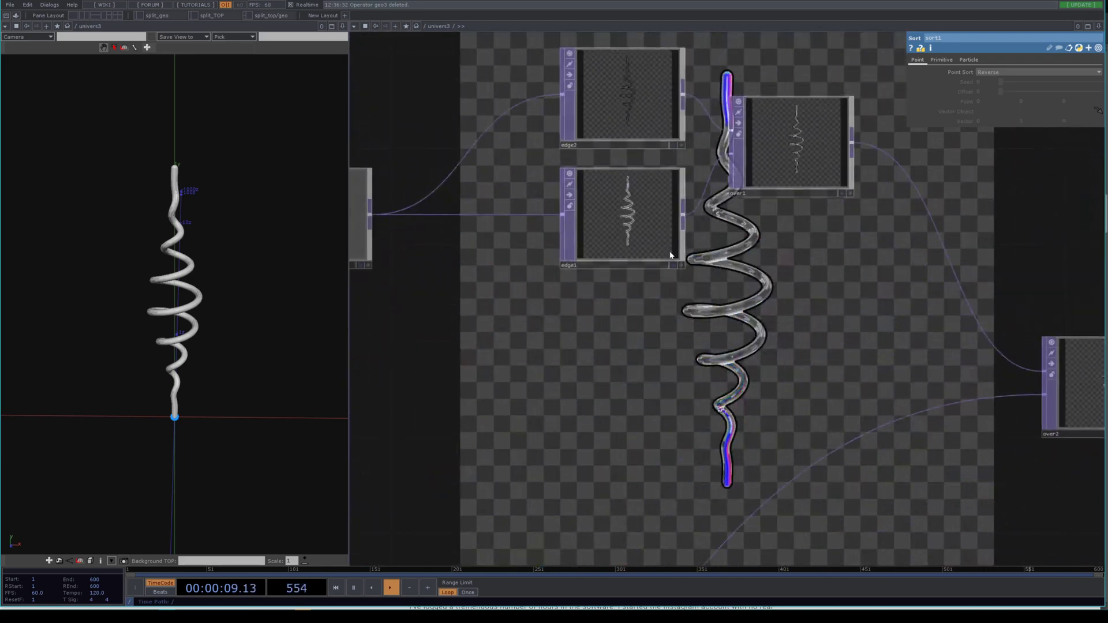
pyautogui.rightClick(633, 217)
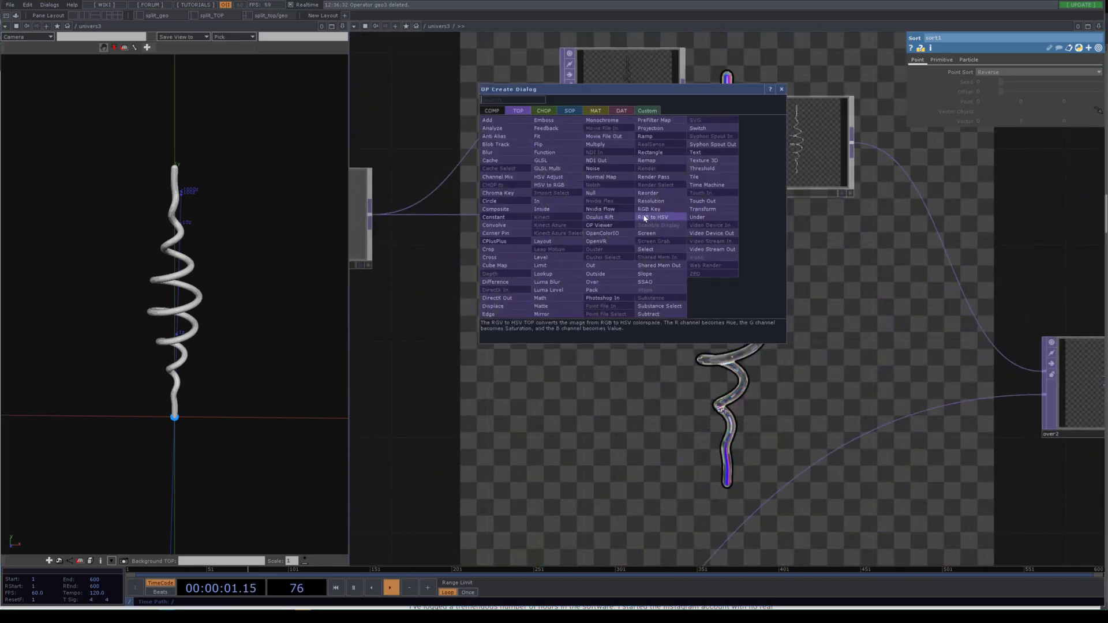
pyautogui.write('level')
pyautogui.press('Return')
pyautogui.click(645, 218)
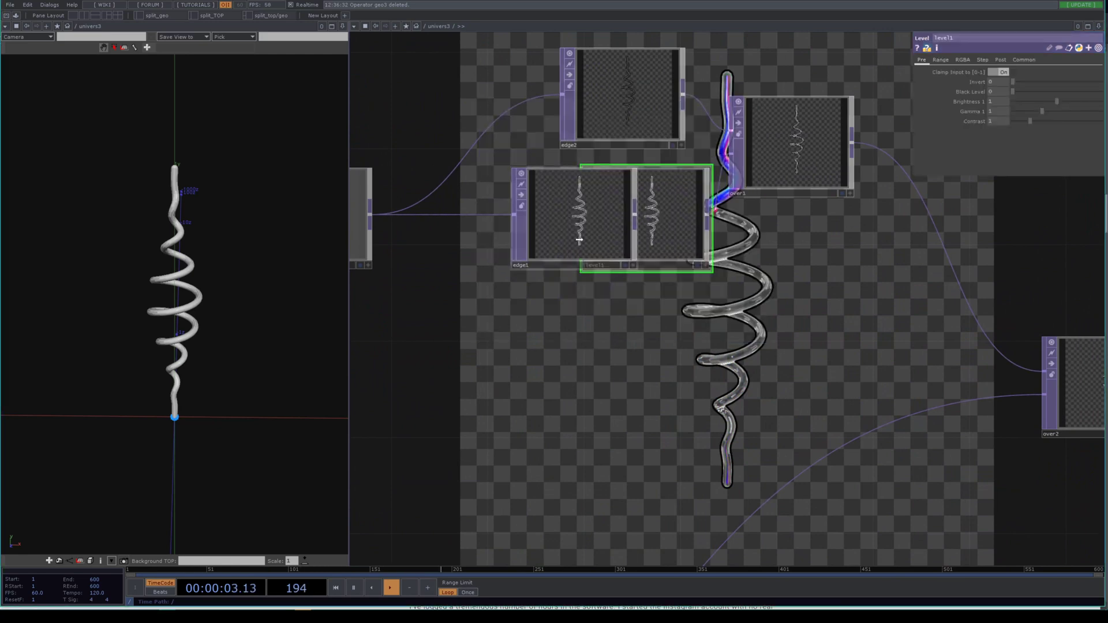
pyautogui.moveTo(578, 237); pyautogui.dragTo(507, 261)
pyautogui.moveTo(672, 230); pyautogui.dragTo(668, 257)
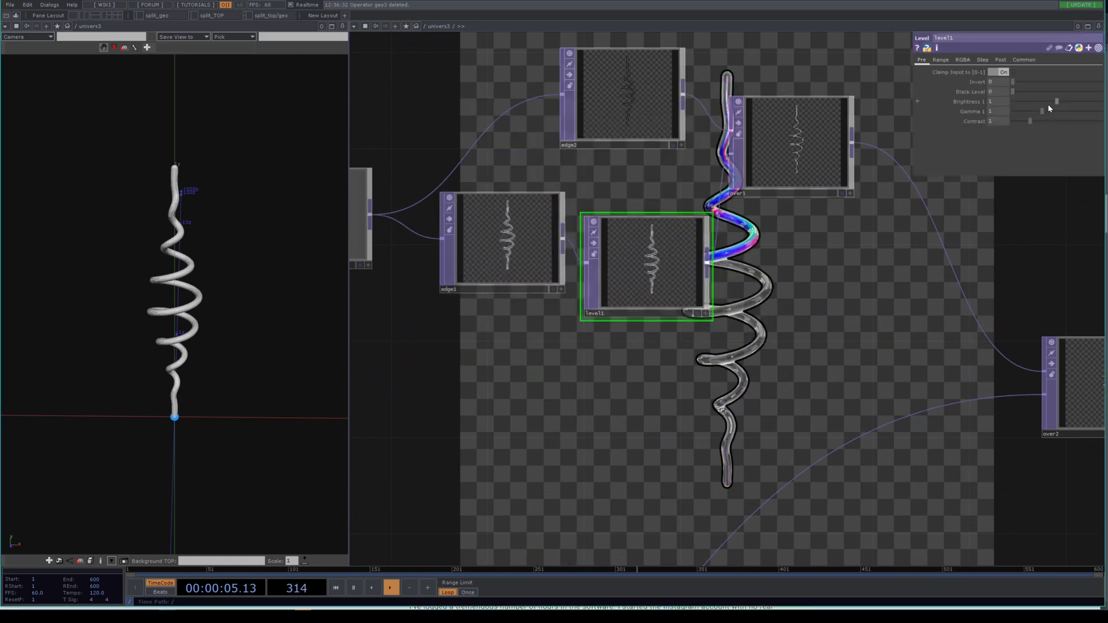
# Try a Brightness 1 of 0.48 on level1, then undo the change
pyautogui.moveTo(1051, 101); pyautogui.dragTo(1034, 102)
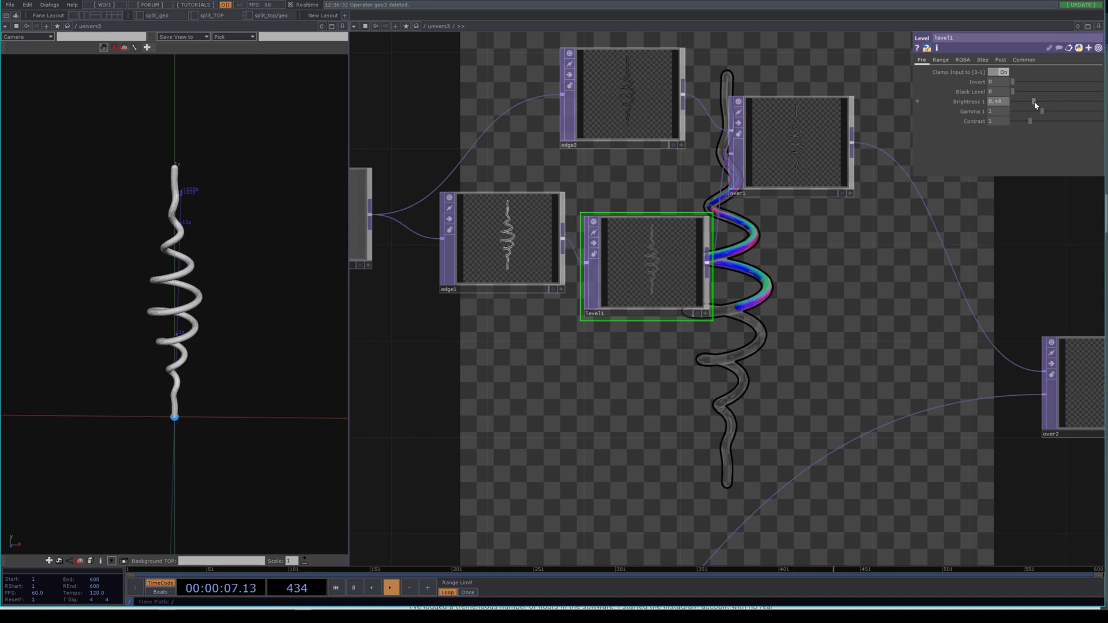
pyautogui.moveTo(832, 271); pyautogui.dragTo(712, 140)
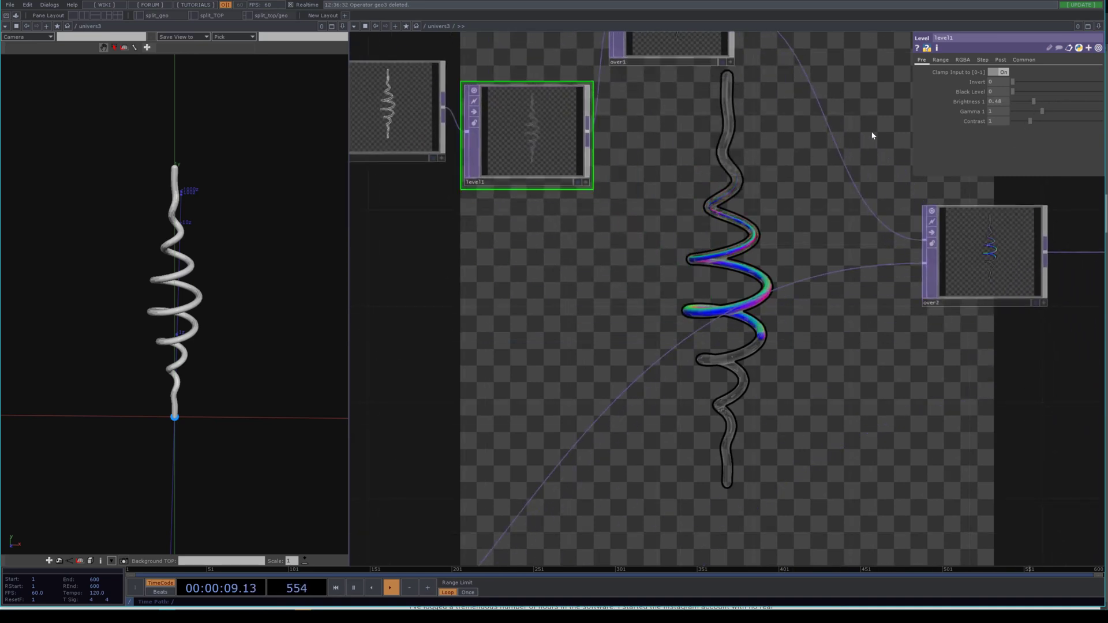
pyautogui.hotkey('ctrl', 'z')
# Set level1's Gamma 1 to 0.66 and Contrast to 1.29 to darken the spiral's inner edges
pyautogui.moveTo(1042, 111); pyautogui.dragTo(1033, 113)
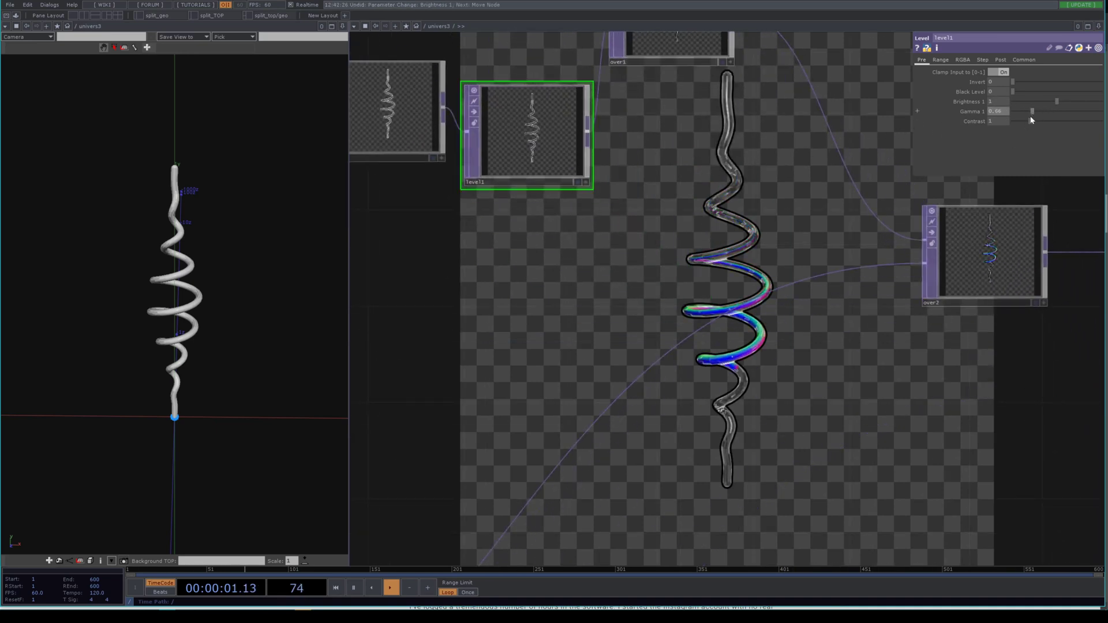
pyautogui.moveTo(786, 369); pyautogui.dragTo(783, 292)
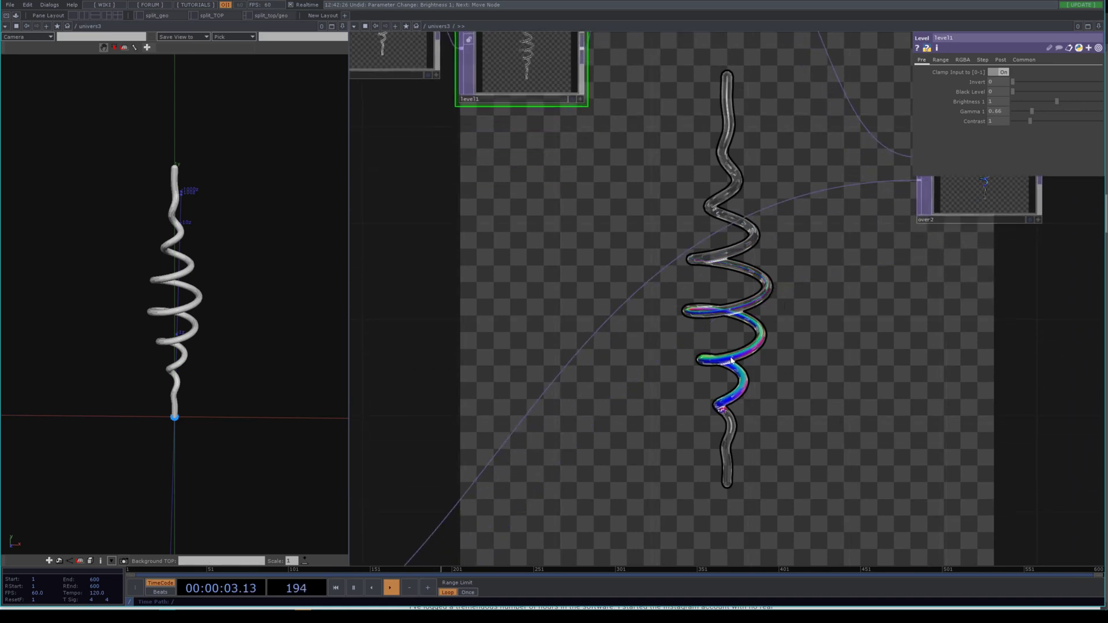
pyautogui.moveTo(693, 169); pyautogui.dragTo(700, 246)
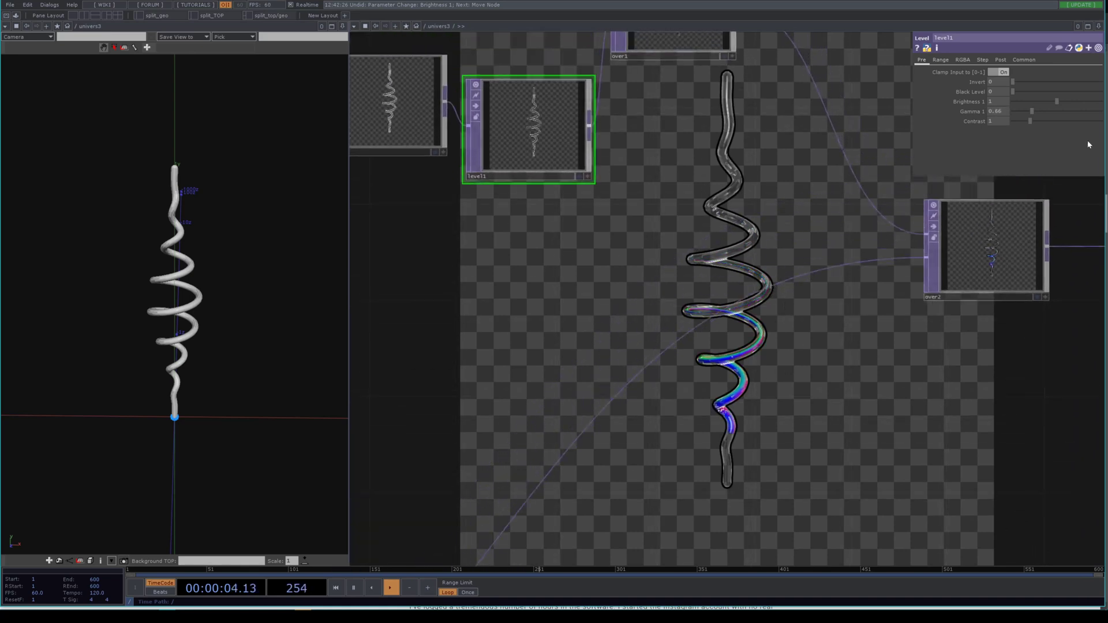
pyautogui.click(1037, 120)
pyautogui.moveTo(650, 234); pyautogui.dragTo(613, 260)
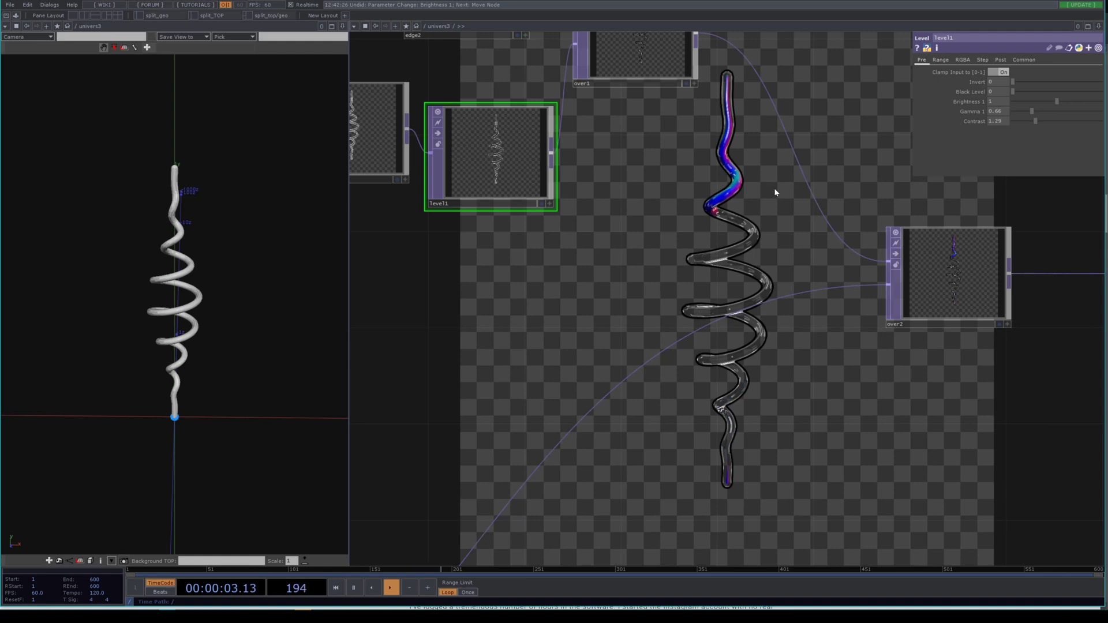
# Set particle1's Birth to 500 after trying 200, and set its Life Expect to 2
pyautogui.moveTo(520, 228); pyautogui.dragTo(733, 248)
pyautogui.scroll(-3, 733, 248)
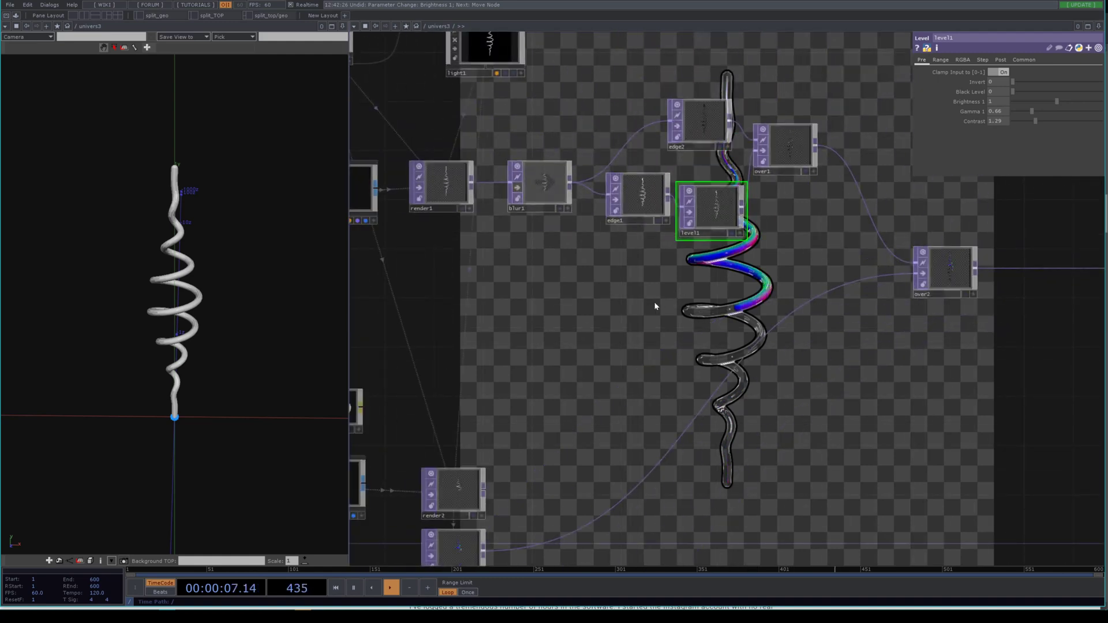
pyautogui.scroll(-2, 705, 309)
pyautogui.moveTo(628, 316); pyautogui.dragTo(718, 263)
pyautogui.scroll(-4, 719, 263)
pyautogui.moveTo(458, 342); pyautogui.dragTo(611, 331)
pyautogui.scroll(4, 611, 331)
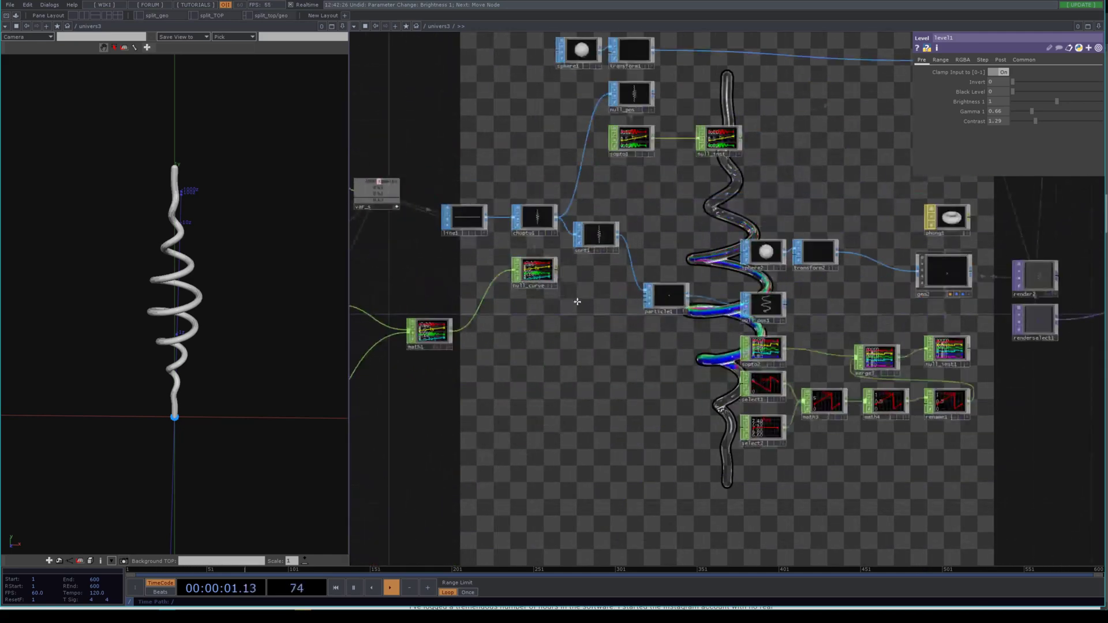
pyautogui.moveTo(600, 219); pyautogui.dragTo(622, 274)
pyautogui.click(621, 282)
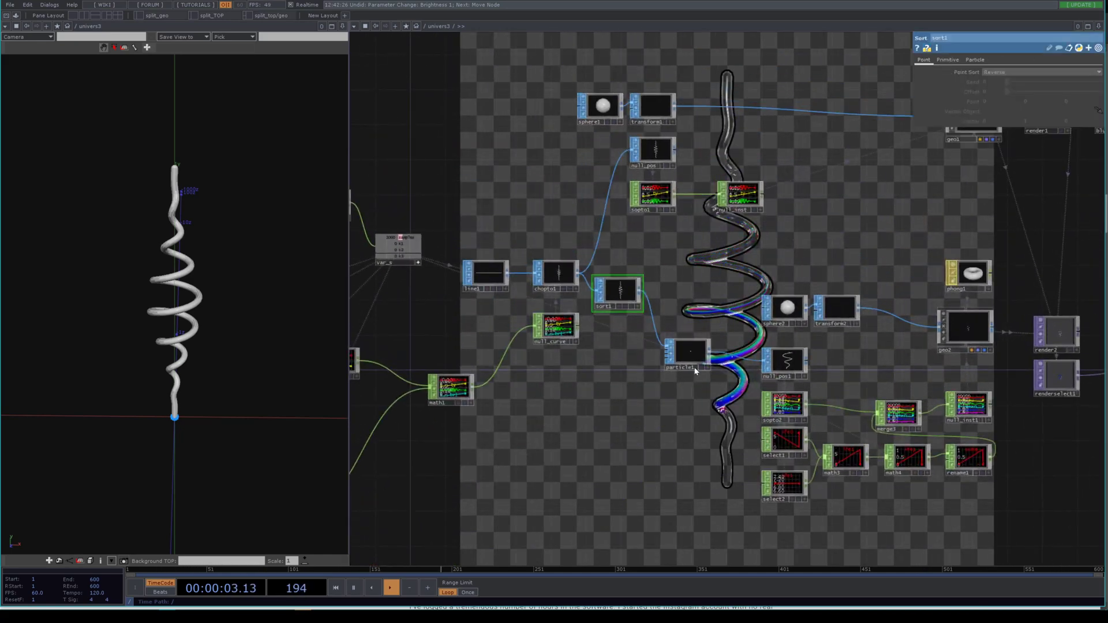
pyautogui.click(694, 368)
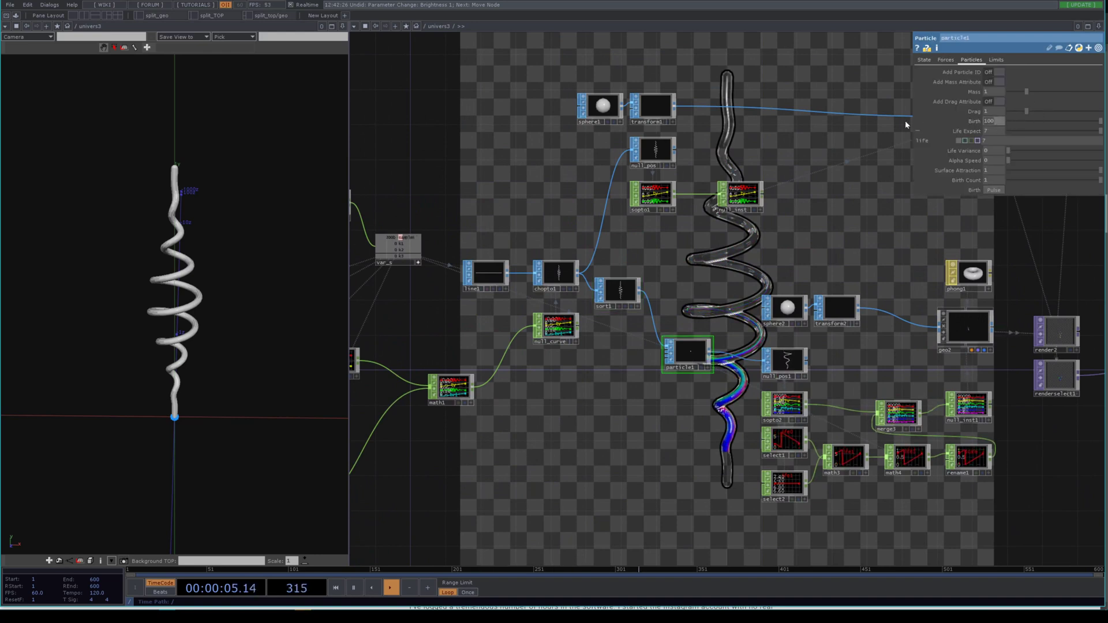
pyautogui.write('200')
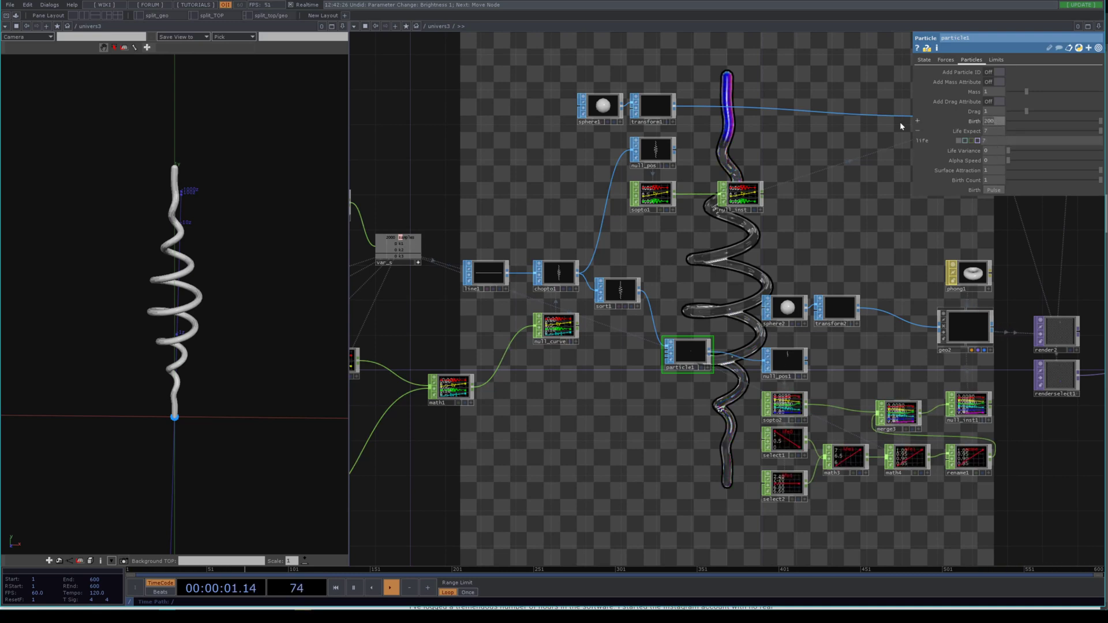
pyautogui.write('500')
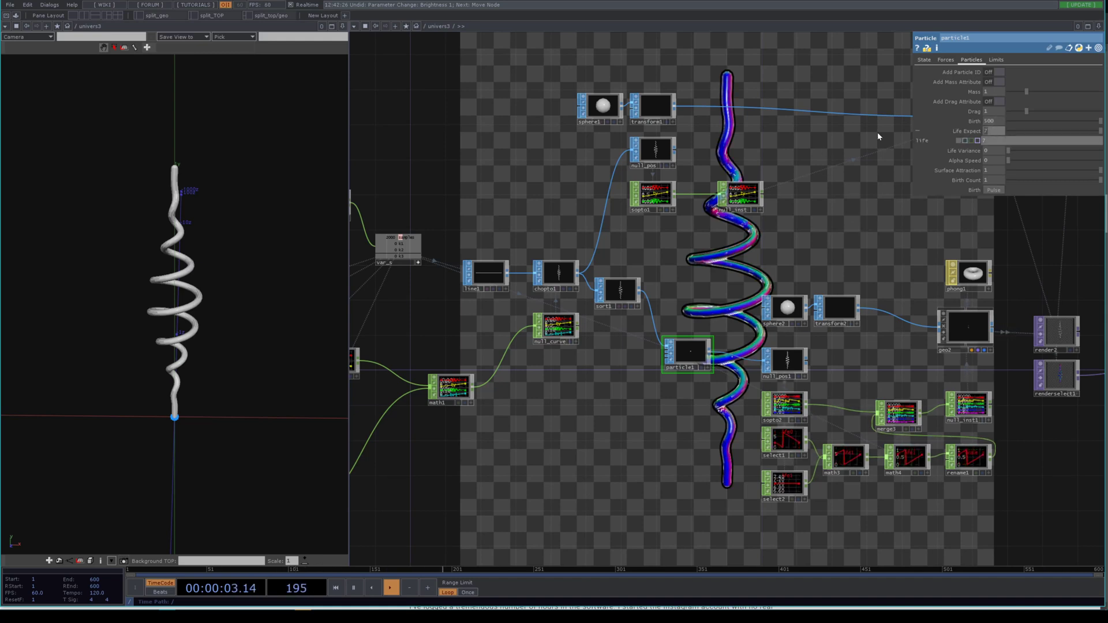
pyautogui.write('2')
pyautogui.press('Return')
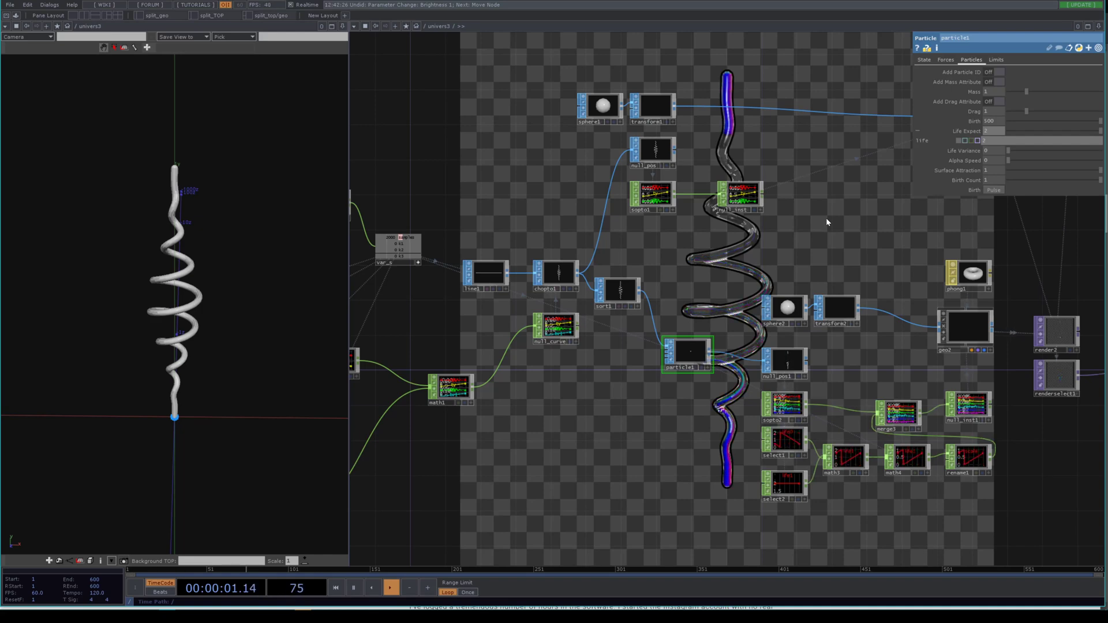
# Swap over2's input order so renderselect1 feeds the first input and over1 the second
pyautogui.moveTo(826, 222); pyautogui.dragTo(684, 166)
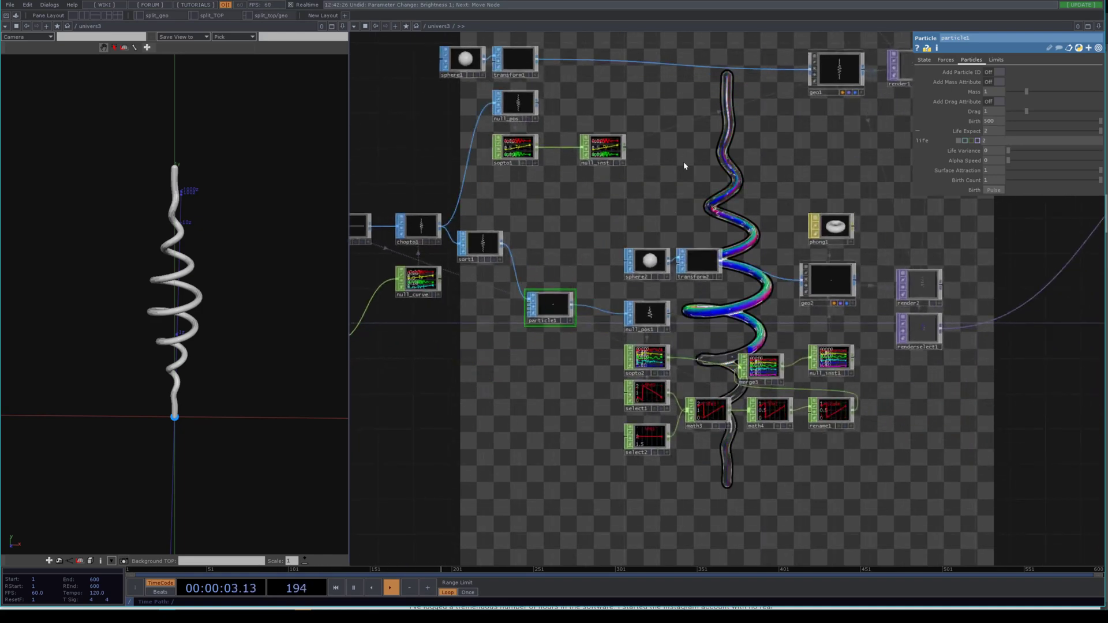
pyautogui.scroll(-2, 767, 199)
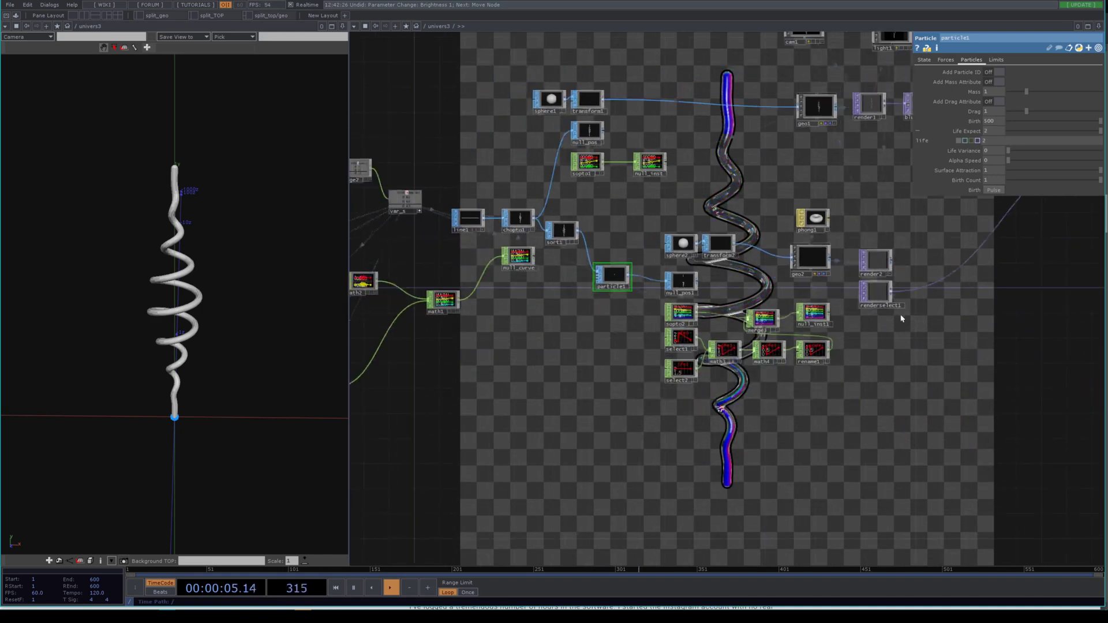
pyautogui.moveTo(902, 319); pyautogui.dragTo(657, 401)
pyautogui.scroll(2, 872, 235)
pyautogui.moveTo(871, 235); pyautogui.dragTo(781, 311)
pyautogui.scroll(4, 781, 311)
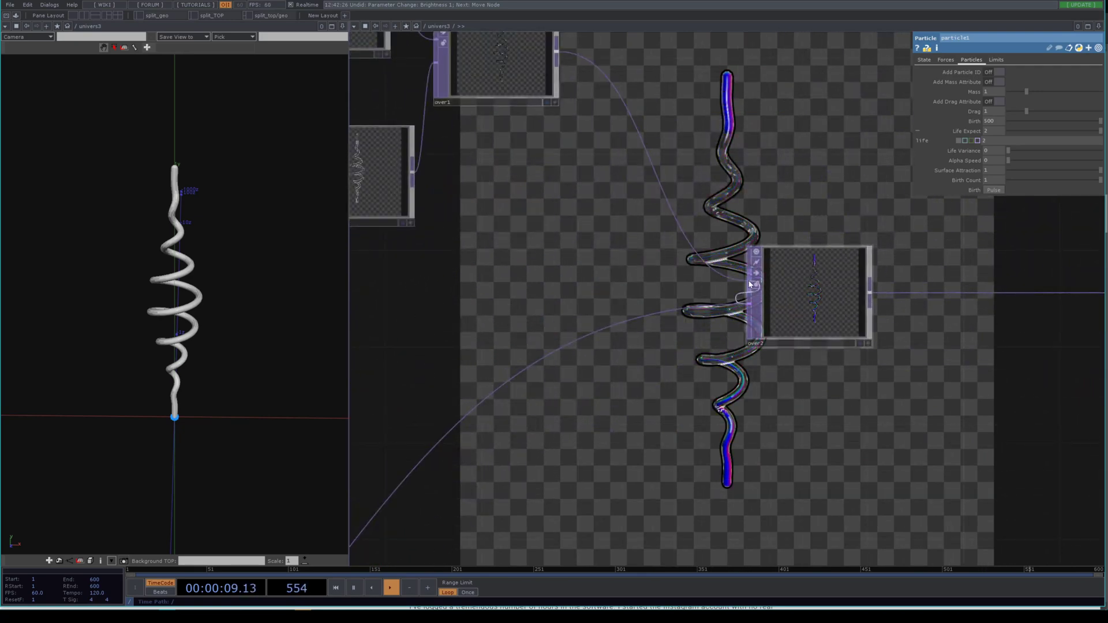
pyautogui.moveTo(748, 304); pyautogui.dragTo(737, 321)
pyautogui.hotkey('ctrl', 'z')
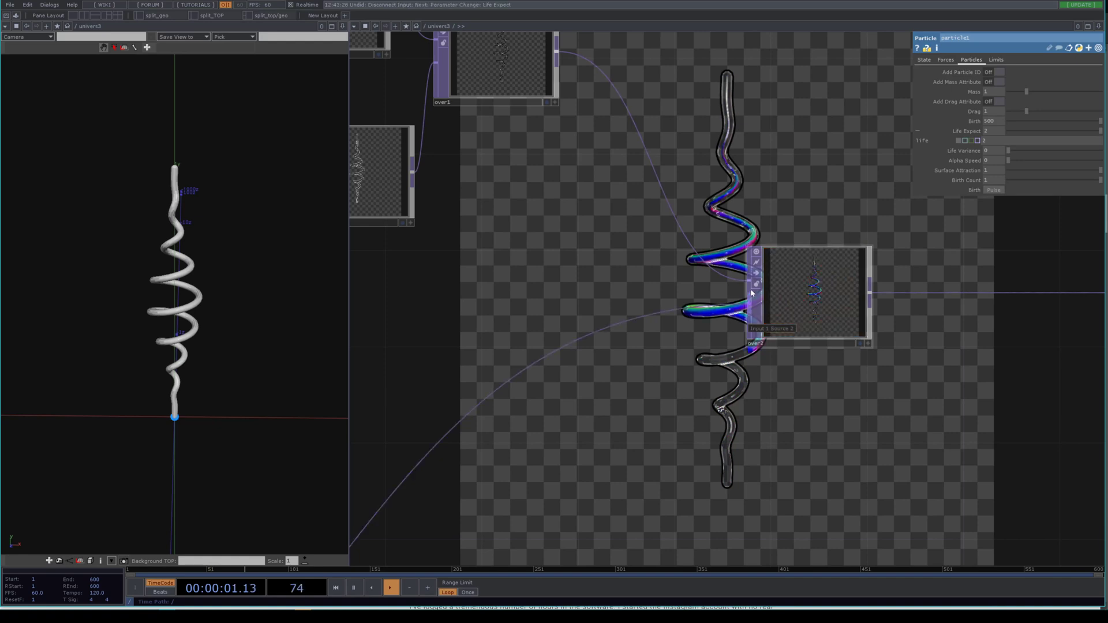
pyautogui.scroll(5, 721, 321)
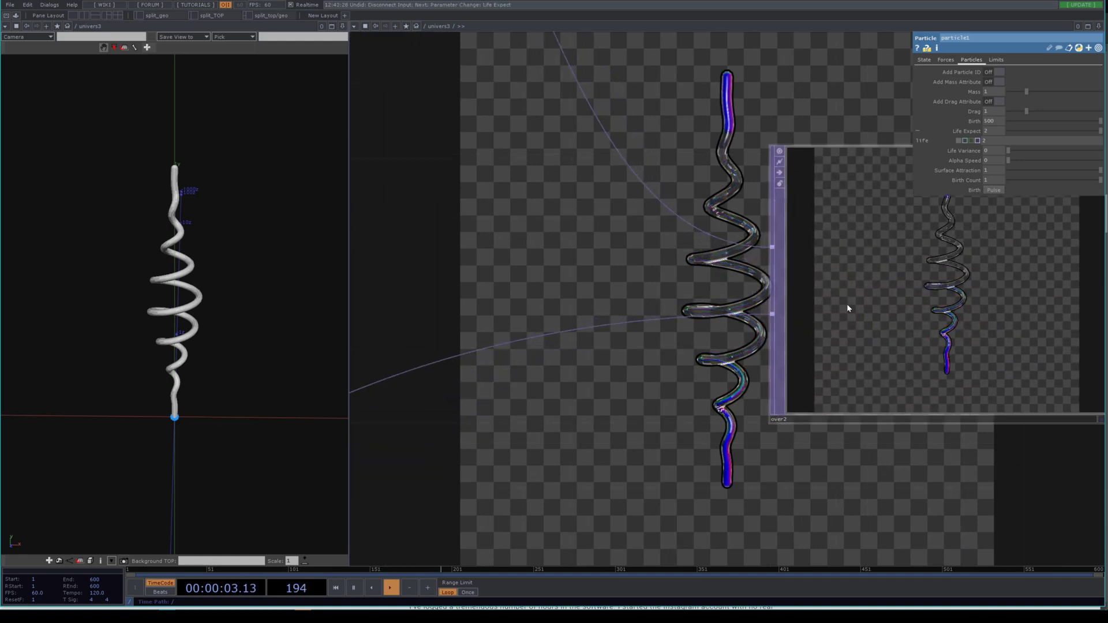
pyautogui.click(846, 305)
pyautogui.moveTo(772, 314); pyautogui.dragTo(772, 247)
pyautogui.scroll(-3, 732, 279)
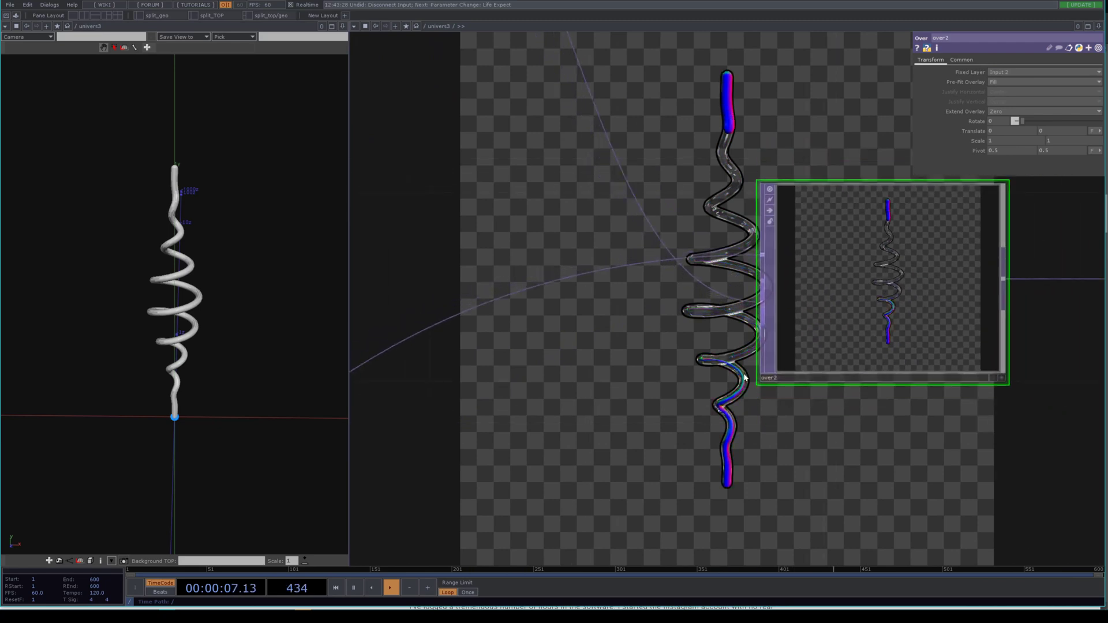
# Review the node network from over2 and bg back through the spiral and particle branches
pyautogui.moveTo(725, 425); pyautogui.dragTo(793, 257)
pyautogui.scroll(-5, 889, 312)
pyautogui.moveTo(655, 338); pyautogui.dragTo(764, 284)
pyautogui.scroll(-2, 753, 309)
pyautogui.scroll(-2, 764, 284)
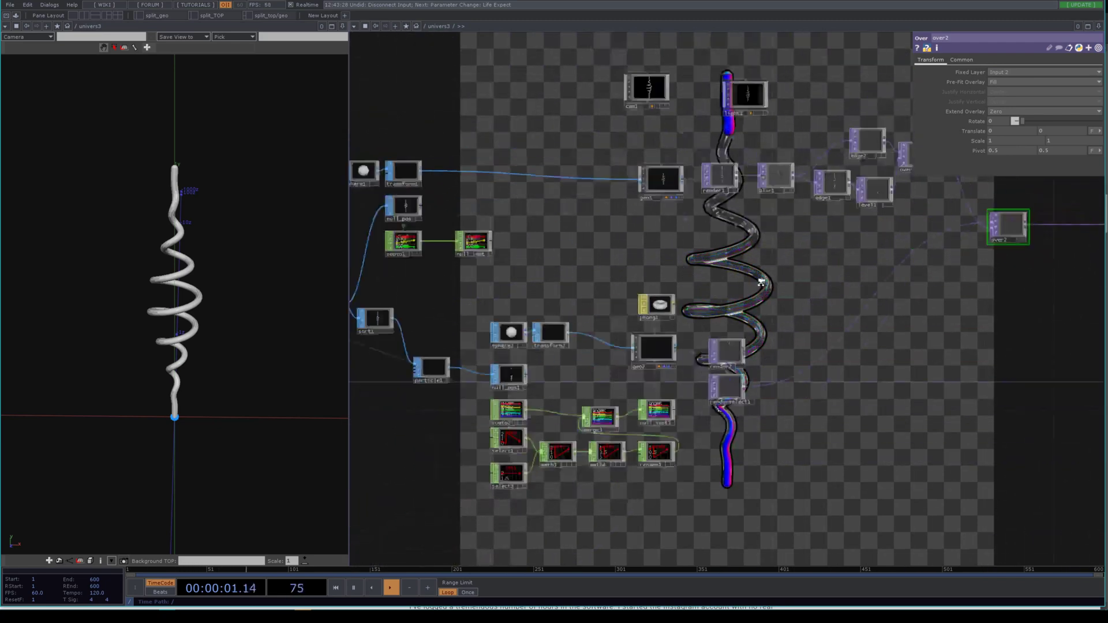
pyautogui.scroll(-4, 837, 209)
pyautogui.moveTo(790, 237); pyautogui.dragTo(677, 176)
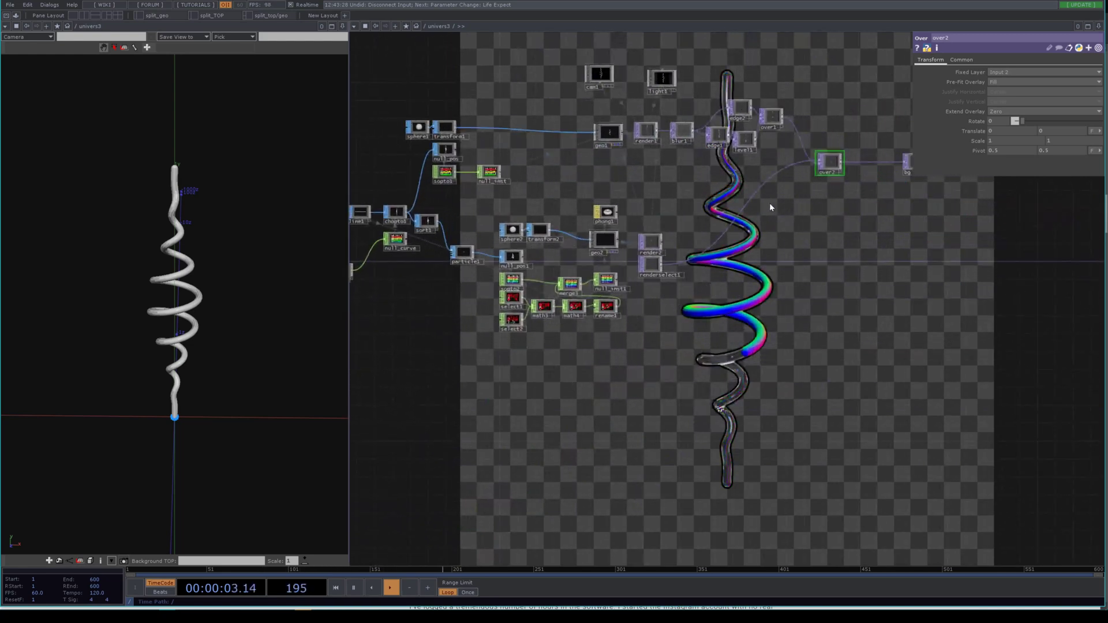
pyautogui.moveTo(738, 302); pyautogui.dragTo(769, 297)
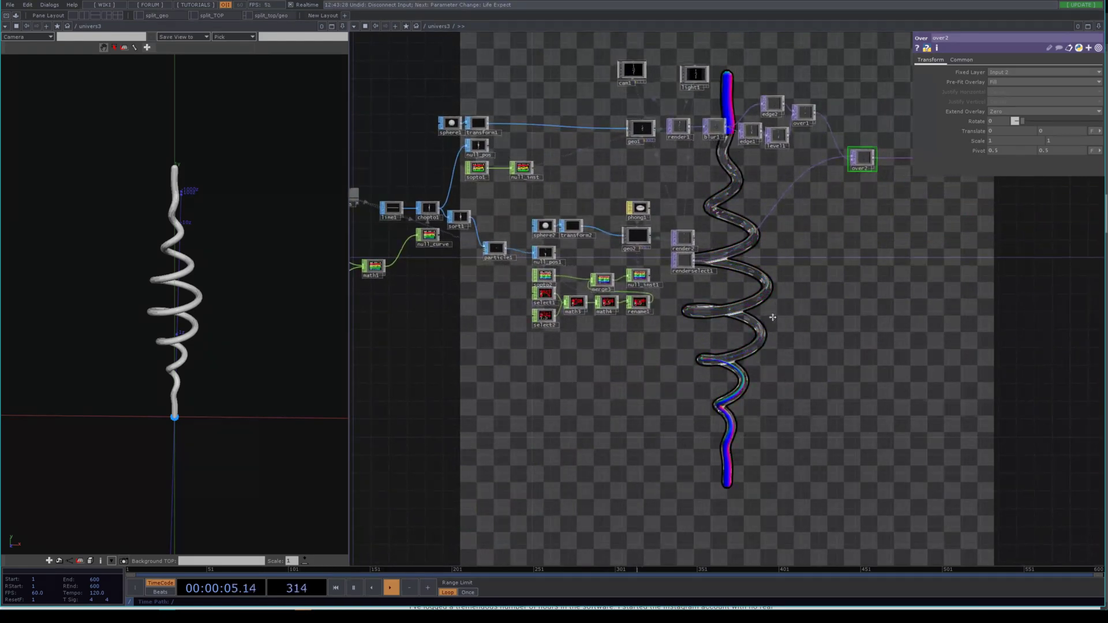
pyautogui.moveTo(711, 213); pyautogui.dragTo(716, 310)
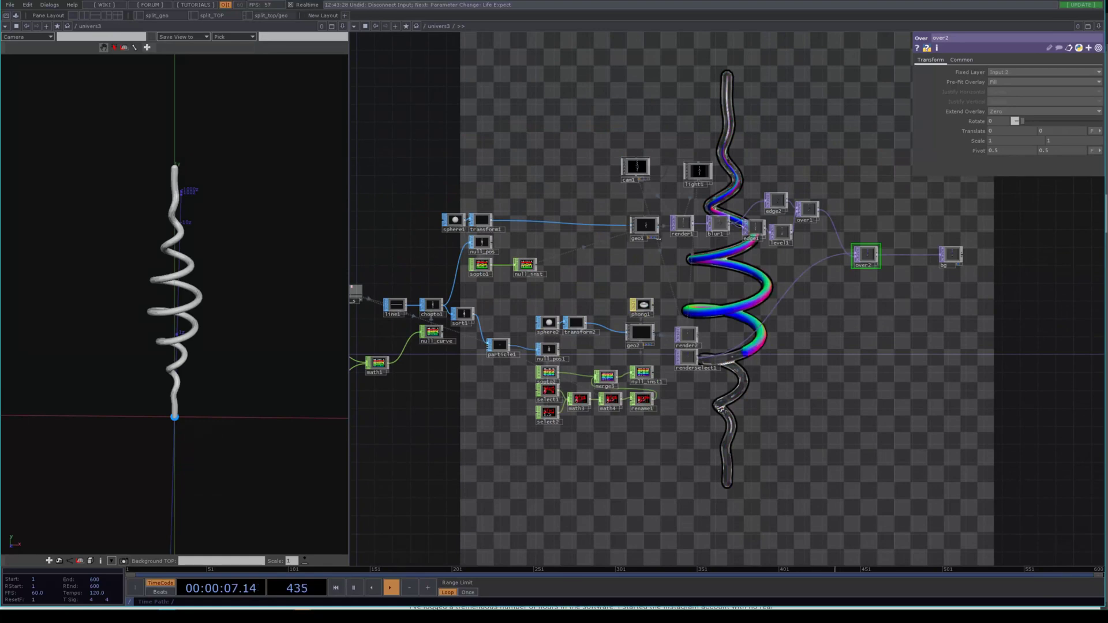
pyautogui.scroll(5, 681, 330)
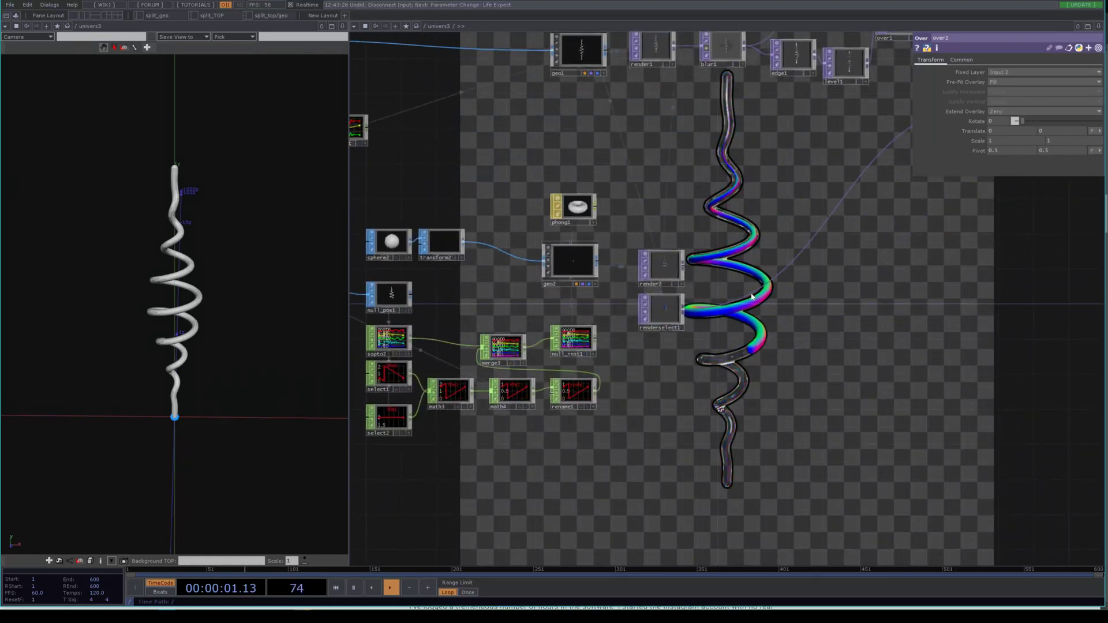
# Set particle1's Turbulence to 0.03 on all three axes after trying 0.5, and lower its Turb Period to 0.001
pyautogui.moveTo(478, 271); pyautogui.dragTo(603, 263)
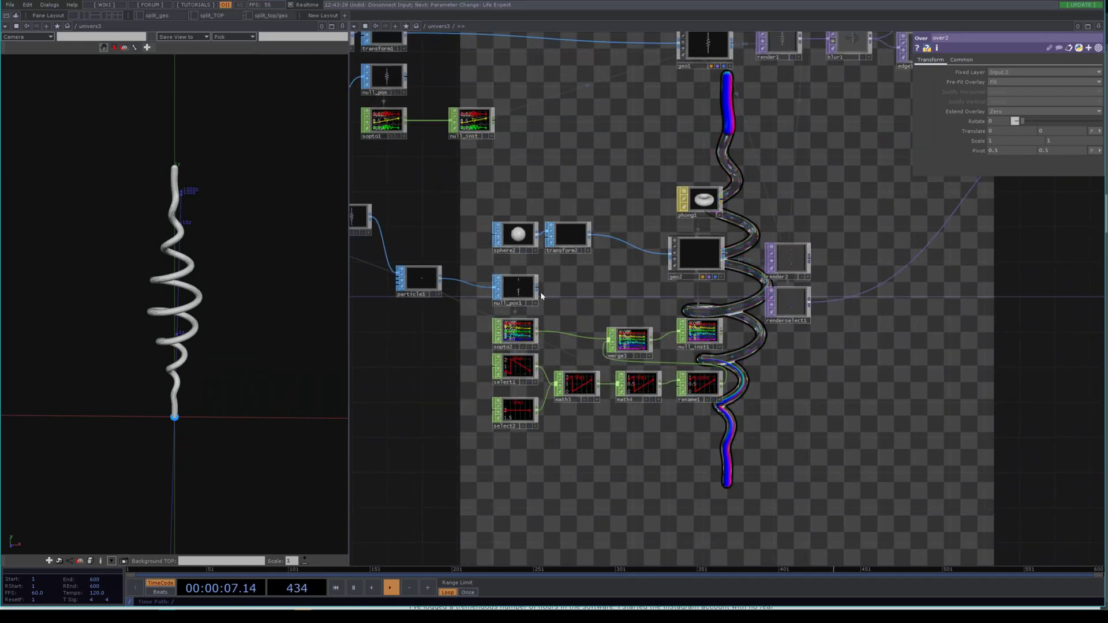
pyautogui.click(518, 283)
pyautogui.click(413, 289)
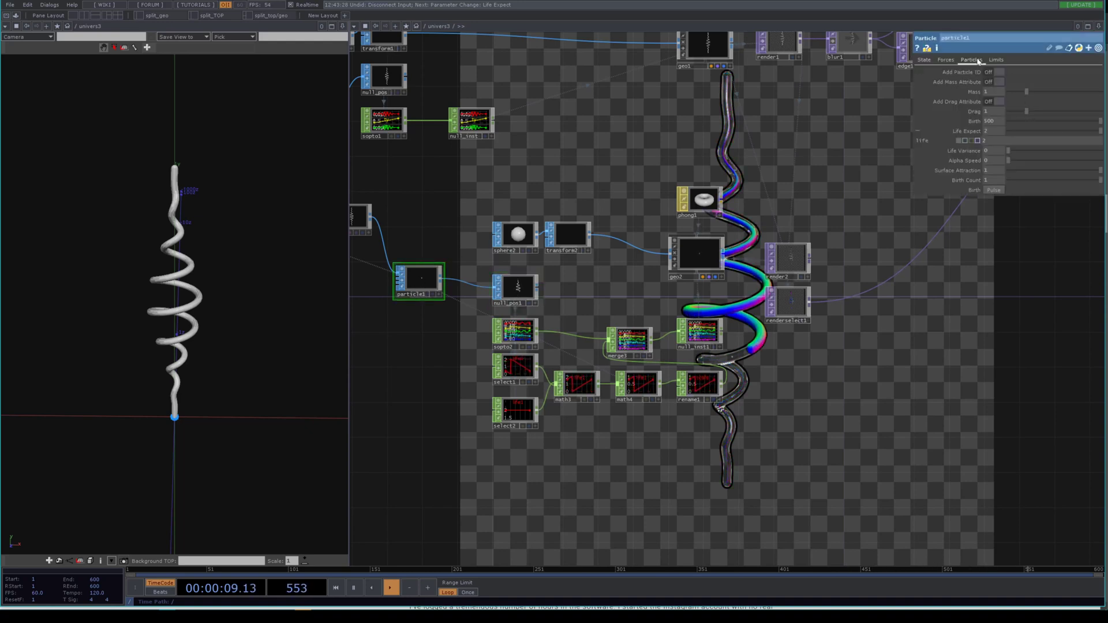
pyautogui.click(945, 59)
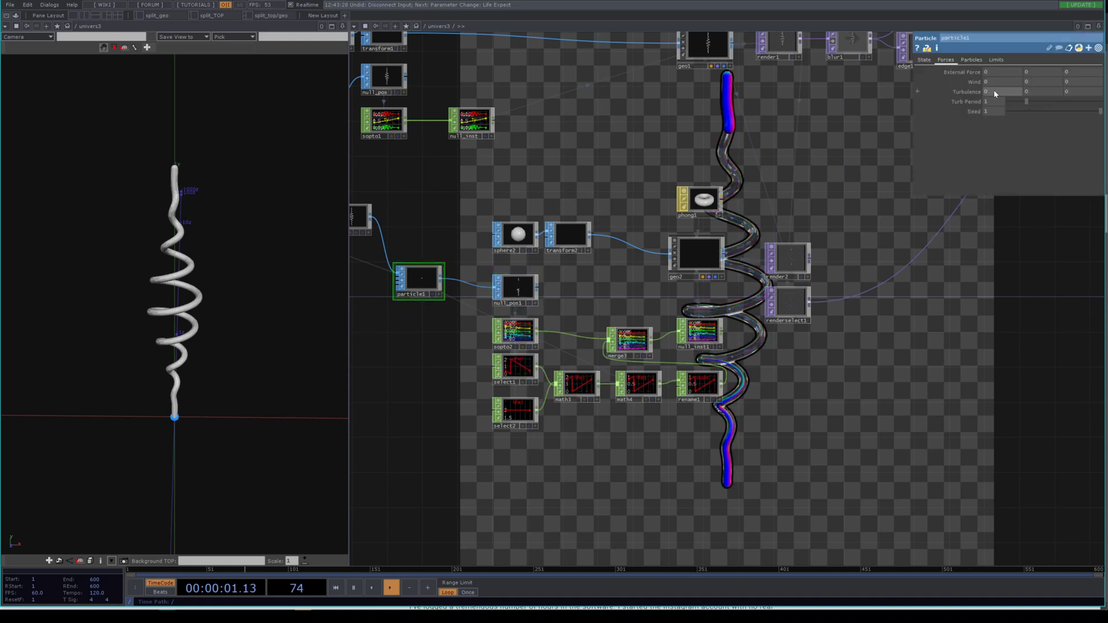
pyautogui.moveTo(974, 92); pyautogui.dragTo(975, 94, button='middle')
pyautogui.moveTo(975, 94)
pyautogui.mouseDown(button='middle')
pyautogui.moveTo(988, 95)
pyautogui.moveTo(967, 109)
pyautogui.mouseUp(button='middle')
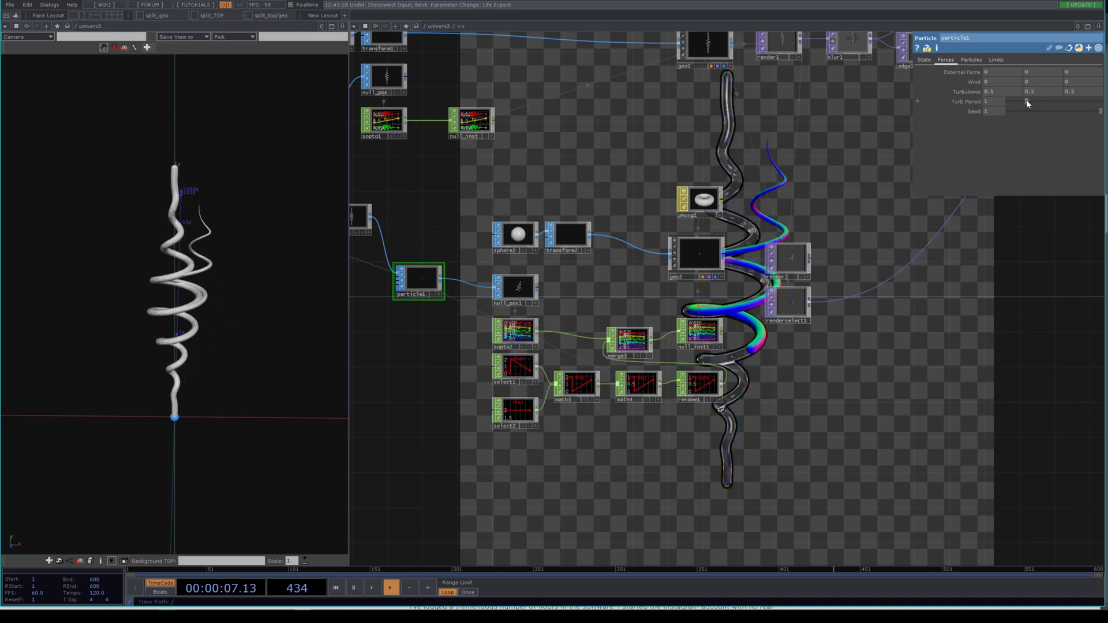
pyautogui.moveTo(1027, 102); pyautogui.dragTo(841, 139)
pyautogui.moveTo(889, 333); pyautogui.dragTo(760, 215)
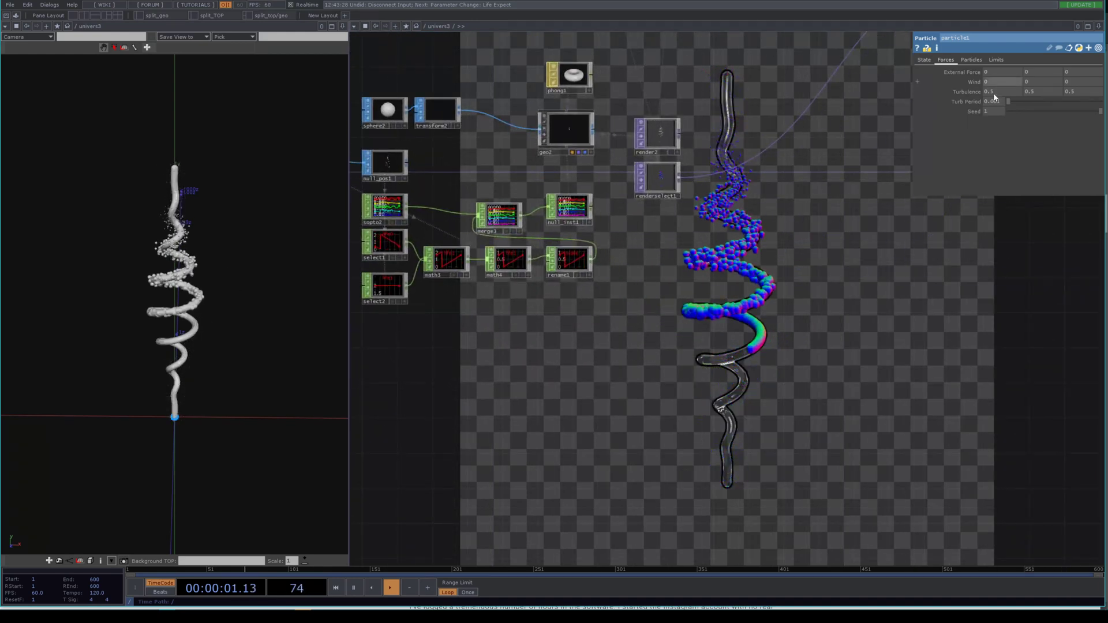
pyautogui.moveTo(981, 92)
pyautogui.mouseDown(button='middle')
pyautogui.moveTo(972, 79)
pyautogui.moveTo(983, 97)
pyautogui.mouseUp(button='middle')
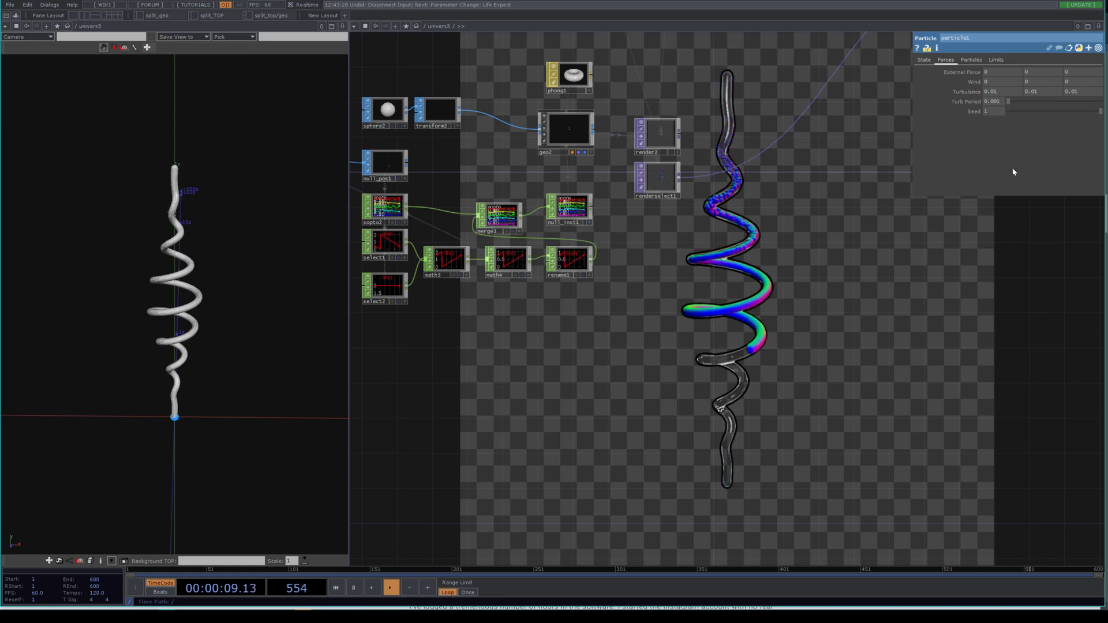
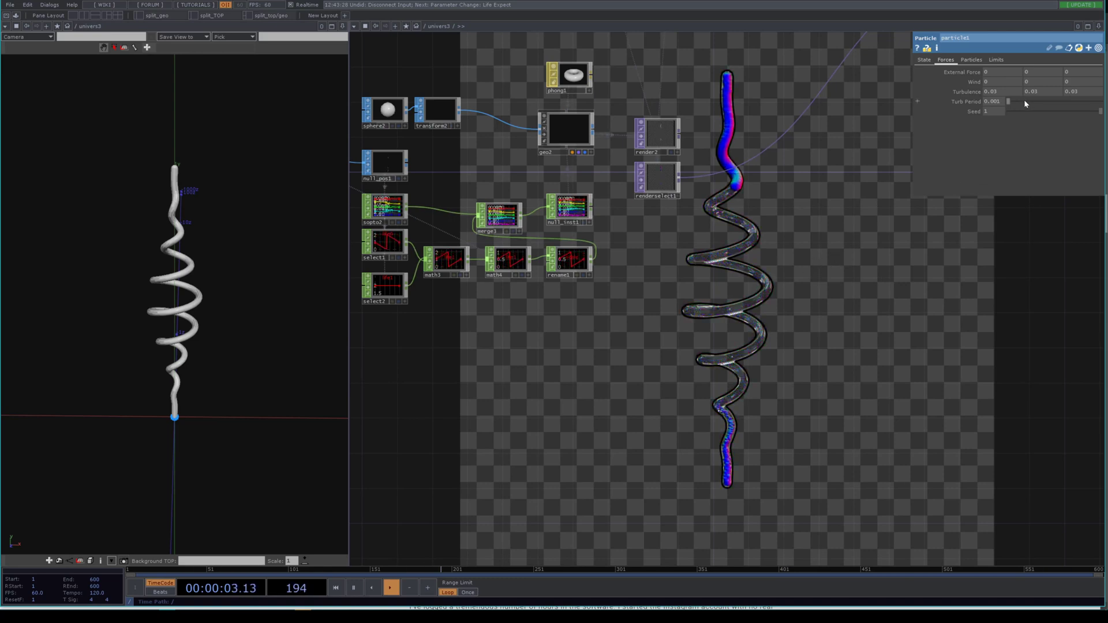
# Try a Turb Period of 5 on particle1, then return it to 0.001
pyautogui.click(993, 101)
pyautogui.write('5')
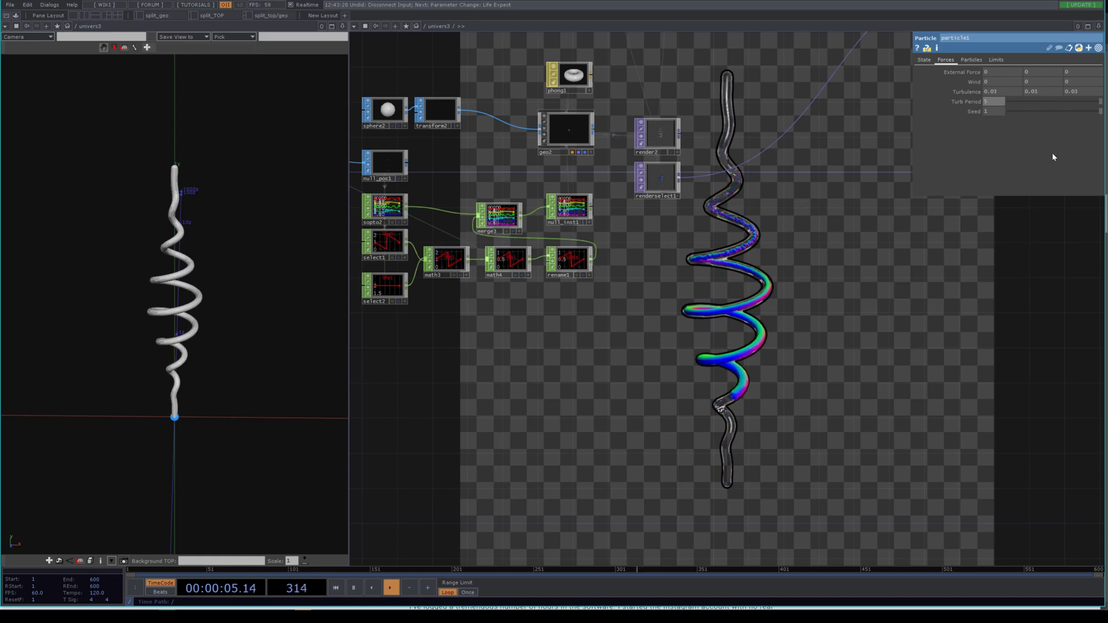
pyautogui.press('Return')
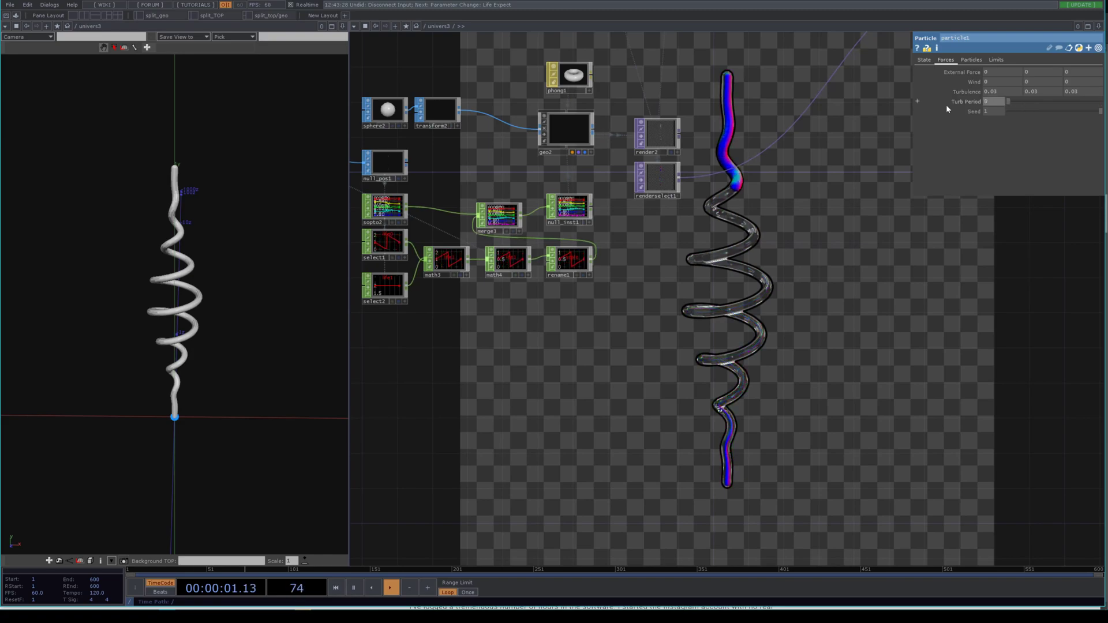
pyautogui.moveTo(974, 95); pyautogui.dragTo(975, 150, button='middle')
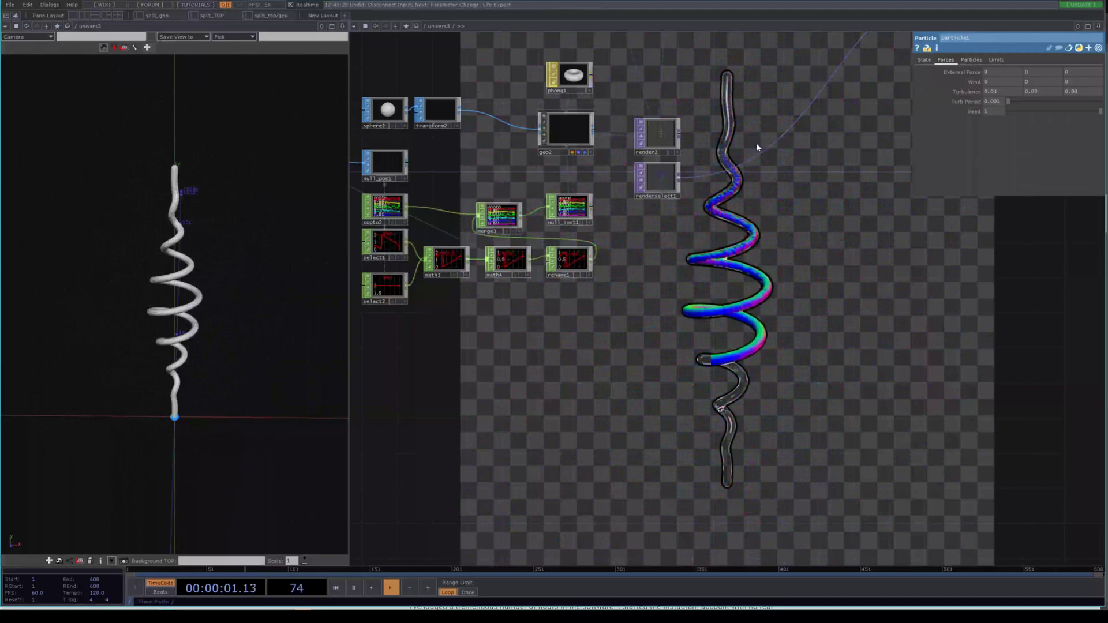
# Review the compositing end of the network, from the edge and level nodes through over2 to bg
pyautogui.moveTo(806, 287); pyautogui.dragTo(695, 269)
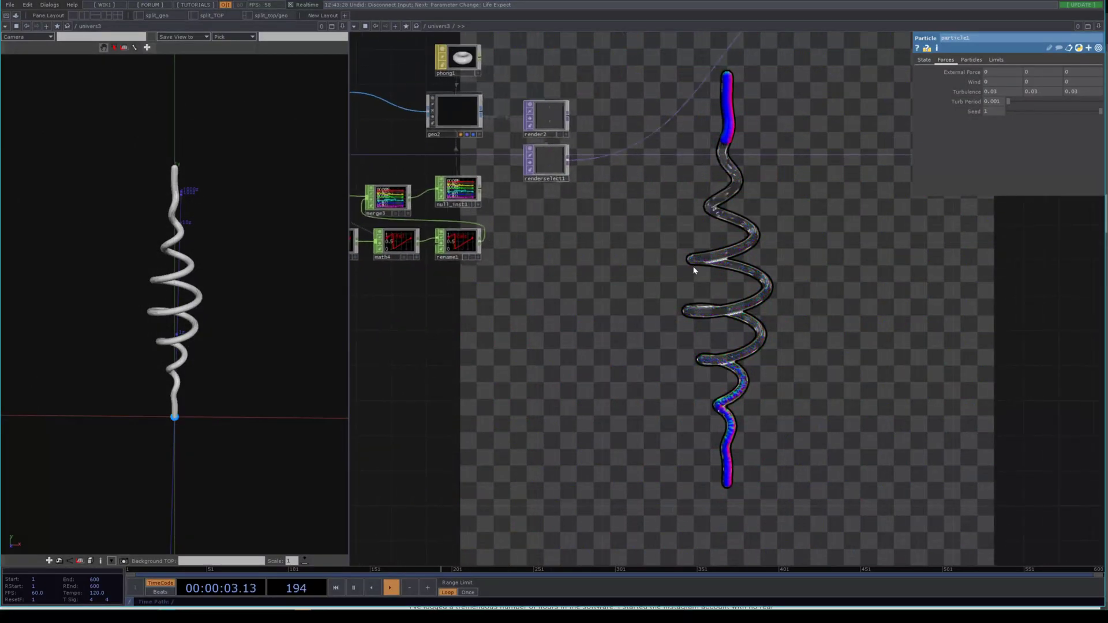
pyautogui.scroll(-5, 618, 208)
pyautogui.moveTo(581, 260); pyautogui.dragTo(549, 272)
pyautogui.scroll(2, 729, 92)
pyautogui.moveTo(761, 78); pyautogui.dragTo(586, 195)
pyautogui.scroll(3, 574, 288)
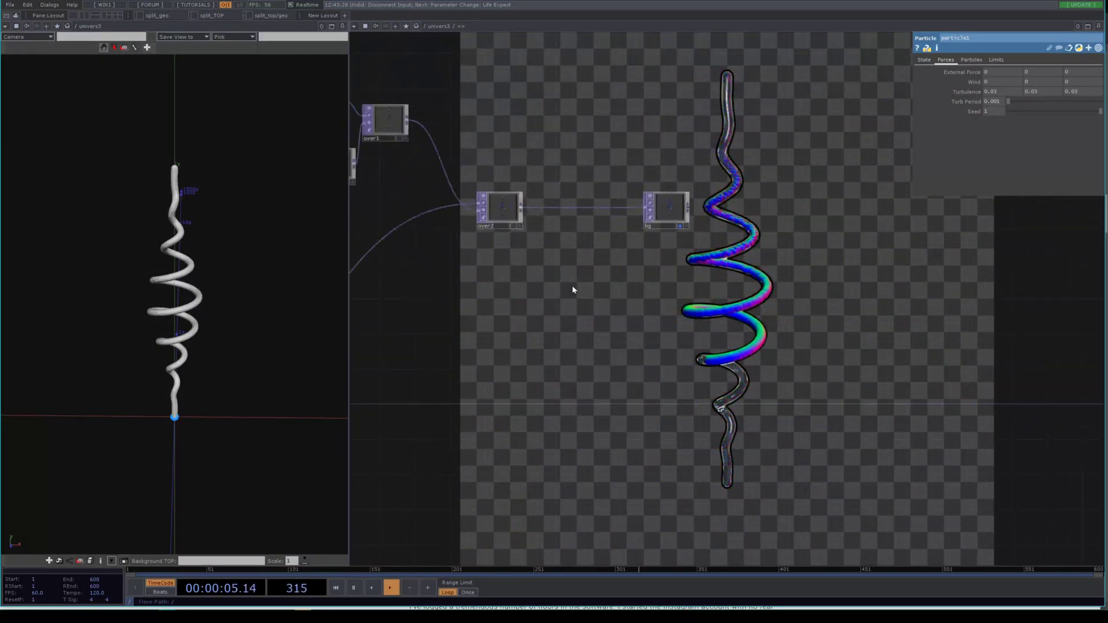
pyautogui.moveTo(517, 305); pyautogui.dragTo(705, 317)
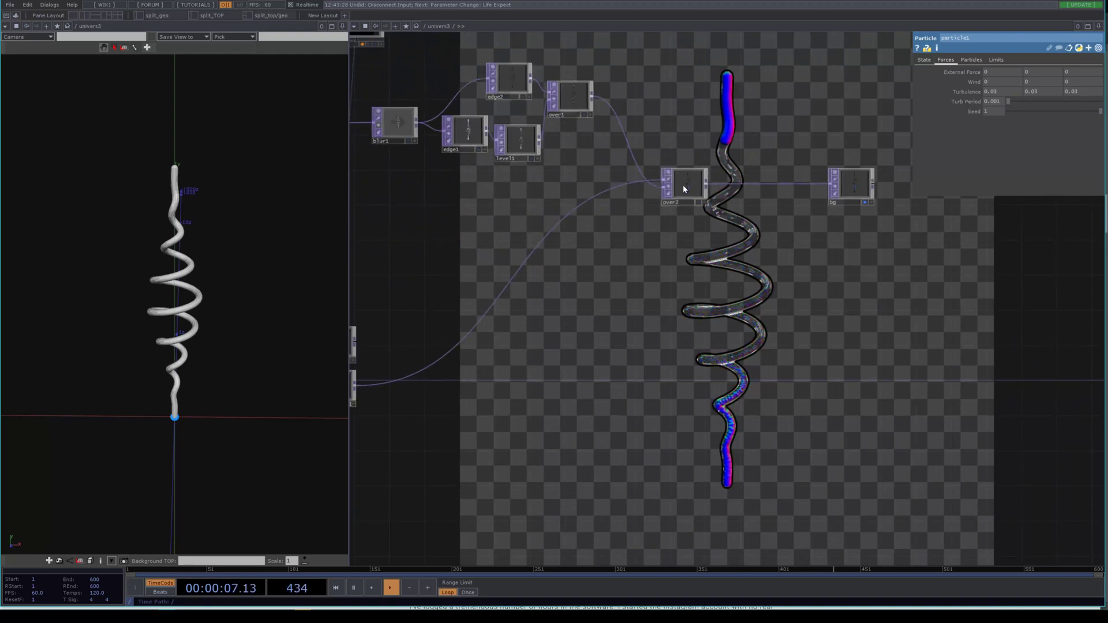
pyautogui.scroll(4, 721, 157)
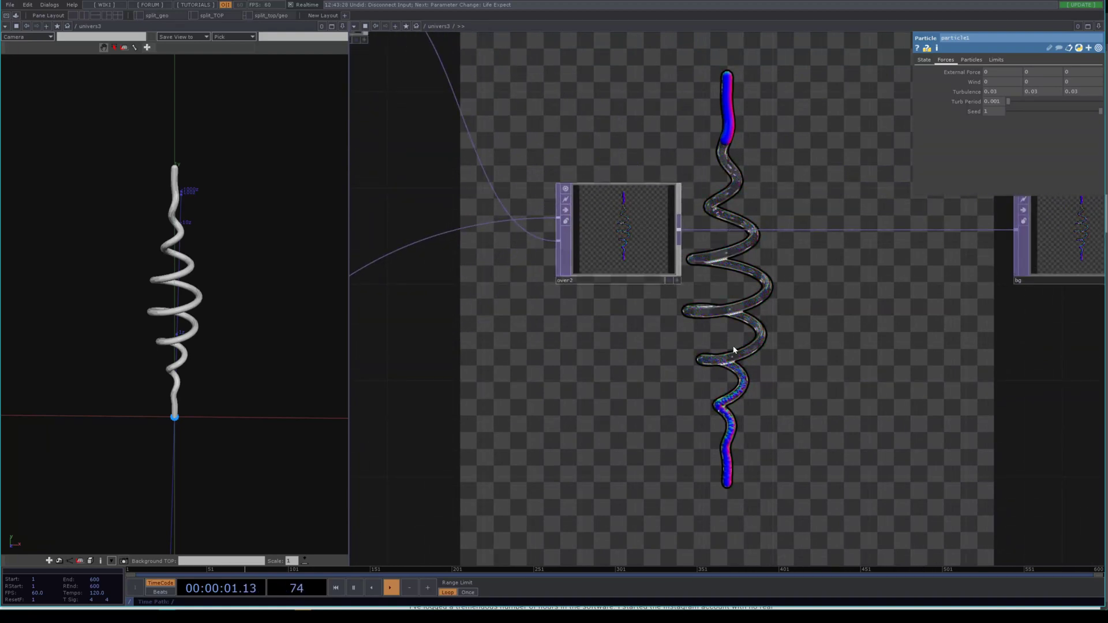
pyautogui.scroll(4, 673, 243)
pyautogui.scroll(-4, 671, 232)
pyautogui.moveTo(702, 322); pyautogui.dragTo(618, 394)
pyautogui.scroll(-4, 763, 346)
pyautogui.moveTo(701, 393); pyautogui.dragTo(514, 384)
pyautogui.moveTo(664, 321); pyautogui.dragTo(858, 320)
pyautogui.scroll(3, 706, 365)
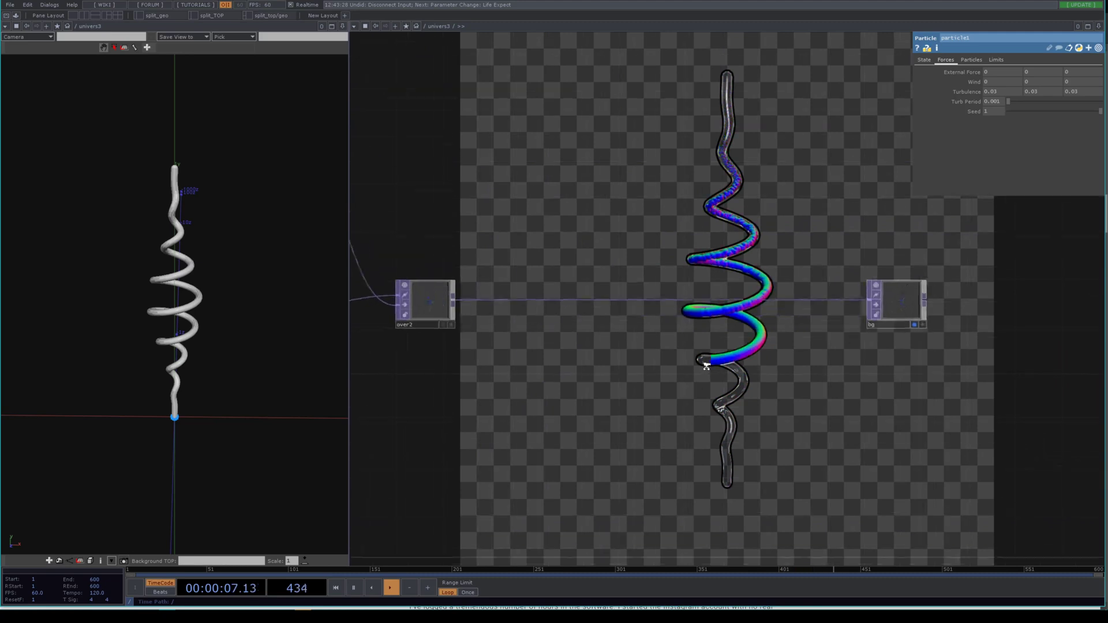
pyautogui.scroll(1, 708, 363)
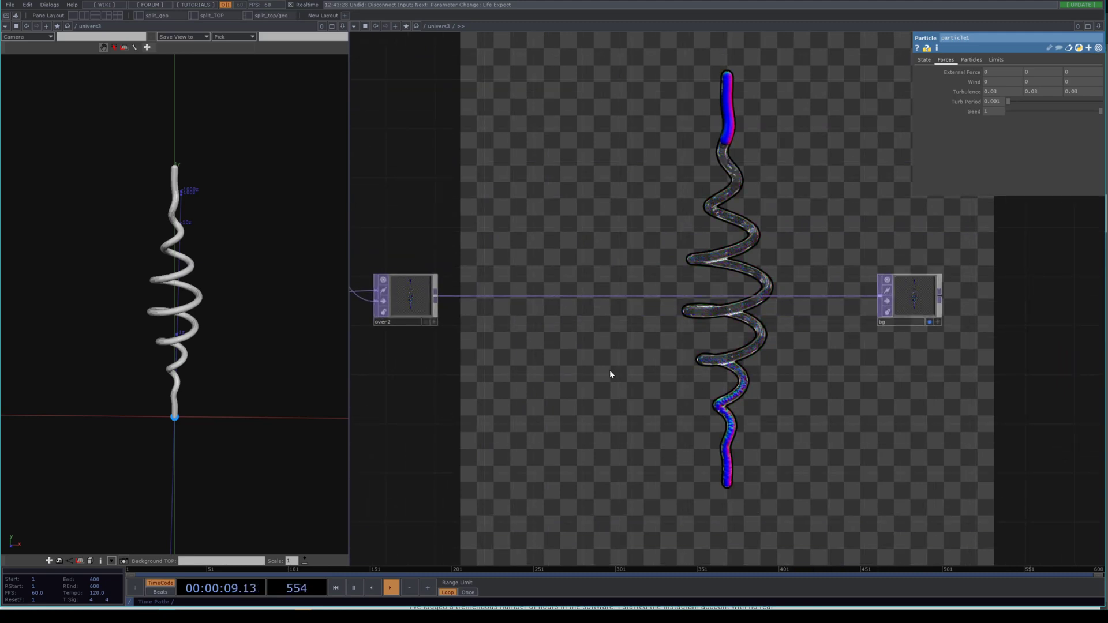
# Add a Circle TOP below over2 and turn on its Polygon option to make a triangle
pyautogui.moveTo(704, 272); pyautogui.dragTo(900, 251)
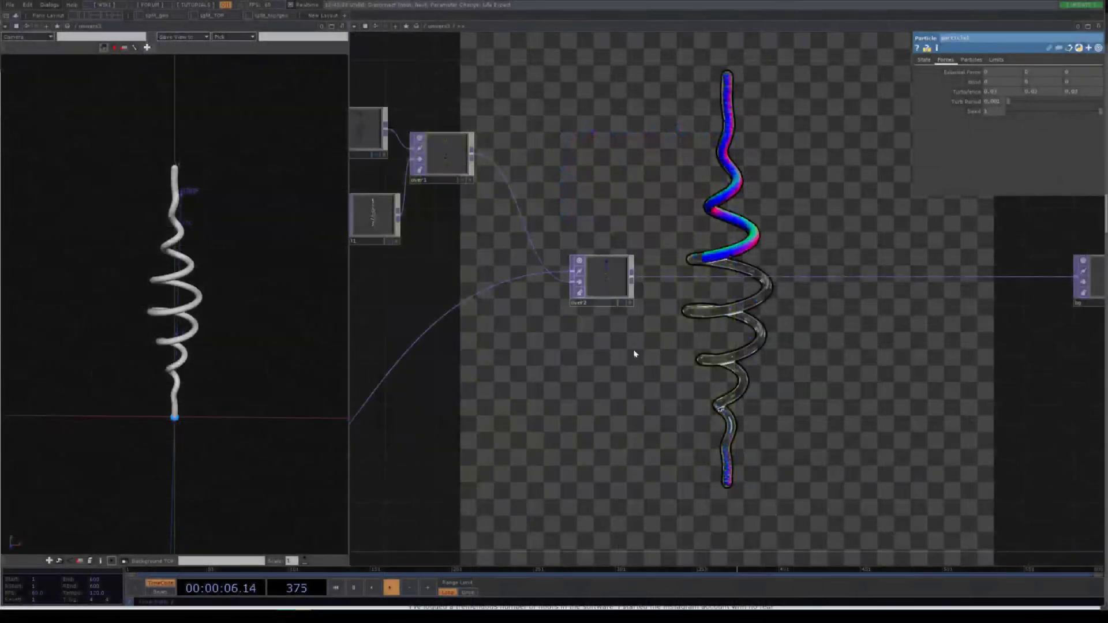
pyautogui.moveTo(805, 403); pyautogui.dragTo(924, 351)
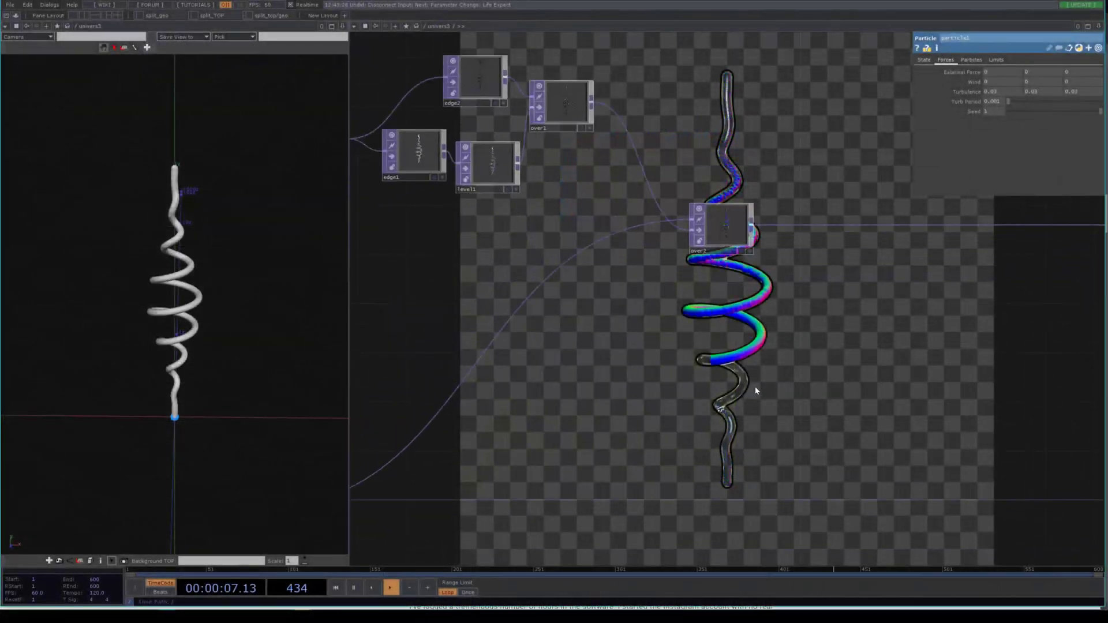
pyautogui.press('Tab')
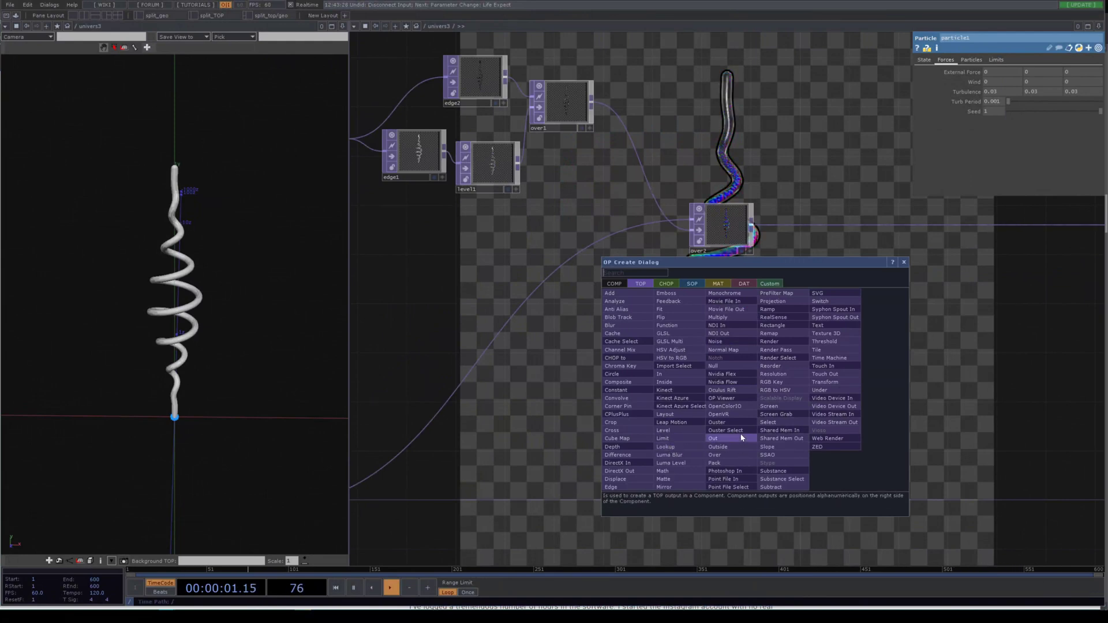
pyautogui.write('circ')
pyautogui.click(618, 374)
pyautogui.click(722, 378)
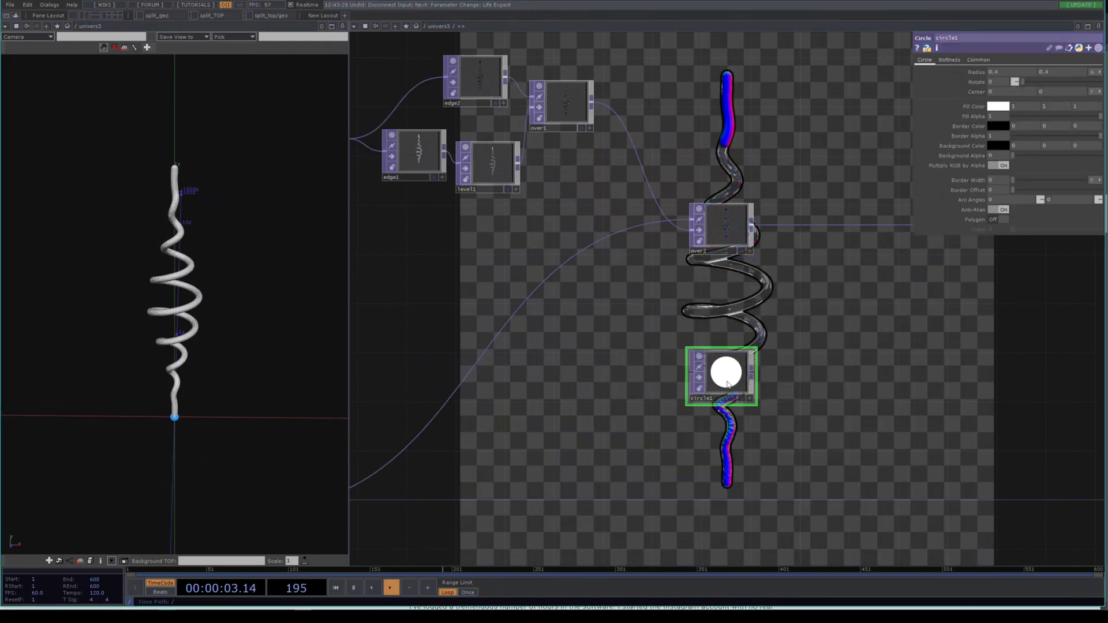
pyautogui.scroll(5, 900, 260)
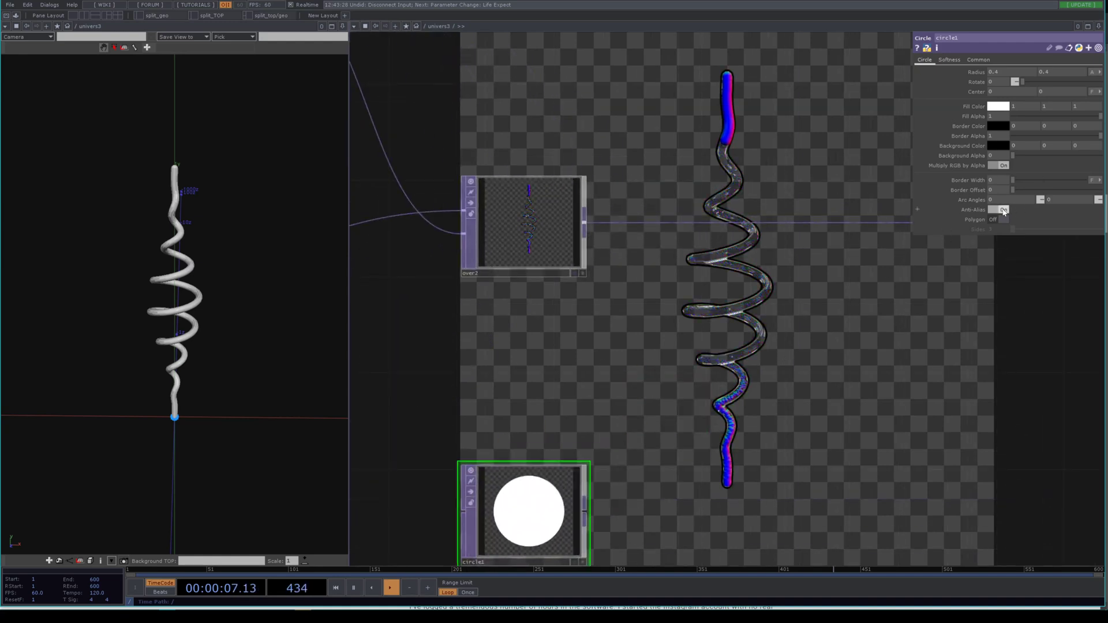
pyautogui.click(1004, 220)
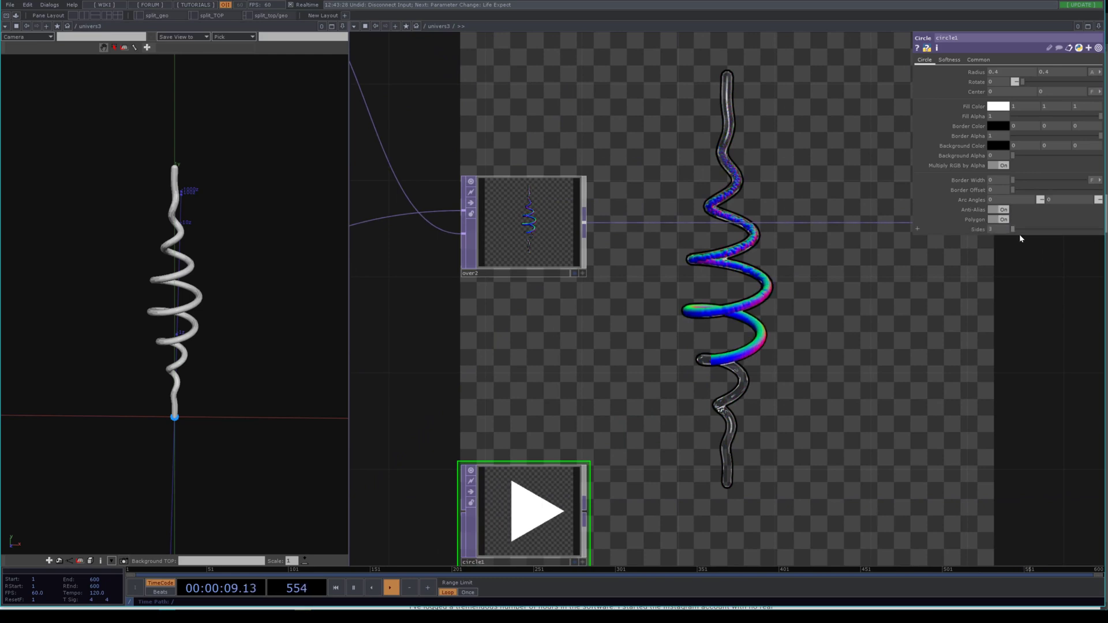
# Create a Trace SOP from circle1 and place it beside the circle node
pyautogui.scroll(-5, 889, 324)
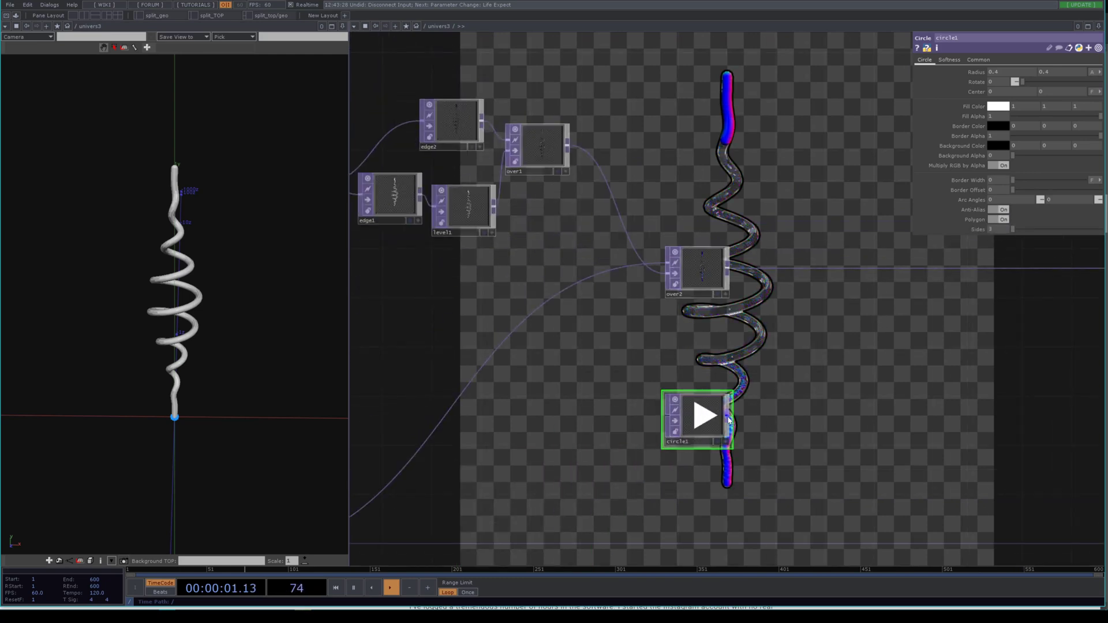
pyautogui.rightClick(729, 420)
pyautogui.write('tr')
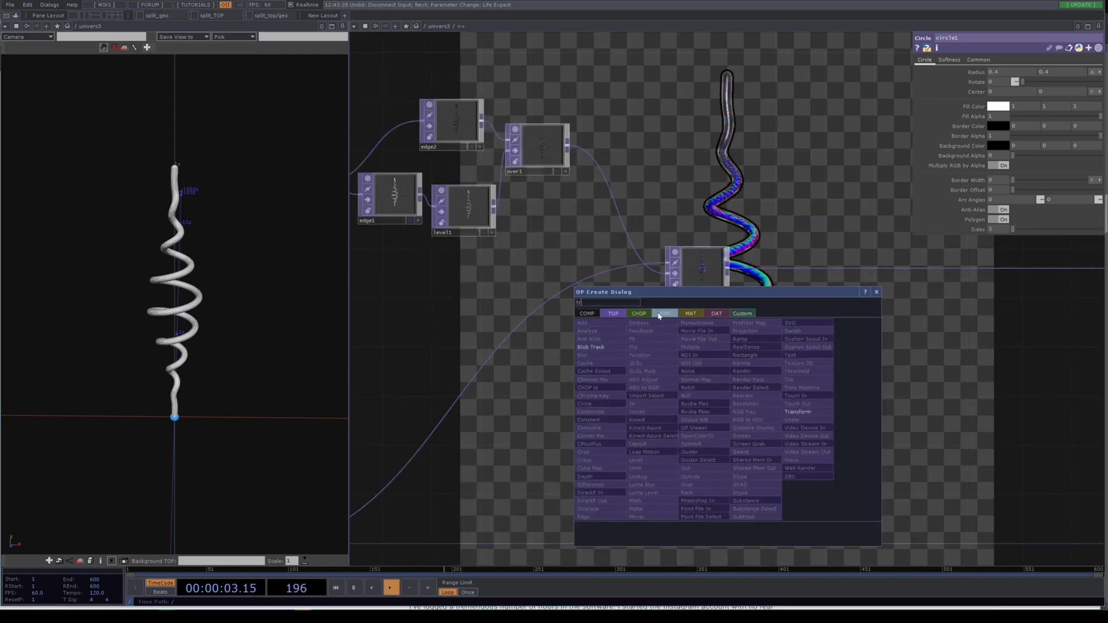
pyautogui.click(659, 315)
pyautogui.click(598, 324)
pyautogui.click(805, 431)
pyautogui.scroll(5, 804, 430)
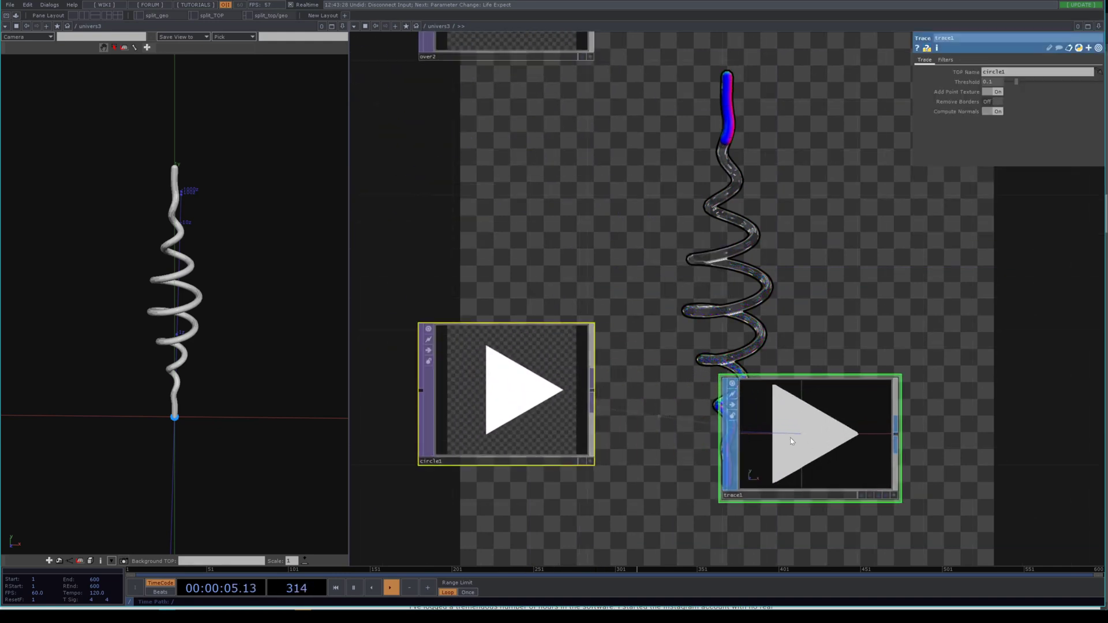
# Move circle1 and trace1 down so they sit side by side farther below over2
pyautogui.moveTo(514, 416); pyautogui.dragTo(513, 484)
pyautogui.click(810, 503)
pyautogui.moveTo(810, 504); pyautogui.dragTo(809, 470)
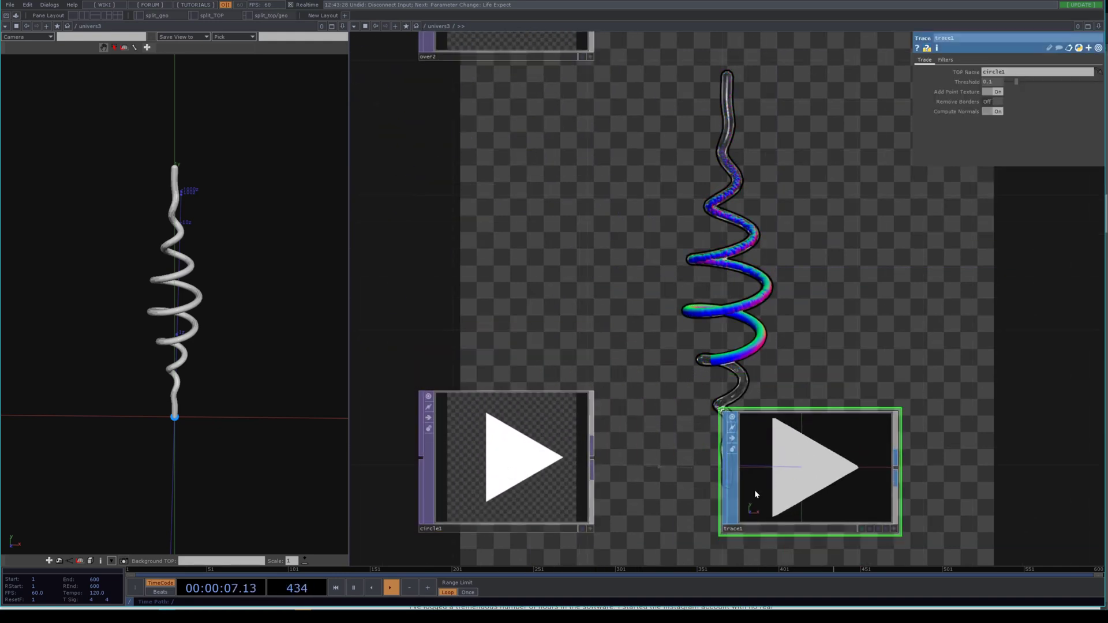
pyautogui.moveTo(656, 473); pyautogui.dragTo(706, 352)
# Compare circle1 with trace1 and check trace1's node information
pyautogui.click(569, 351)
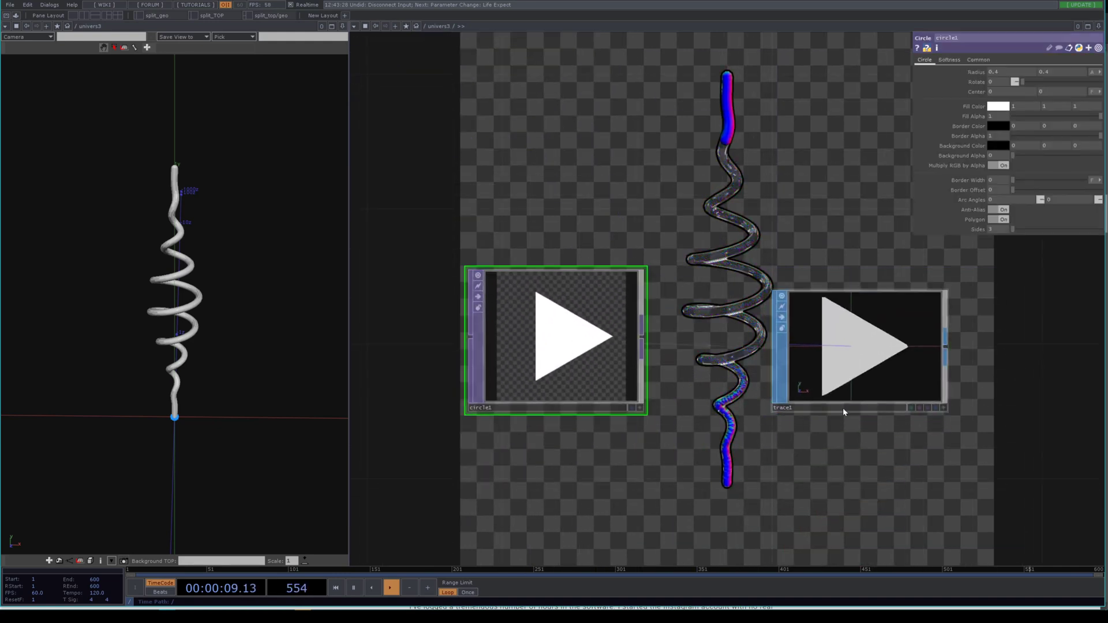
pyautogui.scroll(-5, 843, 409)
pyautogui.click(796, 338)
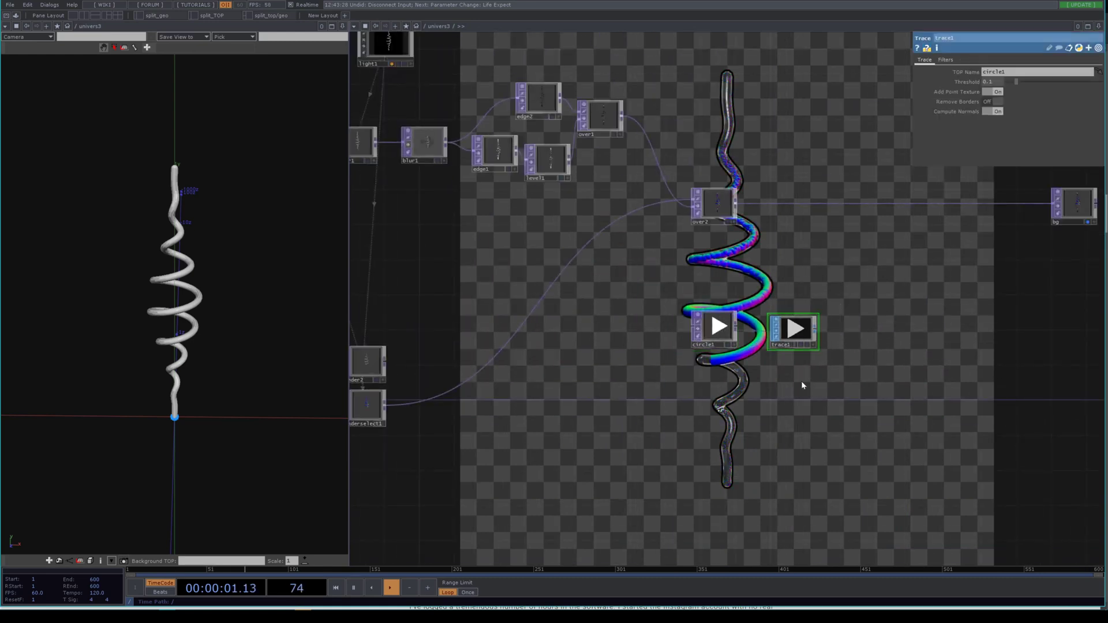
pyautogui.scroll(5, 813, 340)
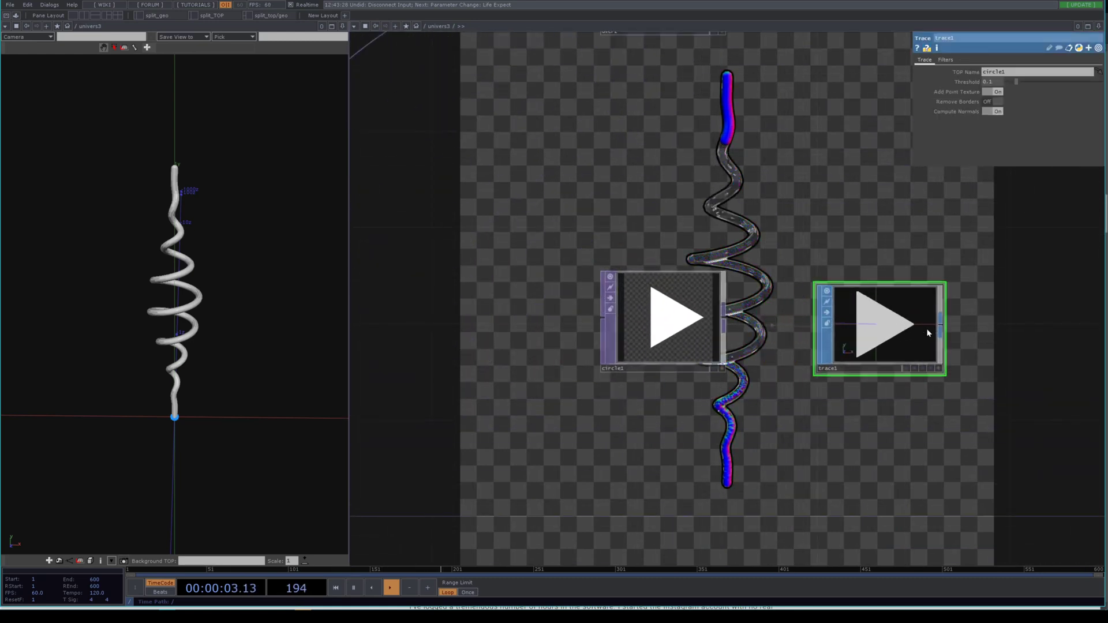
pyautogui.middleClick(894, 338)
pyautogui.scroll(-5, 894, 338)
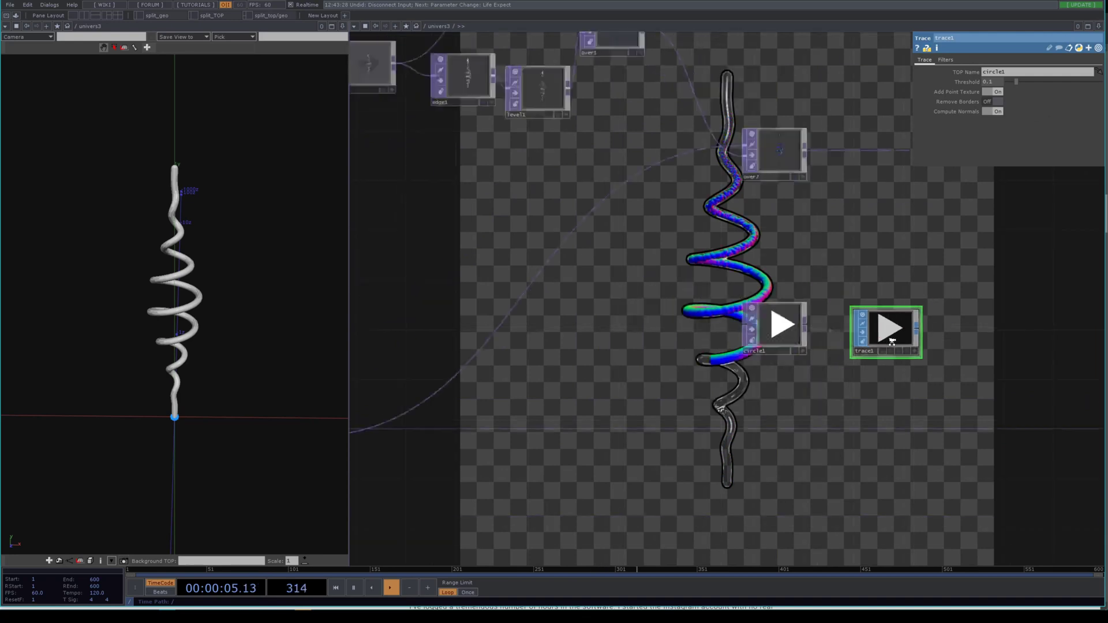
# Move circle1 and trace1 beneath particle1 and shift sort1 away from chopto1 to make room between them
pyautogui.moveTo(867, 351); pyautogui.dragTo(400, 438)
pyautogui.moveTo(502, 426); pyautogui.dragTo(708, 416)
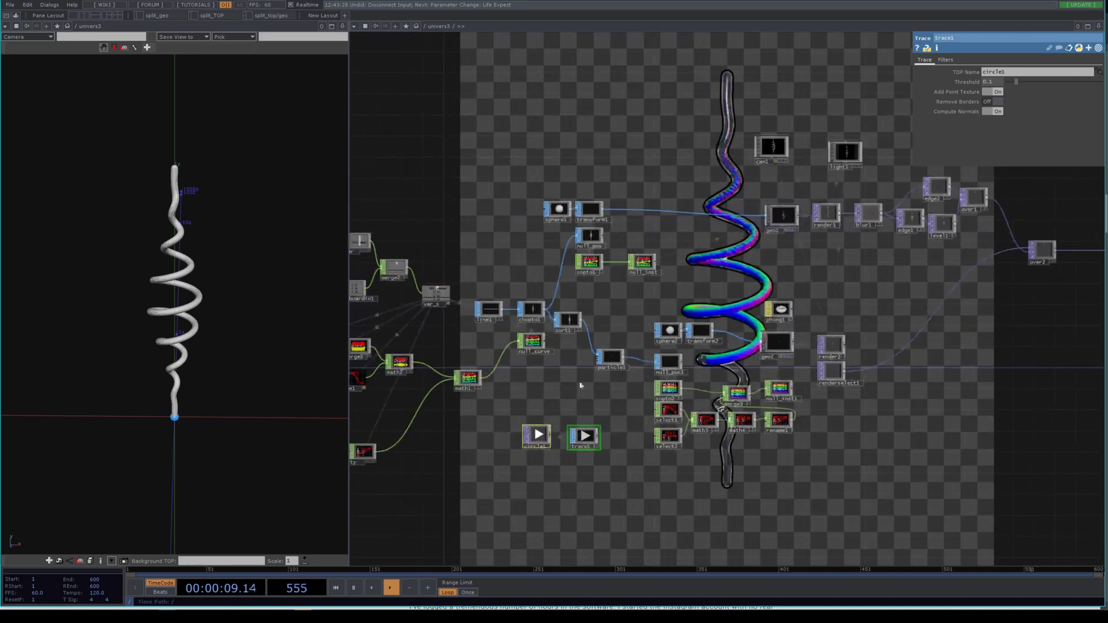
pyautogui.moveTo(573, 330); pyautogui.dragTo(614, 323)
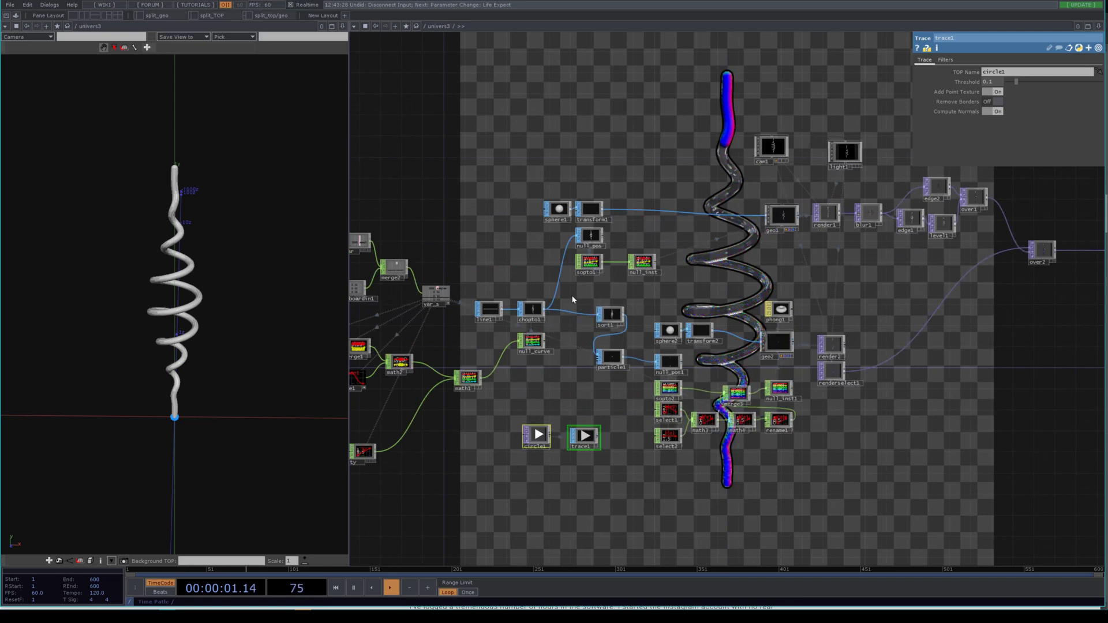
# Insert a Null SOP between chopto1 and its downstream nodes and feed trace1 into it instead of chopto1
pyautogui.rightClick(543, 312)
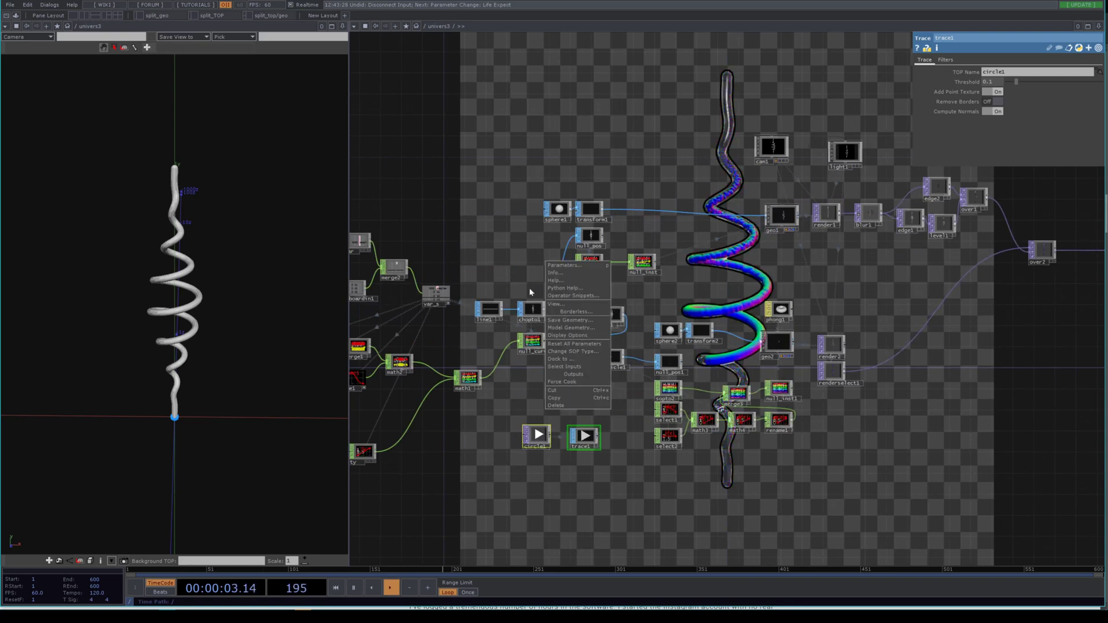
pyautogui.click(529, 291)
pyautogui.click(542, 313)
pyautogui.rightClick(545, 310)
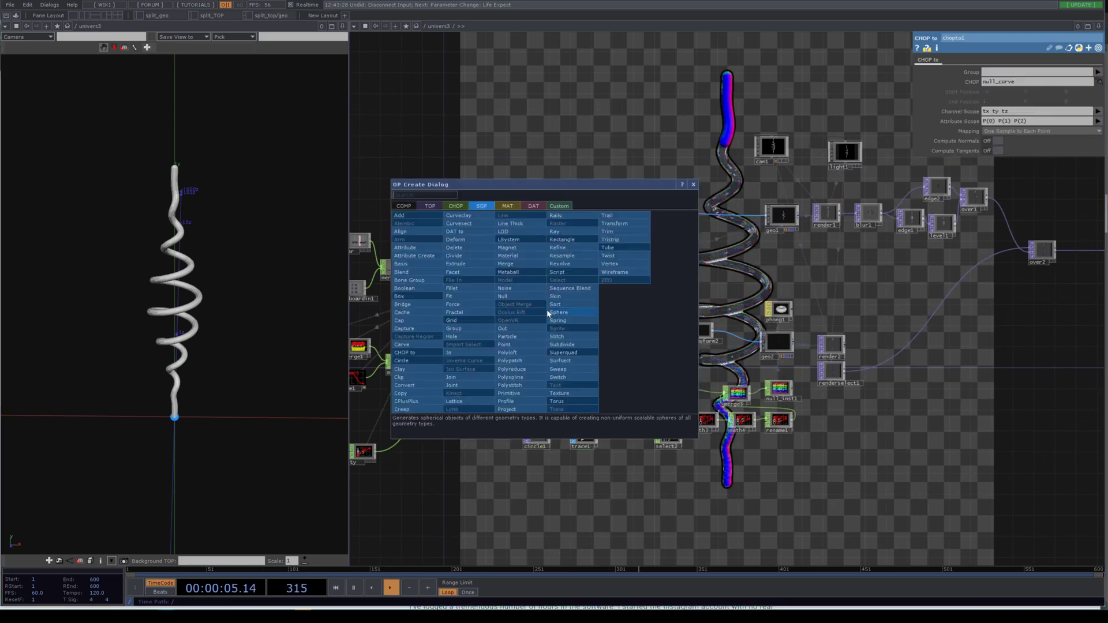
pyautogui.write('nu')
pyautogui.press('Return')
pyautogui.click(558, 315)
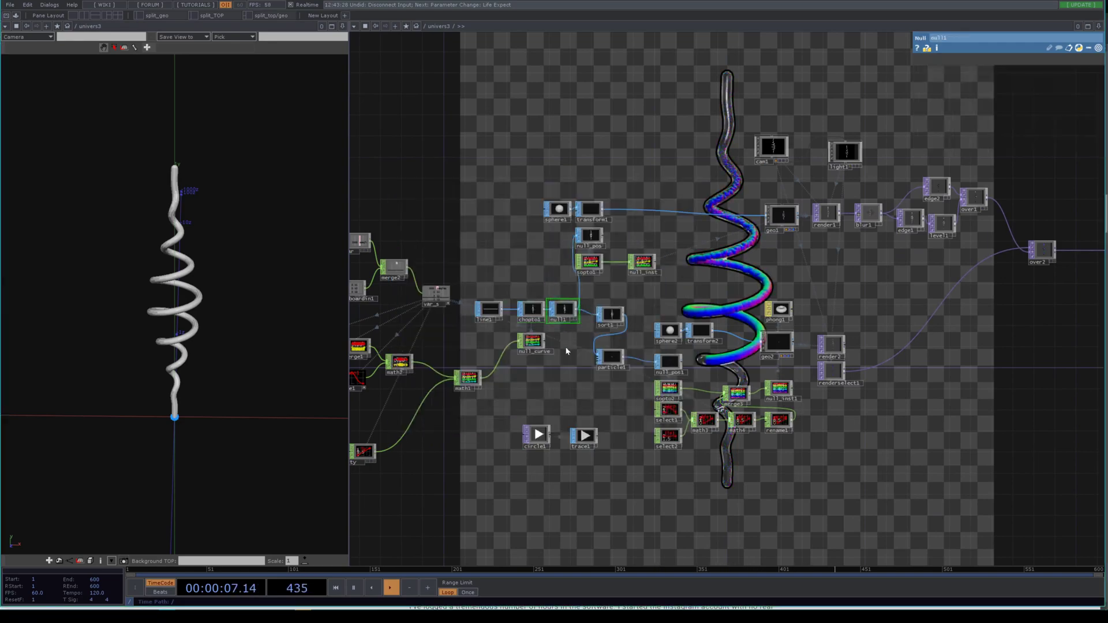
pyautogui.moveTo(551, 317); pyautogui.dragTo(550, 314)
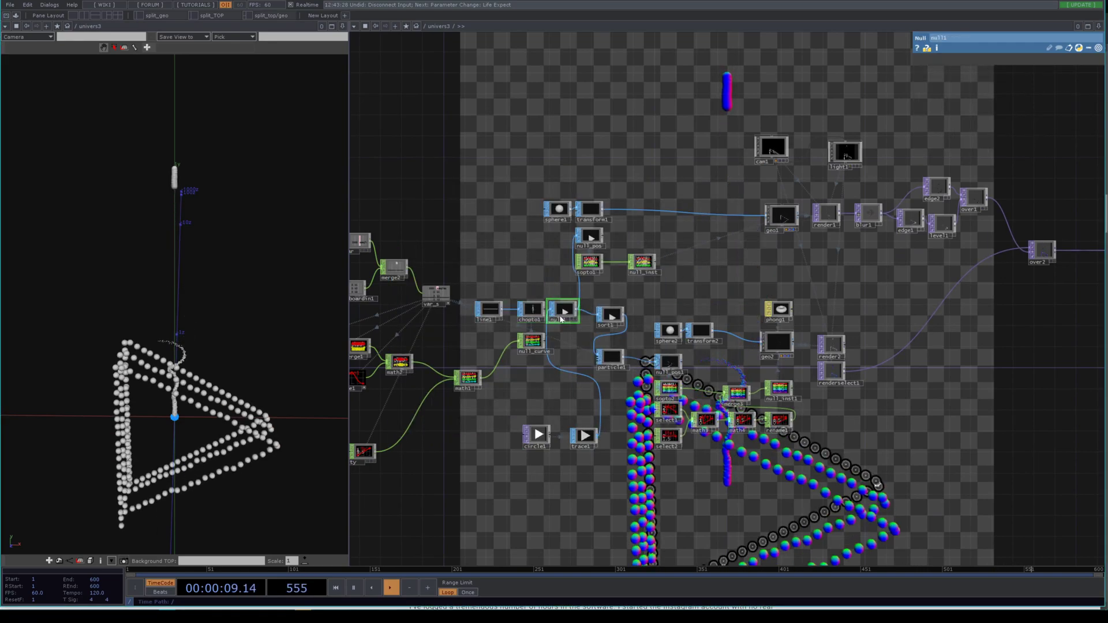
# Examine the particles emitted from the triangle from the side in the 3D view
pyautogui.scroll(5, 588, 496)
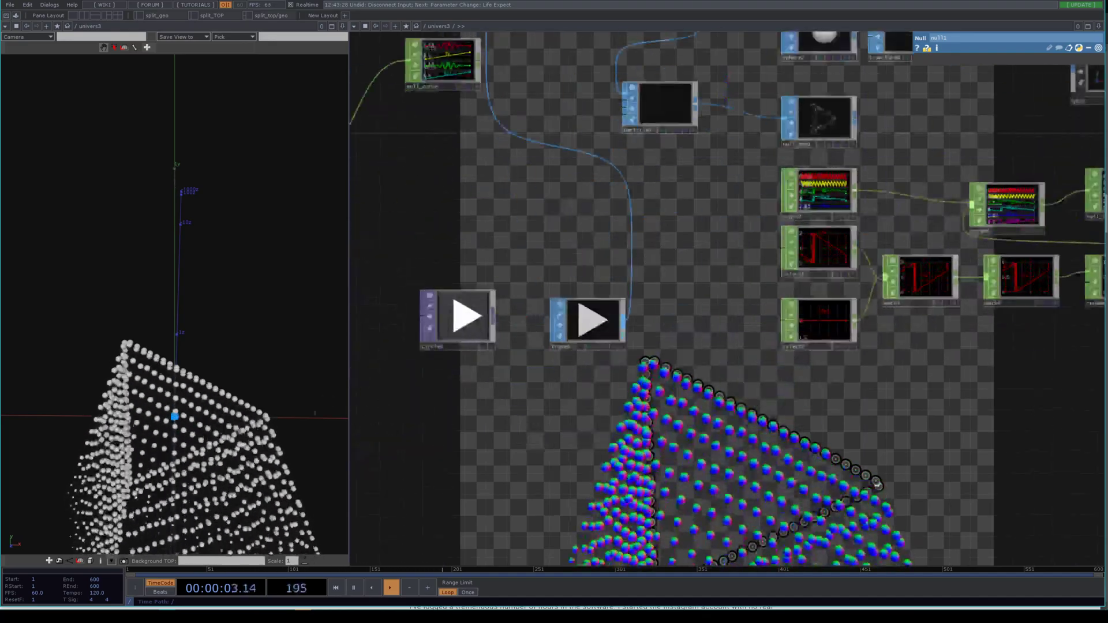
pyautogui.moveTo(326, 409); pyautogui.dragTo(218, 383)
pyautogui.scroll(3, 191, 412)
pyautogui.moveTo(217, 383); pyautogui.dragTo(199, 295, button='right')
pyautogui.moveTo(199, 294); pyautogui.dragTo(192, 312)
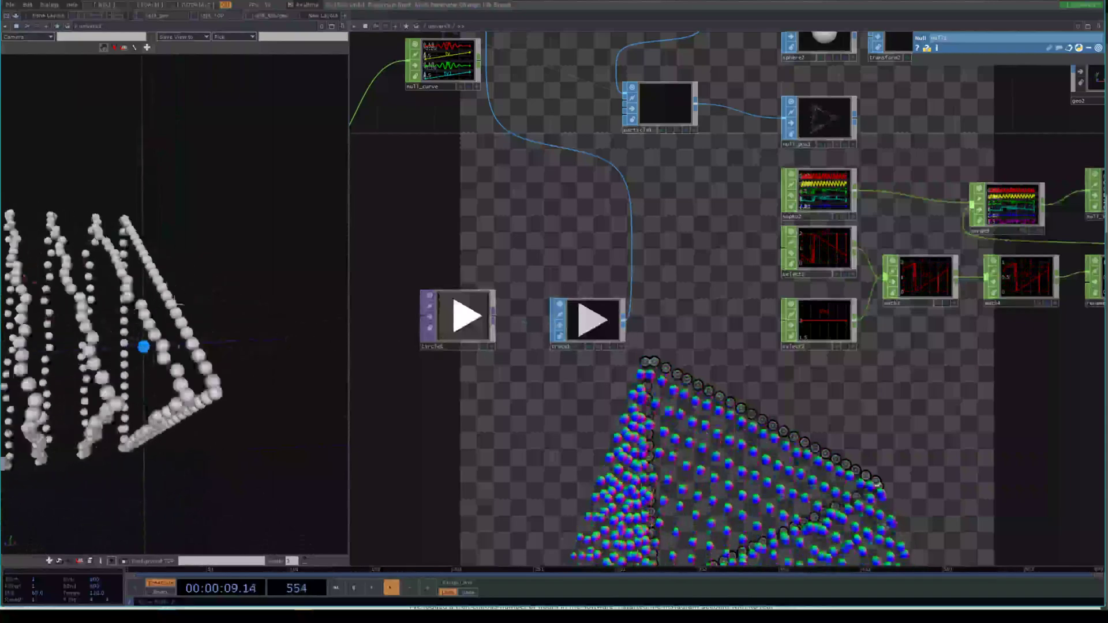
# Turn on the point normals display in trace1's viewer and tilt its view to show their direction
pyautogui.scroll(5, 539, 347)
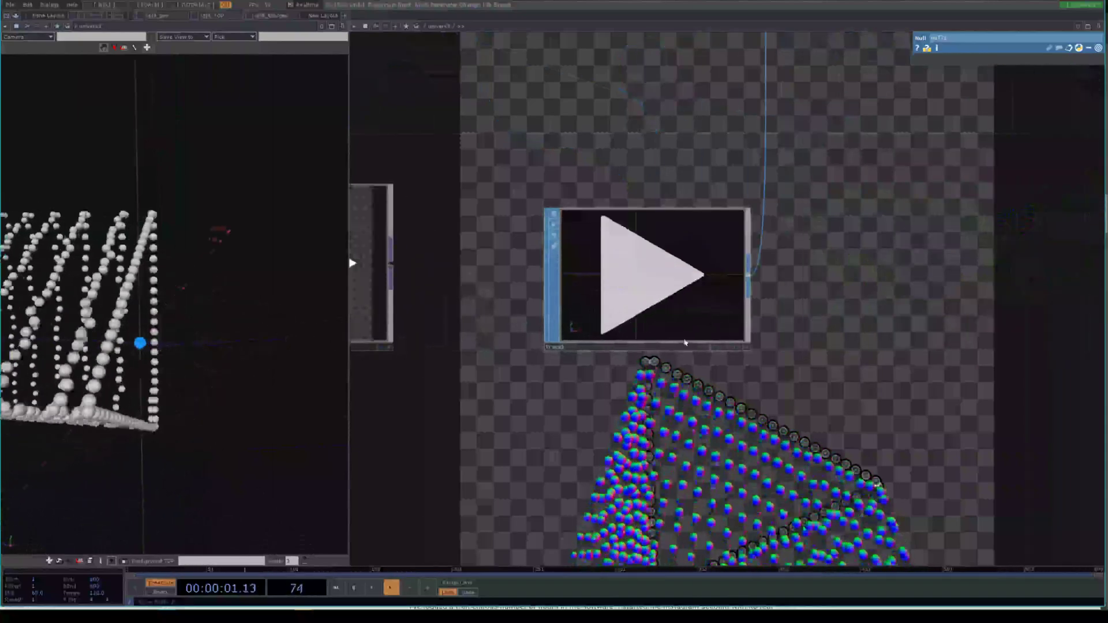
pyautogui.click(745, 348)
pyautogui.moveTo(672, 300); pyautogui.dragTo(630, 245)
pyautogui.rightClick(629, 242)
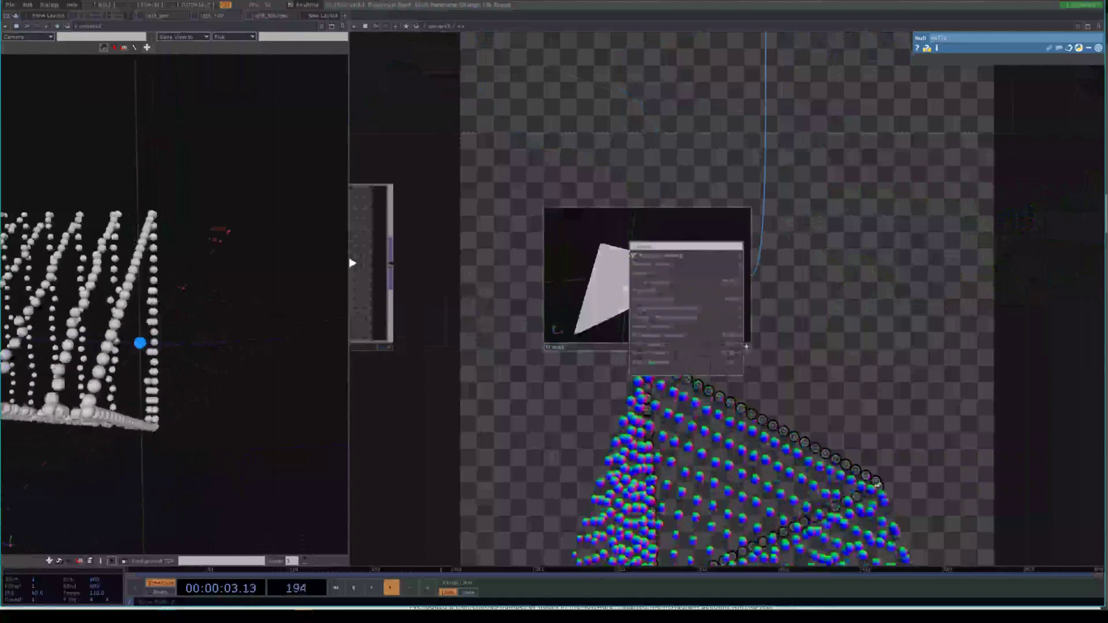
pyautogui.click(652, 263)
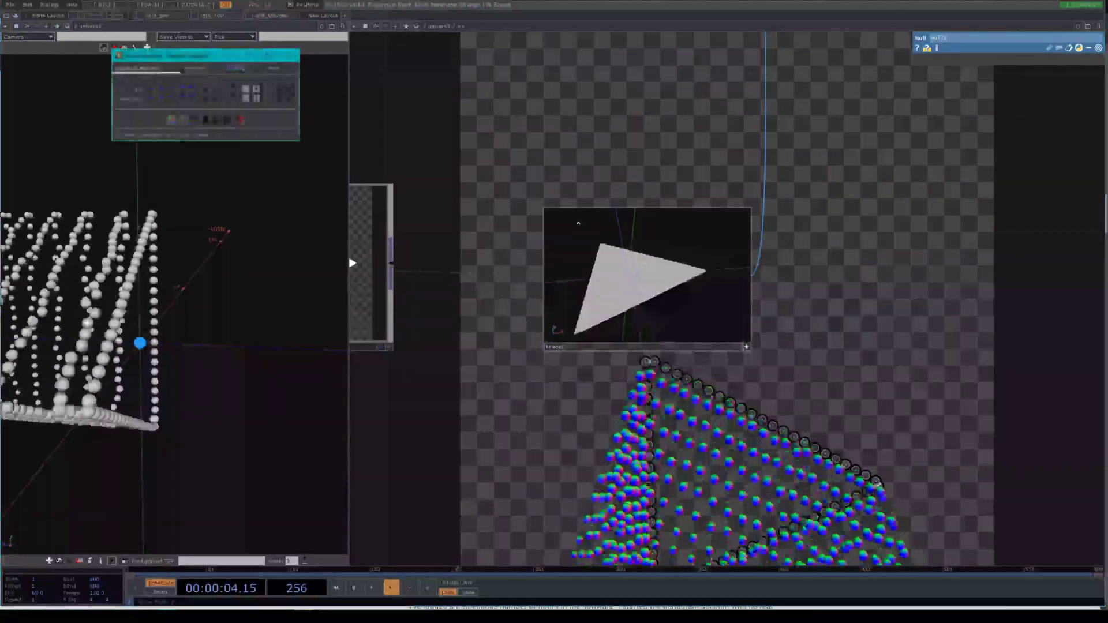
pyautogui.click(171, 91)
pyautogui.moveTo(646, 271)
pyautogui.mouseDown()
pyautogui.moveTo(661, 248)
pyautogui.moveTo(655, 283)
pyautogui.moveTo(644, 250)
pyautogui.moveTo(637, 256)
pyautogui.mouseUp()
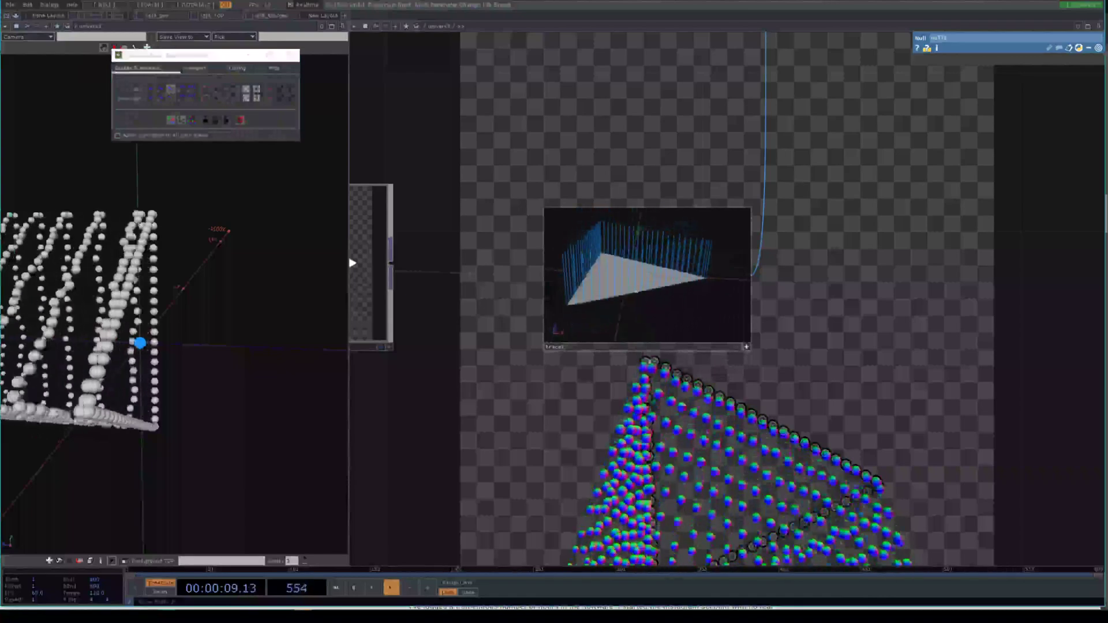
pyautogui.click(747, 347)
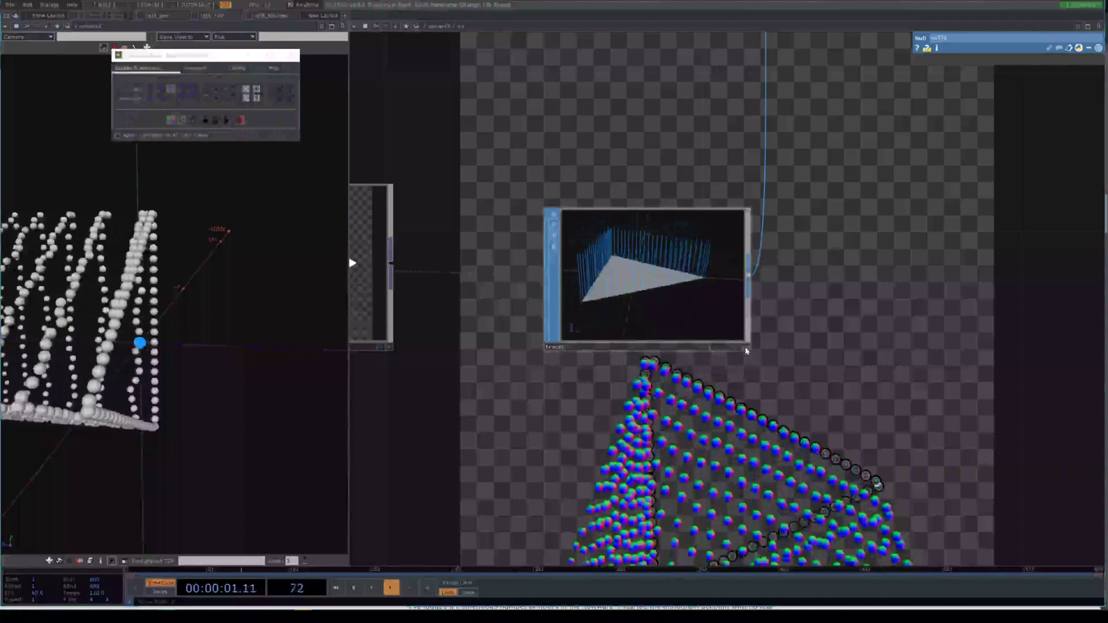
# Insert a Point SOP between trace1 and null1, spaced apart from trace1
pyautogui.rightClick(752, 282)
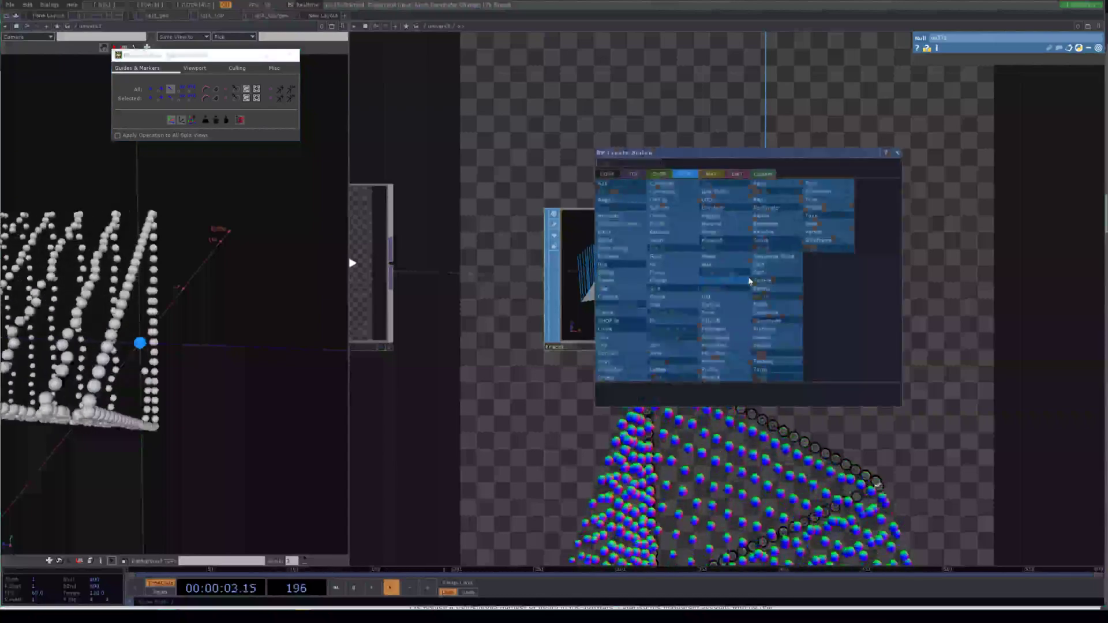
pyautogui.write('null')
pyautogui.press('Return')
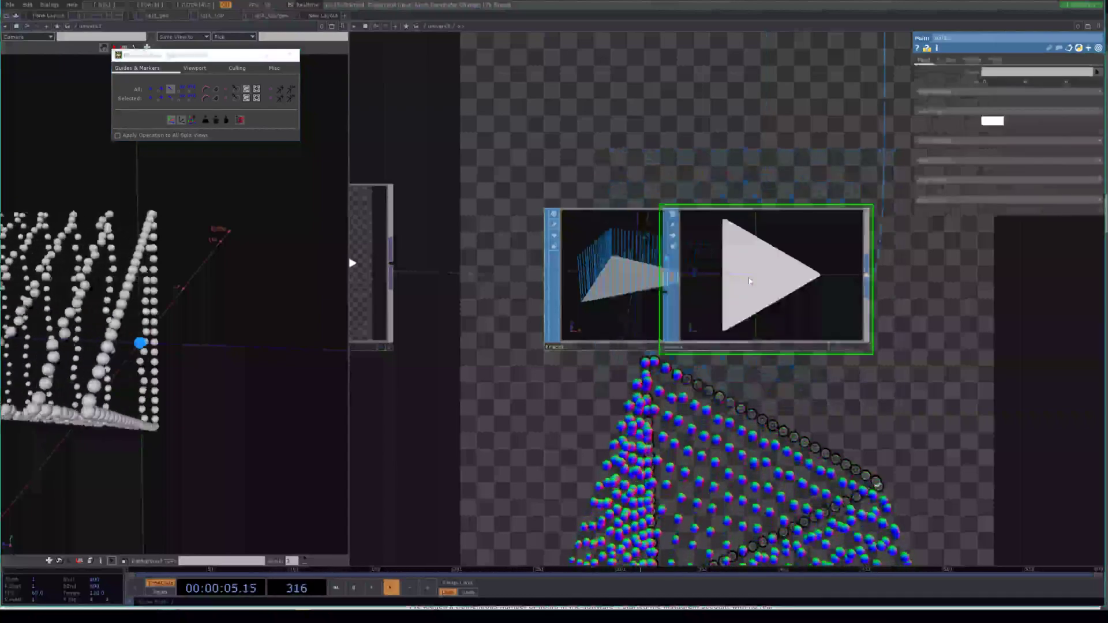
pyautogui.click(869, 281)
pyautogui.moveTo(824, 369); pyautogui.dragTo(688, 374)
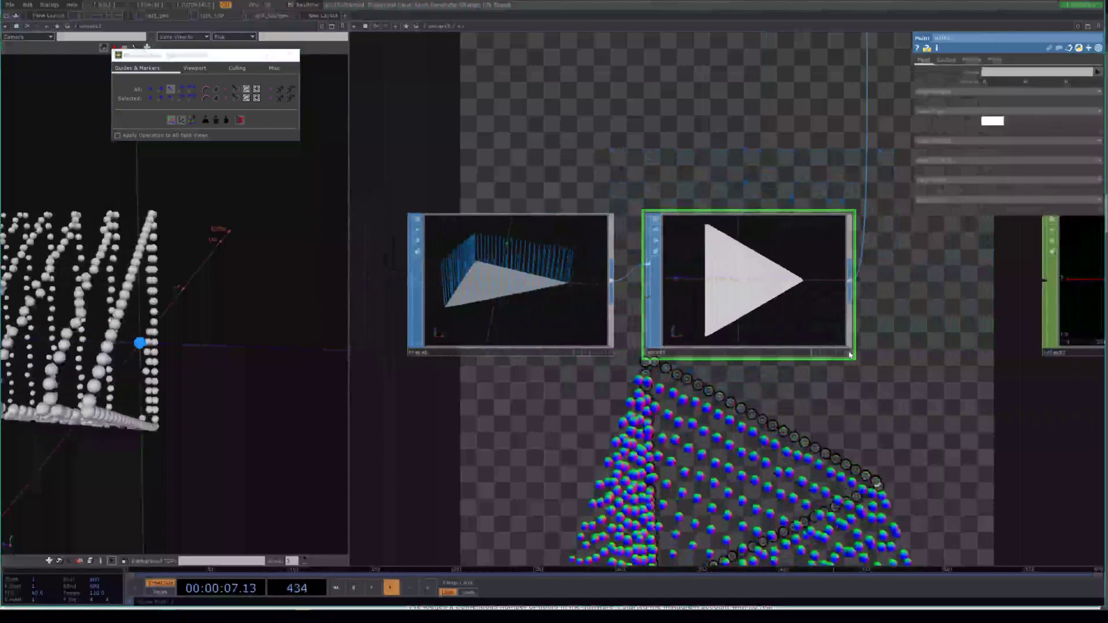
# Show the point normals in point1's viewer and set point1 to remove the normals from its geometry
pyautogui.click(848, 352)
pyautogui.rightClick(771, 298)
pyautogui.click(789, 275)
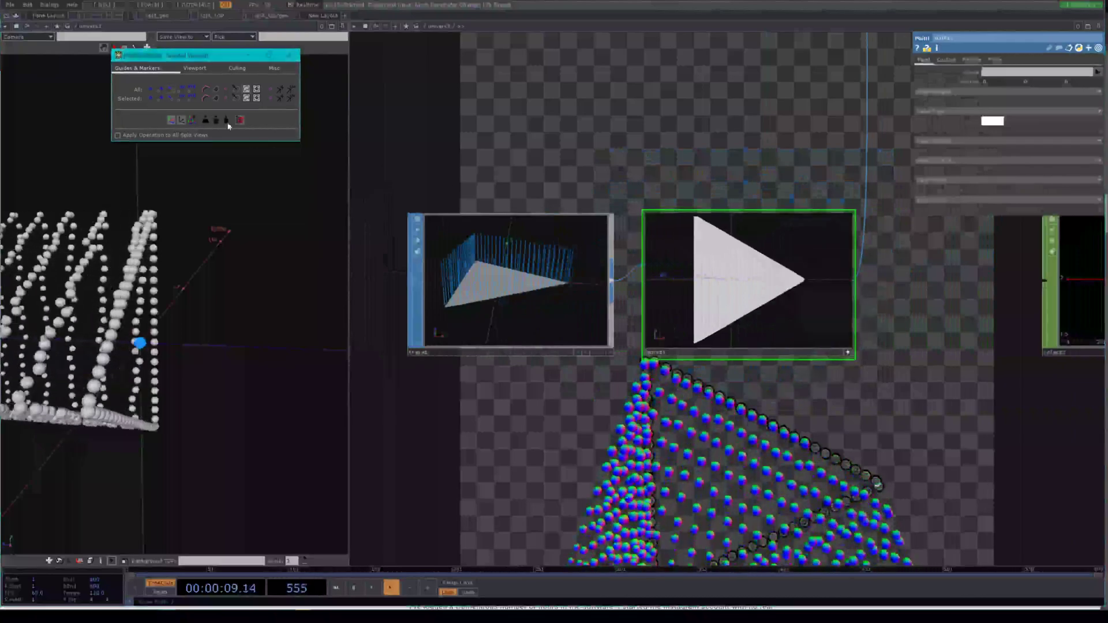
pyautogui.moveTo(681, 280); pyautogui.dragTo(681, 254)
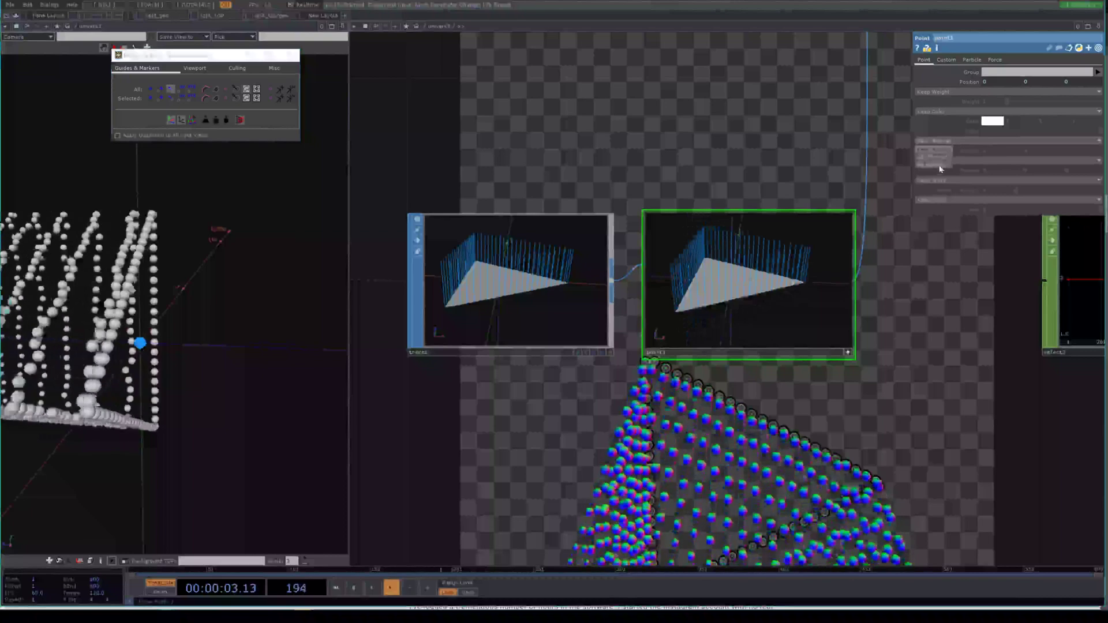
pyautogui.click(940, 166)
pyautogui.scroll(-10, 864, 364)
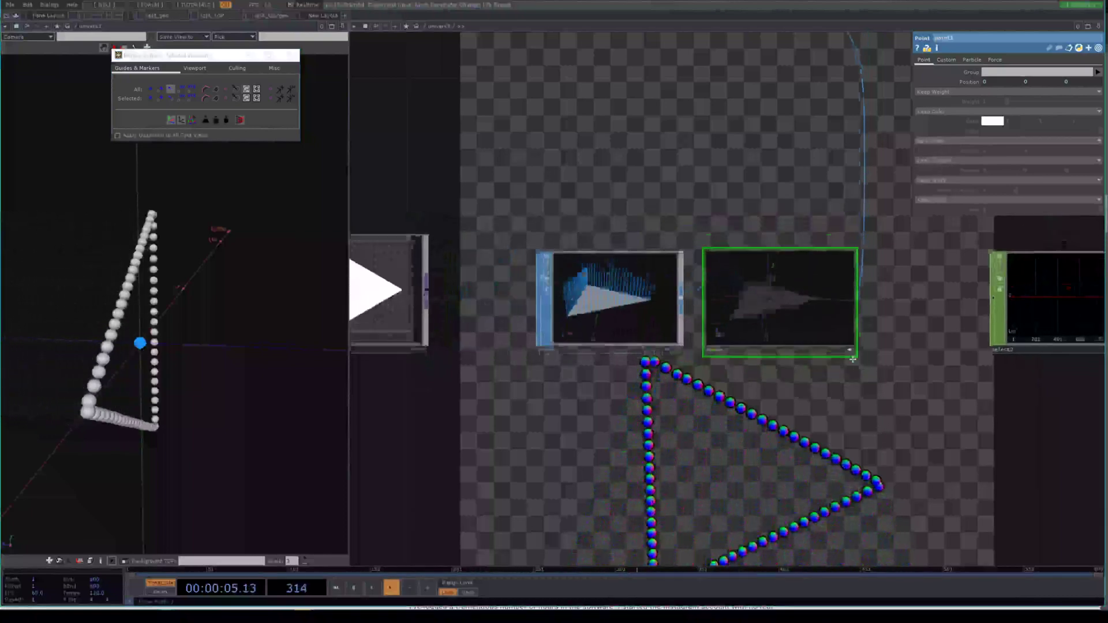
# Set the Birth value of particle1 to 10
pyautogui.scroll(5, 659, 226)
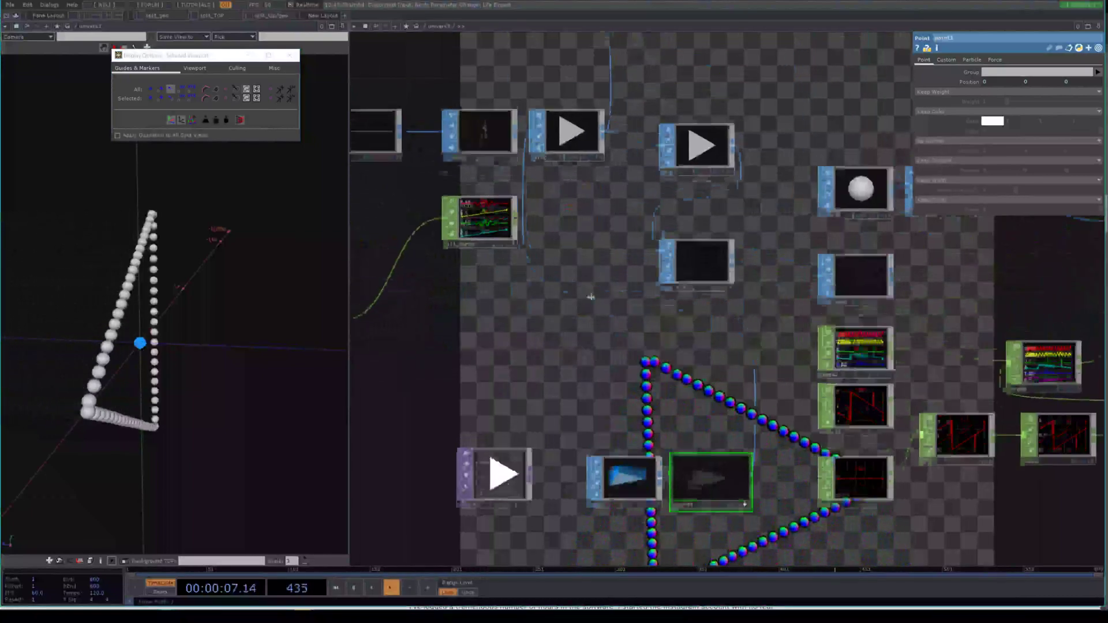
pyautogui.click(694, 345)
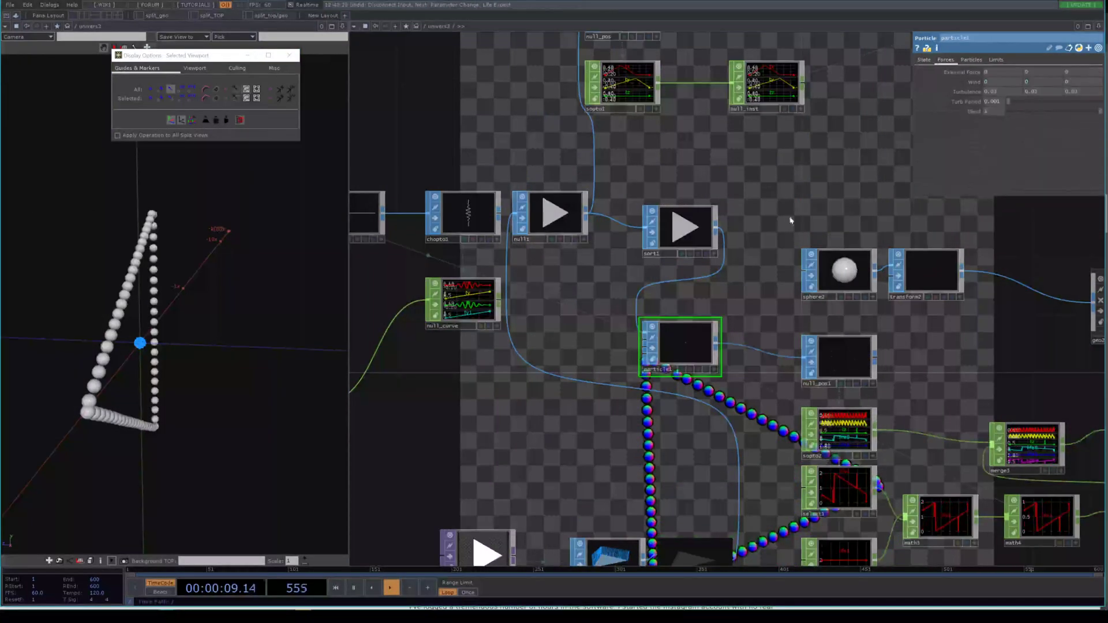
pyautogui.click(972, 60)
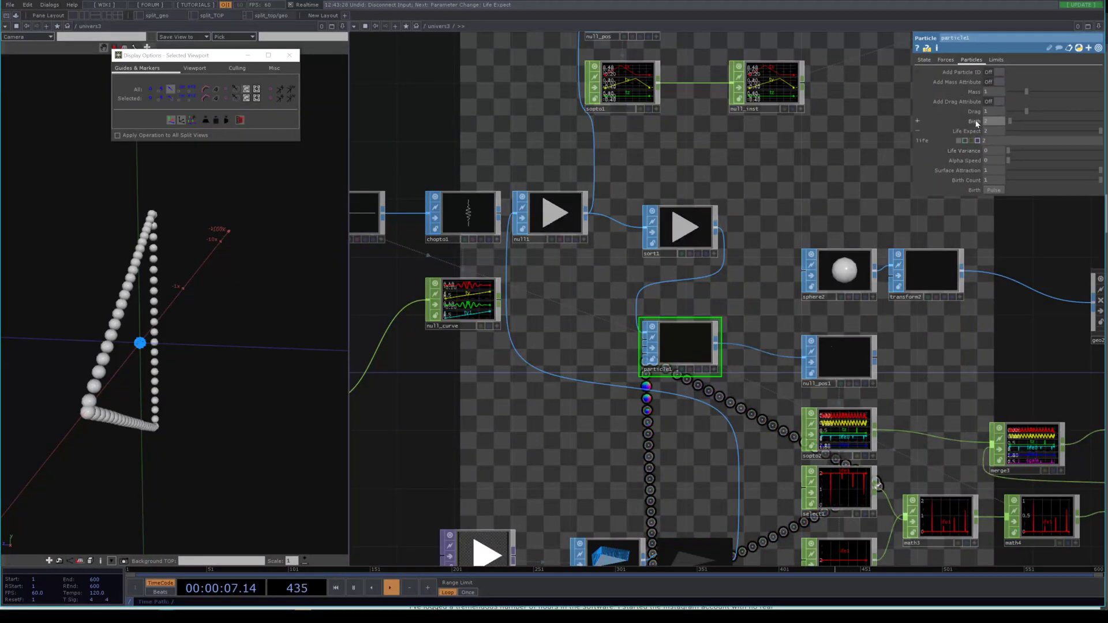
pyautogui.moveTo(772, 412); pyautogui.dragTo(752, 346)
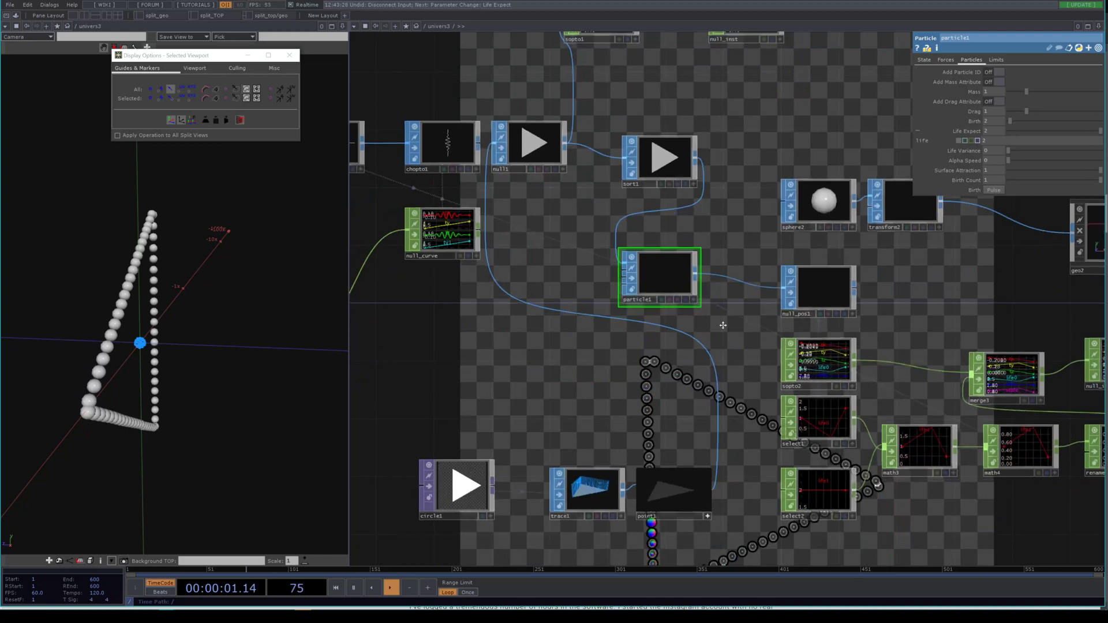
pyautogui.moveTo(743, 372); pyautogui.dragTo(673, 236)
pyautogui.click(997, 121)
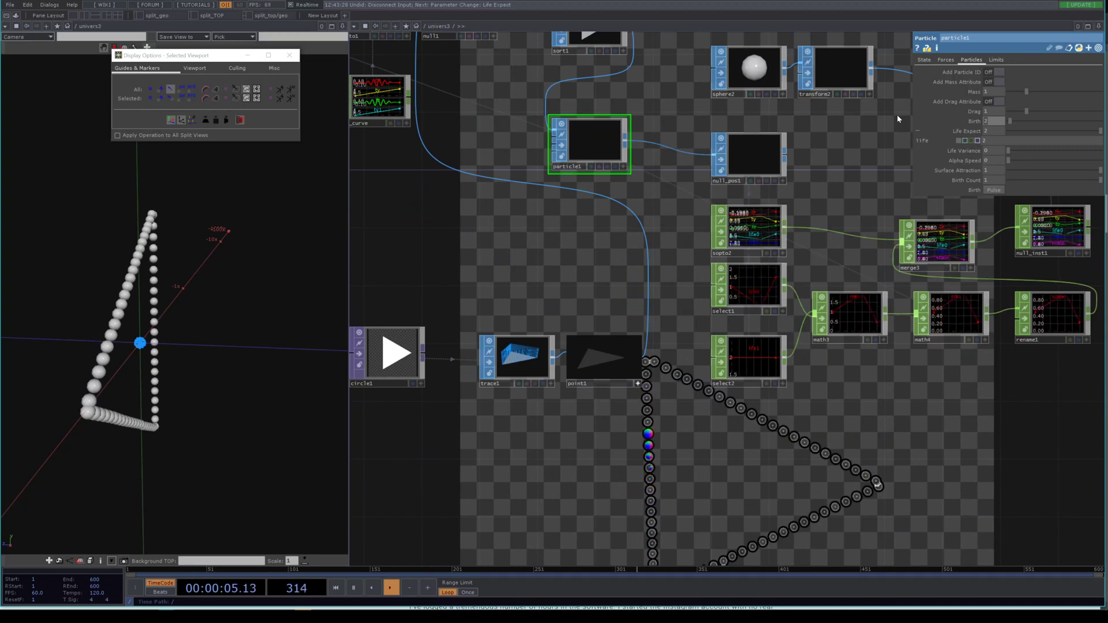
pyautogui.write('10')
pyautogui.press('Return')
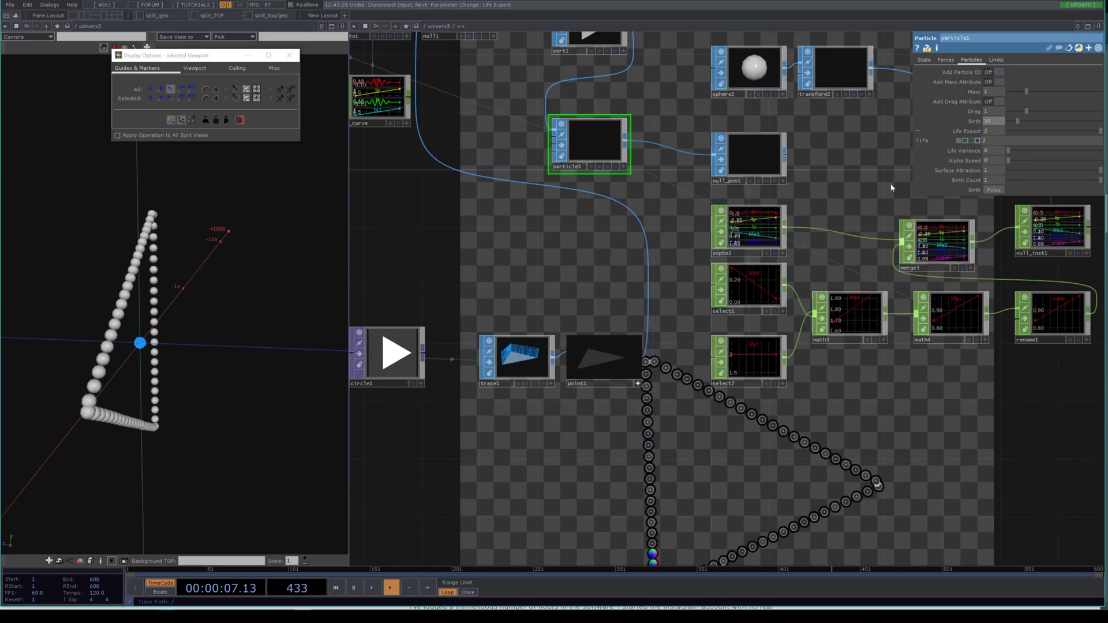
# Move trace1 closer to circle1, then insert a Transform SOP after point1 with a Y translation of 0.4
pyautogui.moveTo(436, 381); pyautogui.dragTo(521, 387)
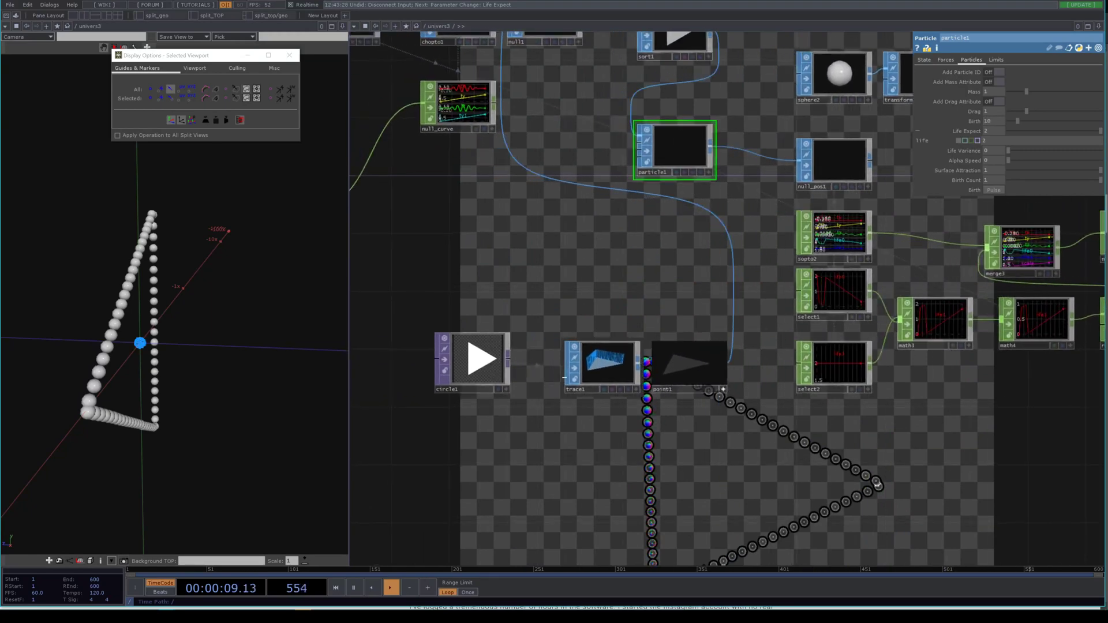
pyautogui.moveTo(600, 374); pyautogui.dragTo(543, 374)
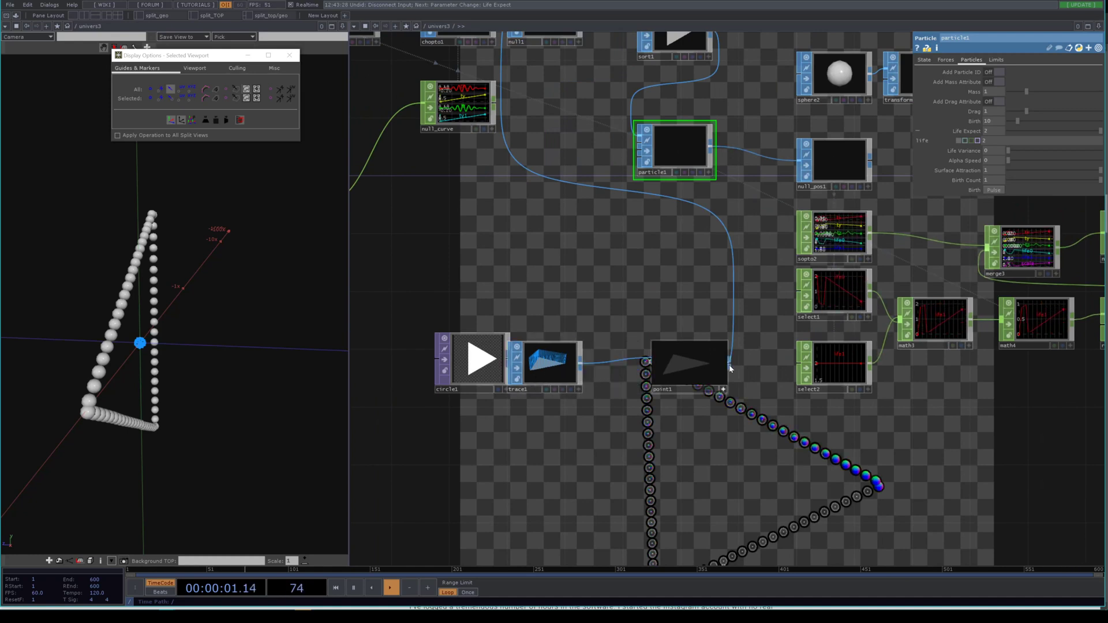
pyautogui.rightClick(724, 390)
pyautogui.write('tr')
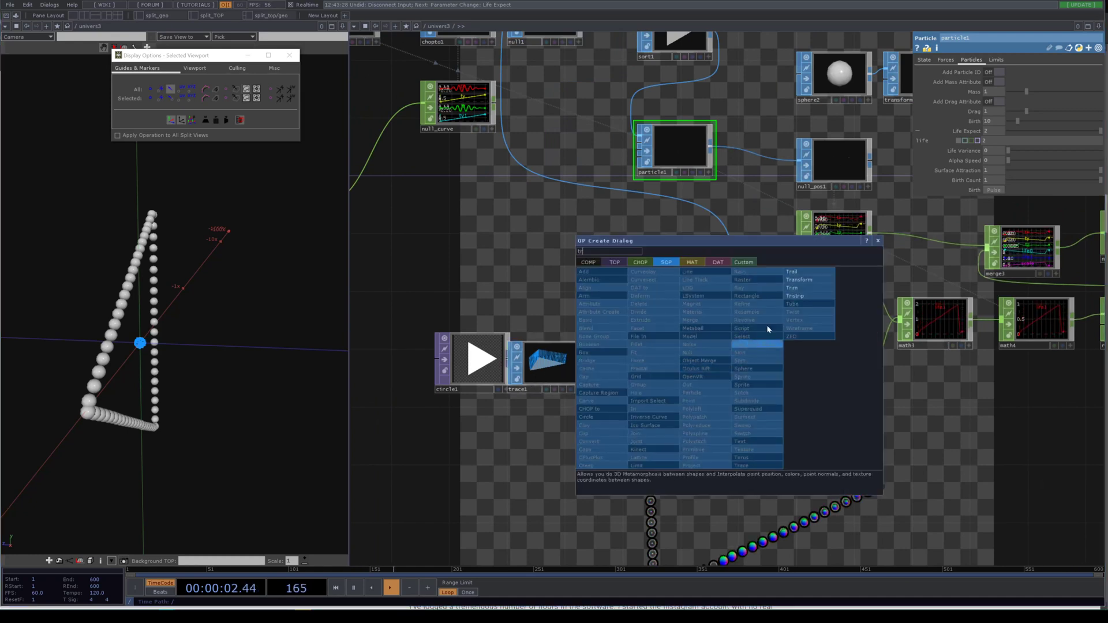
pyautogui.click(799, 279)
pyautogui.click(689, 438)
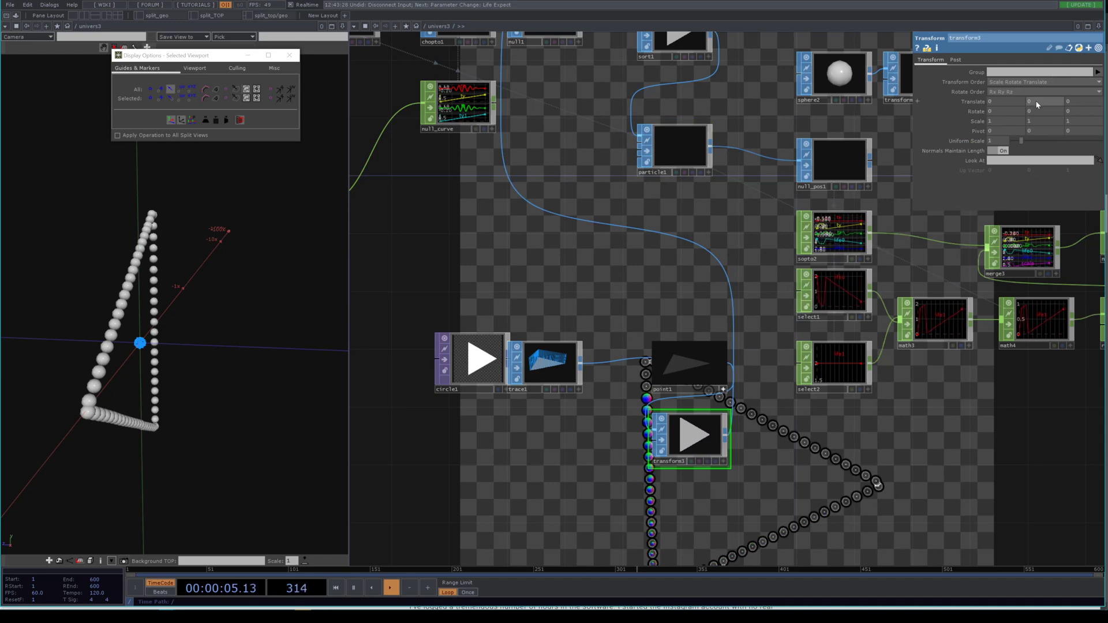
pyautogui.moveTo(1037, 104); pyautogui.dragTo(1039, 85, button='middle')
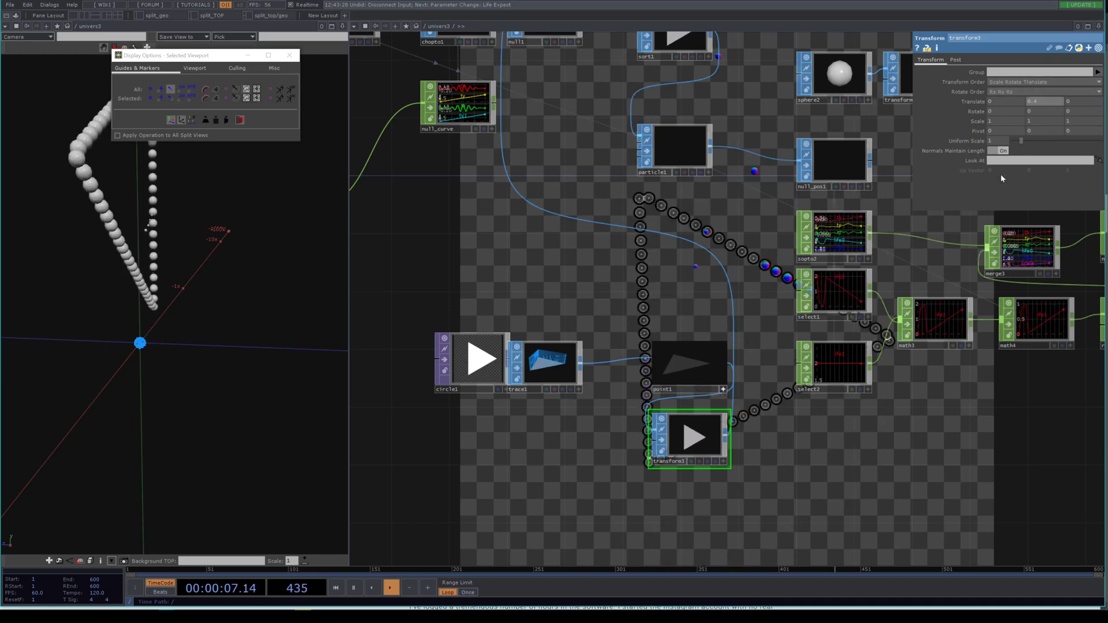
# Arrange point1 and transform3 side by side in a row below trace1
pyautogui.moveTo(926, 405); pyautogui.dragTo(773, 279)
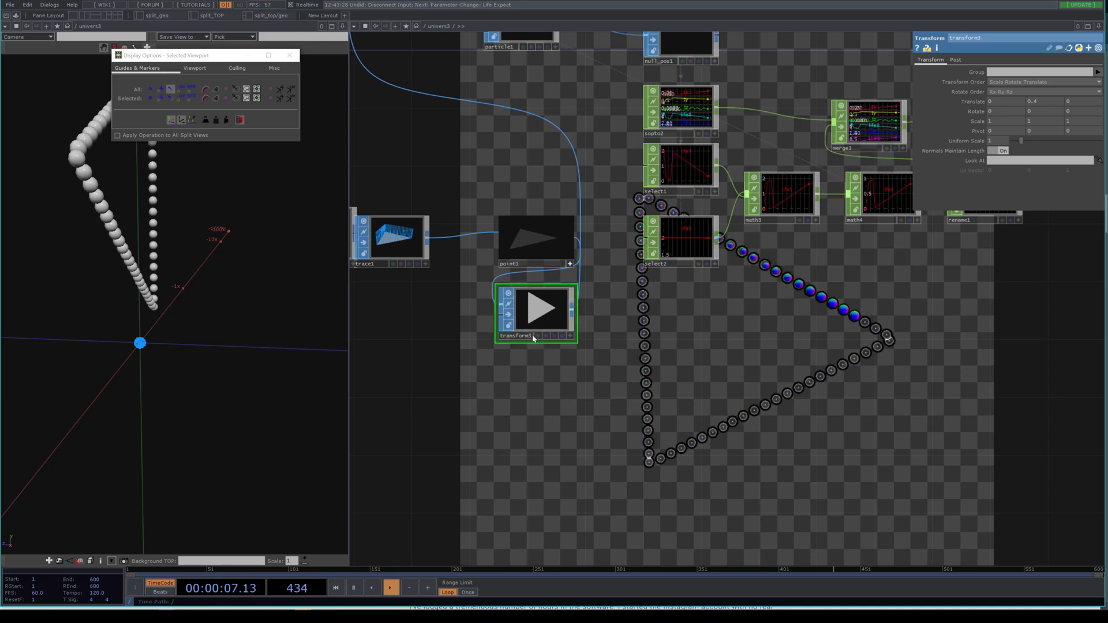
pyautogui.moveTo(540, 315); pyautogui.dragTo(612, 315)
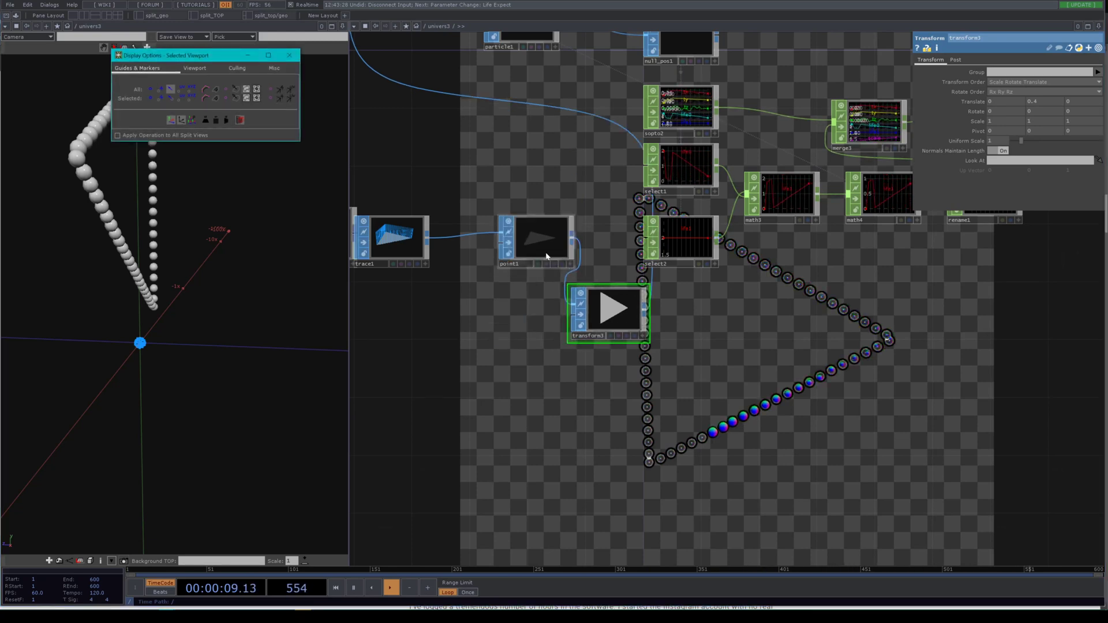
pyautogui.moveTo(568, 265); pyautogui.dragTo(526, 338)
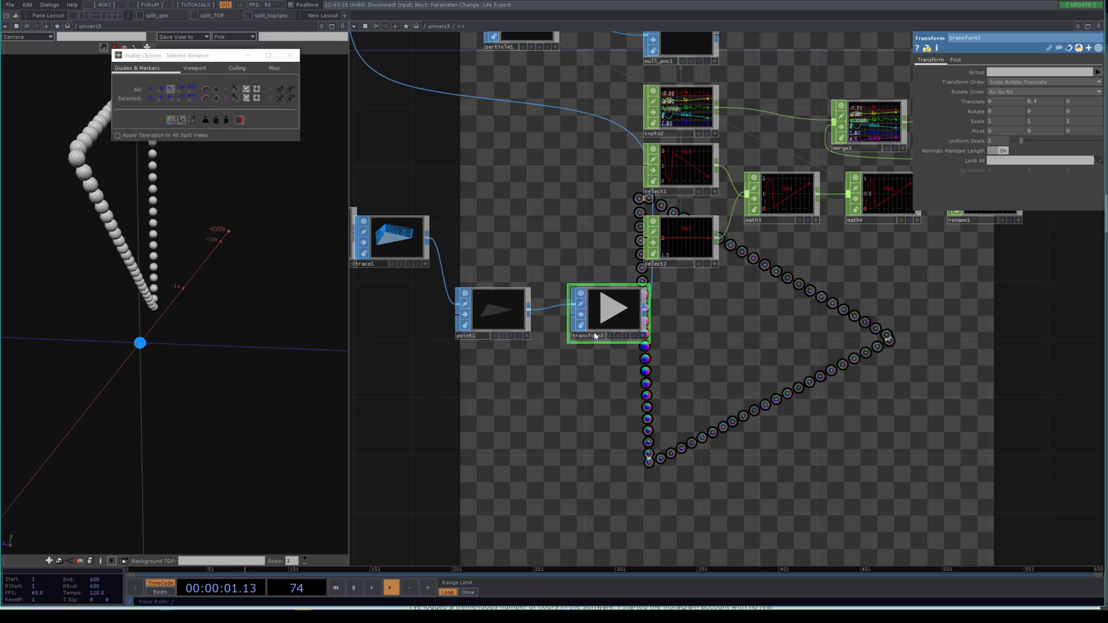
pyautogui.moveTo(595, 336); pyautogui.dragTo(568, 340)
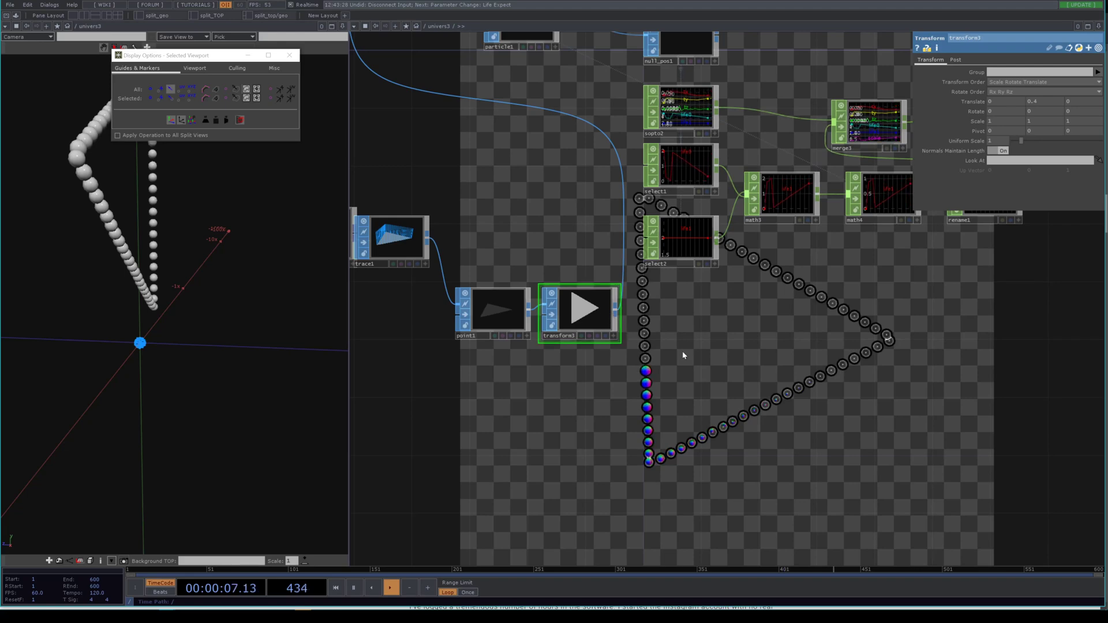
pyautogui.moveTo(619, 199); pyautogui.dragTo(651, 304)
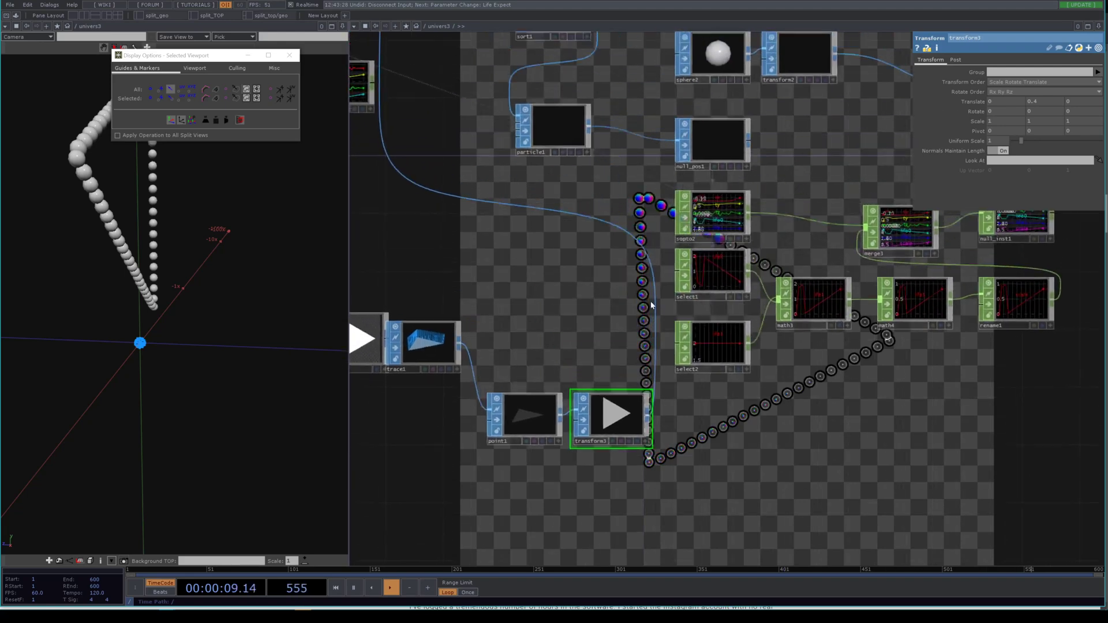
# Reconnect the spiral's chopto1 output to null1 in place of the traced triangle from transform3
pyautogui.moveTo(871, 429); pyautogui.dragTo(720, 375)
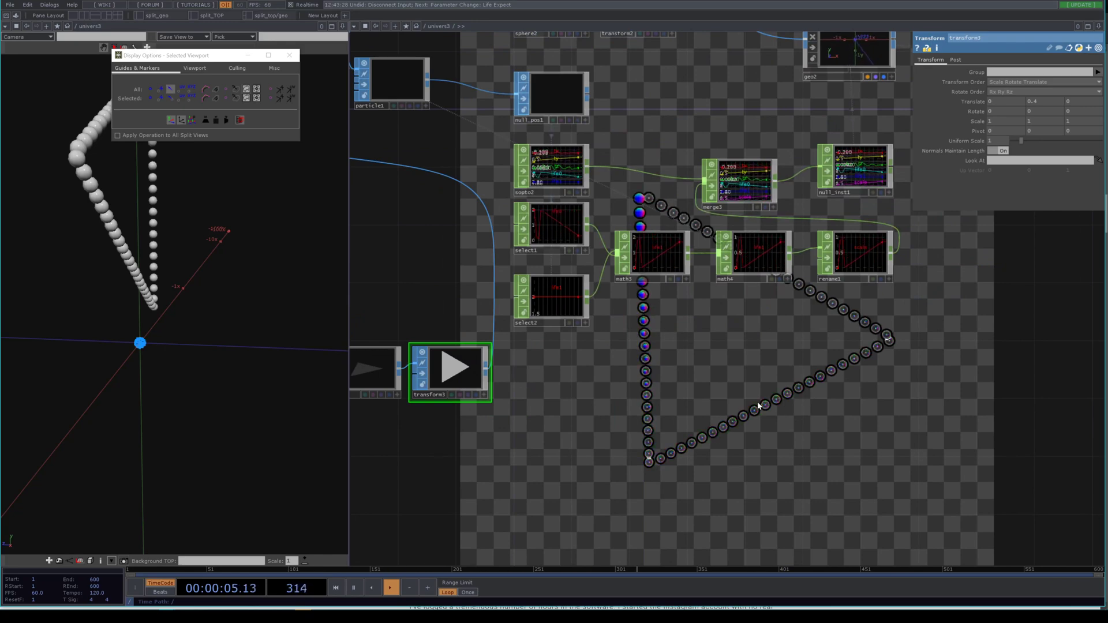
pyautogui.scroll(-5, 698, 395)
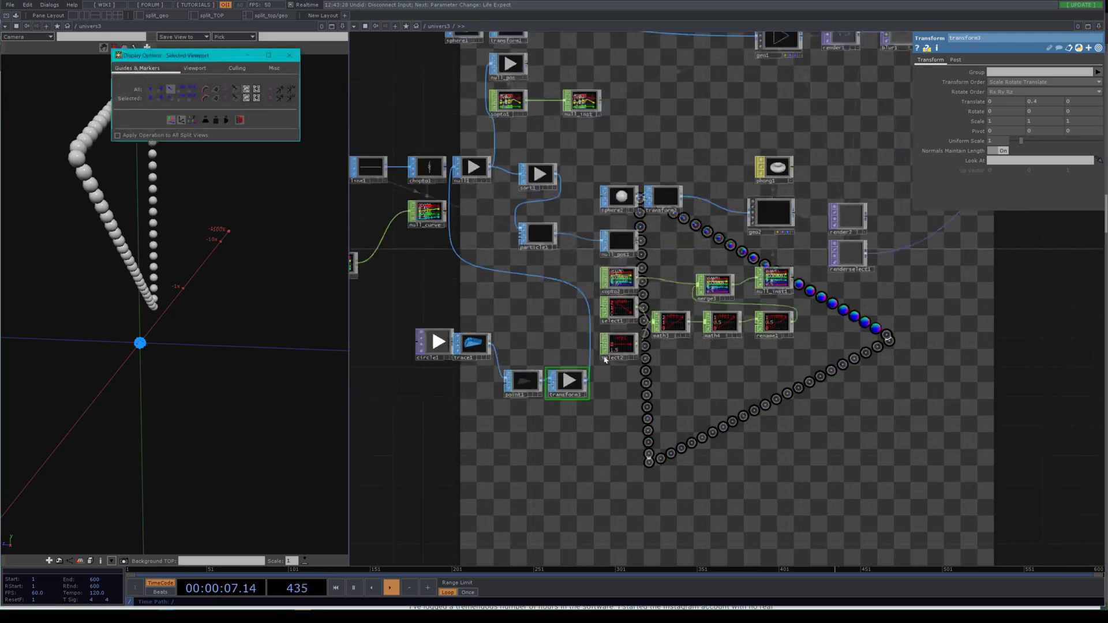
pyautogui.moveTo(478, 235); pyautogui.dragTo(504, 264)
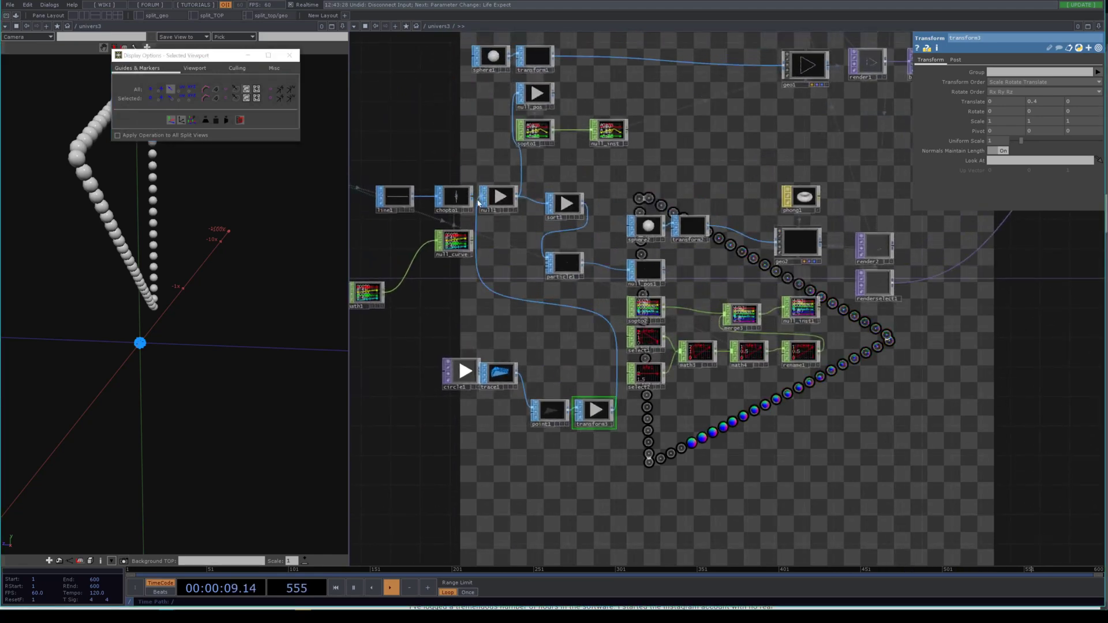
pyautogui.moveTo(478, 199); pyautogui.dragTo(474, 197)
# Set the Birth value of particle1 to 500
pyautogui.moveTo(925, 423); pyautogui.dragTo(806, 465)
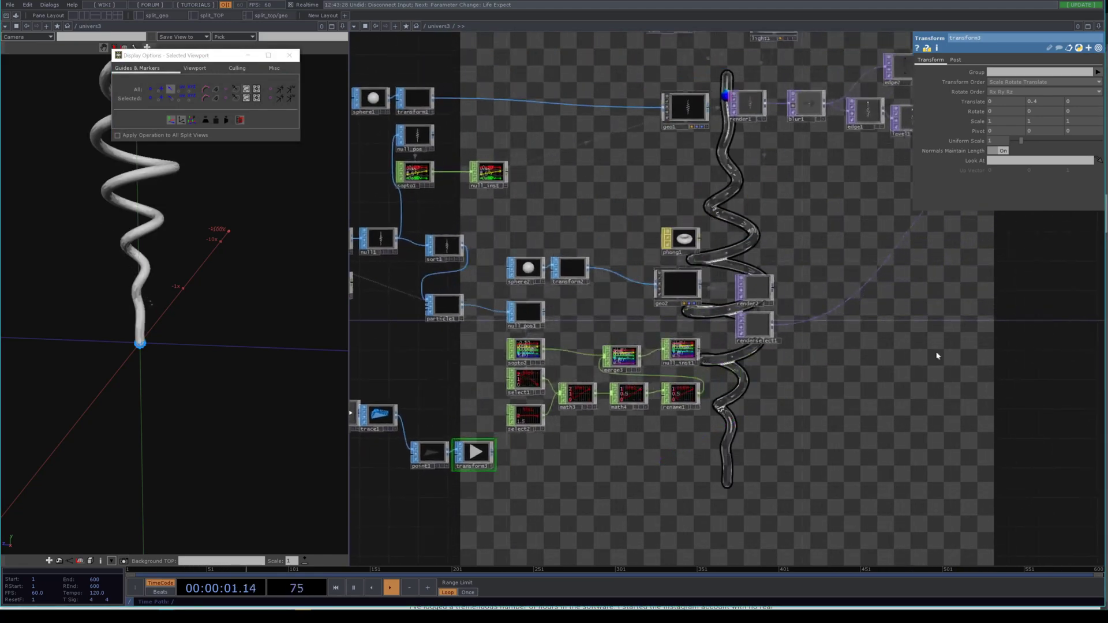
pyautogui.moveTo(944, 372); pyautogui.dragTo(860, 457)
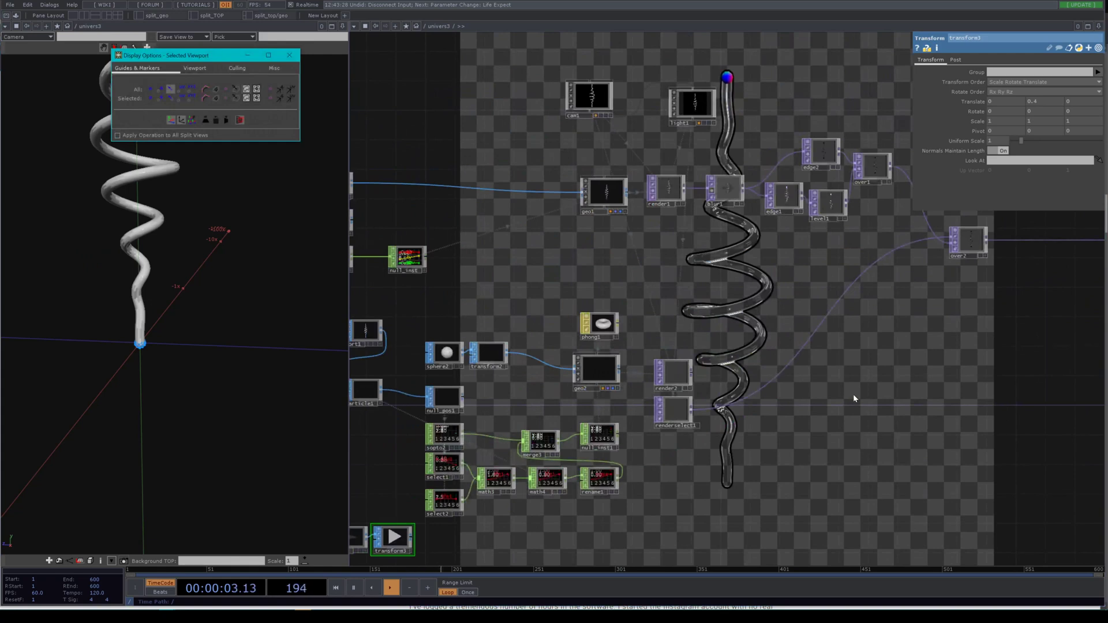
pyautogui.moveTo(549, 324); pyautogui.dragTo(651, 319)
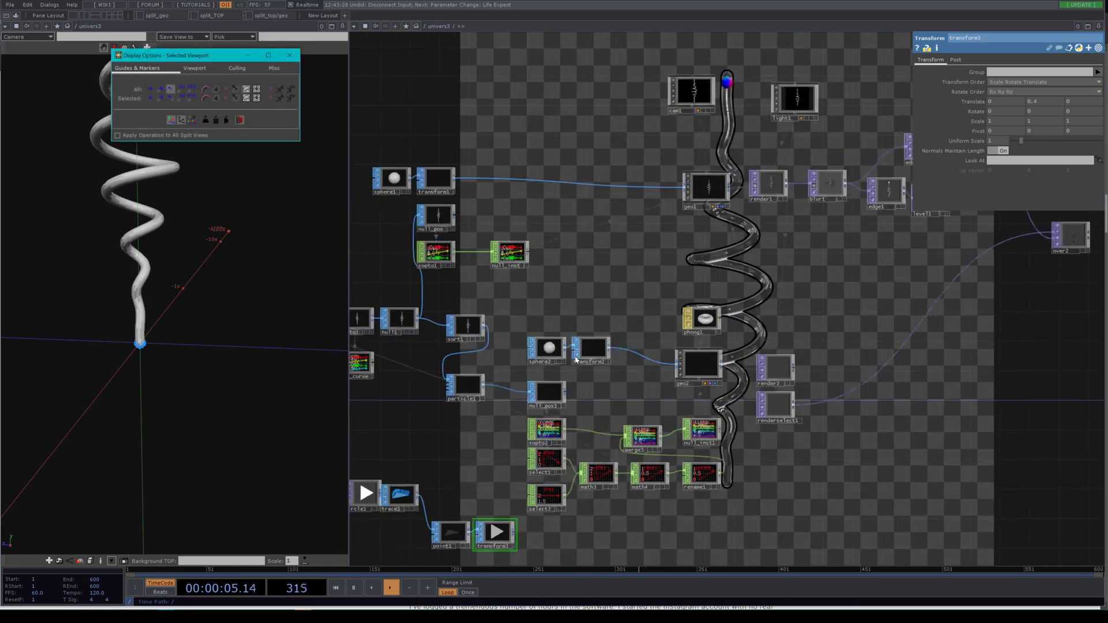
pyautogui.click(464, 385)
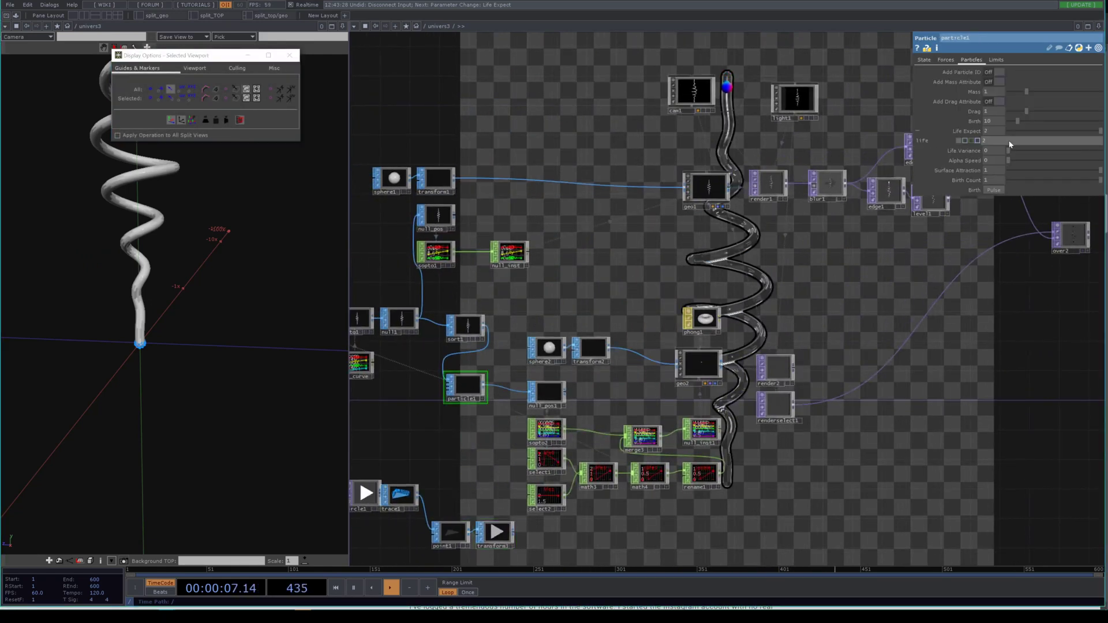
pyautogui.write('500')
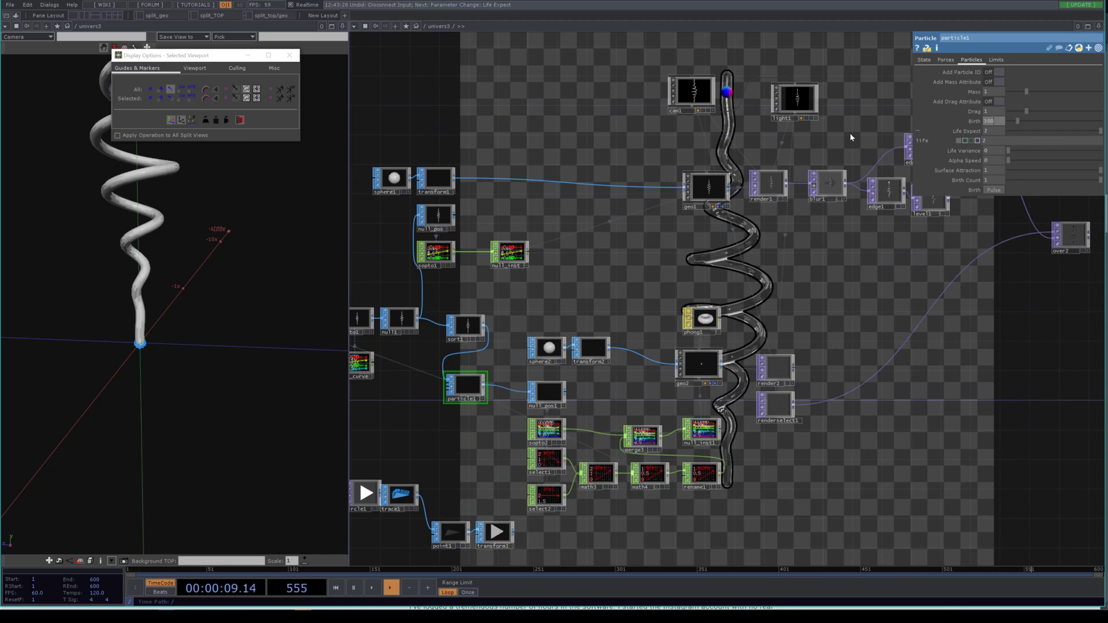
pyautogui.press('Return')
pyautogui.moveTo(802, 272); pyautogui.dragTo(718, 239)
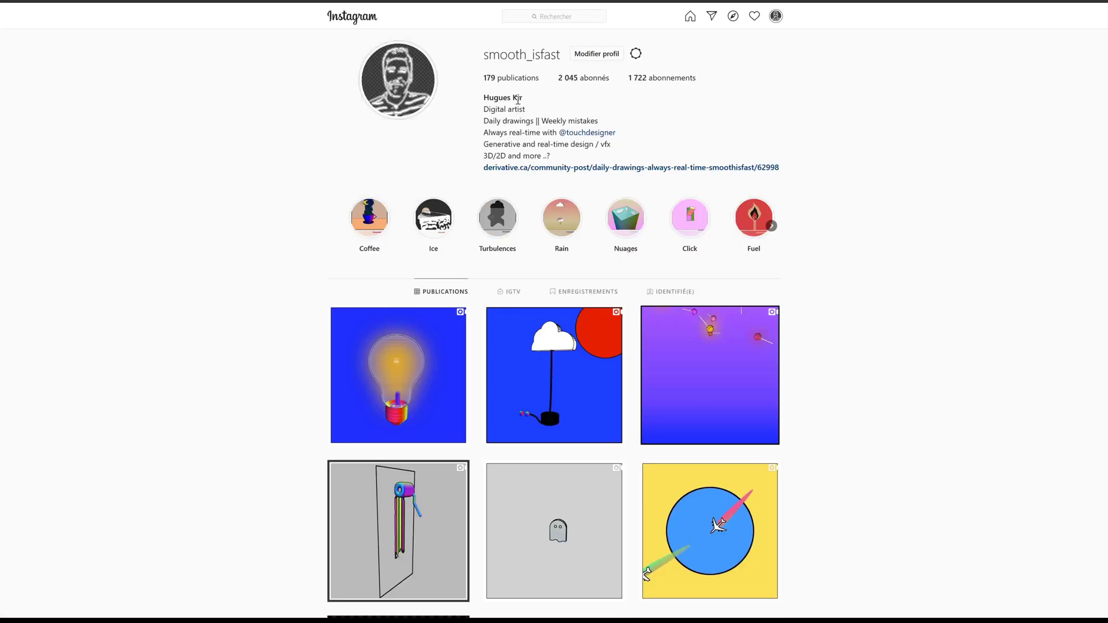
# Switch to Instagram and browse the gallery of real-time TouchDesigner drawings on the artist's profile page
pyautogui.scroll(-4, 549, 400)
pyautogui.scroll(-3, 712, 310)
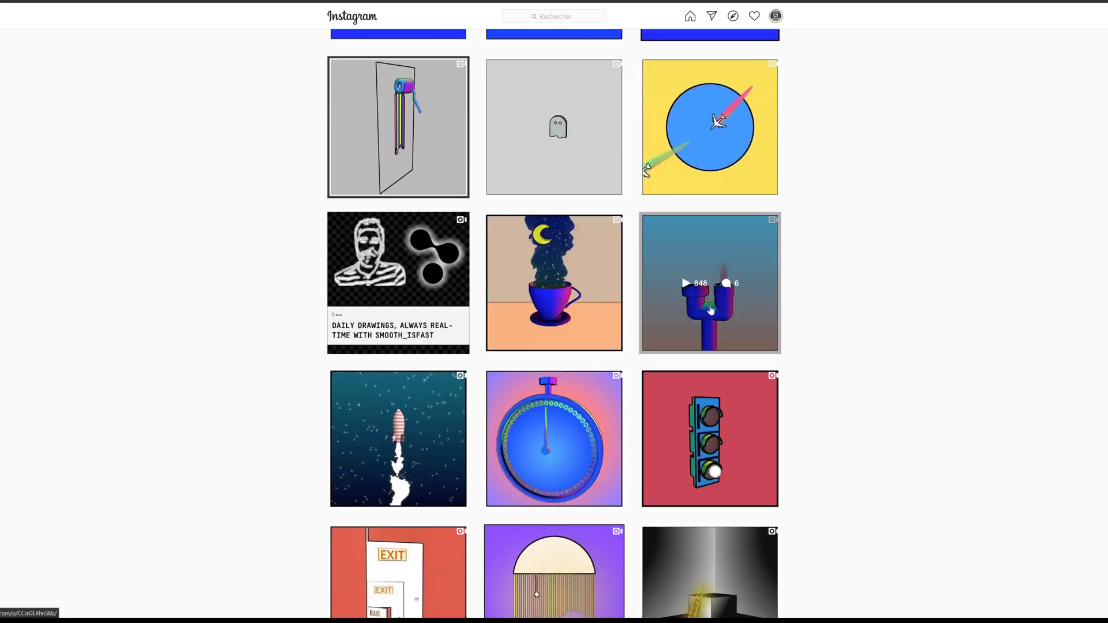
pyautogui.scroll(-4, 709, 312)
pyautogui.scroll(5, 707, 314)
pyautogui.scroll(5, 708, 314)
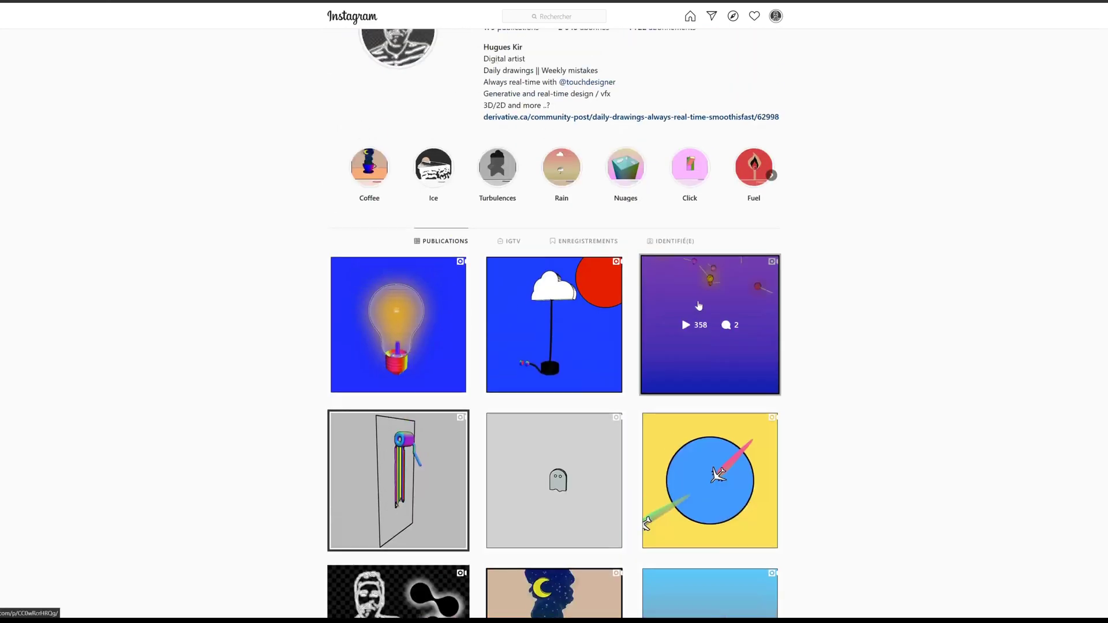